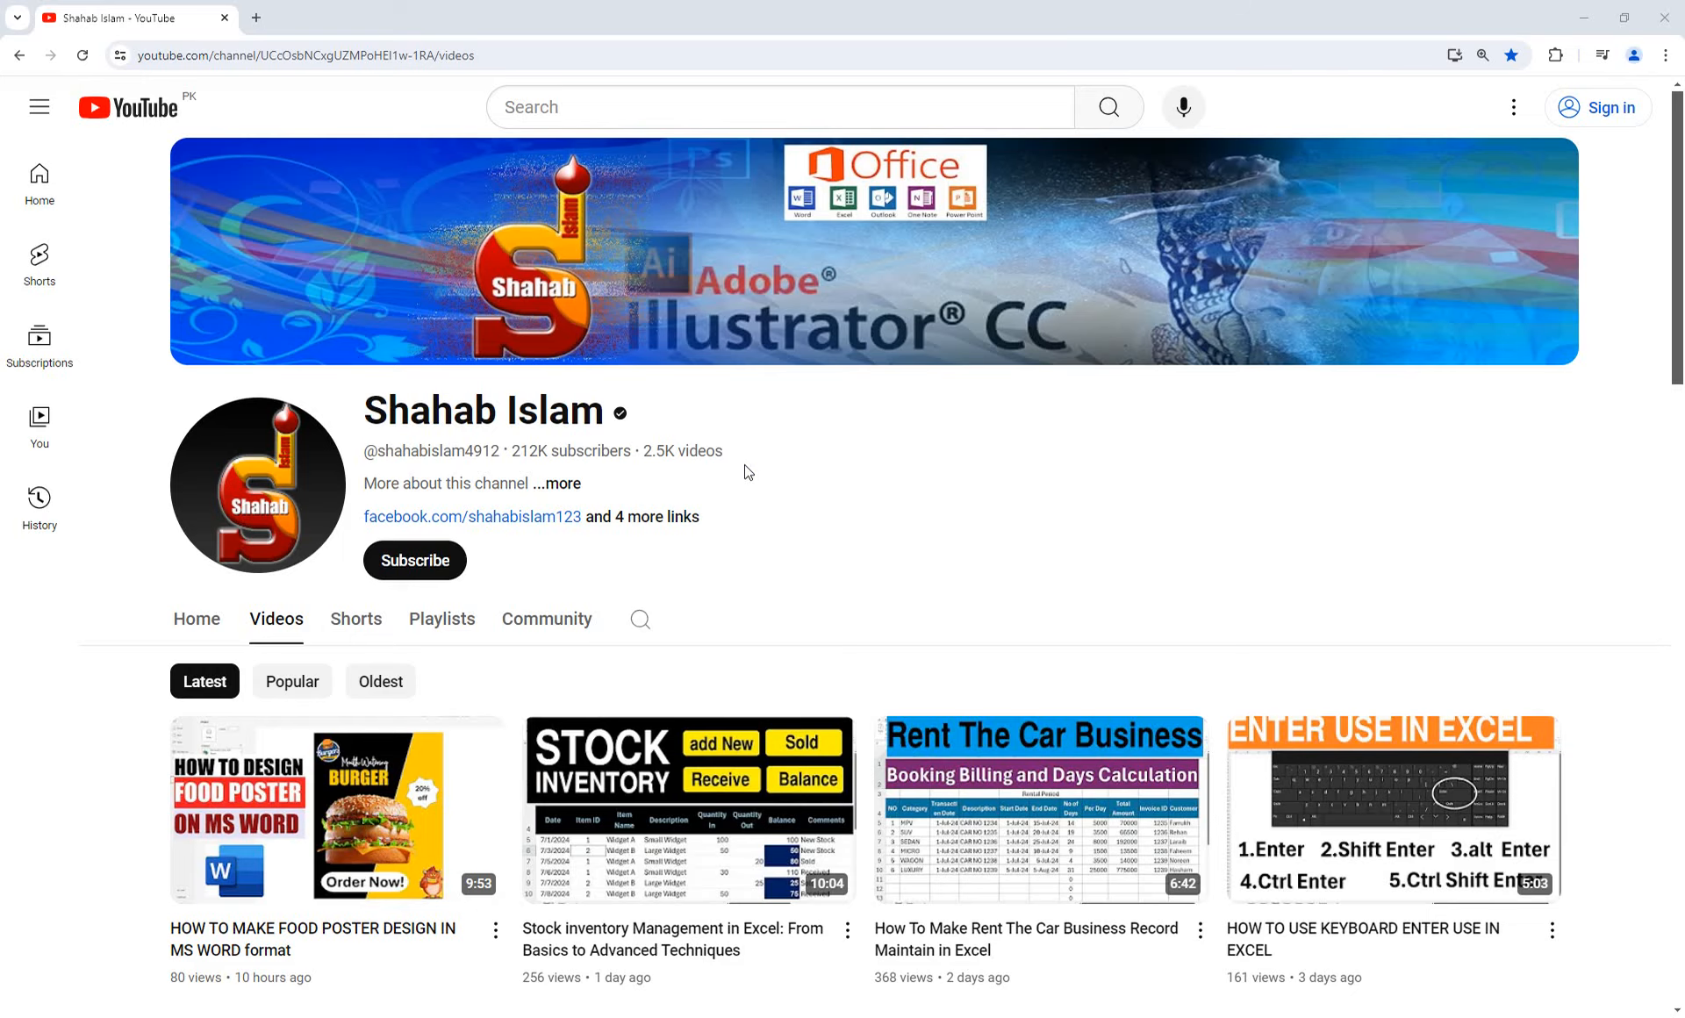
# - Switch to the Book1 workbook in Excel and rename Sheet1 as Data
pyautogui.moveTo(619, 1017)
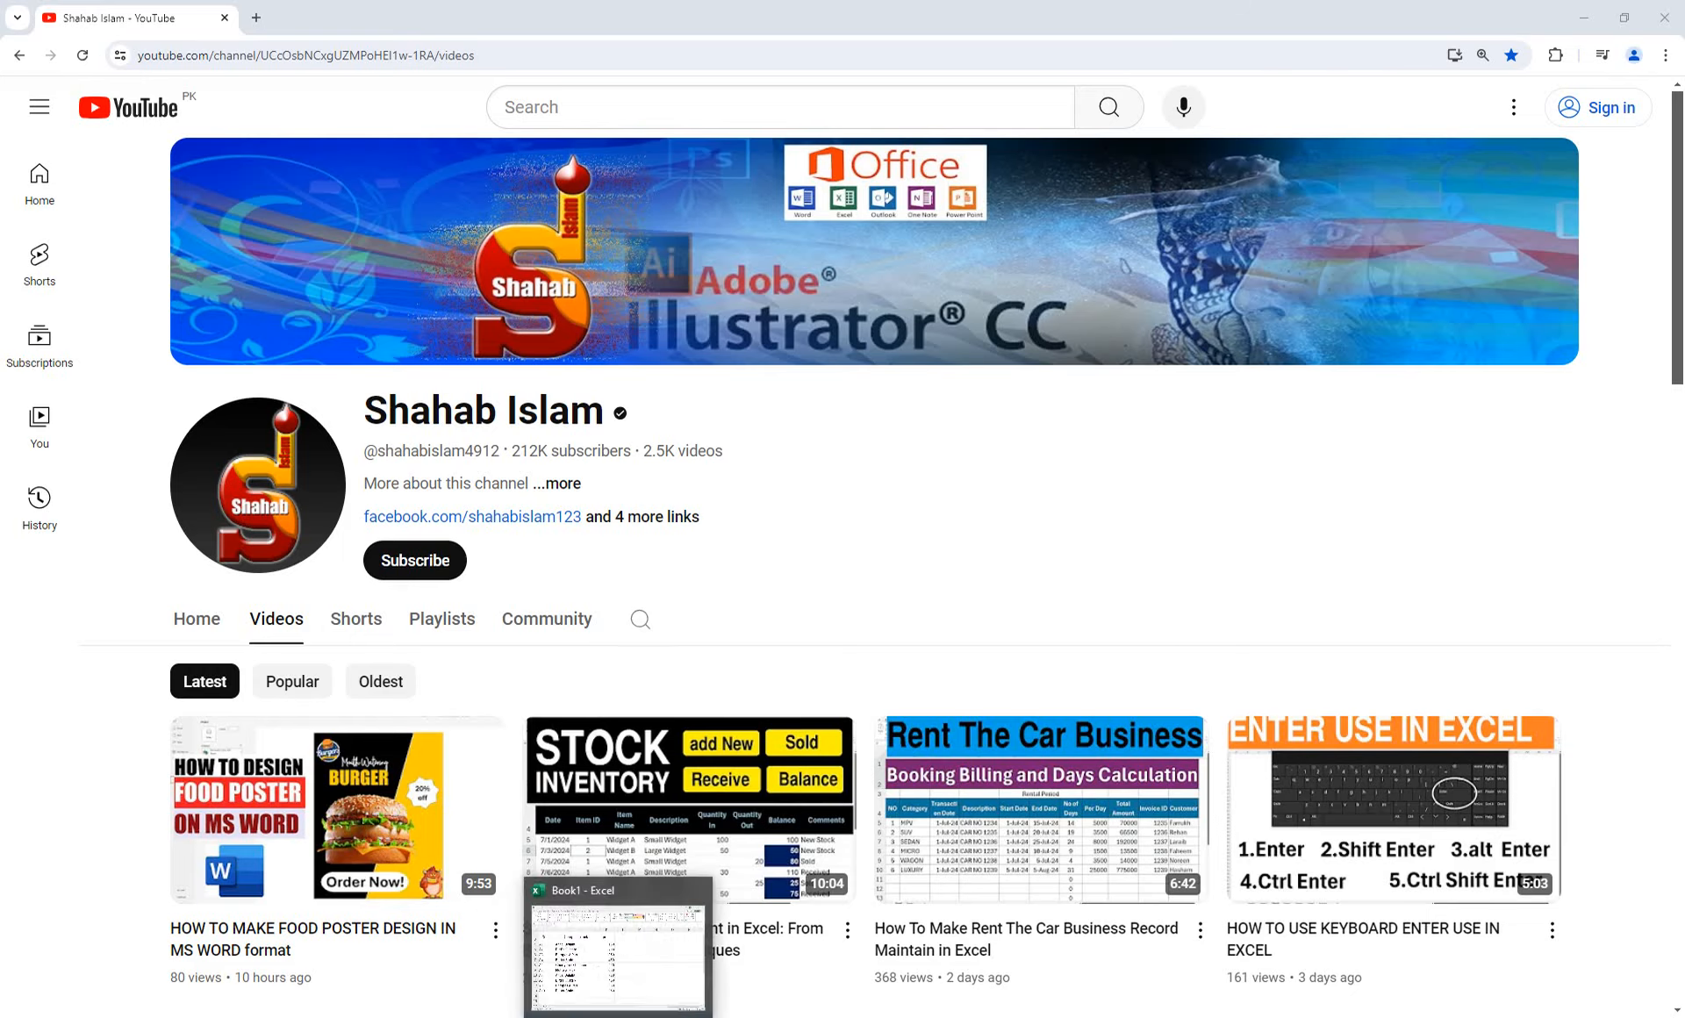
pyautogui.click(614, 948)
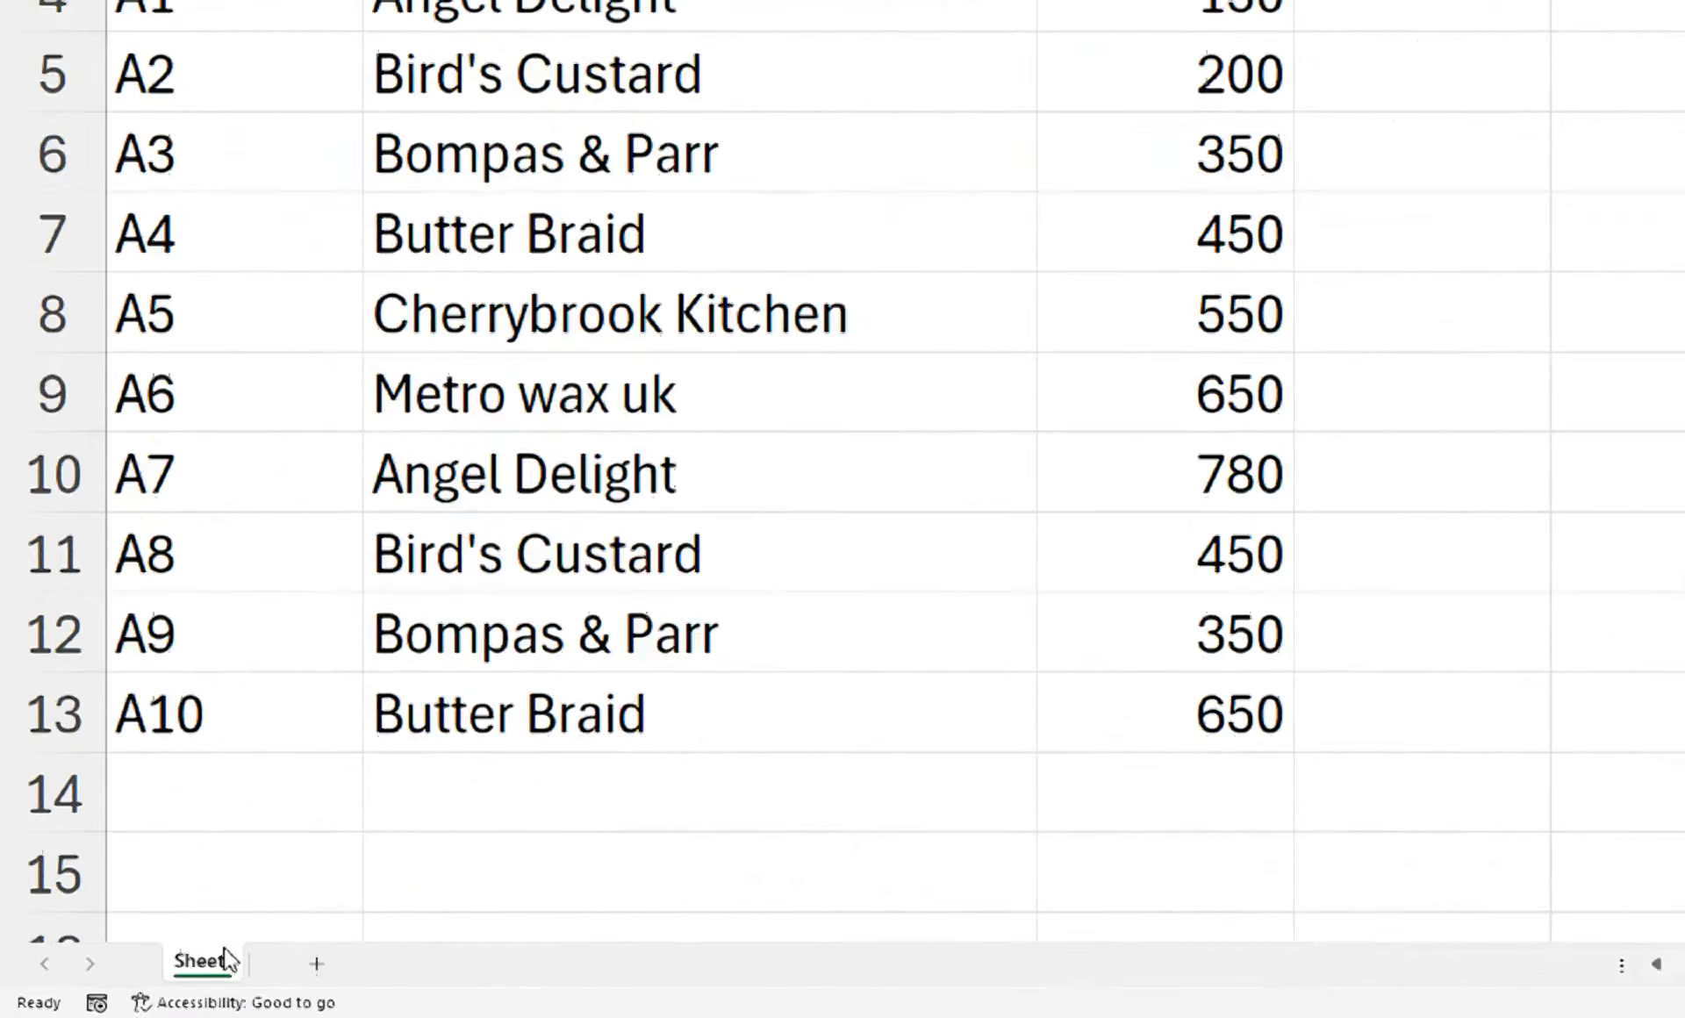
pyautogui.click(125, 983)
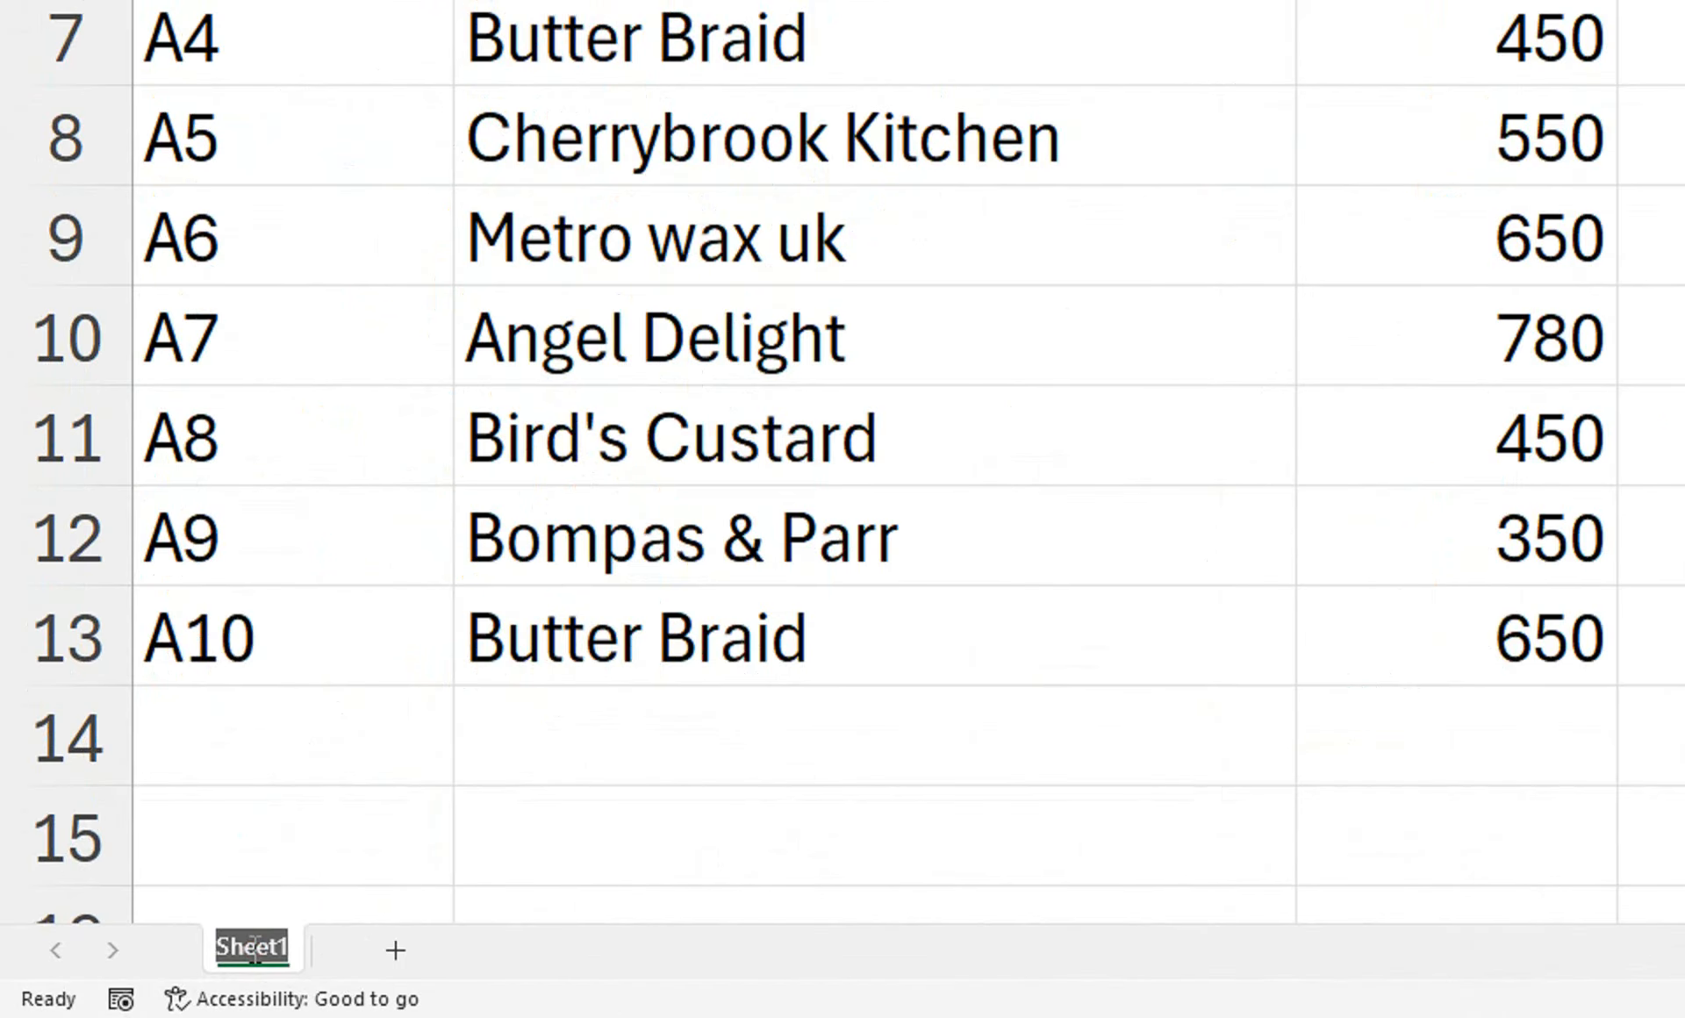
pyautogui.write('Data')
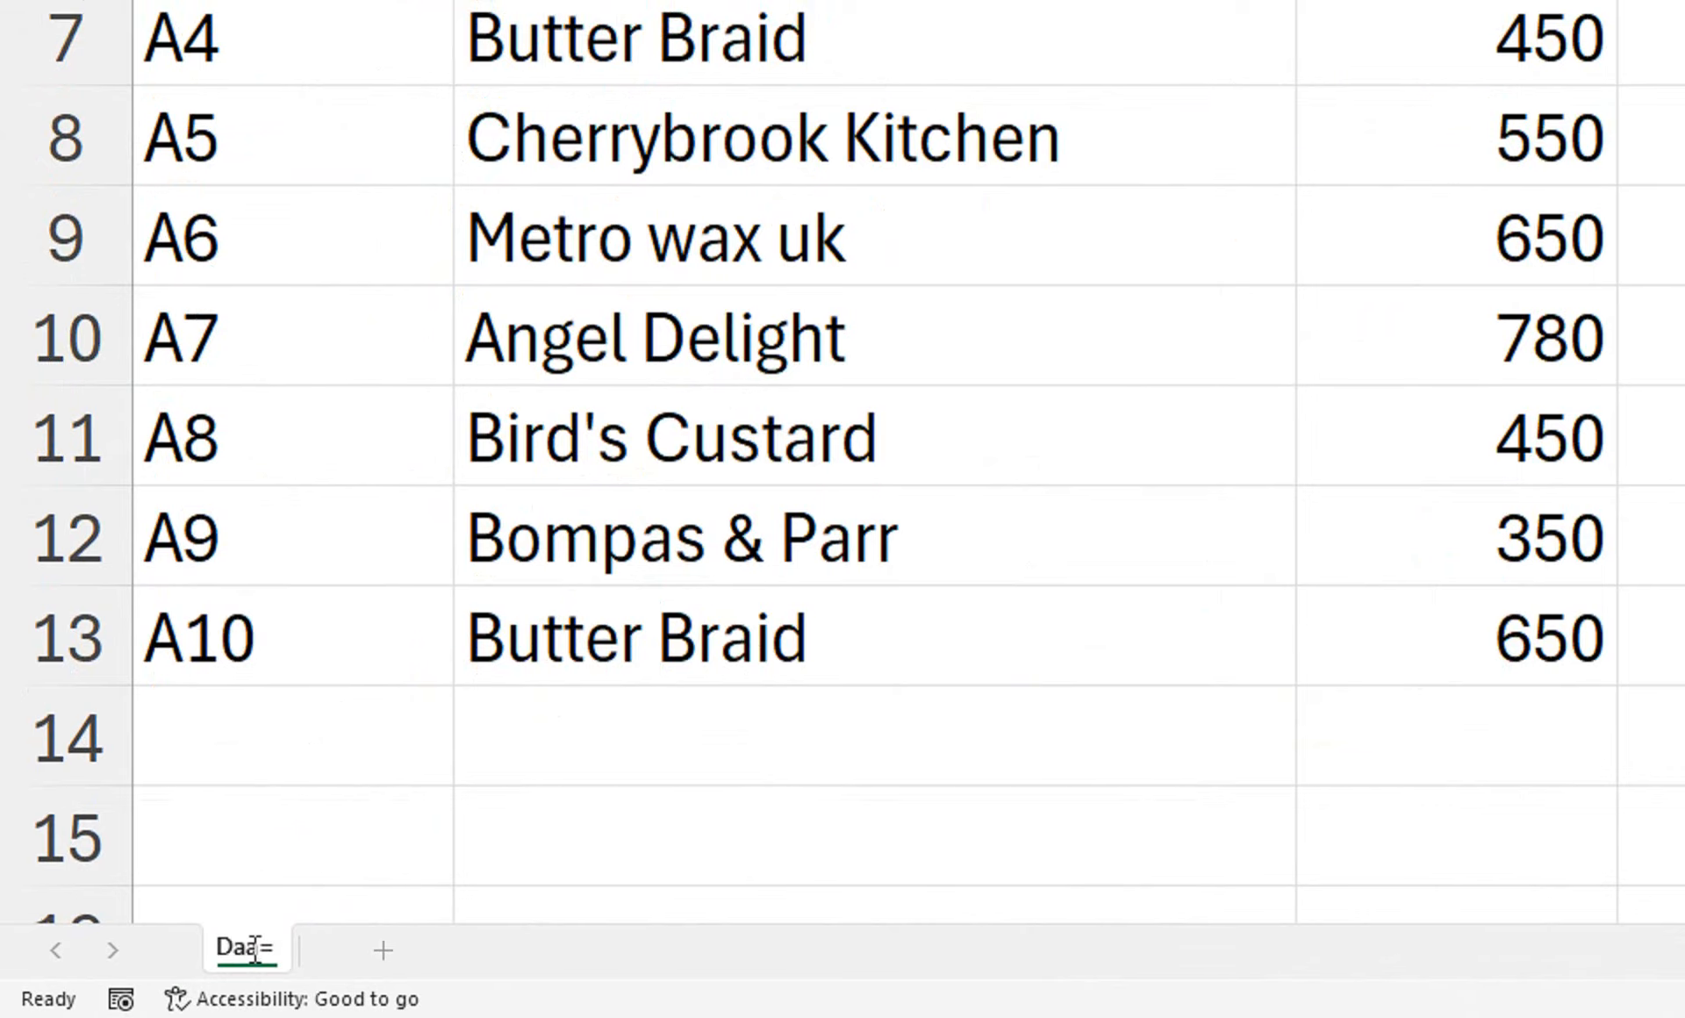
pyautogui.press('BackSpace')
pyautogui.press('BackSpace')
pyautogui.press('BackSpace')
pyautogui.write('ta')
pyautogui.press('Return')
pyautogui.click(380, 843)
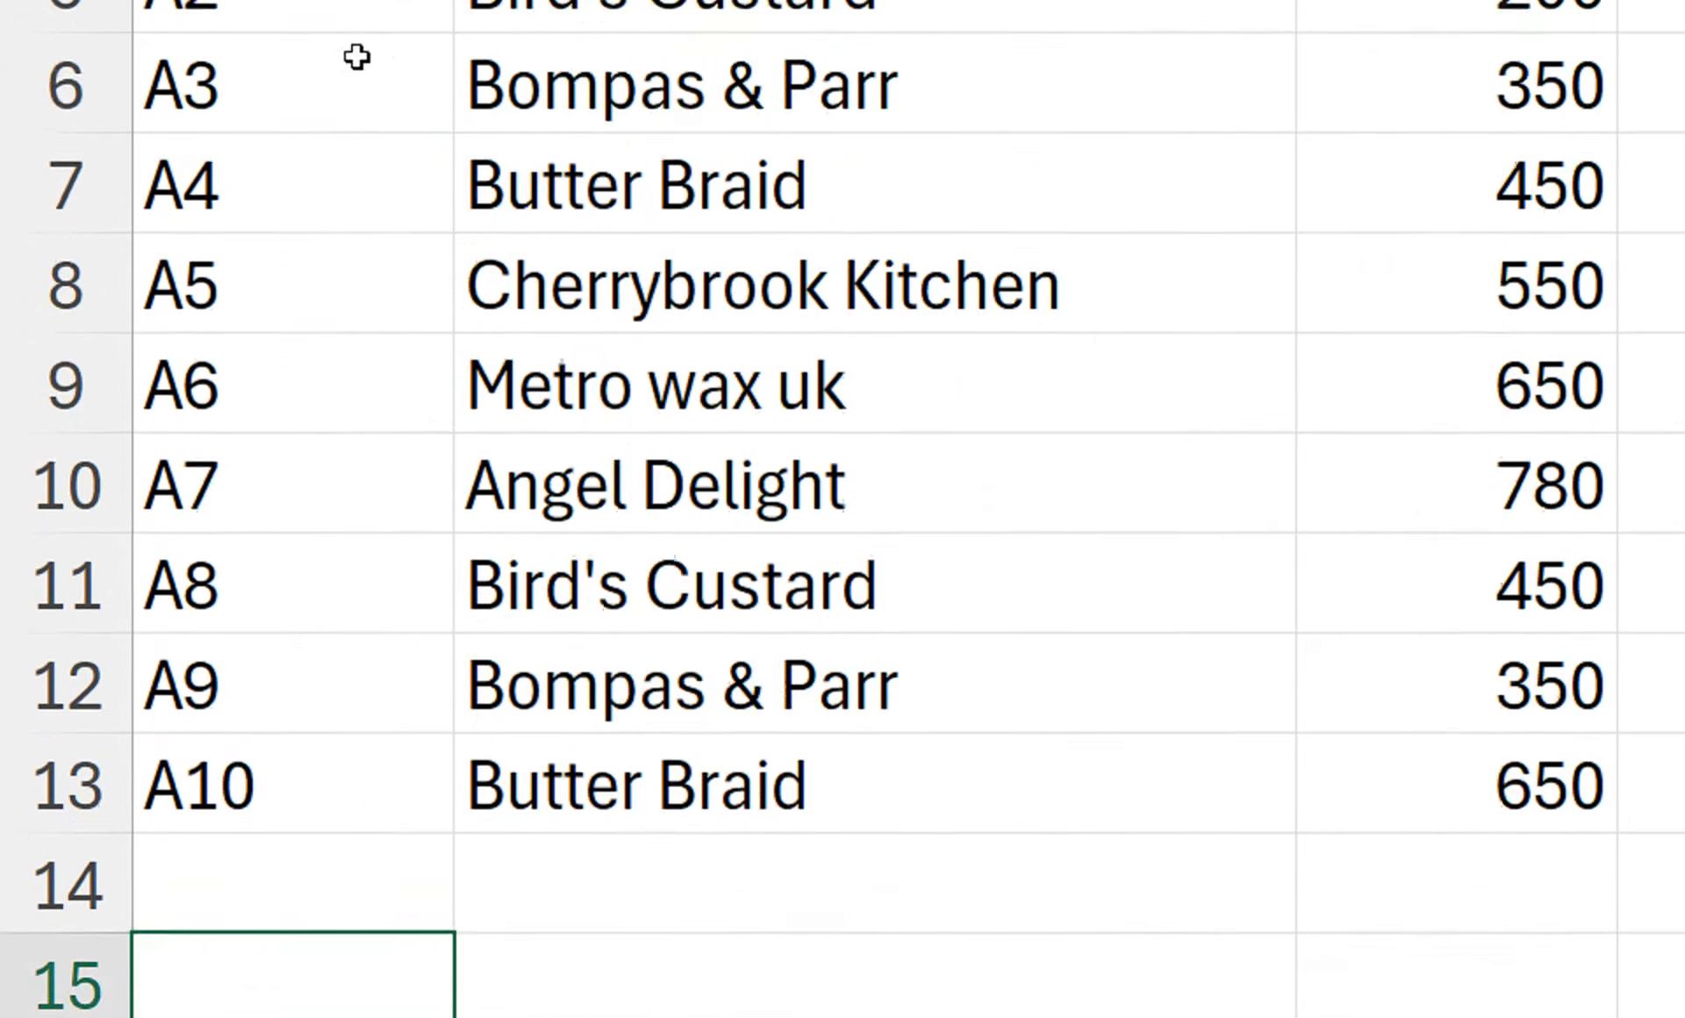
# - Define the name Item for the product table in I3:K13, including its header row
pyautogui.moveTo(339, 124); pyautogui.dragTo(1314, 802)
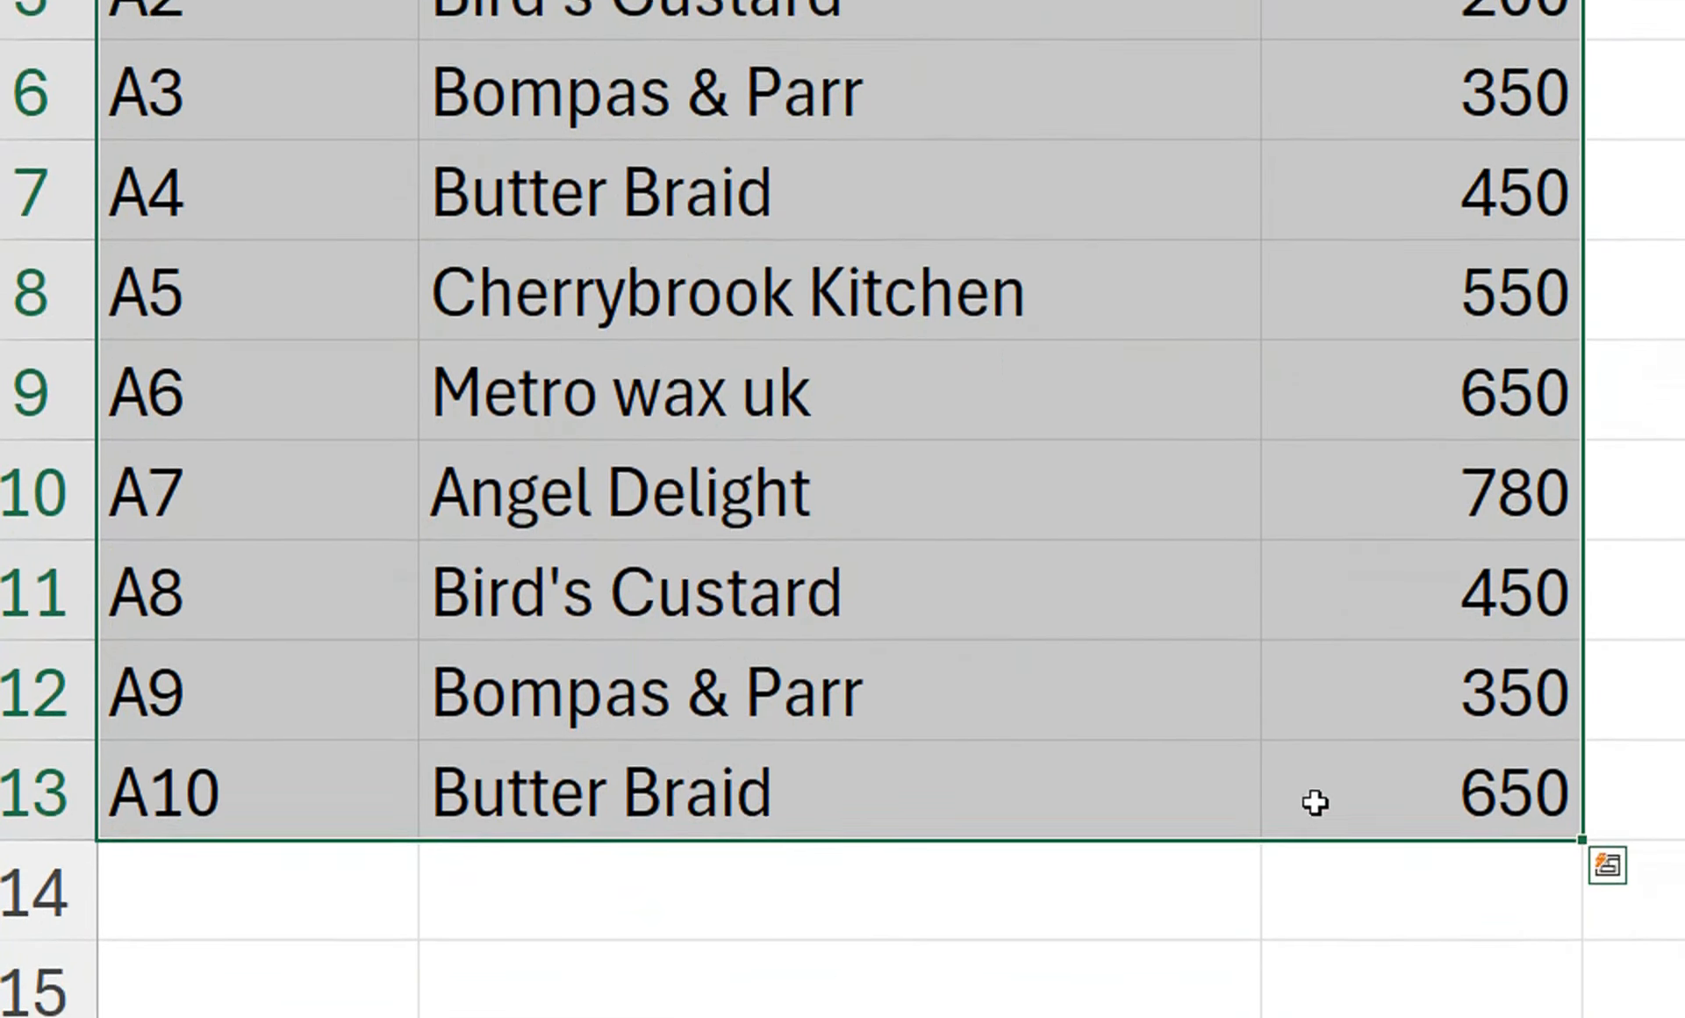
pyautogui.hotkey('ctrl', 'q')
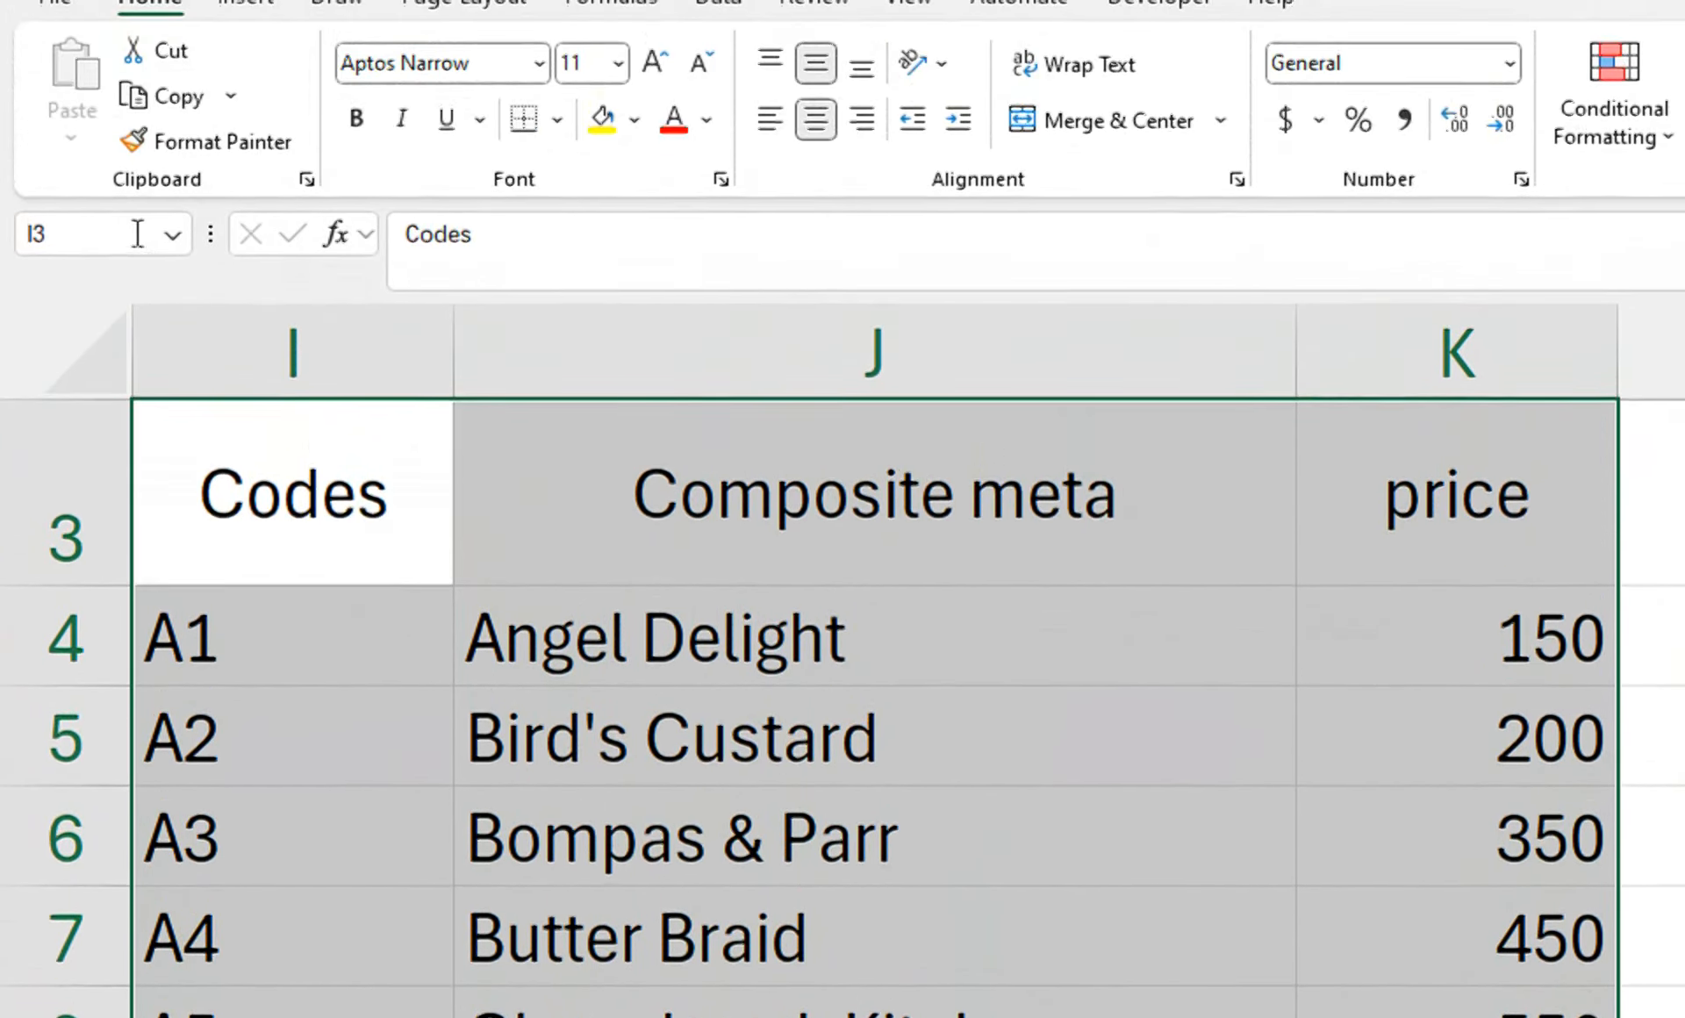
pyautogui.click(138, 257)
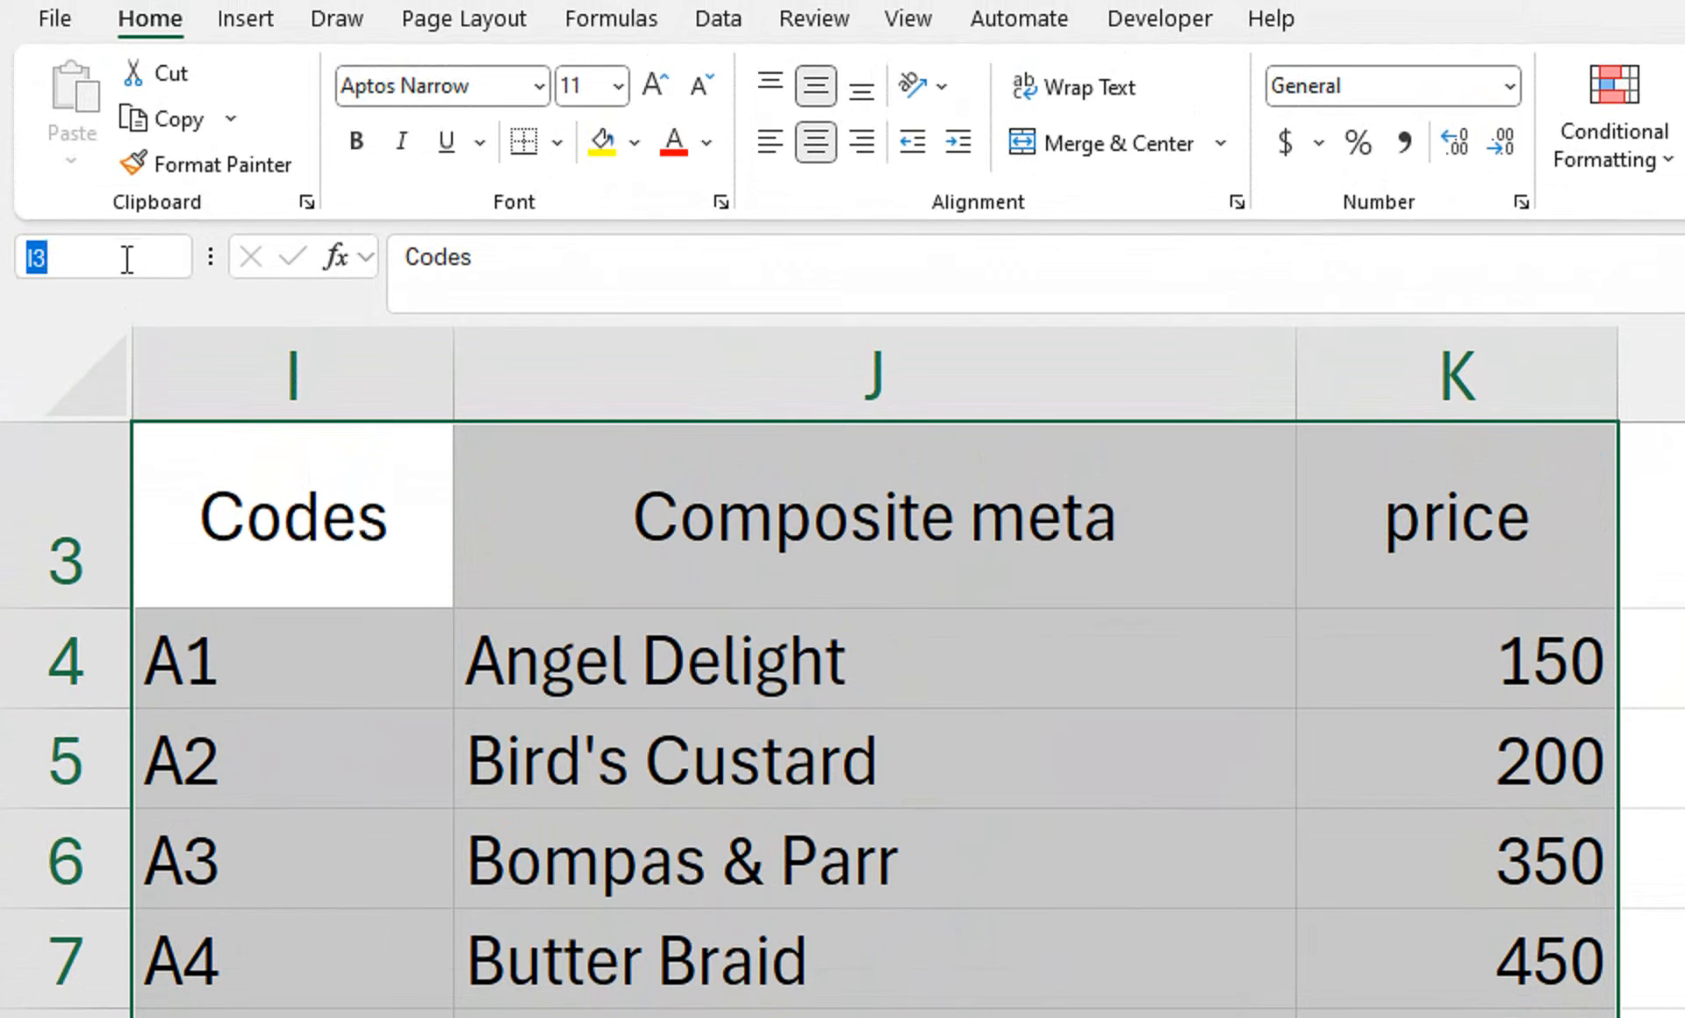
pyautogui.write('Item')
pyautogui.press('Return')
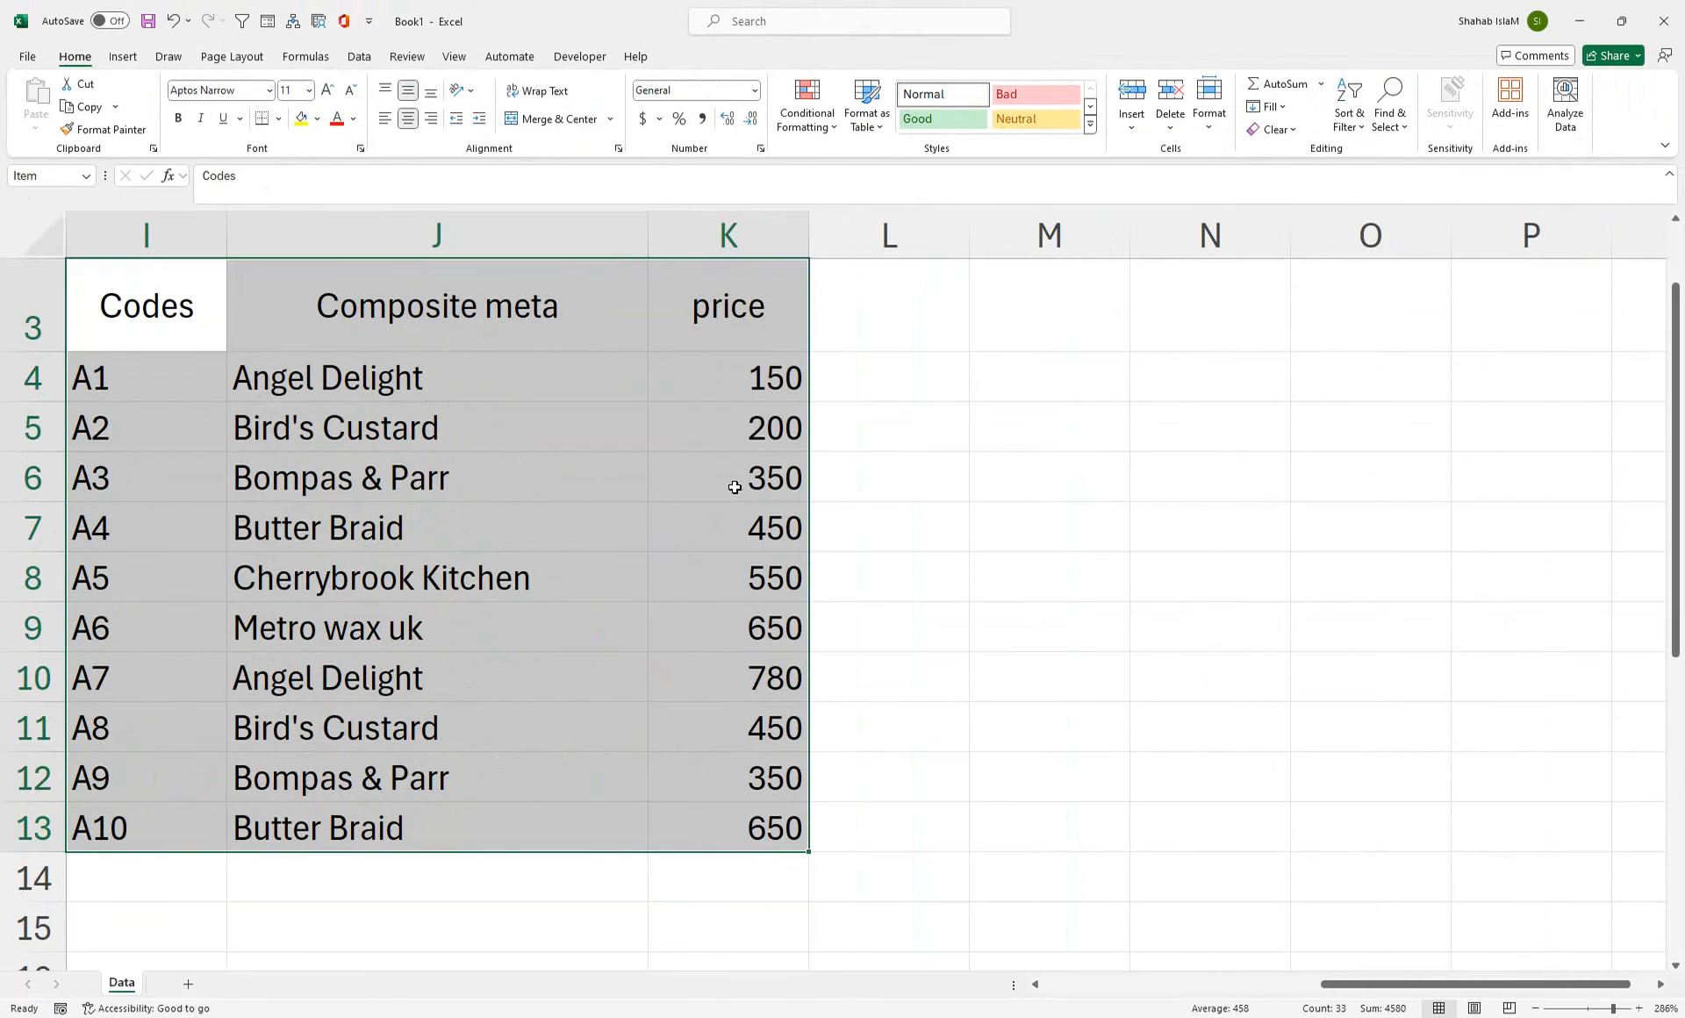
pyautogui.click(218, 913)
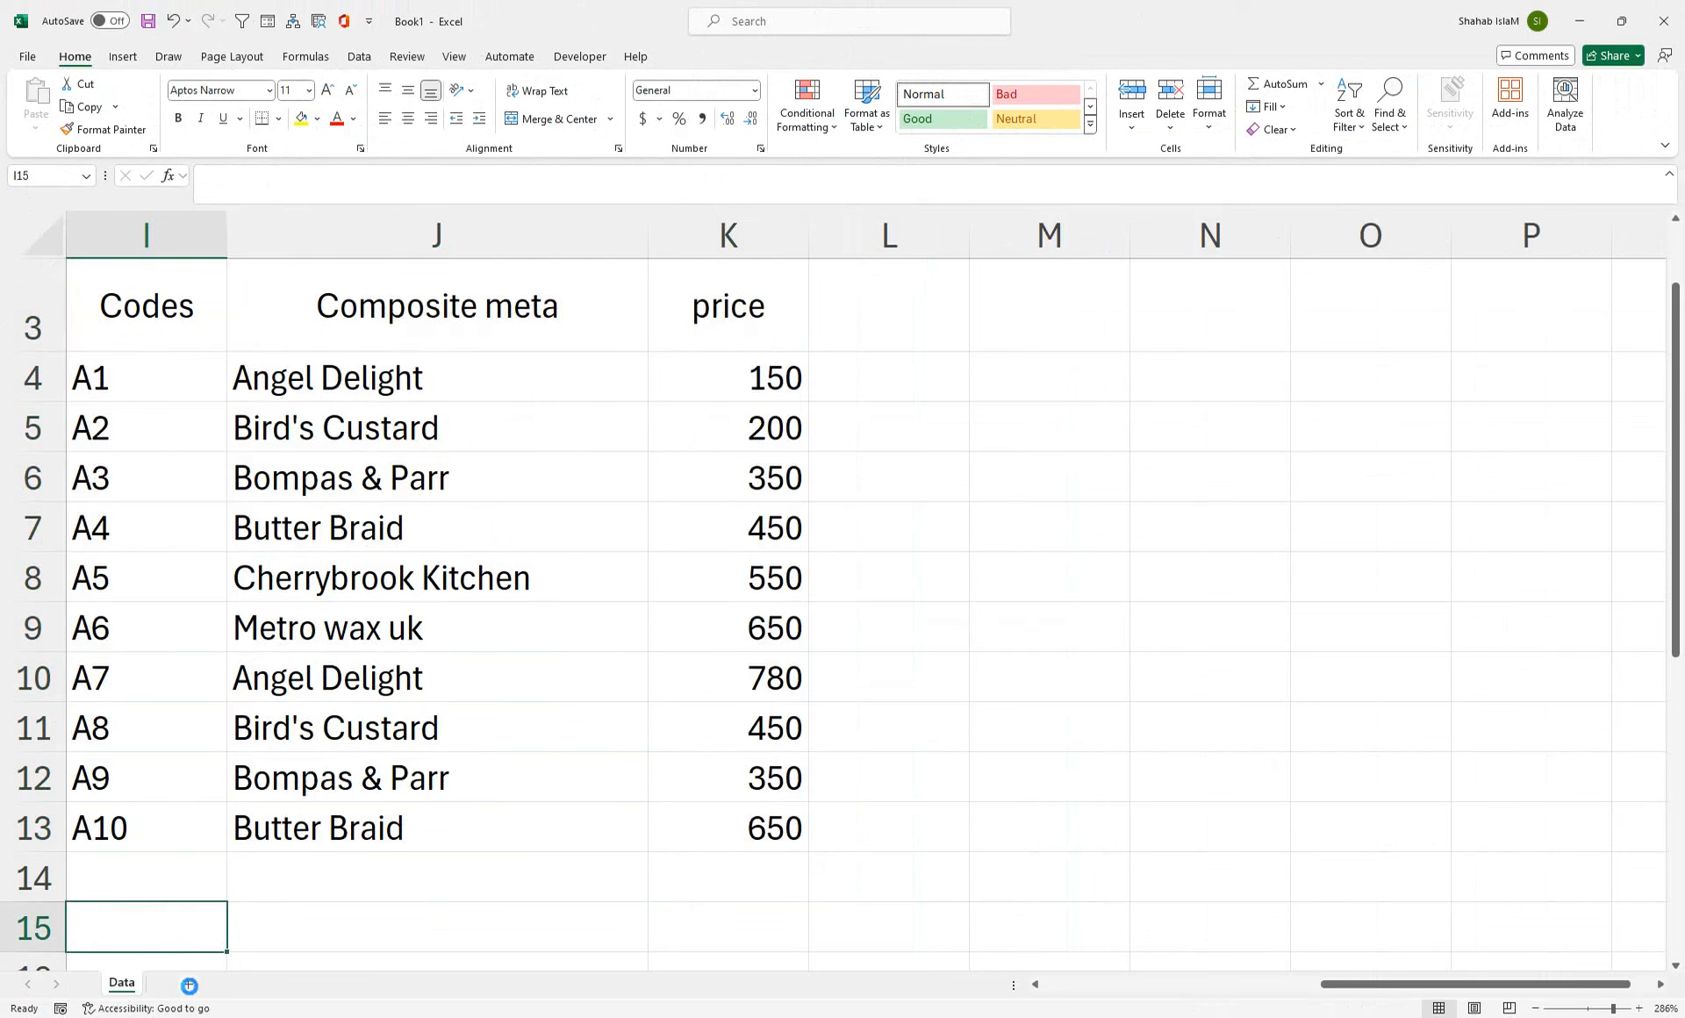
# - Add a new worksheet and enter the headers Date in A3 and Codes in B3
pyautogui.click(188, 984)
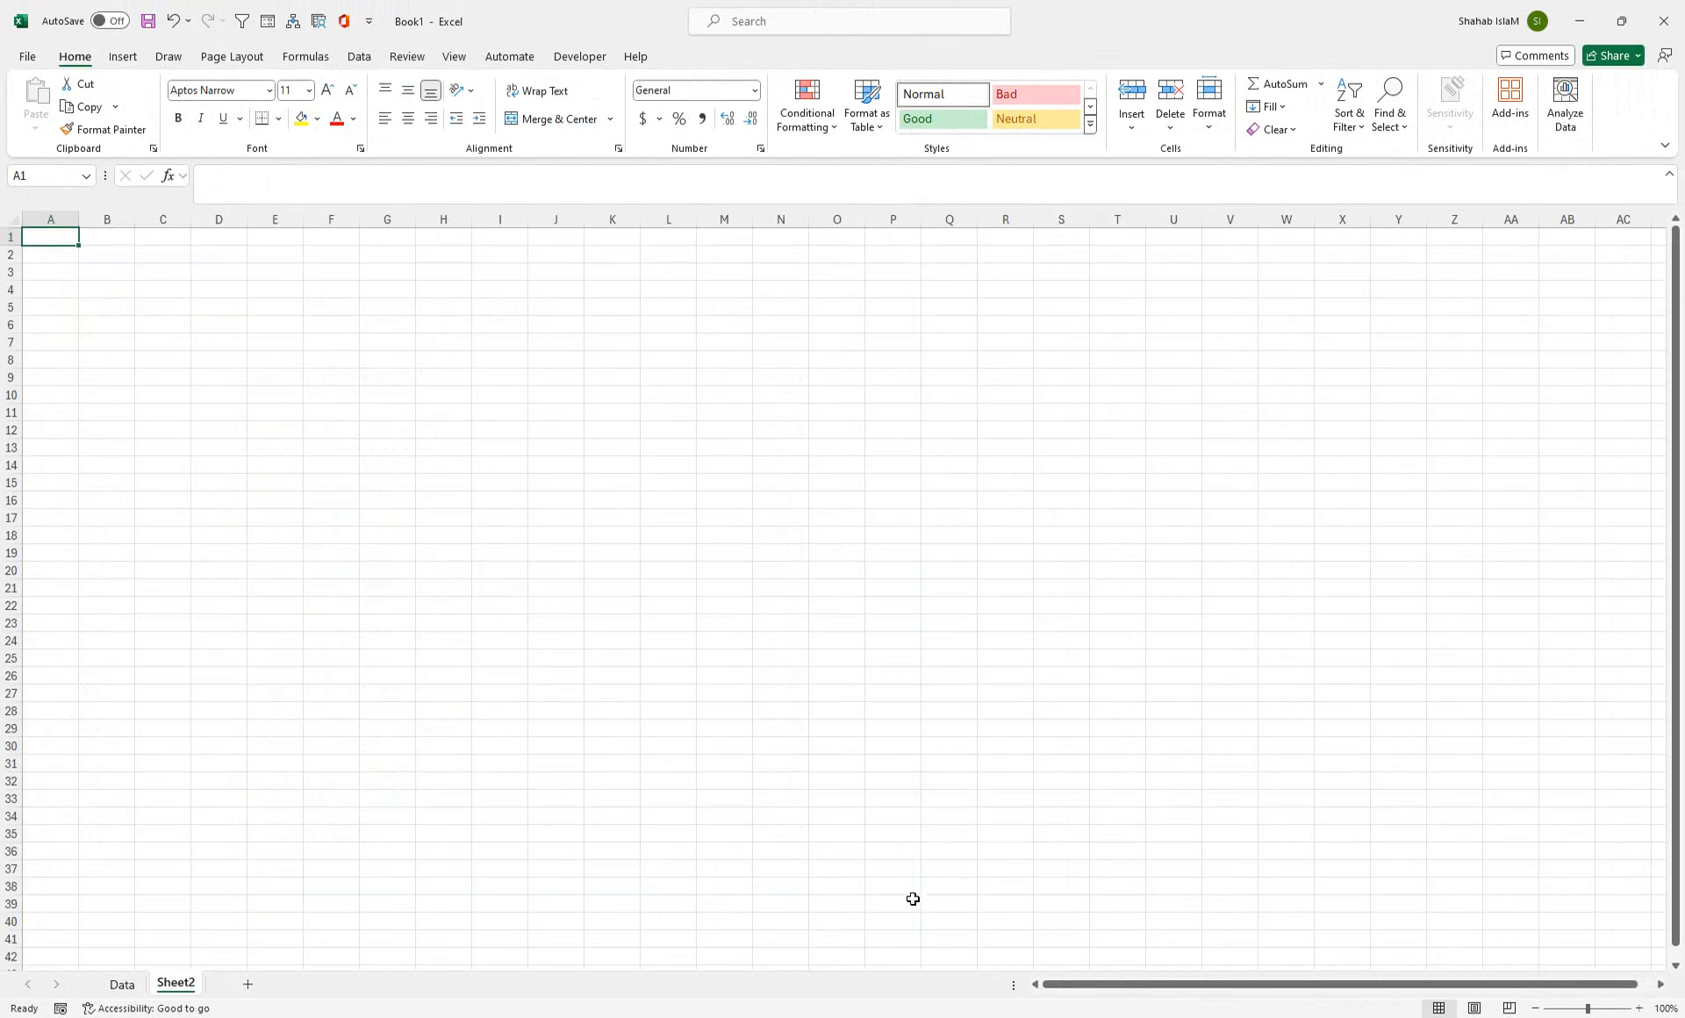
pyautogui.click(1619, 1011)
pyautogui.click(172, 391)
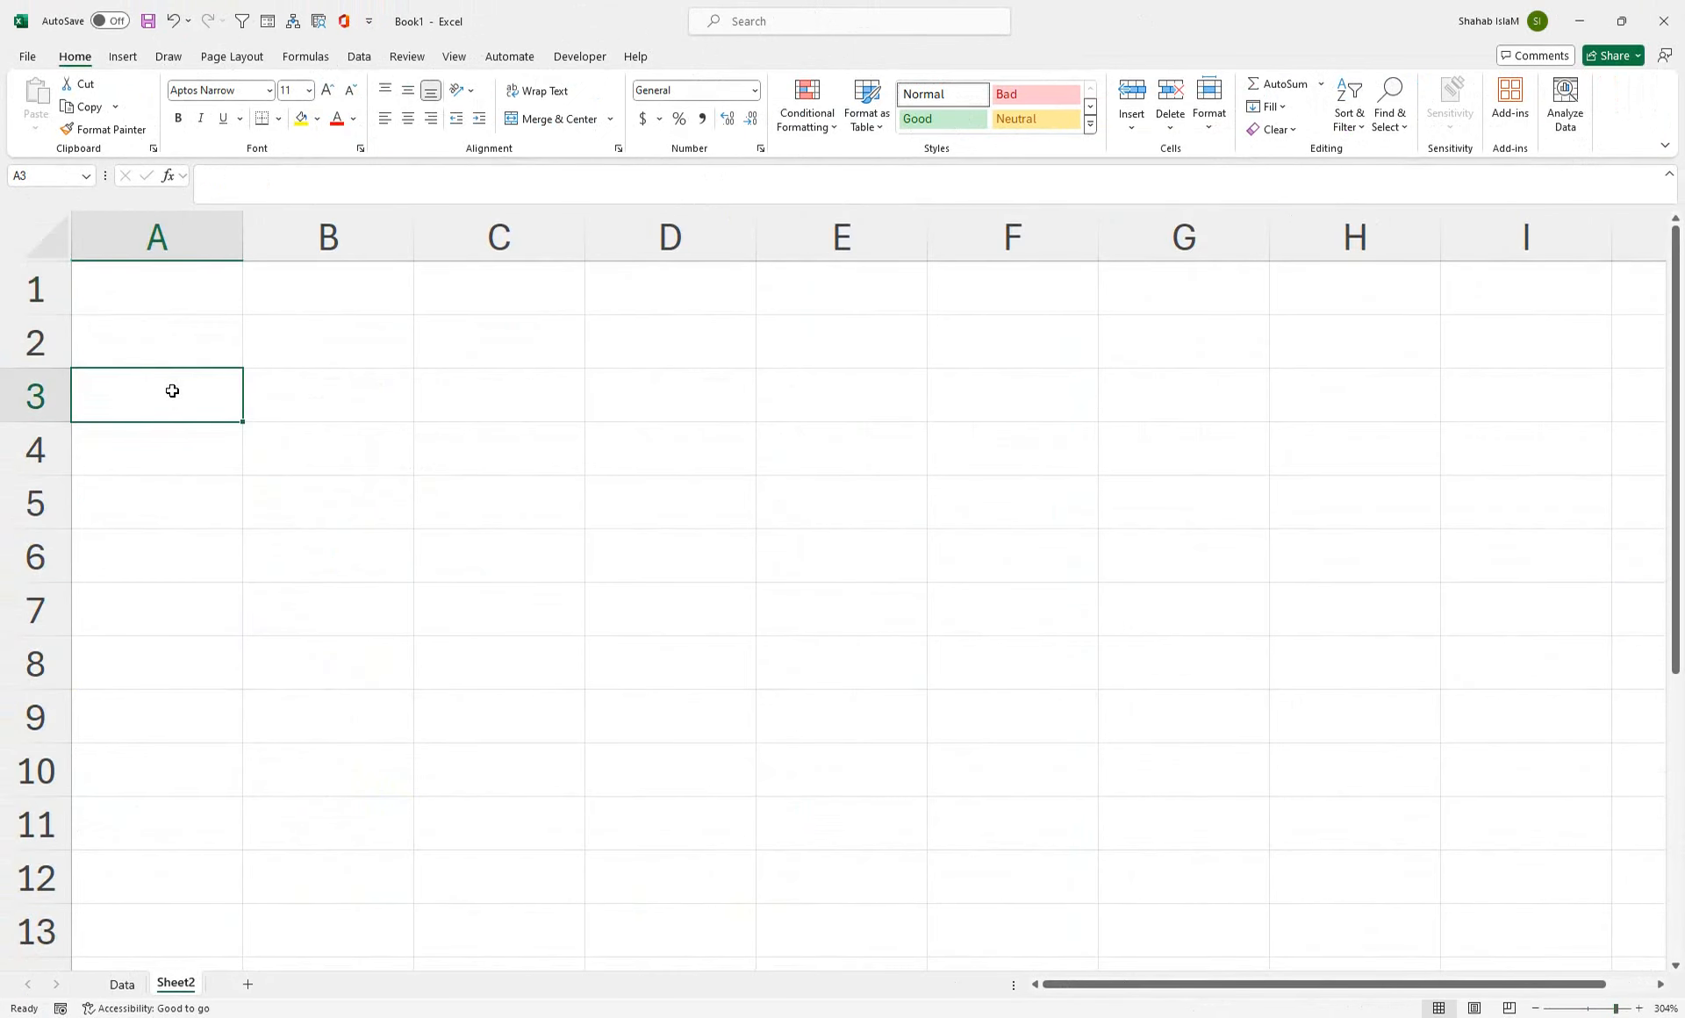
pyautogui.write('Date')
pyautogui.press('Tab')
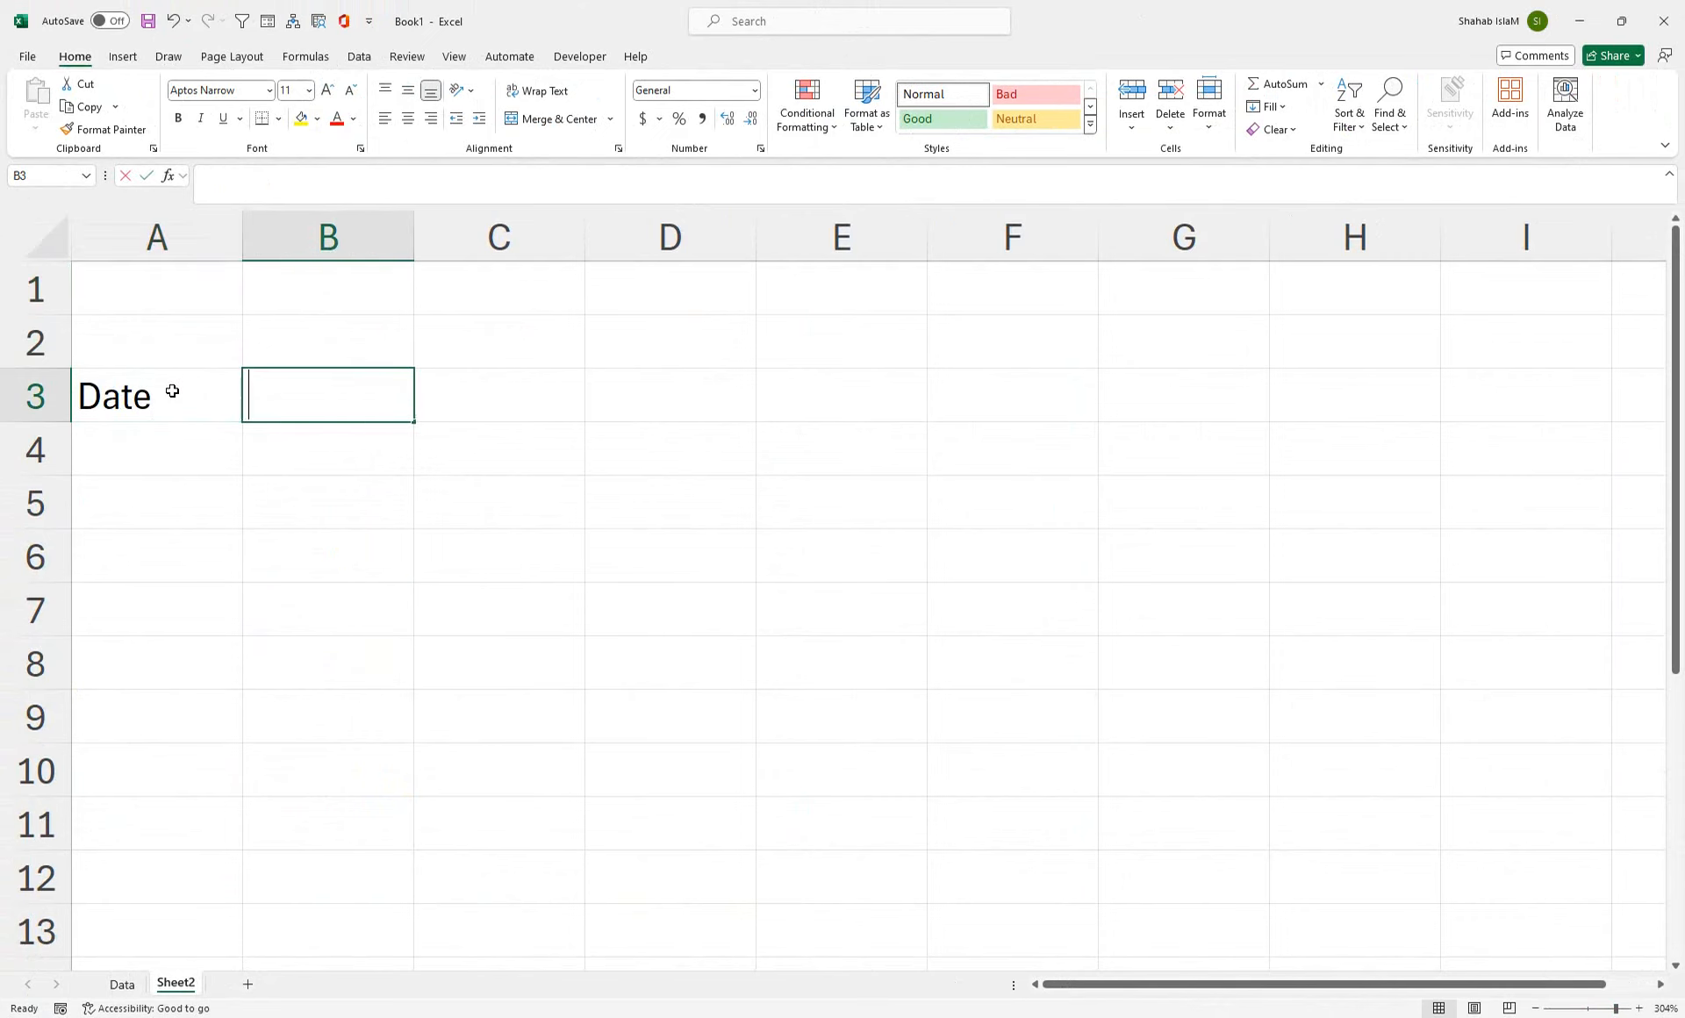
pyautogui.write('Codes')
pyautogui.press('Tab')
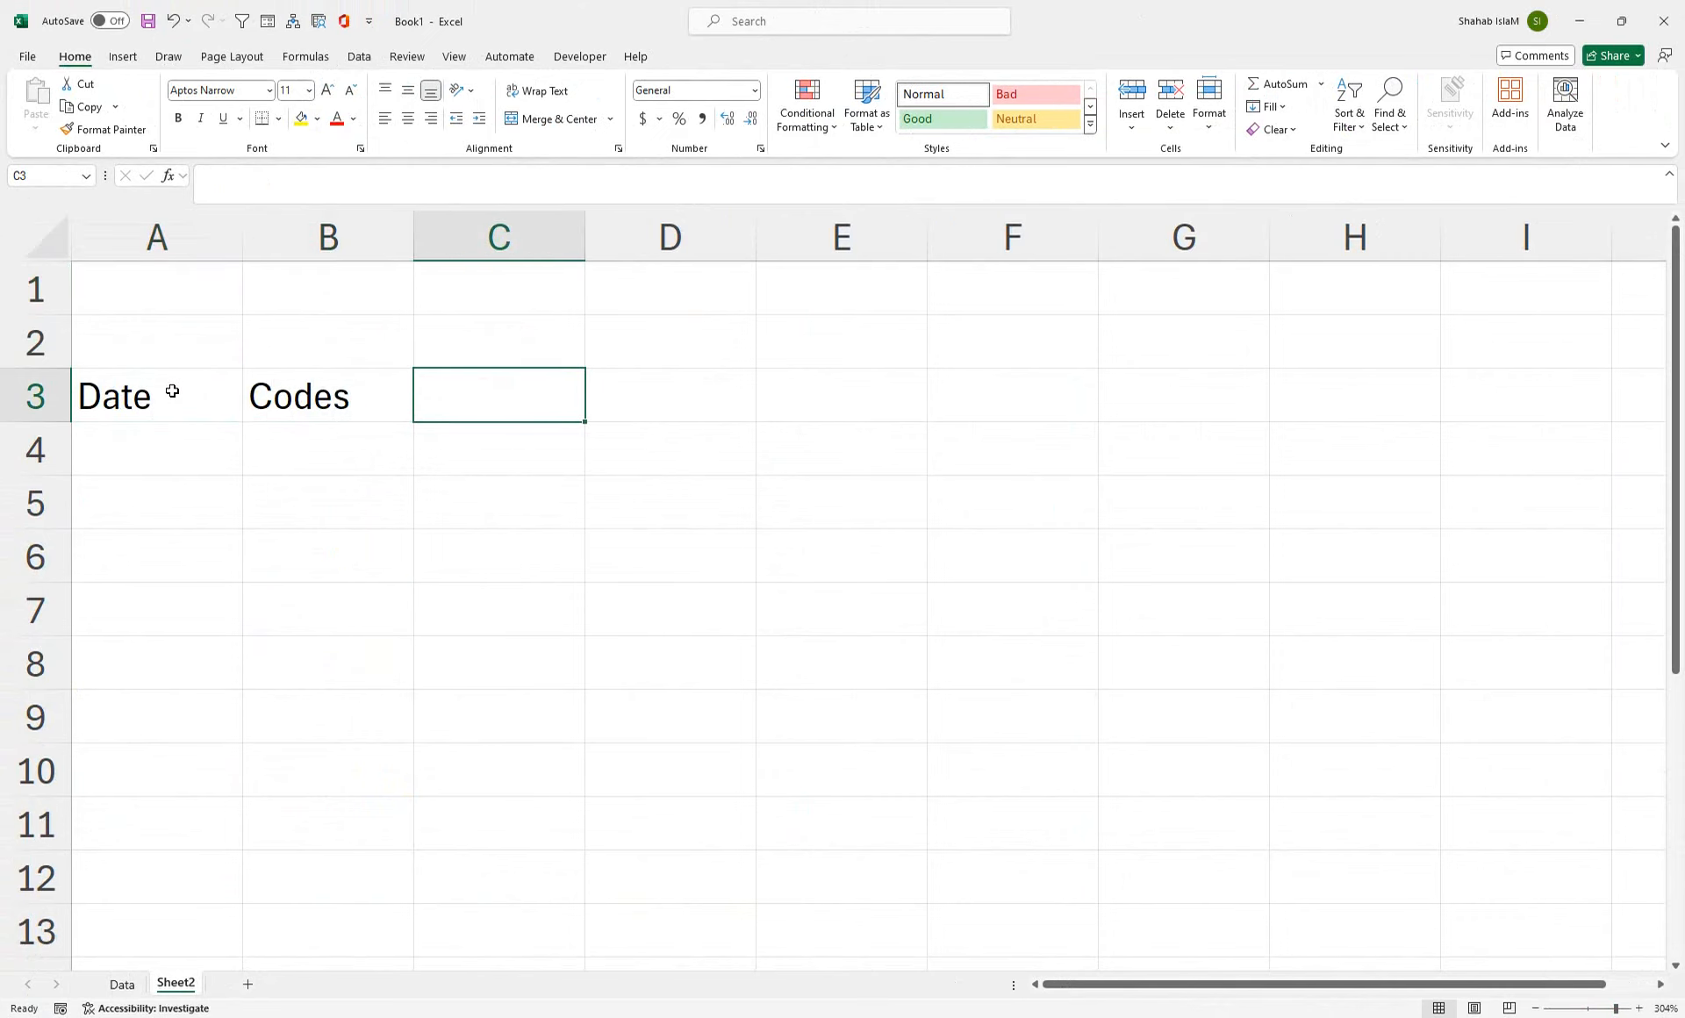
# - On the Data sheet, replace the Composite meta header in J3 with Products
pyautogui.hotkey('ctrl', 'pageup')
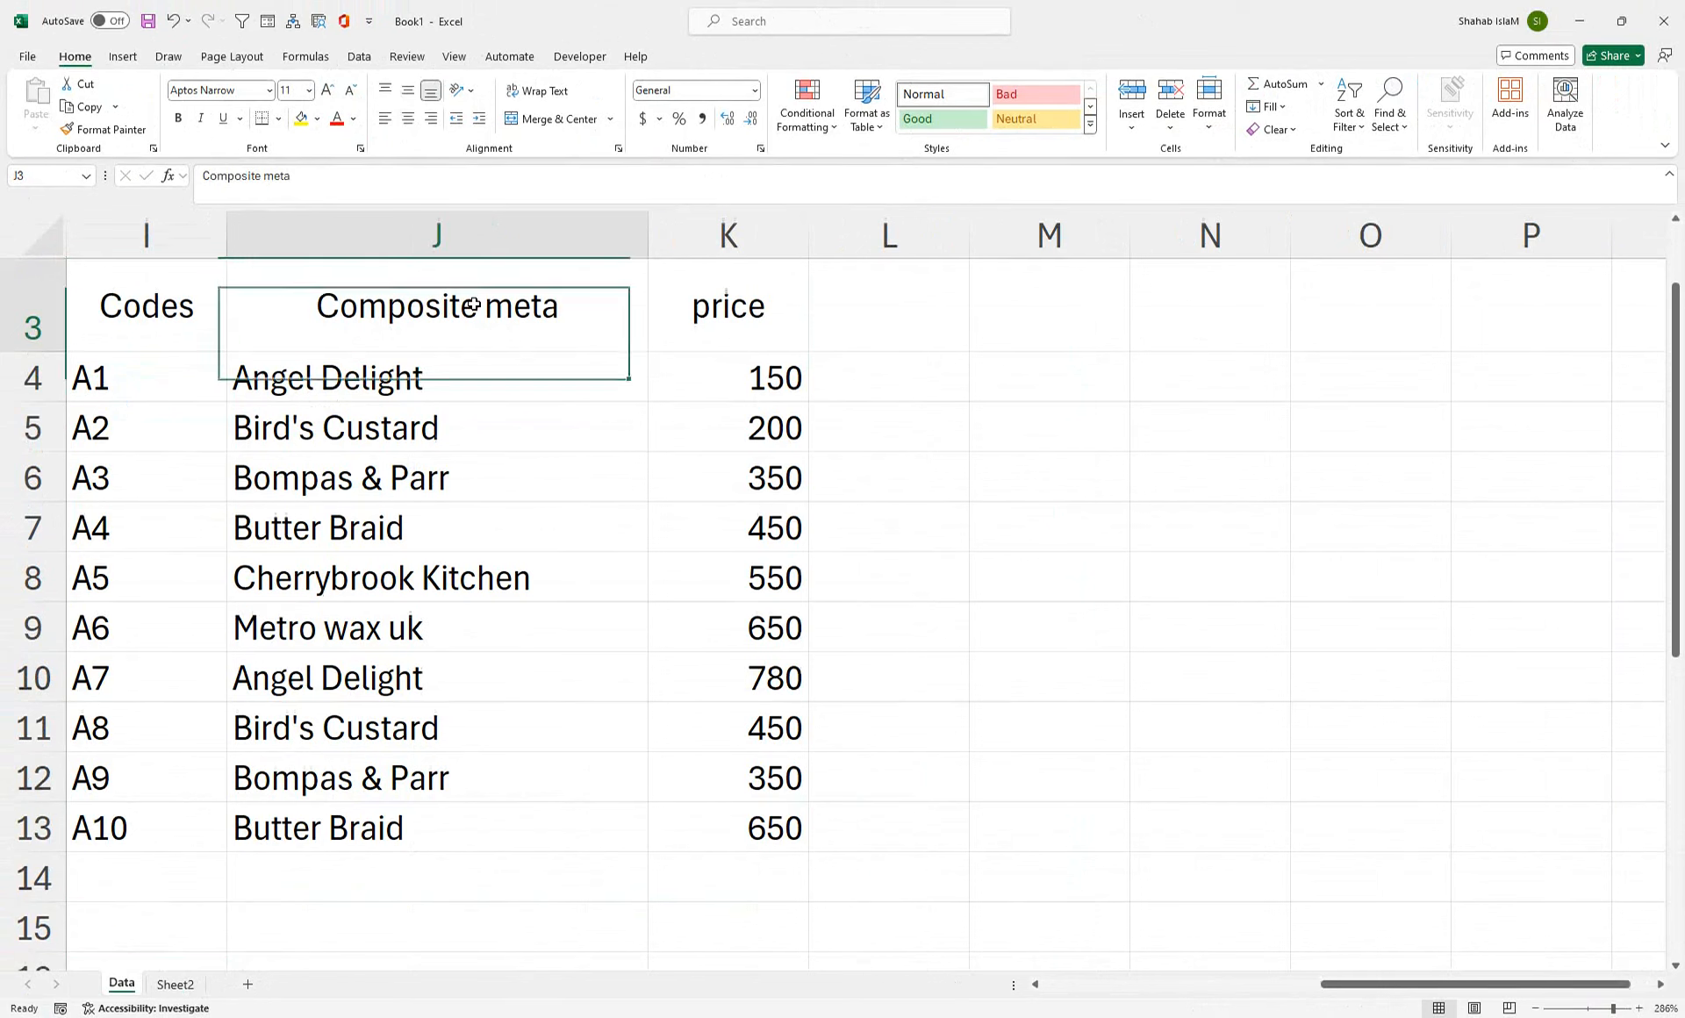
pyautogui.write('pRO')
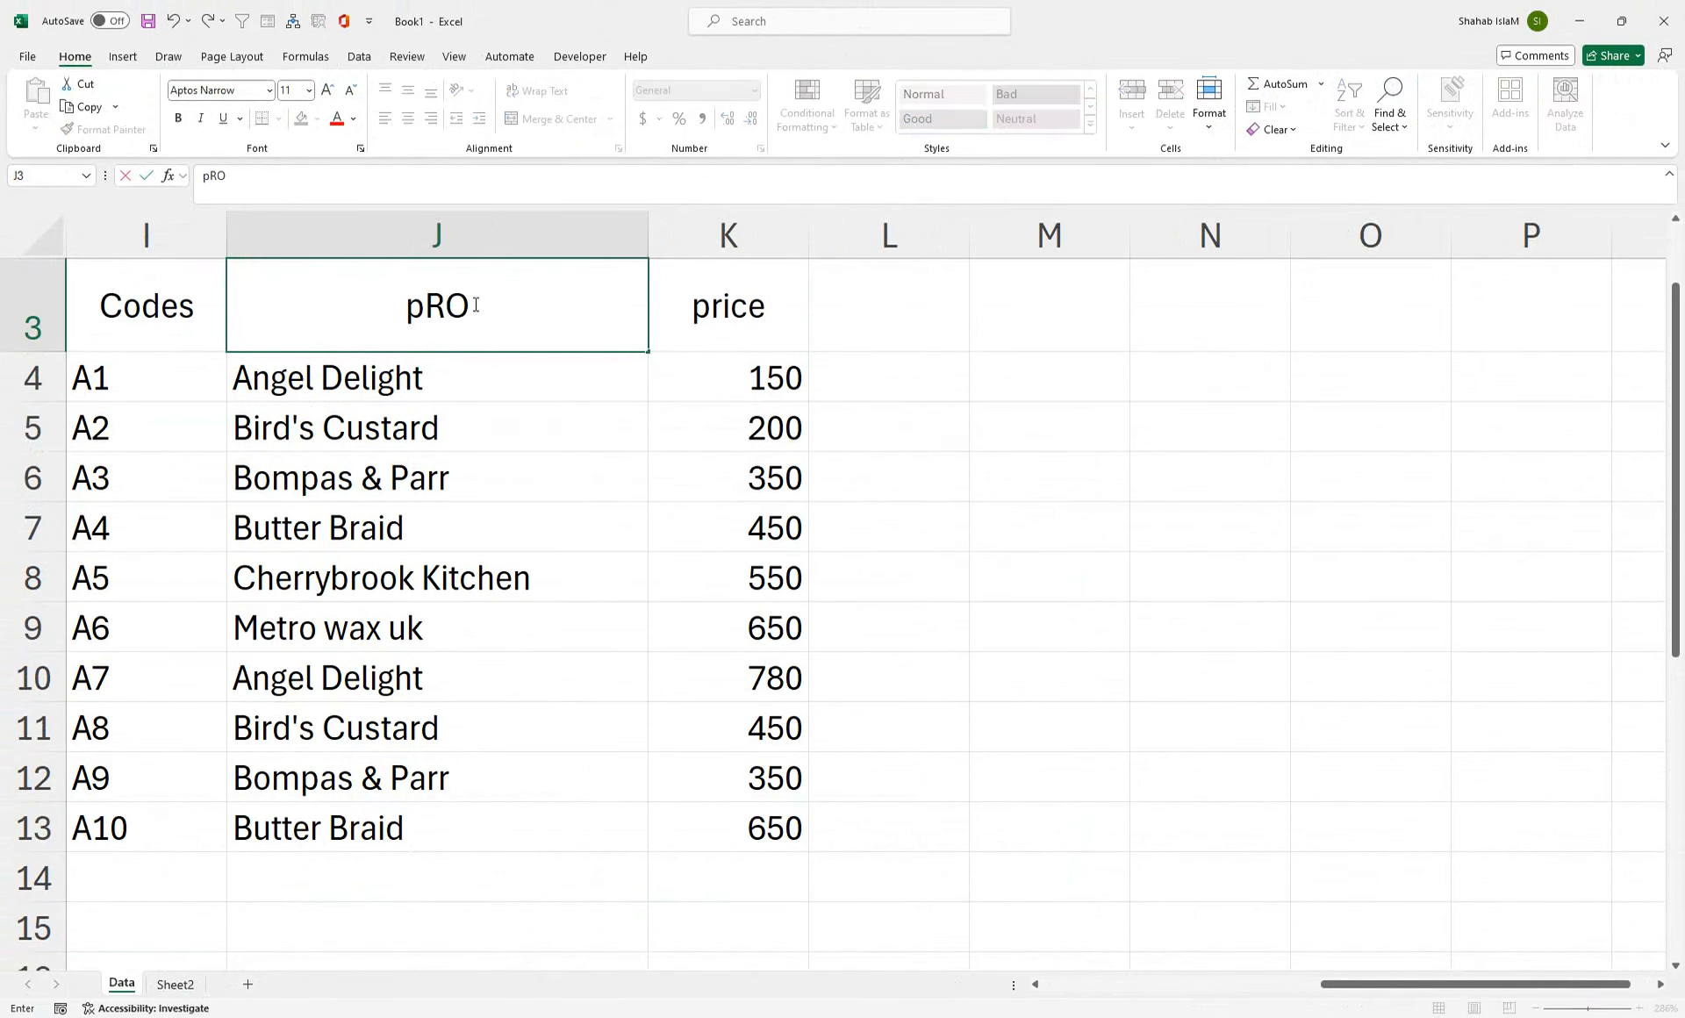
pyautogui.write('DUCT')
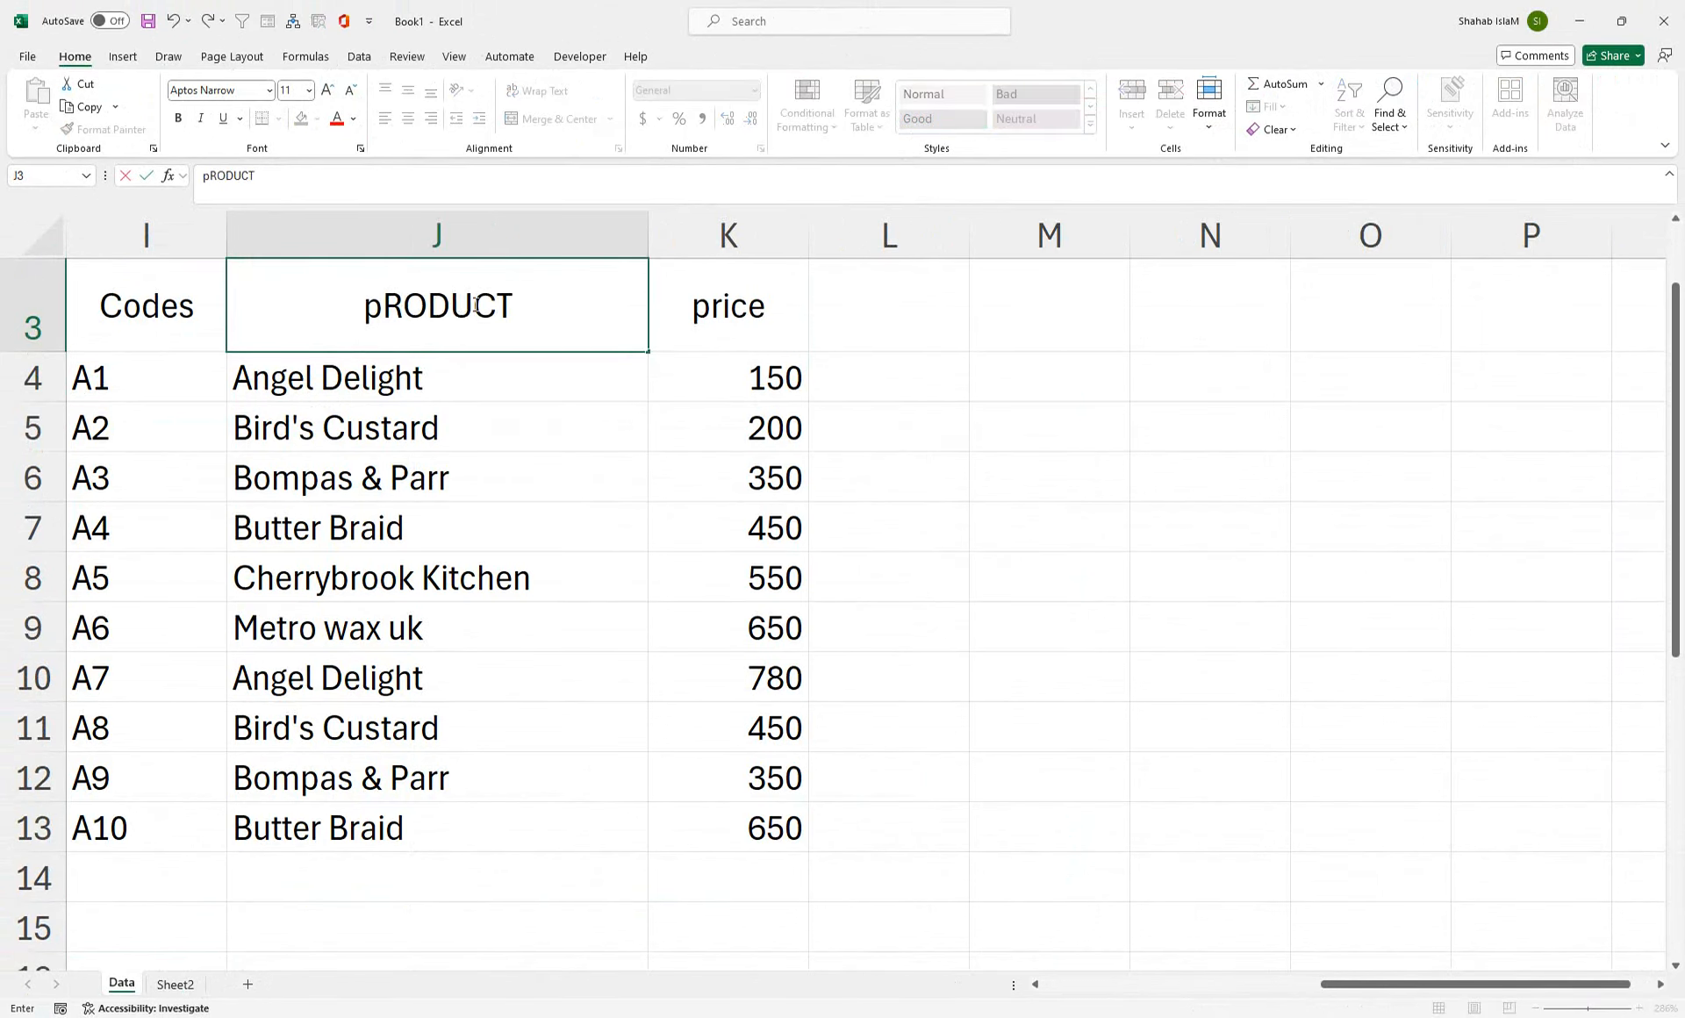
pyautogui.write('S')
pyautogui.click(523, 565)
pyautogui.click(395, 329)
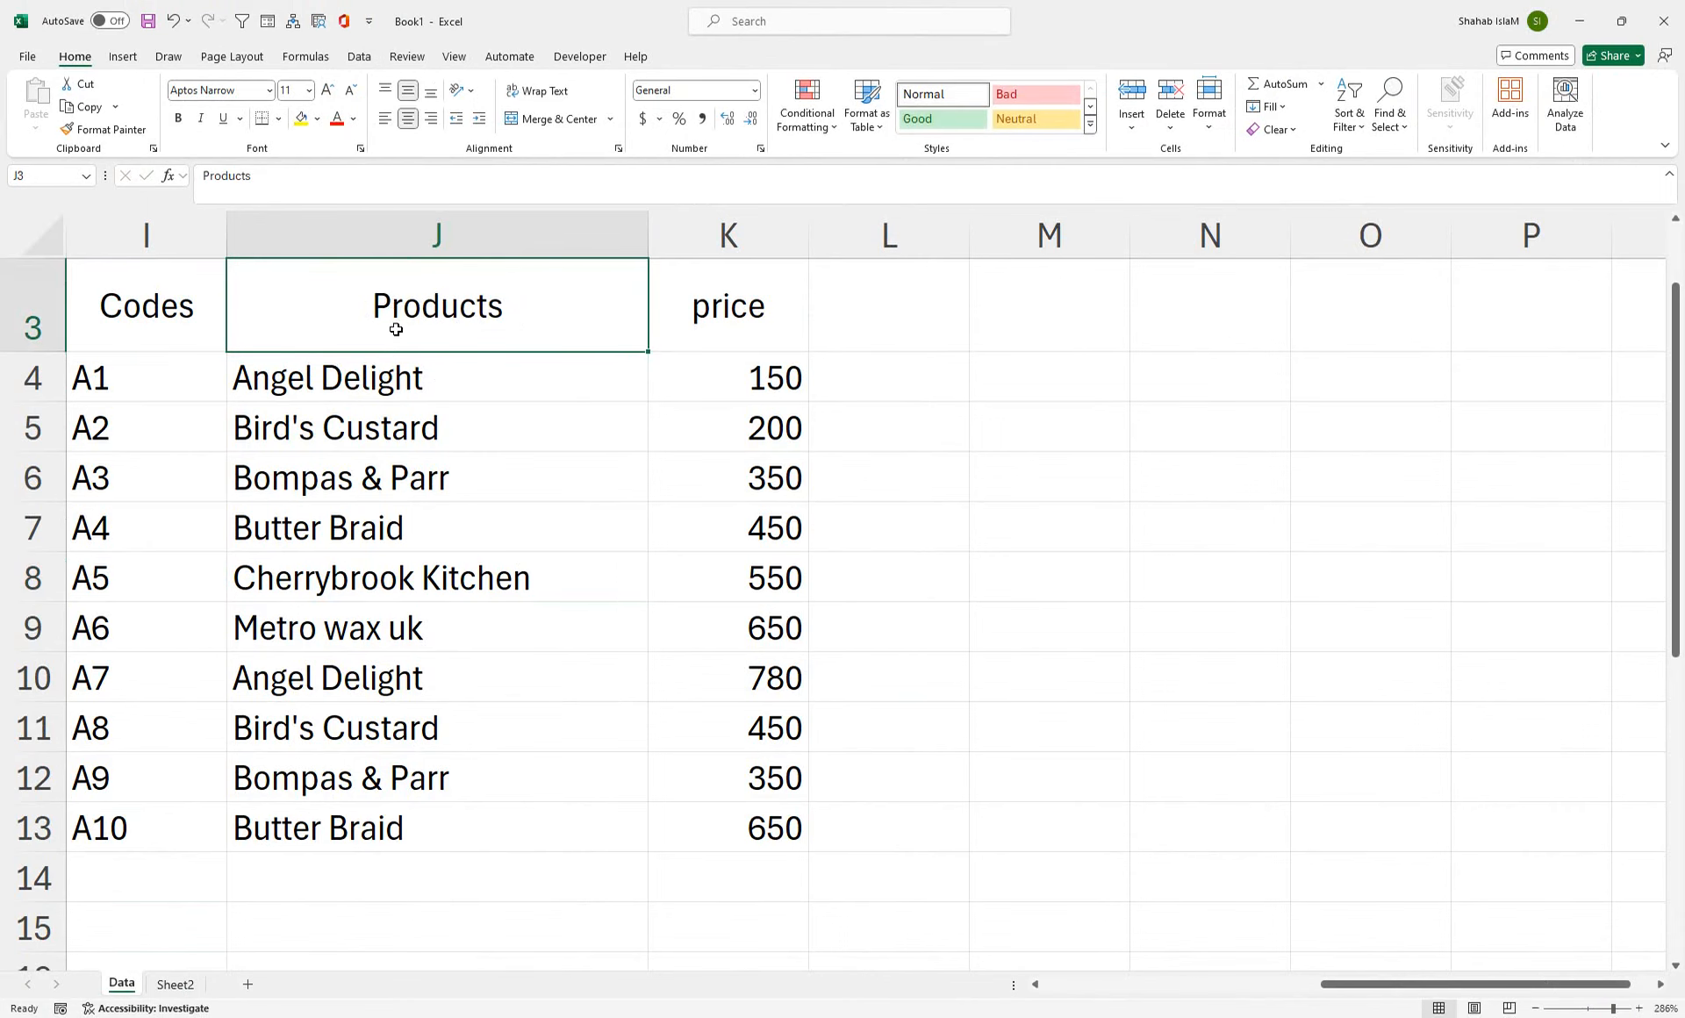
# - Copy the Products header from the Data sheet into C3 of Sheet2
pyautogui.hotkey('ctrl', 'c')
pyautogui.click(175, 984)
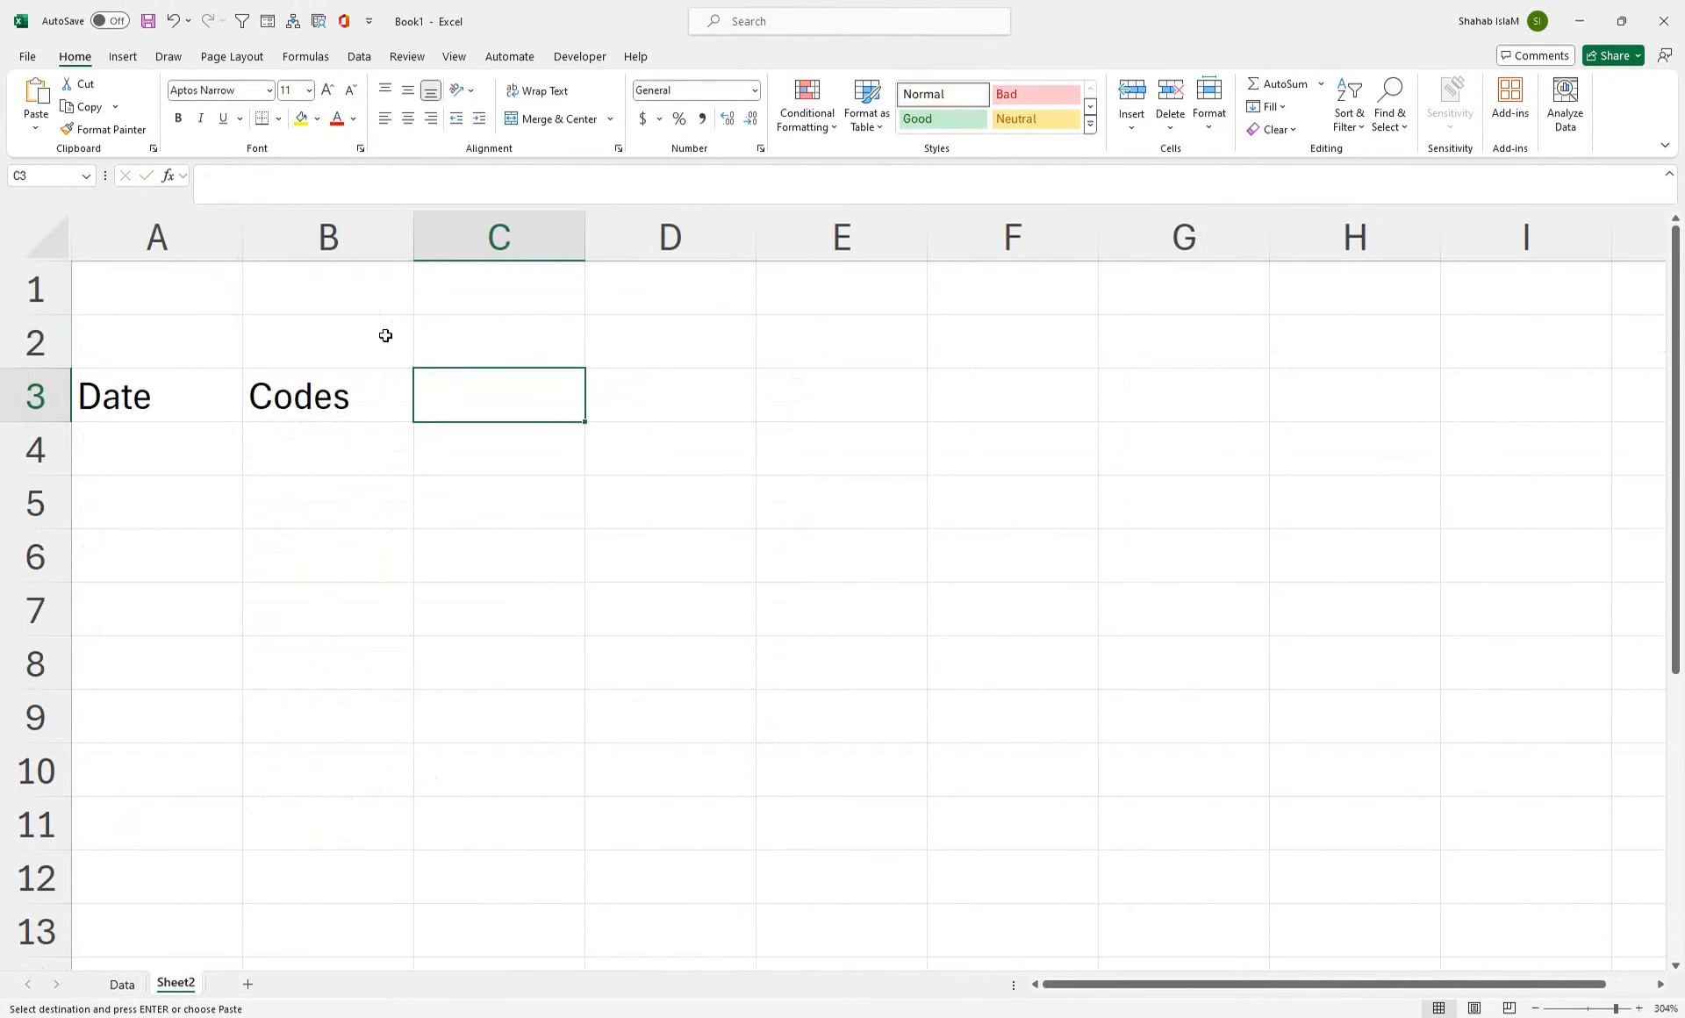
pyautogui.hotkey('ctrl', 'v')
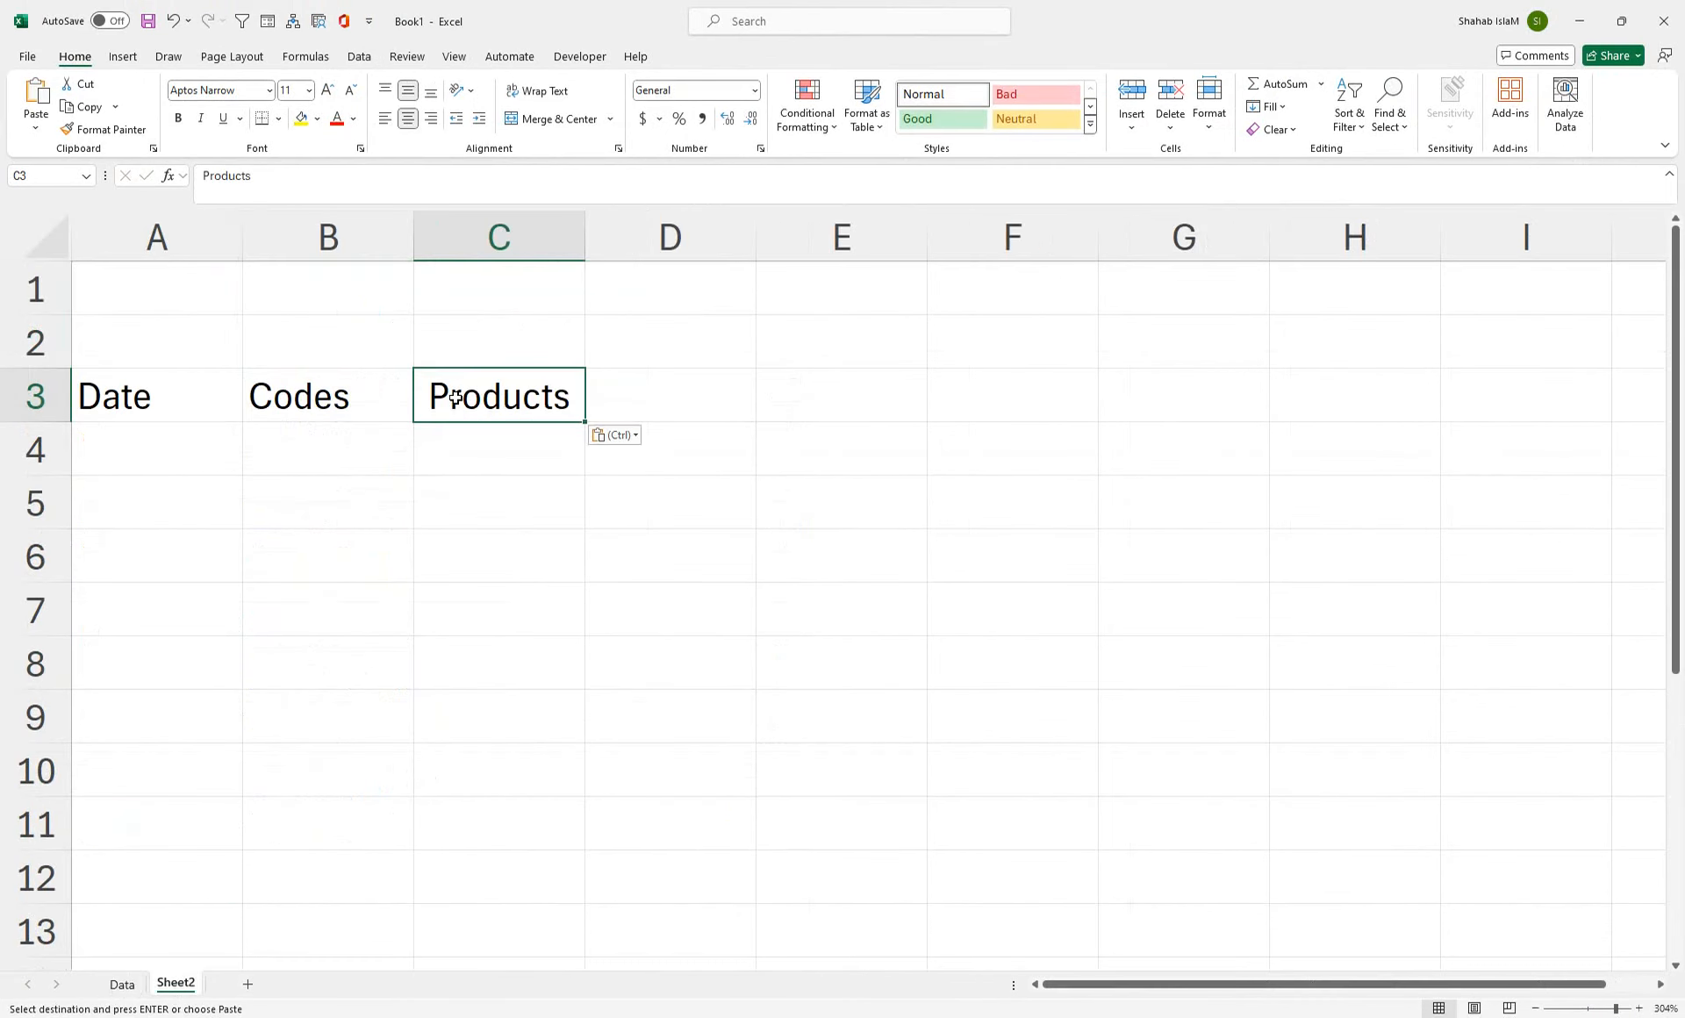
pyautogui.write('QTU')
pyautogui.press('BackSpace')
pyautogui.press('BackSpace')
pyautogui.press('BackSpace')
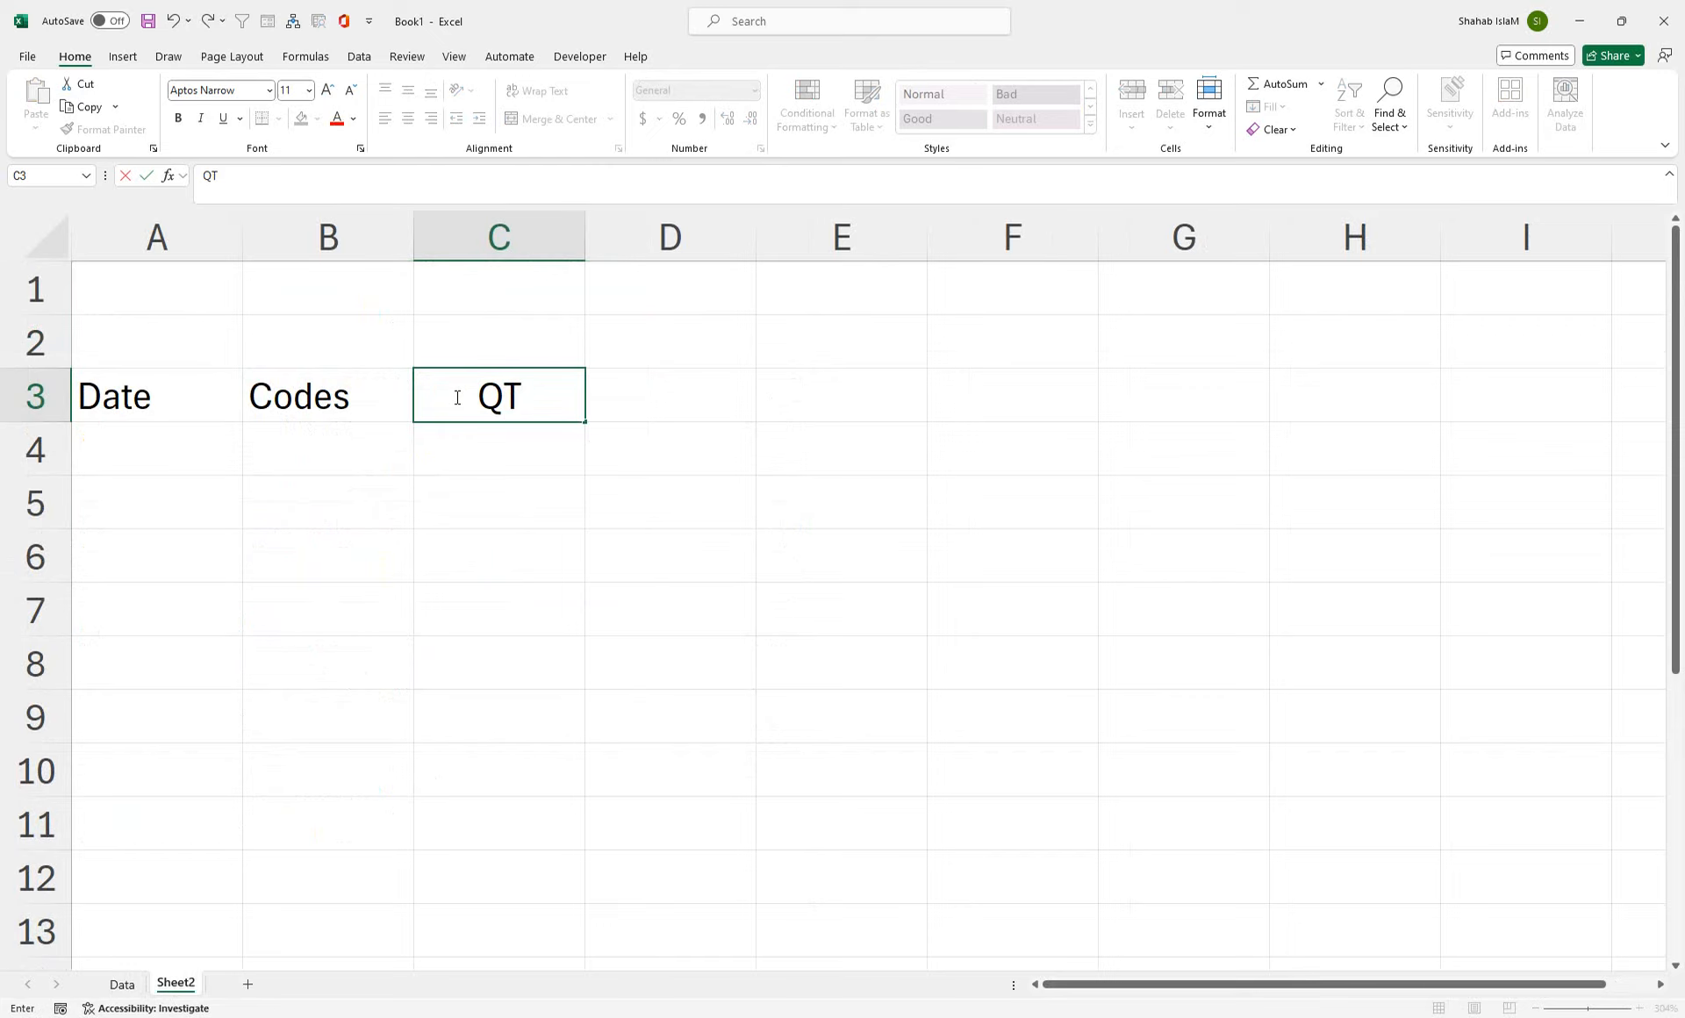
pyautogui.press('Return')
pyautogui.hotkey('ctrl', 'z')
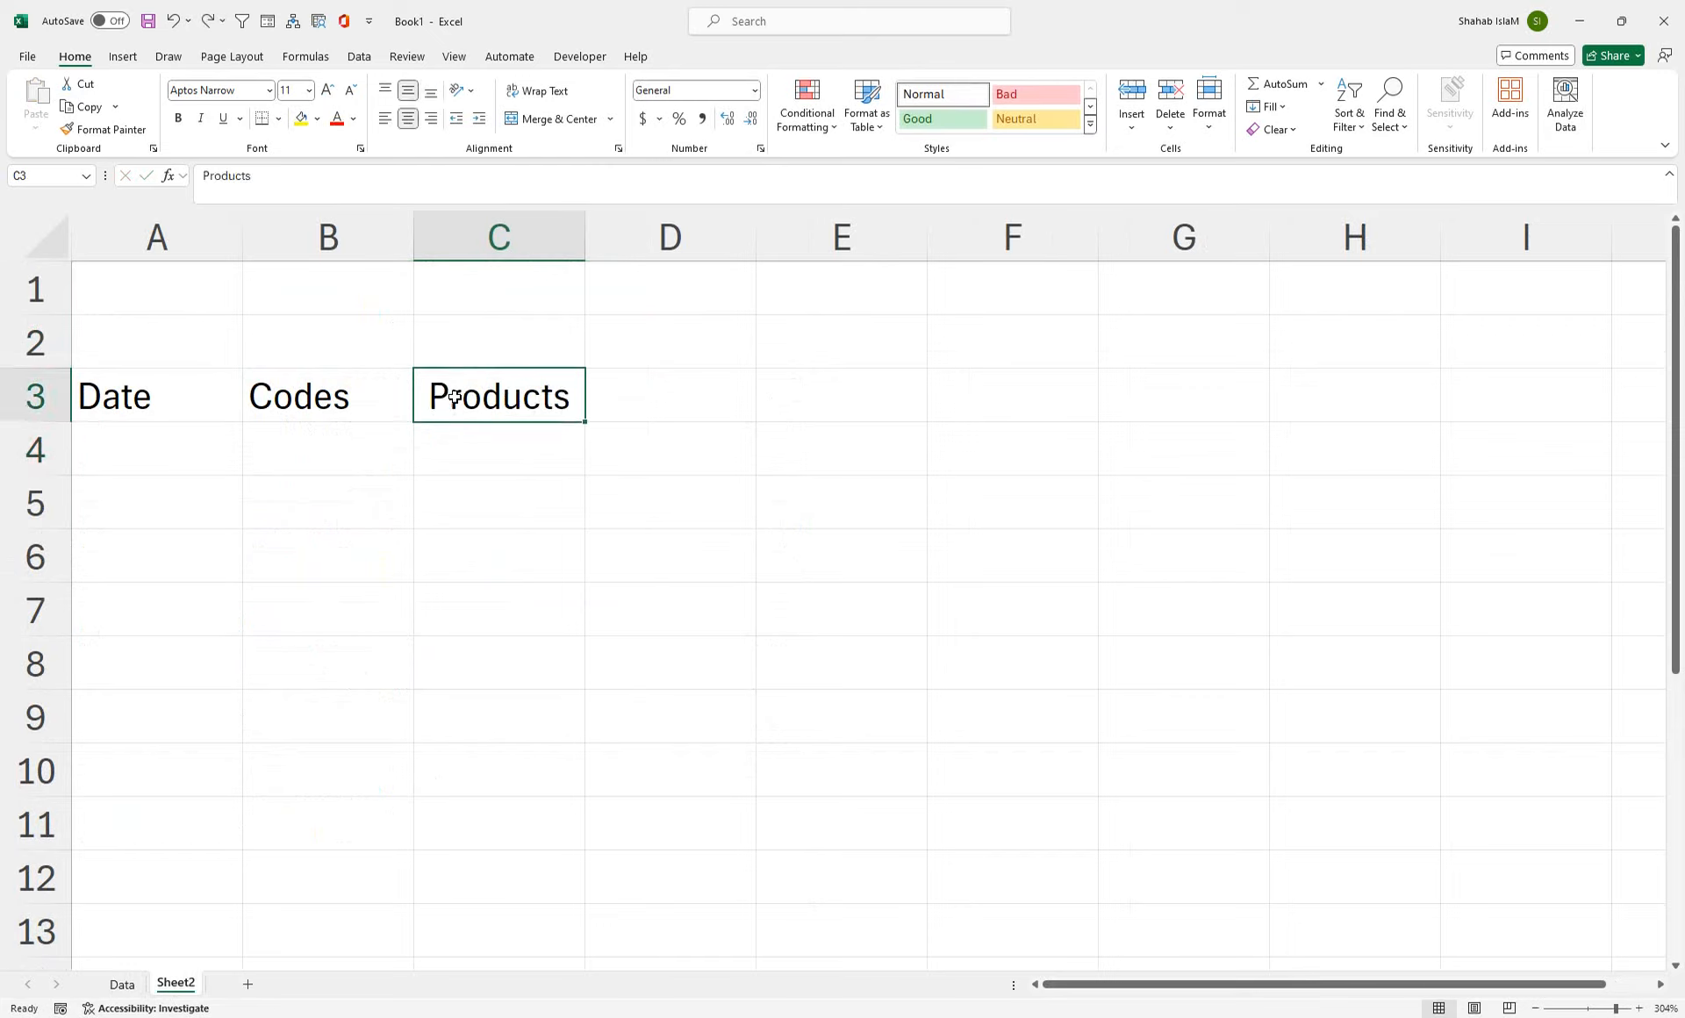
# - Enter the headers QTY in D3 and Price in E3 of Sheet2
pyautogui.press('Right')
pyautogui.write('QTY')
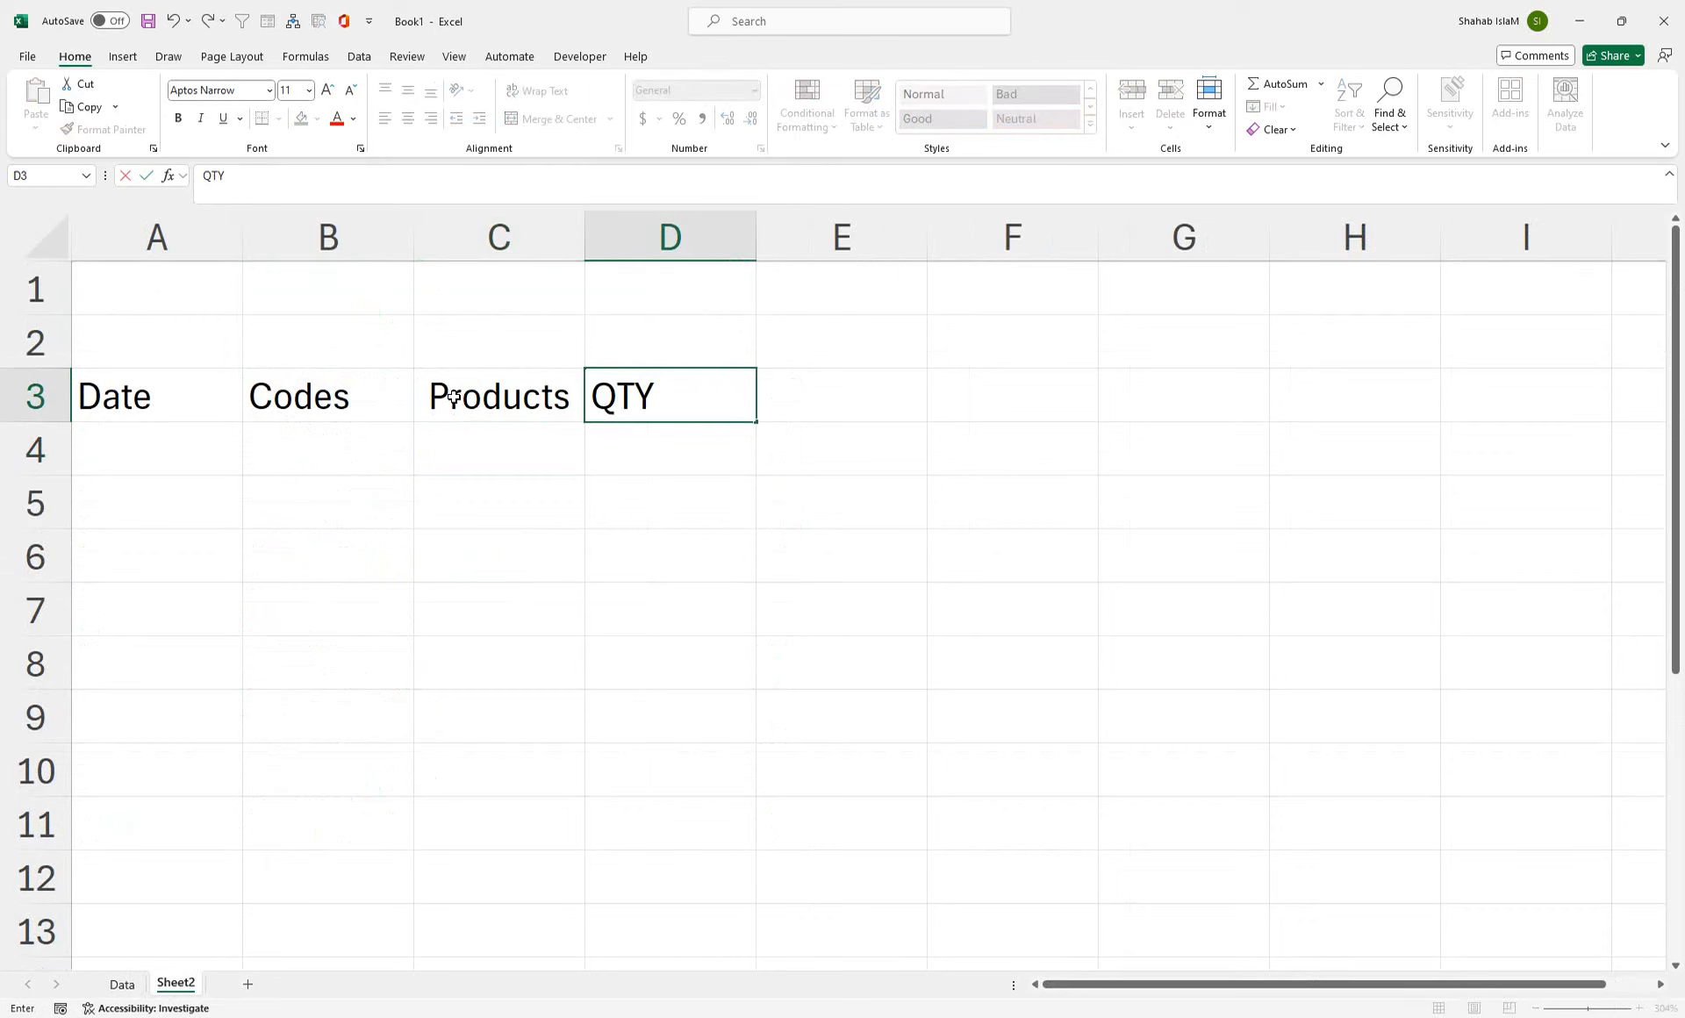
pyautogui.press('Tab')
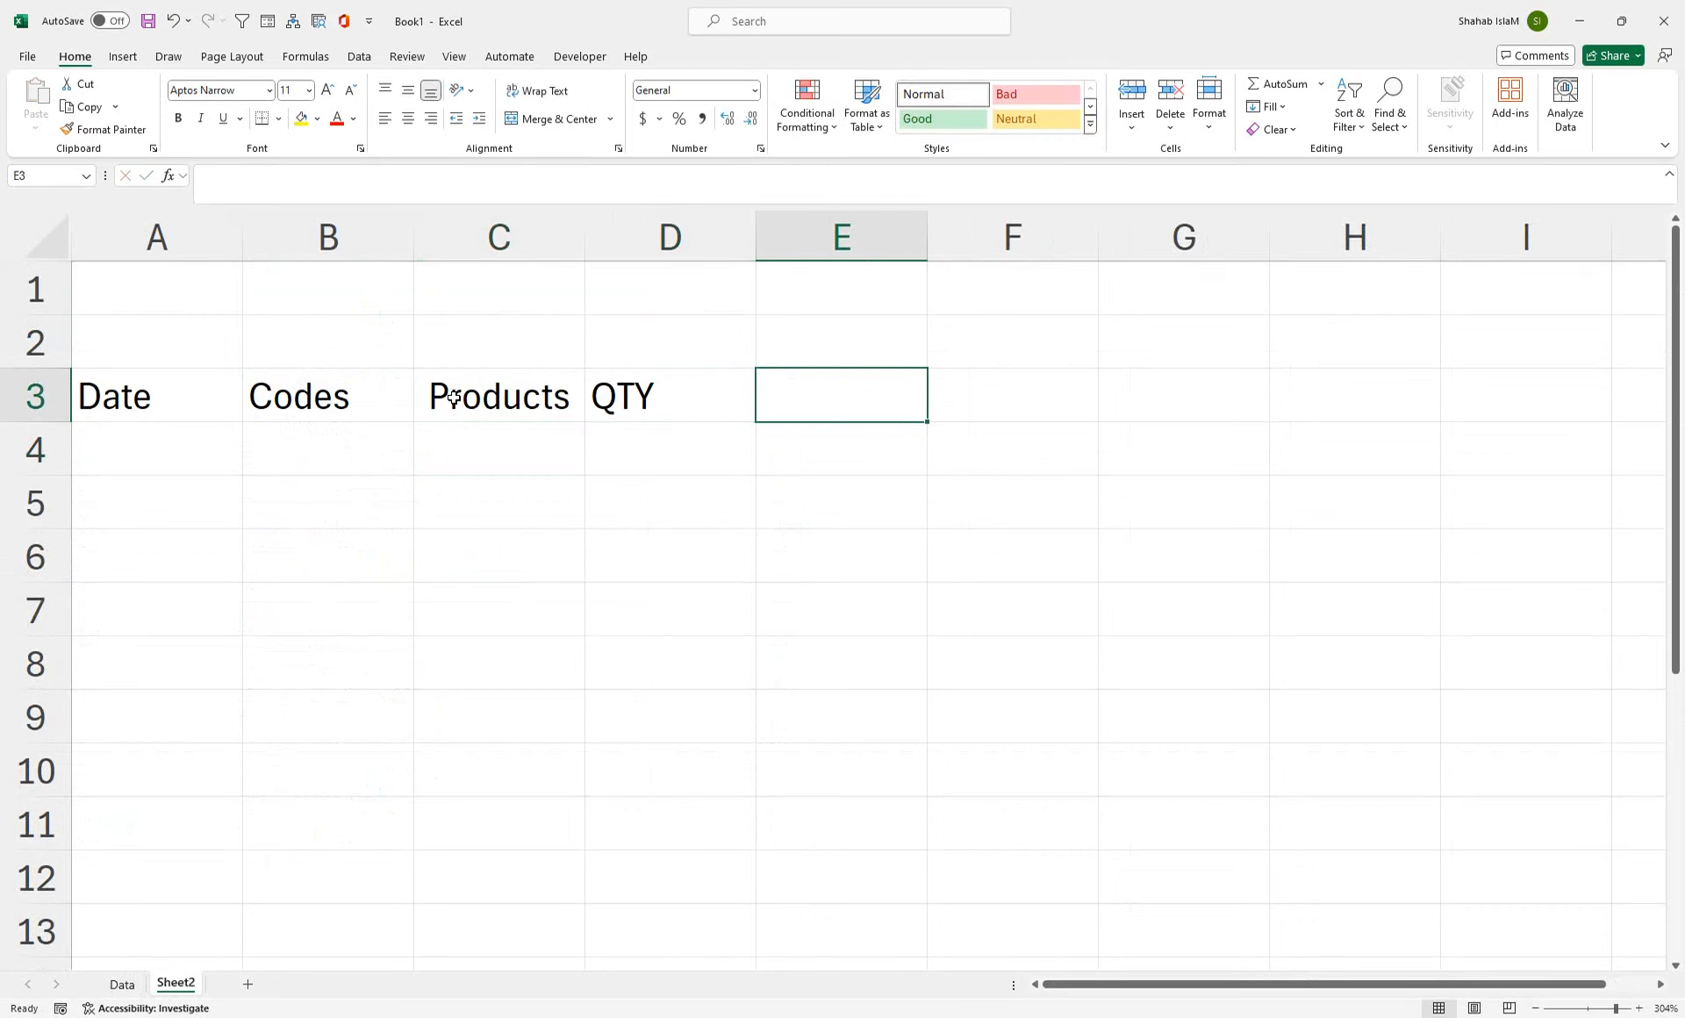
pyautogui.write('Amount')
pyautogui.press('Tab')
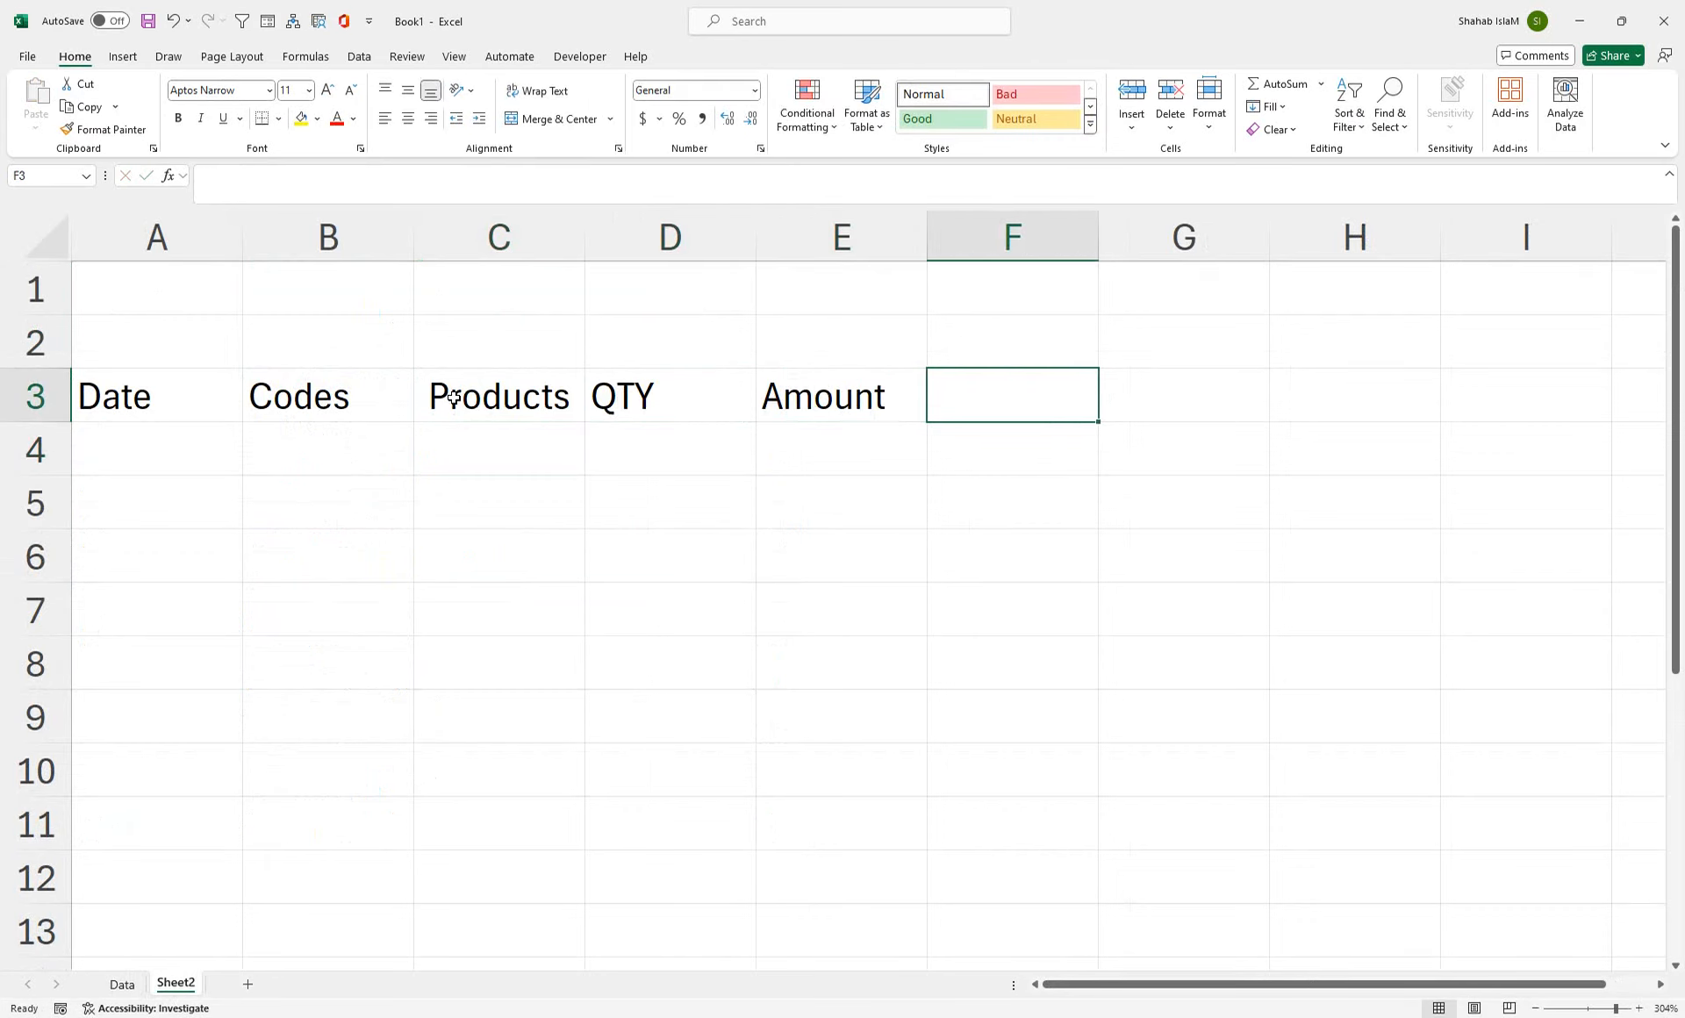
pyautogui.click(863, 401)
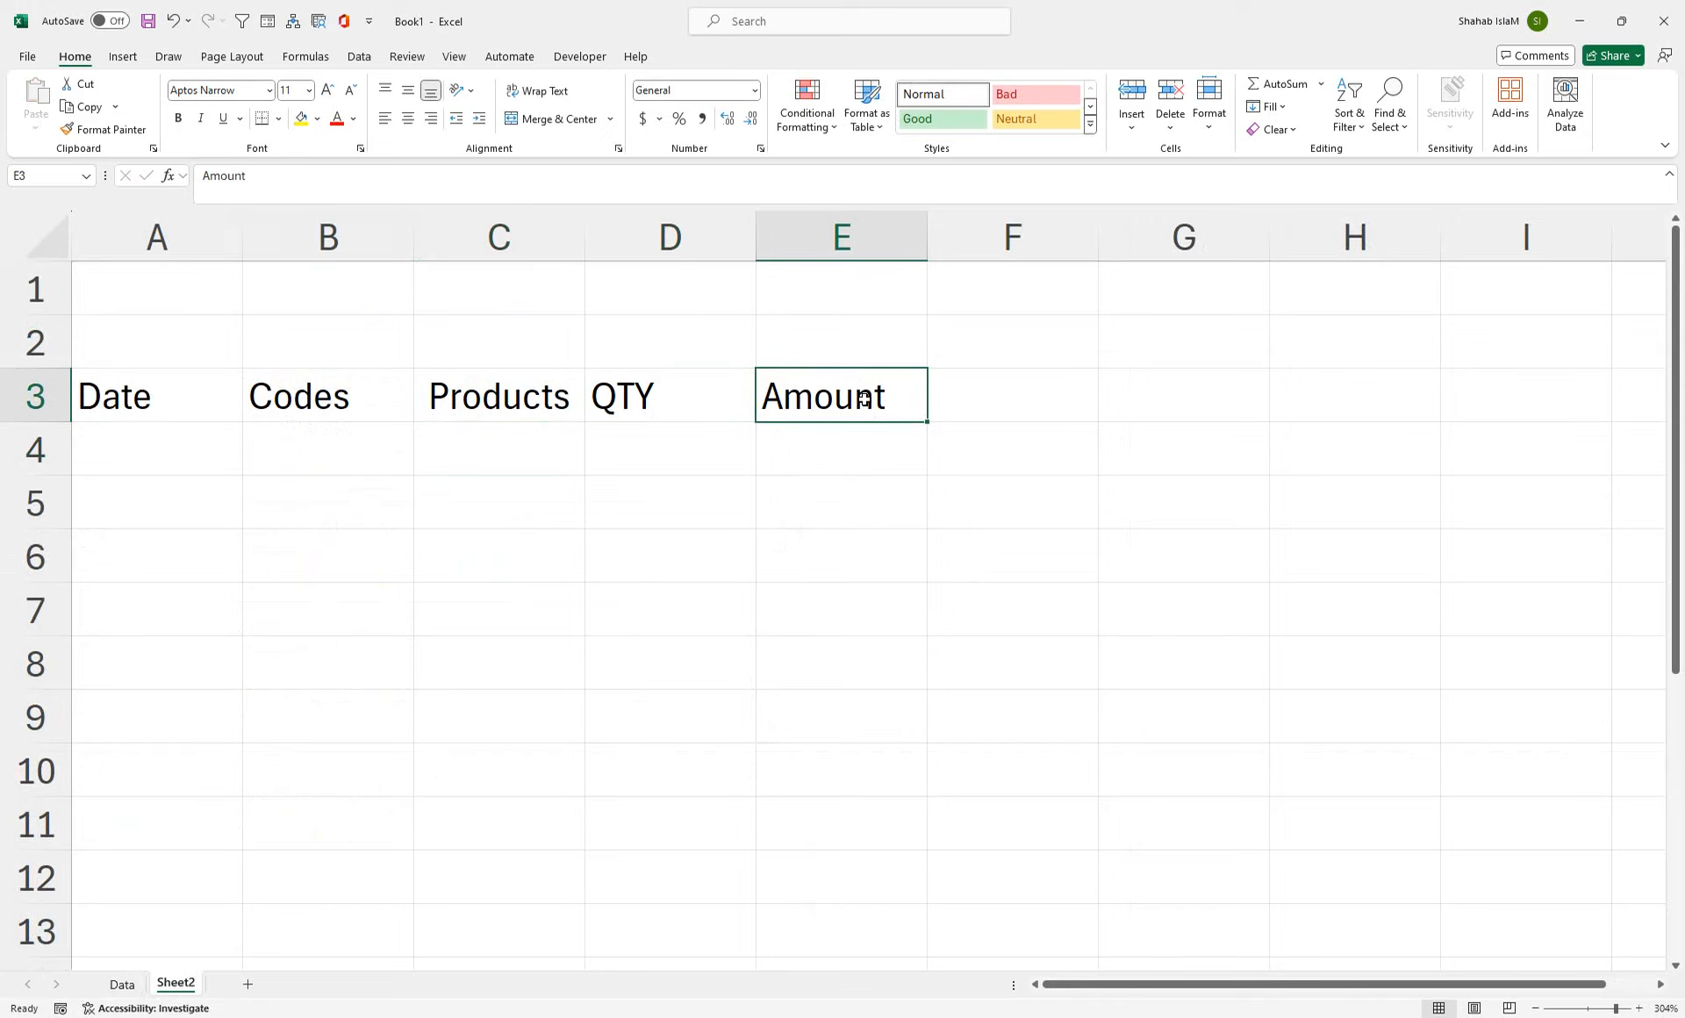
pyautogui.write('Price')
pyautogui.press('Tab')
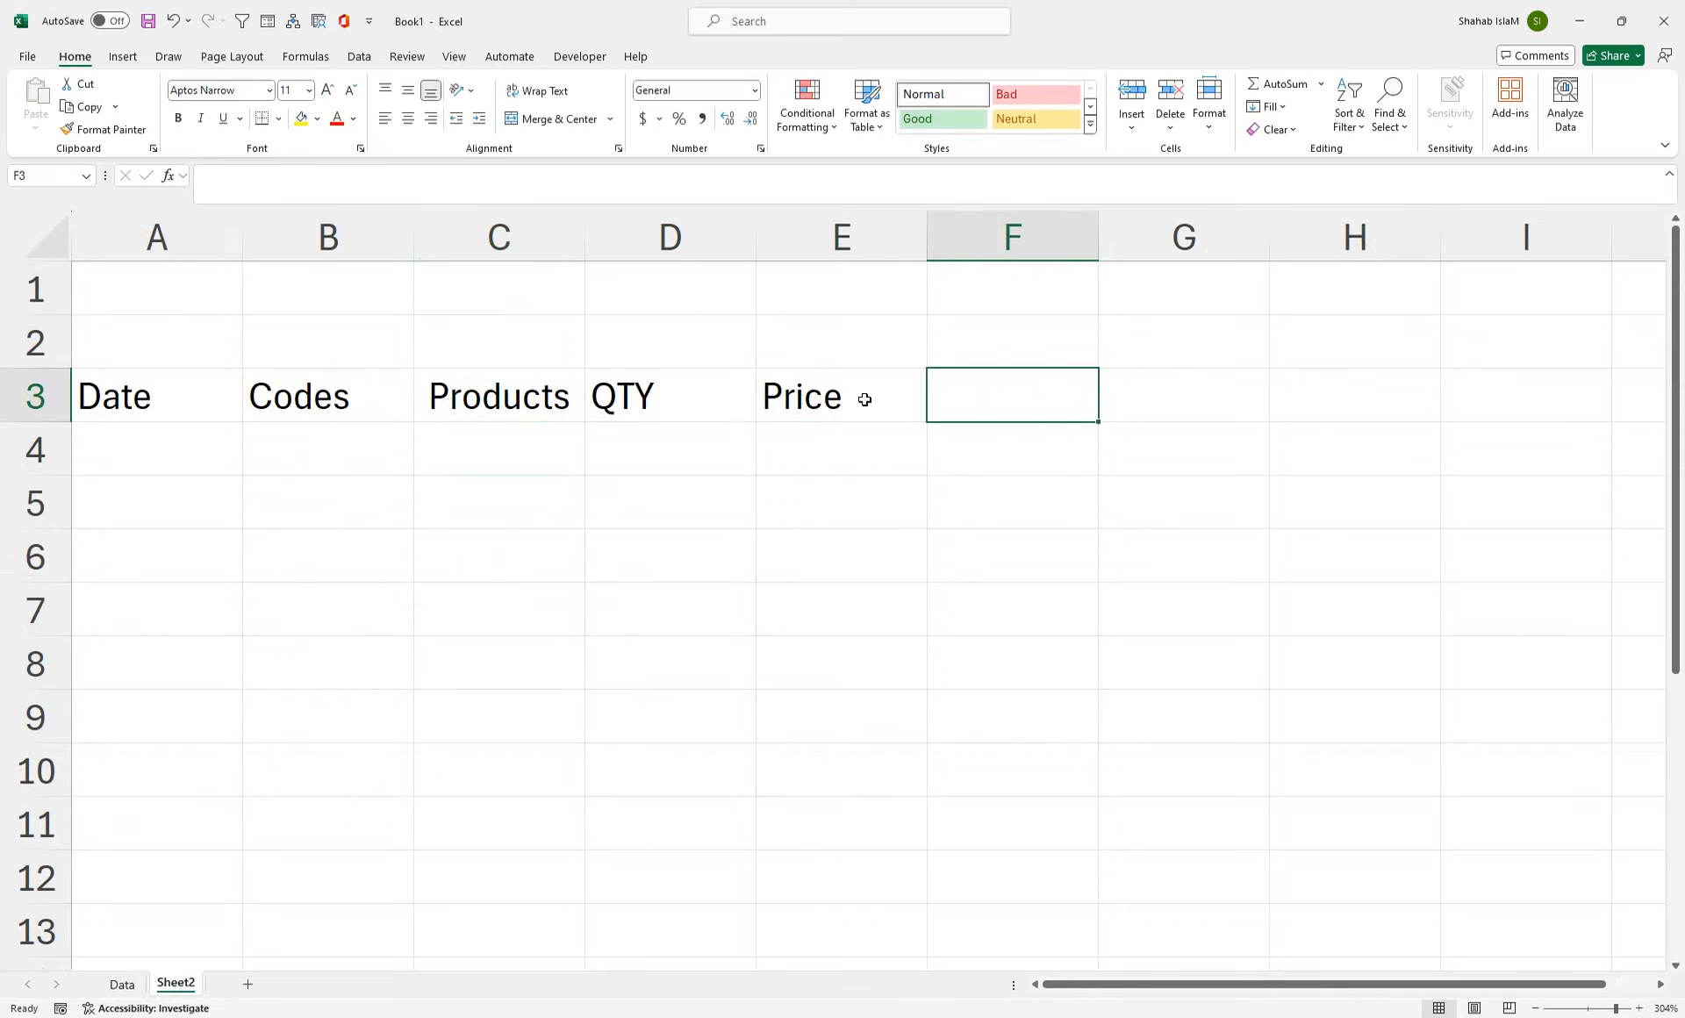
# - Enter the title Receive in A2, above the Date header
pyautogui.click(196, 318)
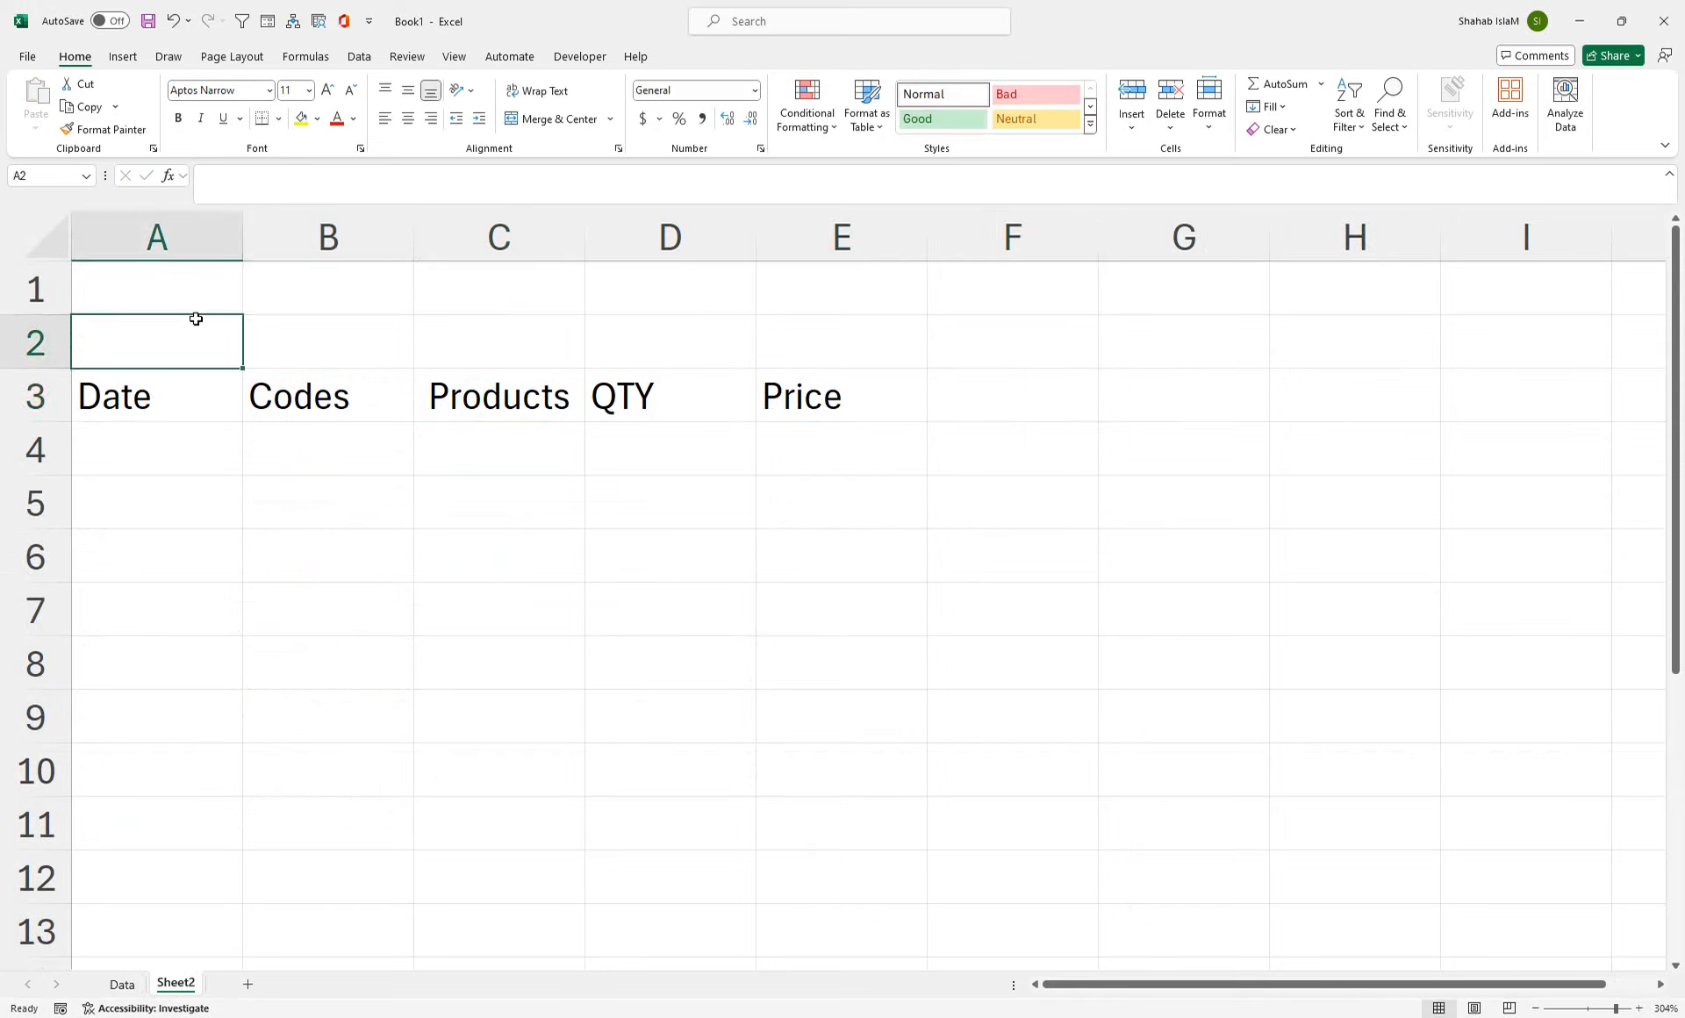
pyautogui.write('Receive')
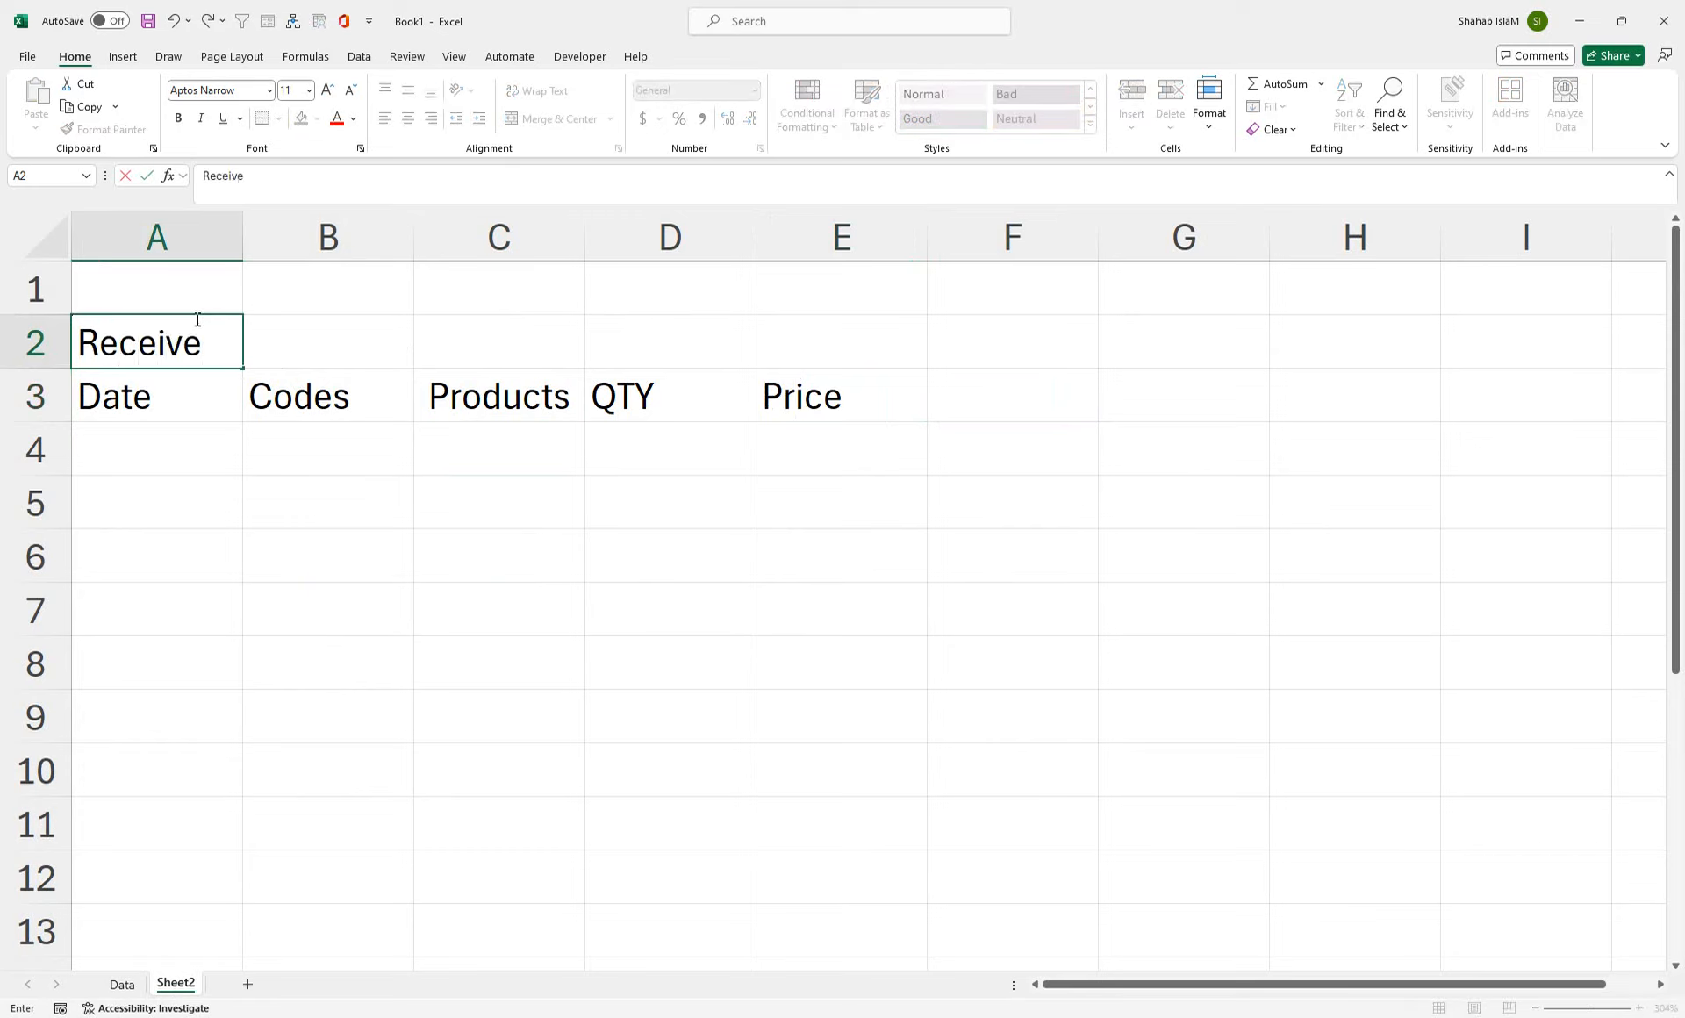
pyautogui.press('Tab')
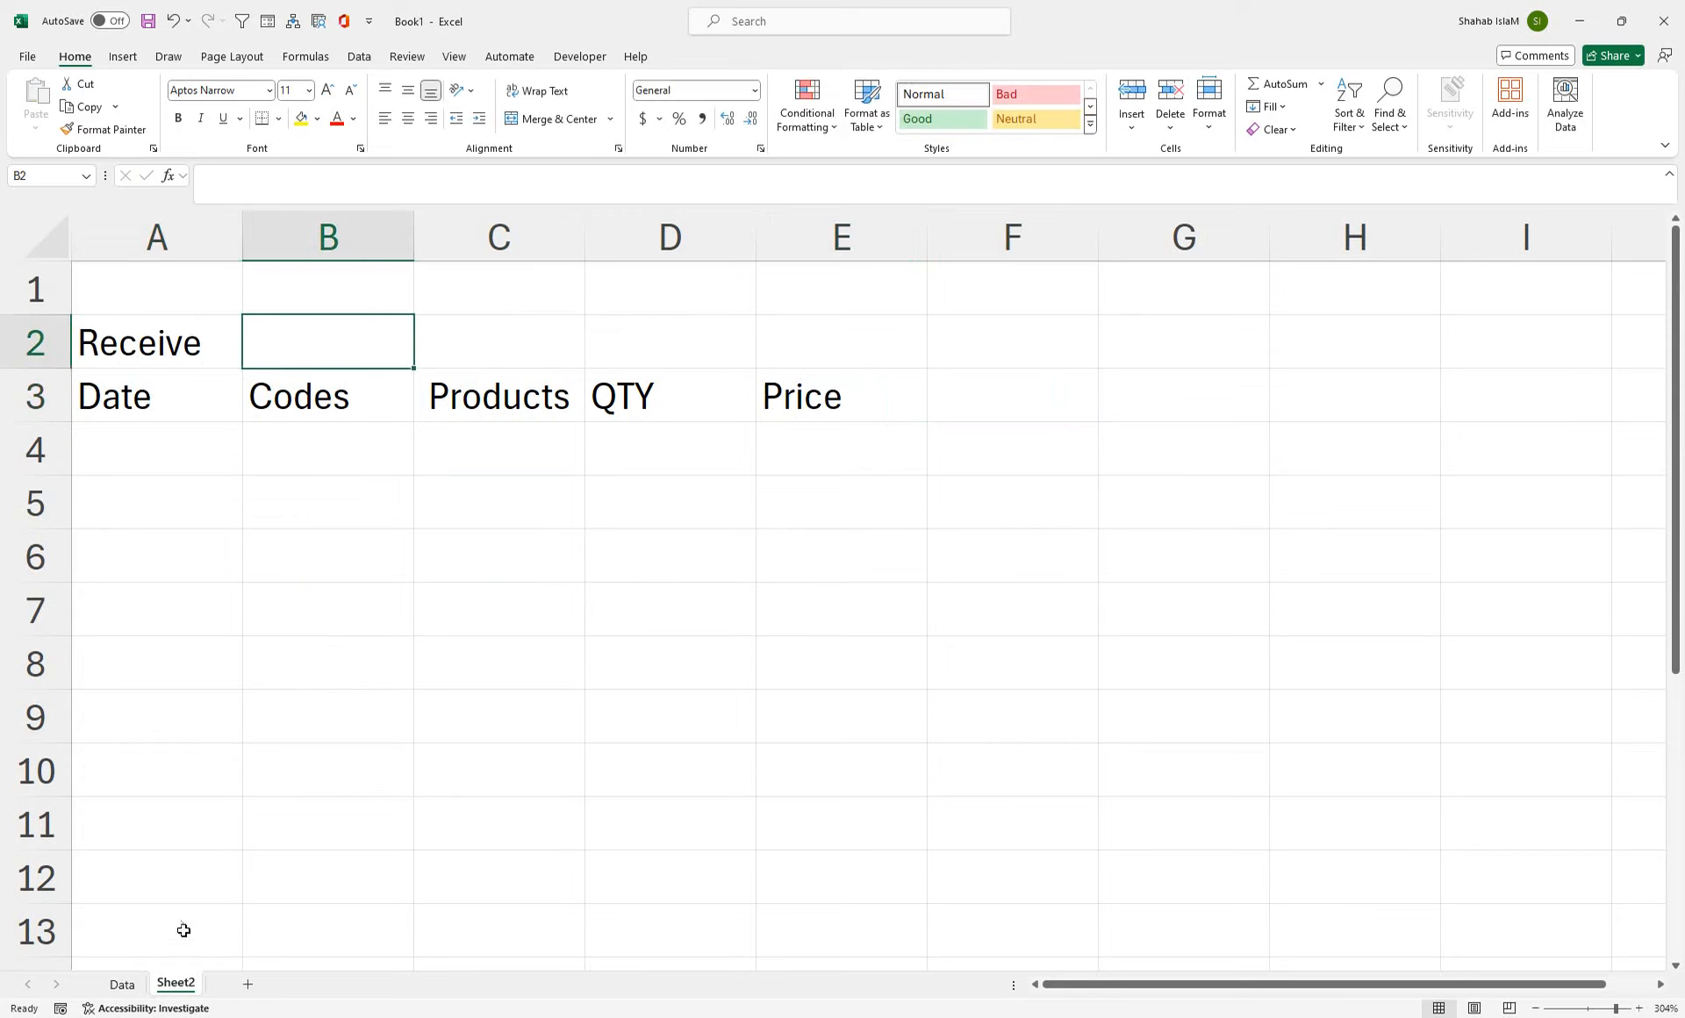
# - Rename Sheet2 as Receive
pyautogui.doubleClick(177, 981)
pyautogui.write('Re')
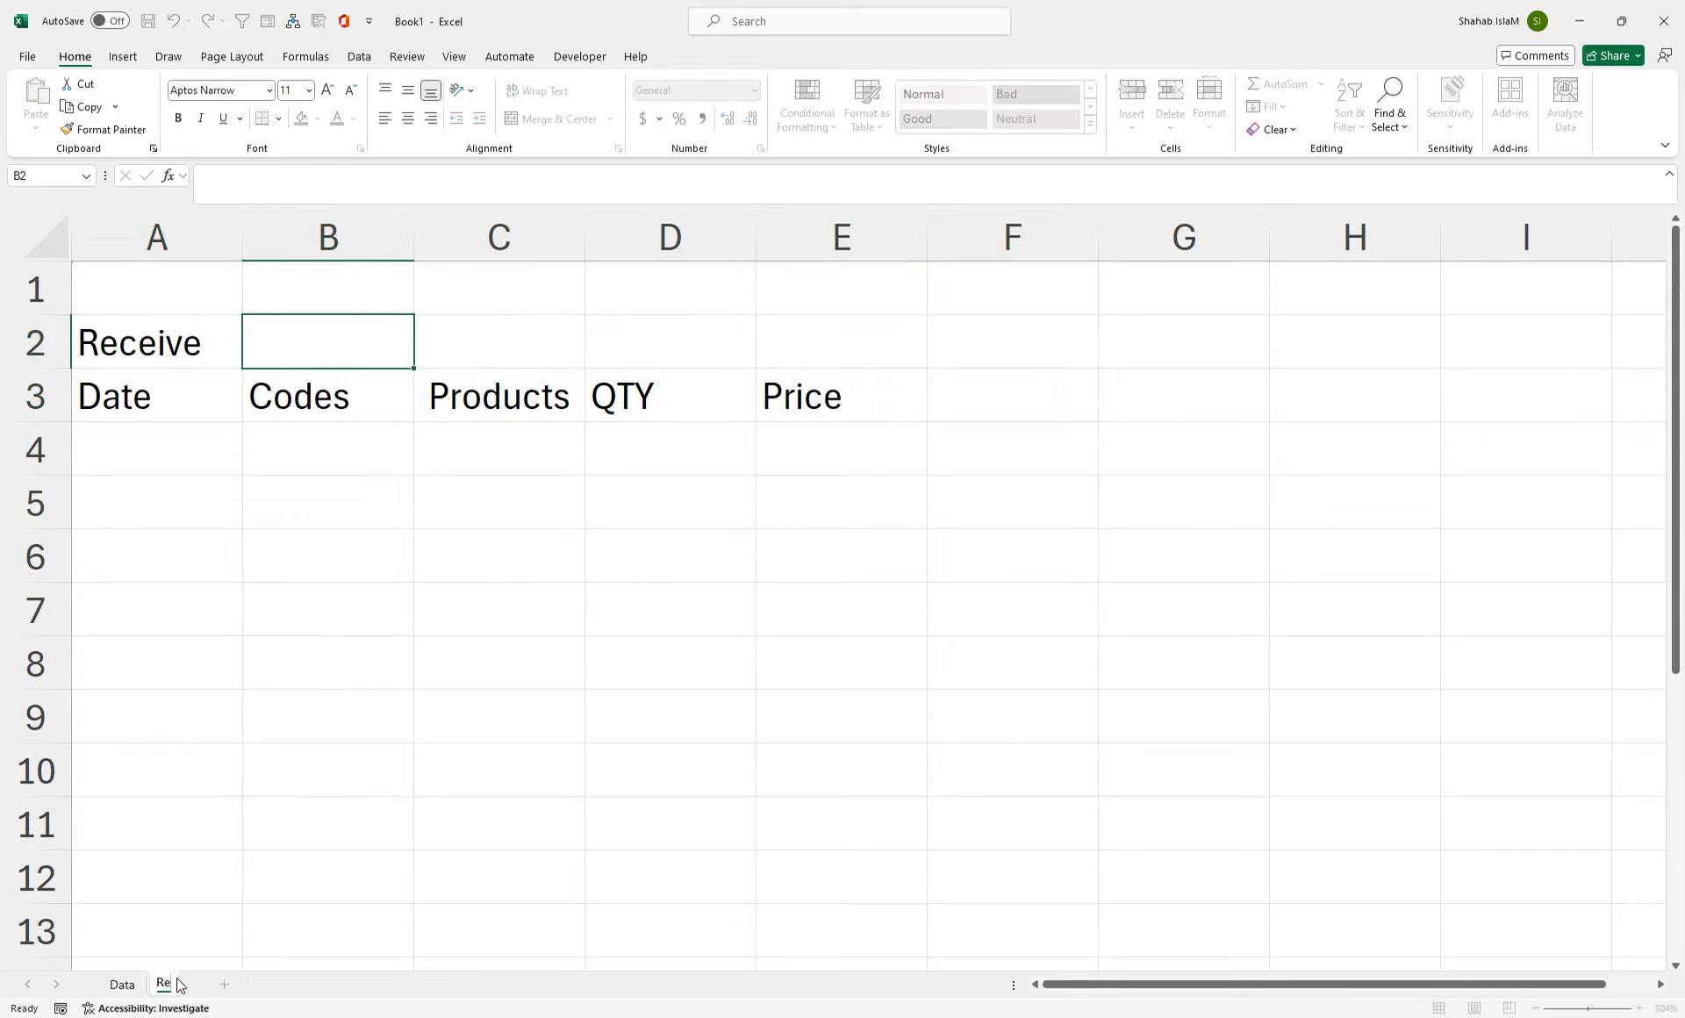
pyautogui.write('ceive')
pyautogui.click(187, 964)
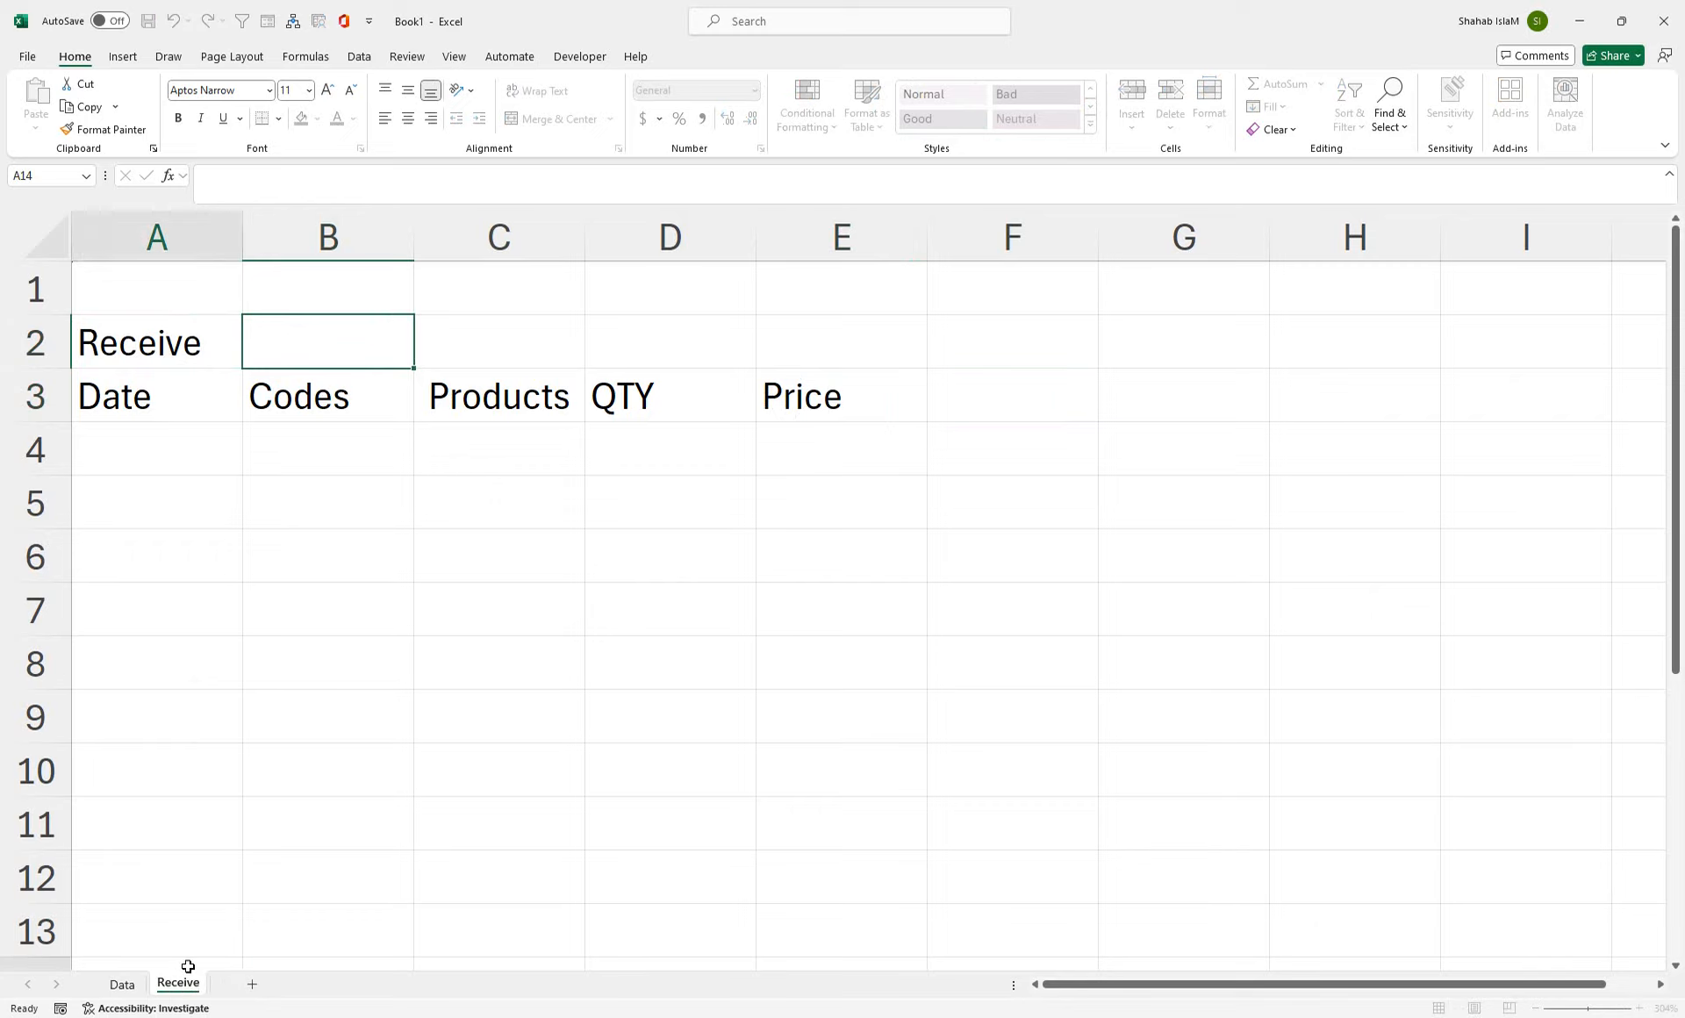
# - Create a copy of the Receive sheet in Book1, placed before the Data sheet
pyautogui.rightClick(176, 983)
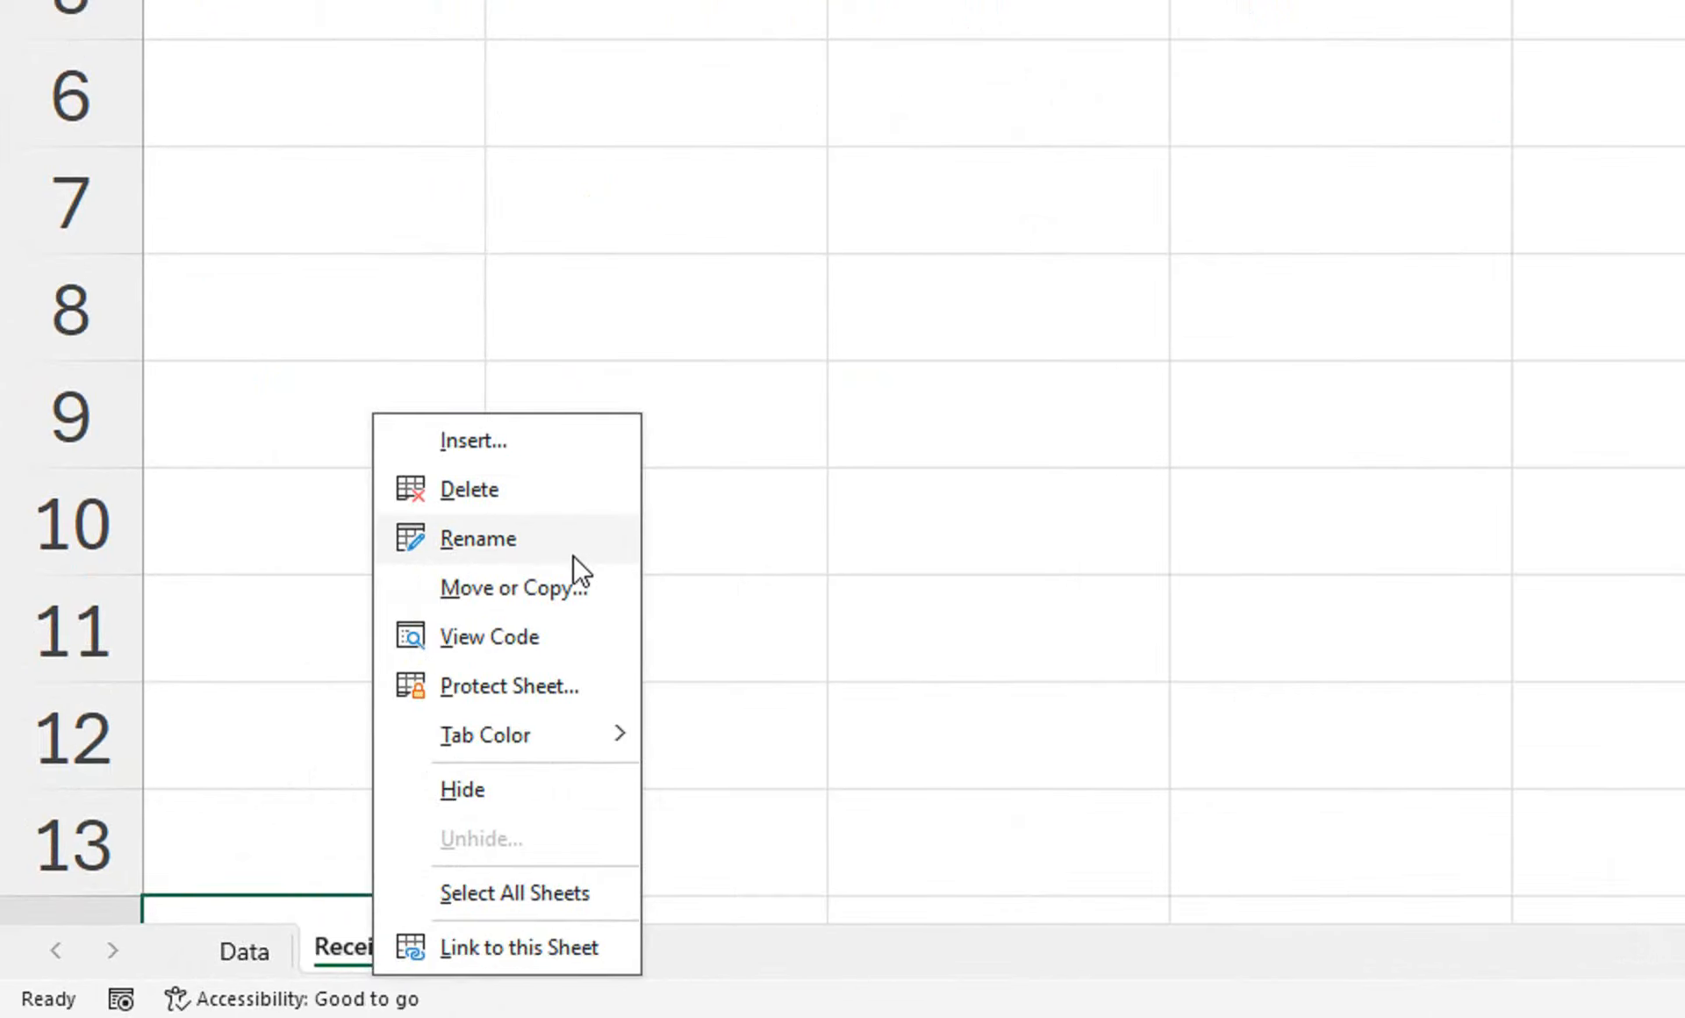
pyautogui.click(466, 588)
pyautogui.click(314, 776)
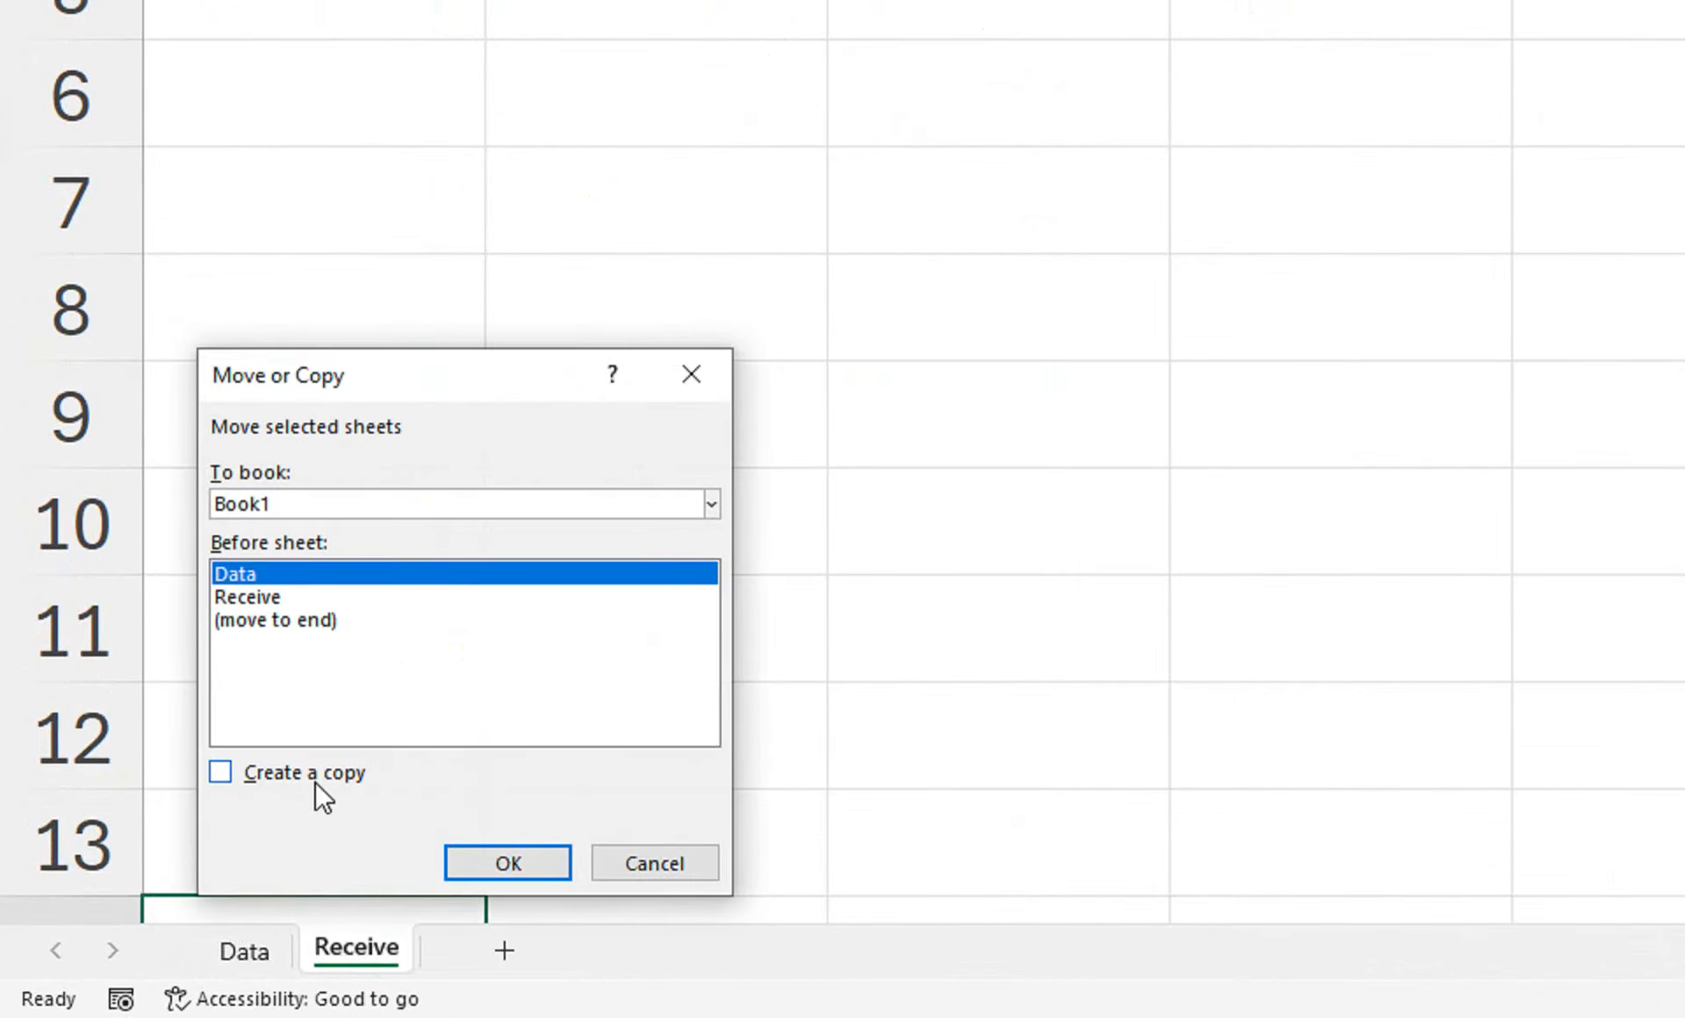
pyautogui.click(511, 872)
# - Rename the copied Receive (2) sheet as Sales and move it after the Receive sheet
pyautogui.doubleClick(250, 966)
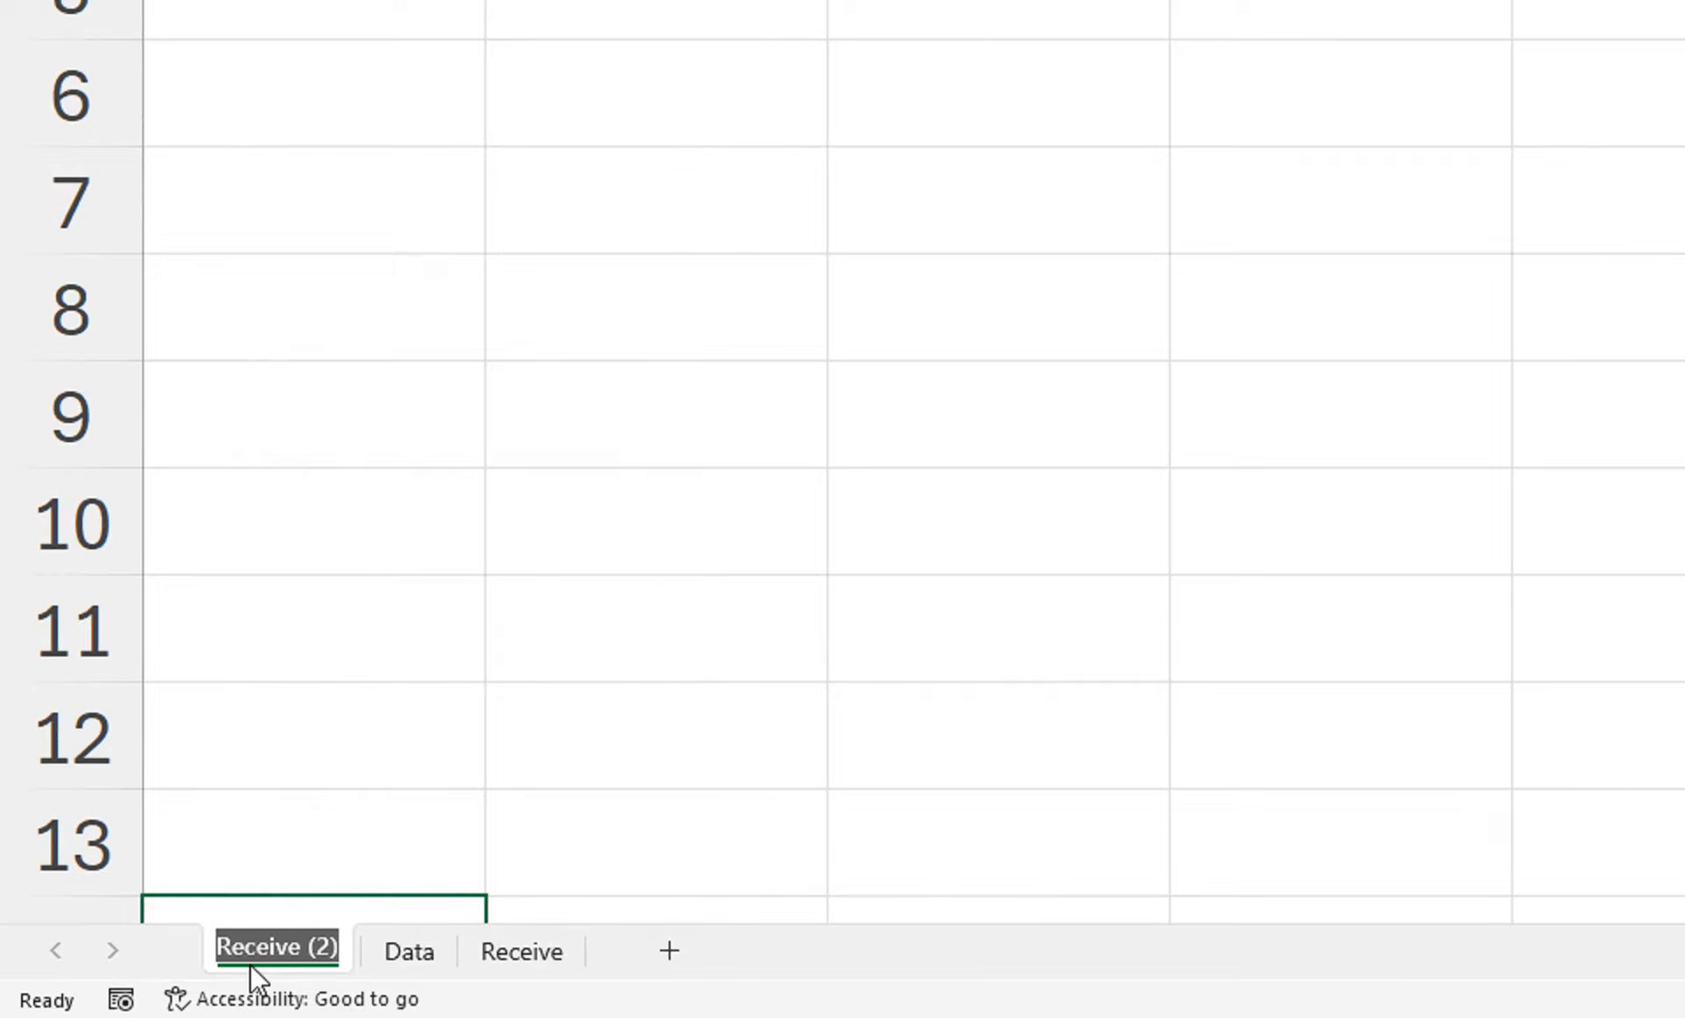
pyautogui.write('Sales')
pyautogui.click(334, 838)
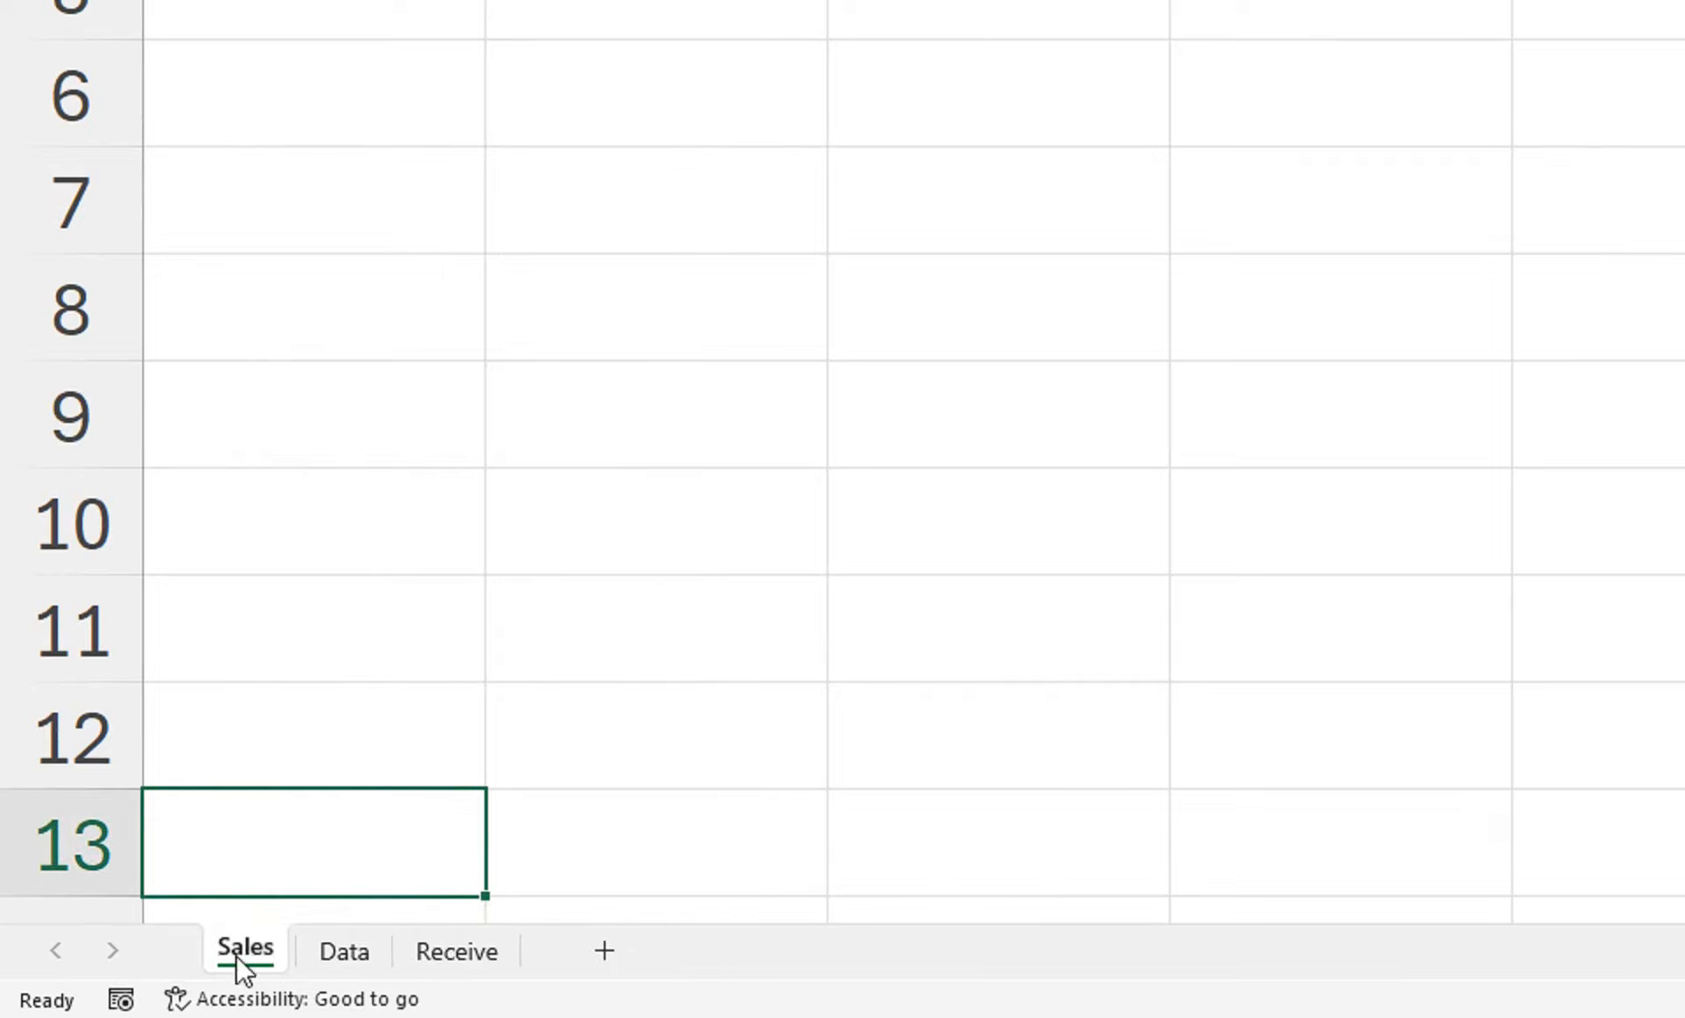
pyautogui.moveTo(236, 955); pyautogui.dragTo(551, 964)
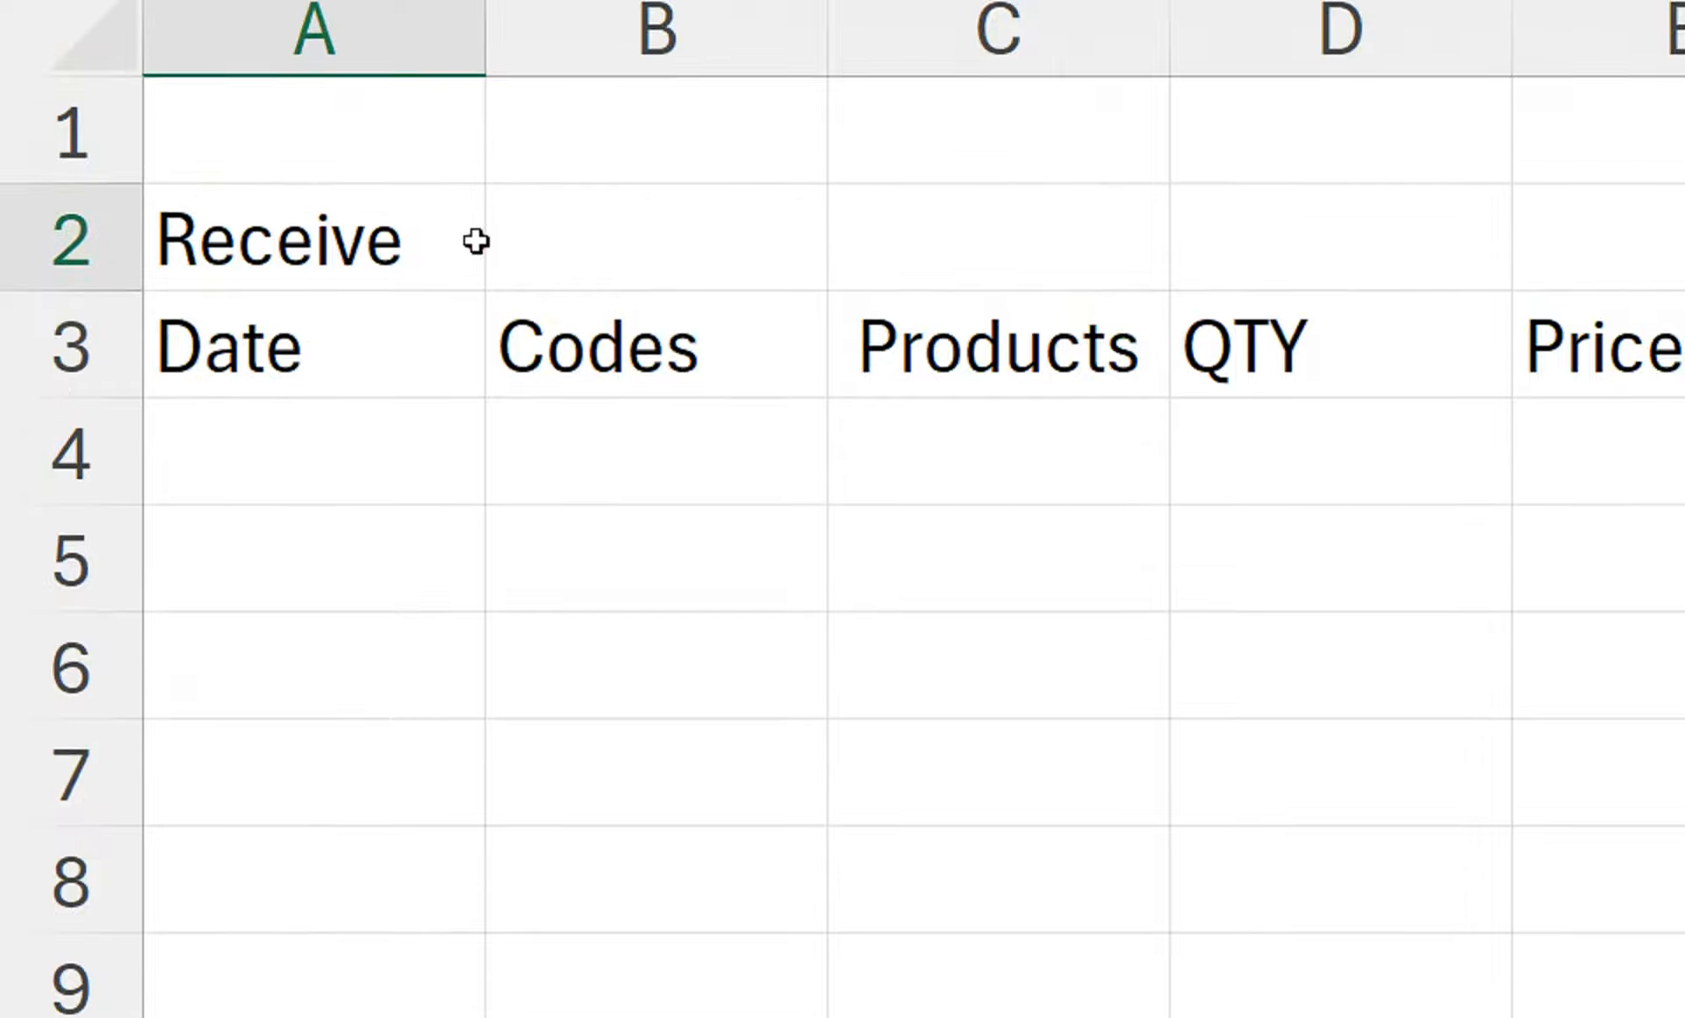
# - Replace the title in A2 of the Sales sheet with Sales
pyautogui.click(478, 252)
pyautogui.write('Sales')
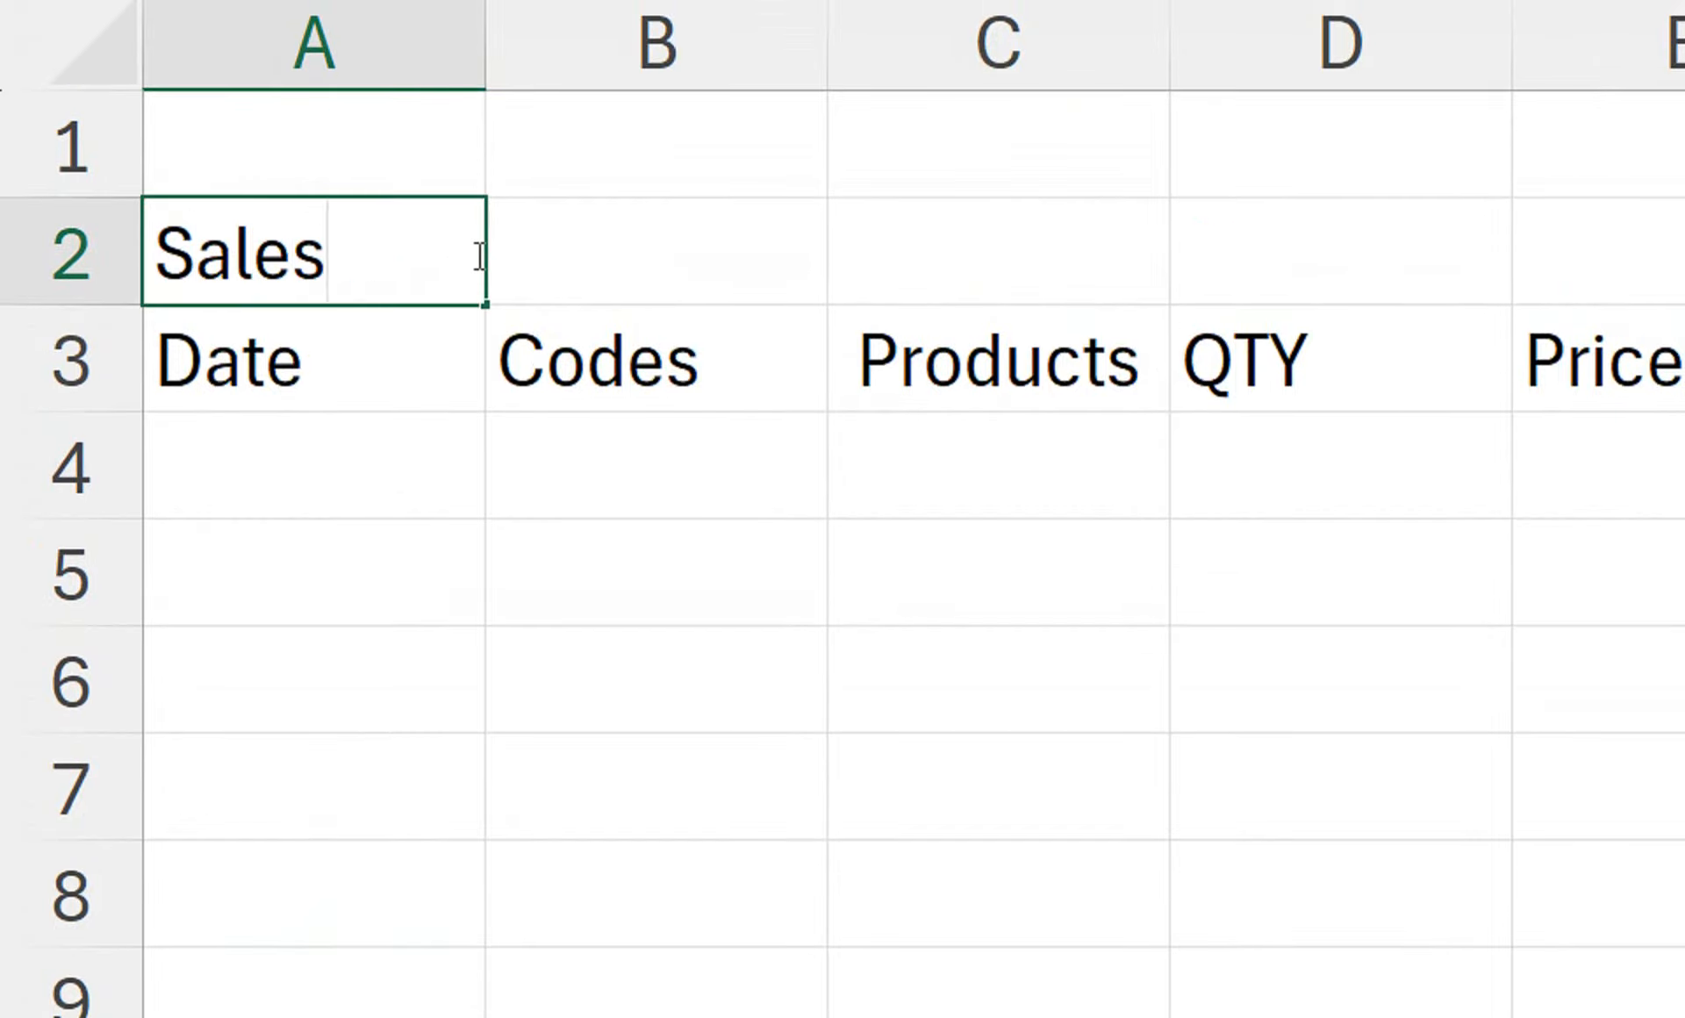
pyautogui.click(556, 380)
pyautogui.click(1421, 507)
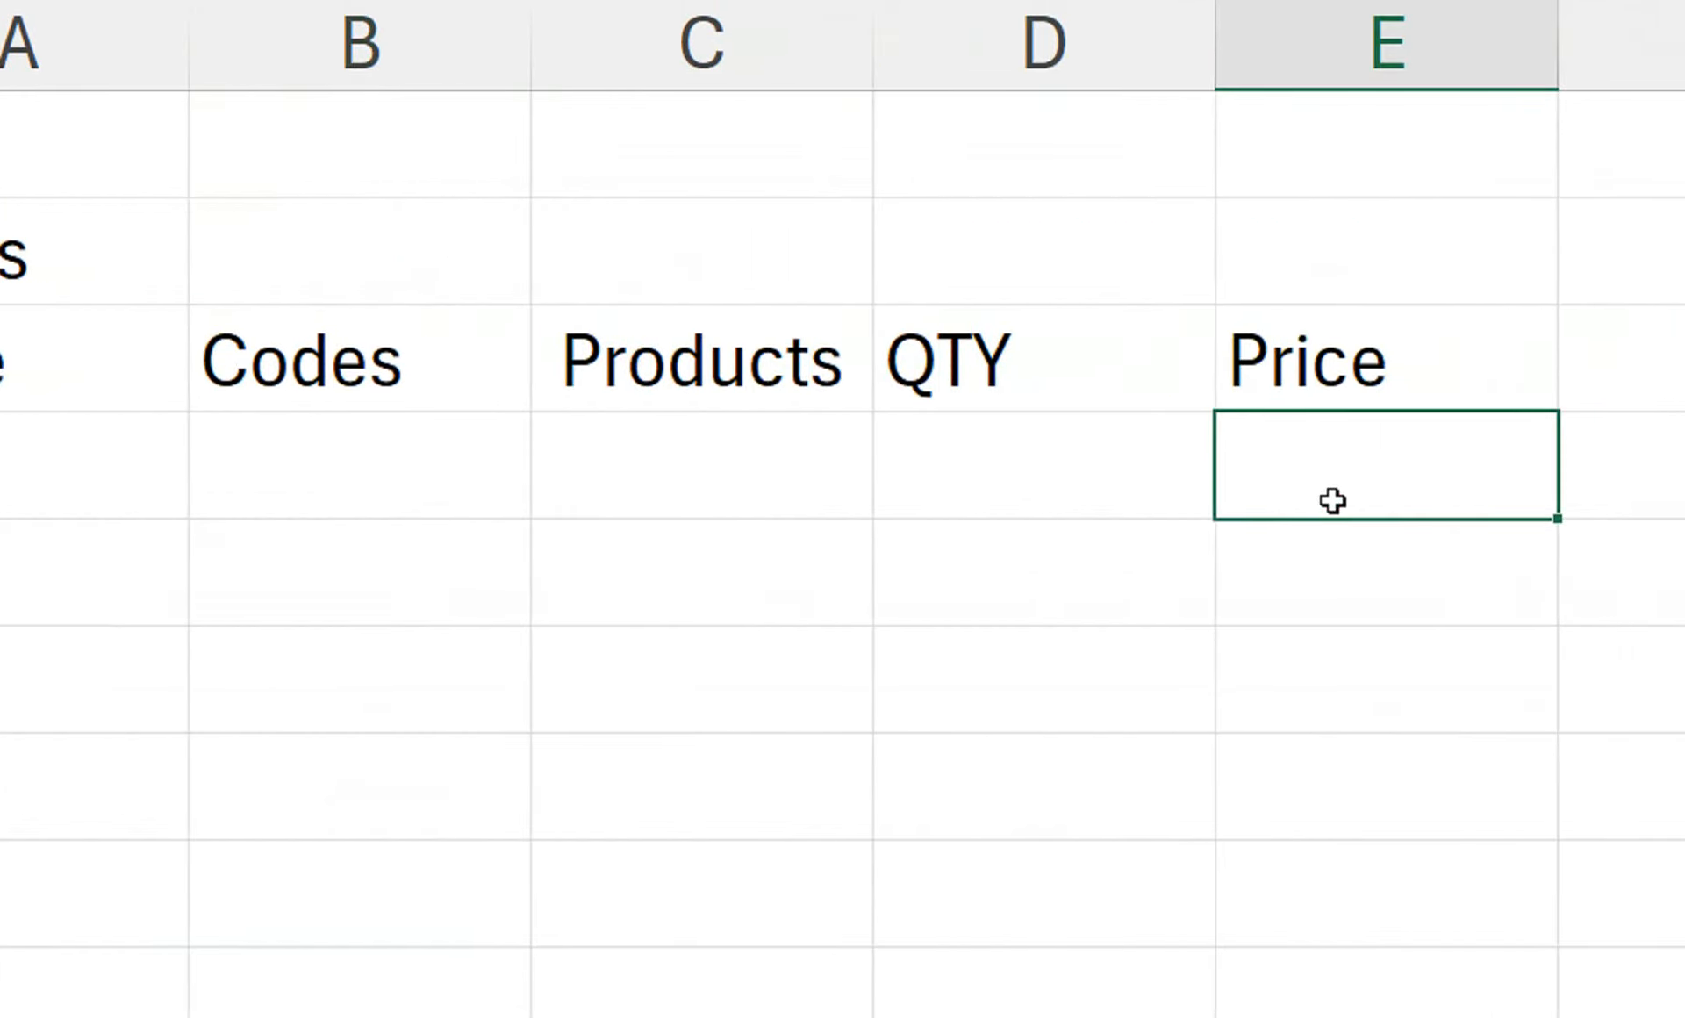
# - Add a new sheet after Sales and rename it as Inventory
pyautogui.click(299, 985)
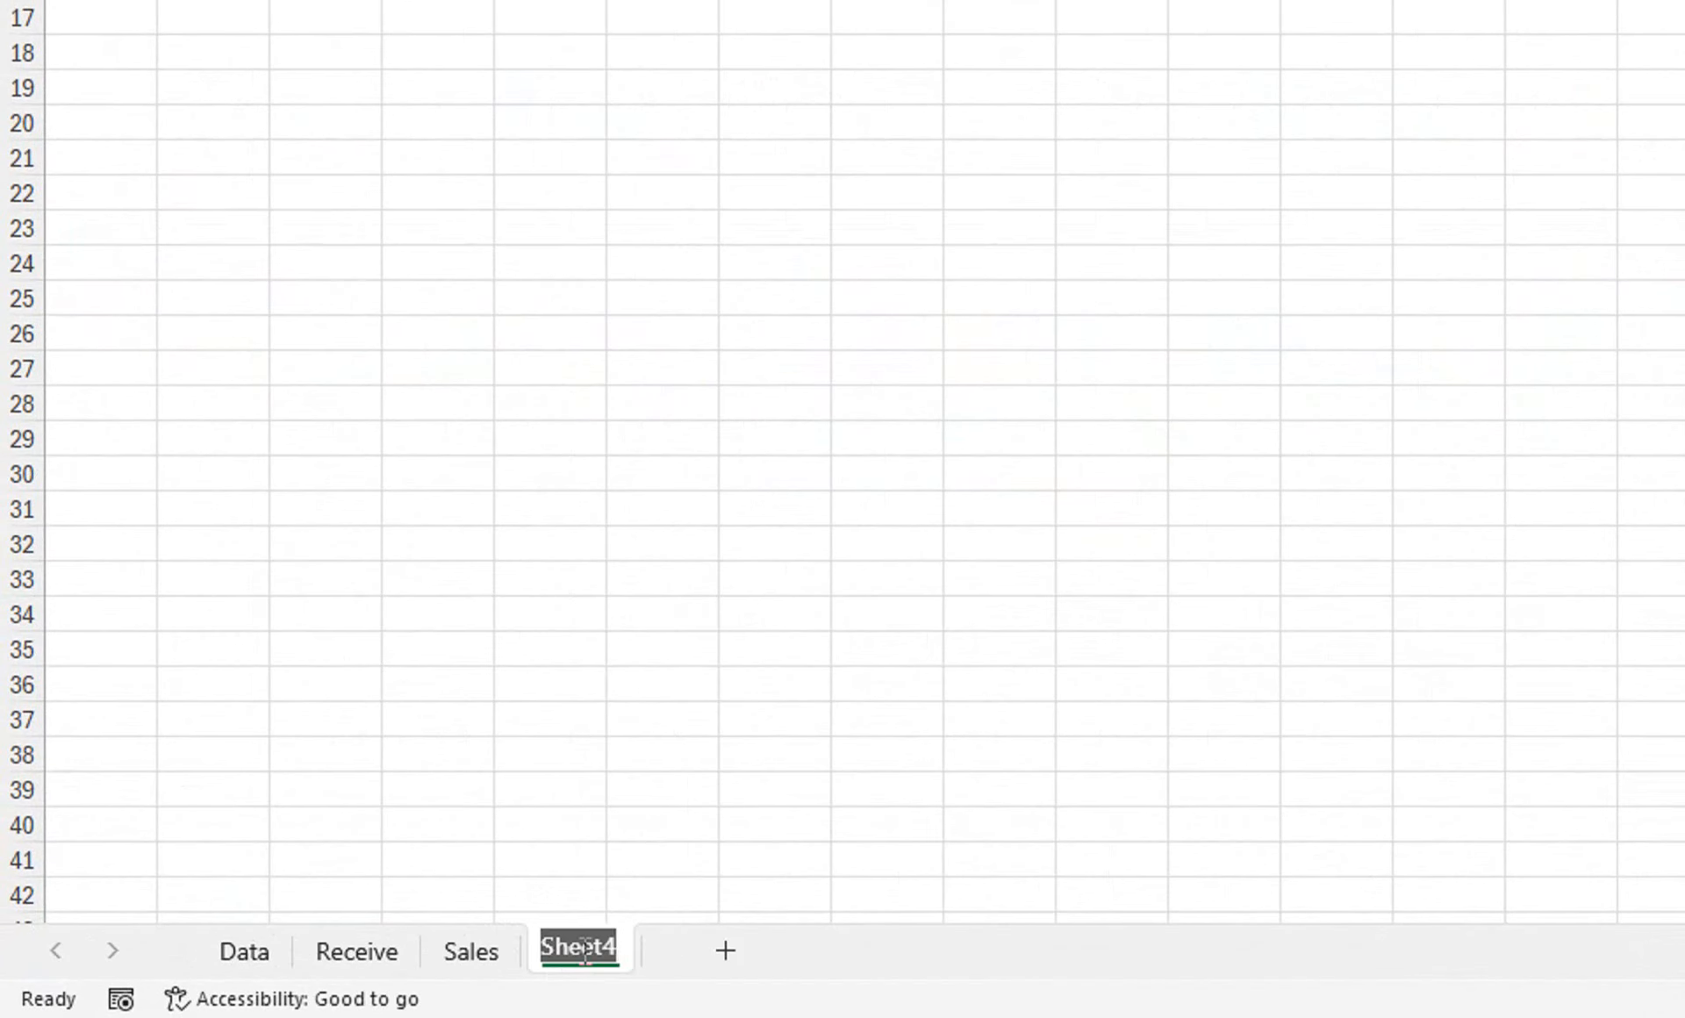
pyautogui.write('Invent')
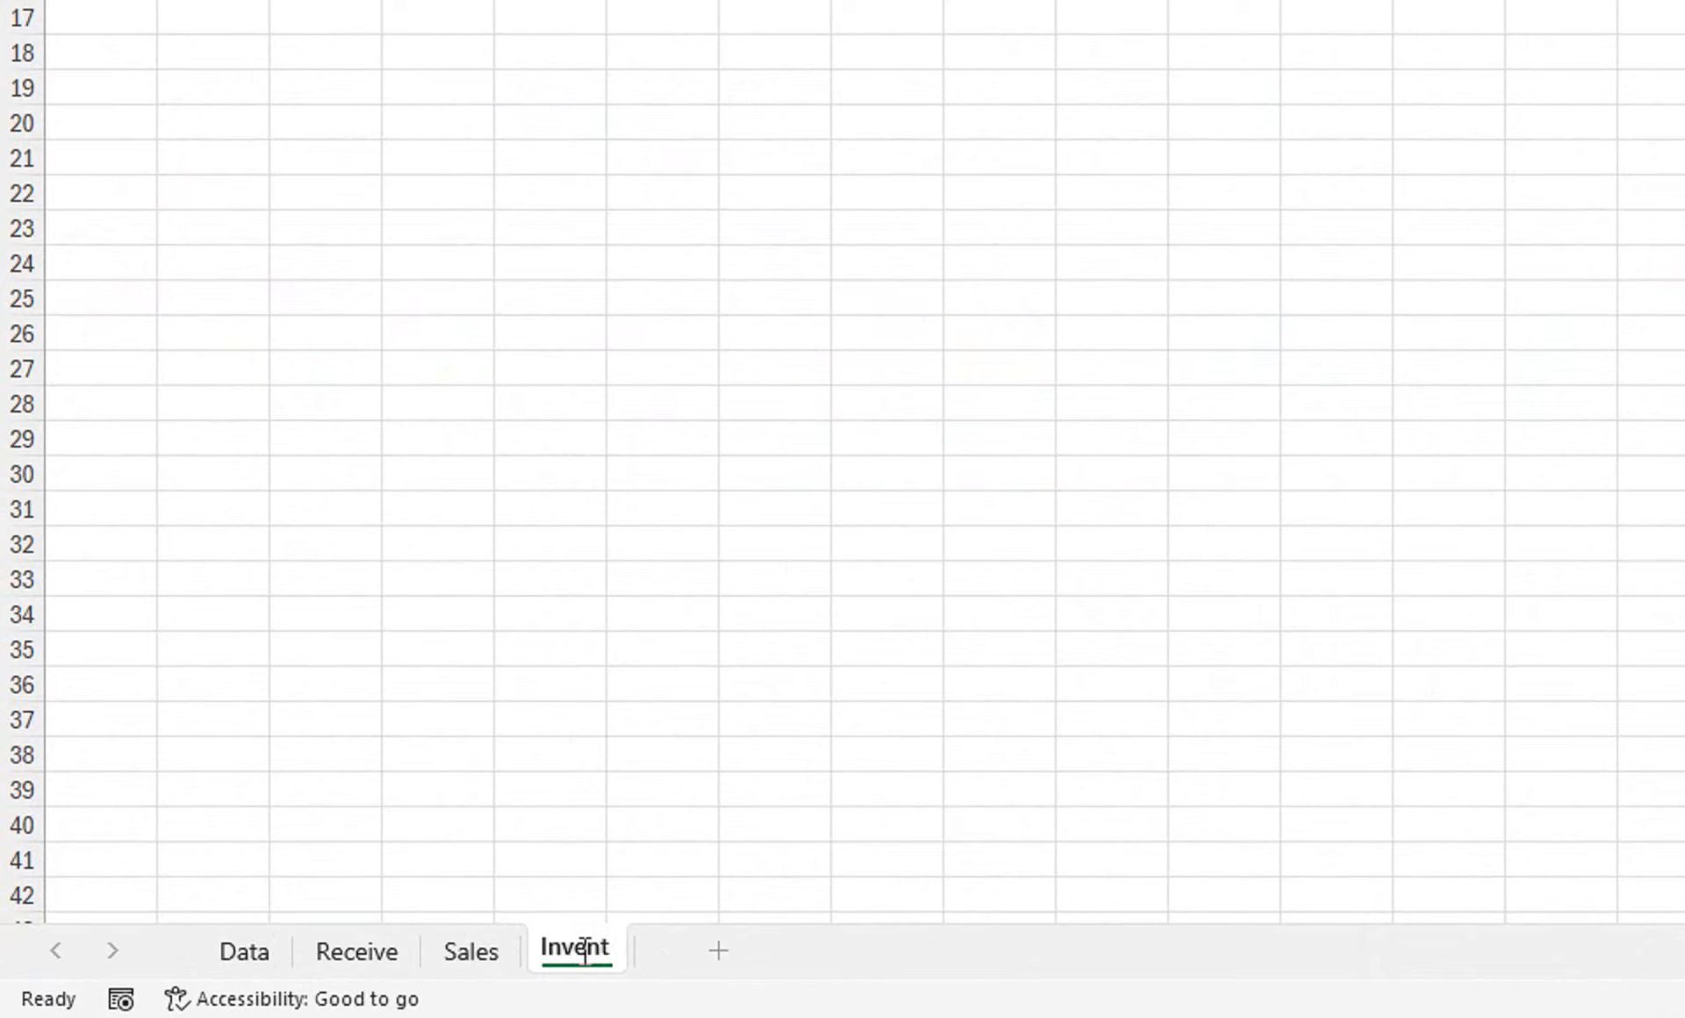
pyautogui.write('ory')
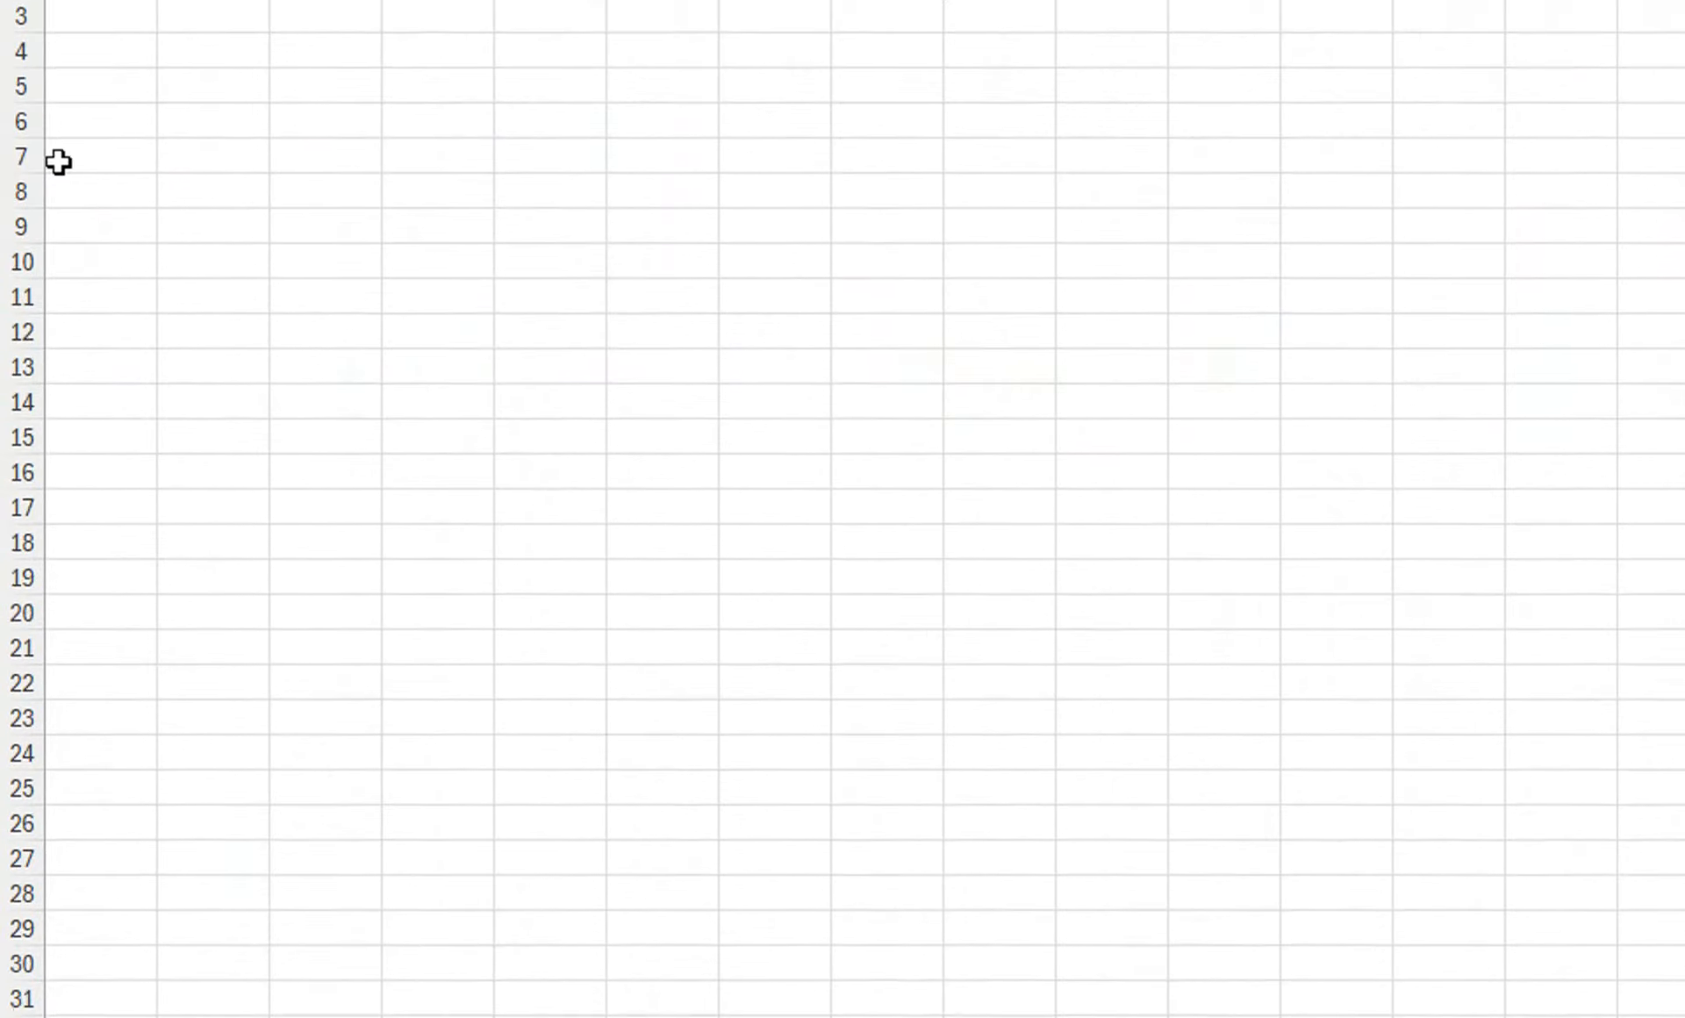
pyautogui.click(56, 162)
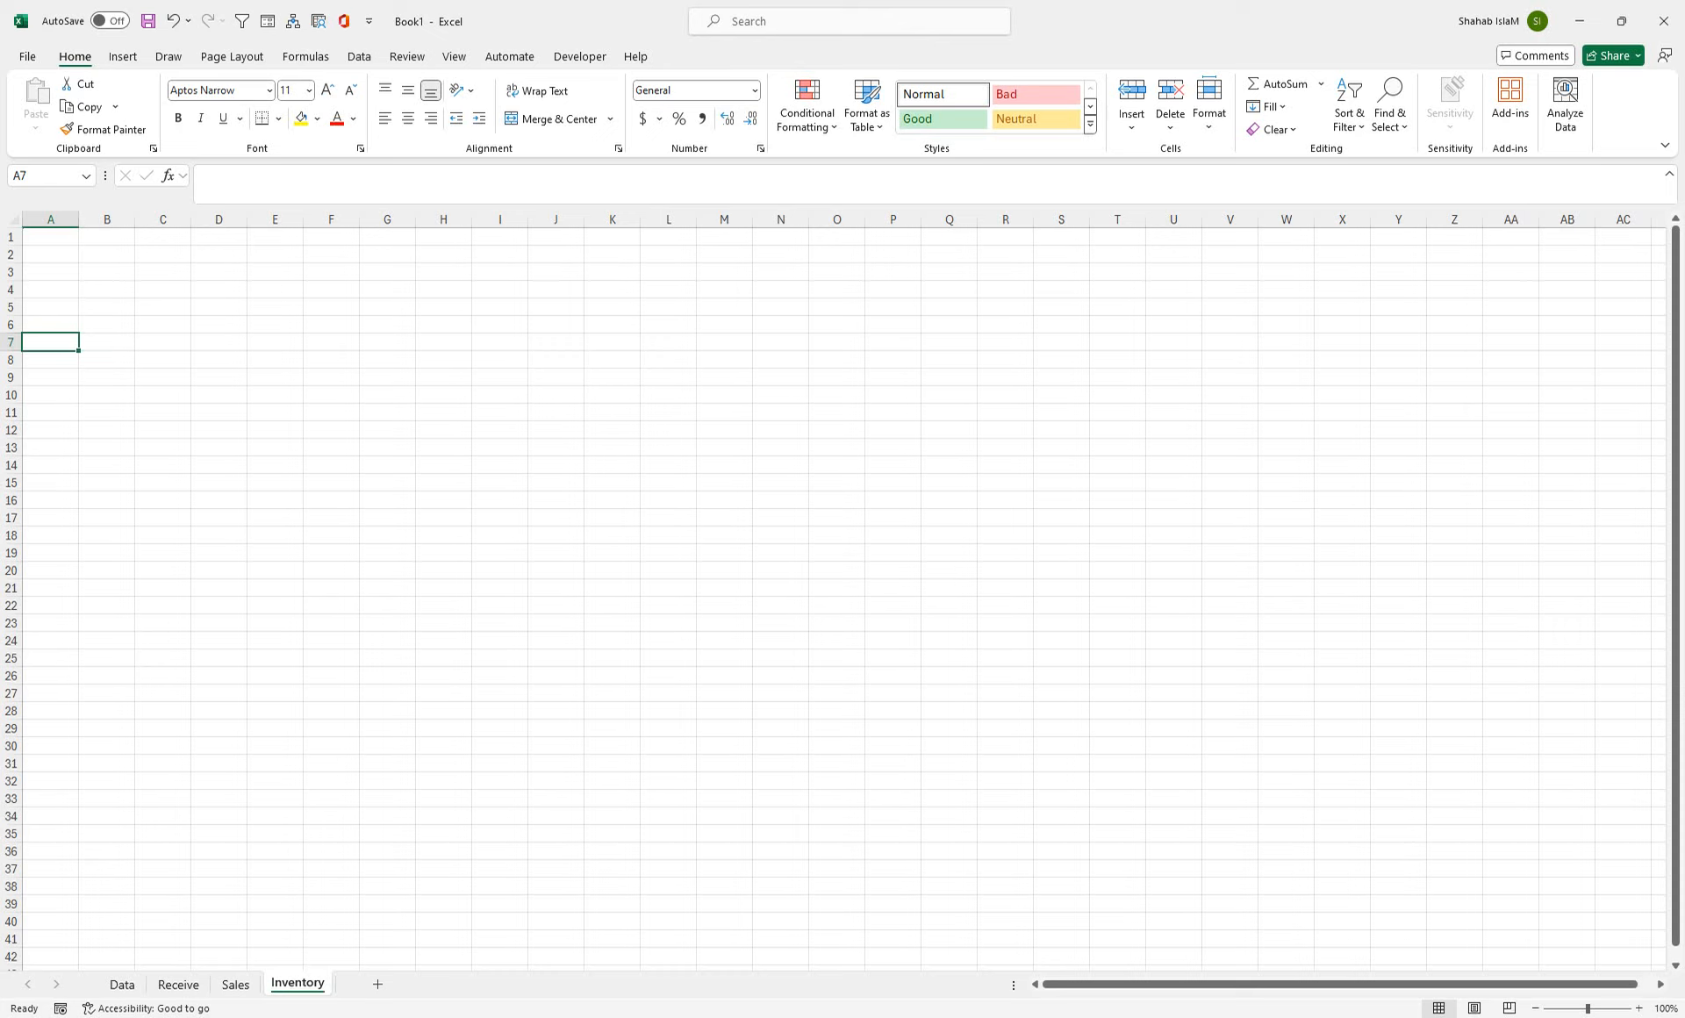
# - Enter the title Stock Inventory in A4 of the Inventory sheet
pyautogui.click(1616, 1009)
pyautogui.click(123, 410)
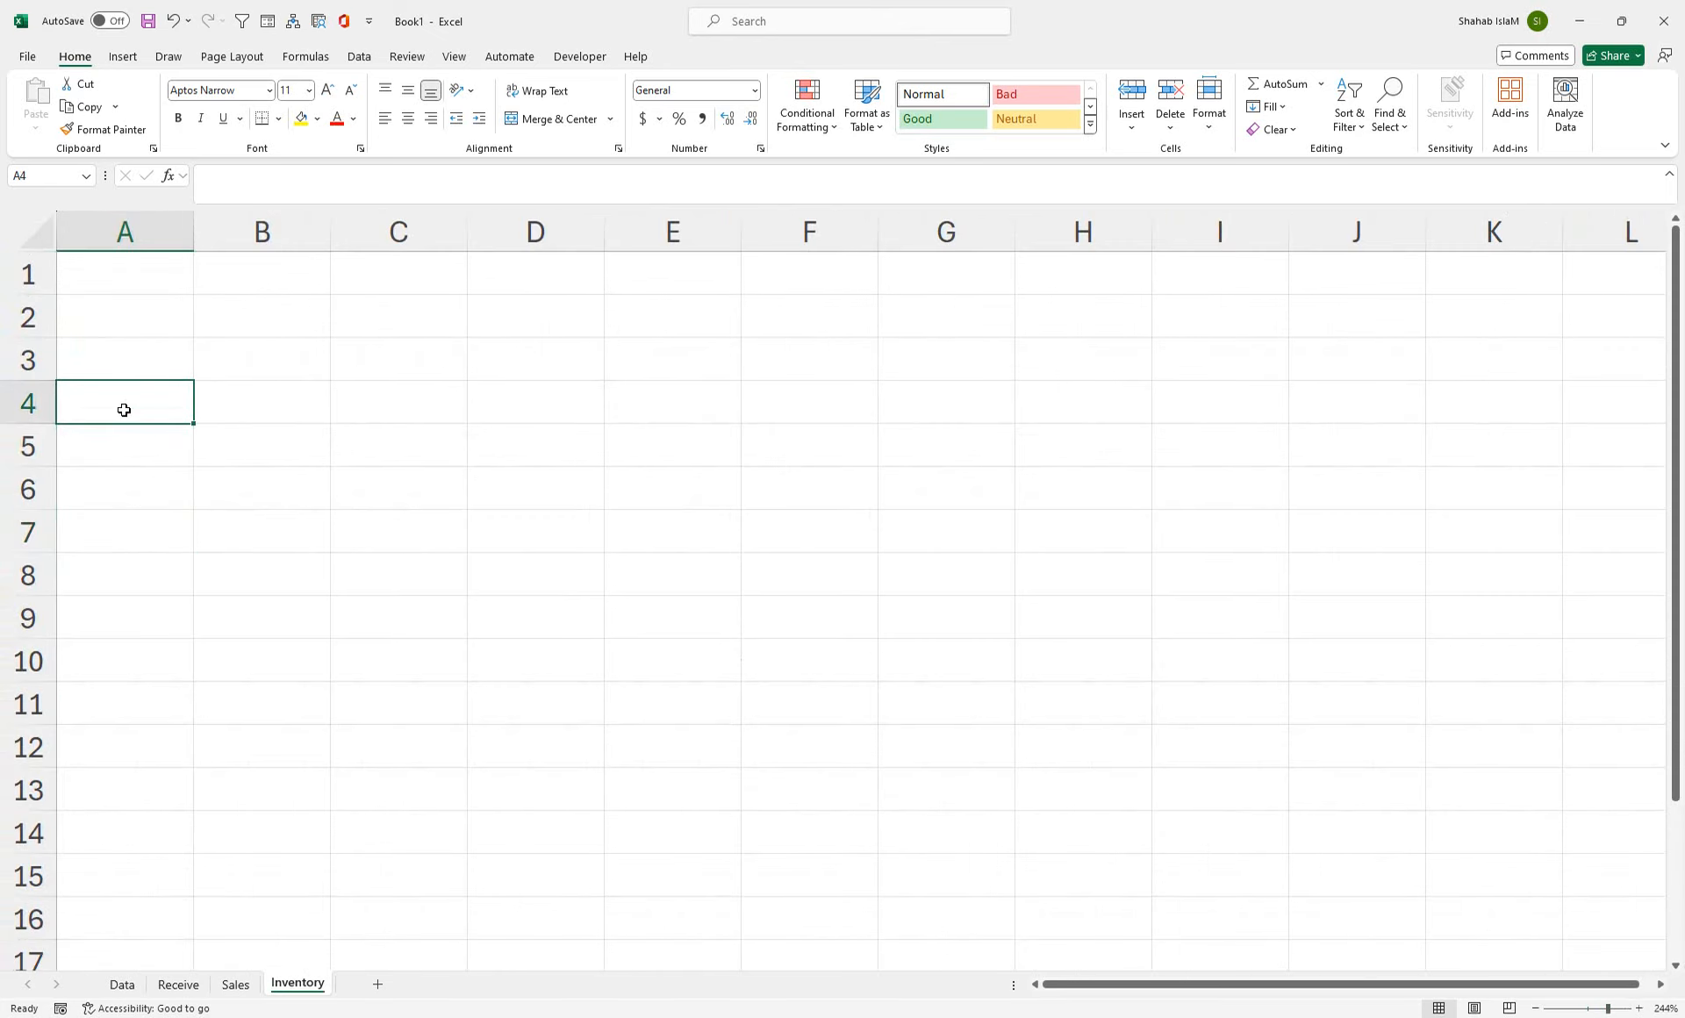
pyautogui.write('Stock ')
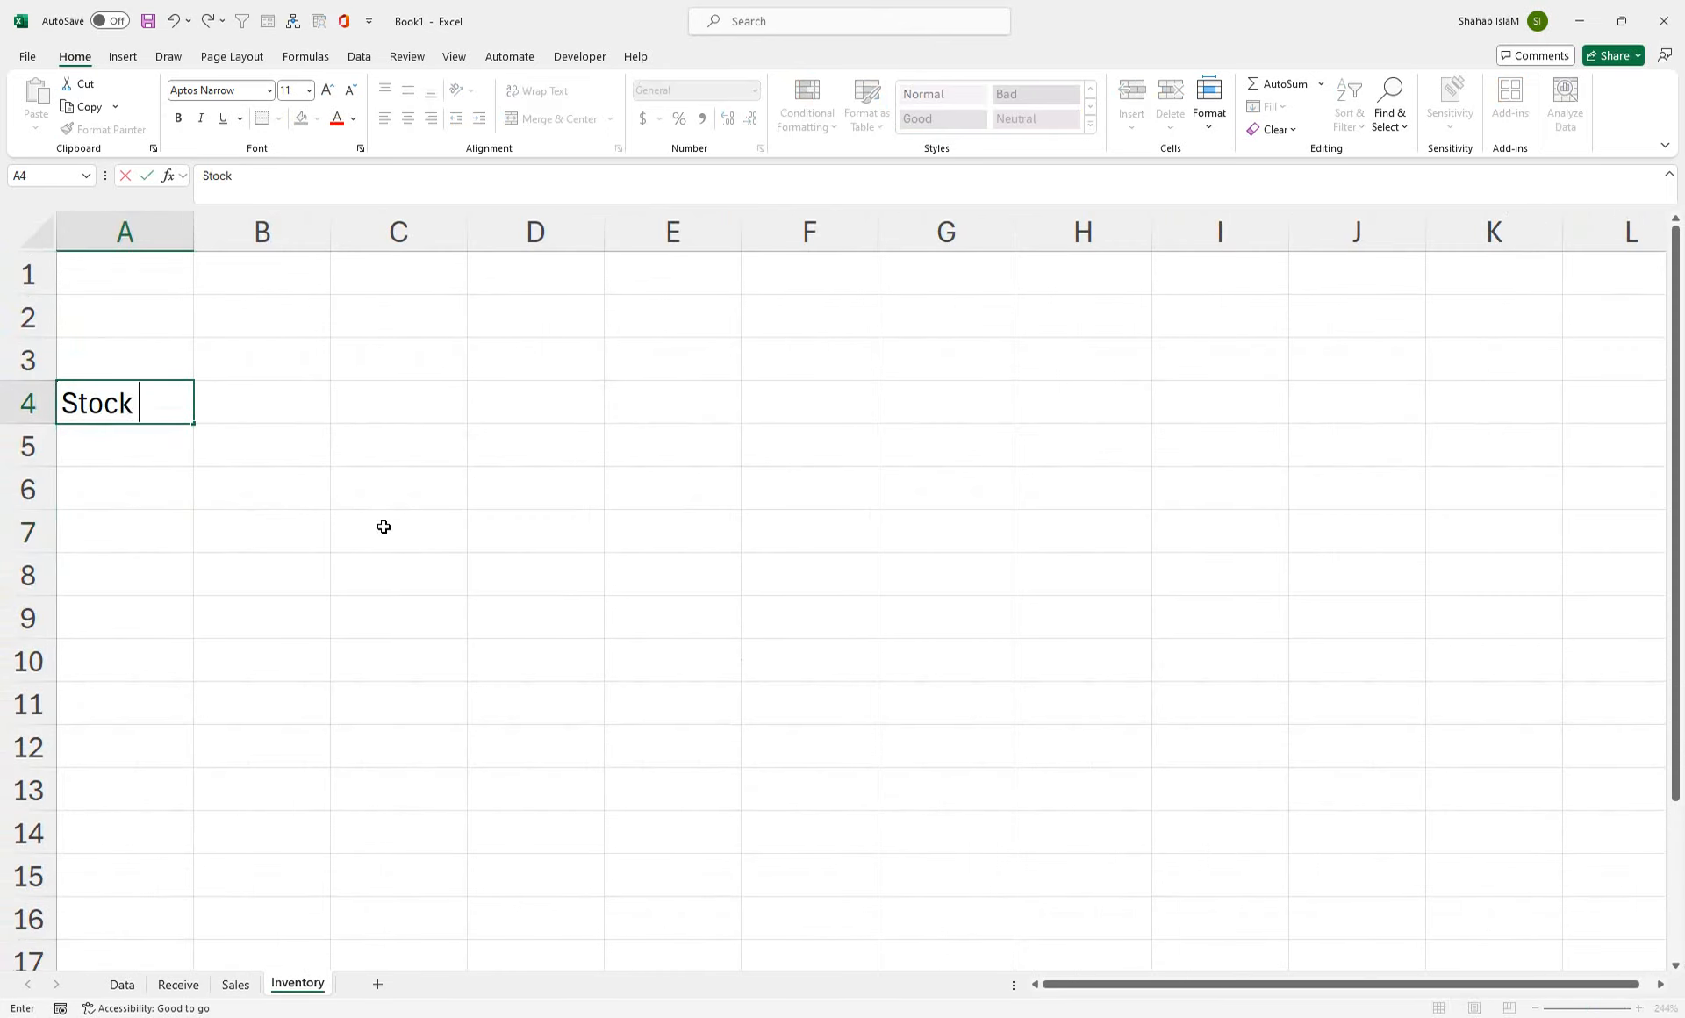
pyautogui.write('Inventory')
# - Enter the headers Codes in A5 and Product in B5, below the Stock Inventory title
pyautogui.click(133, 446)
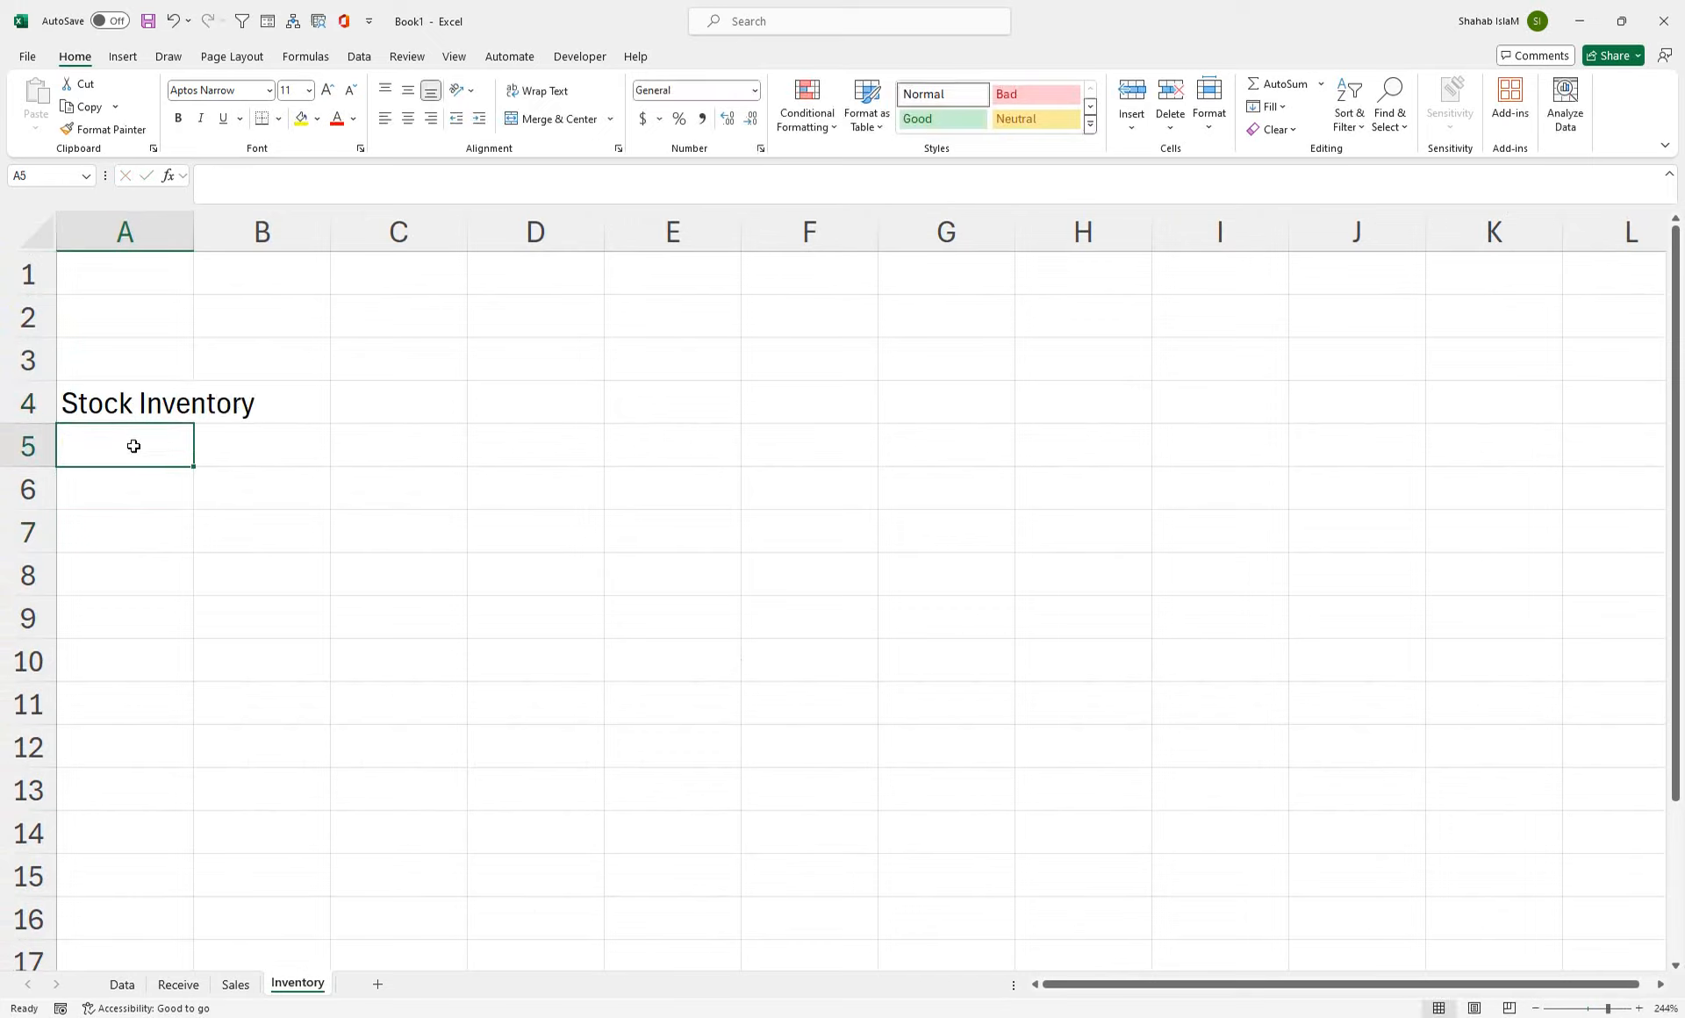
pyautogui.write('Codes')
pyautogui.press('Tab')
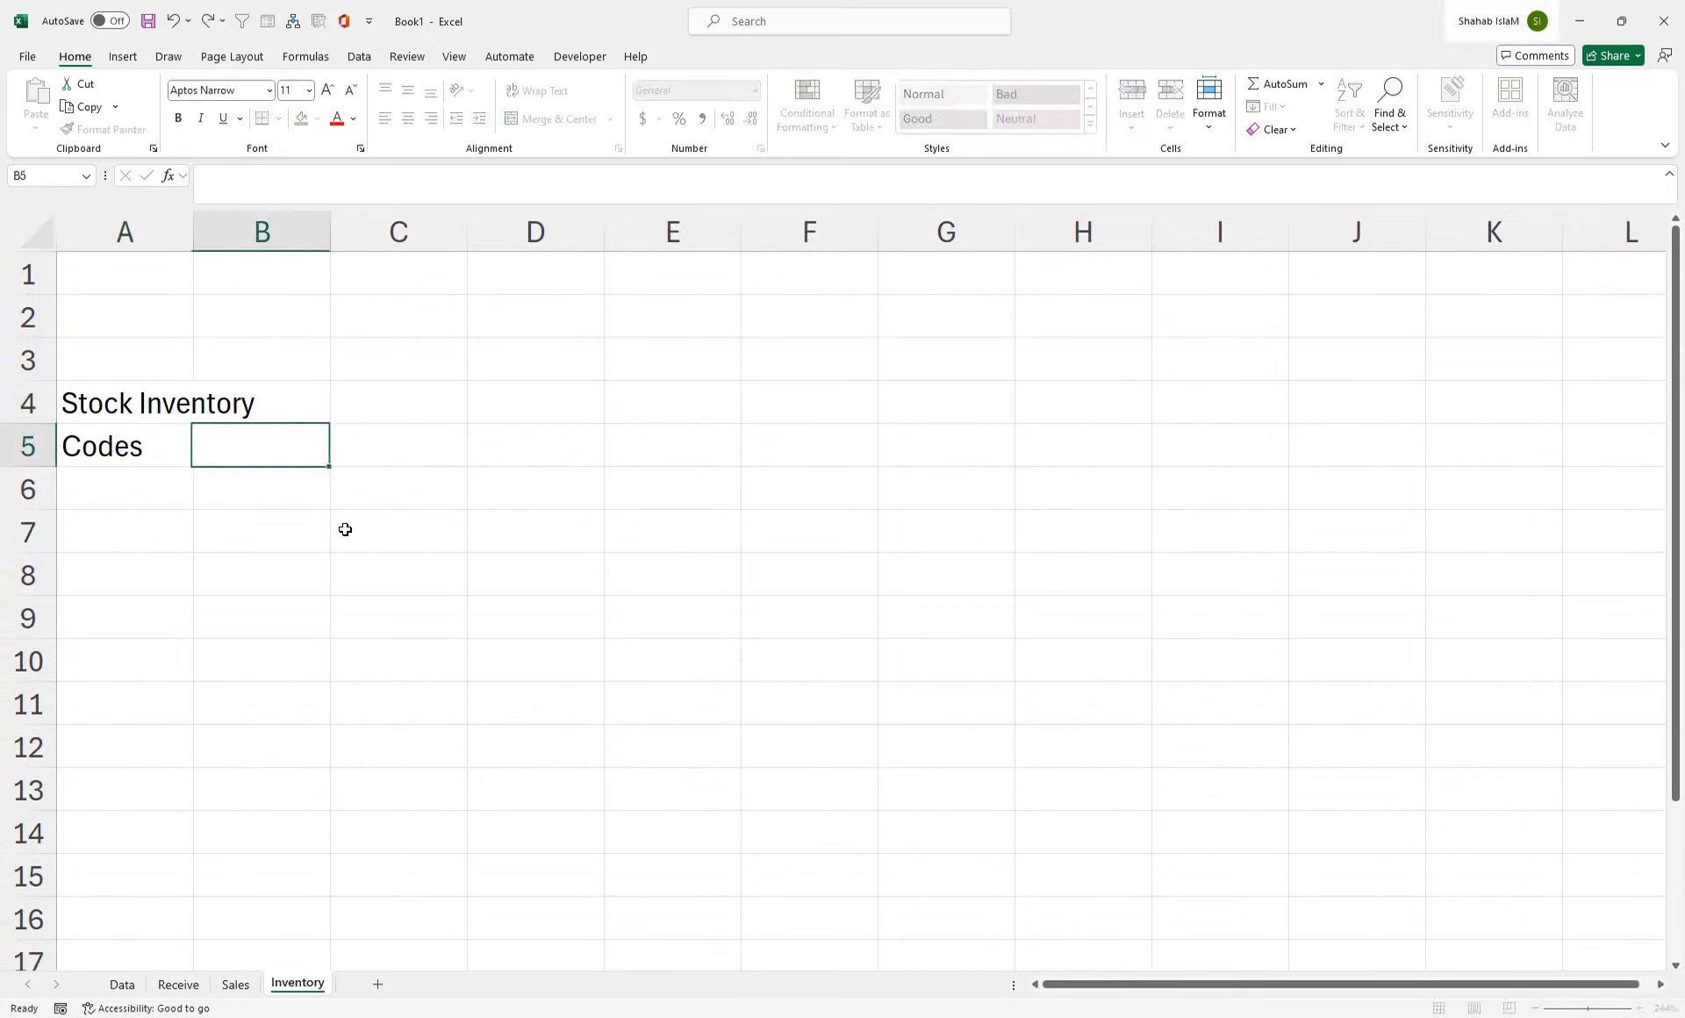
pyautogui.write('Product')
pyautogui.press('Tab')
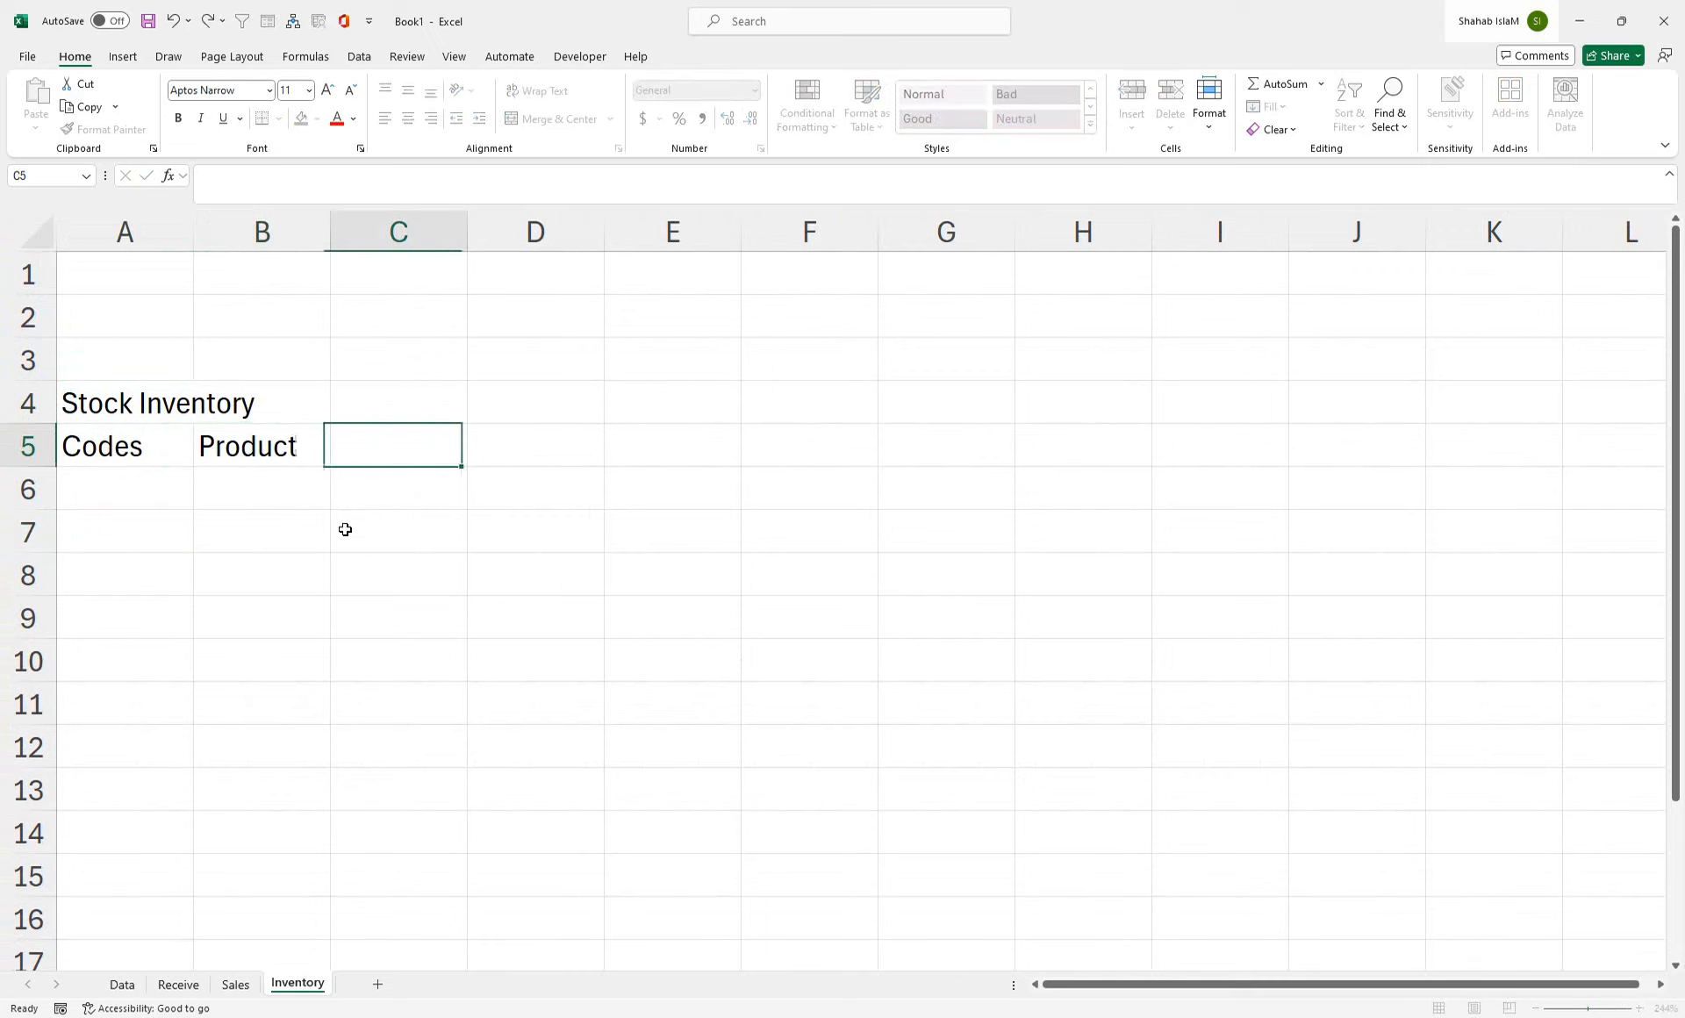
# - Enter the headers Receive in C5, Sale in D5 and Stock in E5
pyautogui.write('Reciv')
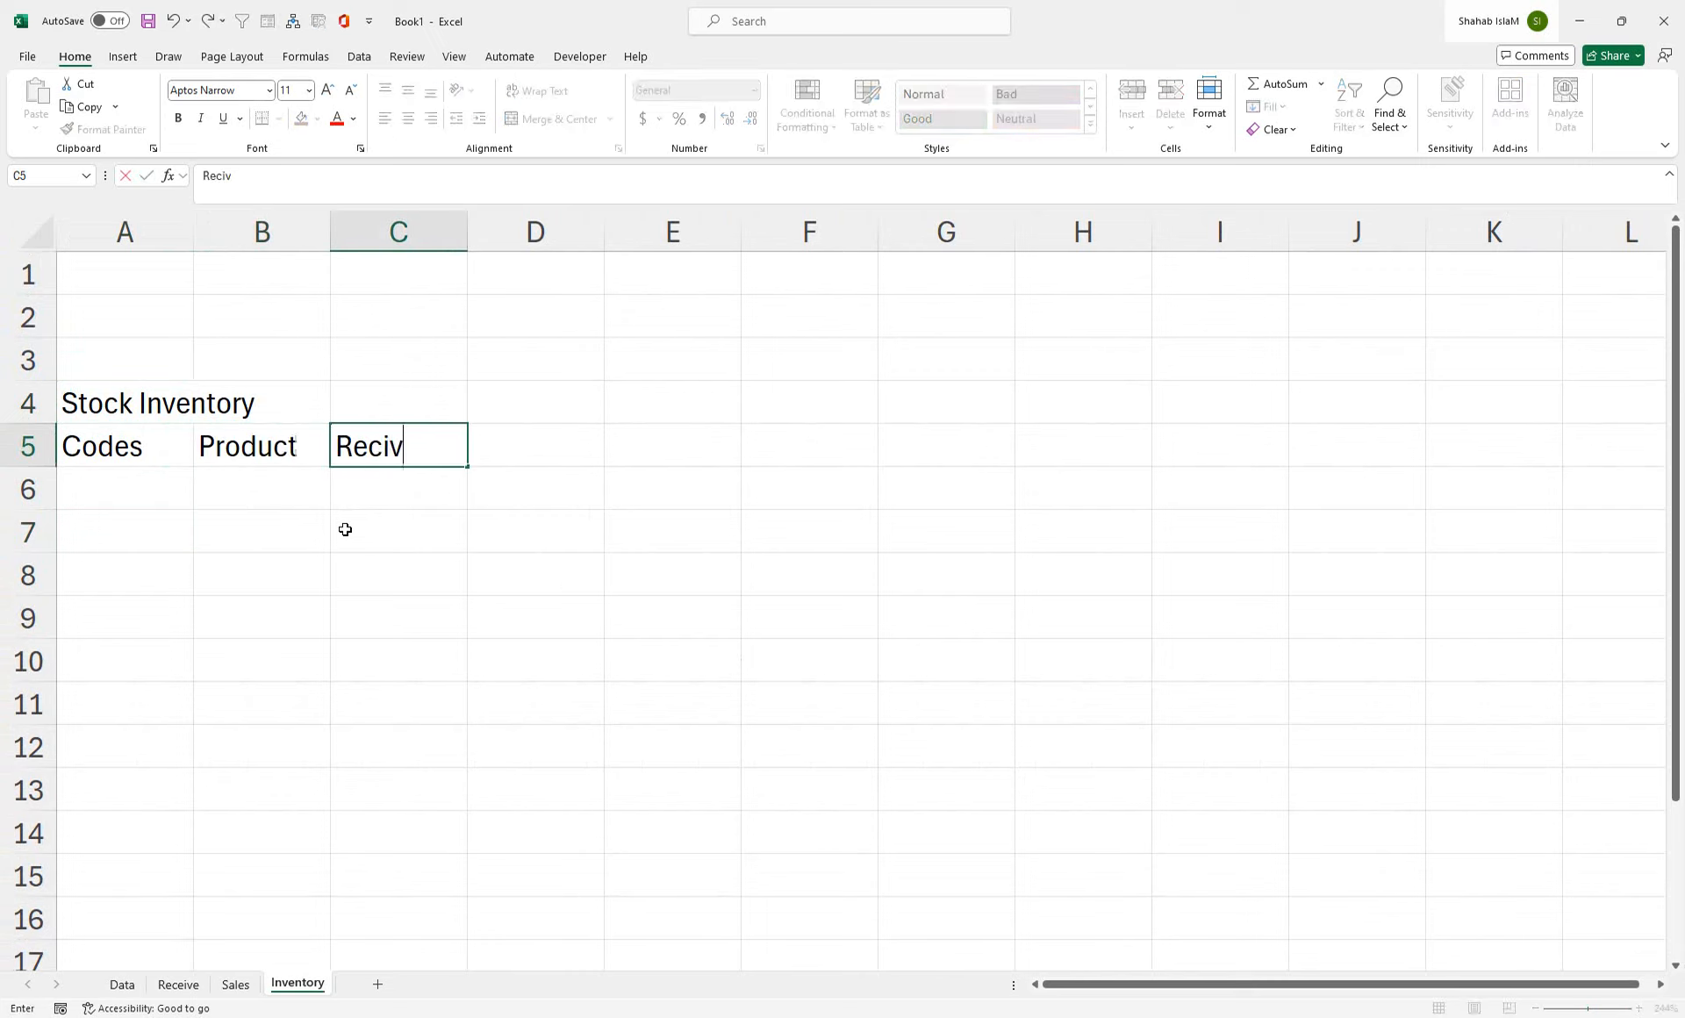
pyautogui.write('e')
pyautogui.press('BackSpace')
pyautogui.write('eive')
pyautogui.press('Tab')
pyautogui.write('Sa')
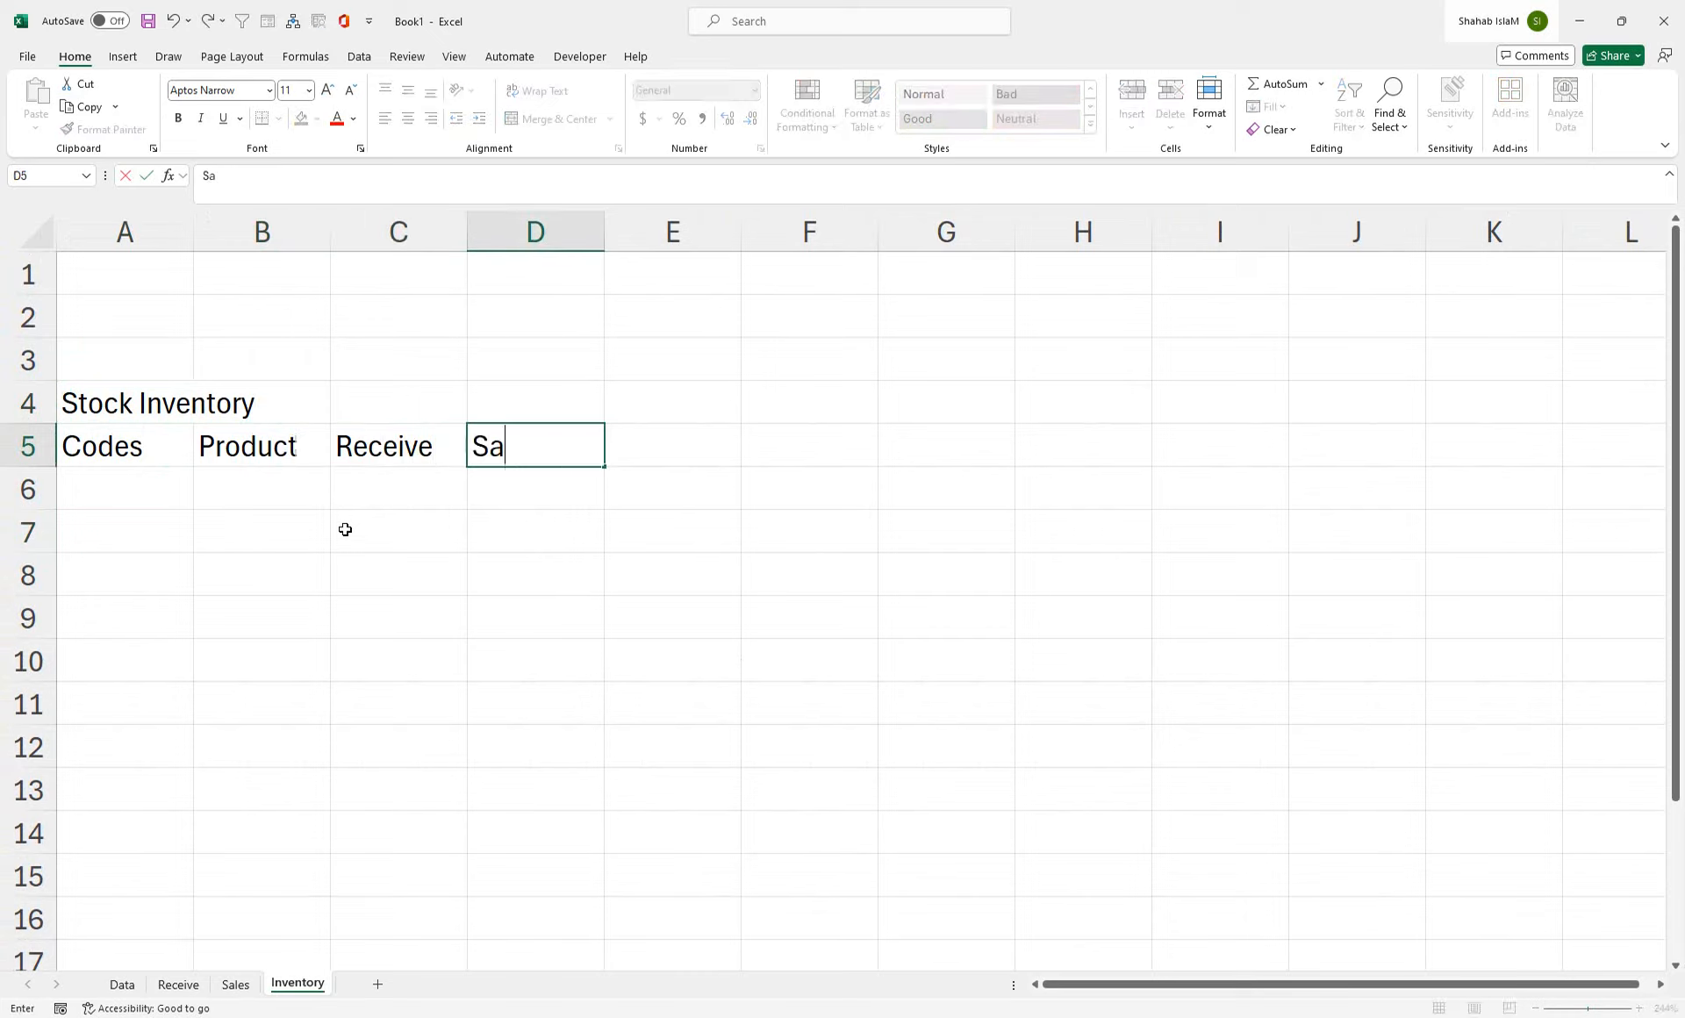
pyautogui.write('le')
pyautogui.press('Tab')
pyautogui.write('Stock')
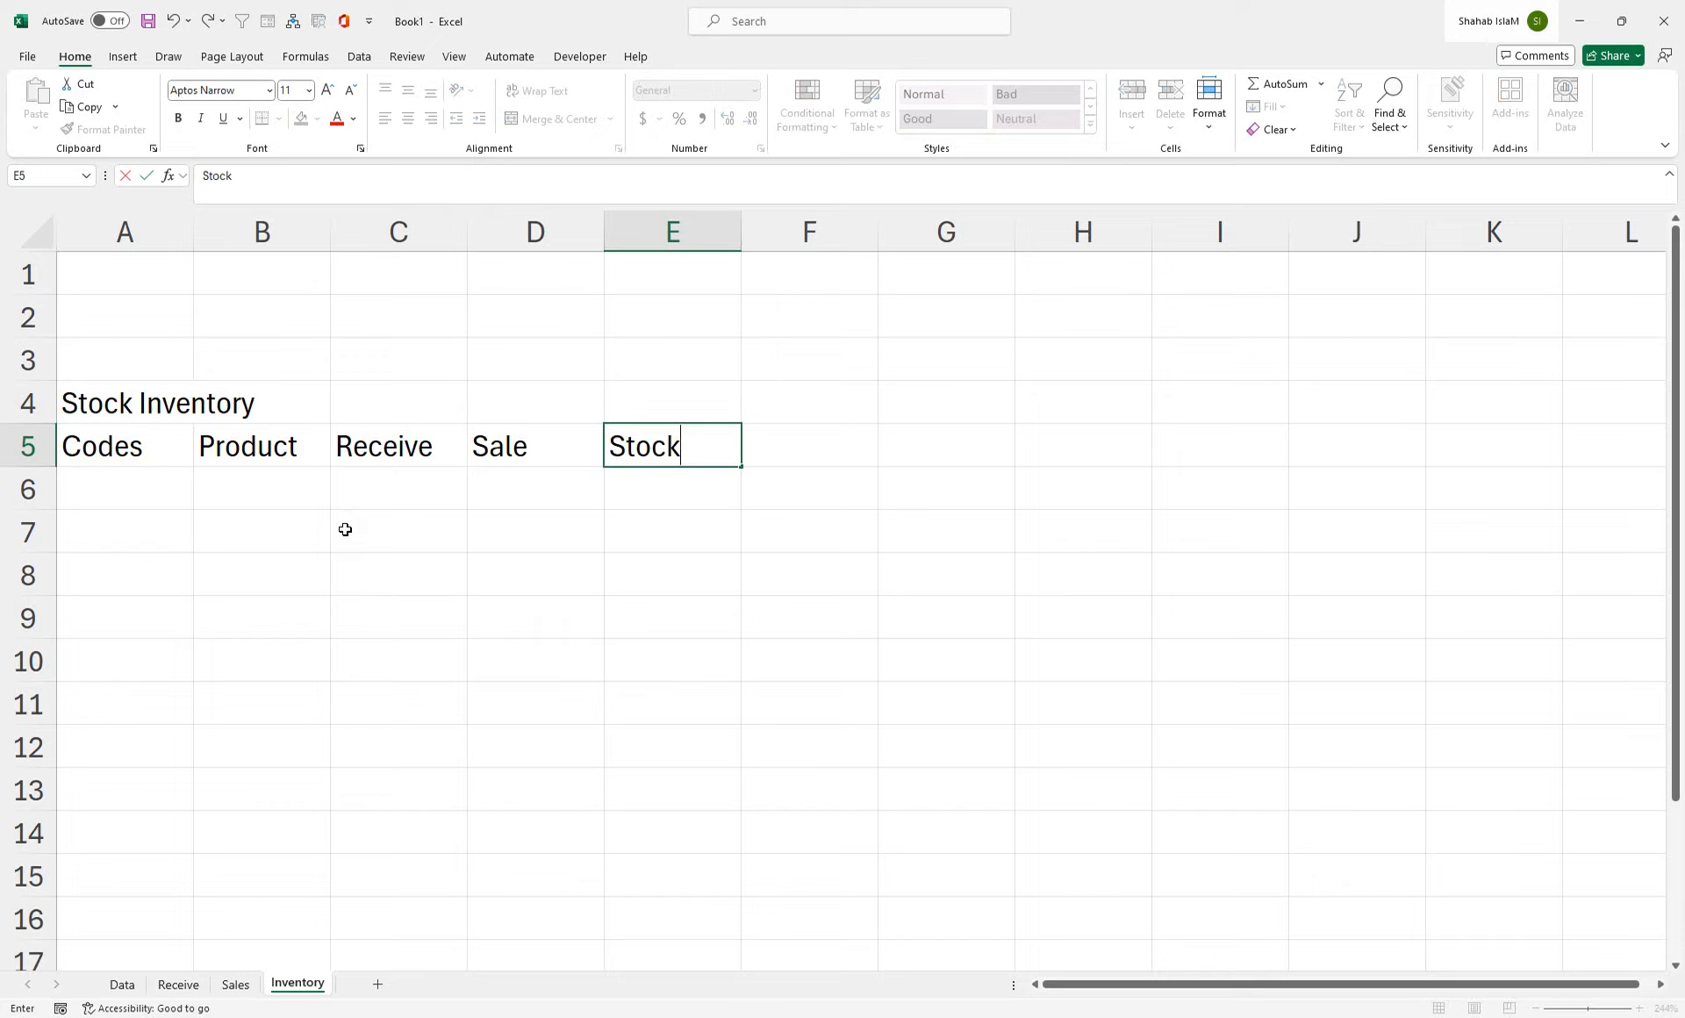
pyautogui.moveTo(847, 452); pyautogui.dragTo(878, 453)
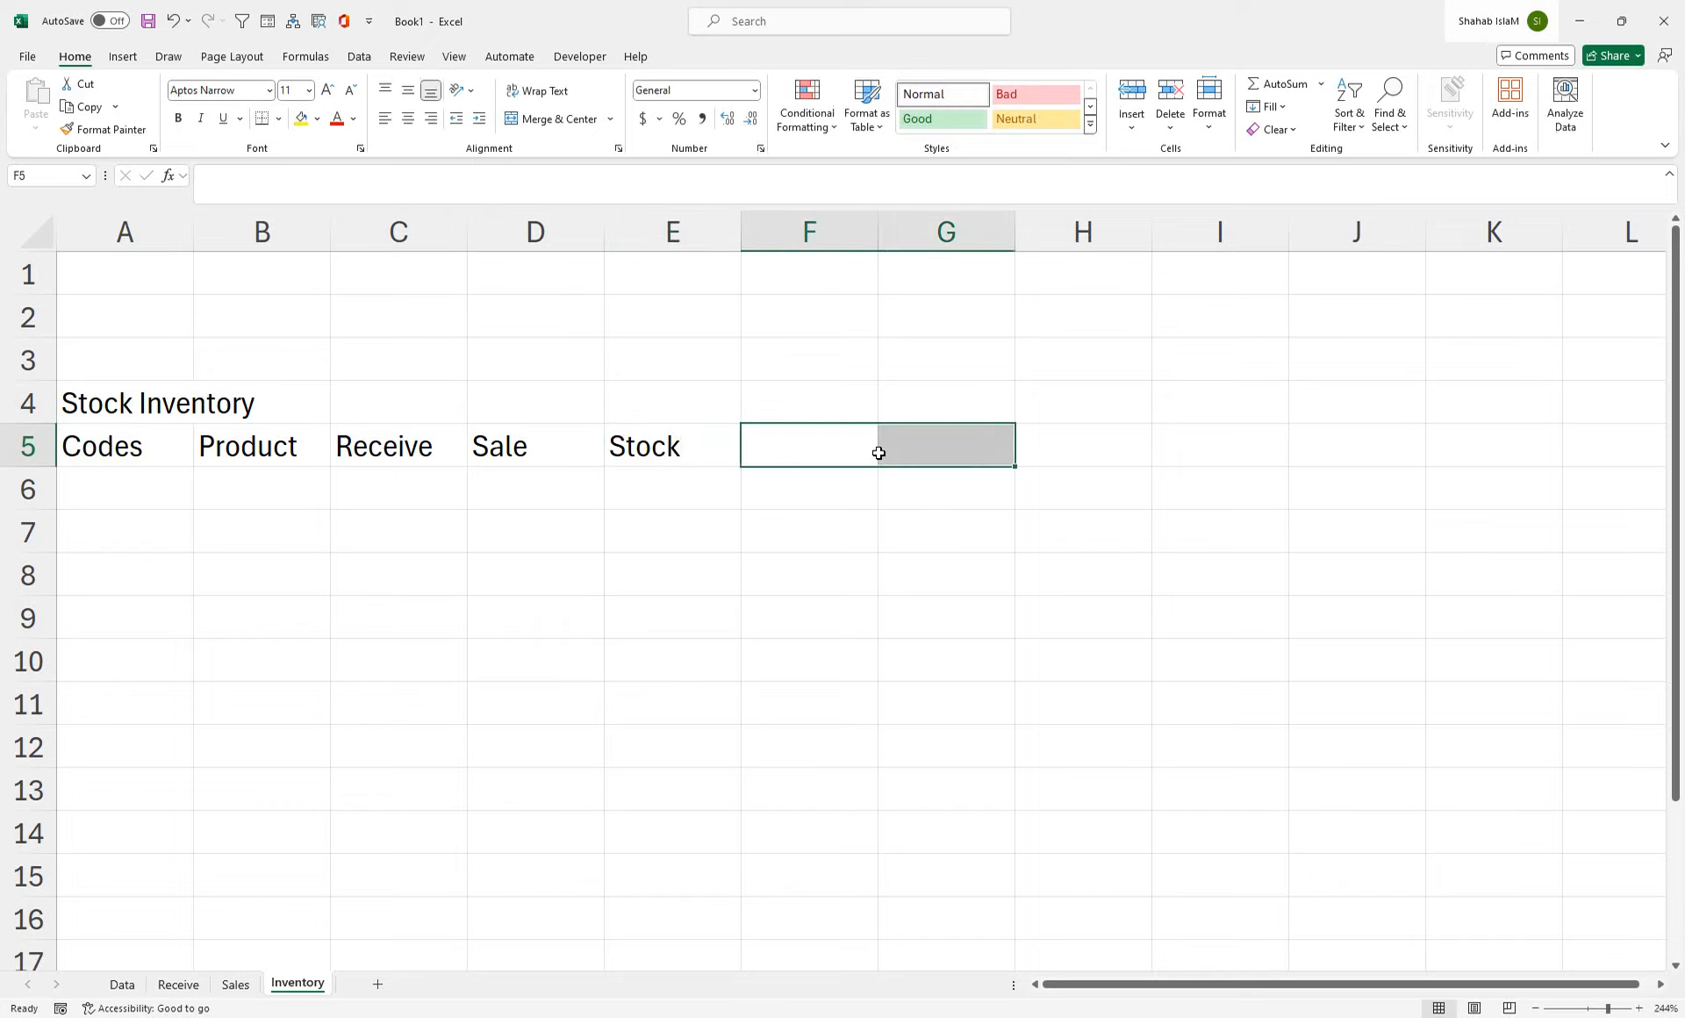
# - Reword the headers to Sales in D5, Received in C5 and Products in B5
pyautogui.doubleClick(545, 447)
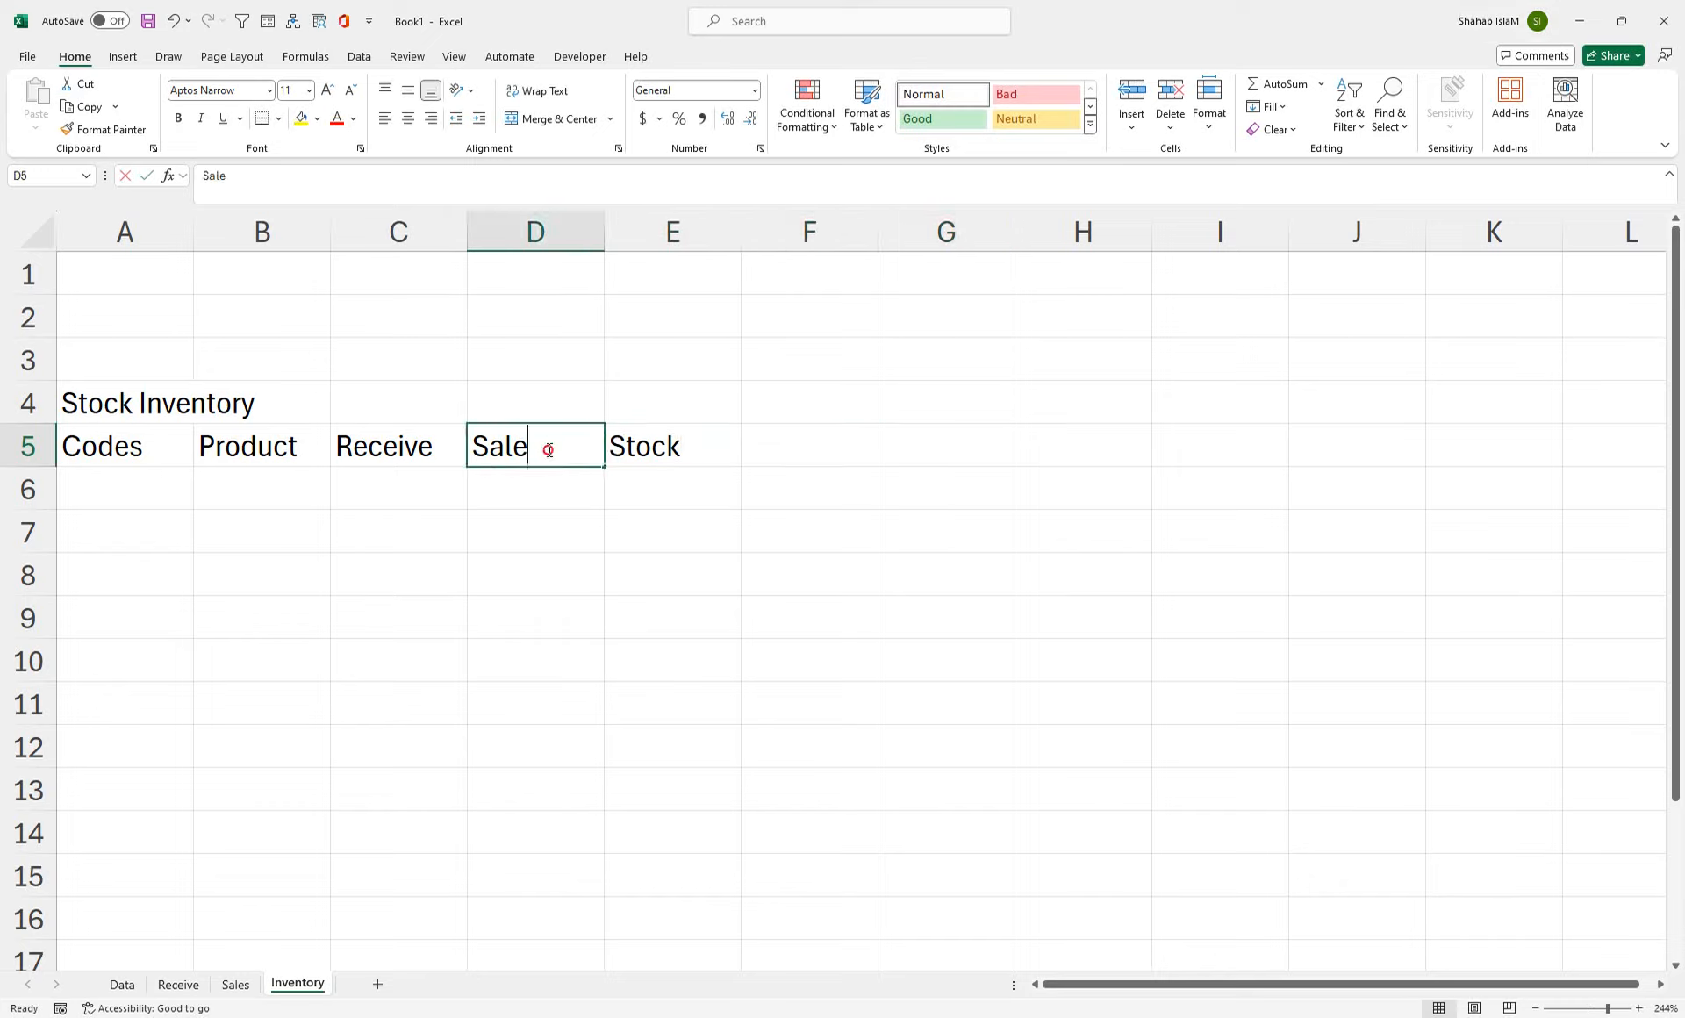
pyautogui.write('s')
pyautogui.click(453, 452)
pyautogui.doubleClick(452, 451)
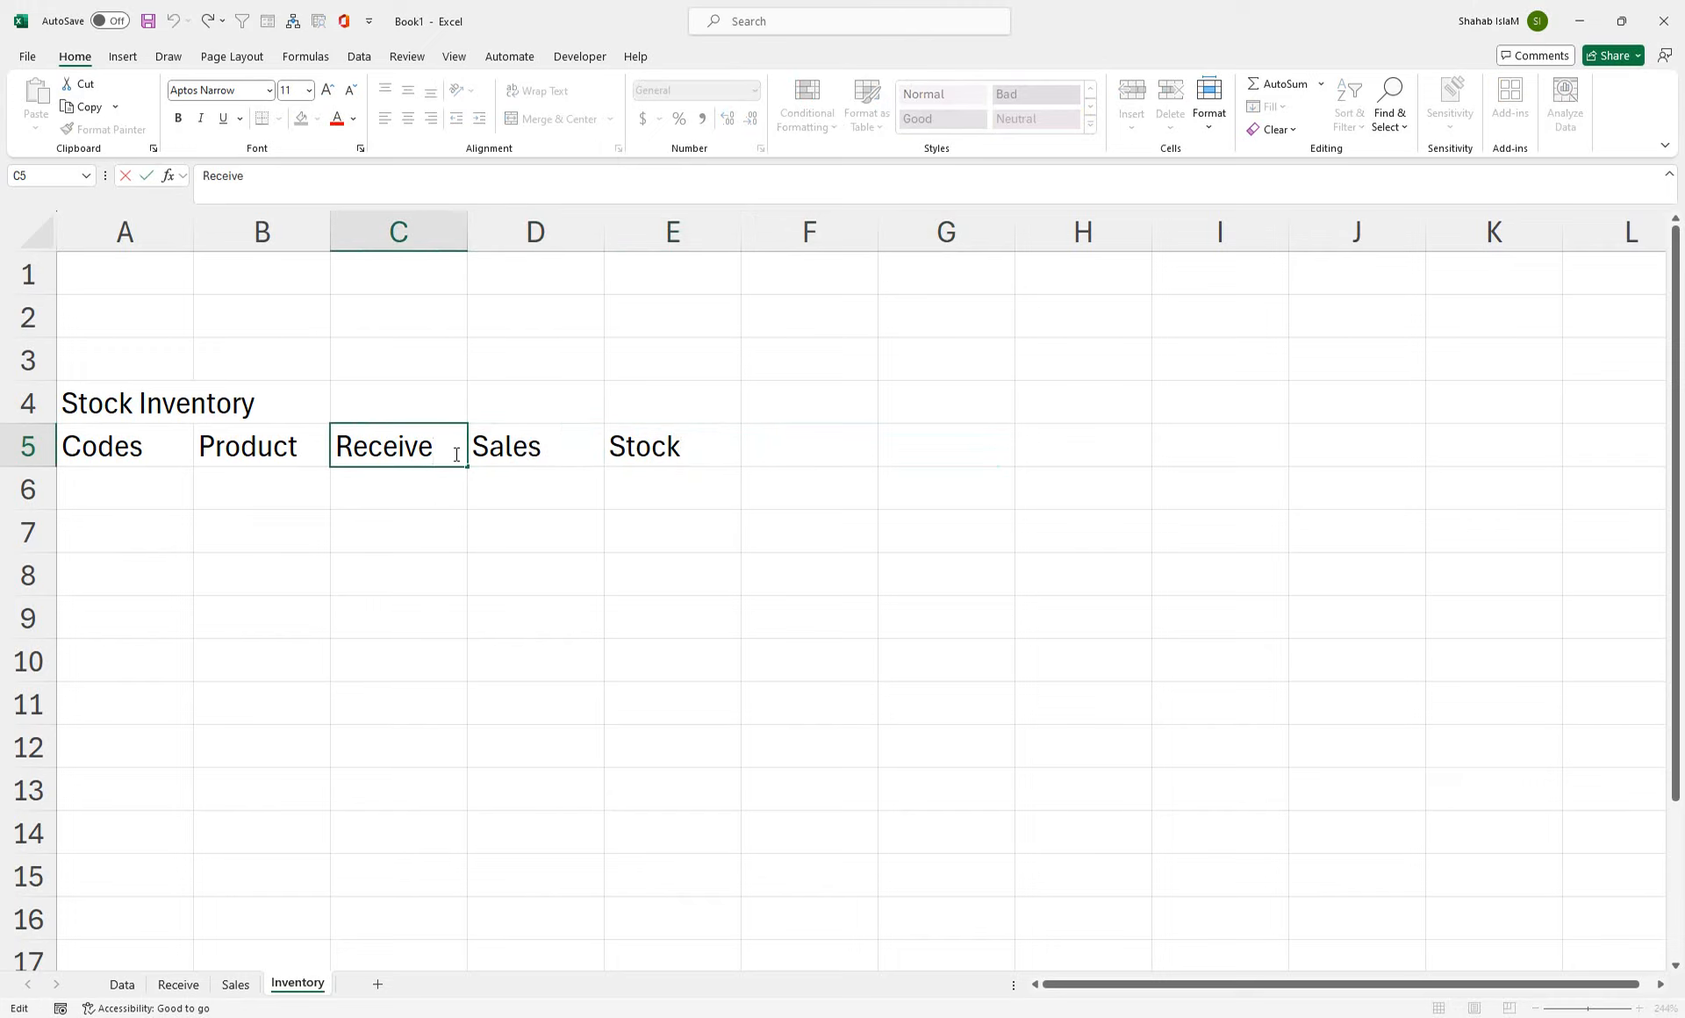
pyautogui.write('d')
pyautogui.click(302, 449)
pyautogui.write('s')
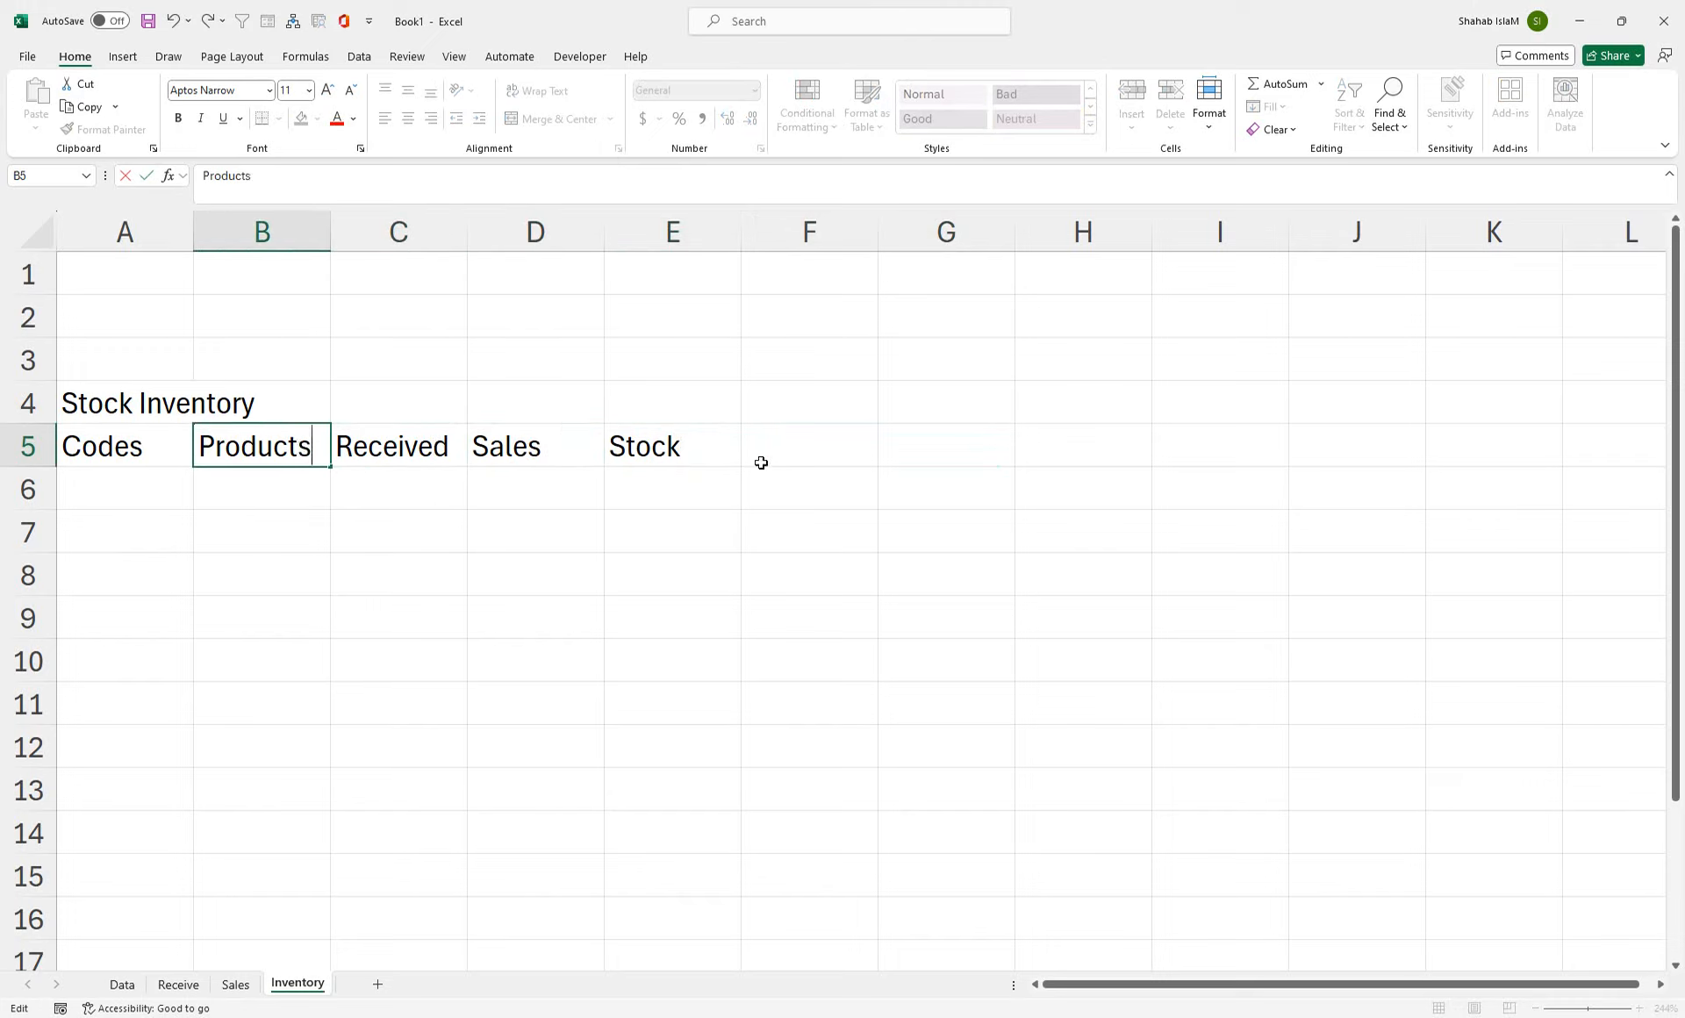
# - Enter the headers Price in F5 and Total in G5
pyautogui.click(786, 453)
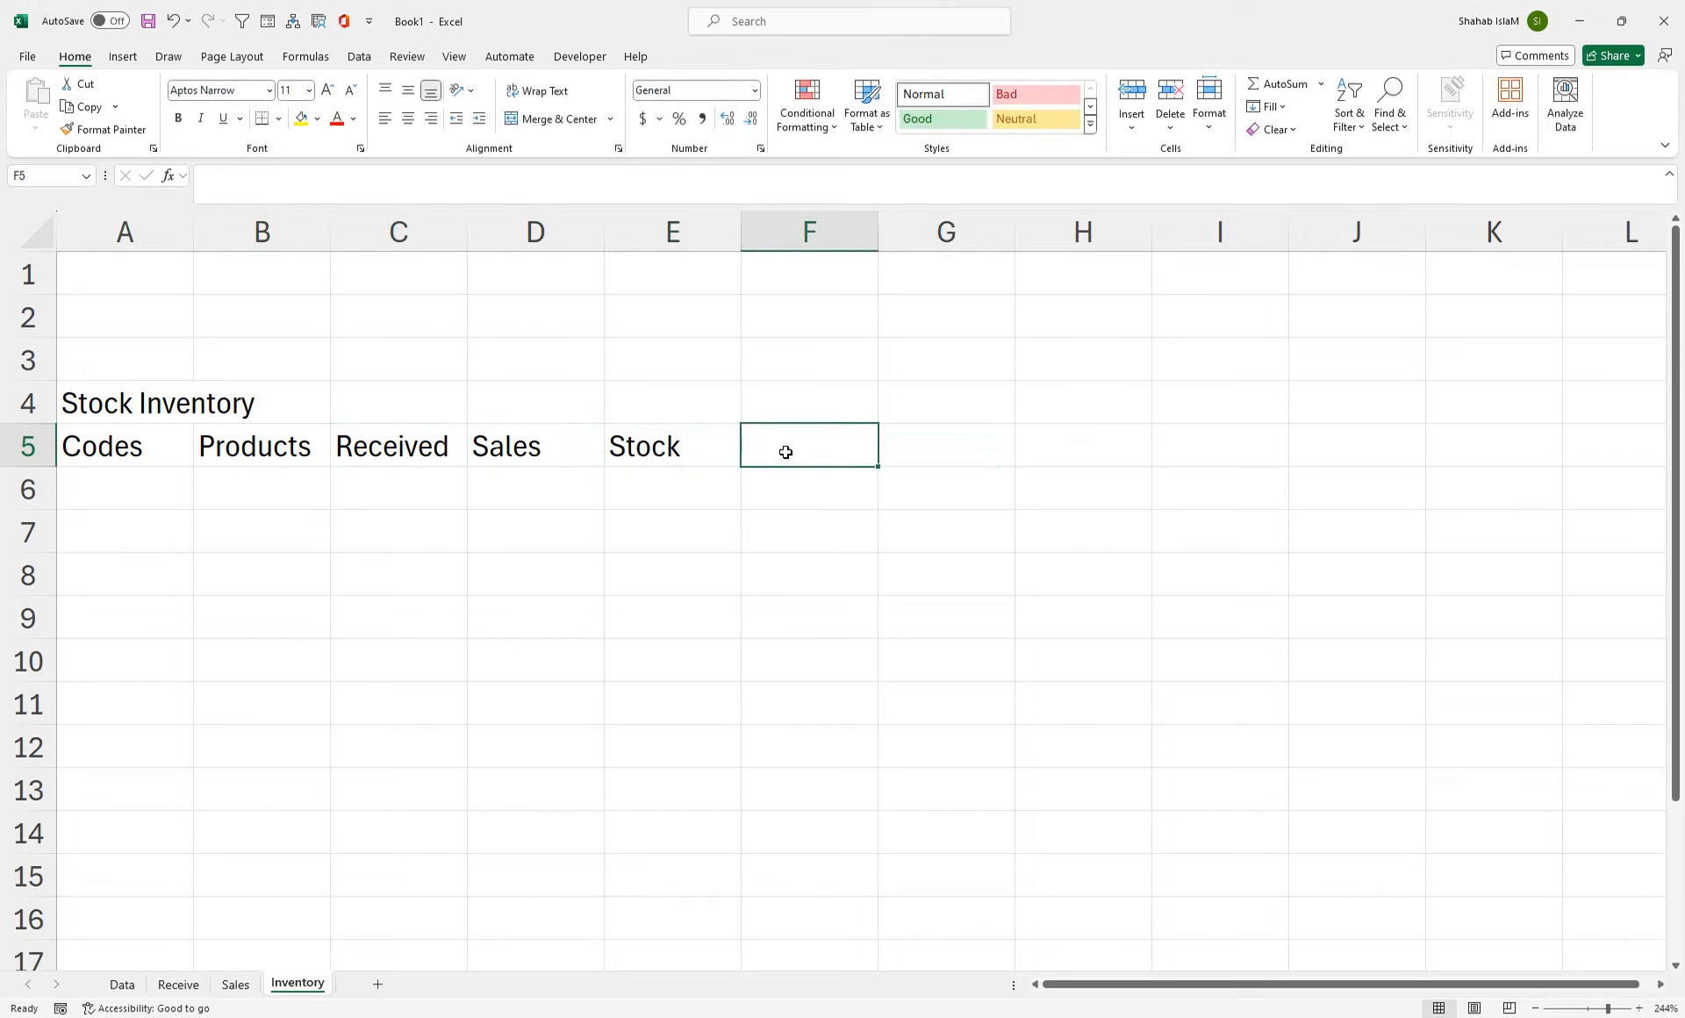
pyautogui.write('Price')
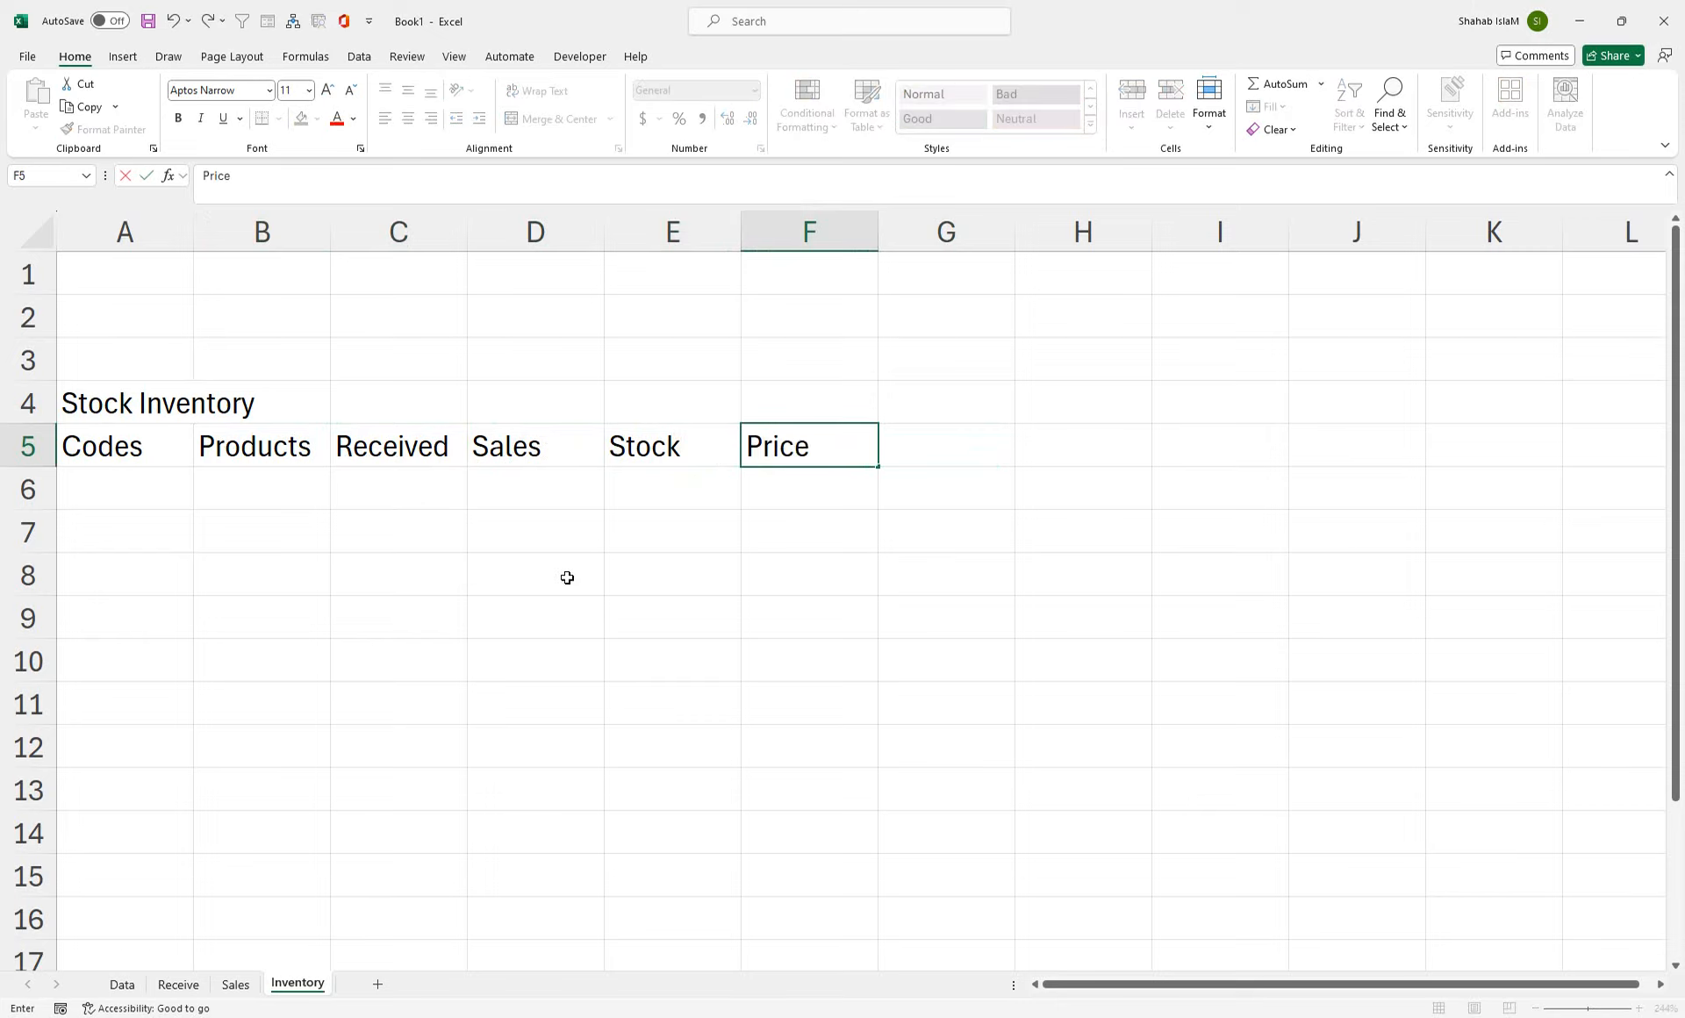
pyautogui.press('Tab')
pyautogui.write('Tt')
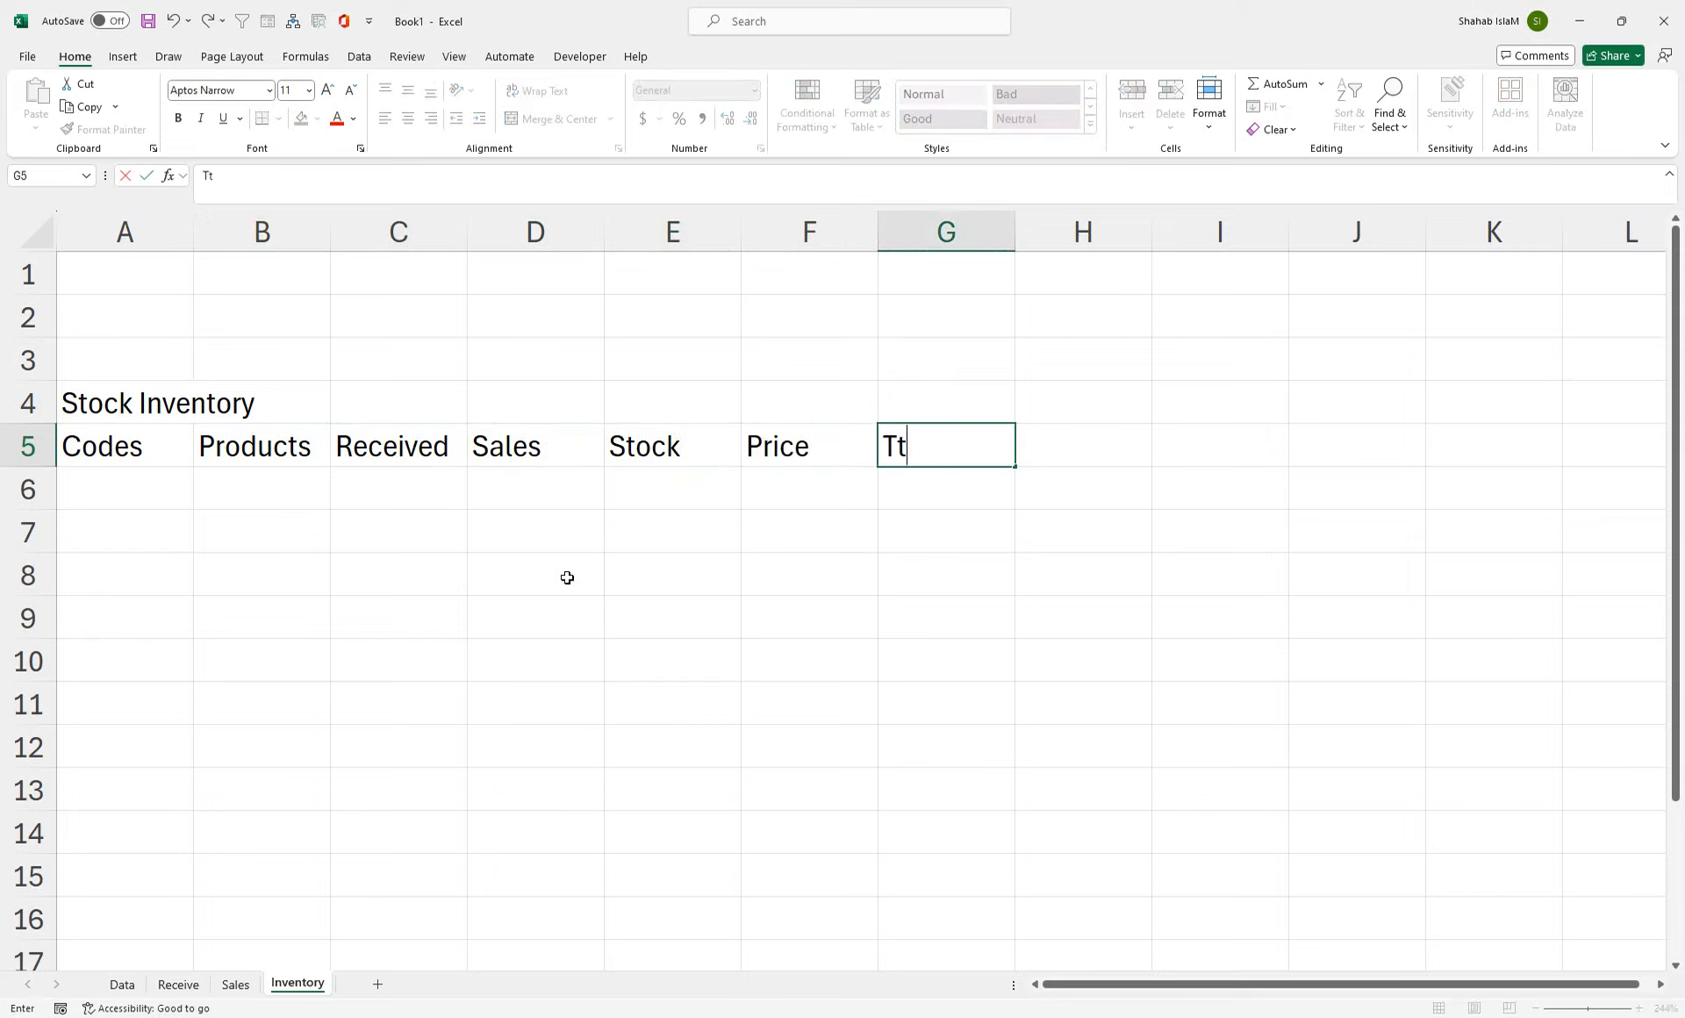
pyautogui.write('tal')
pyautogui.press('Tab')
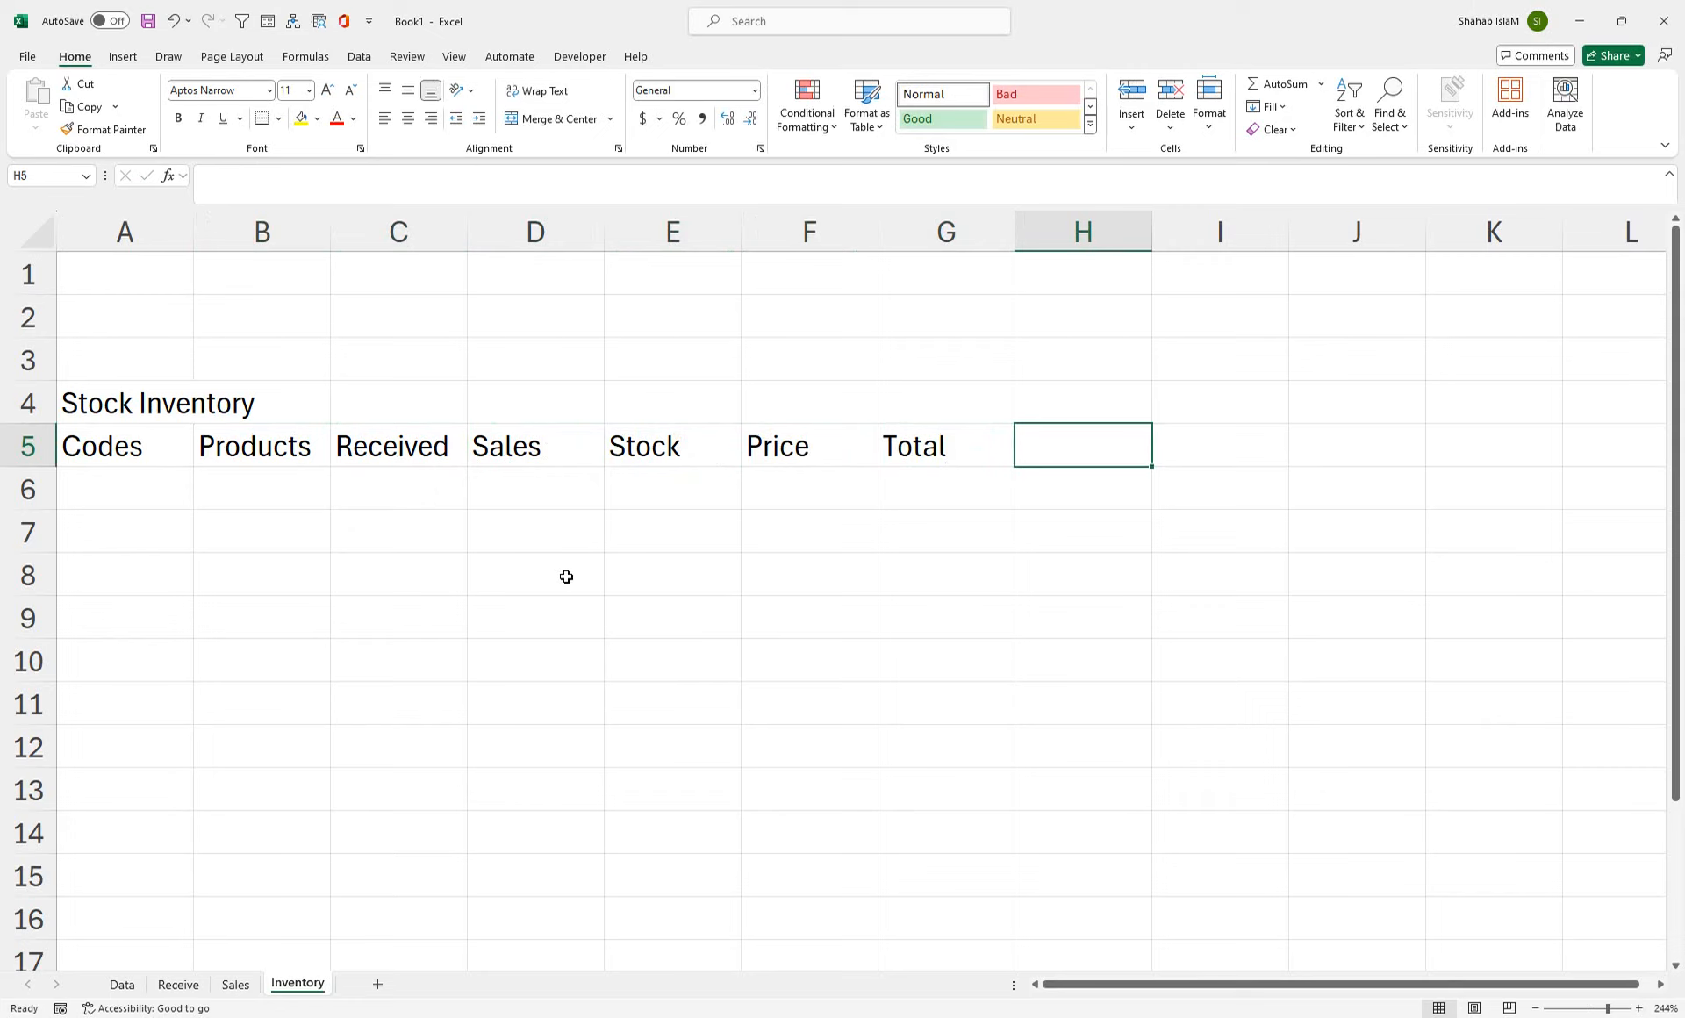
# - Apply all borders to the range A5:G12
pyautogui.click(238, 518)
pyautogui.moveTo(927, 445); pyautogui.dragTo(158, 746)
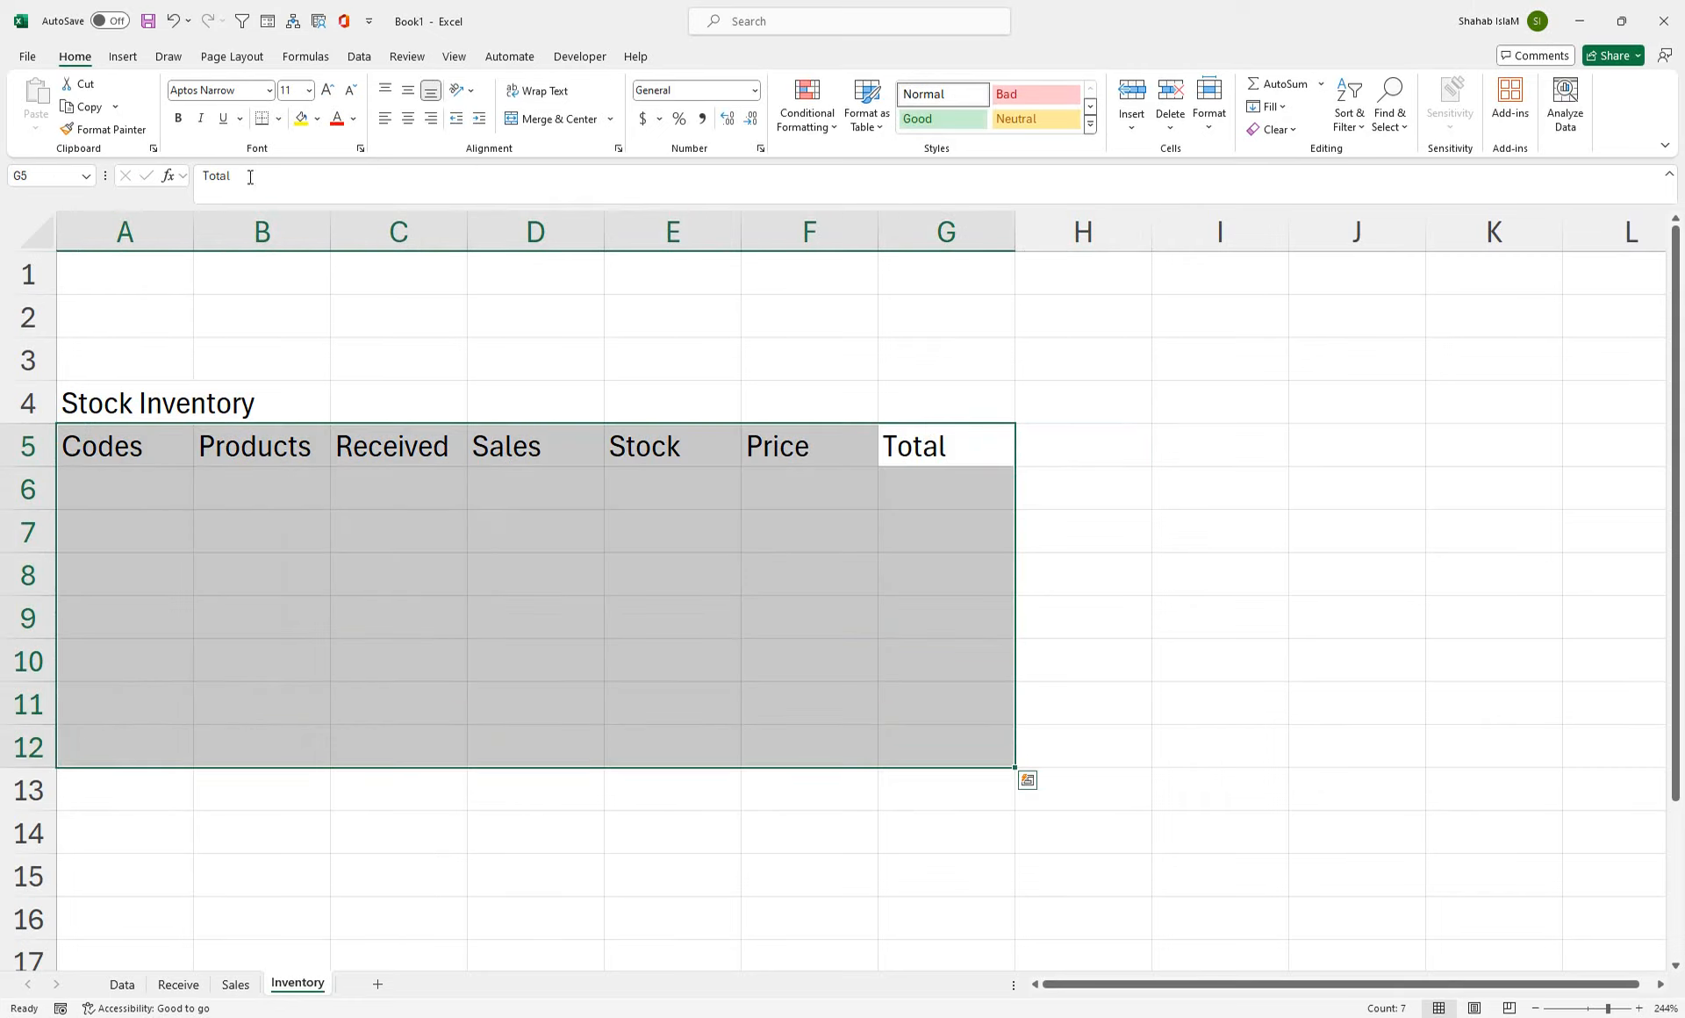
pyautogui.click(280, 124)
pyautogui.click(303, 295)
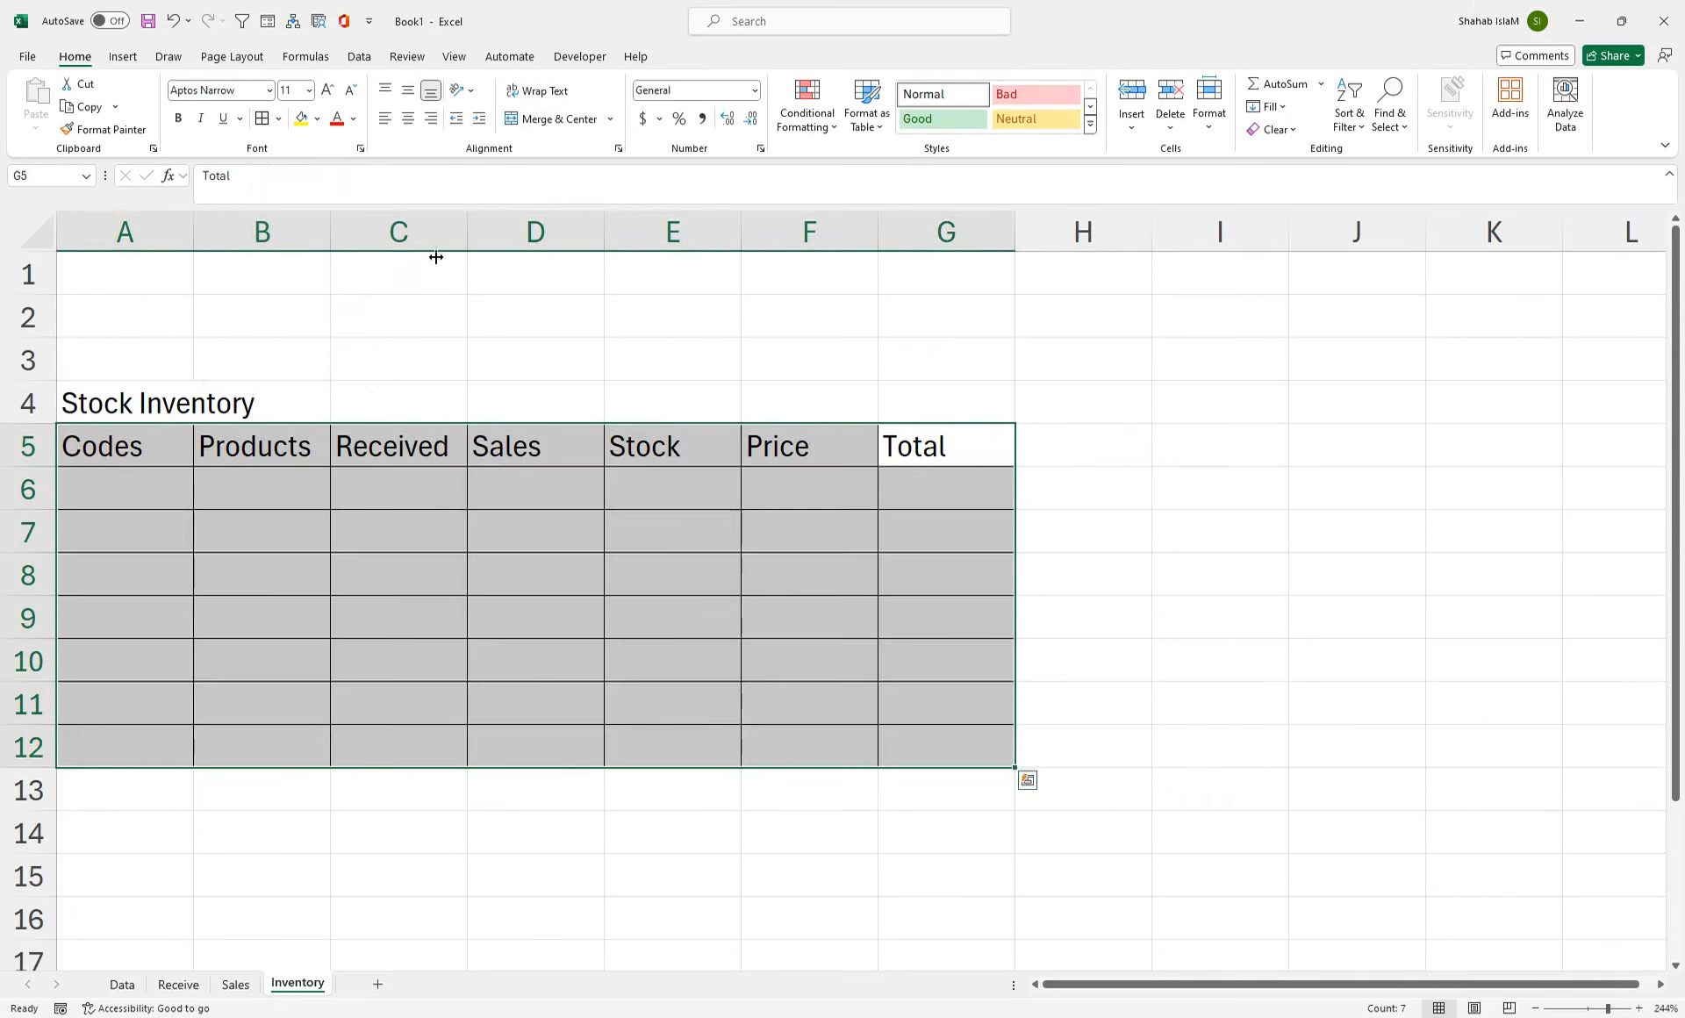
# - Format the header row A5:G5 as centered bold text with a yellow fill
pyautogui.click(454, 57)
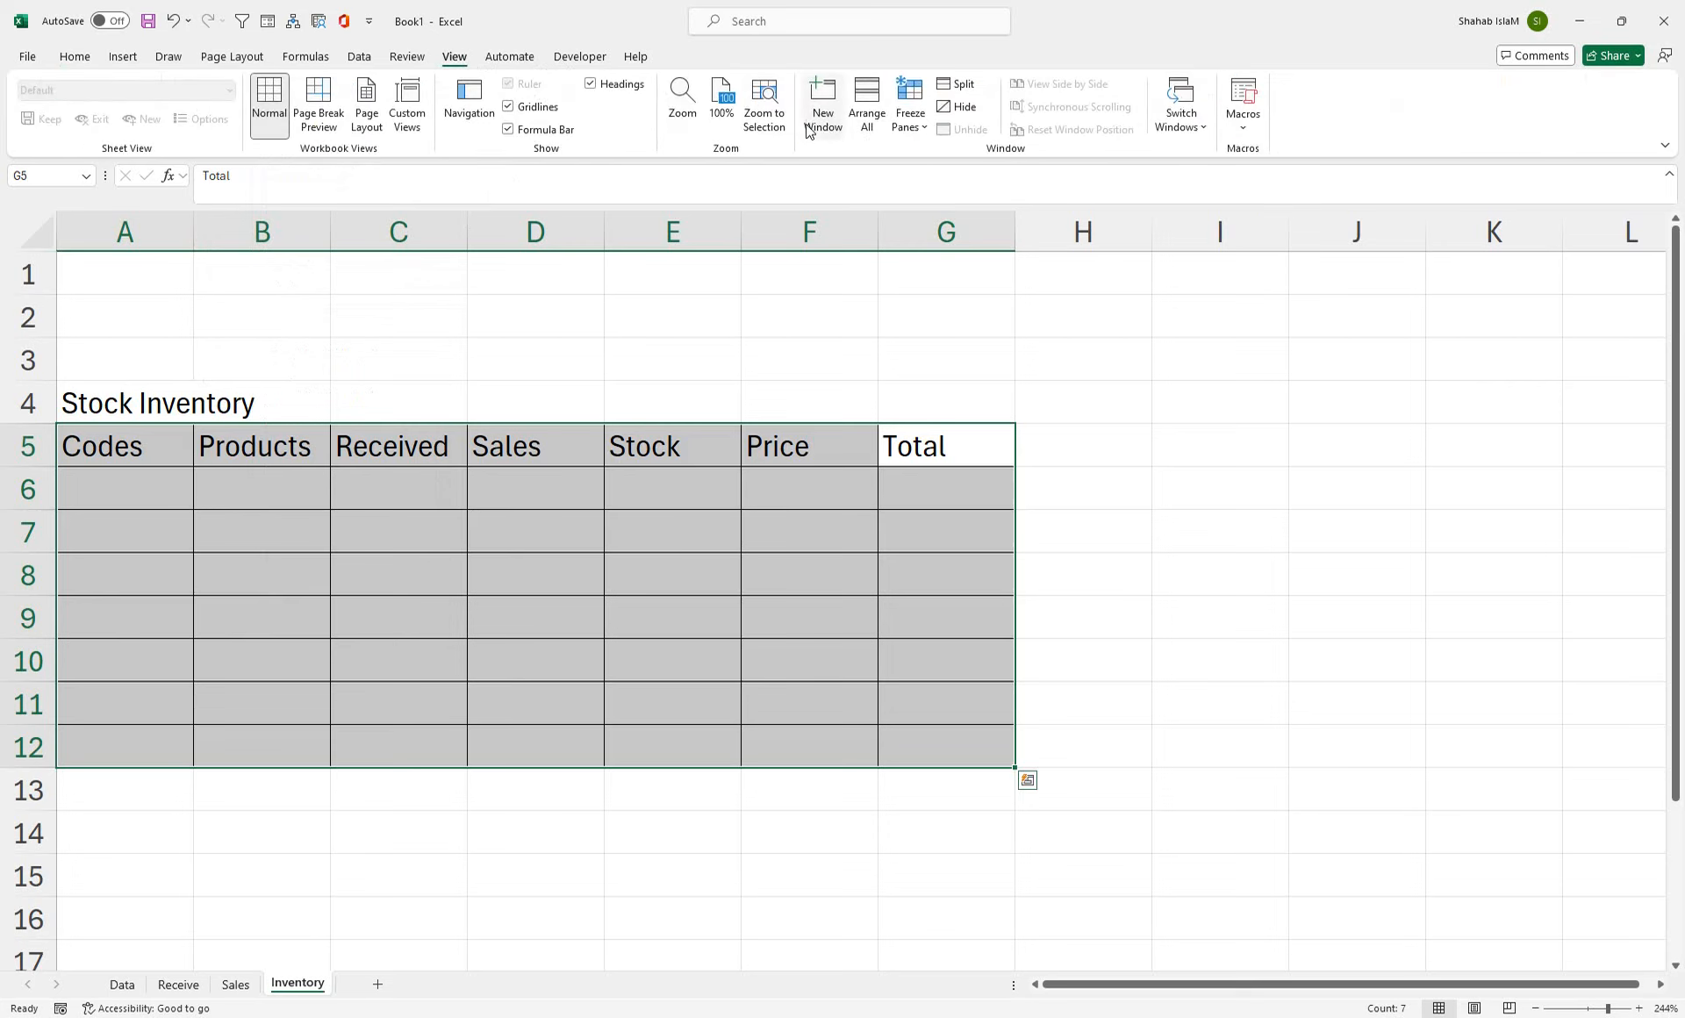
pyautogui.click(763, 113)
pyautogui.moveTo(1560, 392); pyautogui.dragTo(293, 400)
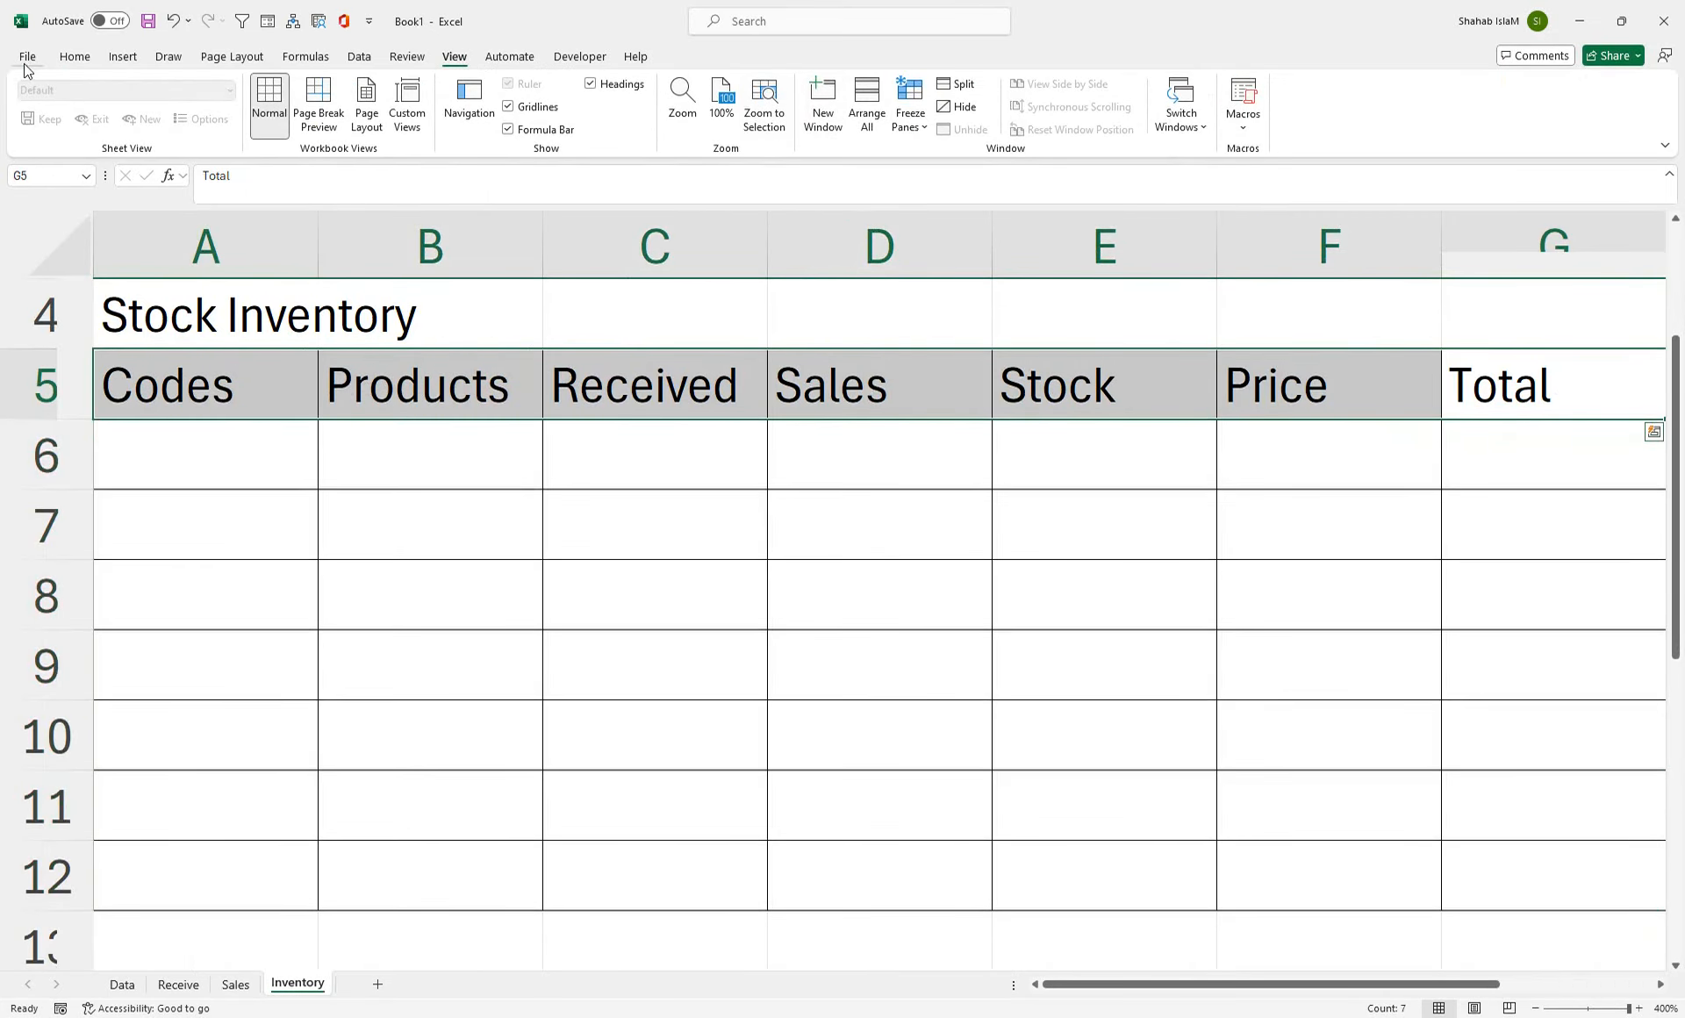
pyautogui.click(75, 56)
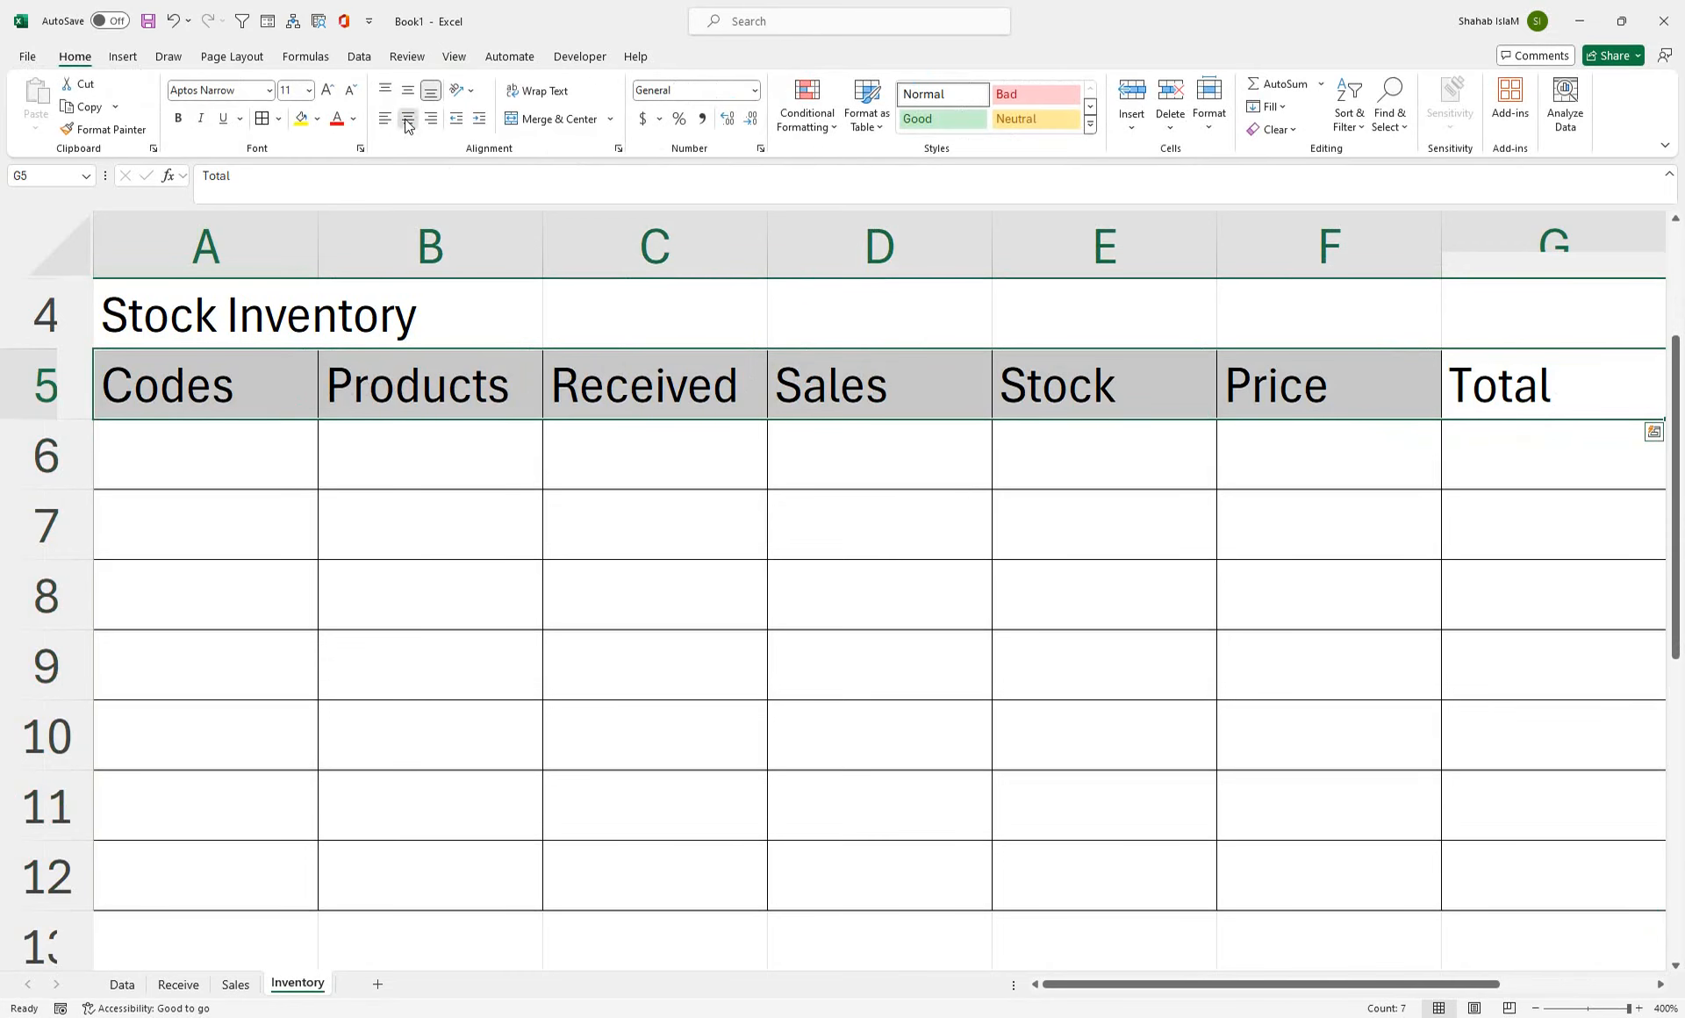
pyautogui.click(408, 123)
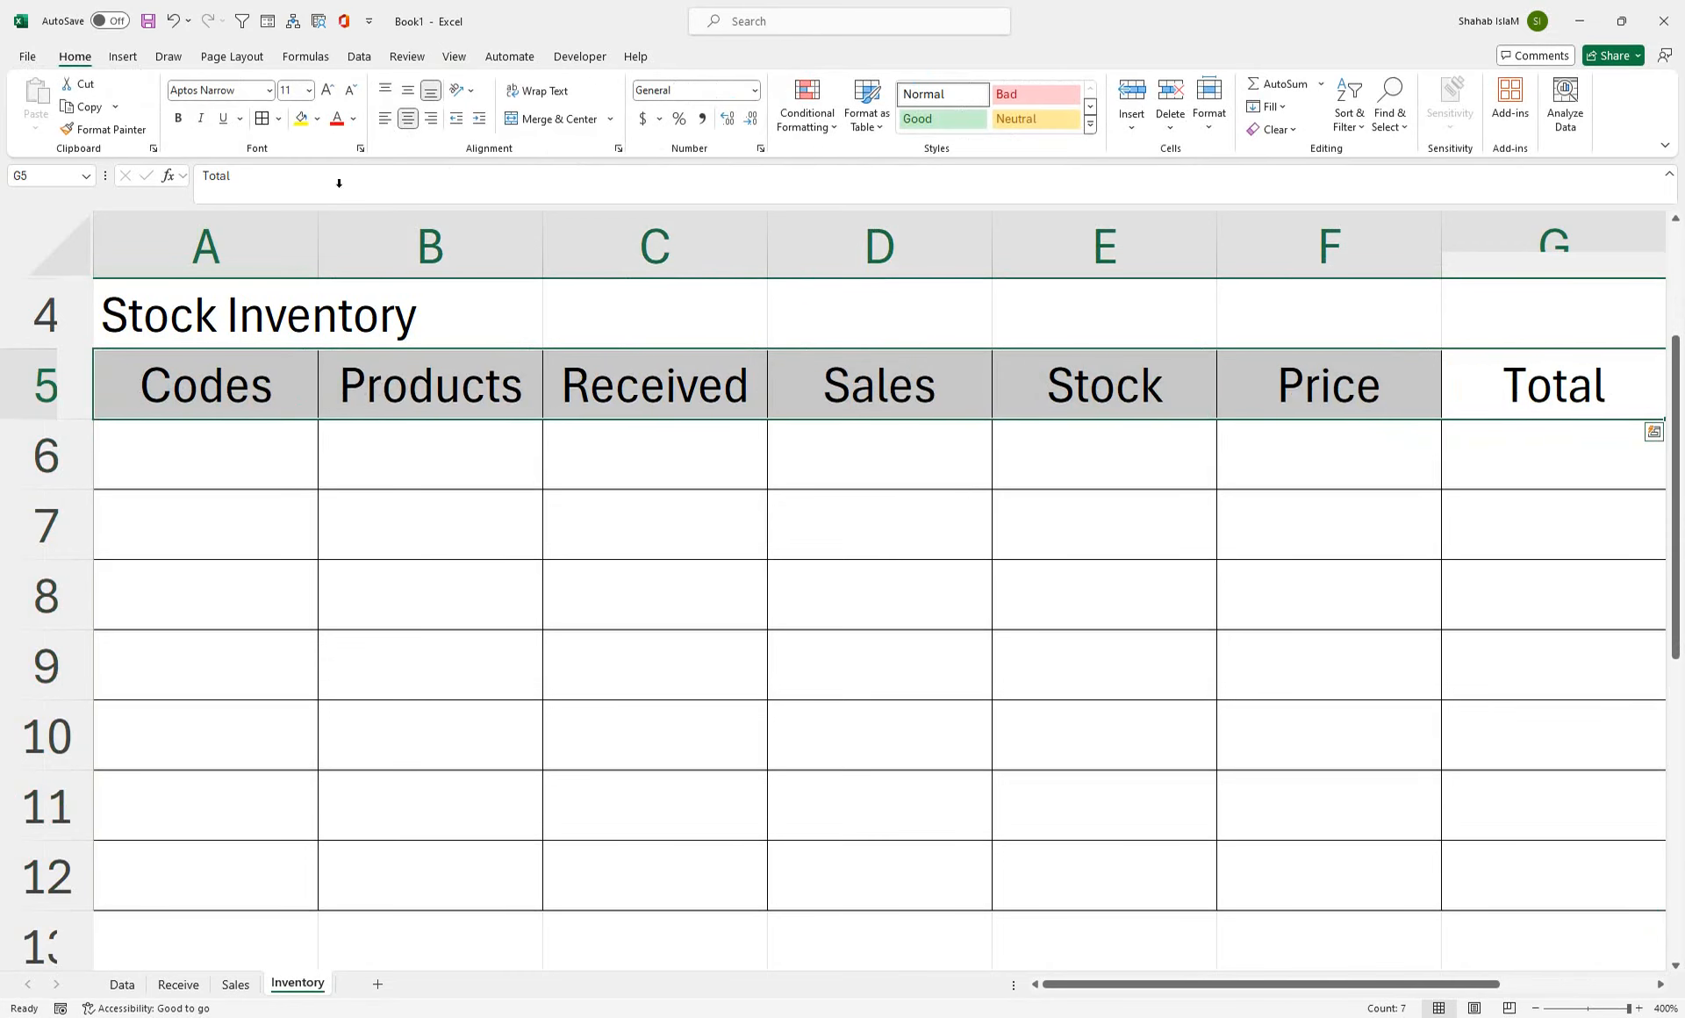
pyautogui.click(303, 124)
pyautogui.click(179, 117)
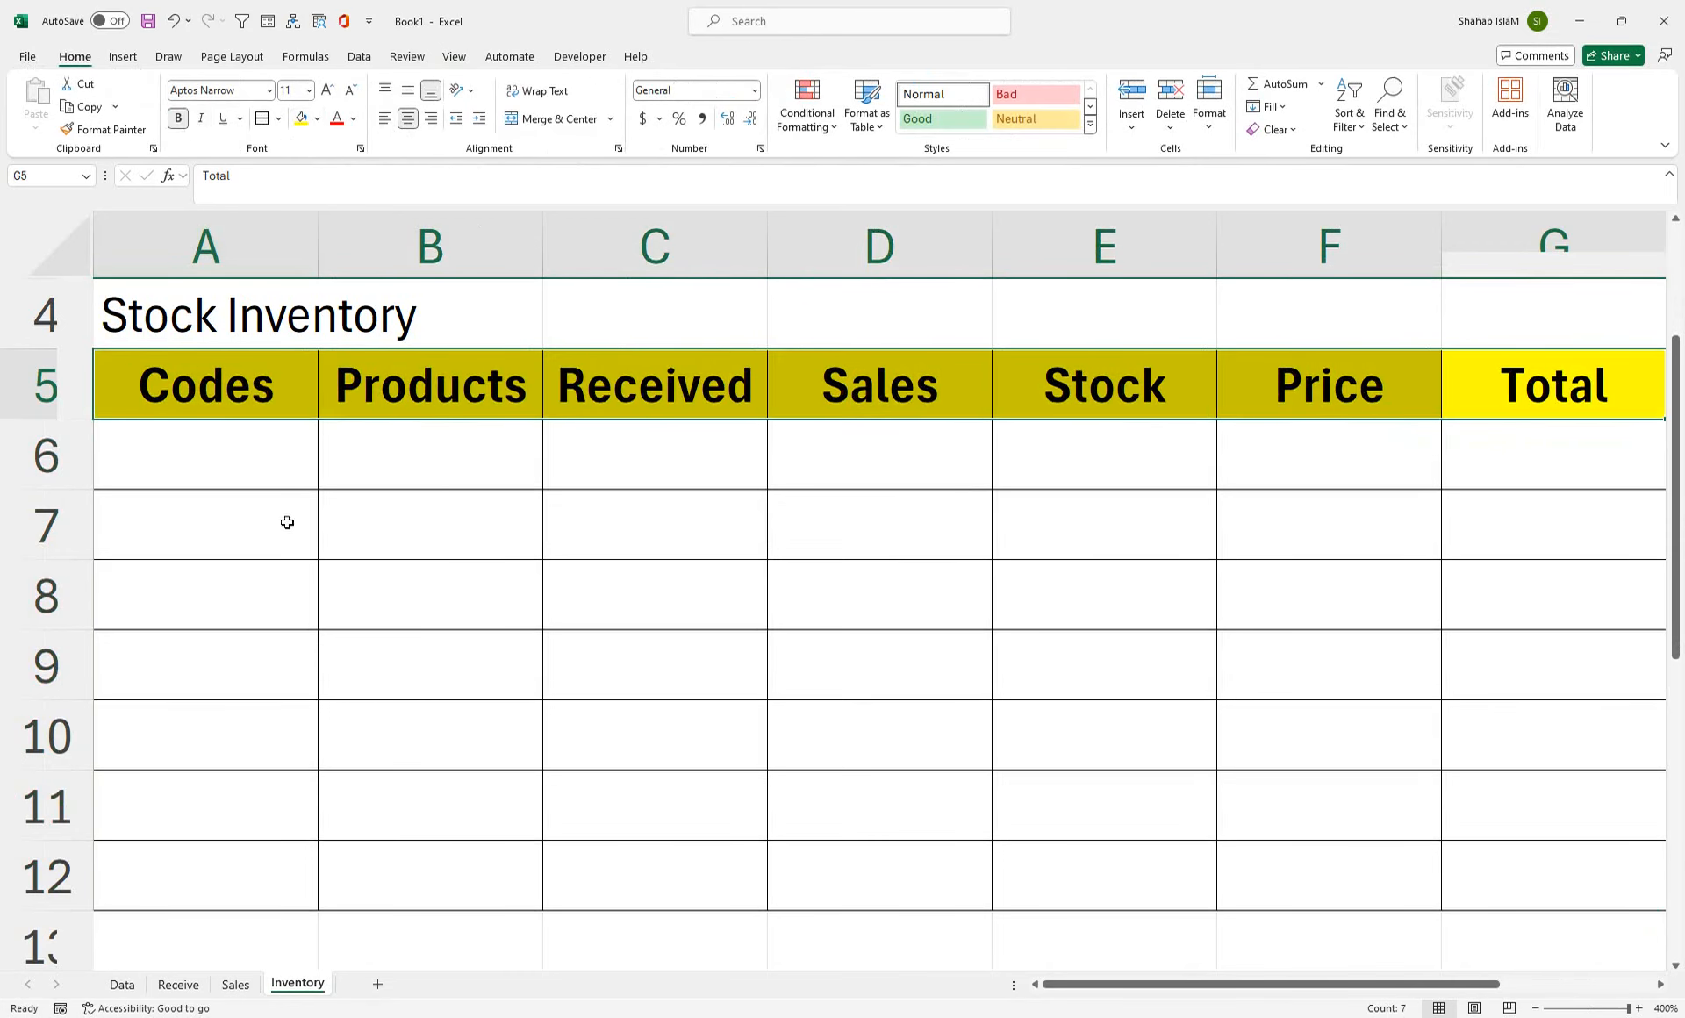
# - Increase the height of row 4, which holds the Stock Inventory title, to about double
pyautogui.click(386, 565)
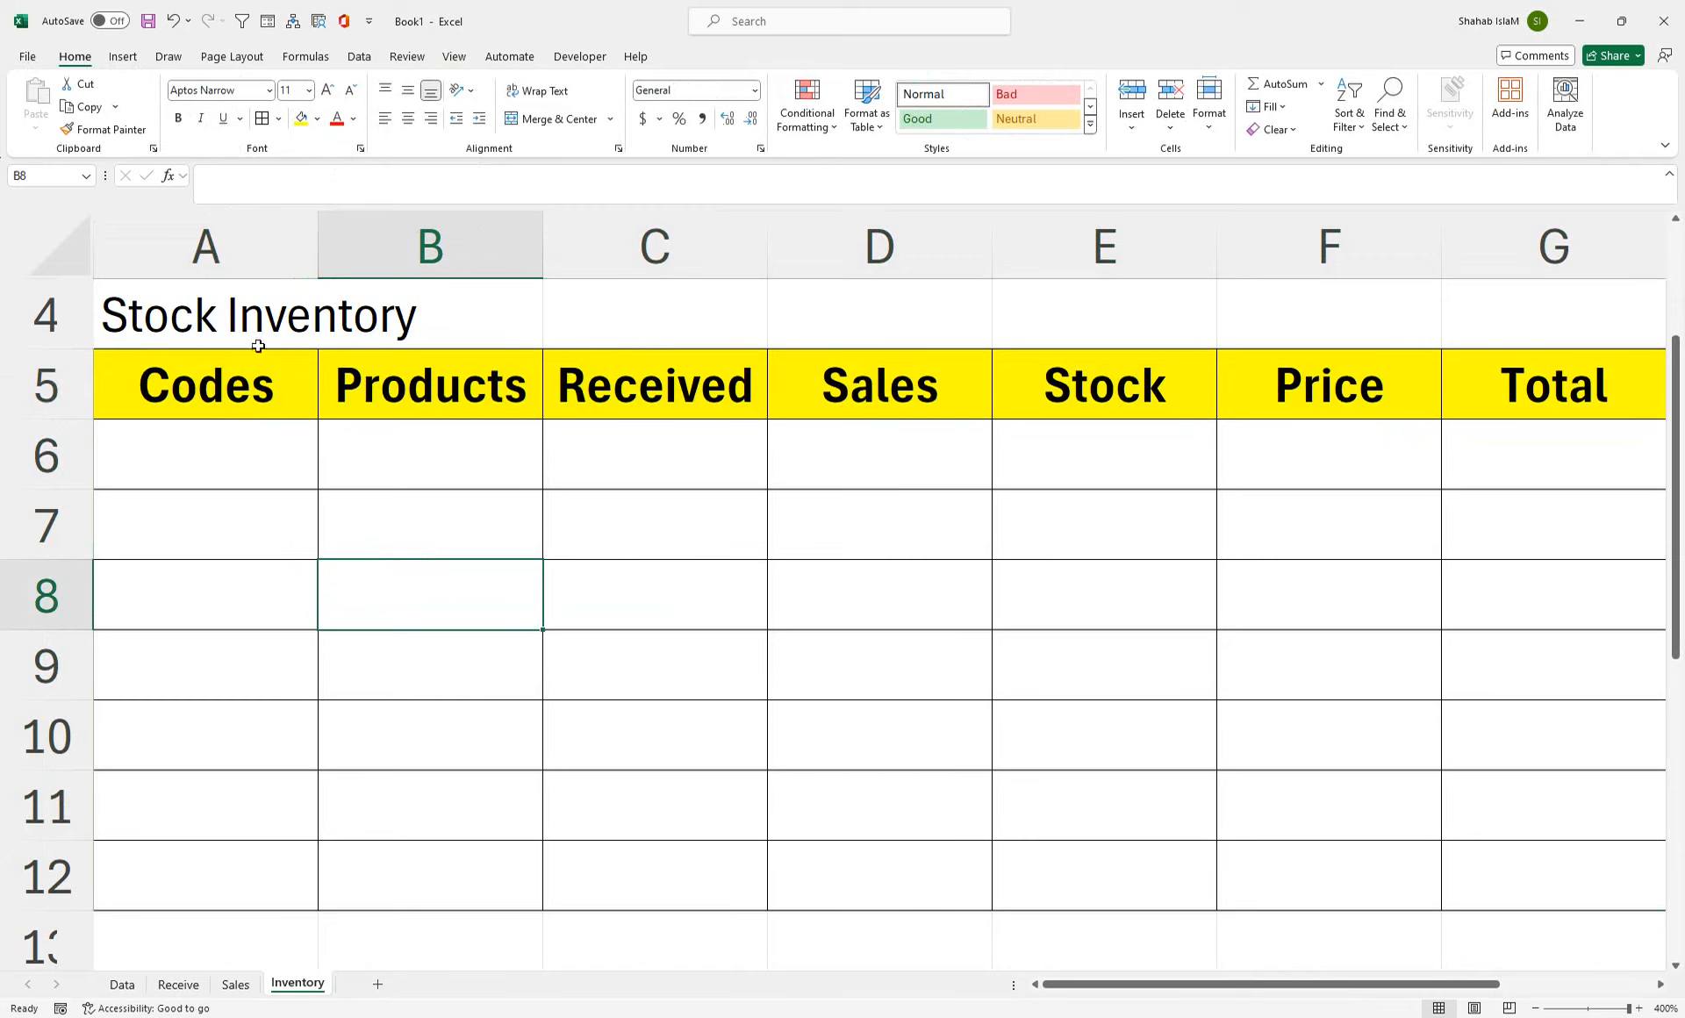
pyautogui.click(226, 368)
pyautogui.moveTo(52, 349); pyautogui.dragTo(52, 415)
# - Merge and center the Stock Inventory title across A4:G4, middle-aligned with font size 12
pyautogui.moveTo(199, 334); pyautogui.dragTo(1523, 293)
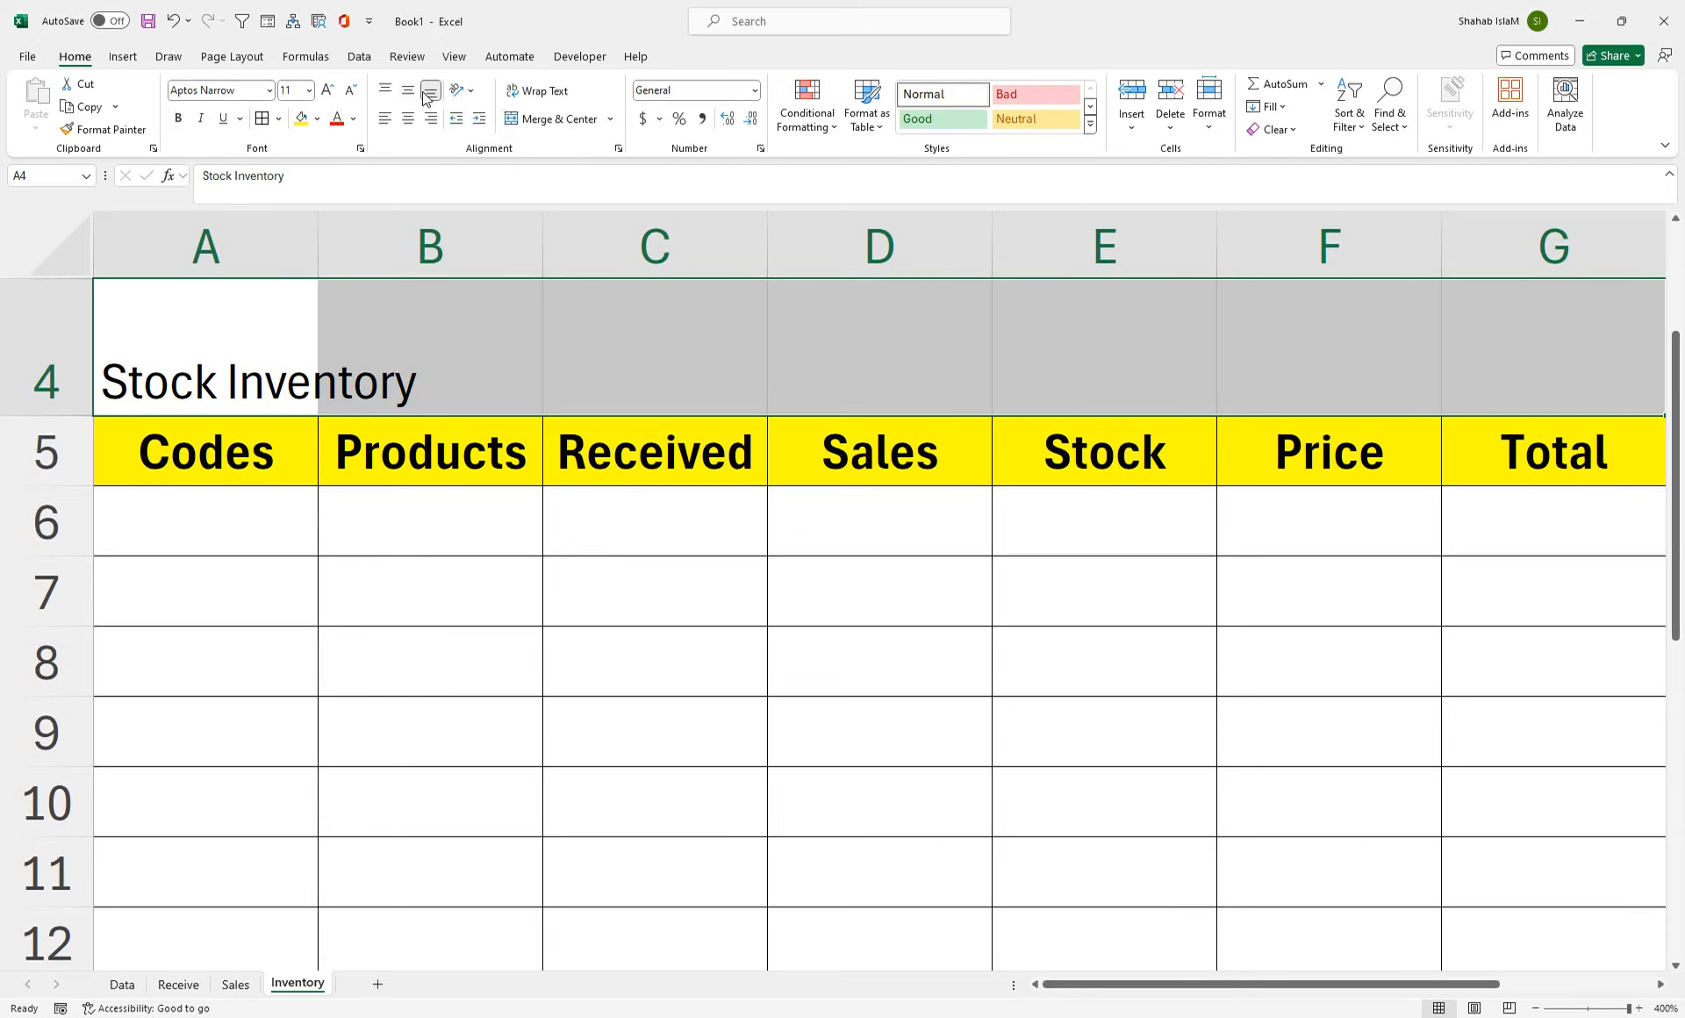
pyautogui.click(503, 120)
pyautogui.click(406, 92)
pyautogui.click(329, 90)
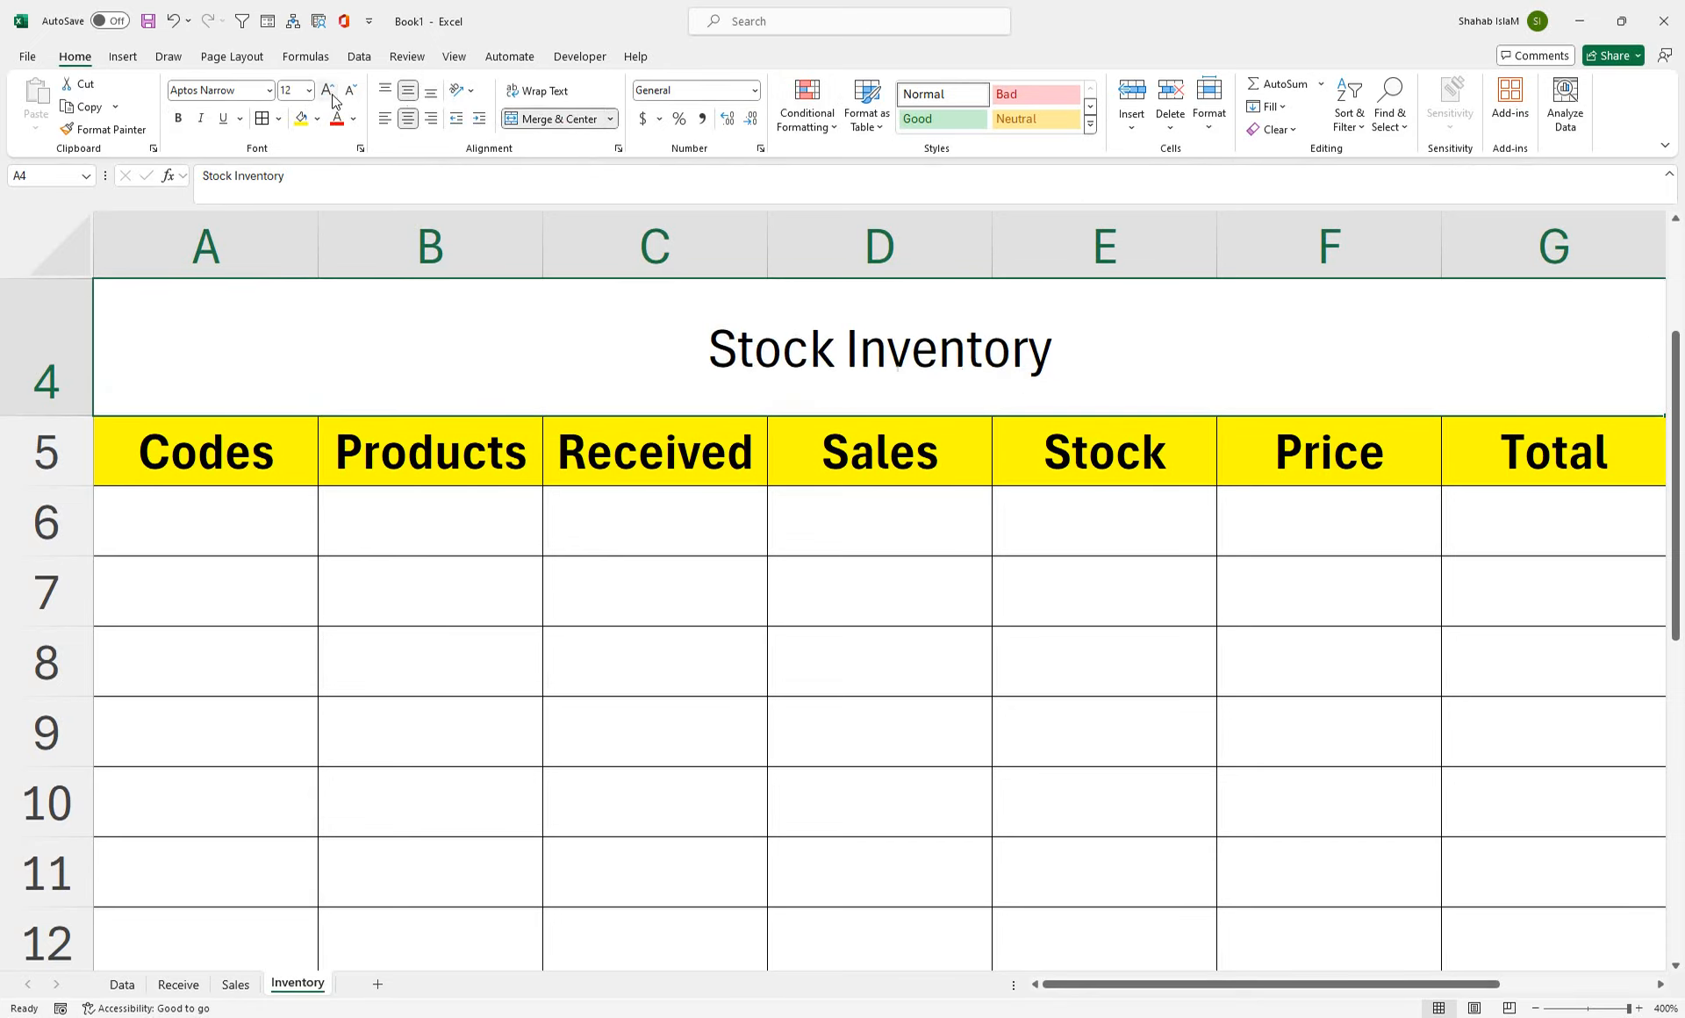
# - Enlarge the Stock Inventory title to font size 36 and make row 4 slightly taller
pyautogui.click(329, 90)
pyautogui.click(329, 90)
pyautogui.click(329, 91)
pyautogui.click(329, 90)
pyautogui.click(329, 91)
pyautogui.click(329, 91)
pyautogui.click(329, 91)
pyautogui.click(329, 90)
pyautogui.click(329, 91)
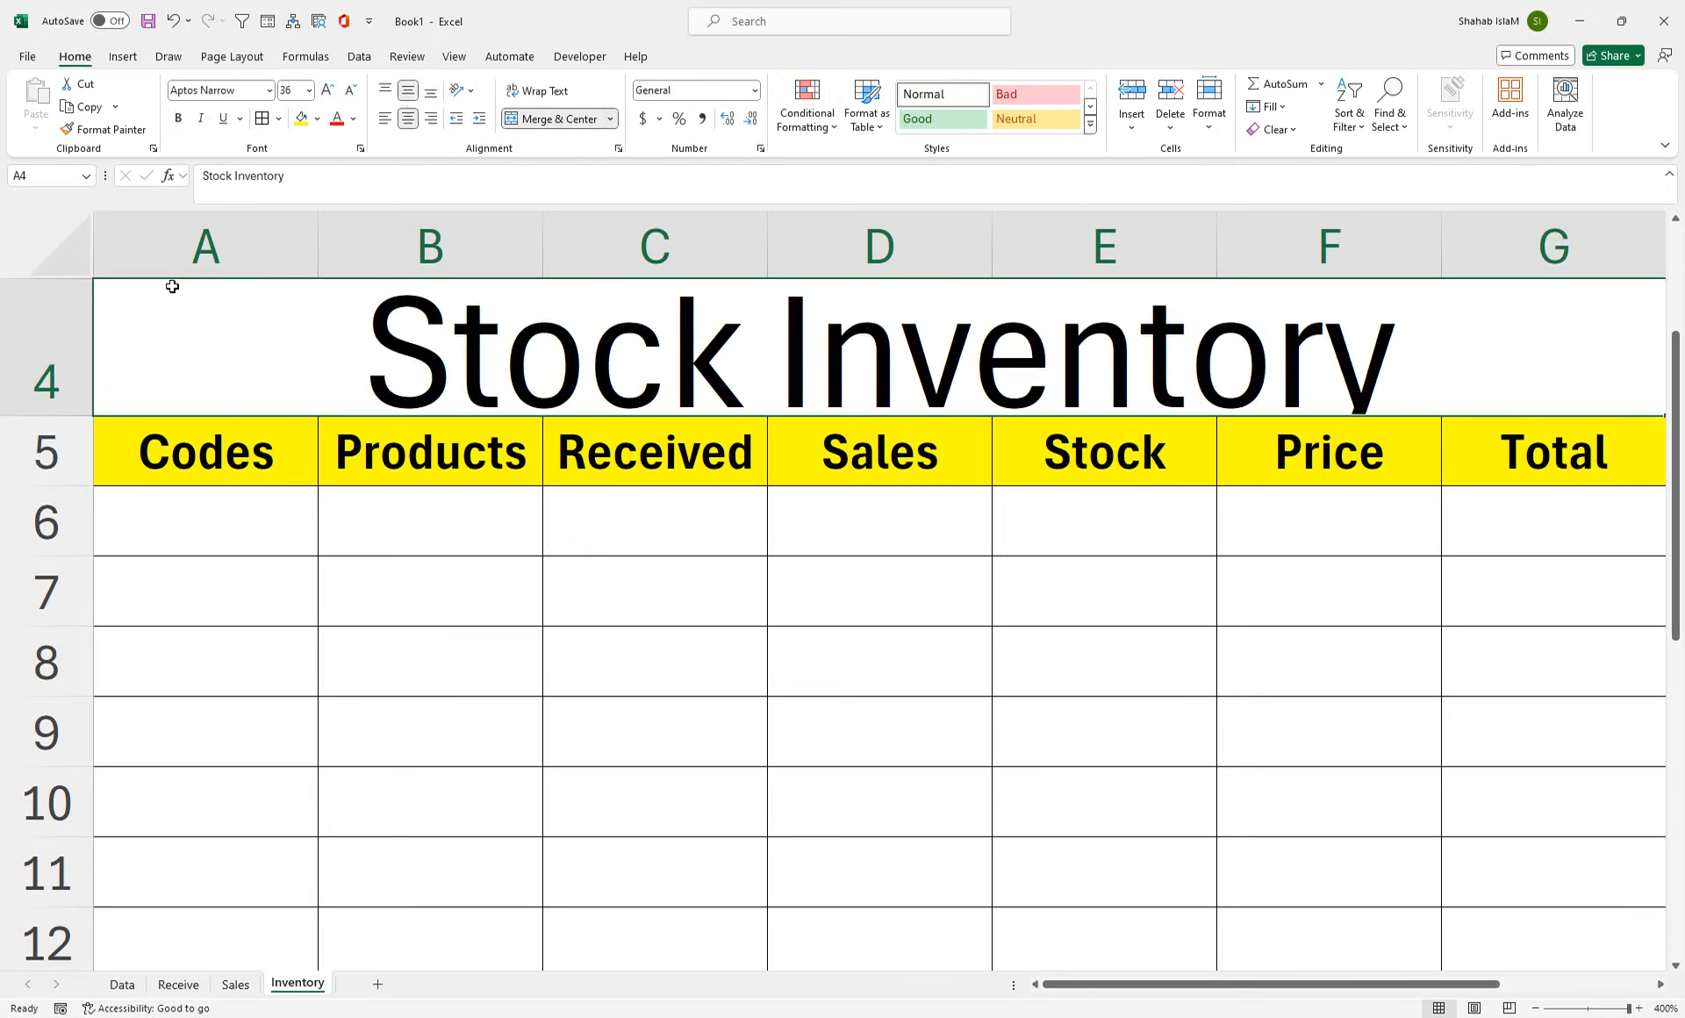
pyautogui.moveTo(88, 414); pyautogui.dragTo(88, 436)
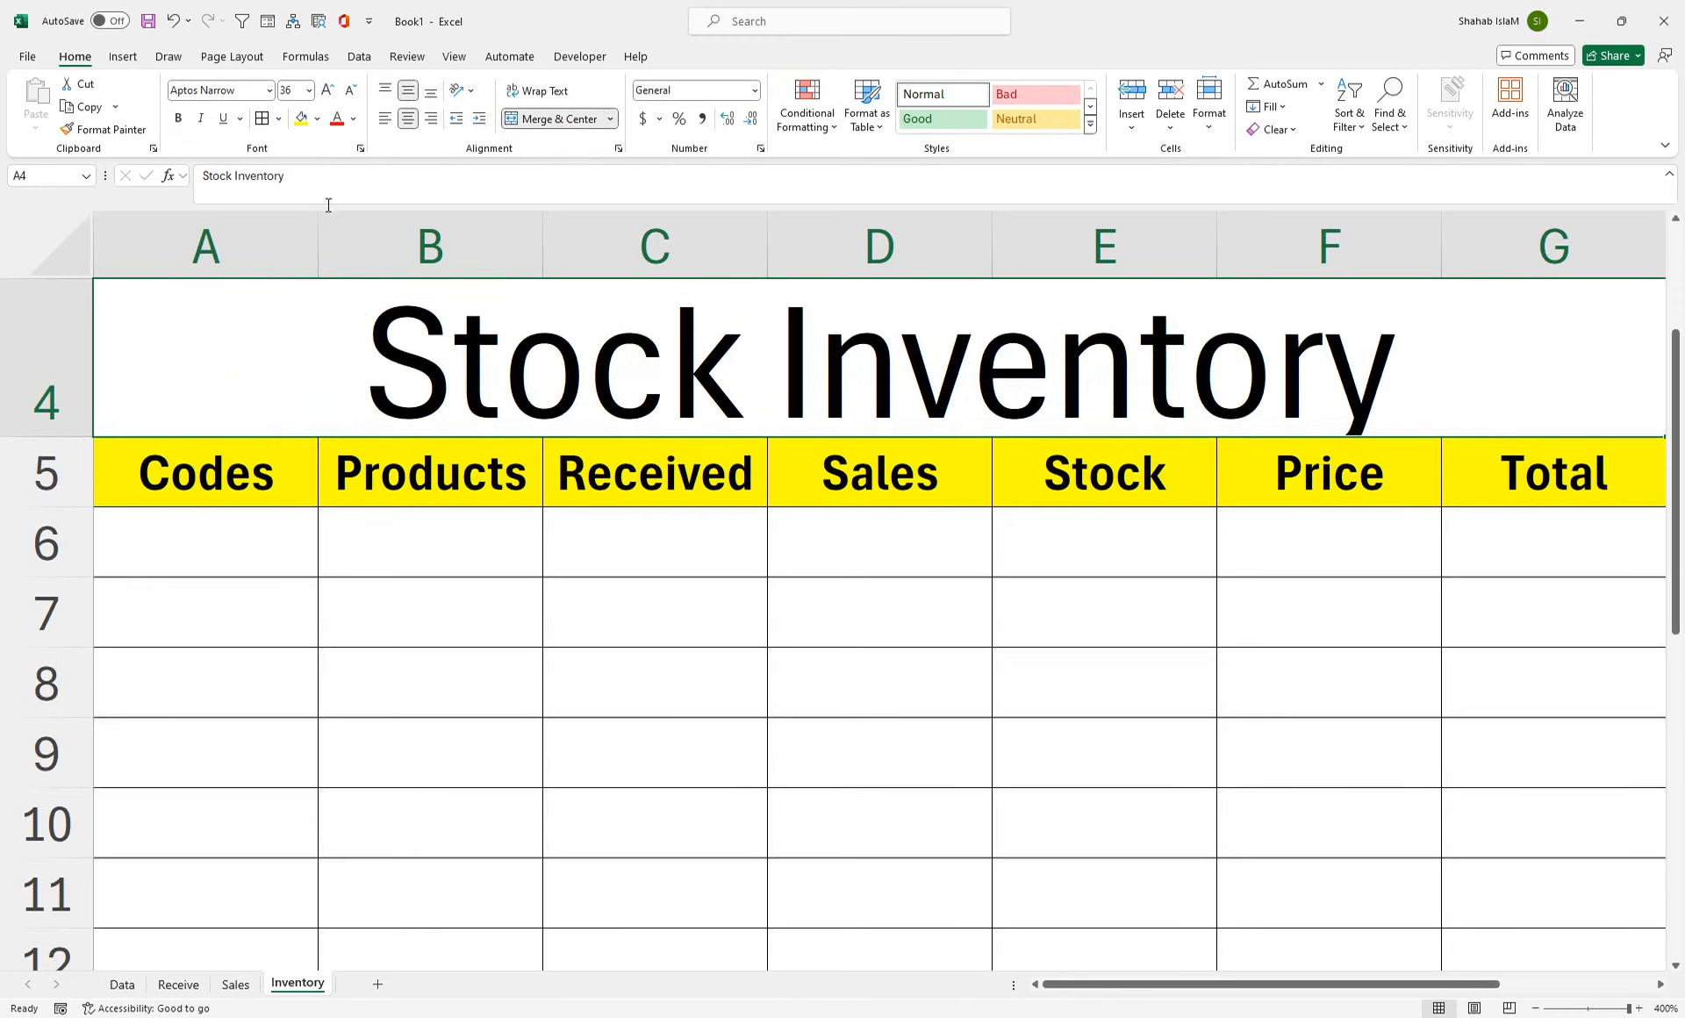
# - Give the Stock Inventory title a dark green fill and bold white text
pyautogui.click(317, 118)
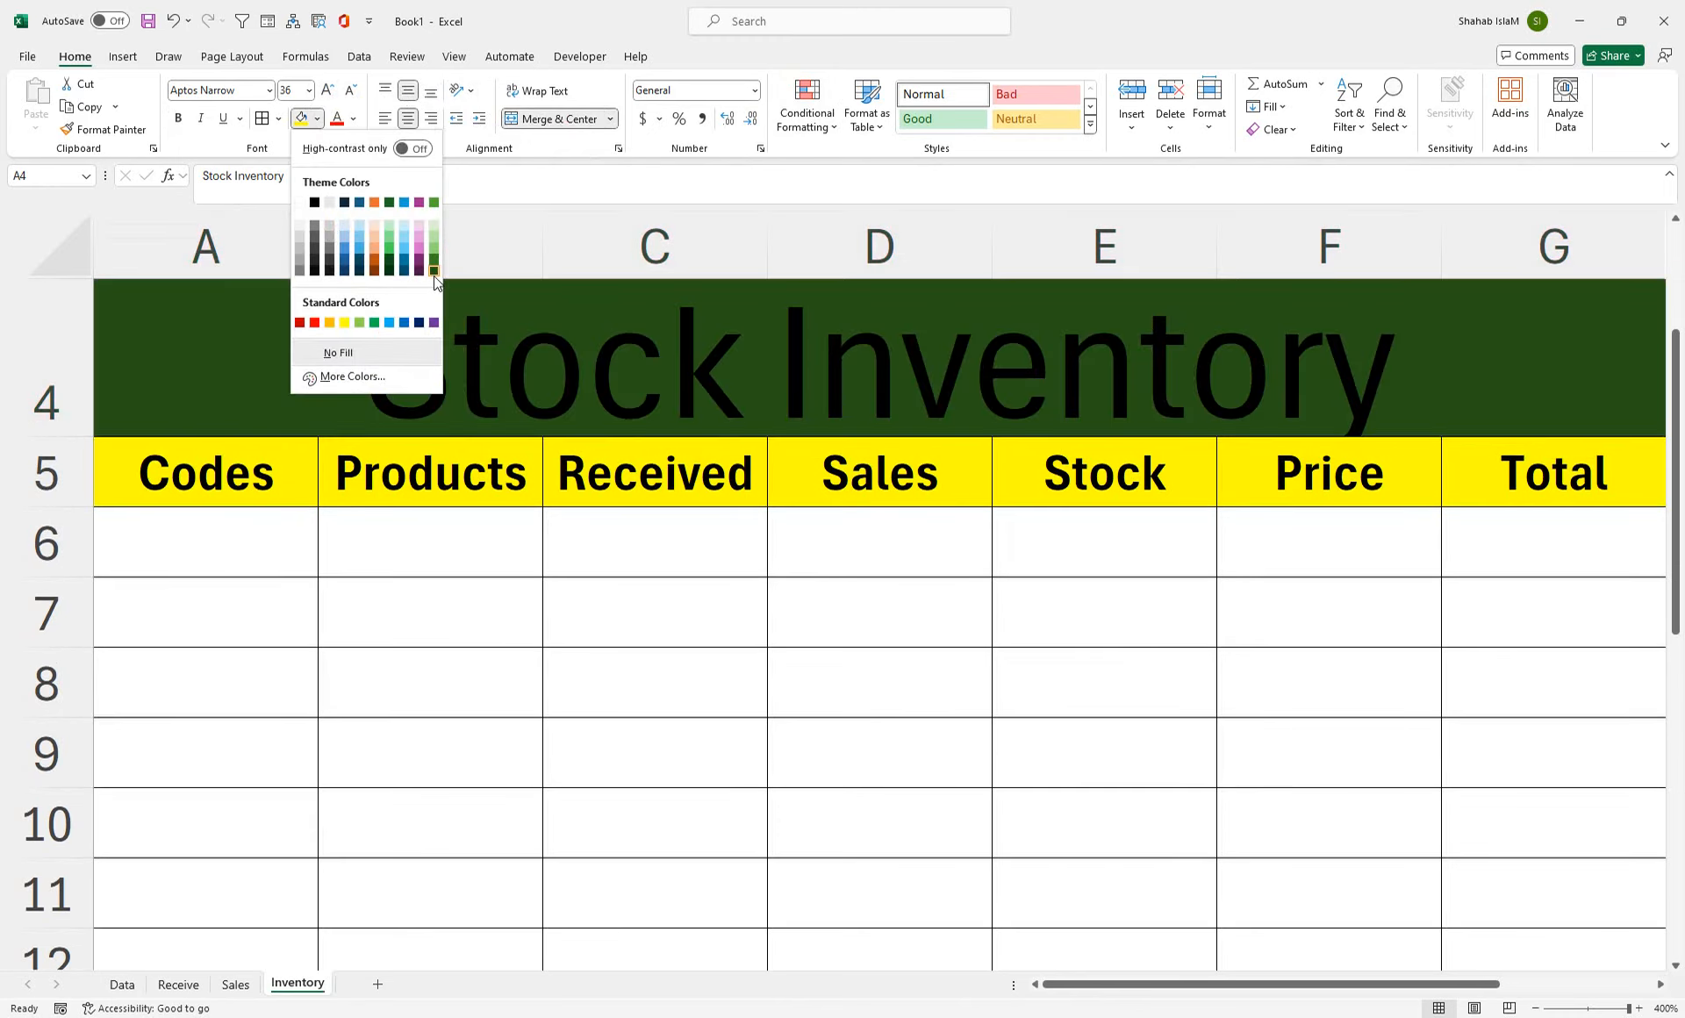
pyautogui.click(434, 274)
pyautogui.click(352, 118)
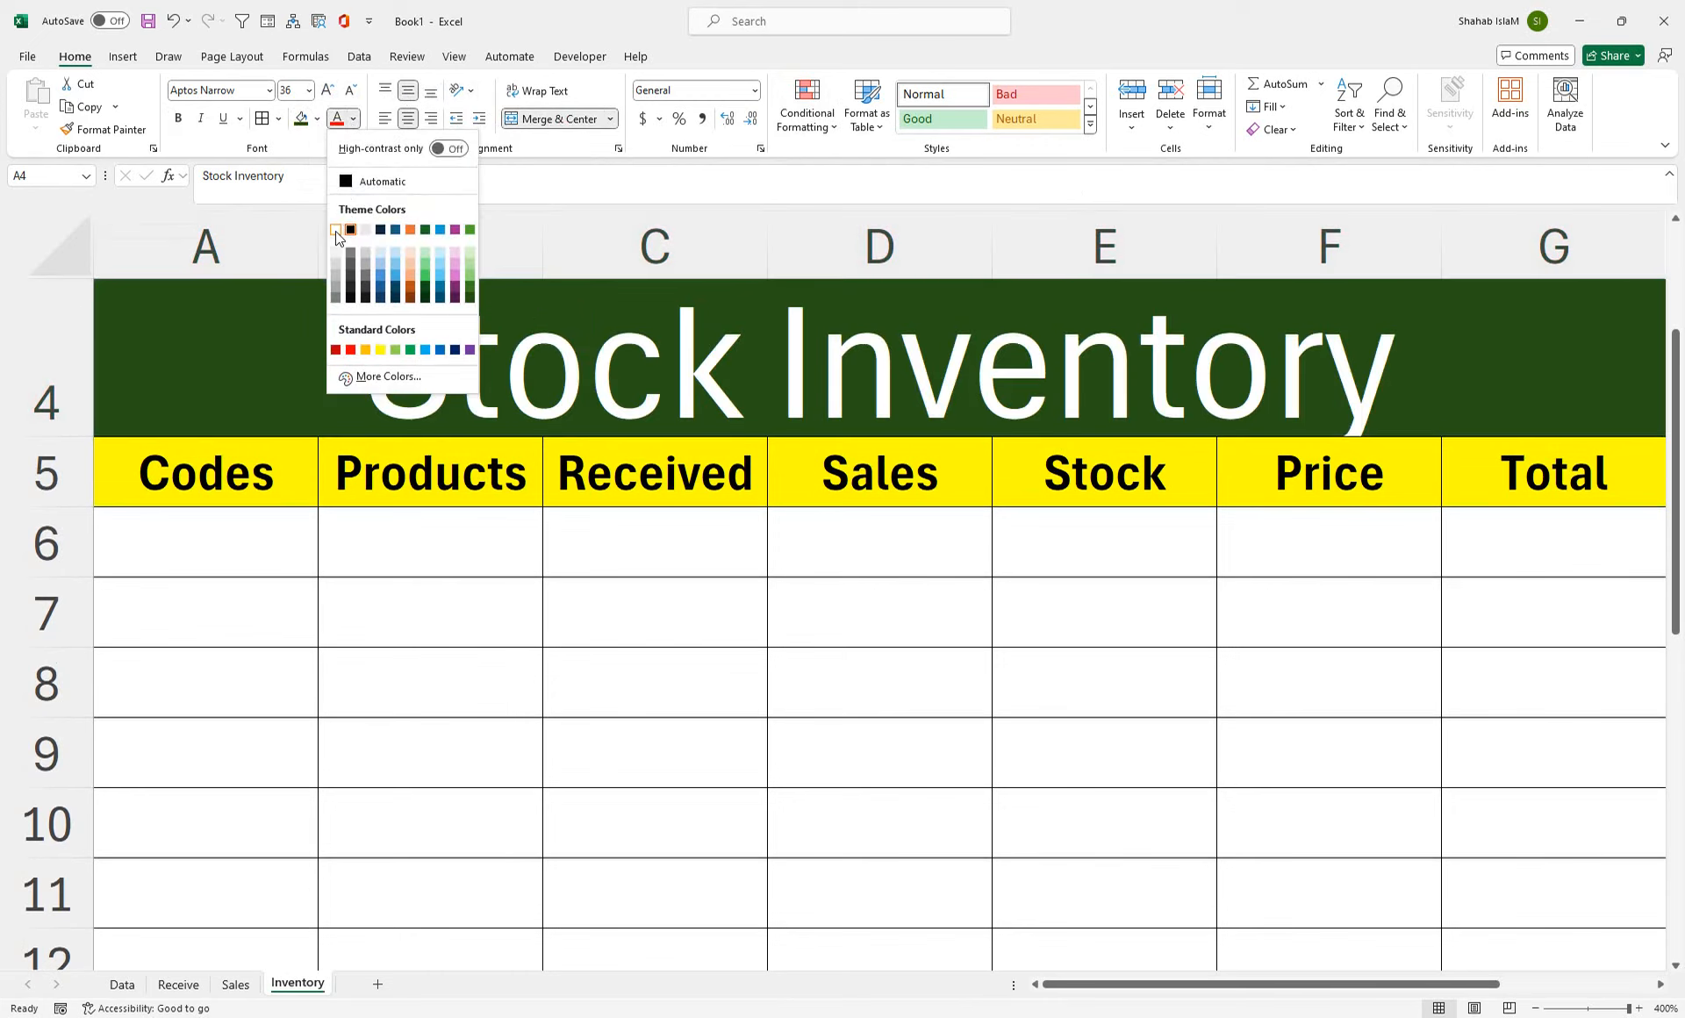
pyautogui.click(341, 235)
pyautogui.click(353, 119)
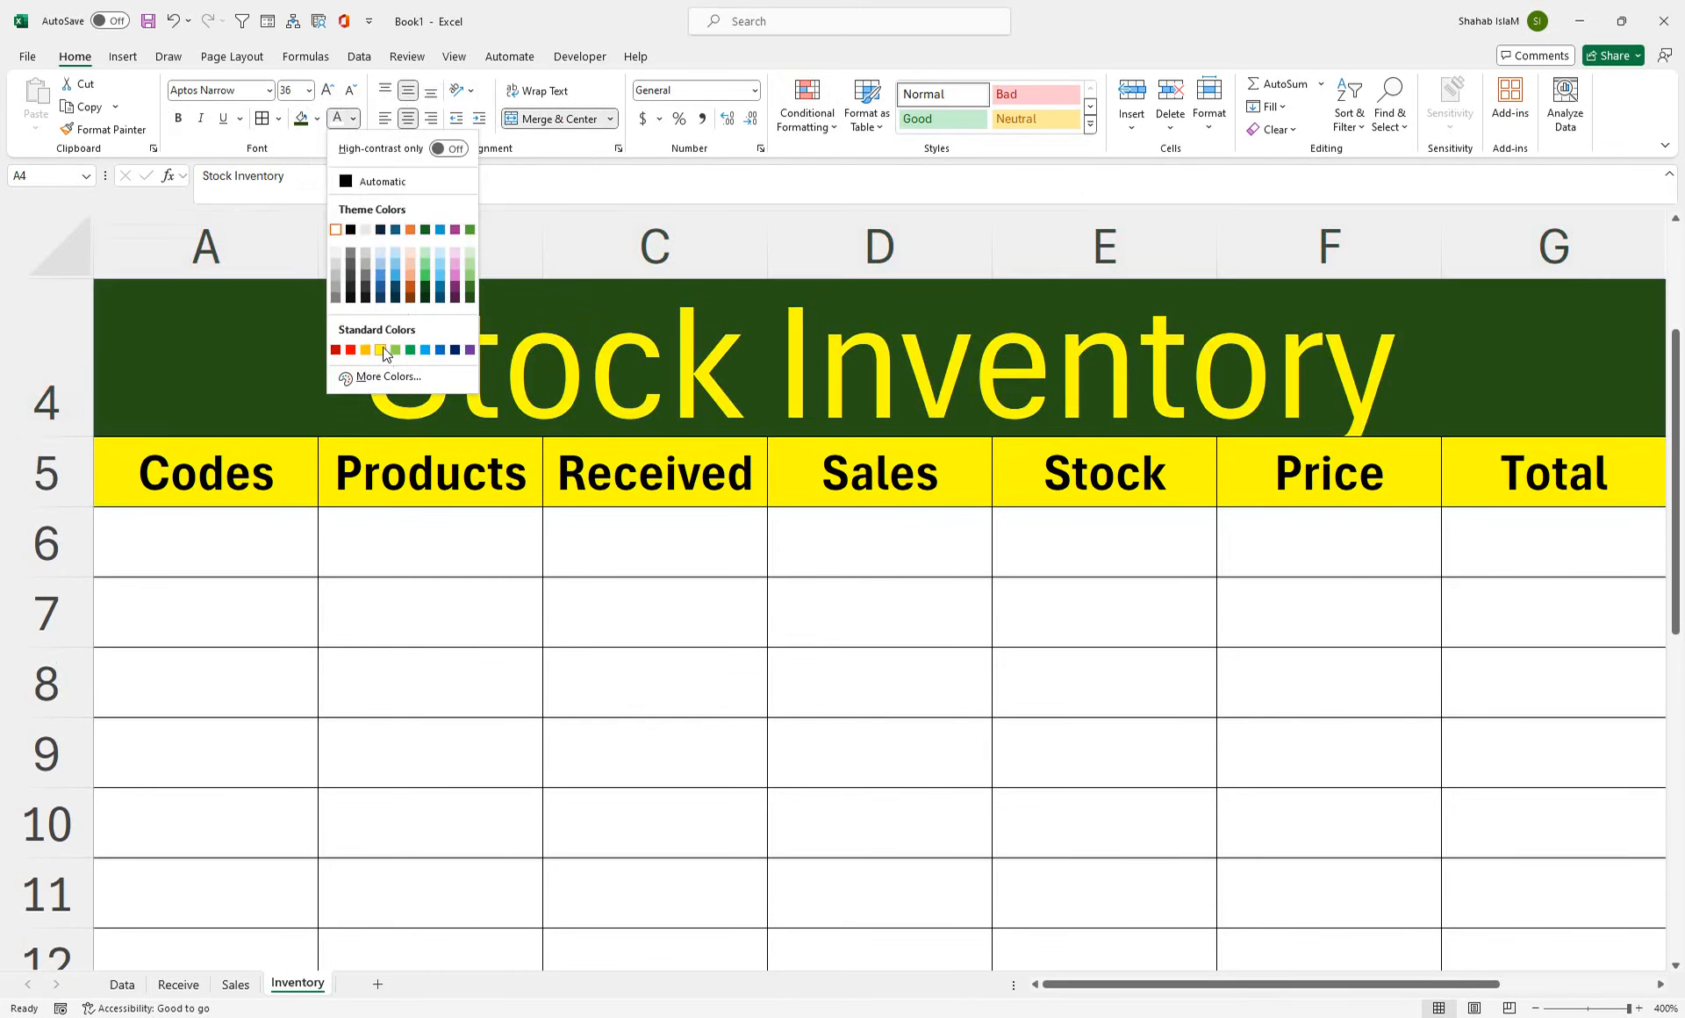
pyautogui.click(377, 347)
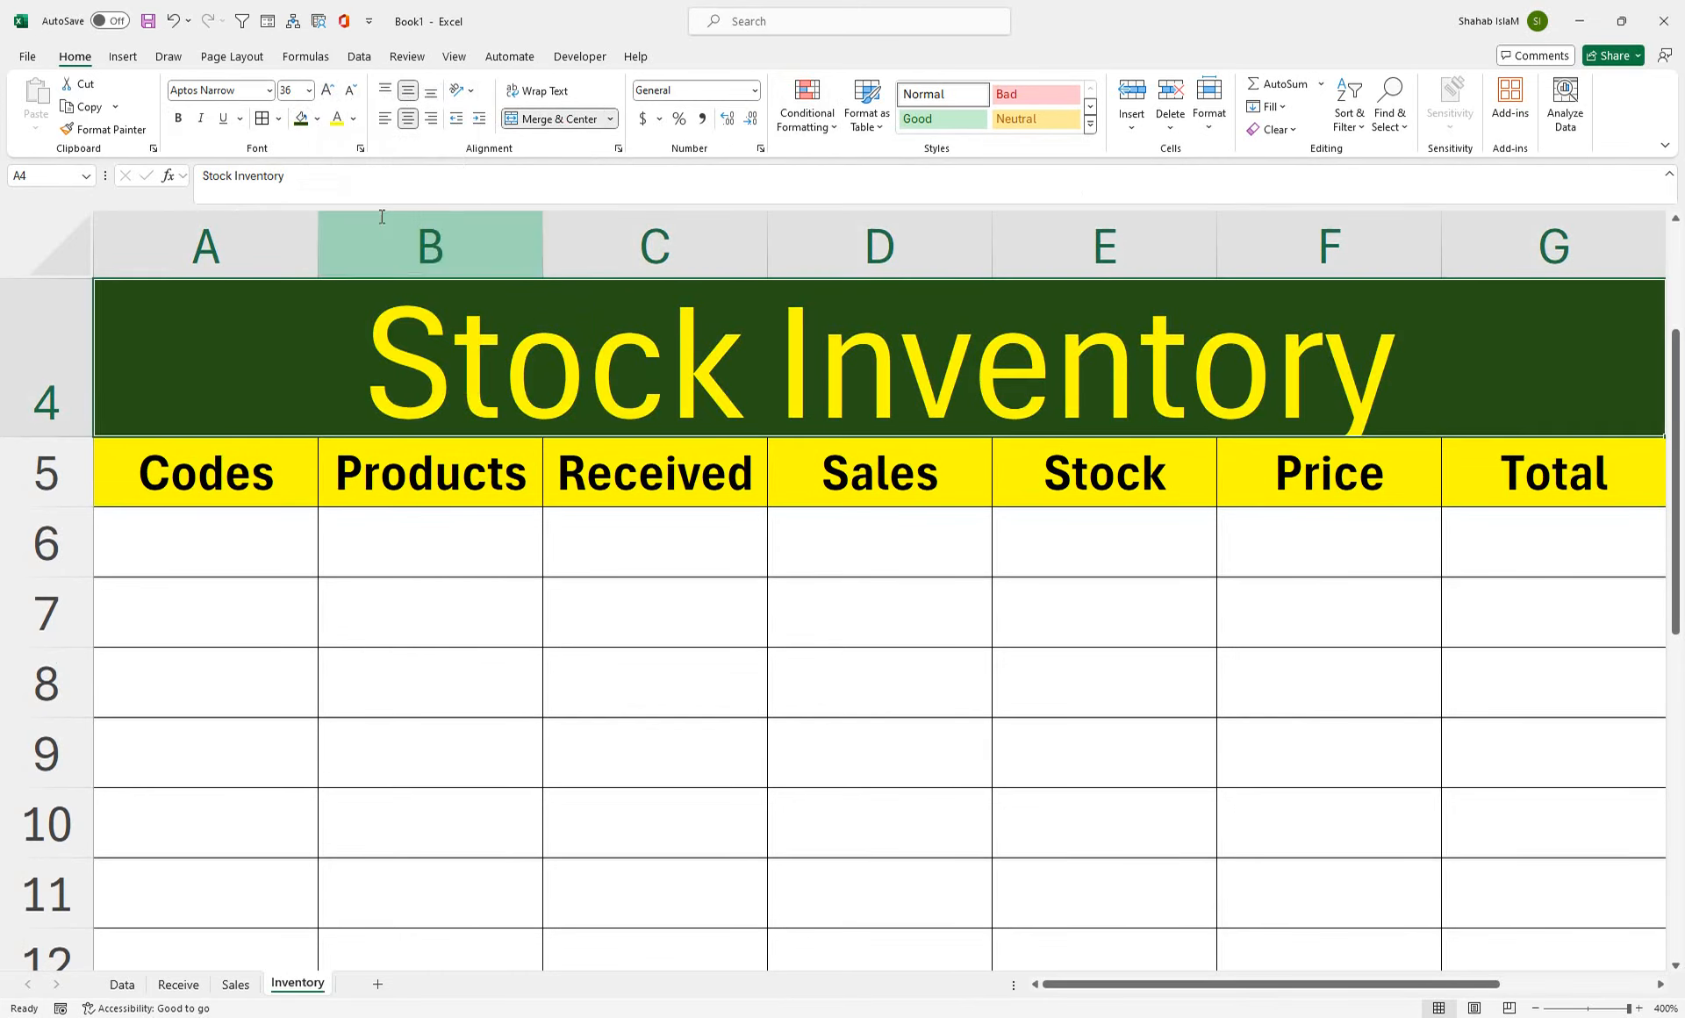
pyautogui.click(353, 118)
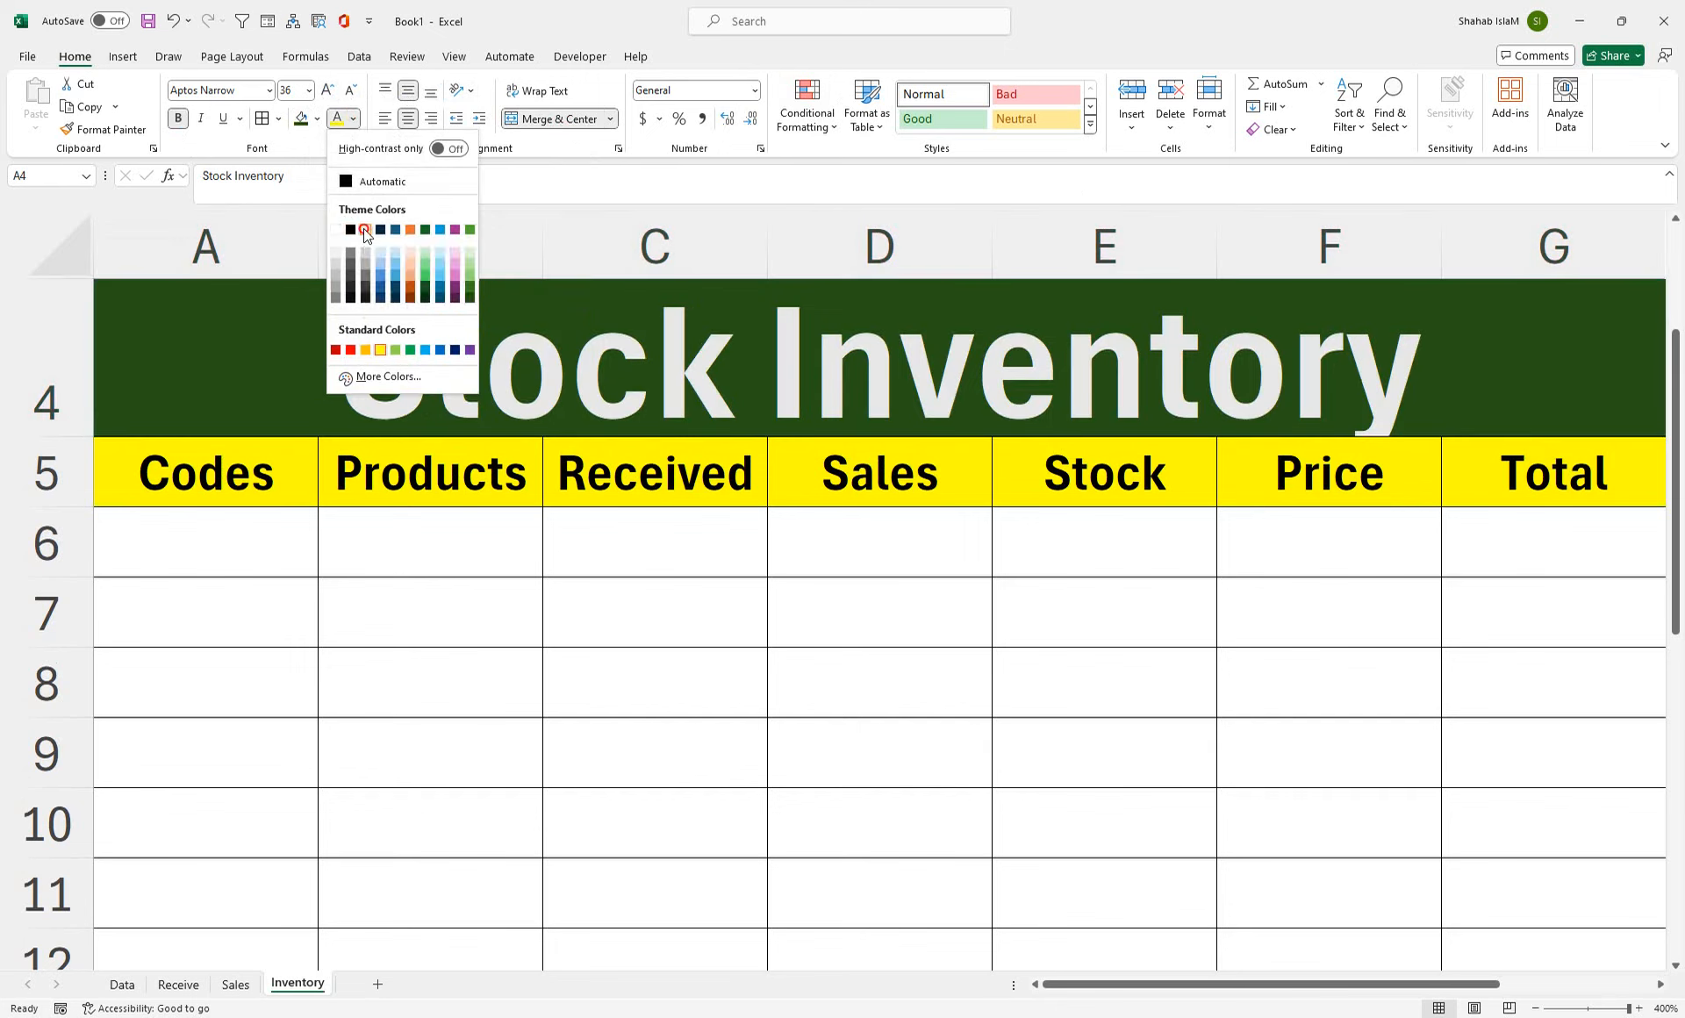
pyautogui.click(365, 230)
pyautogui.click(353, 119)
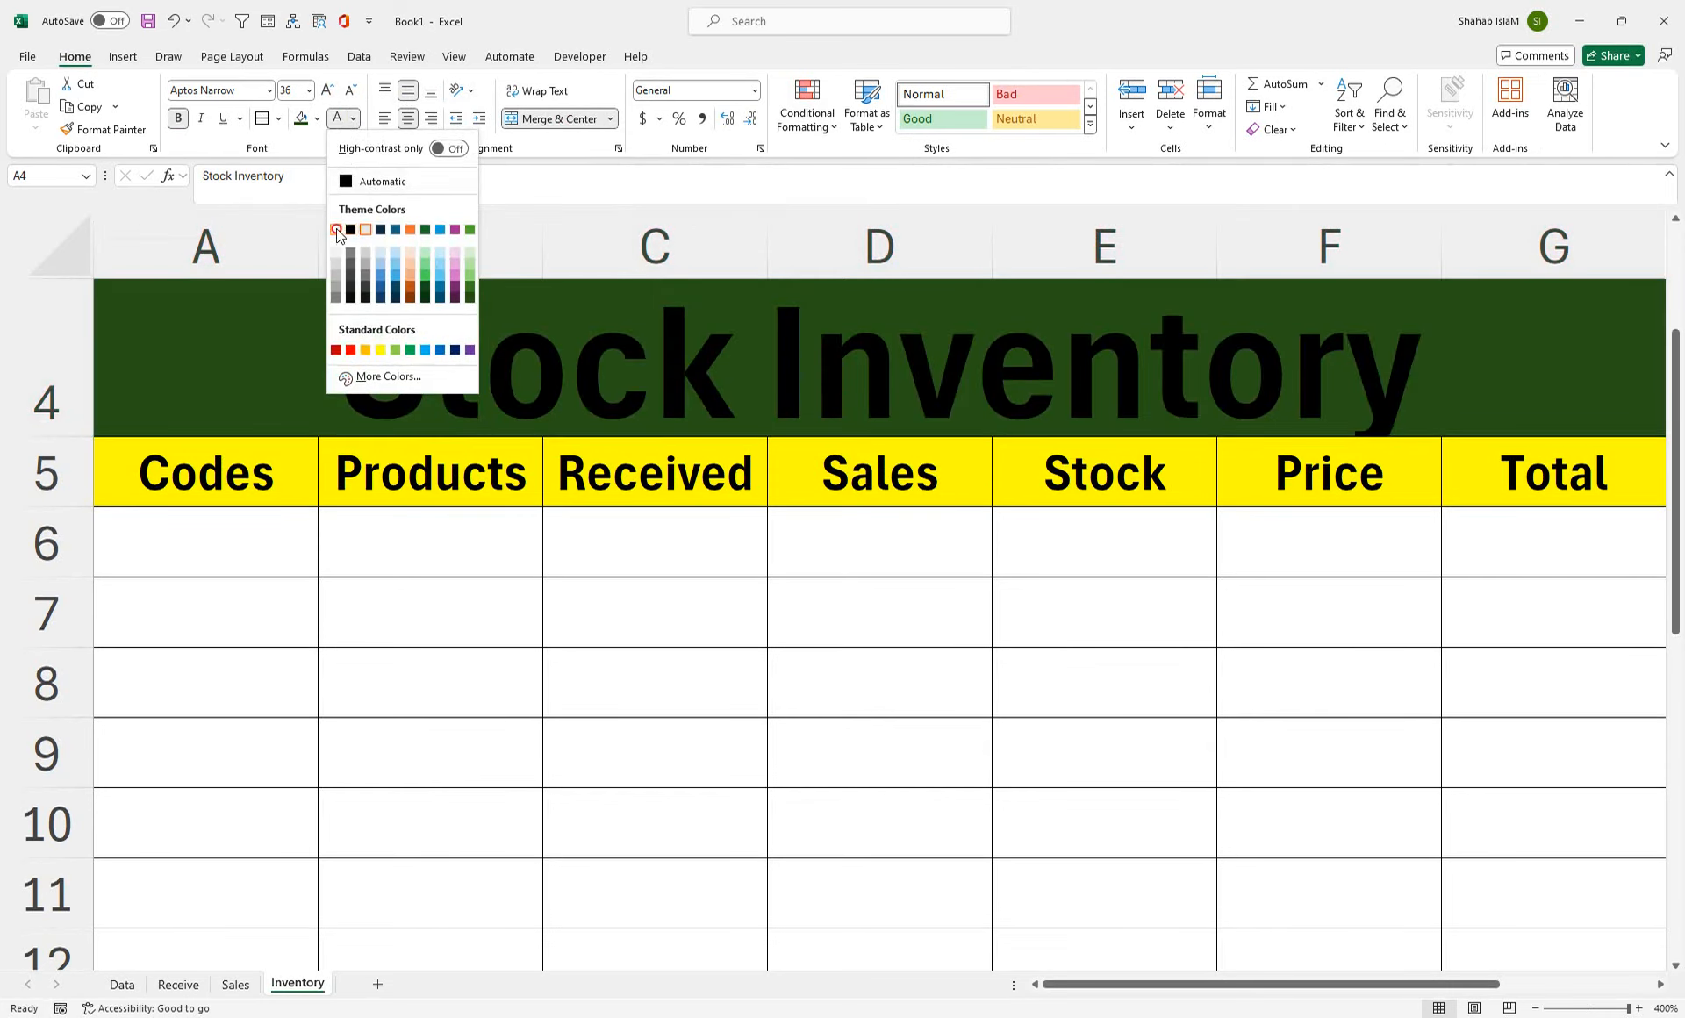
pyautogui.click(336, 230)
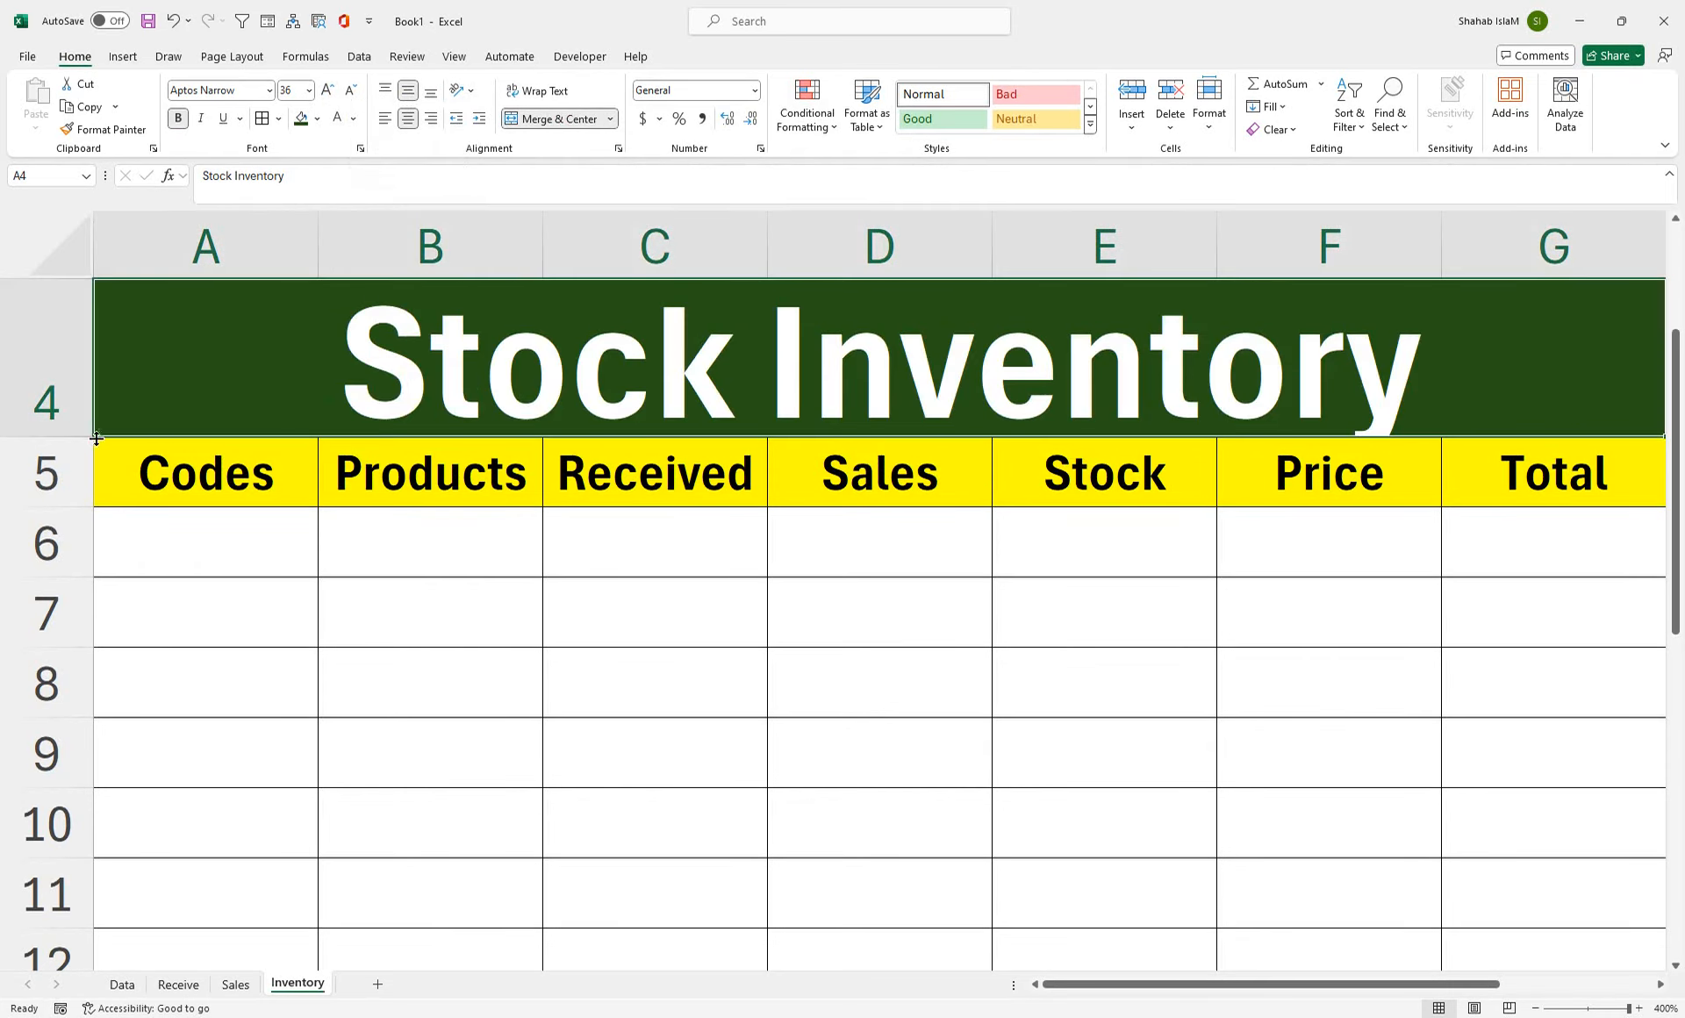
# - Increase the height of row 4 a little more to fit the enlarged title
pyautogui.moveTo(96, 437); pyautogui.dragTo(96, 461)
pyautogui.click(489, 677)
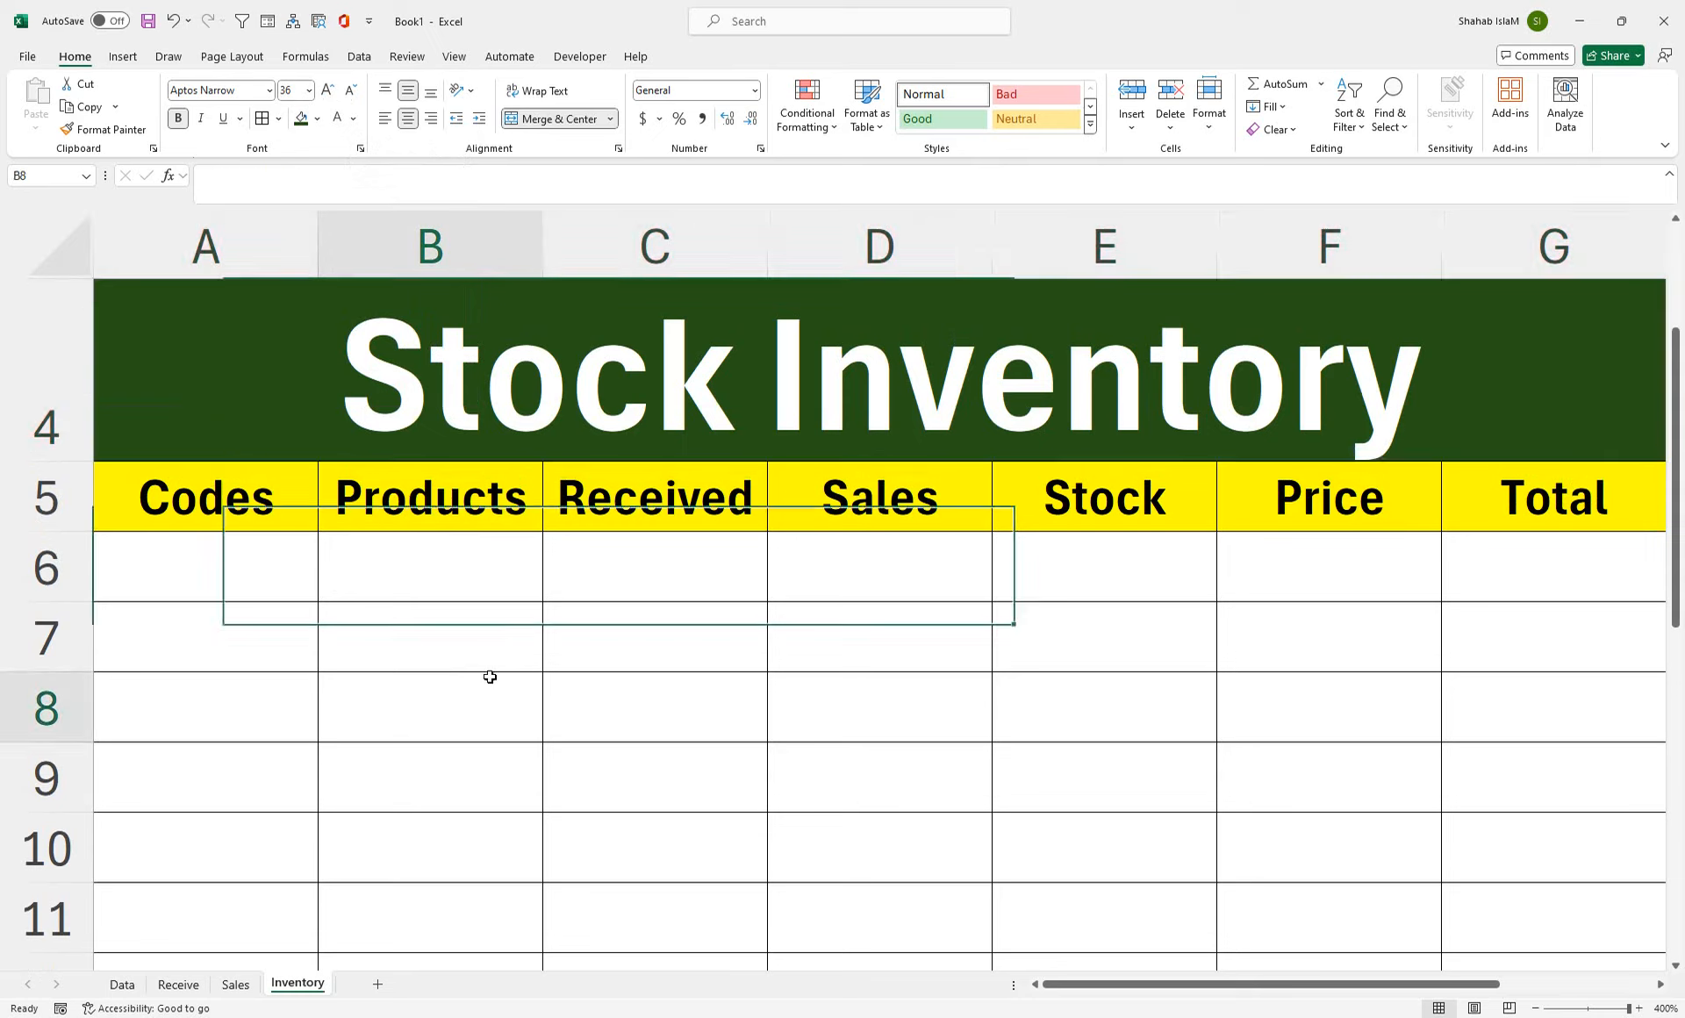
pyautogui.click(342, 589)
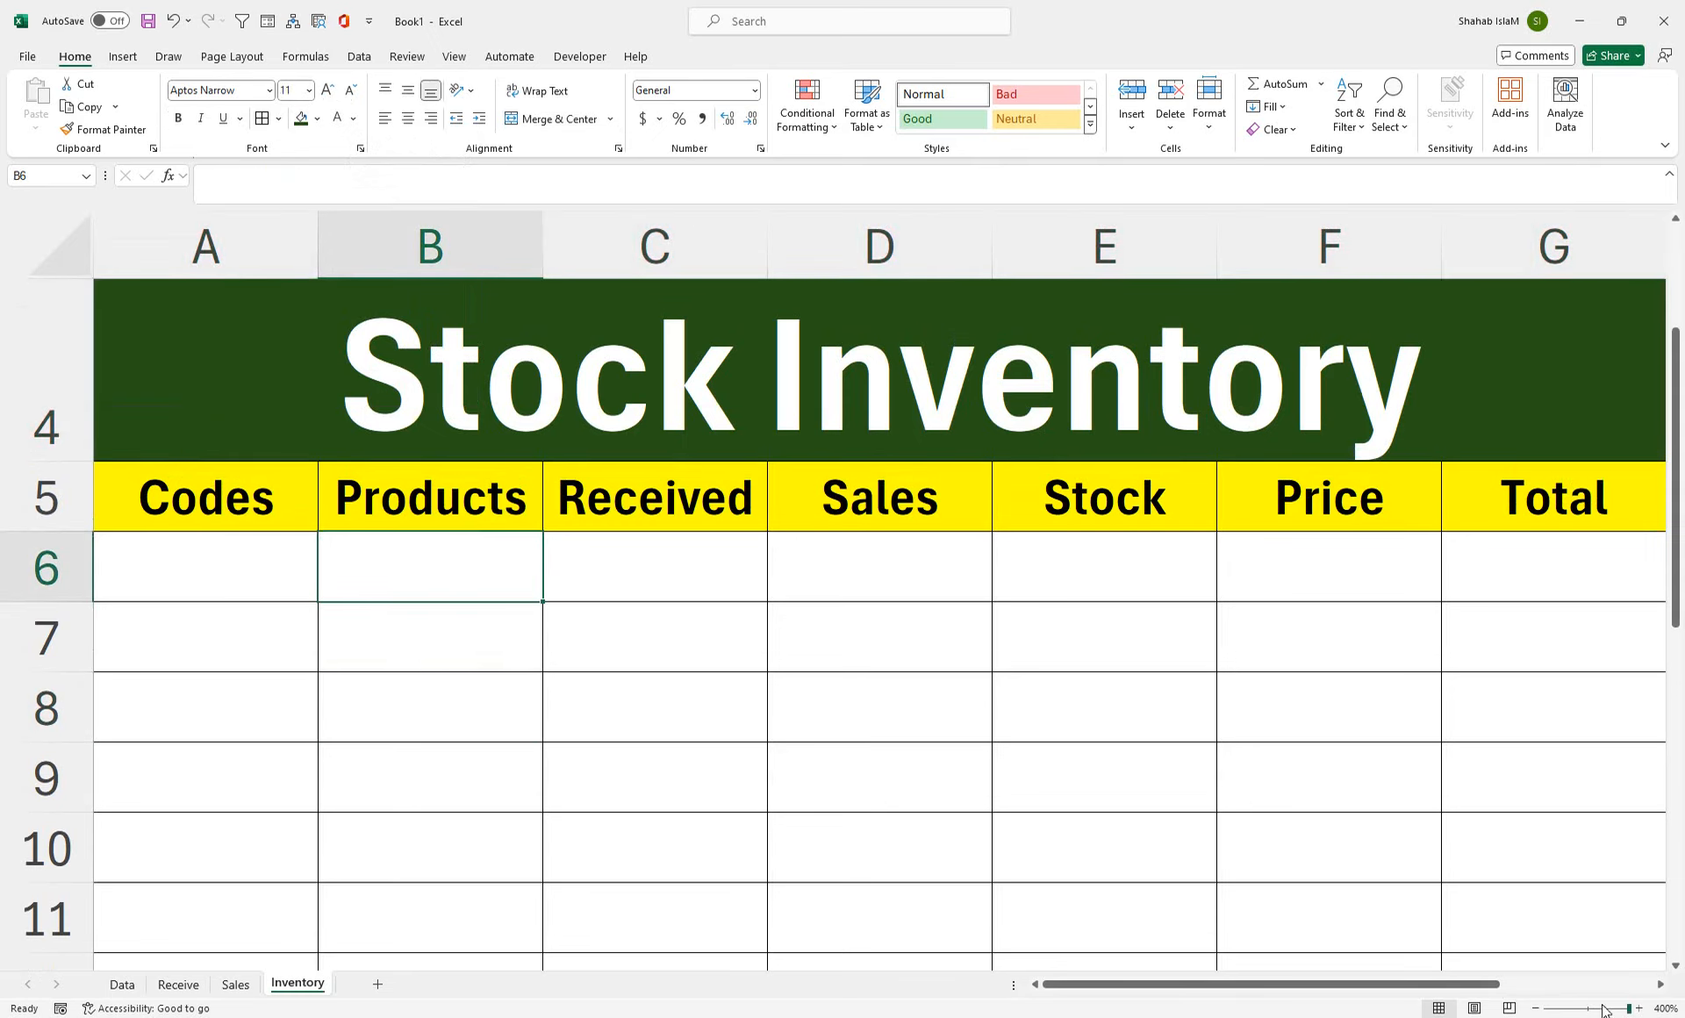
pyautogui.moveTo(1626, 1010); pyautogui.dragTo(1620, 1010)
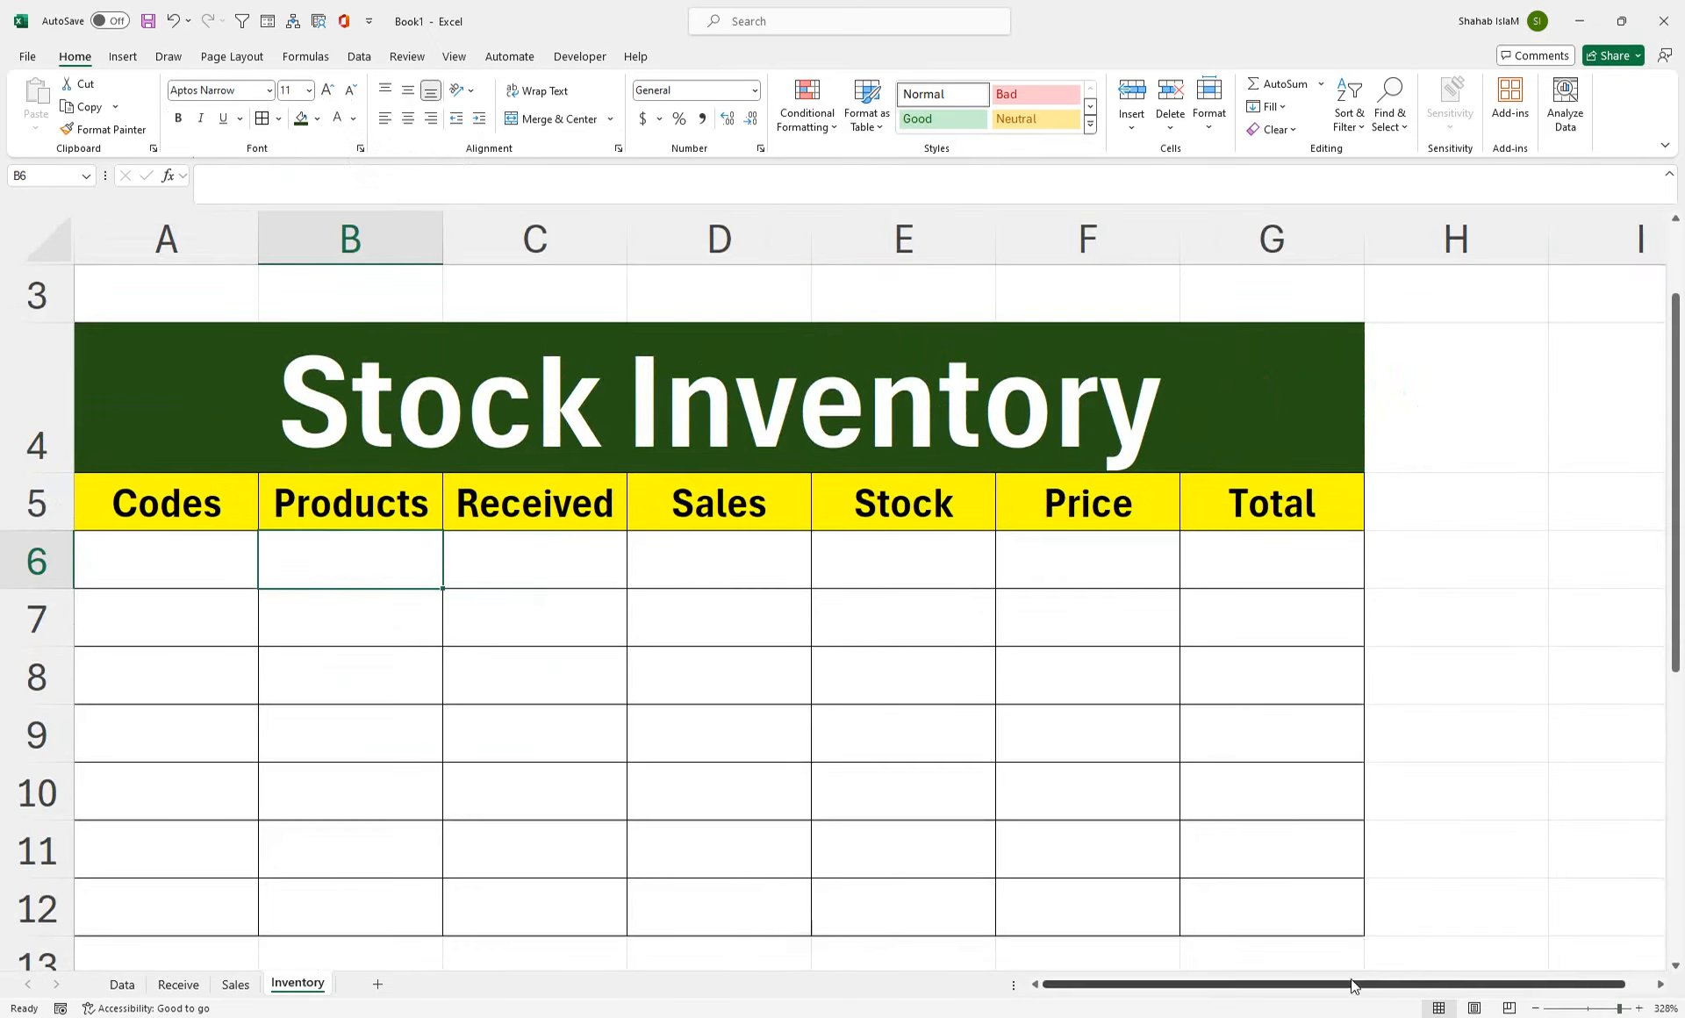
pyautogui.moveTo(956, 816); pyautogui.dragTo(106, 878)
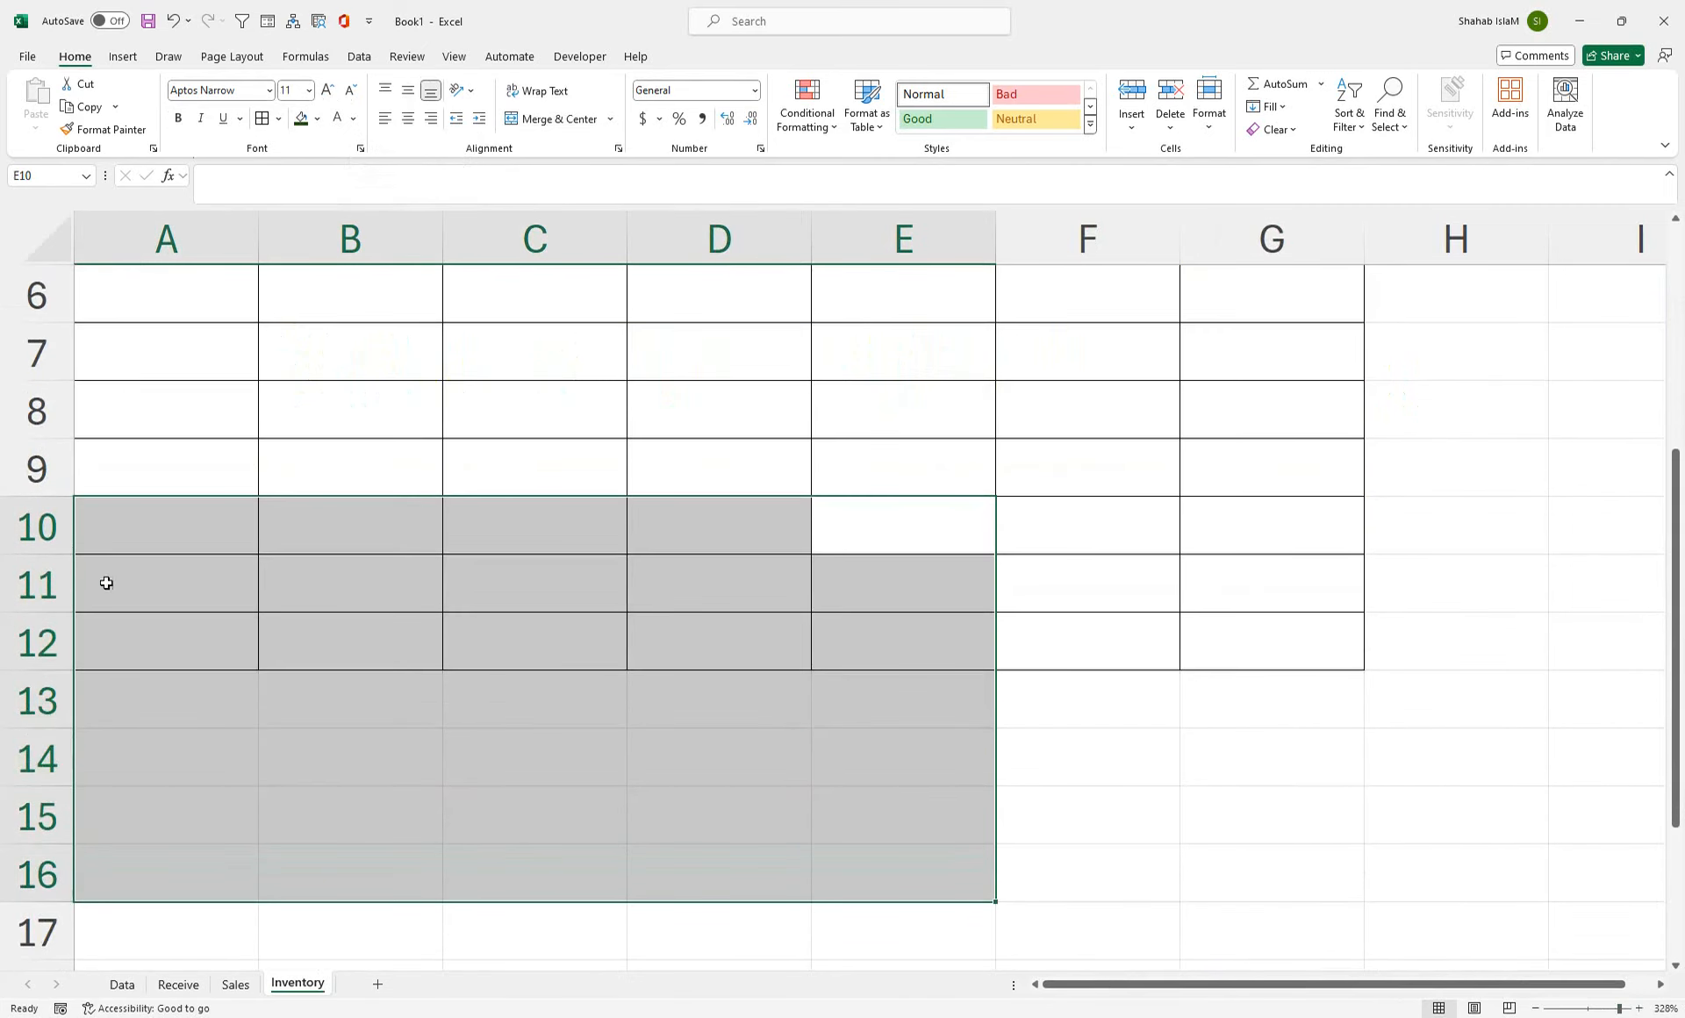
pyautogui.moveTo(138, 358); pyautogui.dragTo(4, 188)
pyautogui.click(216, 720)
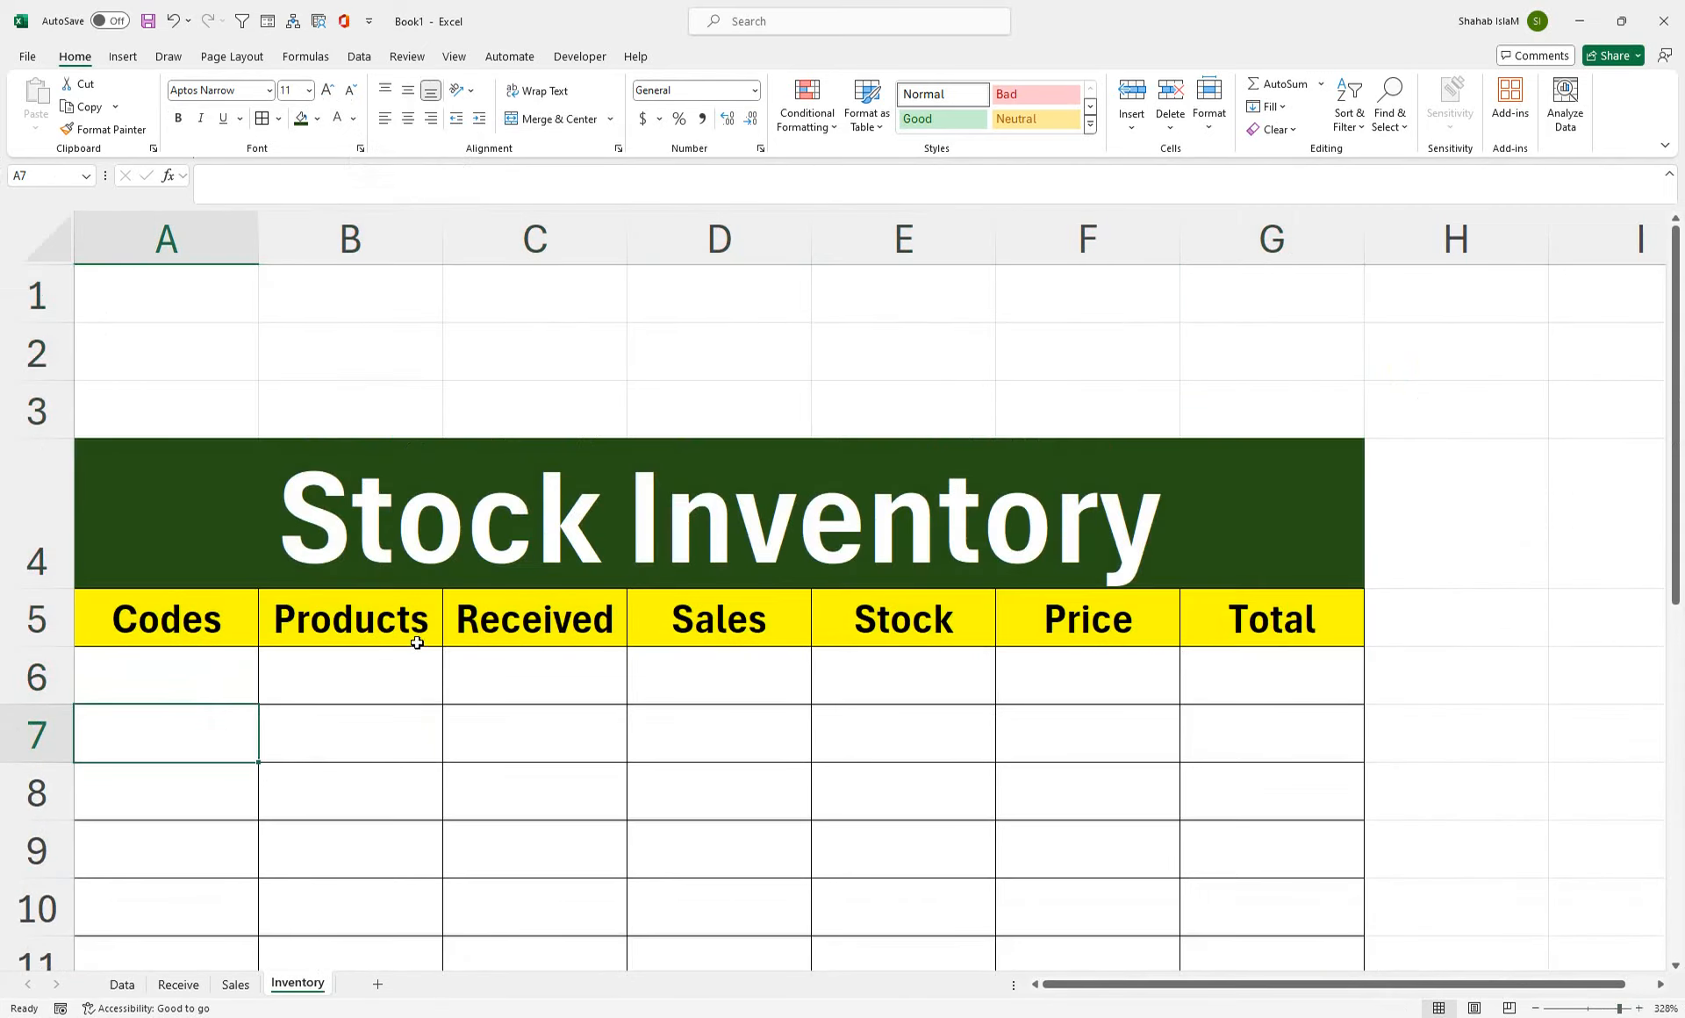
# - Delete the three empty rows 1 to 3 above the Stock Inventory title
pyautogui.moveTo(571, 619); pyautogui.dragTo(40, 458)
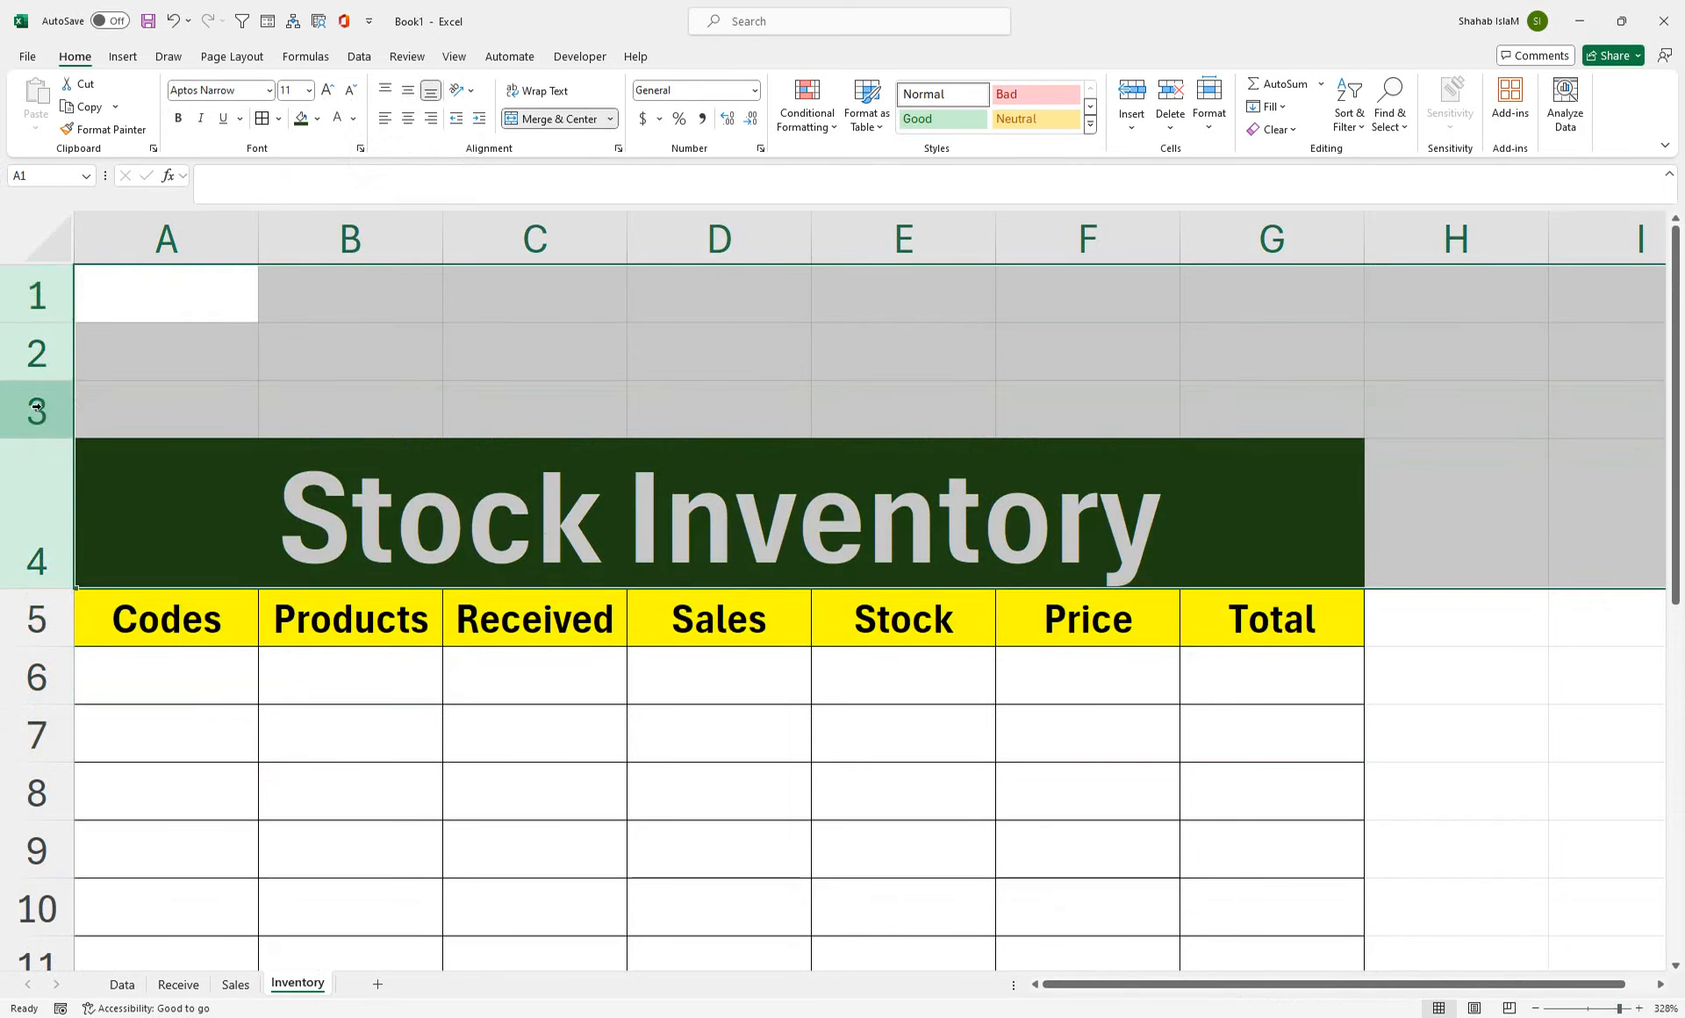
pyautogui.rightClick(44, 402)
pyautogui.click(30, 289)
pyautogui.moveTo(30, 286); pyautogui.dragTo(37, 408)
pyautogui.rightClick(37, 411)
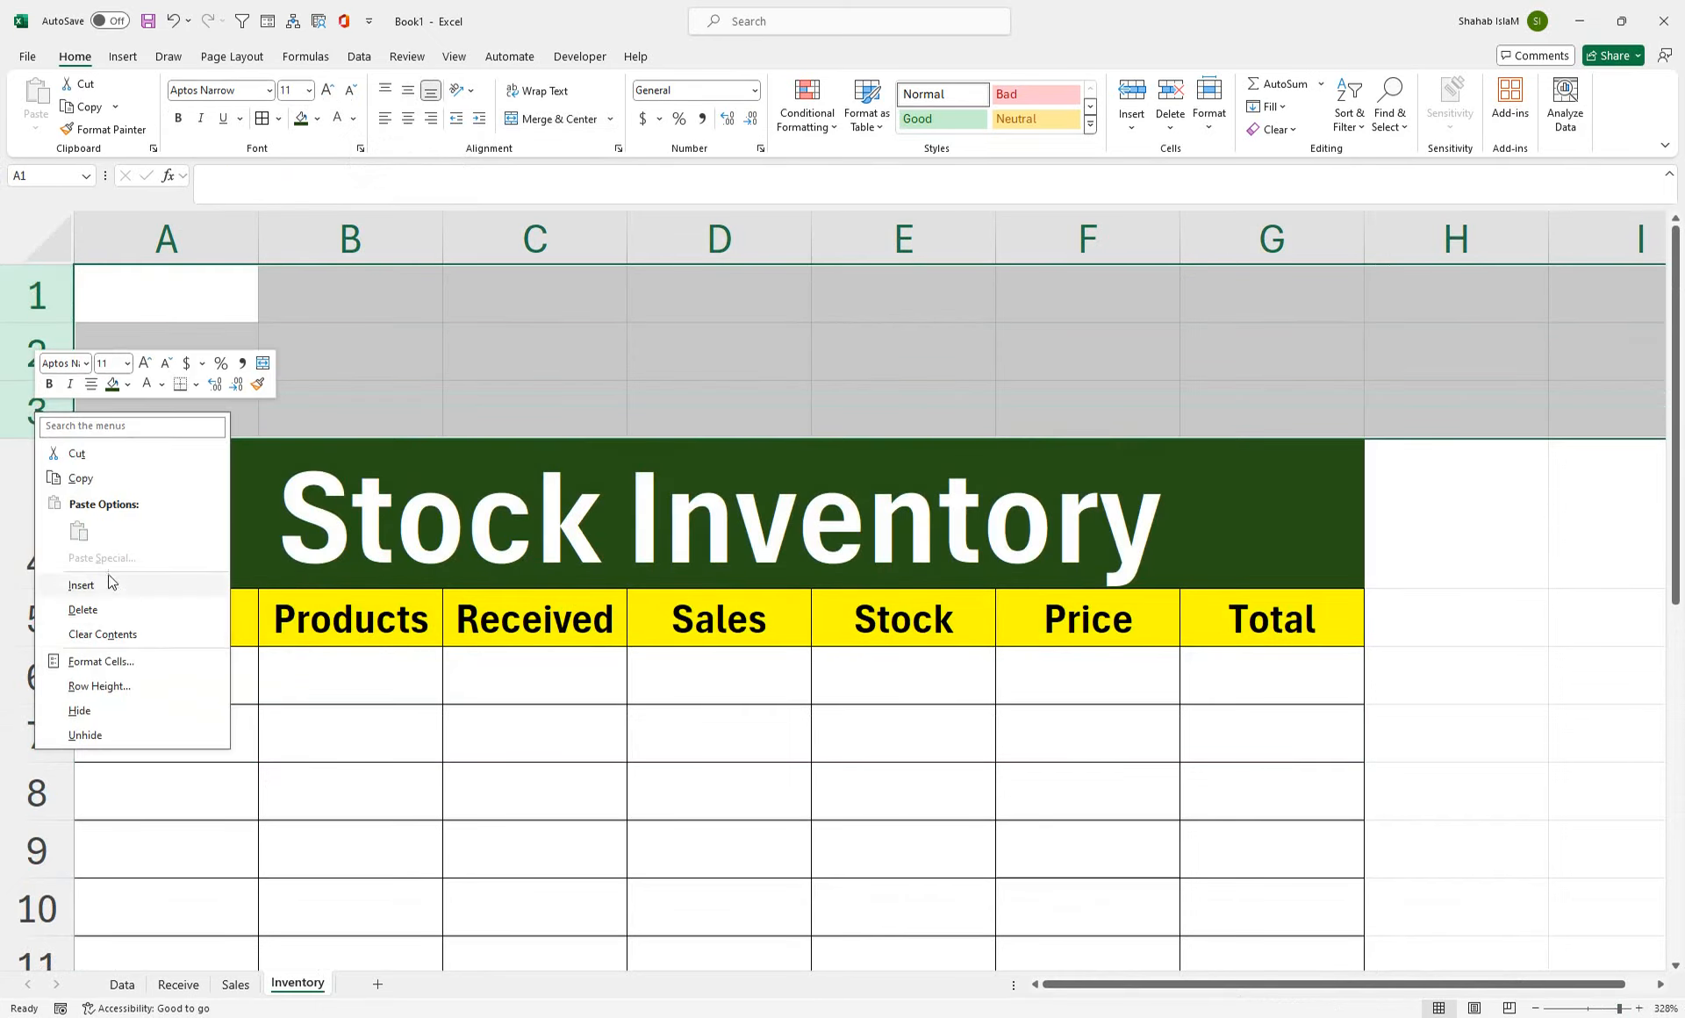
pyautogui.click(106, 612)
# - Enter the formula =Data!I4 in A3 to link the first product code from the Data sheet
pyautogui.click(214, 504)
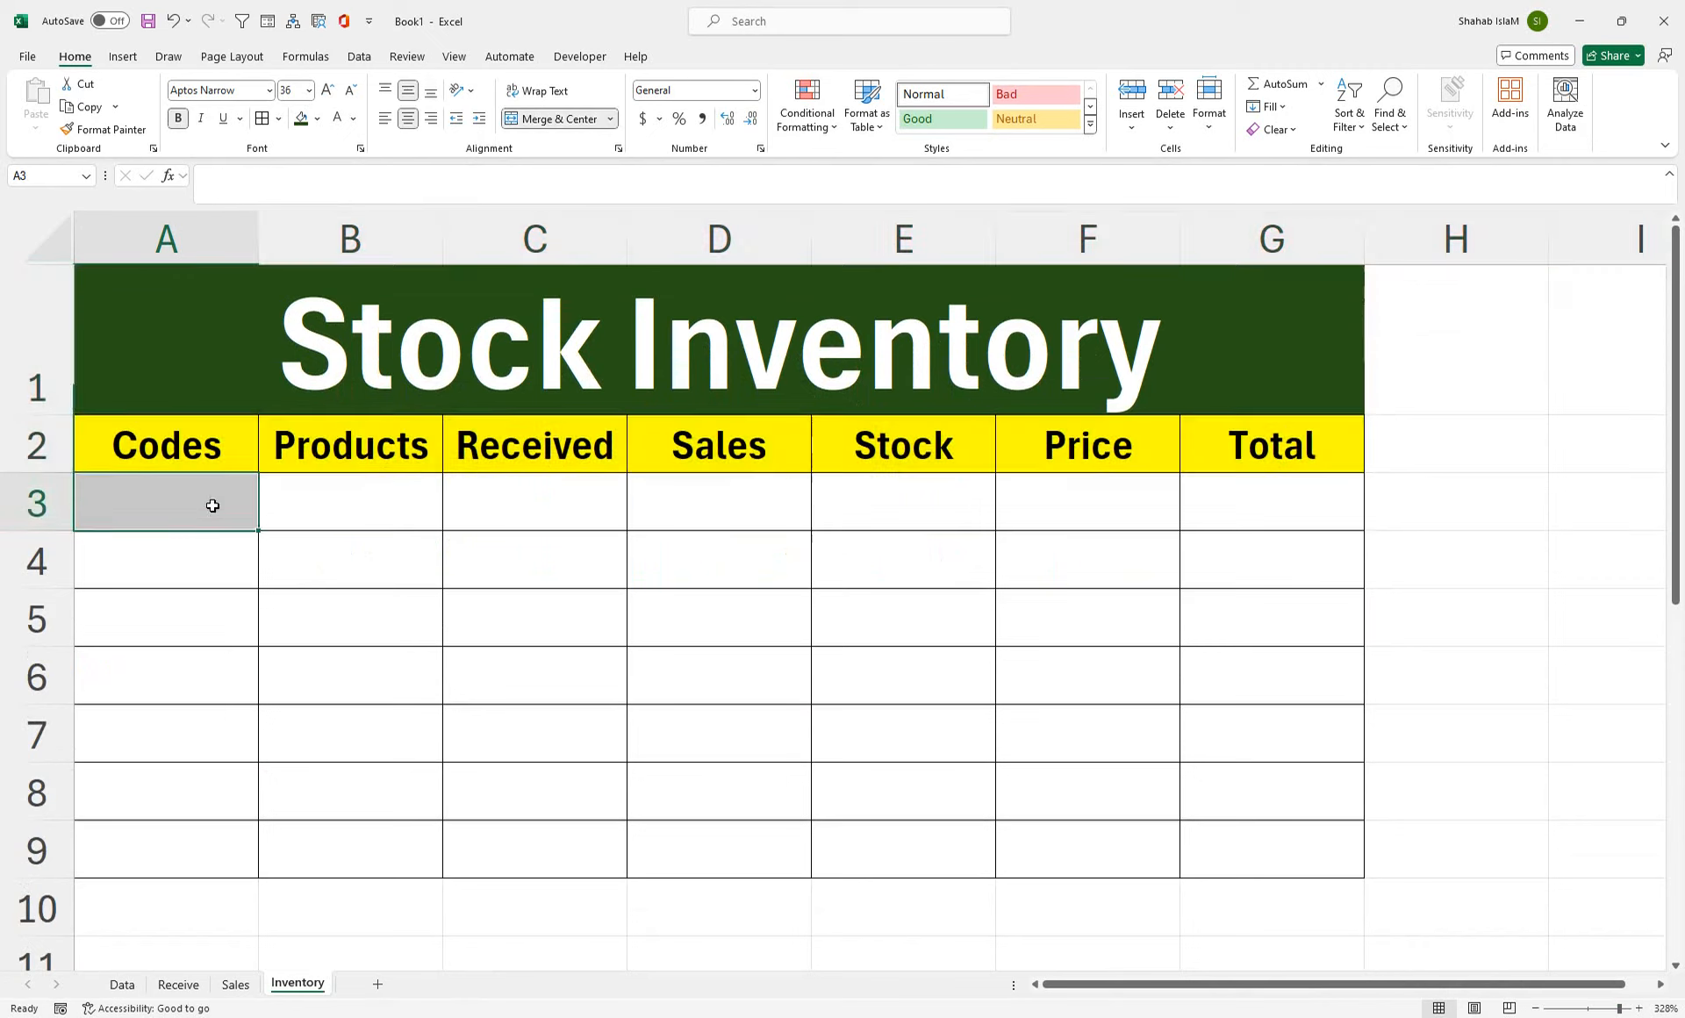
pyautogui.write('=')
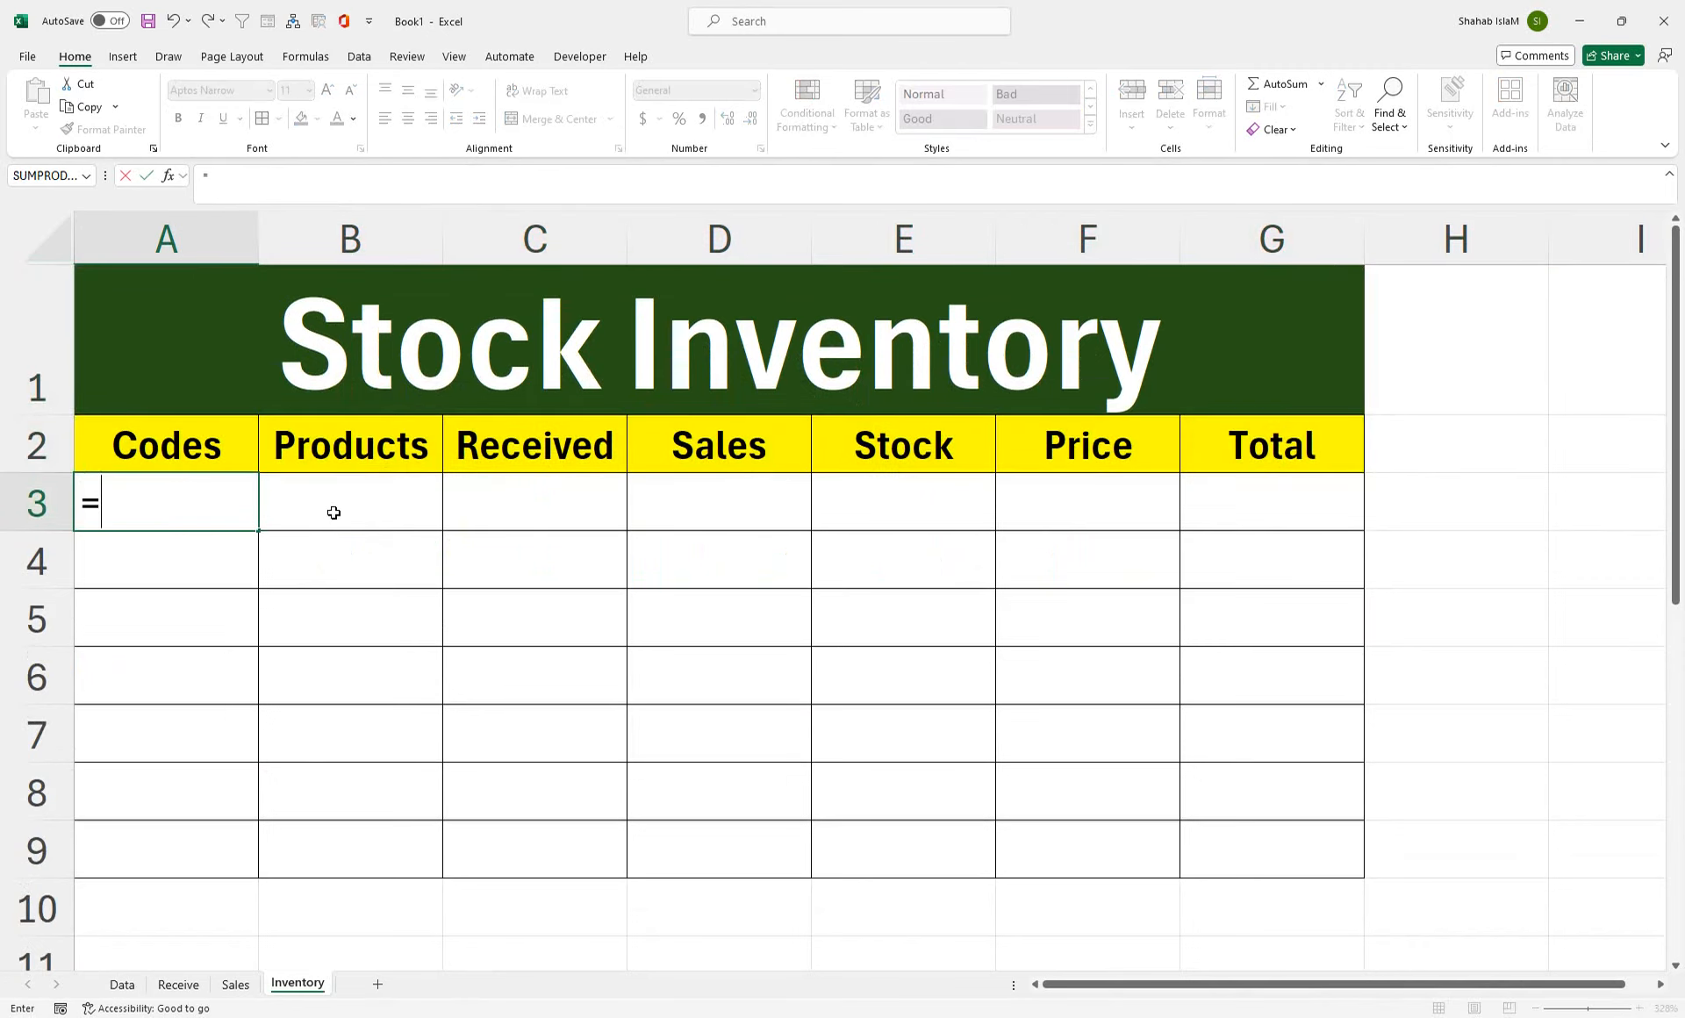
pyautogui.click(122, 984)
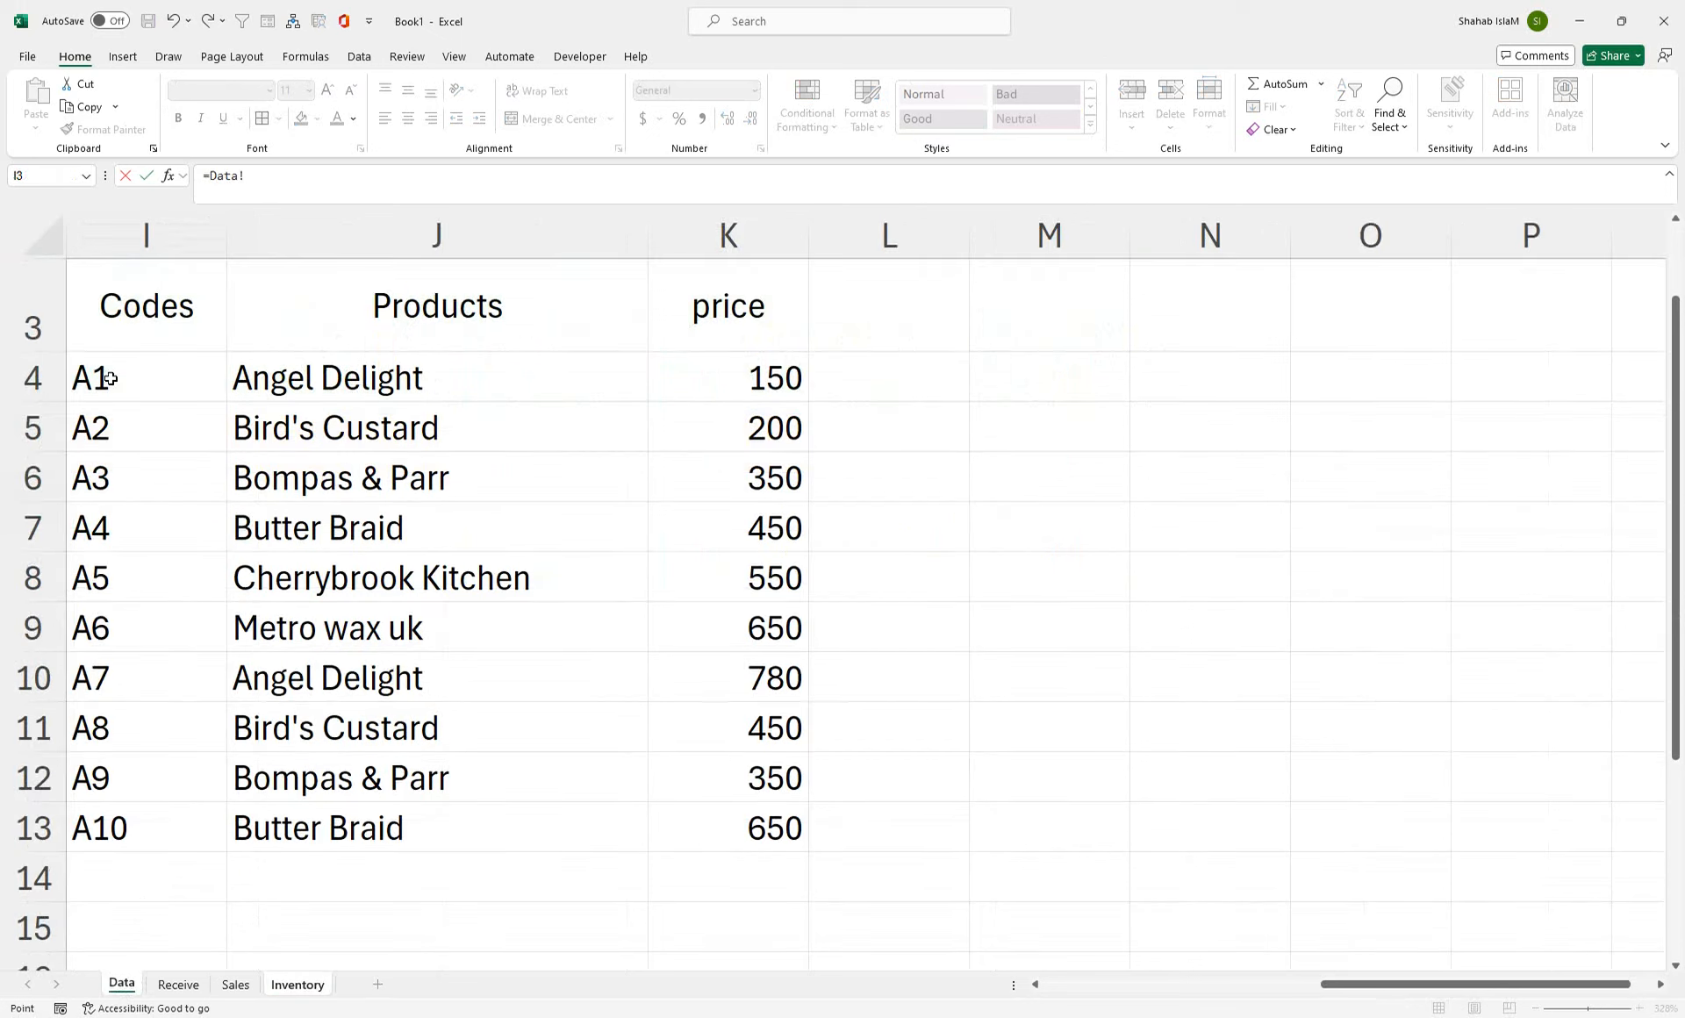
pyautogui.click(112, 344)
pyautogui.click(114, 367)
pyautogui.press('Return')
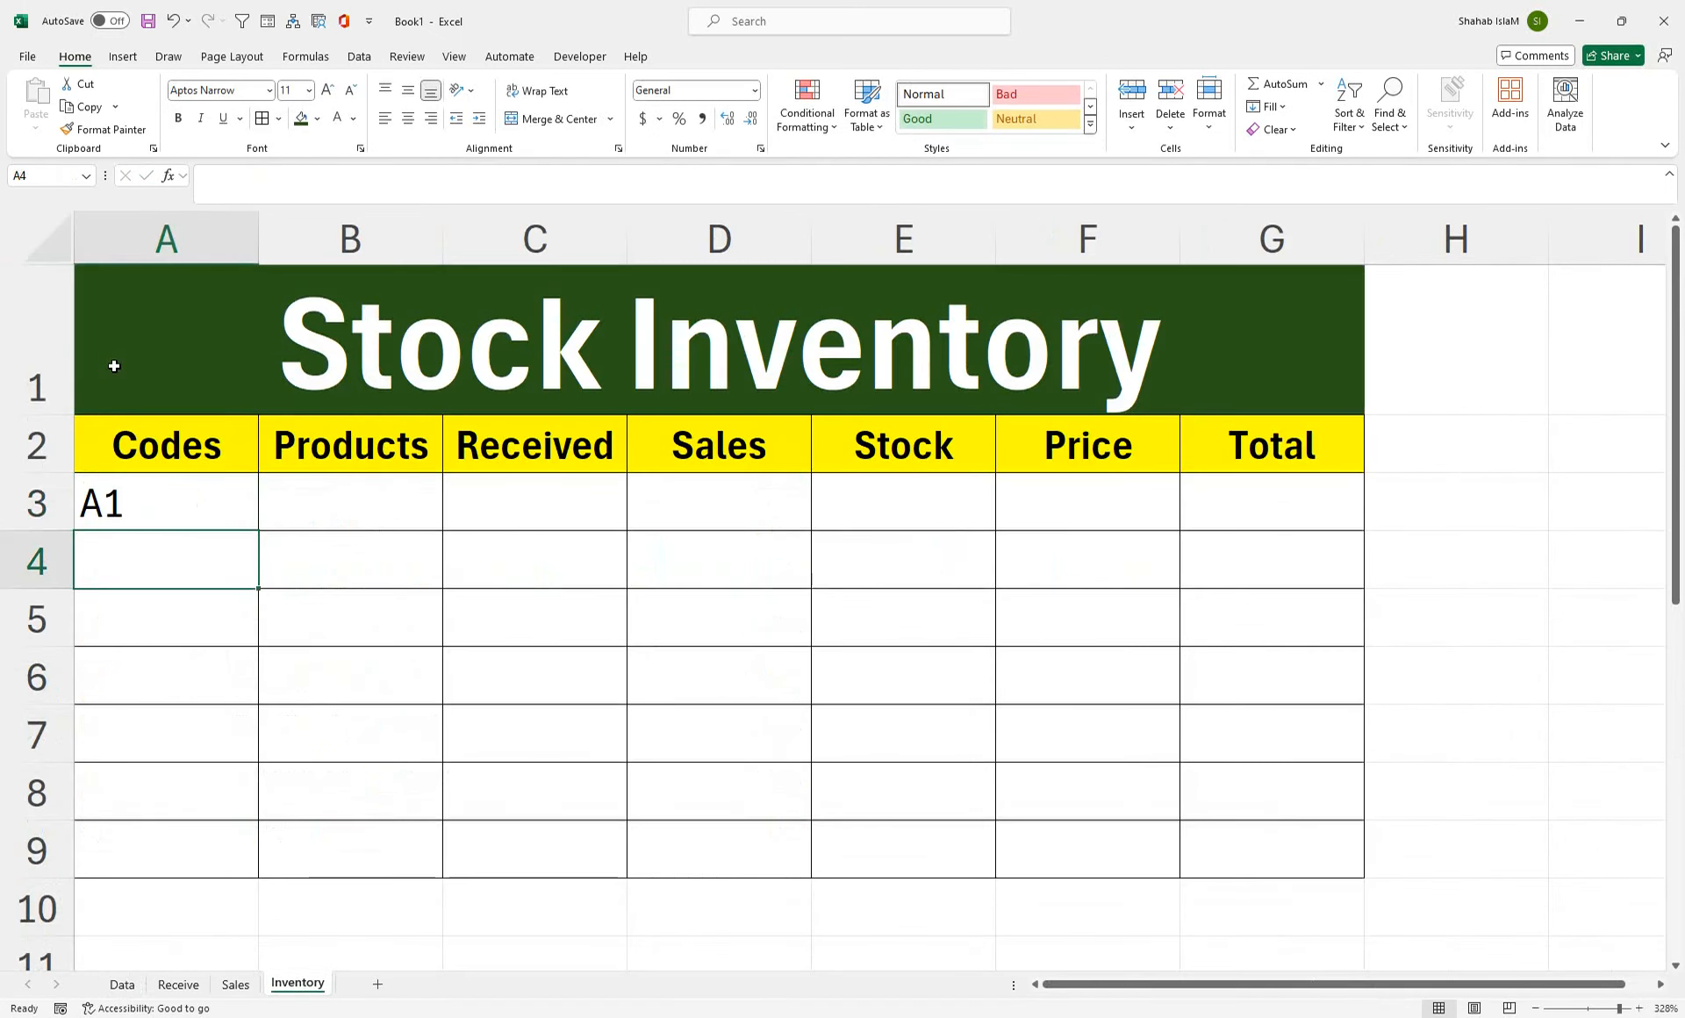
# - Fill the code formula in A3 down through A12 on the Inventory sheet
pyautogui.click(177, 518)
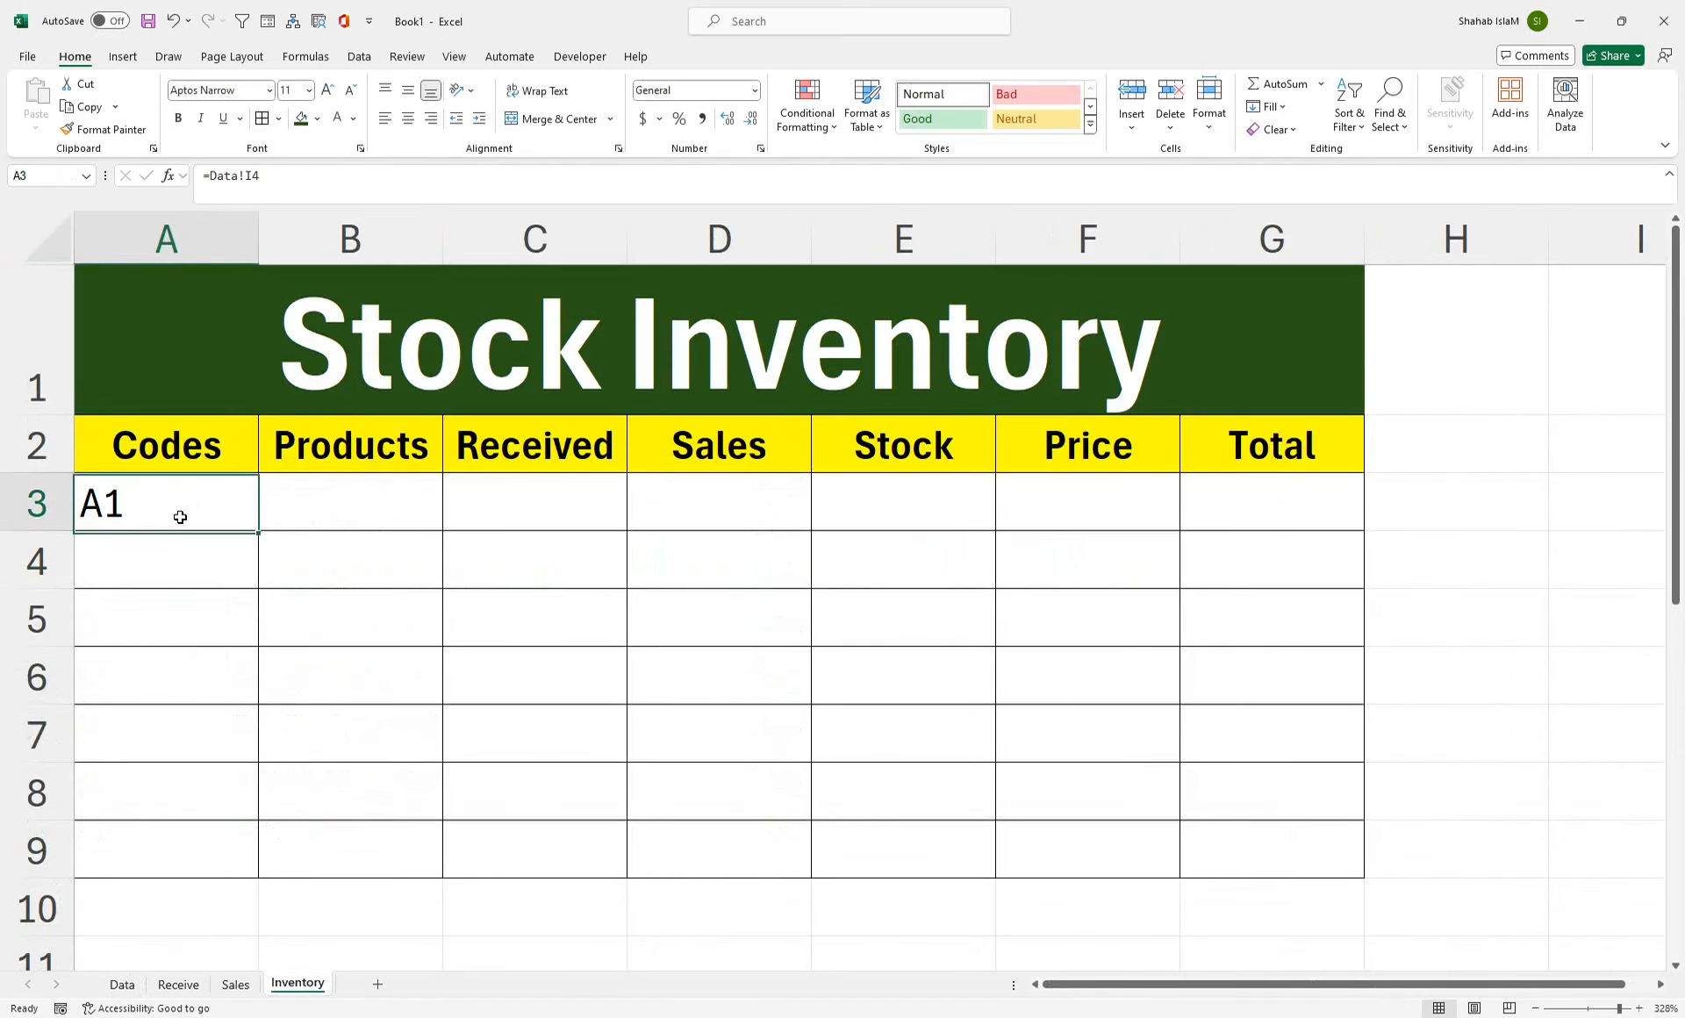
pyautogui.click(128, 986)
pyautogui.click(289, 984)
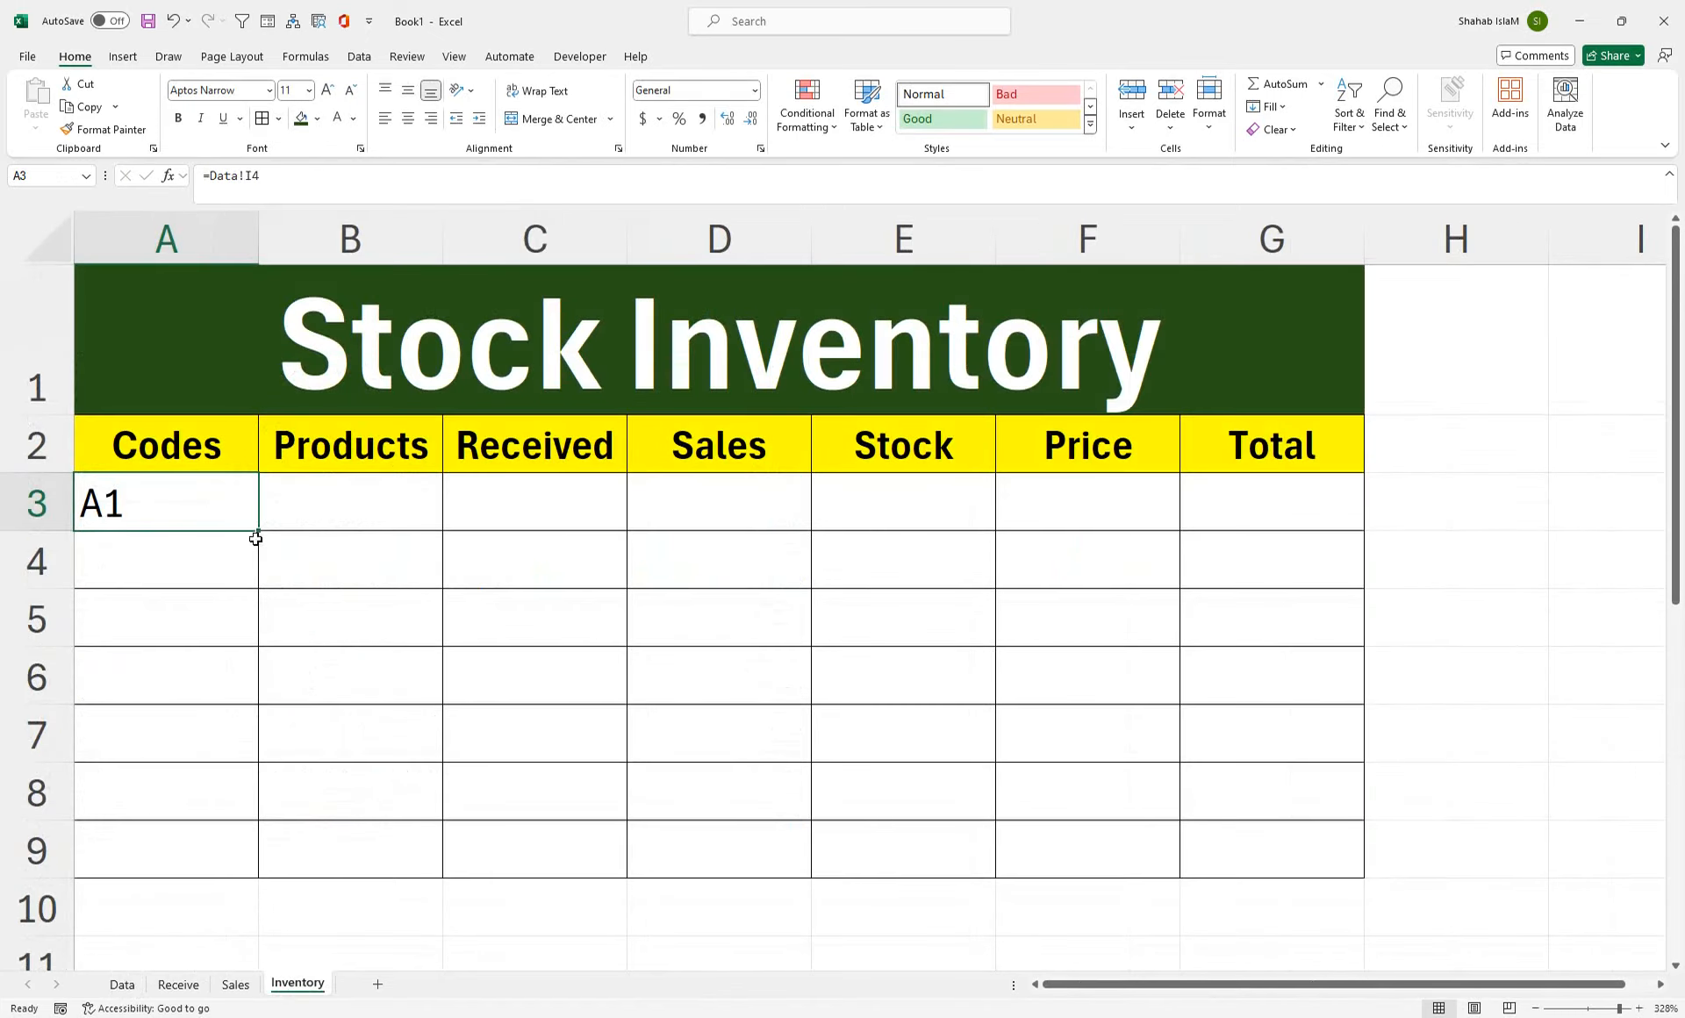
pyautogui.moveTo(261, 533); pyautogui.dragTo(250, 886)
# - Apply all borders to the range A3:G12 and center its contents
pyautogui.moveTo(1298, 334); pyautogui.dragTo(5, 915)
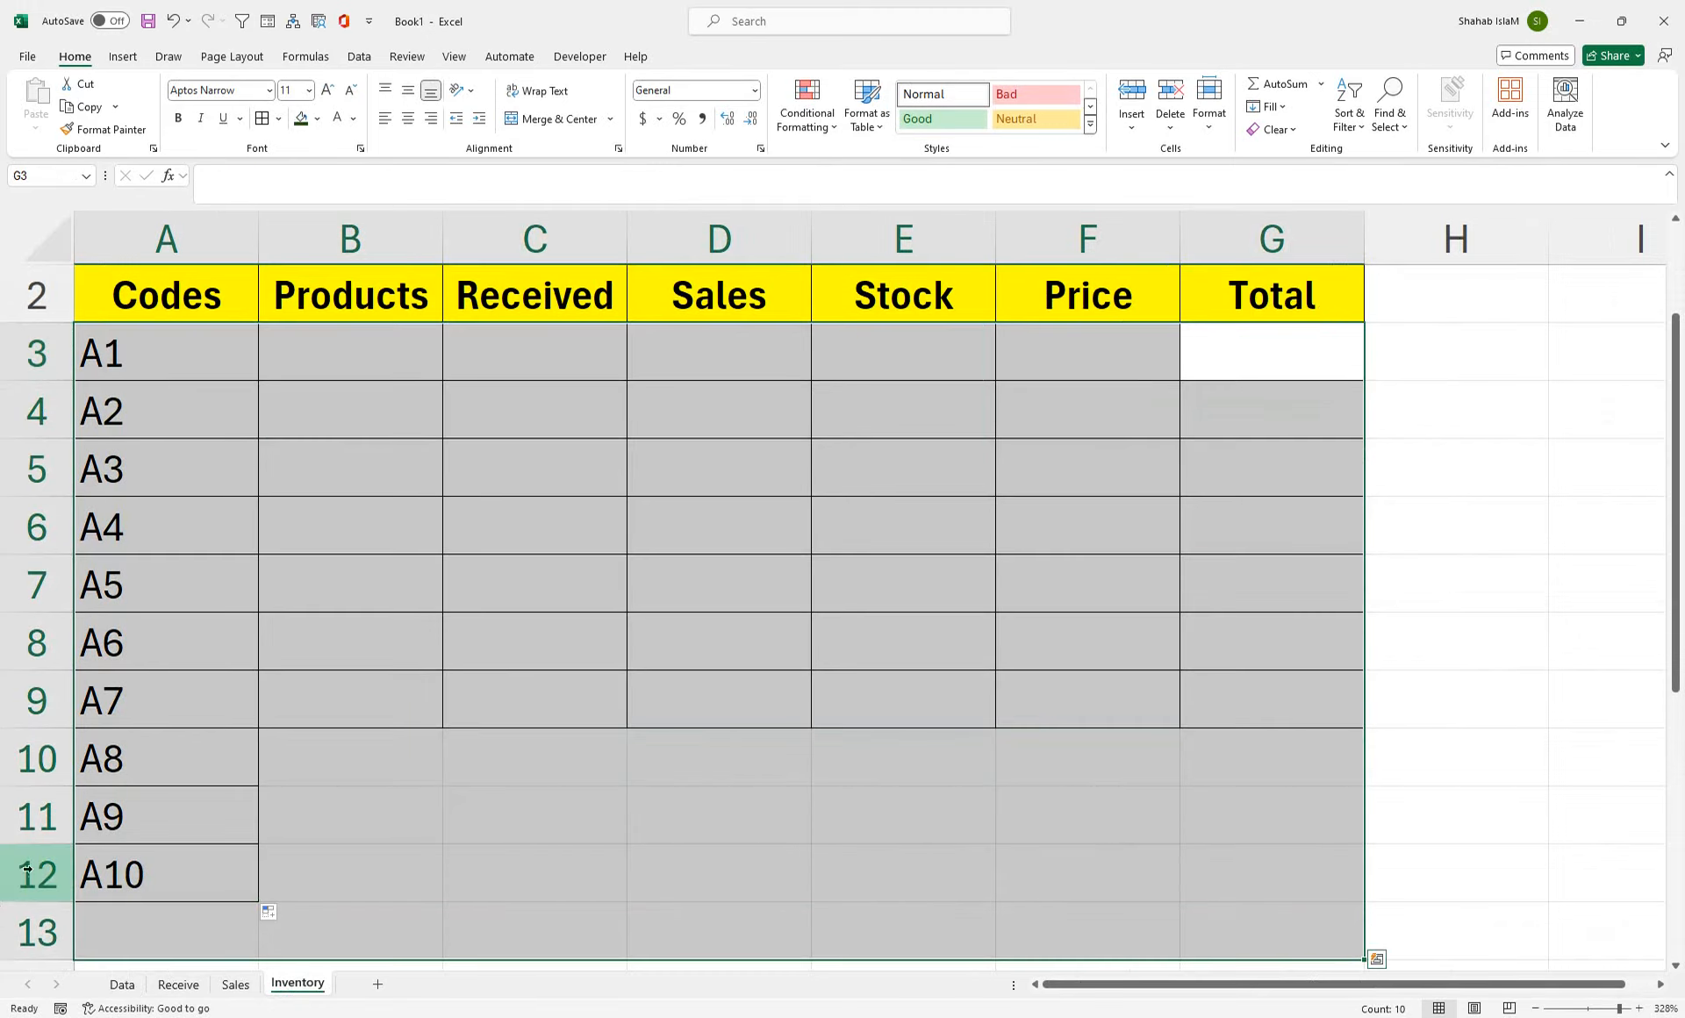
pyautogui.moveTo(118, 880); pyautogui.dragTo(1204, 377)
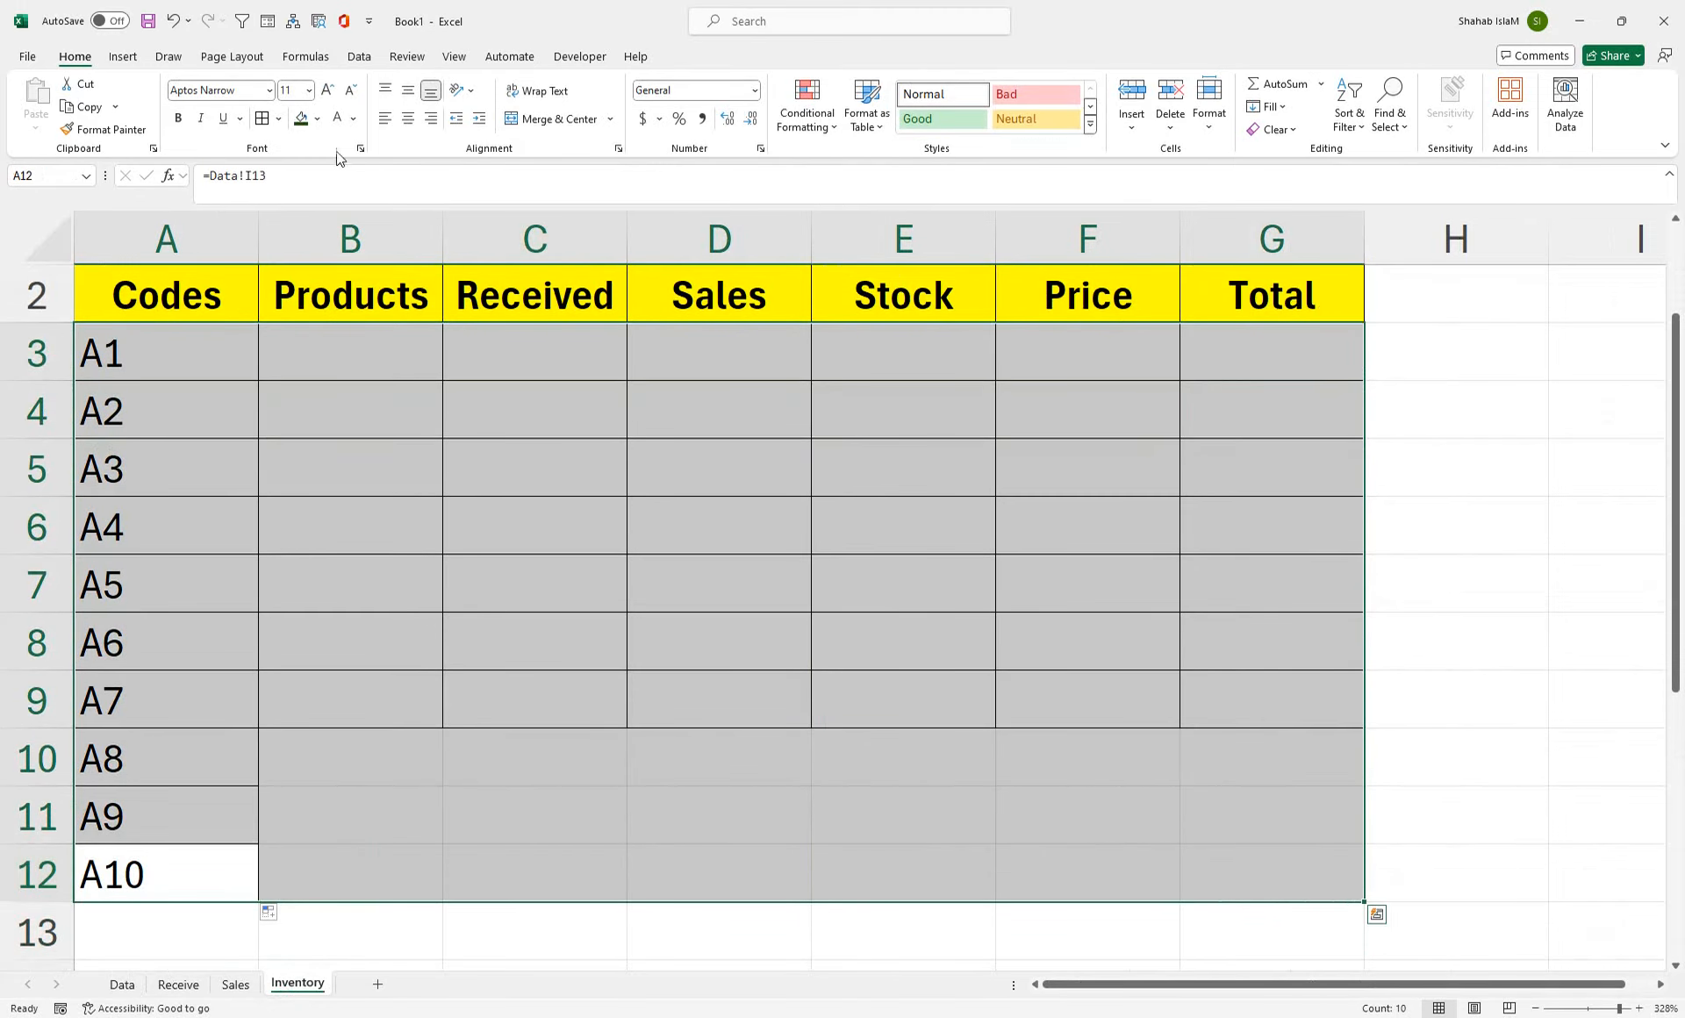
pyautogui.click(262, 125)
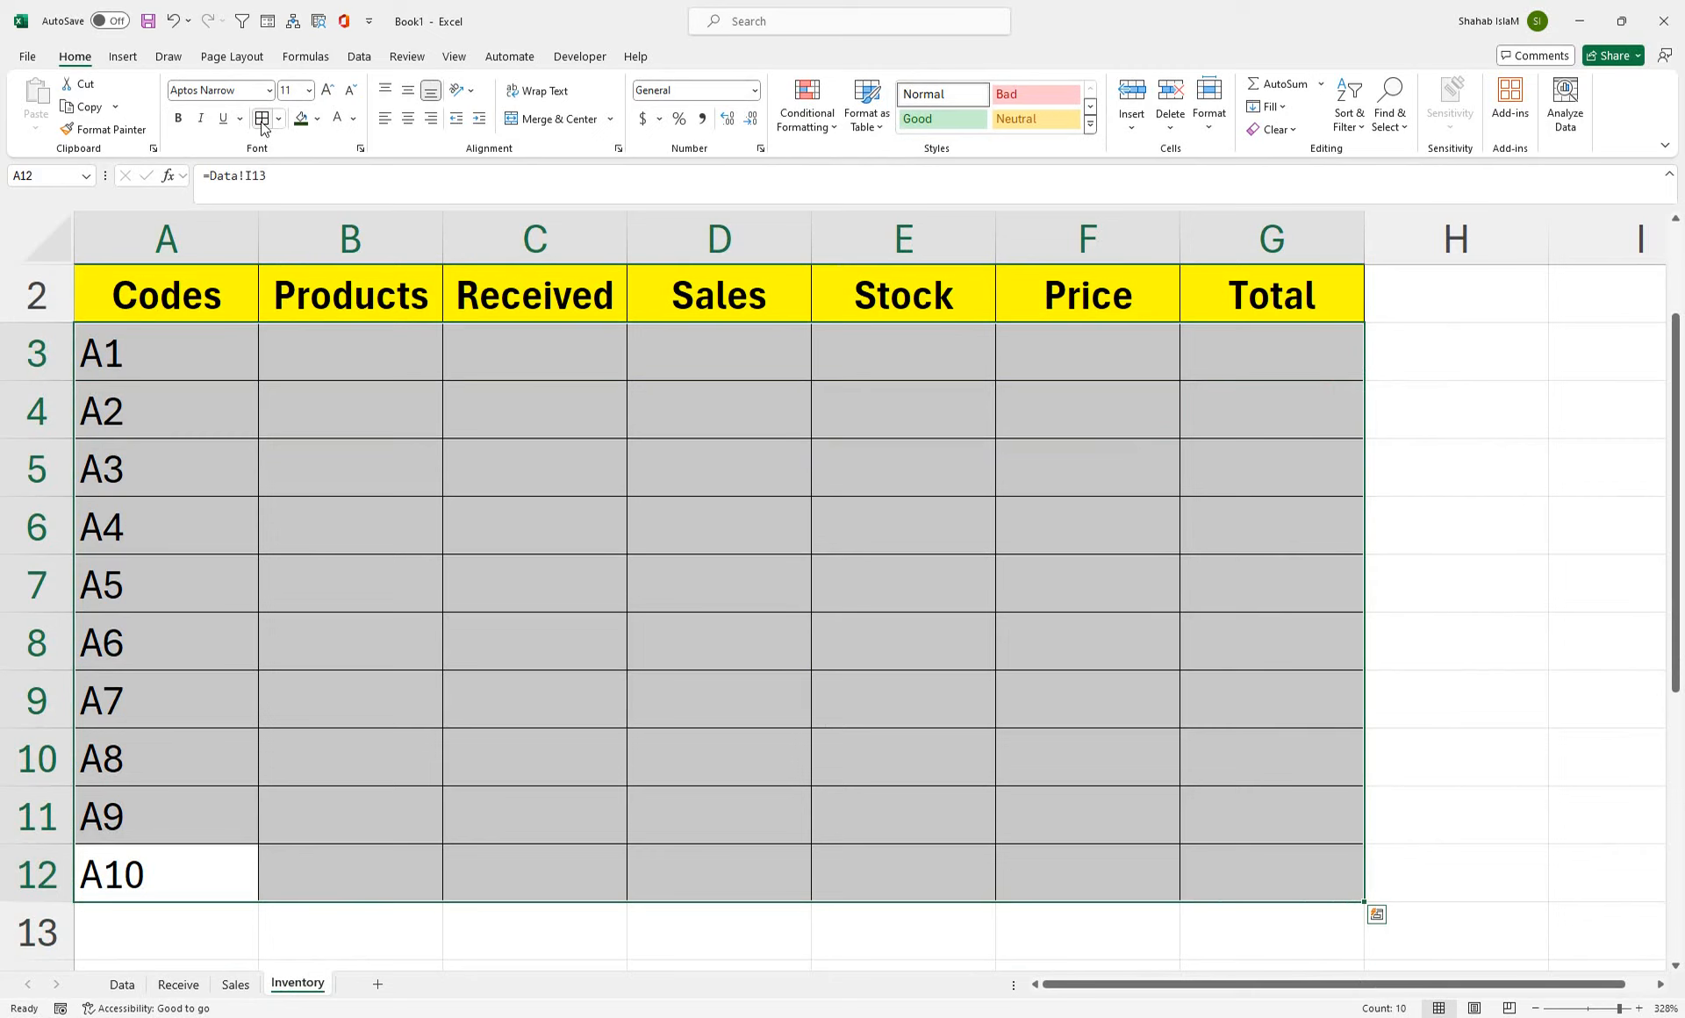
pyautogui.click(408, 118)
pyautogui.moveTo(512, 481); pyautogui.dragTo(484, 208)
pyautogui.click(358, 545)
# - Group the Receive and Sales sheets and give their header row A3:E3 a dark green fill with white text
pyautogui.click(180, 985)
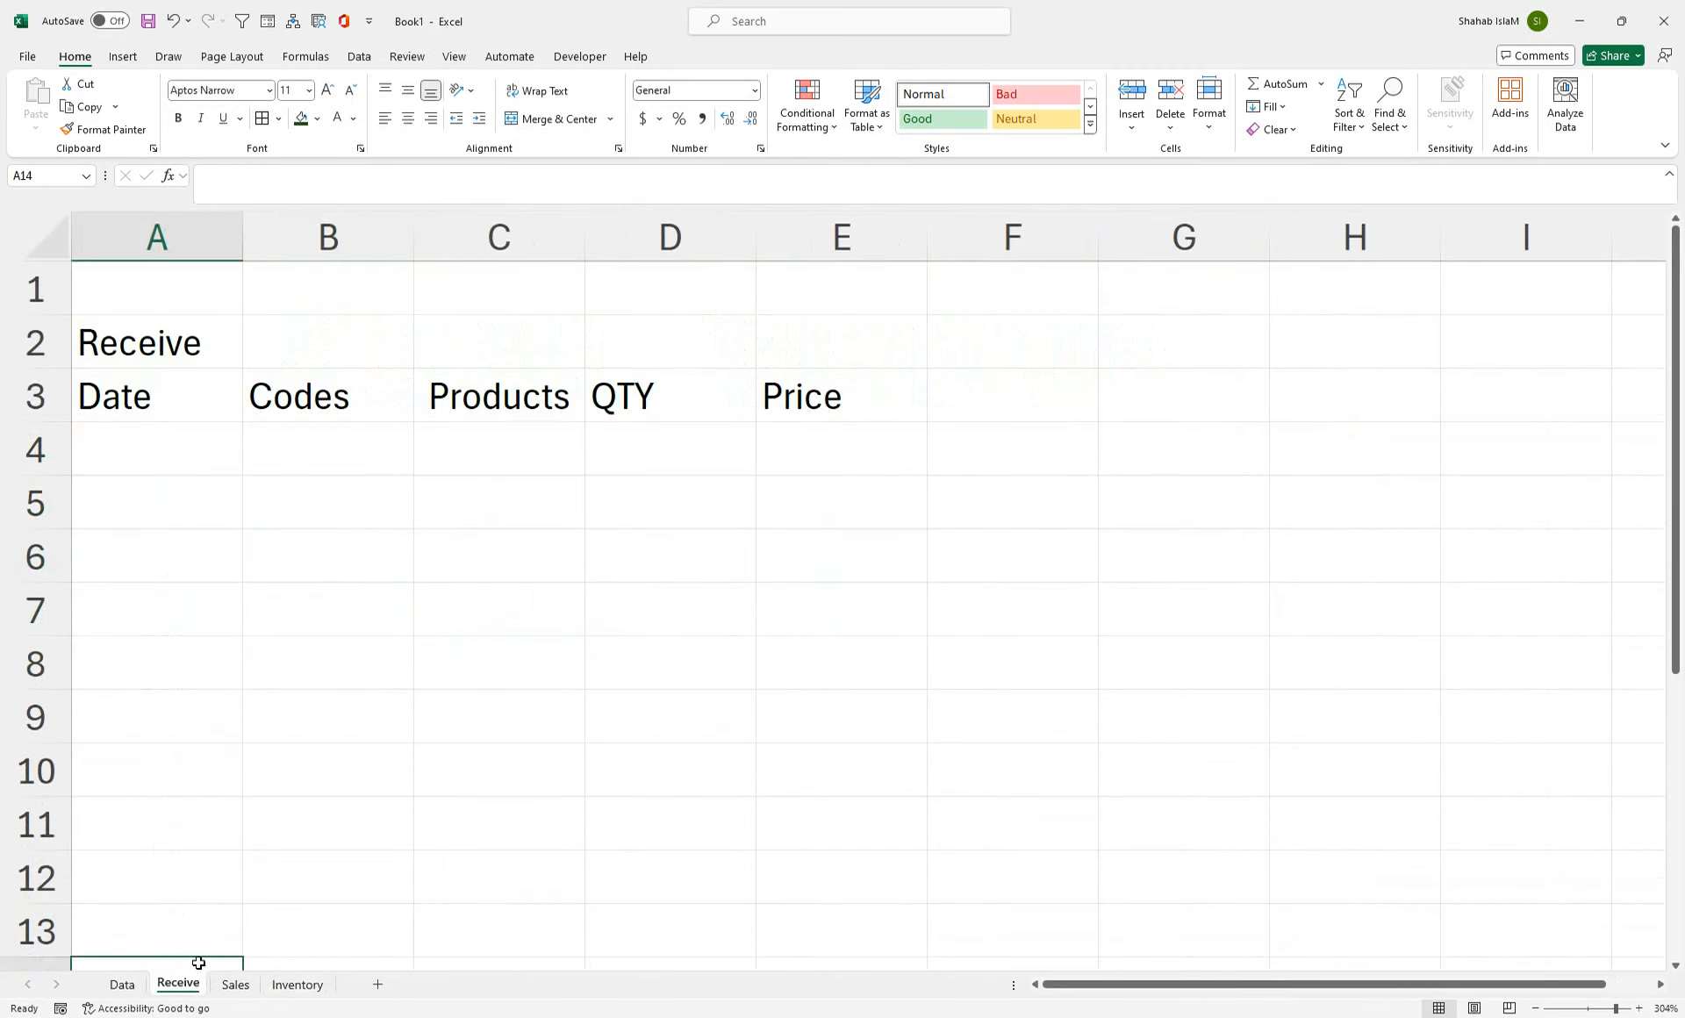
pyautogui.click(358, 454)
pyautogui.moveTo(760, 409); pyautogui.dragTo(455, 425)
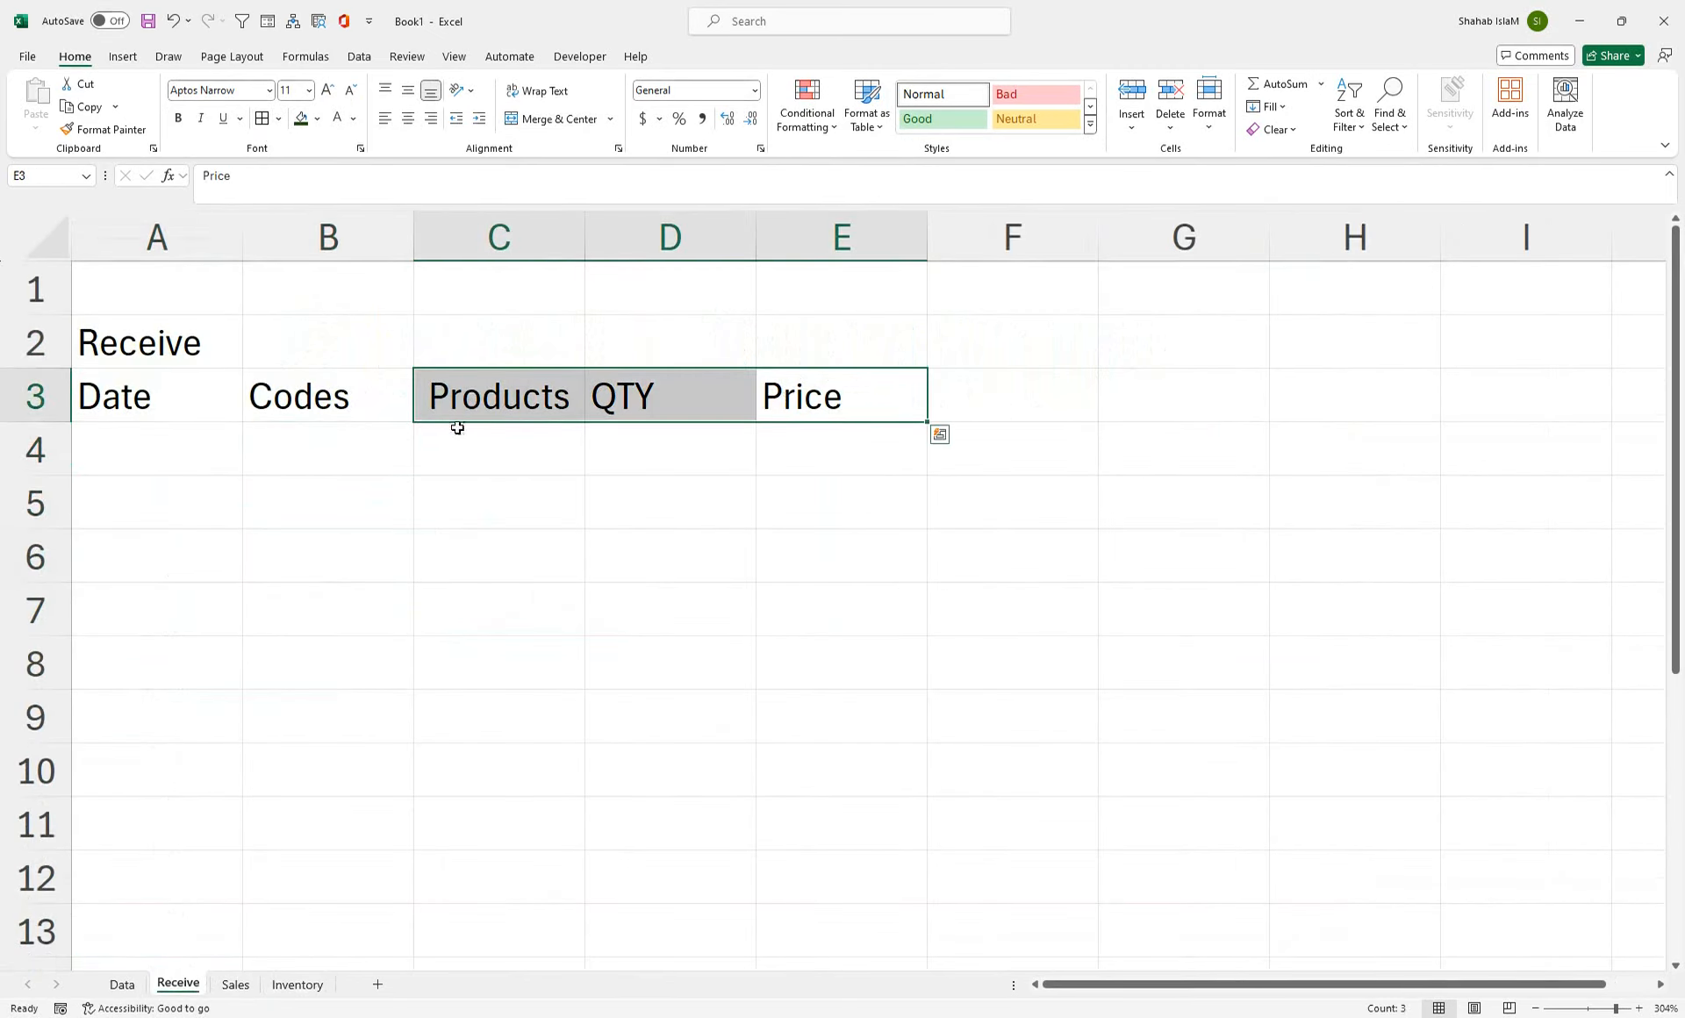
pyautogui.keyDown('ctrl'); pyautogui.click(239, 986); pyautogui.keyUp('ctrl')
pyautogui.moveTo(881, 383); pyautogui.dragTo(119, 403)
pyautogui.click(301, 120)
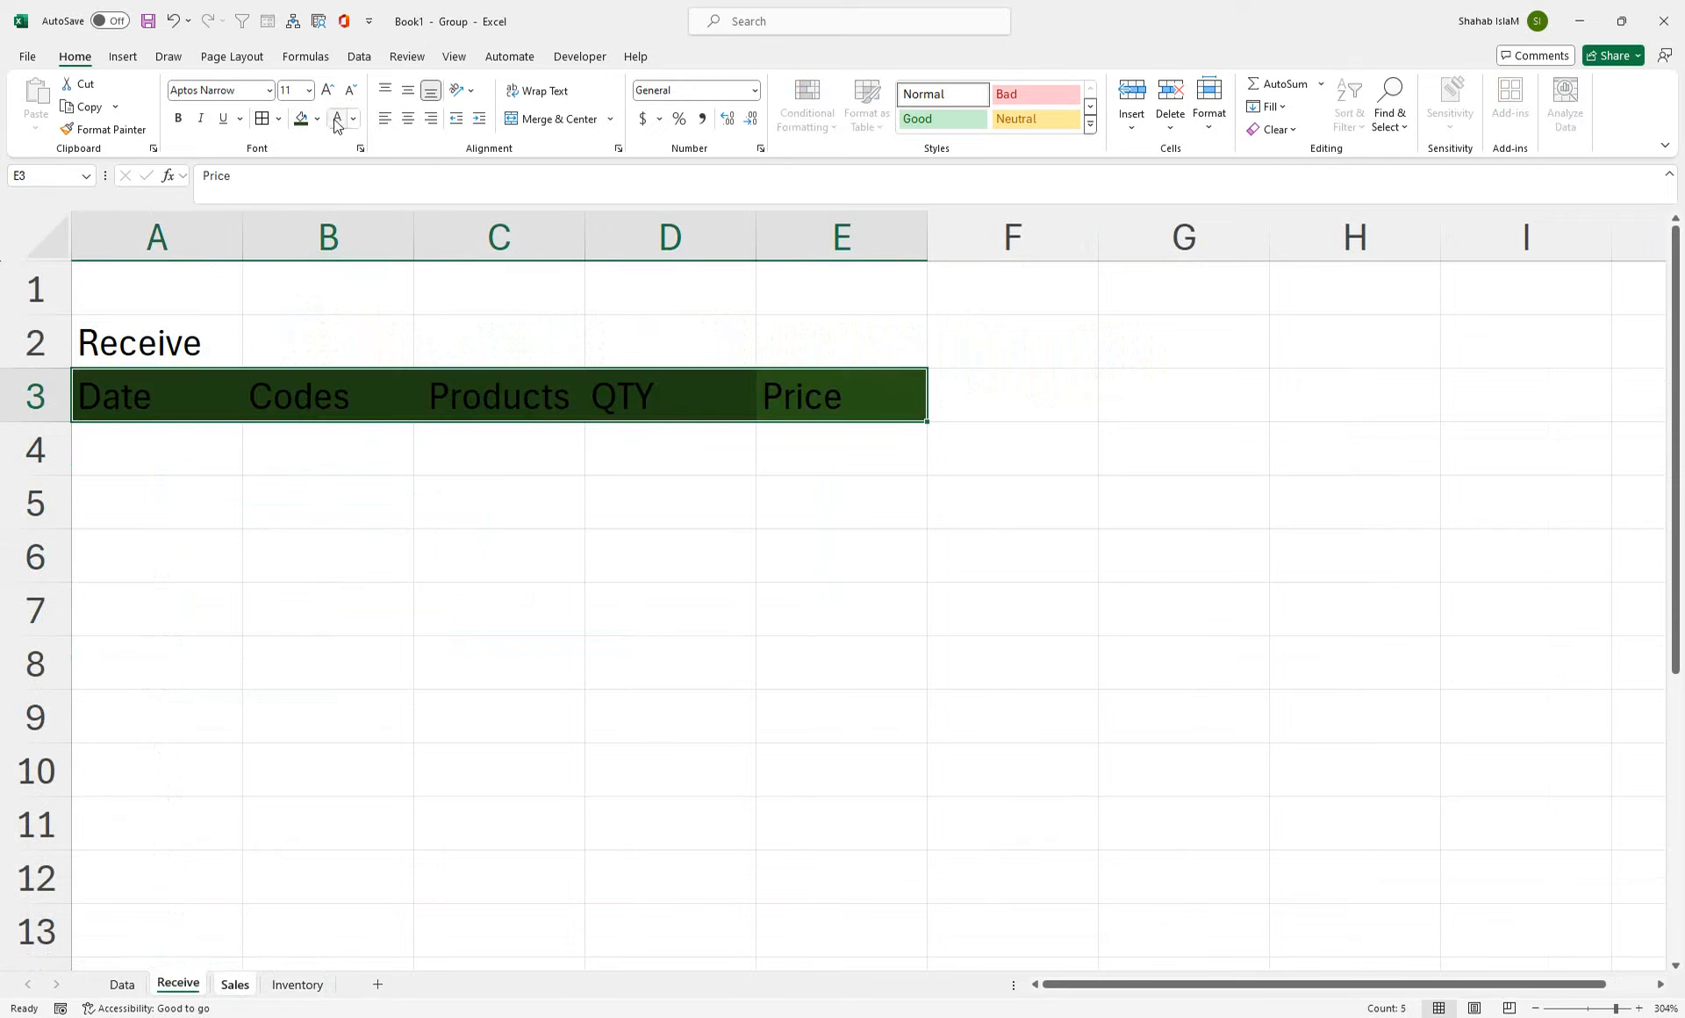
pyautogui.click(337, 121)
# - Merge and center the title across A1:E2 on the grouped sheets, middle-aligned with font size 20
pyautogui.moveTo(154, 337); pyautogui.dragTo(782, 263)
pyautogui.click(551, 122)
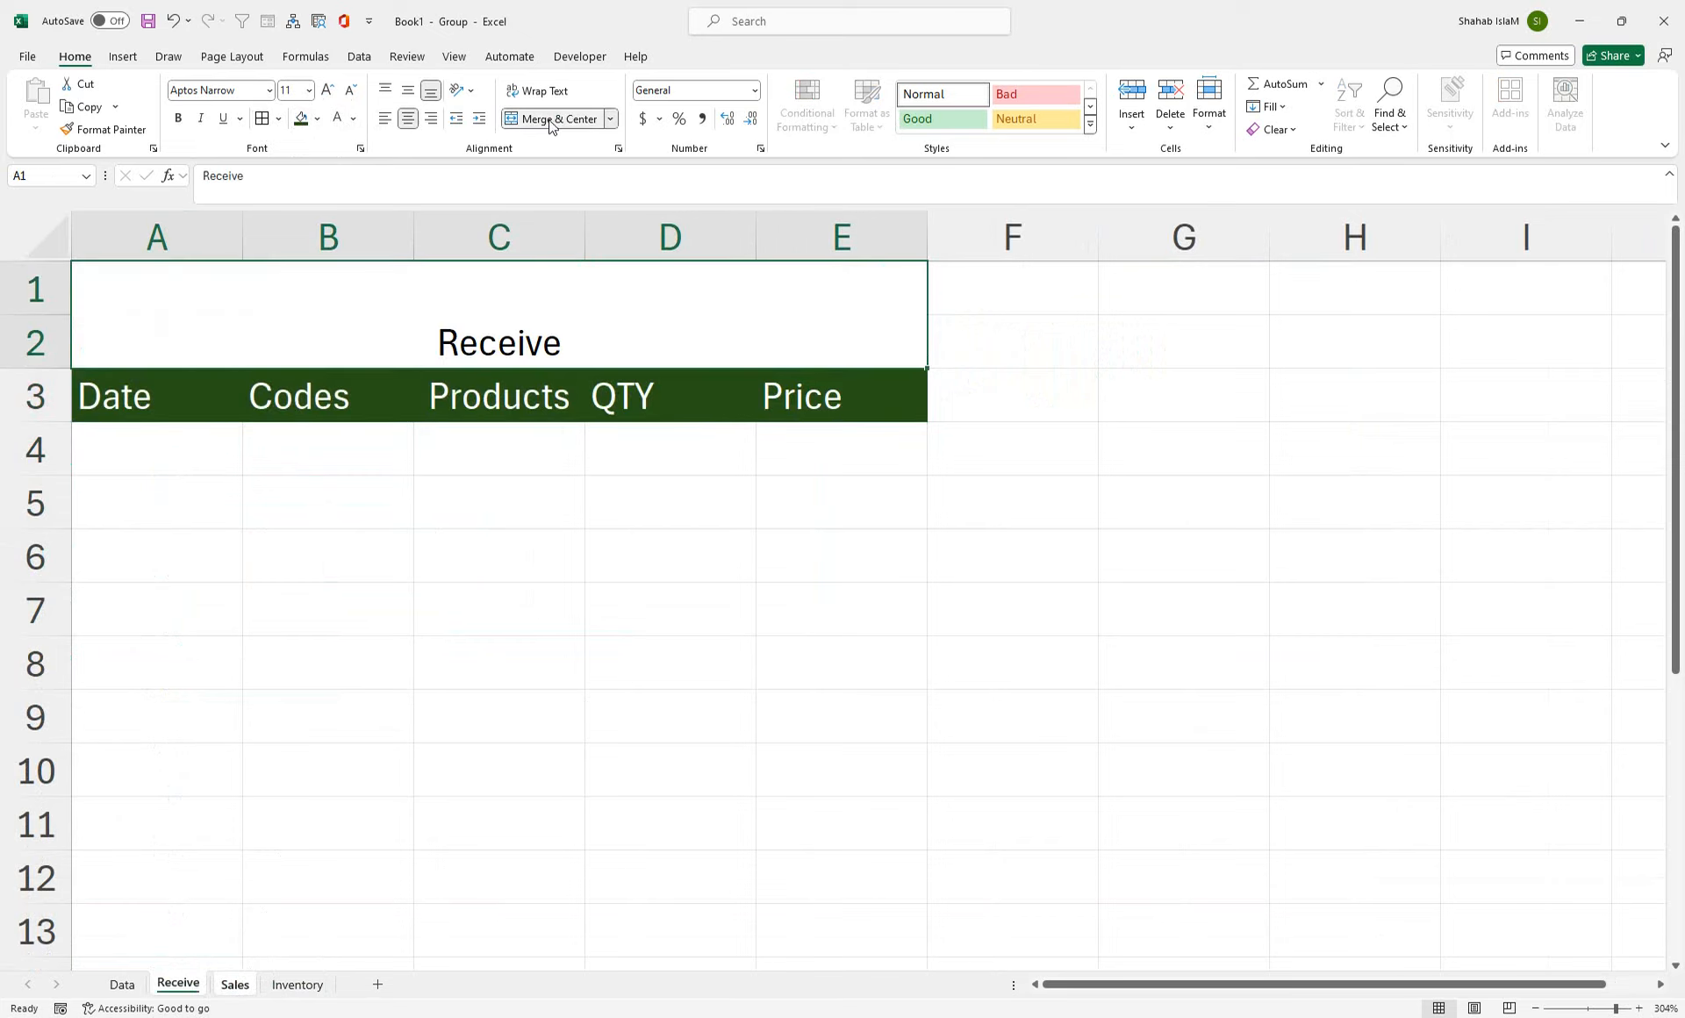
pyautogui.click(409, 95)
pyautogui.click(327, 89)
pyautogui.click(327, 89)
pyautogui.click(327, 90)
pyautogui.click(328, 90)
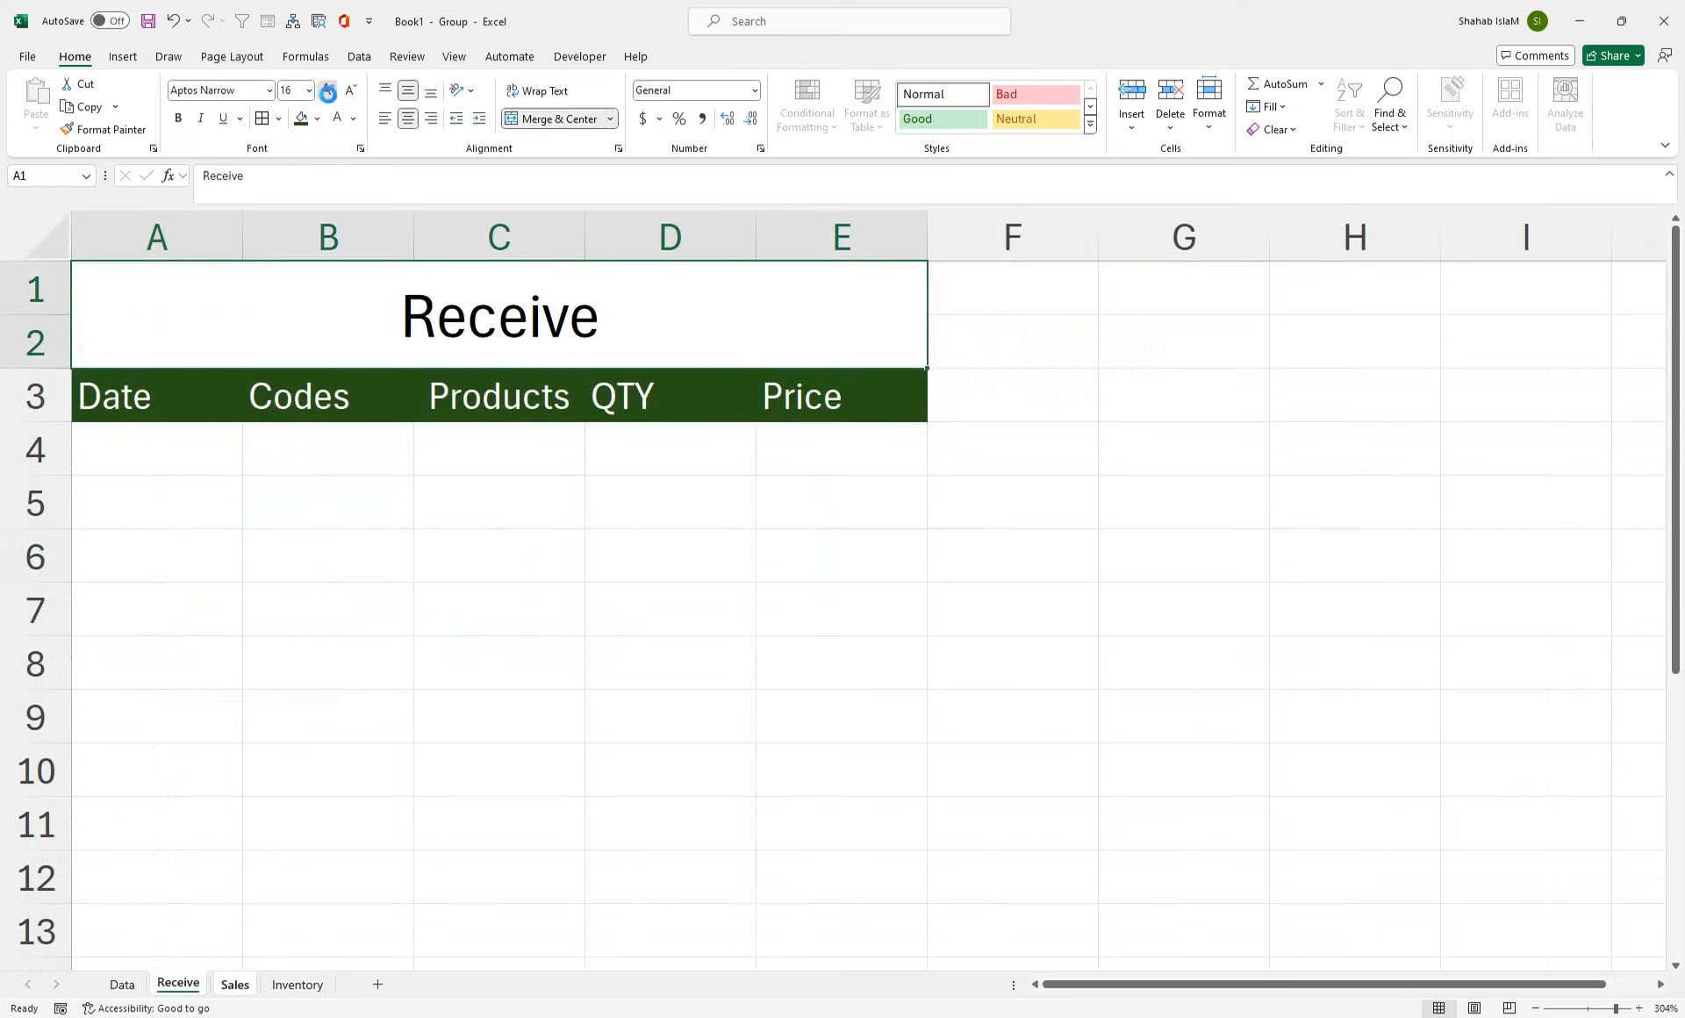
pyautogui.click(327, 90)
# - Give the merged title on the Receive and Sales sheets a red fill with bold white text, and check both sheets
pyautogui.click(320, 120)
pyautogui.click(315, 326)
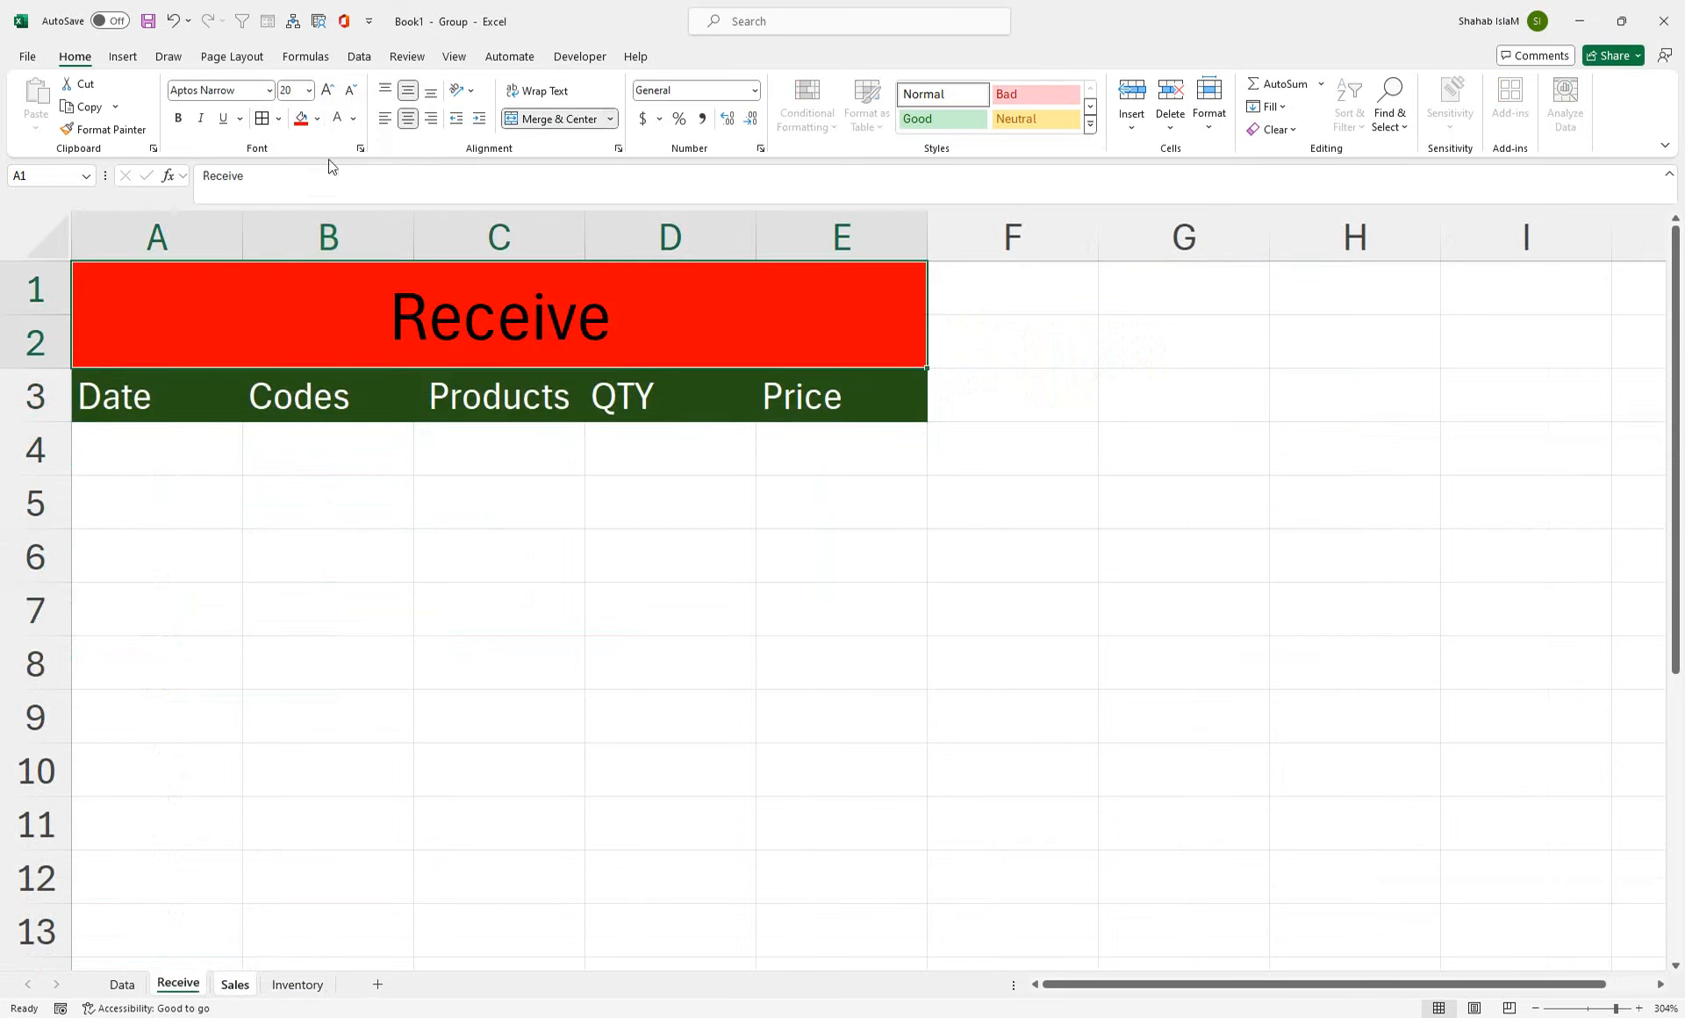
pyautogui.click(337, 119)
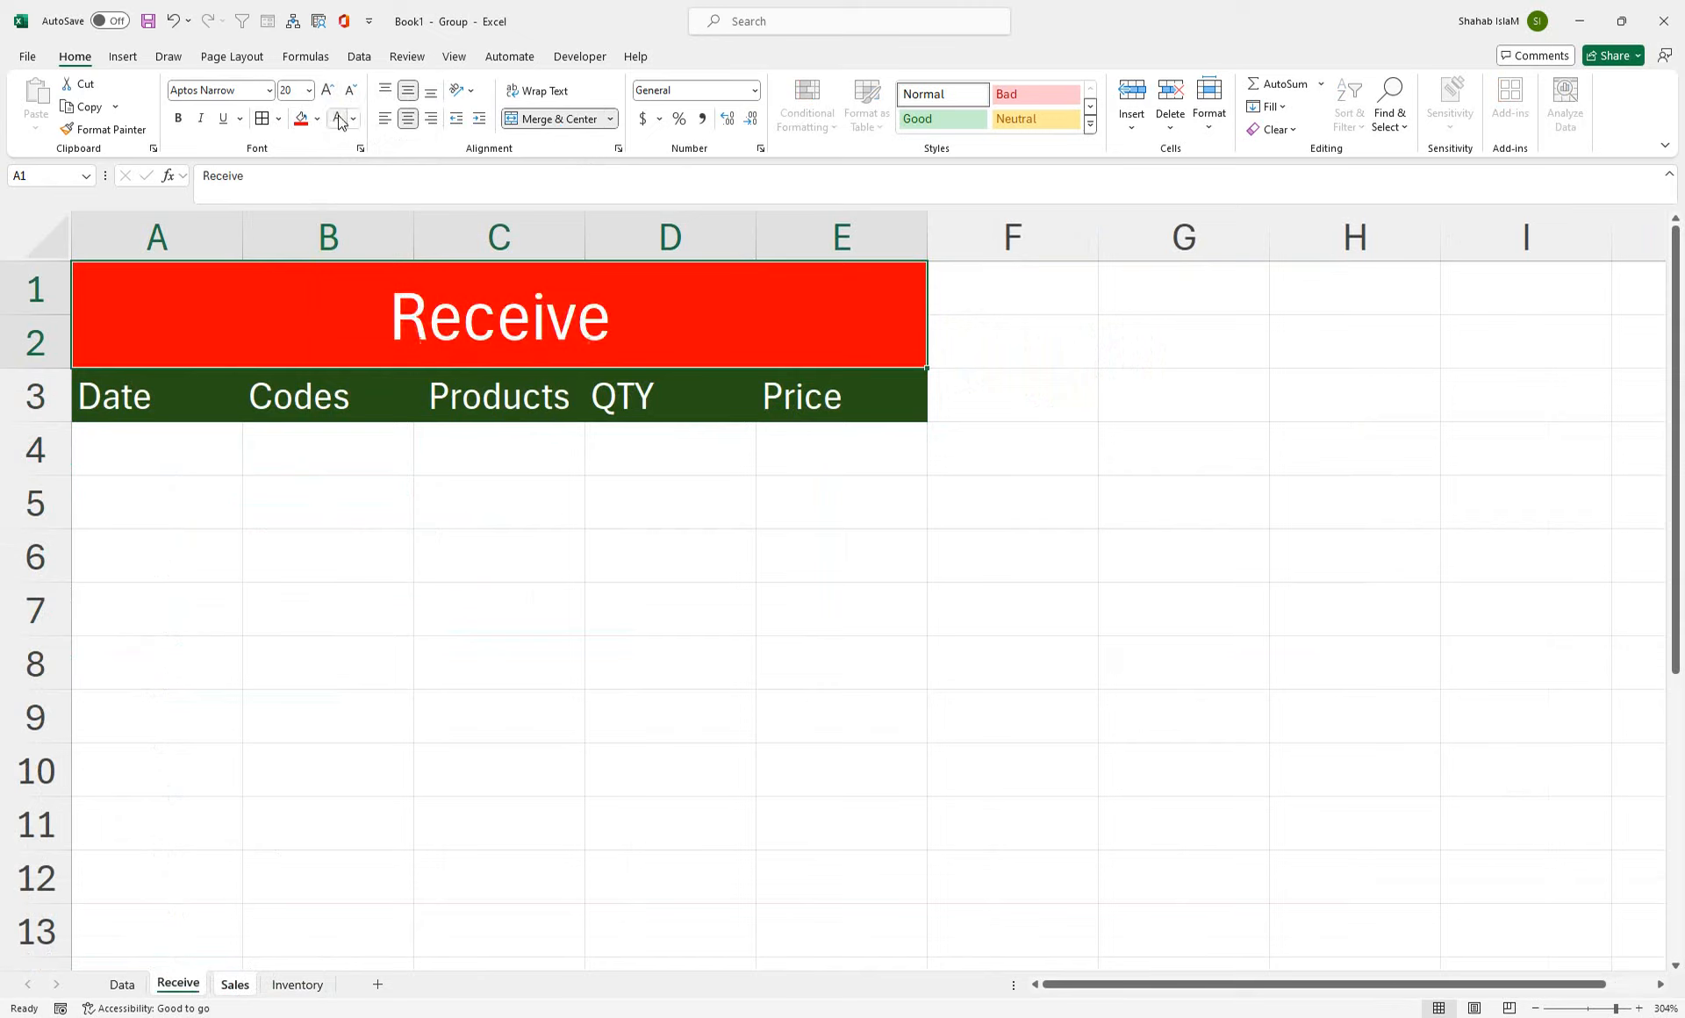
pyautogui.click(179, 117)
pyautogui.click(235, 984)
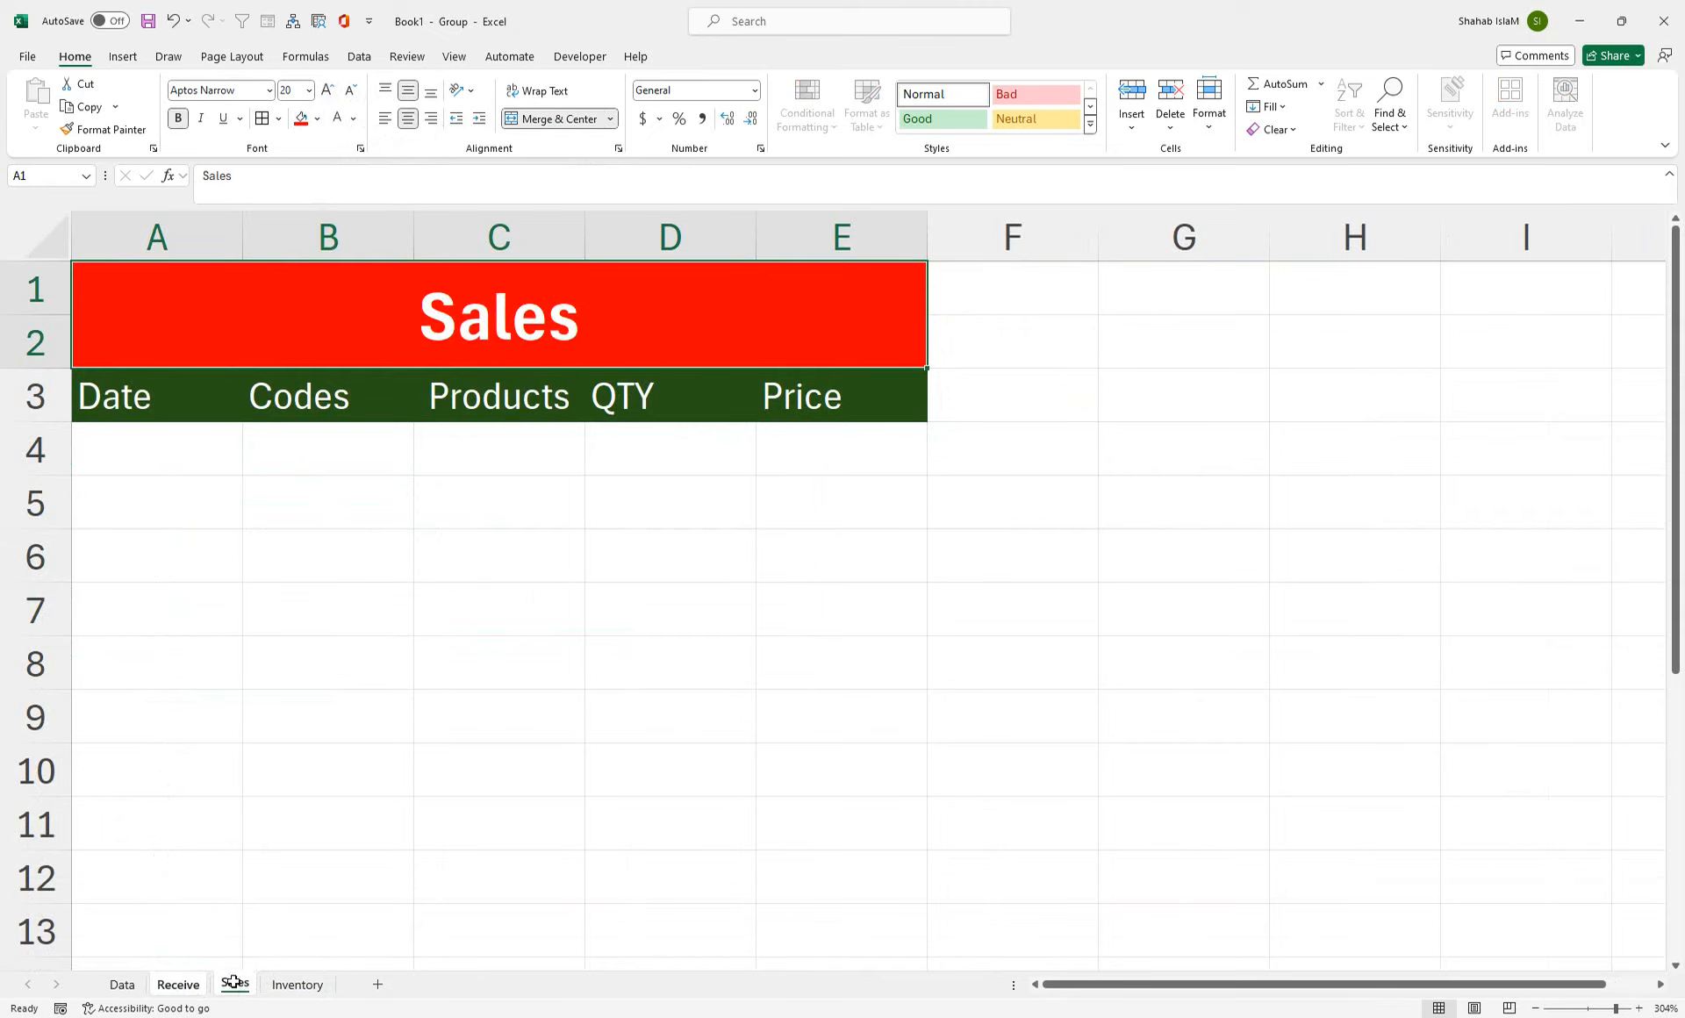
pyautogui.click(123, 452)
pyautogui.click(179, 984)
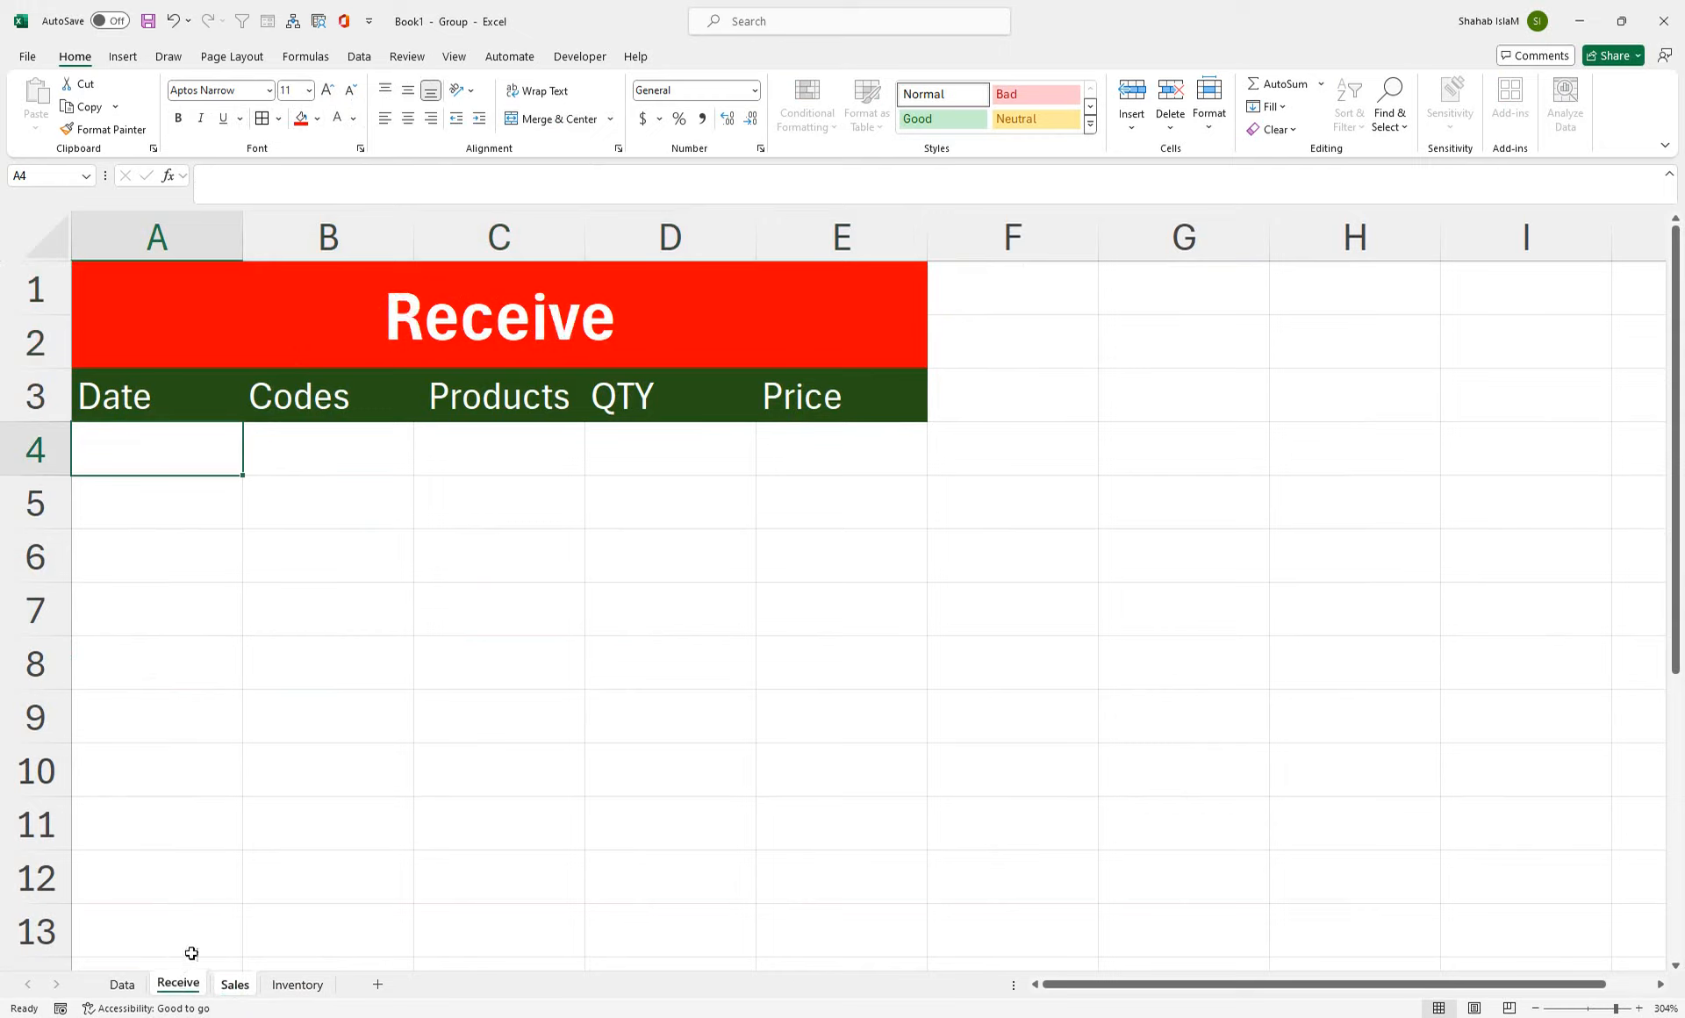
pyautogui.click(310, 471)
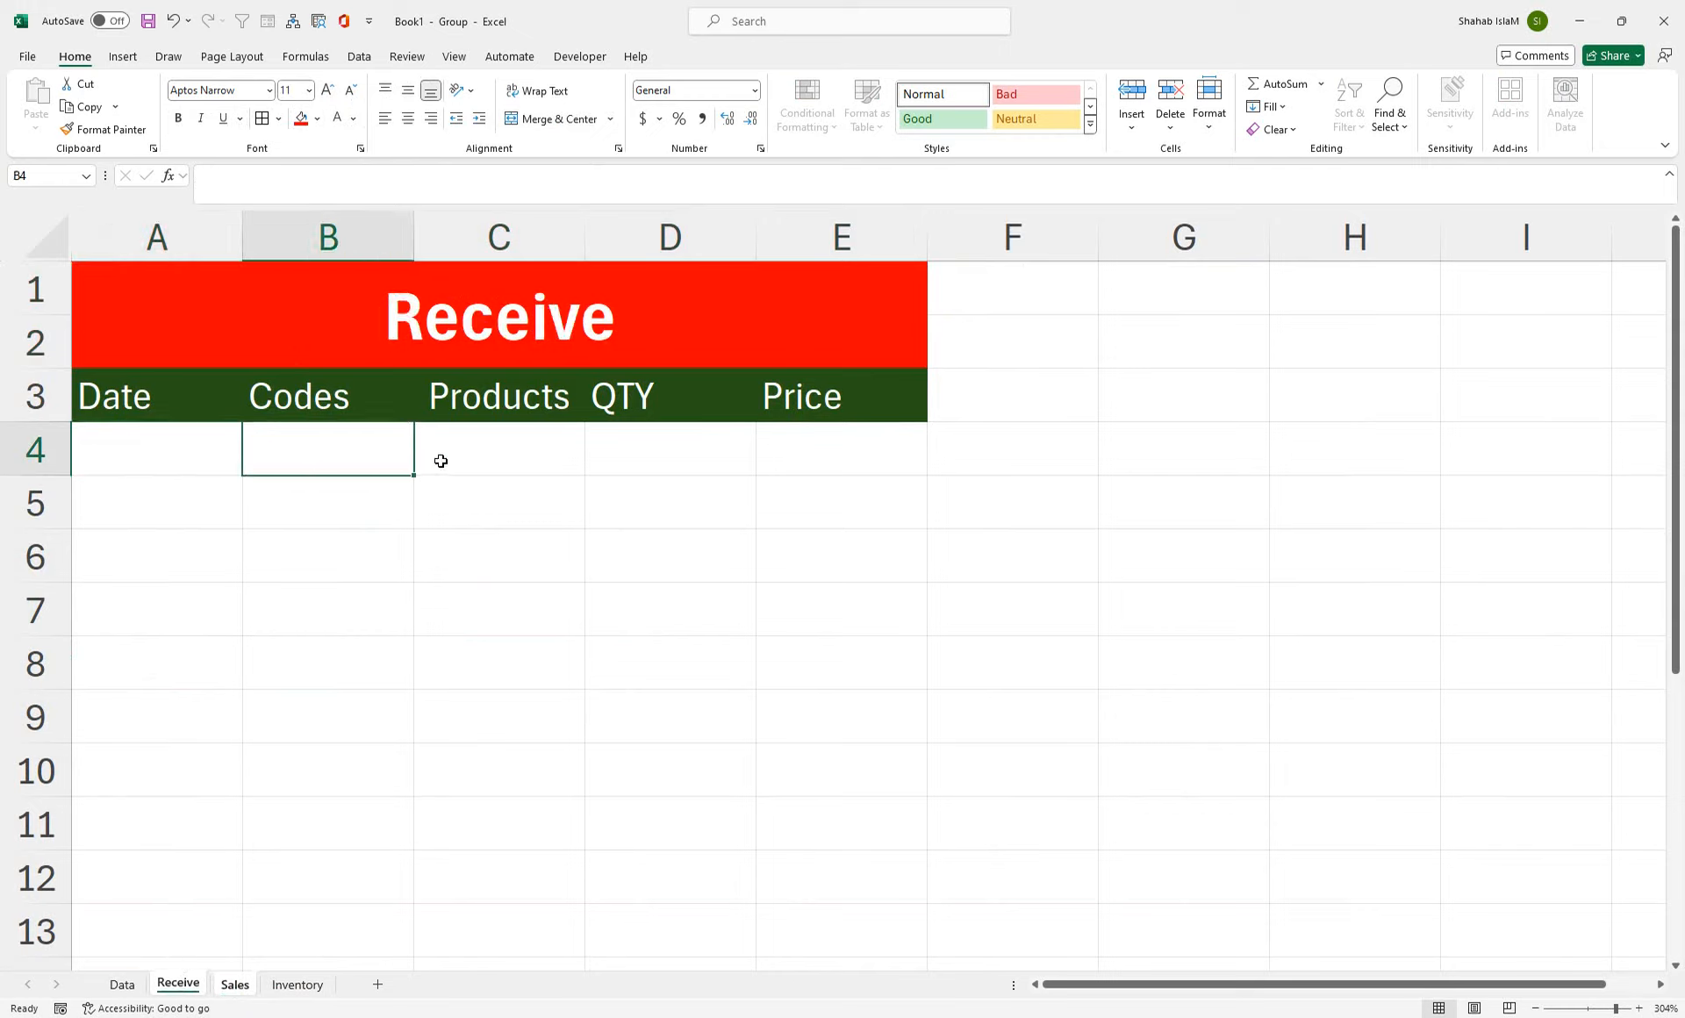
# - In C4 of the grouped Receive and Sales sheets, begin the product lookup formula =IFERROR(VLOOKUP(B4,Item
pyautogui.click(493, 453)
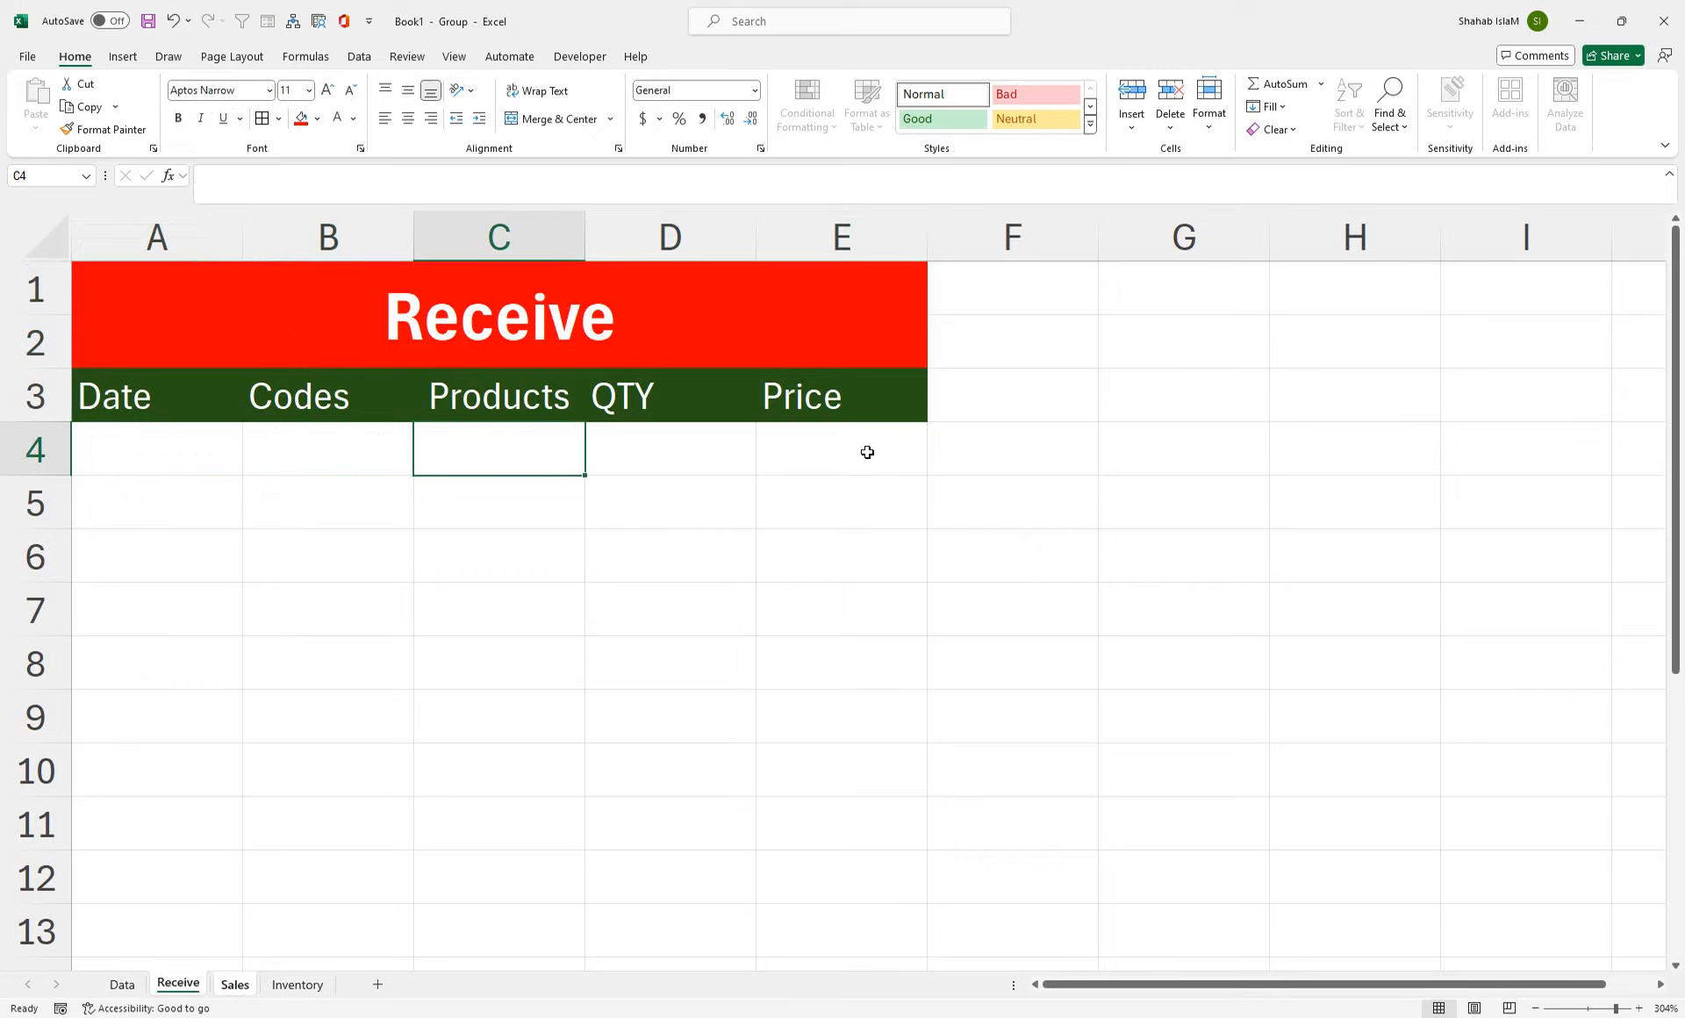
pyautogui.write('=vl')
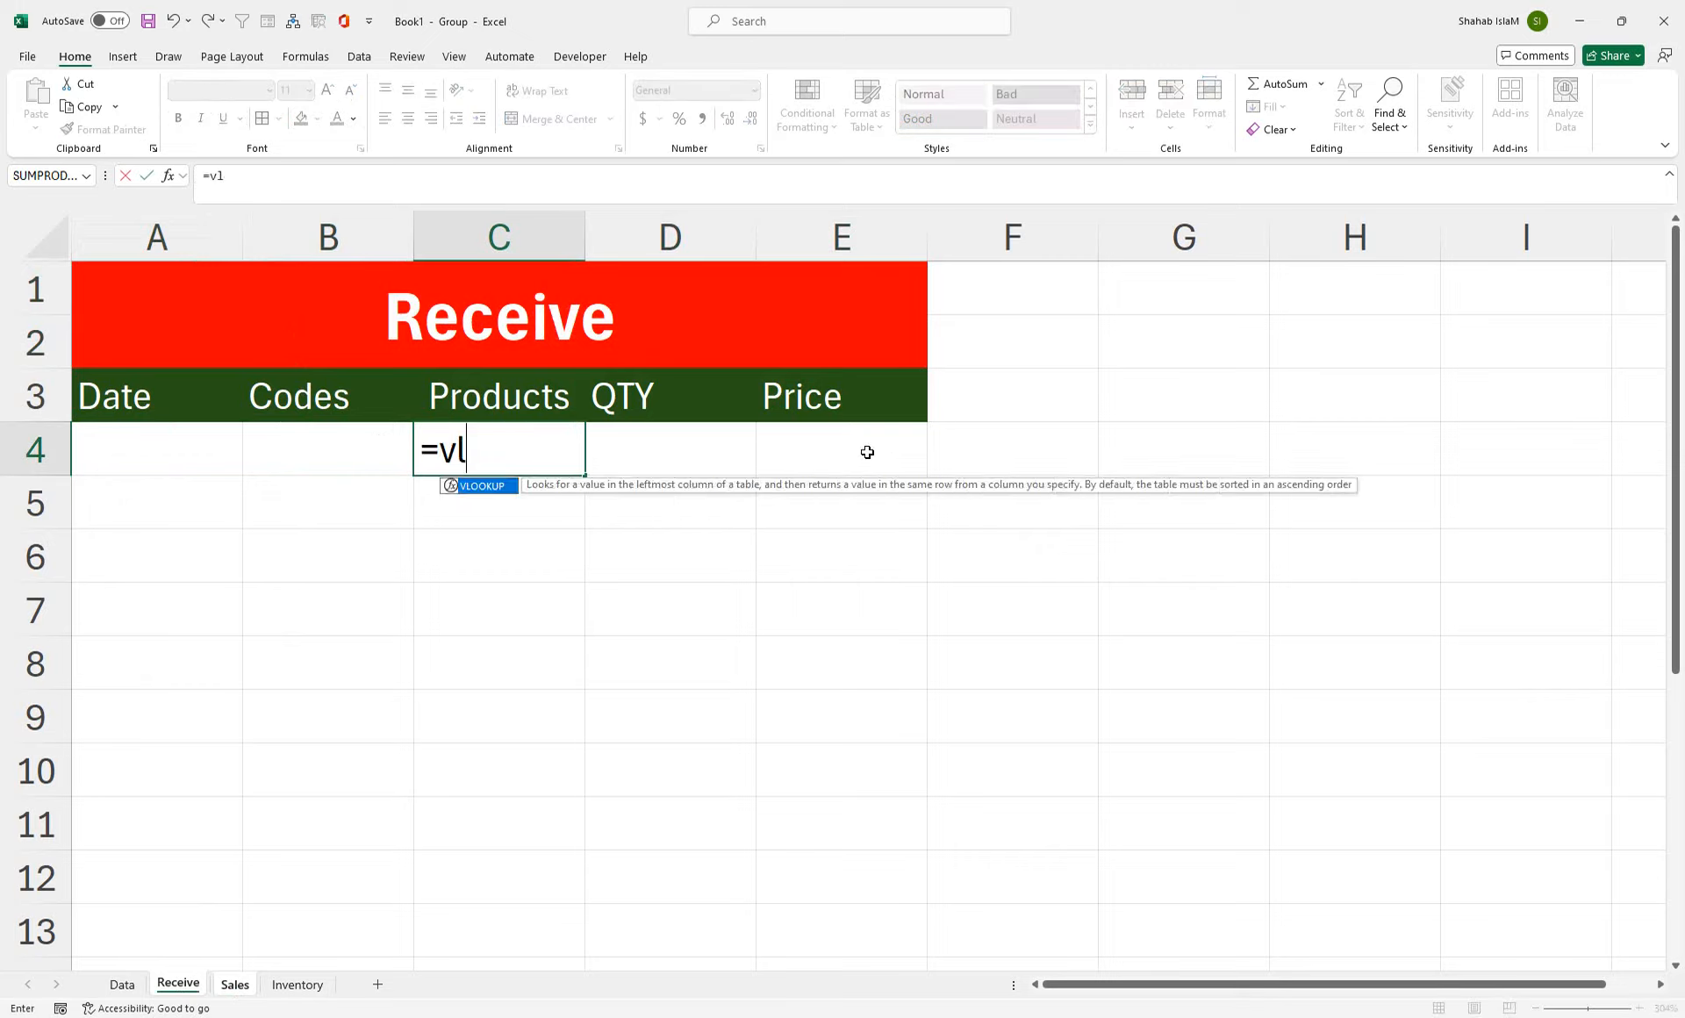
pyautogui.press('BackSpace')
pyautogui.press('BackSpace')
pyautogui.write('if')
pyautogui.press('Down')
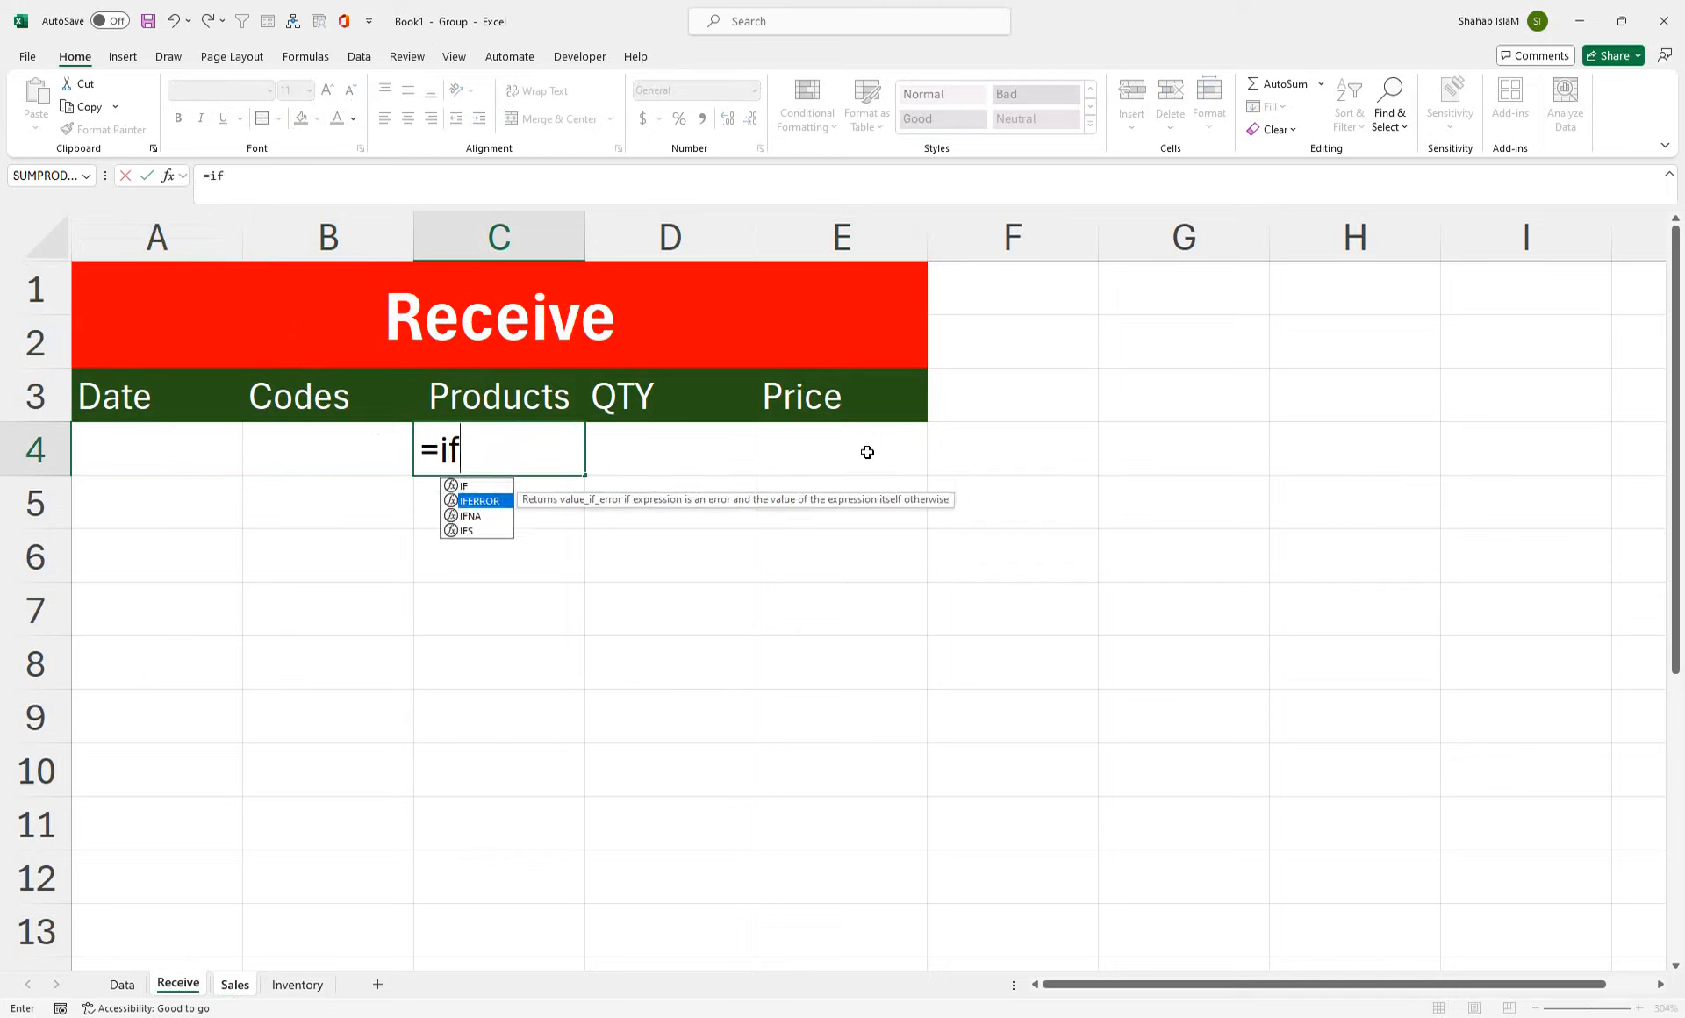
pyautogui.press('Tab')
pyautogui.write('vlo')
pyautogui.press('Tab')
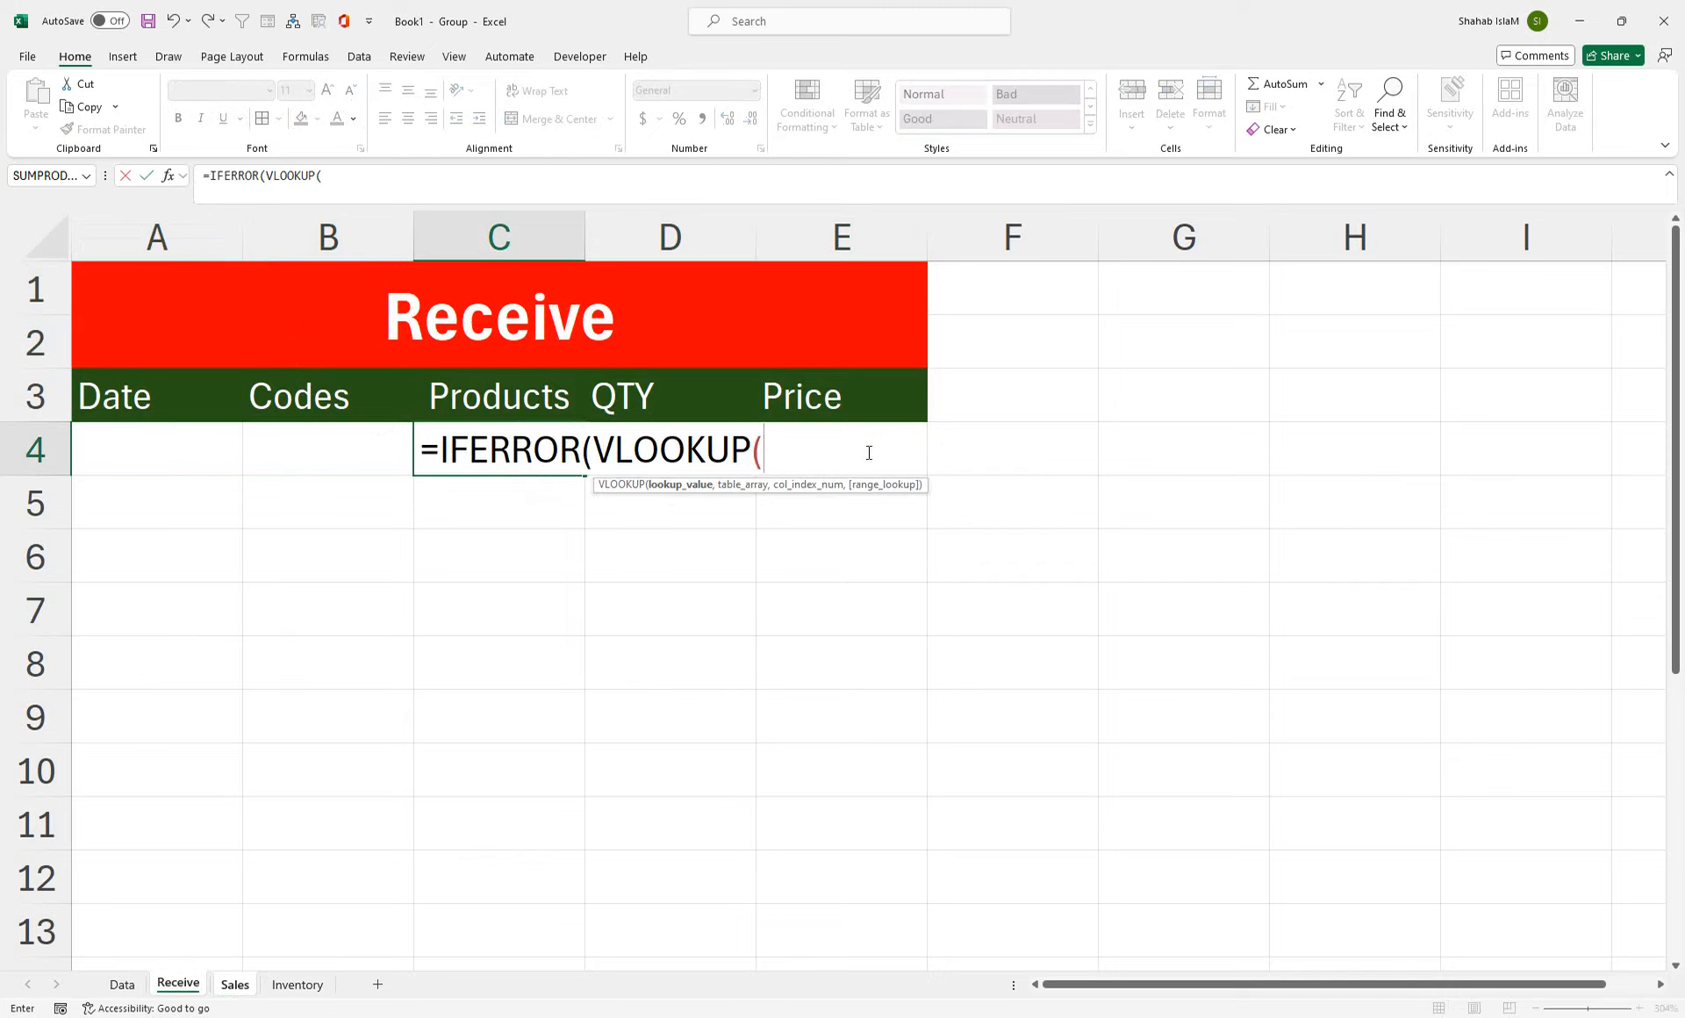
pyautogui.click(343, 441)
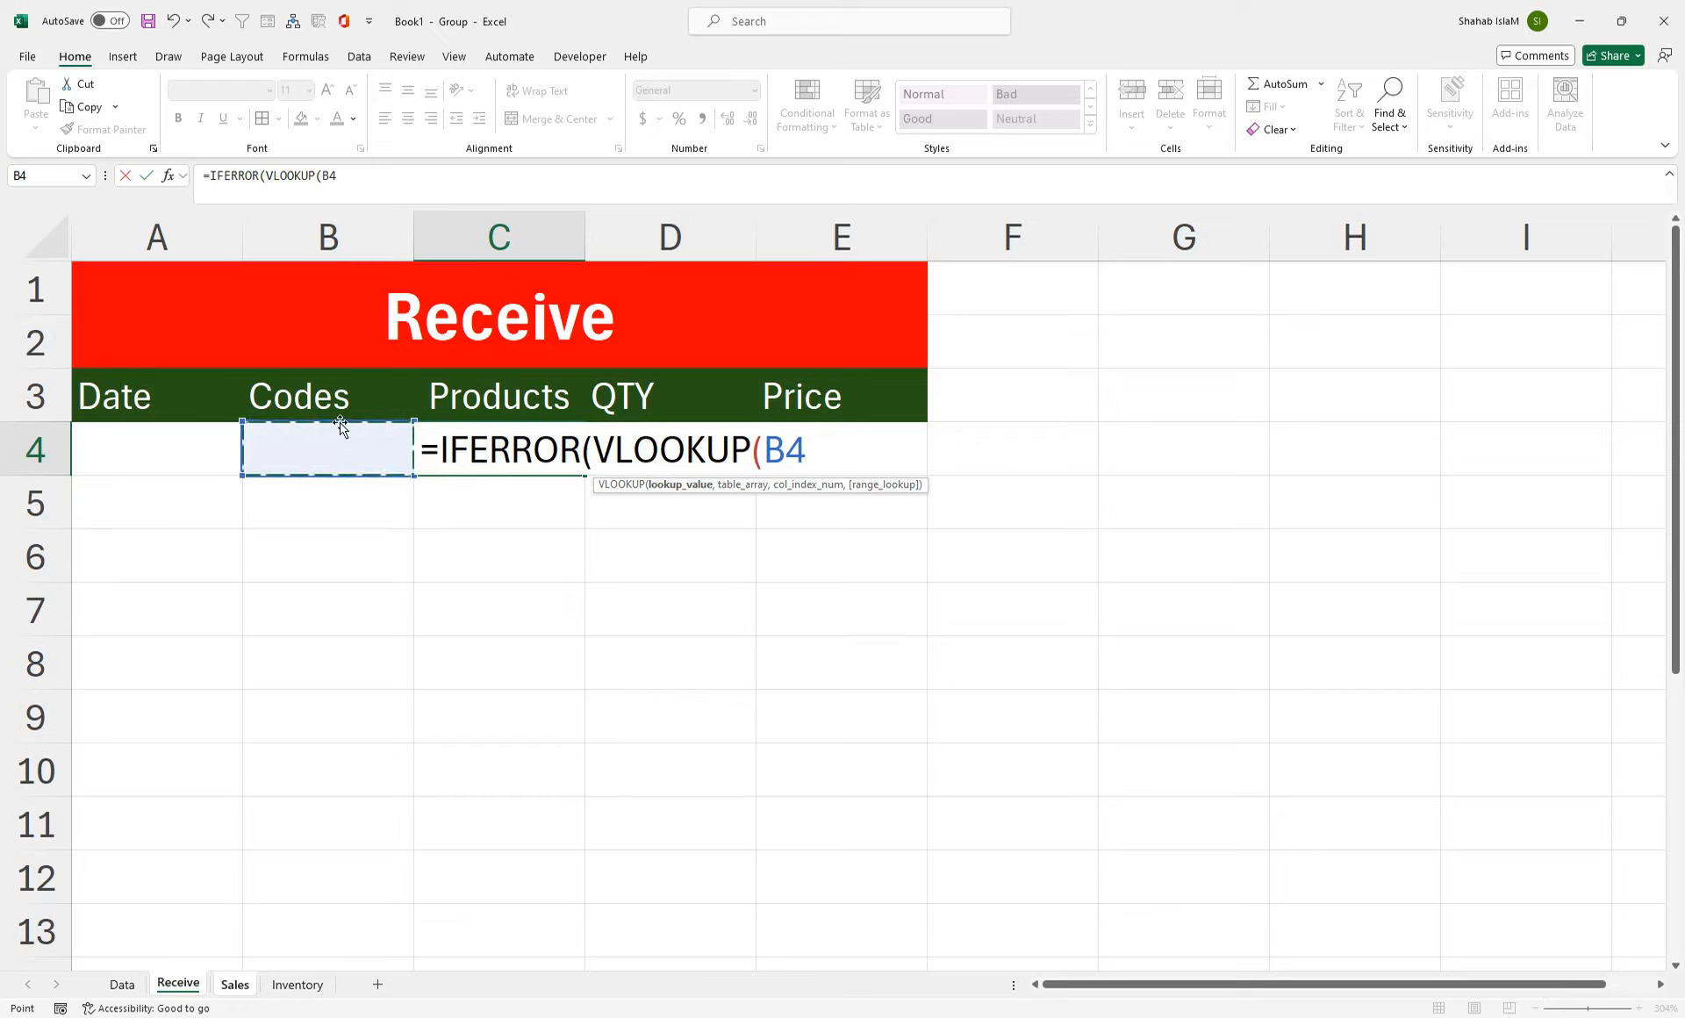
pyautogui.write(',itemq')
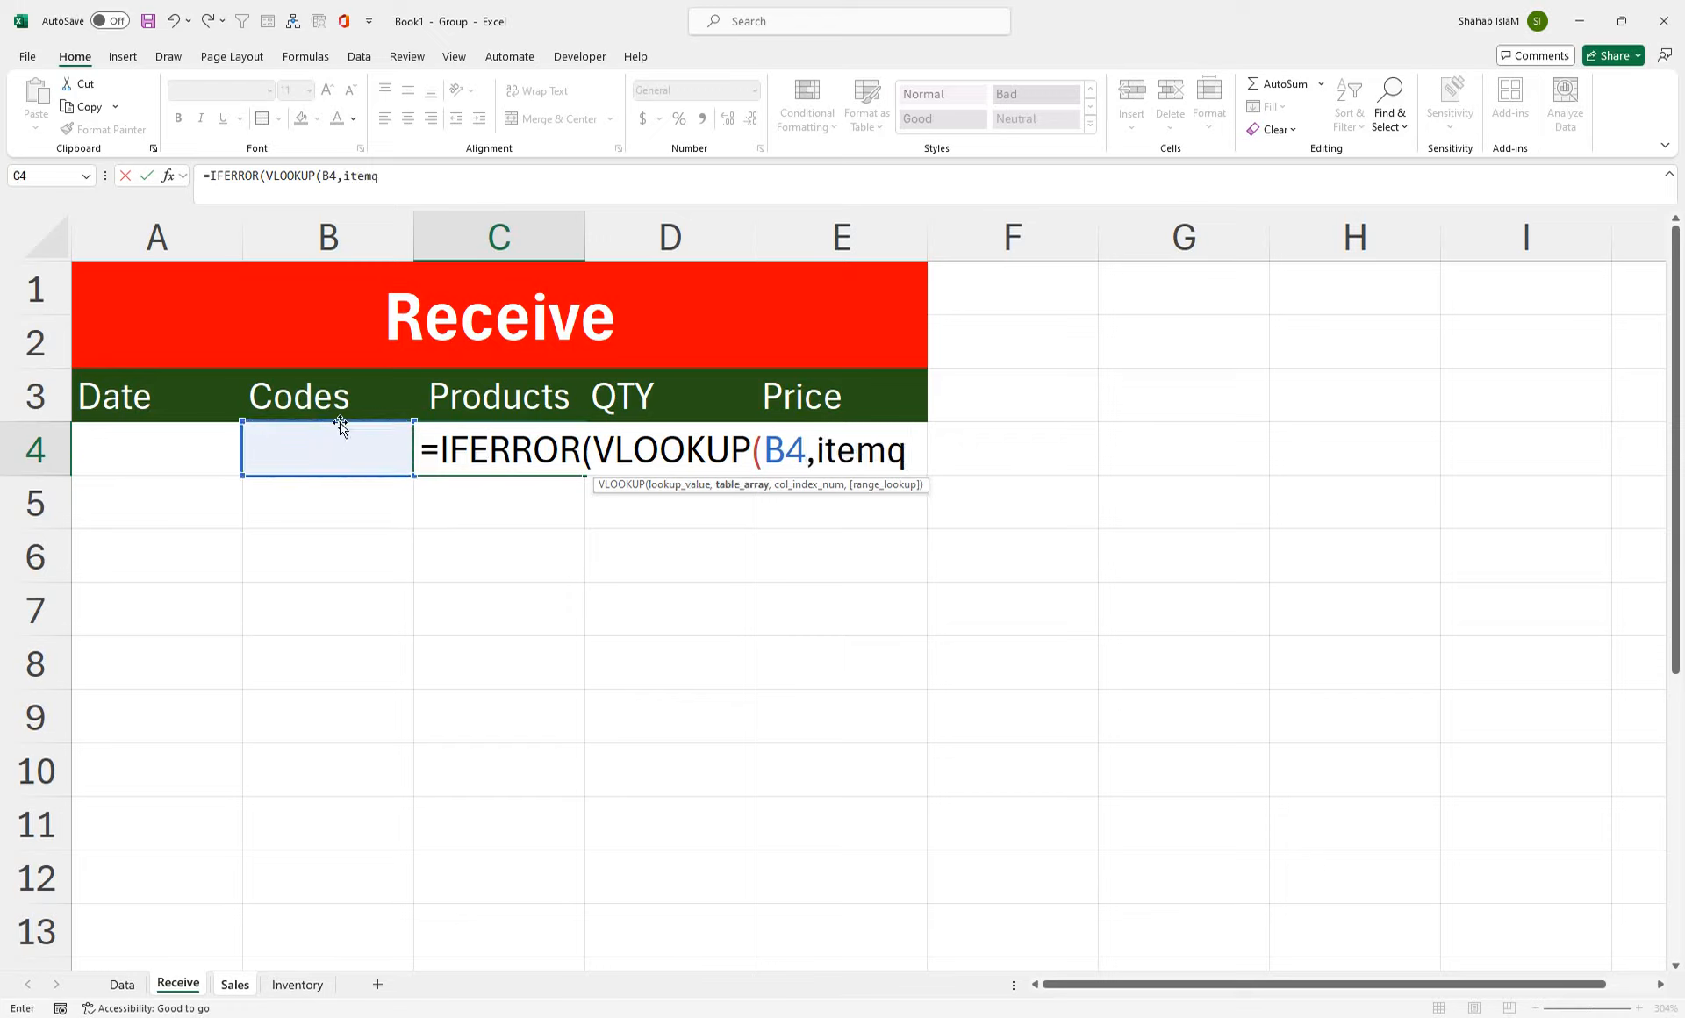
pyautogui.press('BackSpace')
pyautogui.press('Tab')
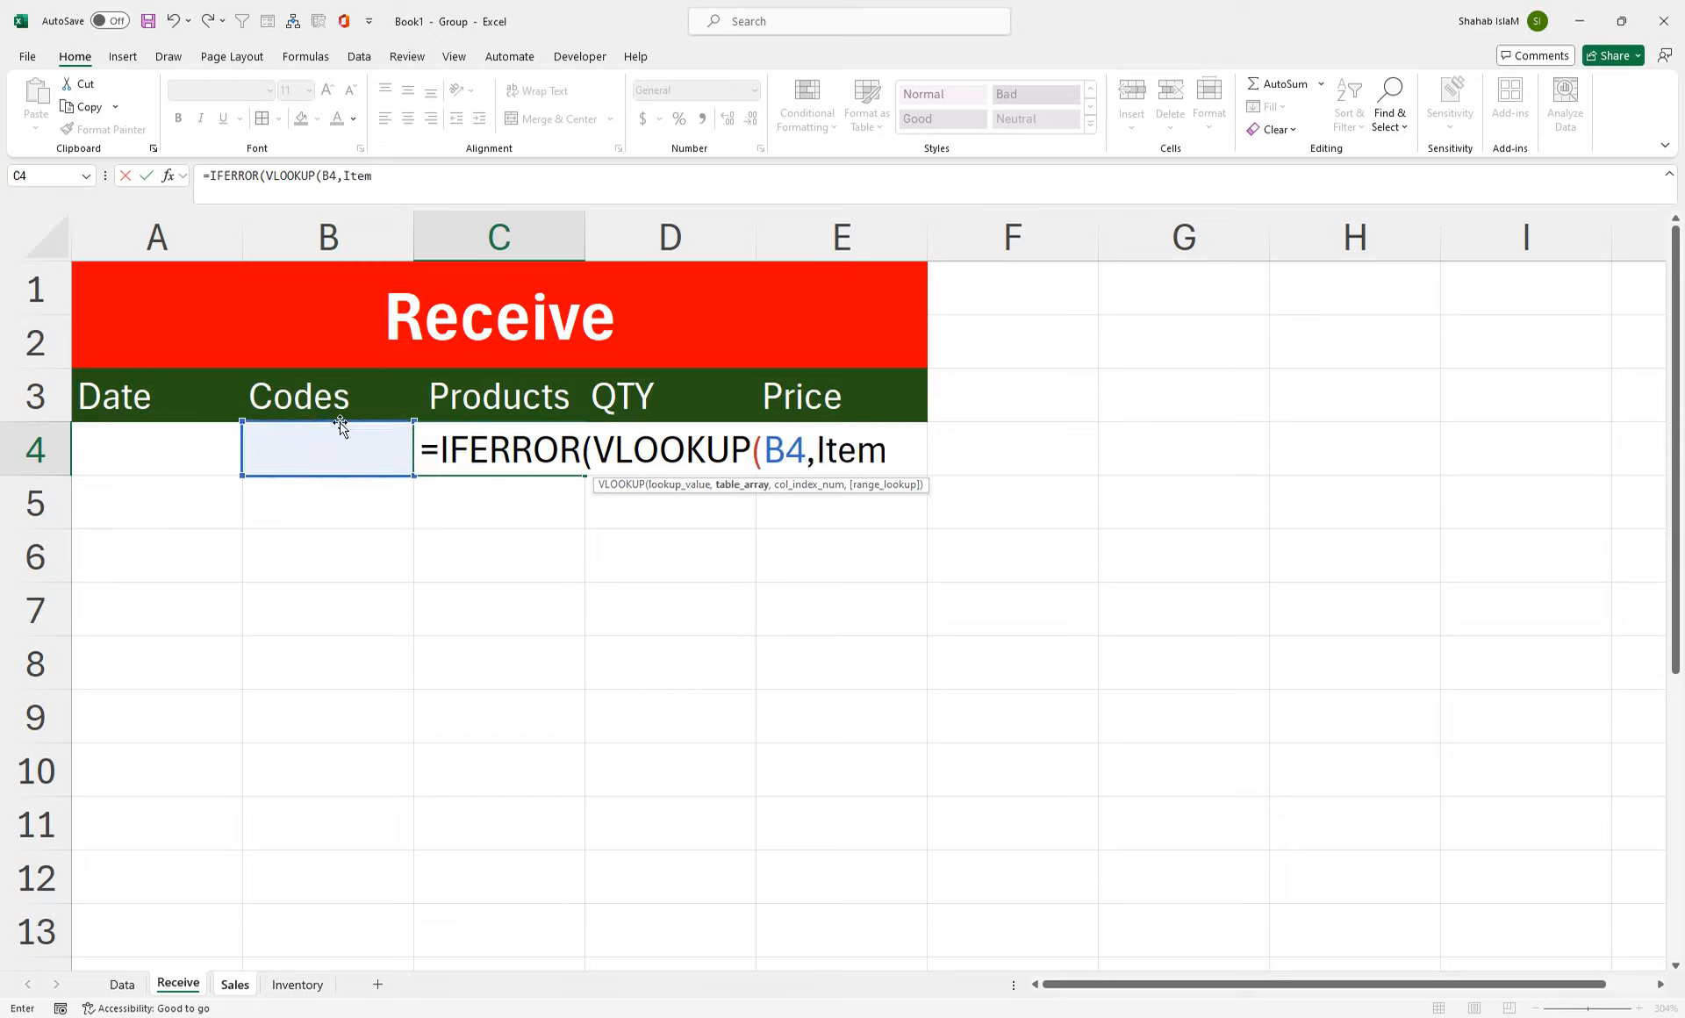
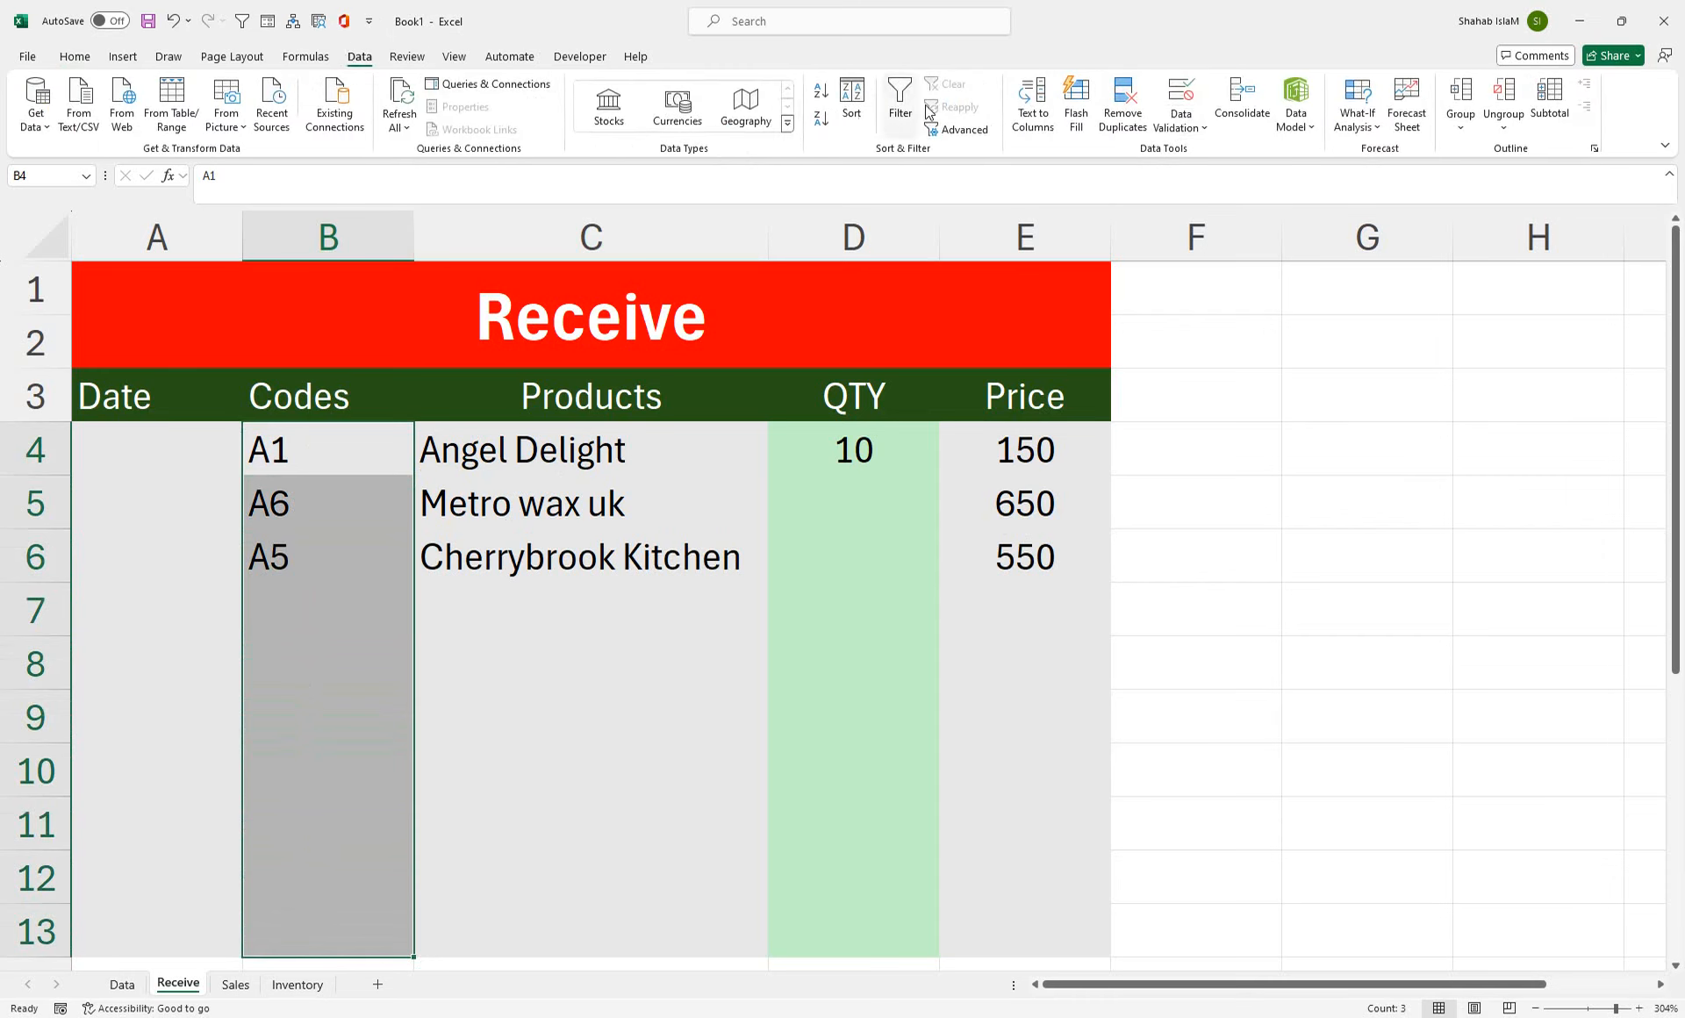
# - Add list data validation to the Codes cells B4:B13 on the Receive sheet, sourced from the Data sheet's codes I4:I13
pyautogui.click(1181, 122)
pyautogui.click(1196, 158)
pyautogui.click(631, 559)
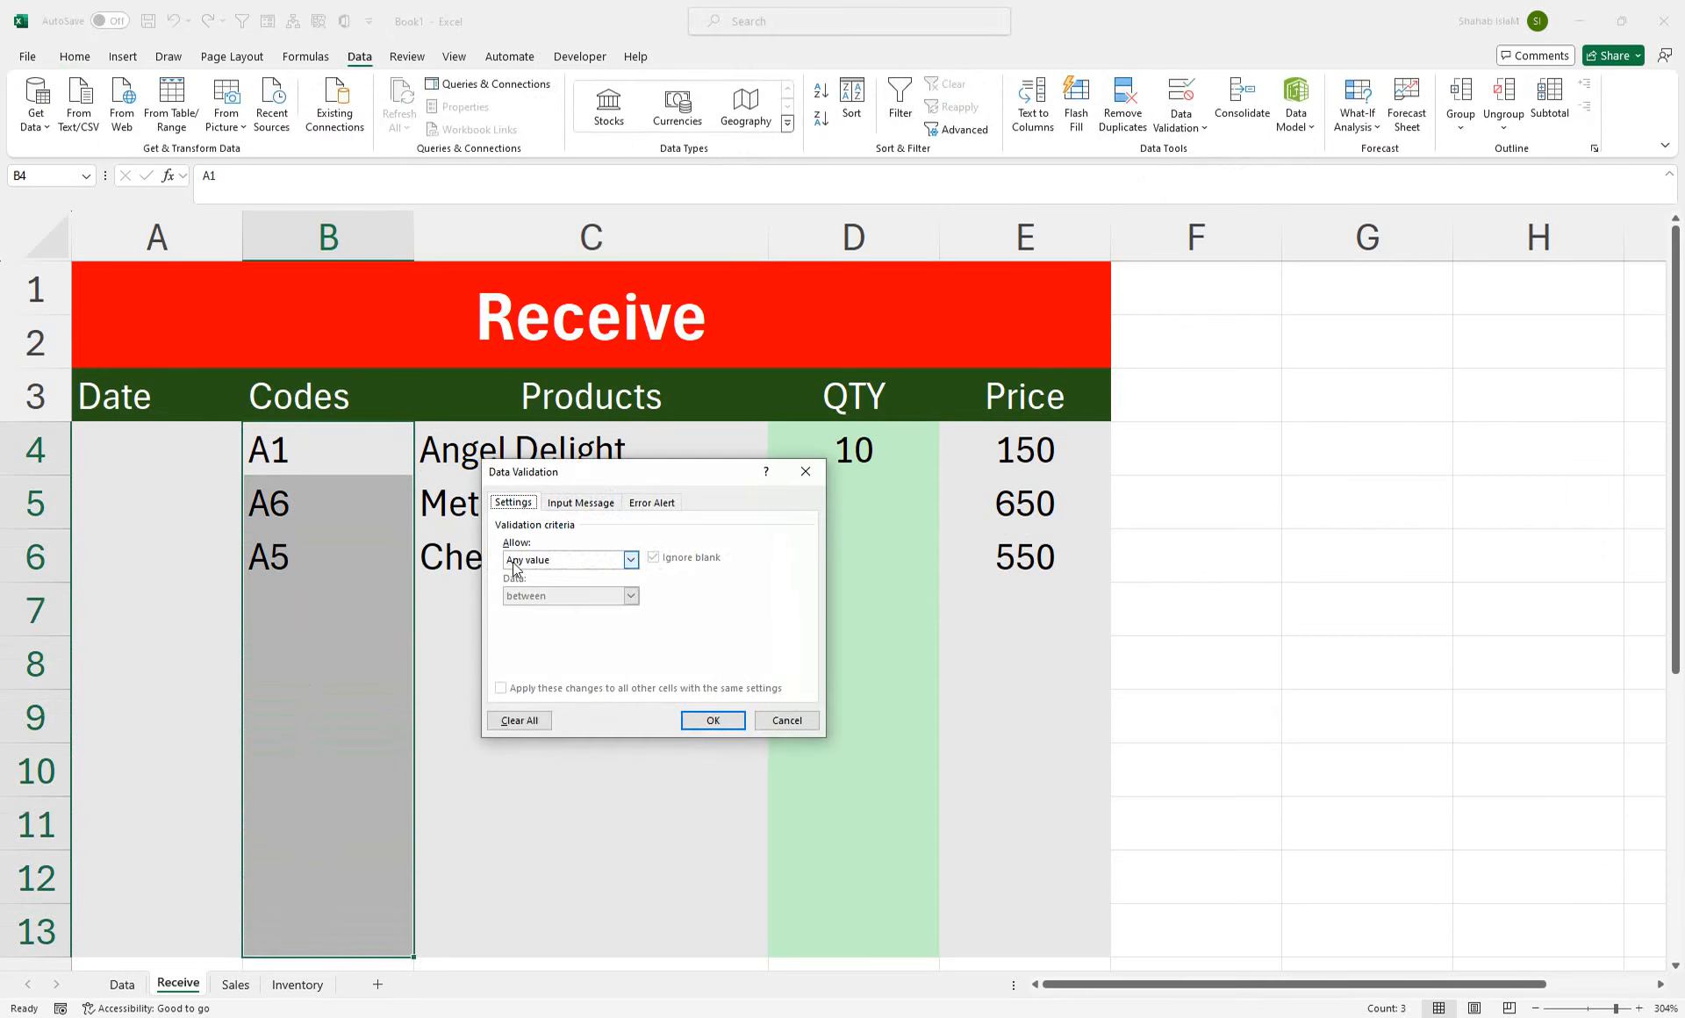
pyautogui.click(527, 612)
pyautogui.click(518, 632)
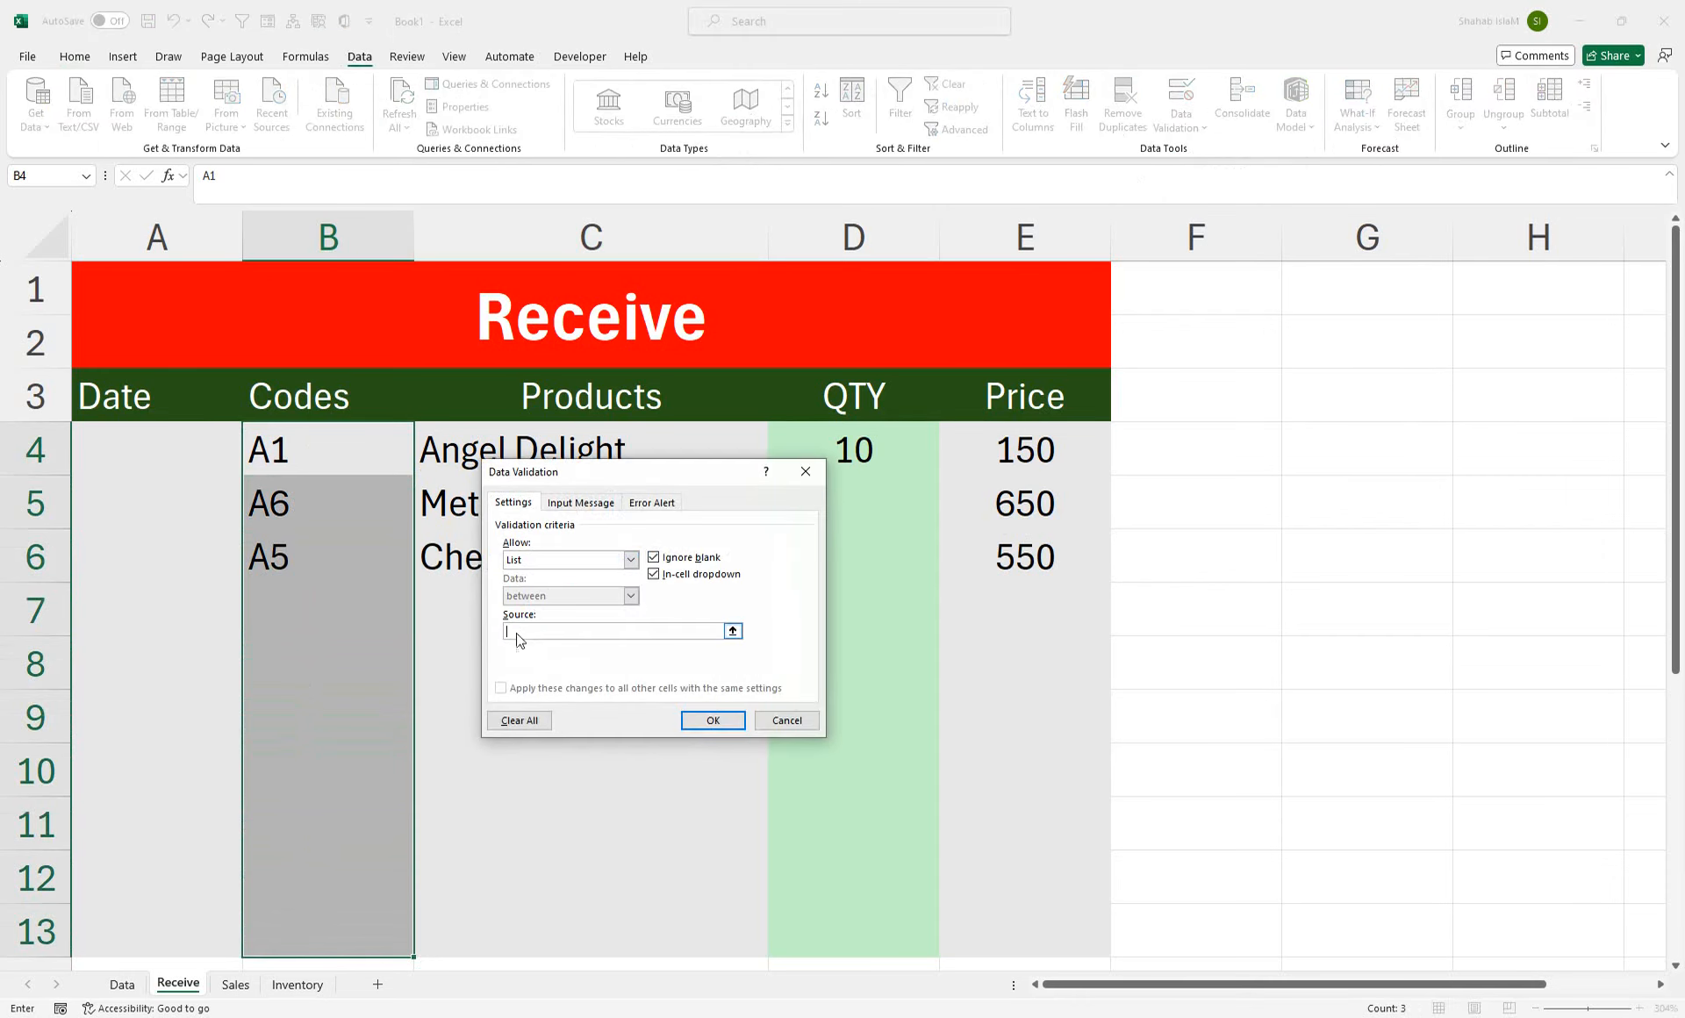
pyautogui.click(127, 983)
pyautogui.moveTo(129, 387); pyautogui.dragTo(124, 808)
pyautogui.click(713, 720)
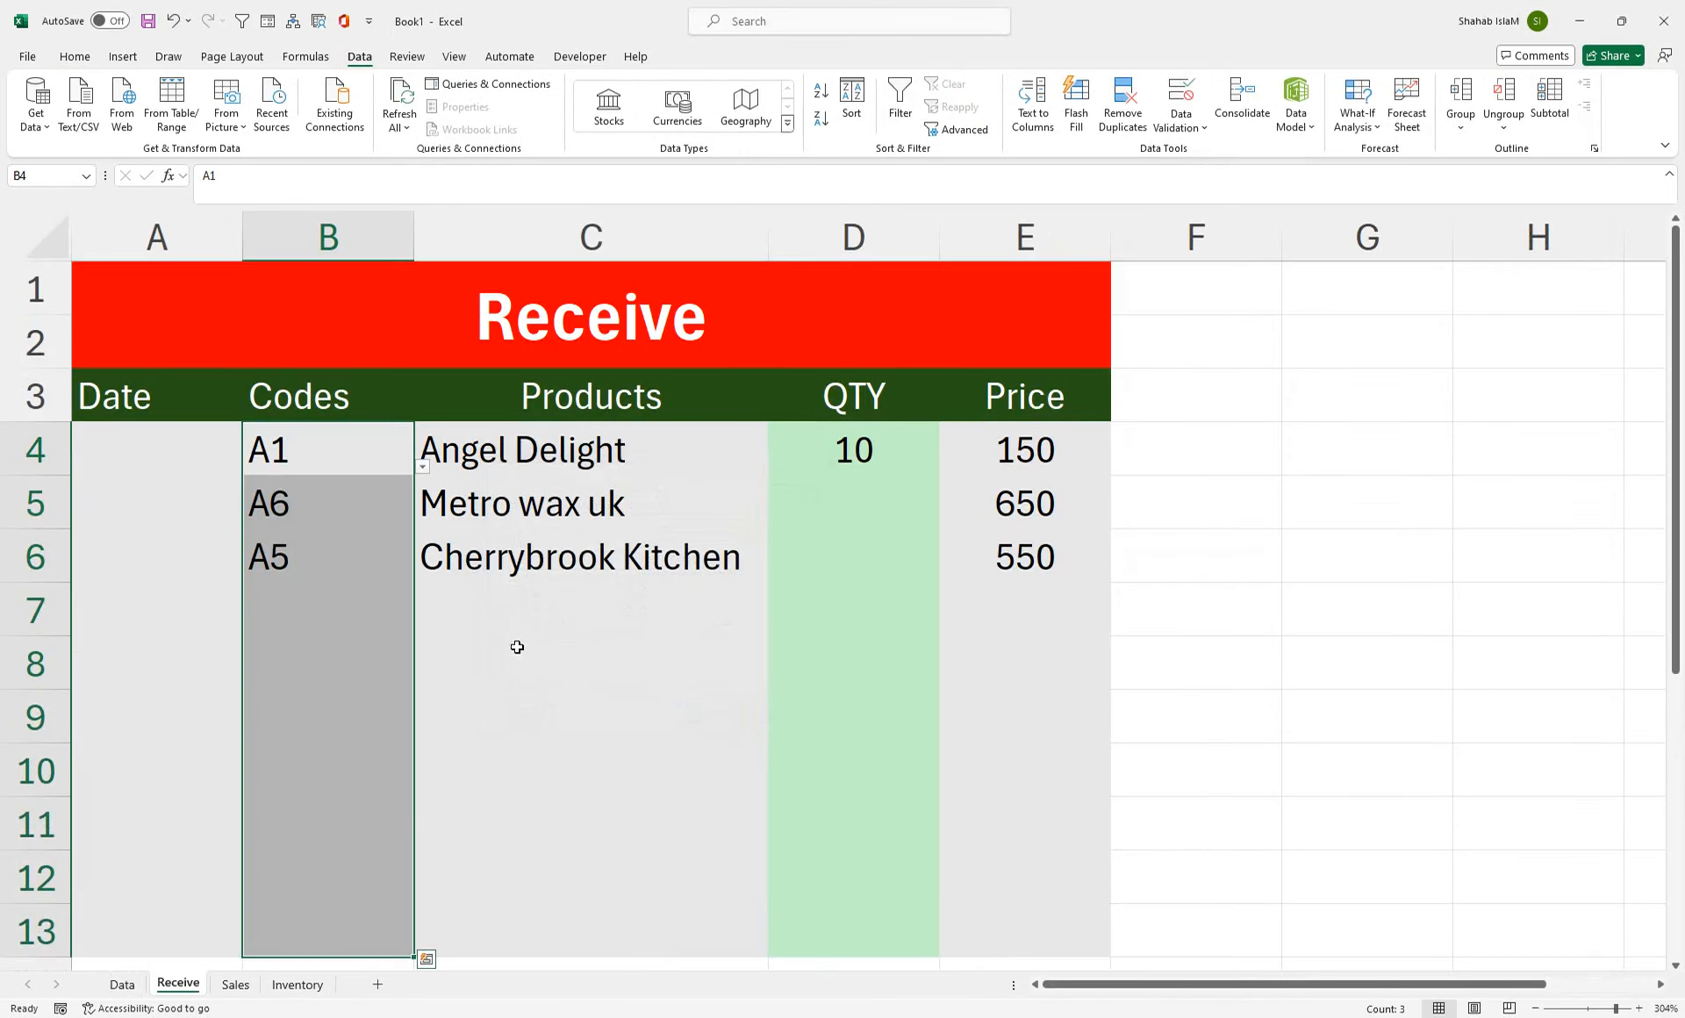
# - Add list data validation to B4:B13 on the Sales sheet with the source =Data!$I$4:$I$13
pyautogui.click(235, 984)
pyautogui.moveTo(330, 447); pyautogui.dragTo(298, 948)
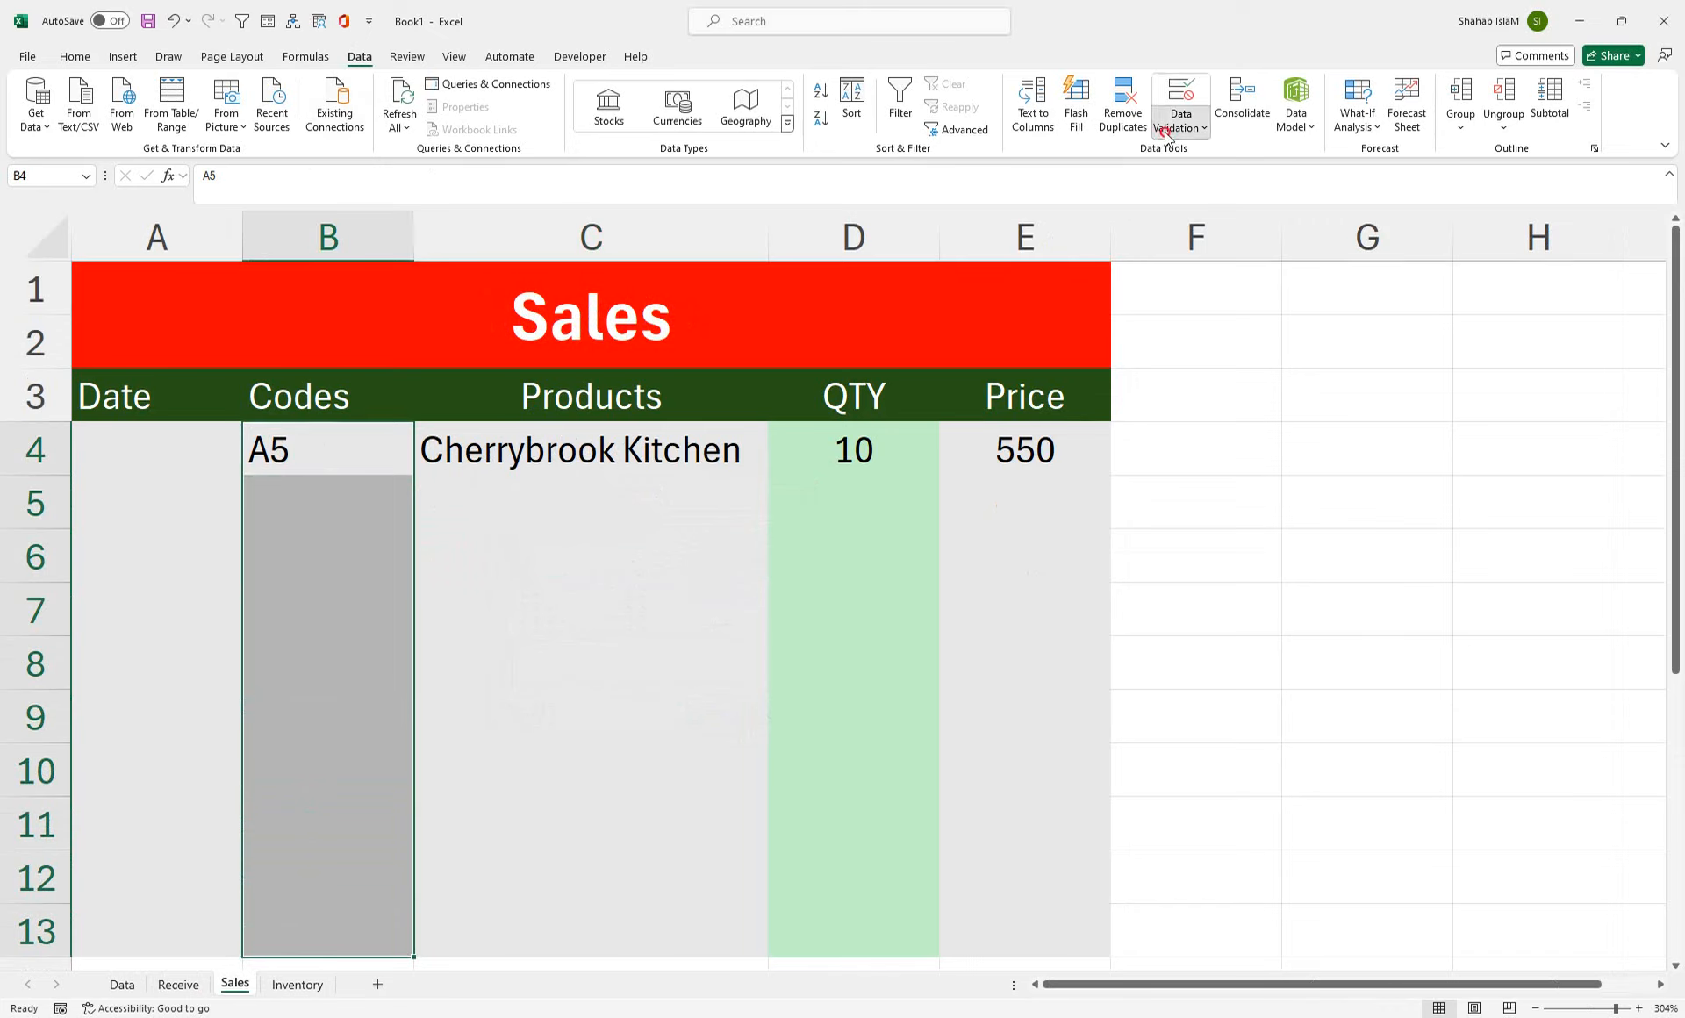
pyautogui.click(1181, 95)
pyautogui.click(630, 559)
pyautogui.click(591, 616)
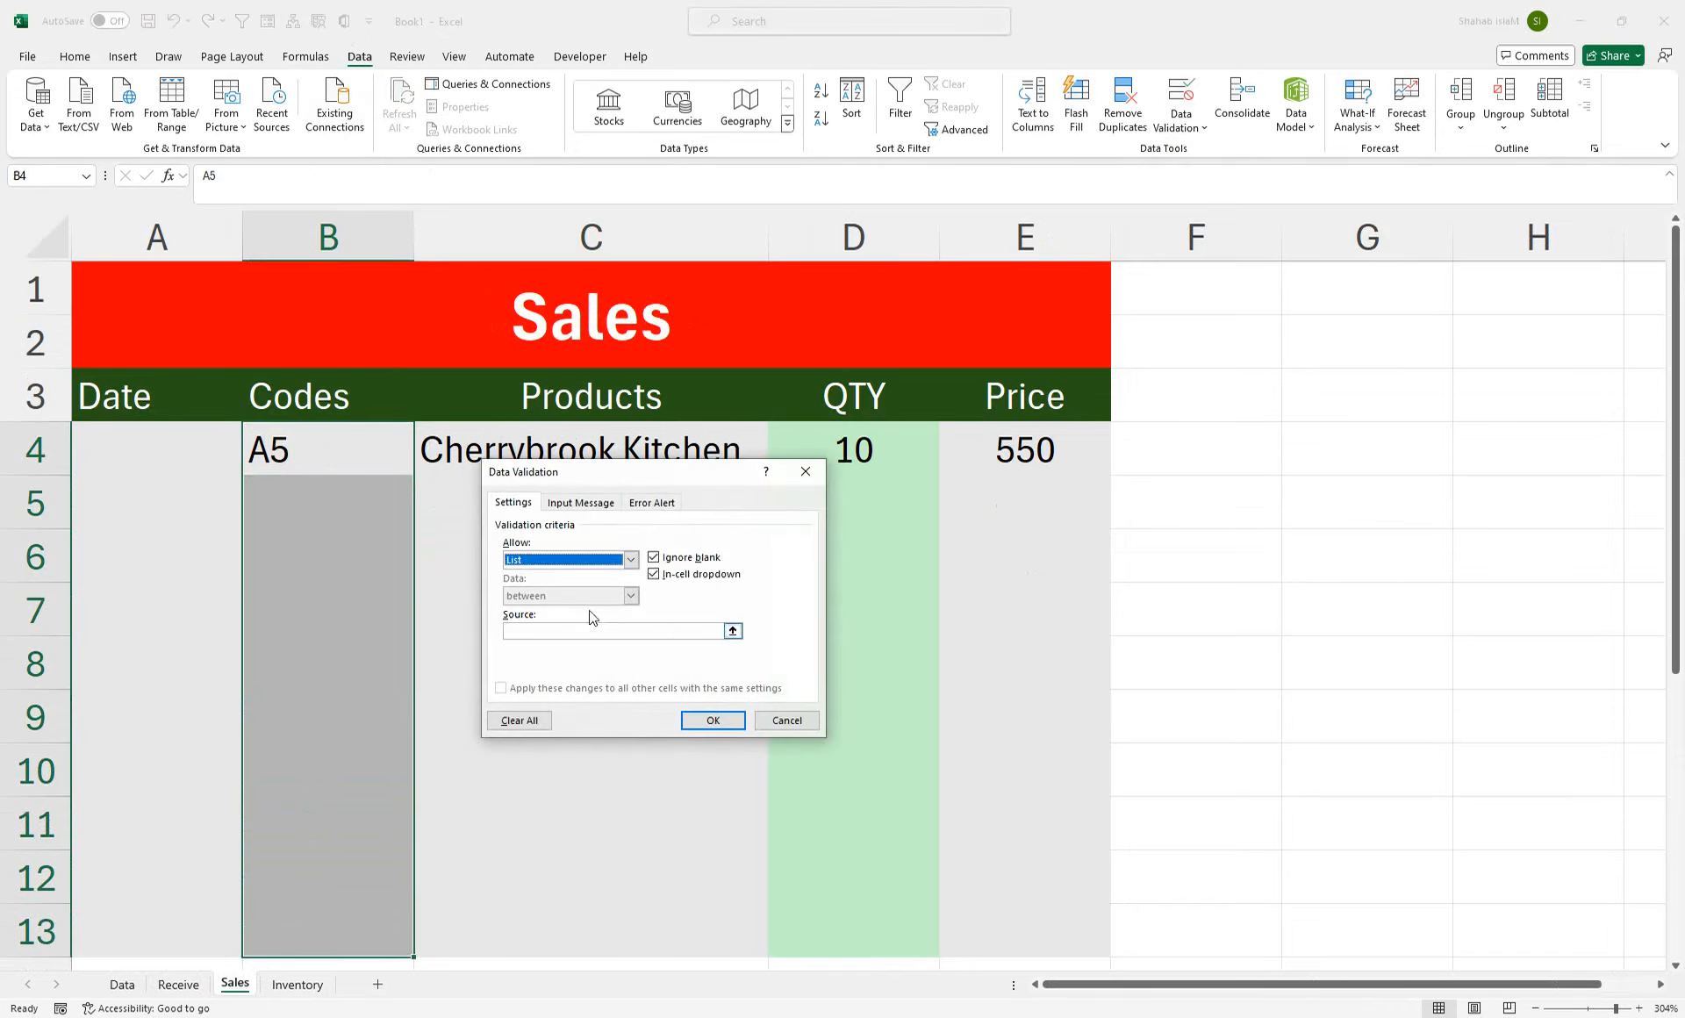
pyautogui.click(612, 631)
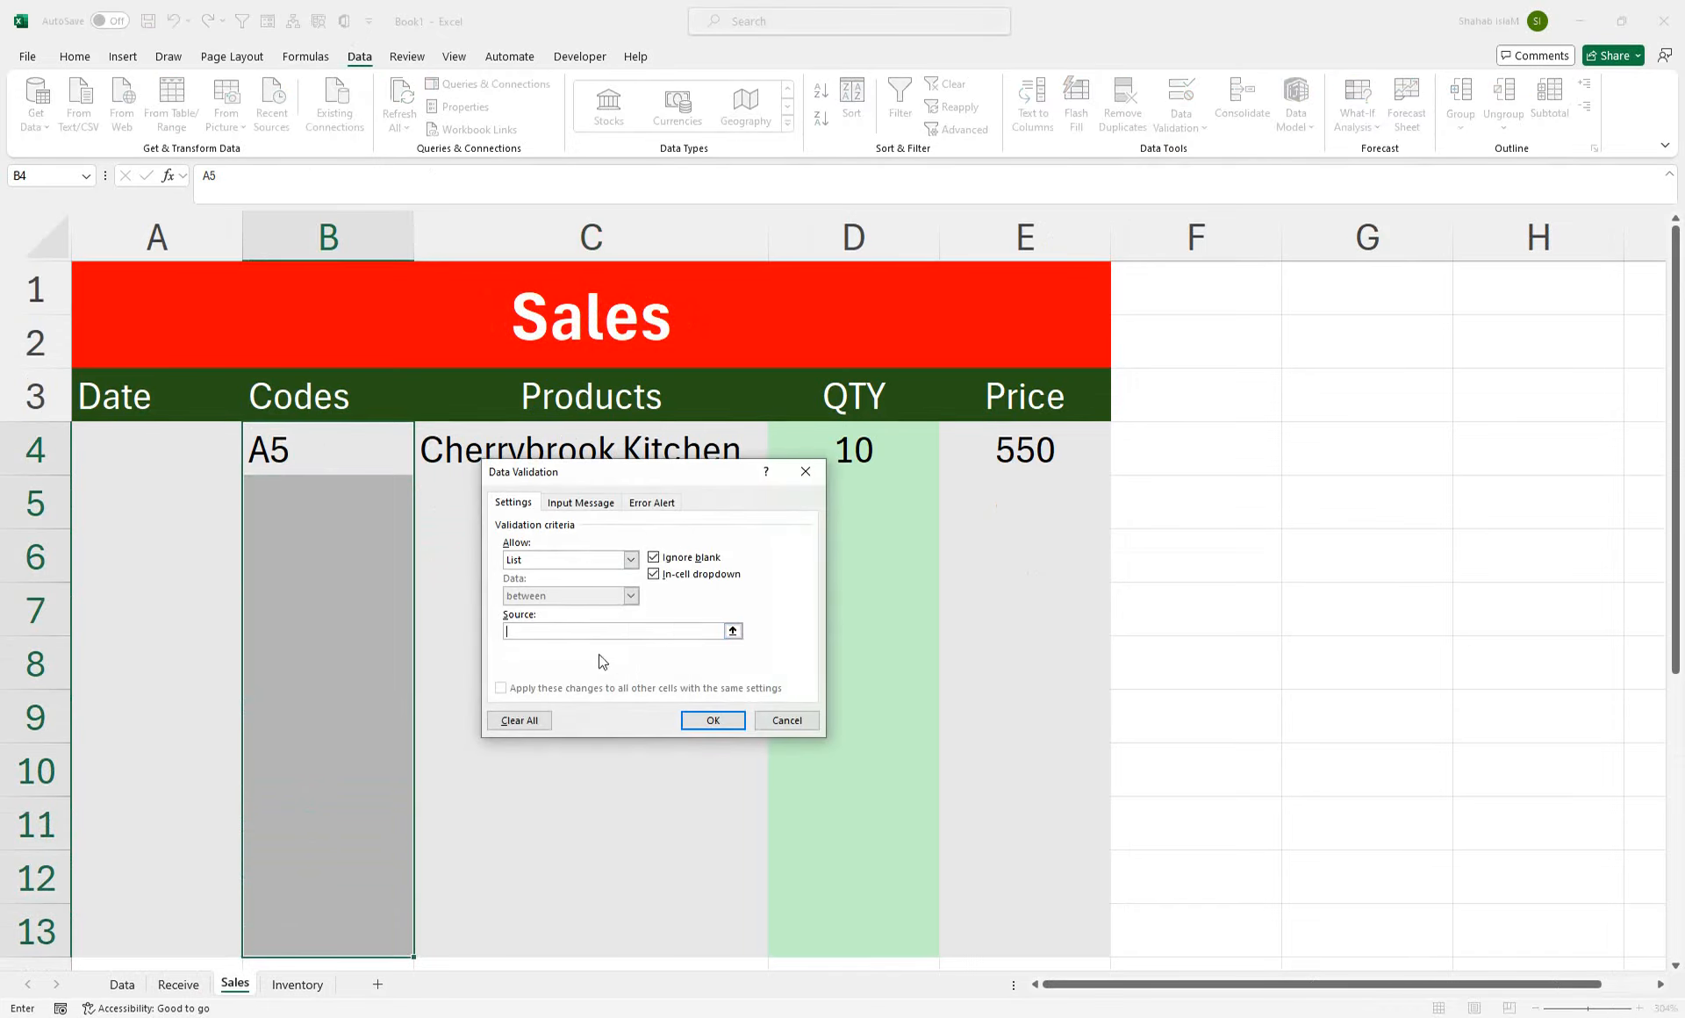
pyautogui.click(119, 989)
pyautogui.moveTo(115, 392); pyautogui.dragTo(121, 827)
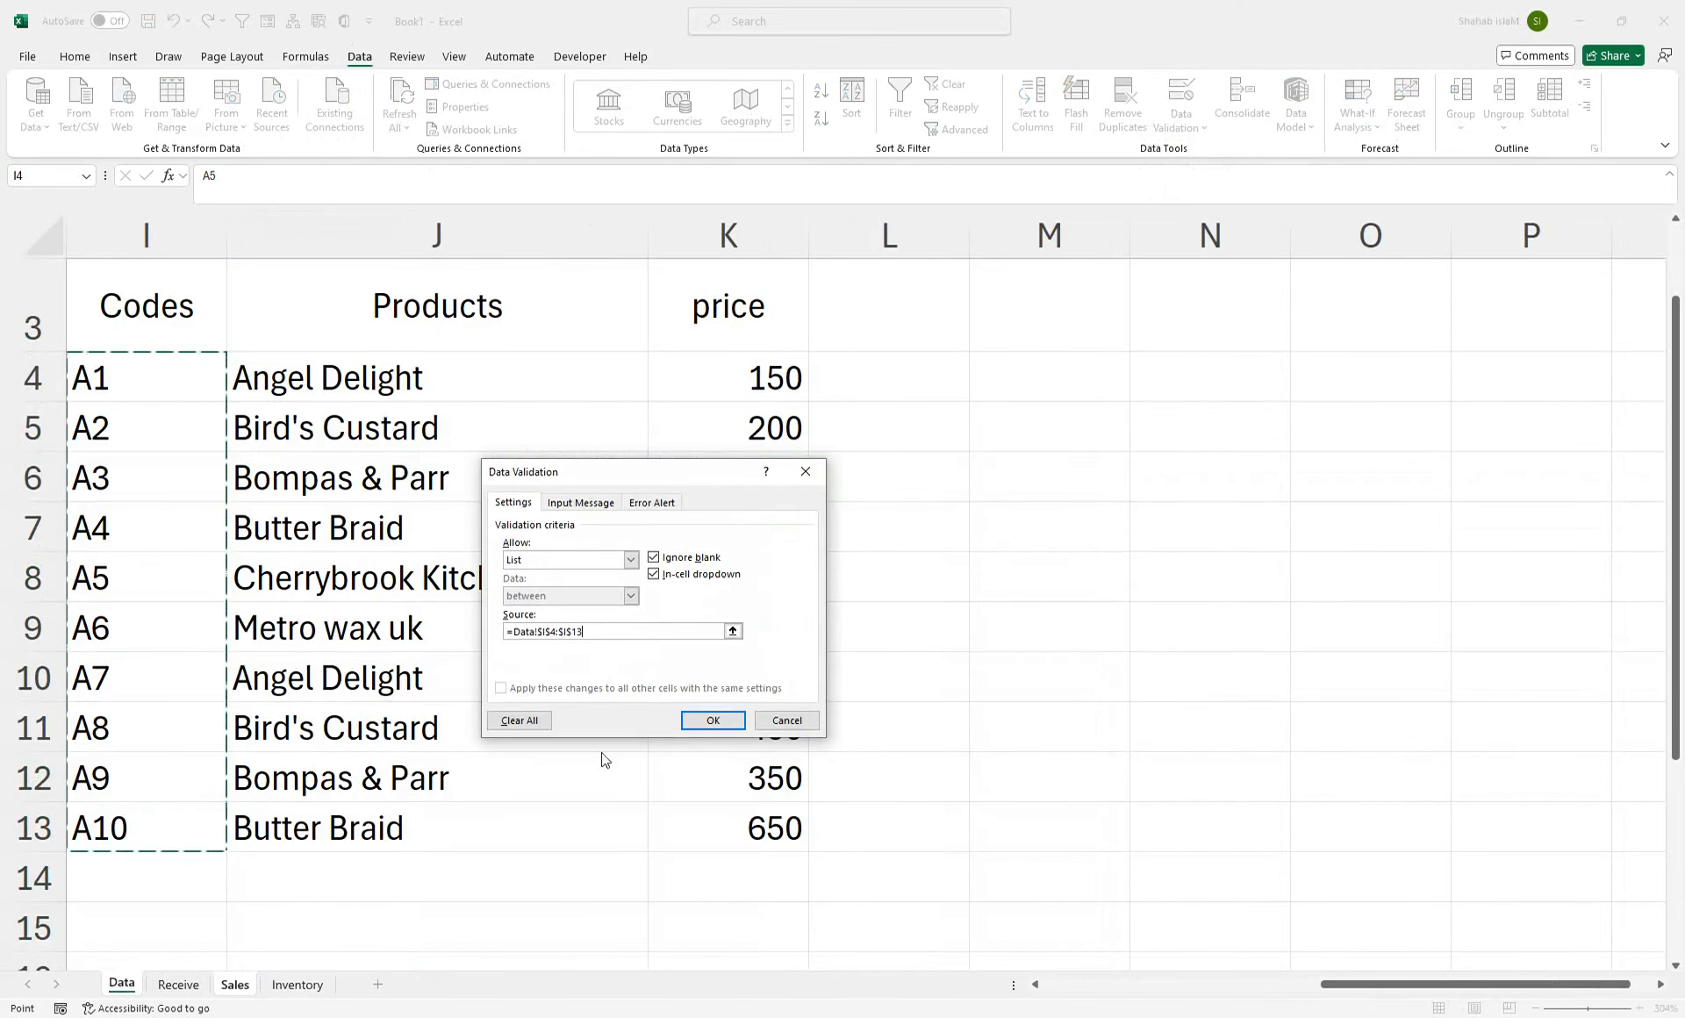
pyautogui.click(712, 719)
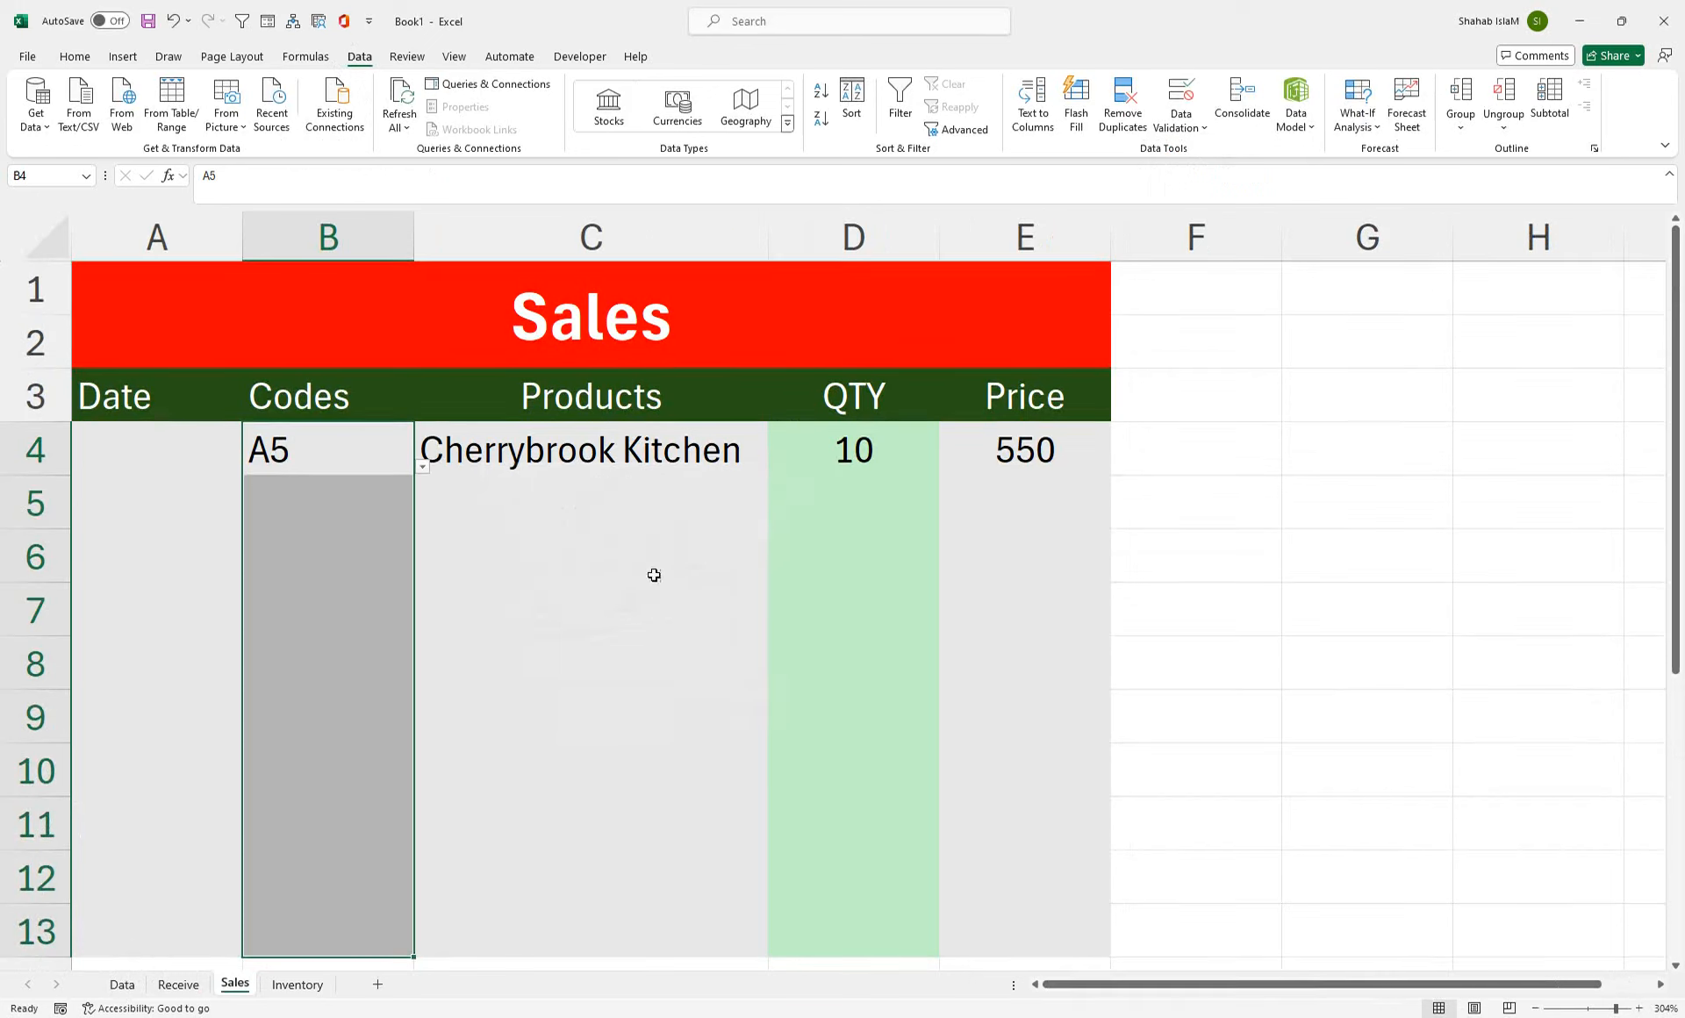
# - Record a sale in row 5 by choosing code A7 from the dropdown and entering a quantity of 10
pyautogui.click(407, 502)
pyautogui.click(423, 519)
pyautogui.click(361, 628)
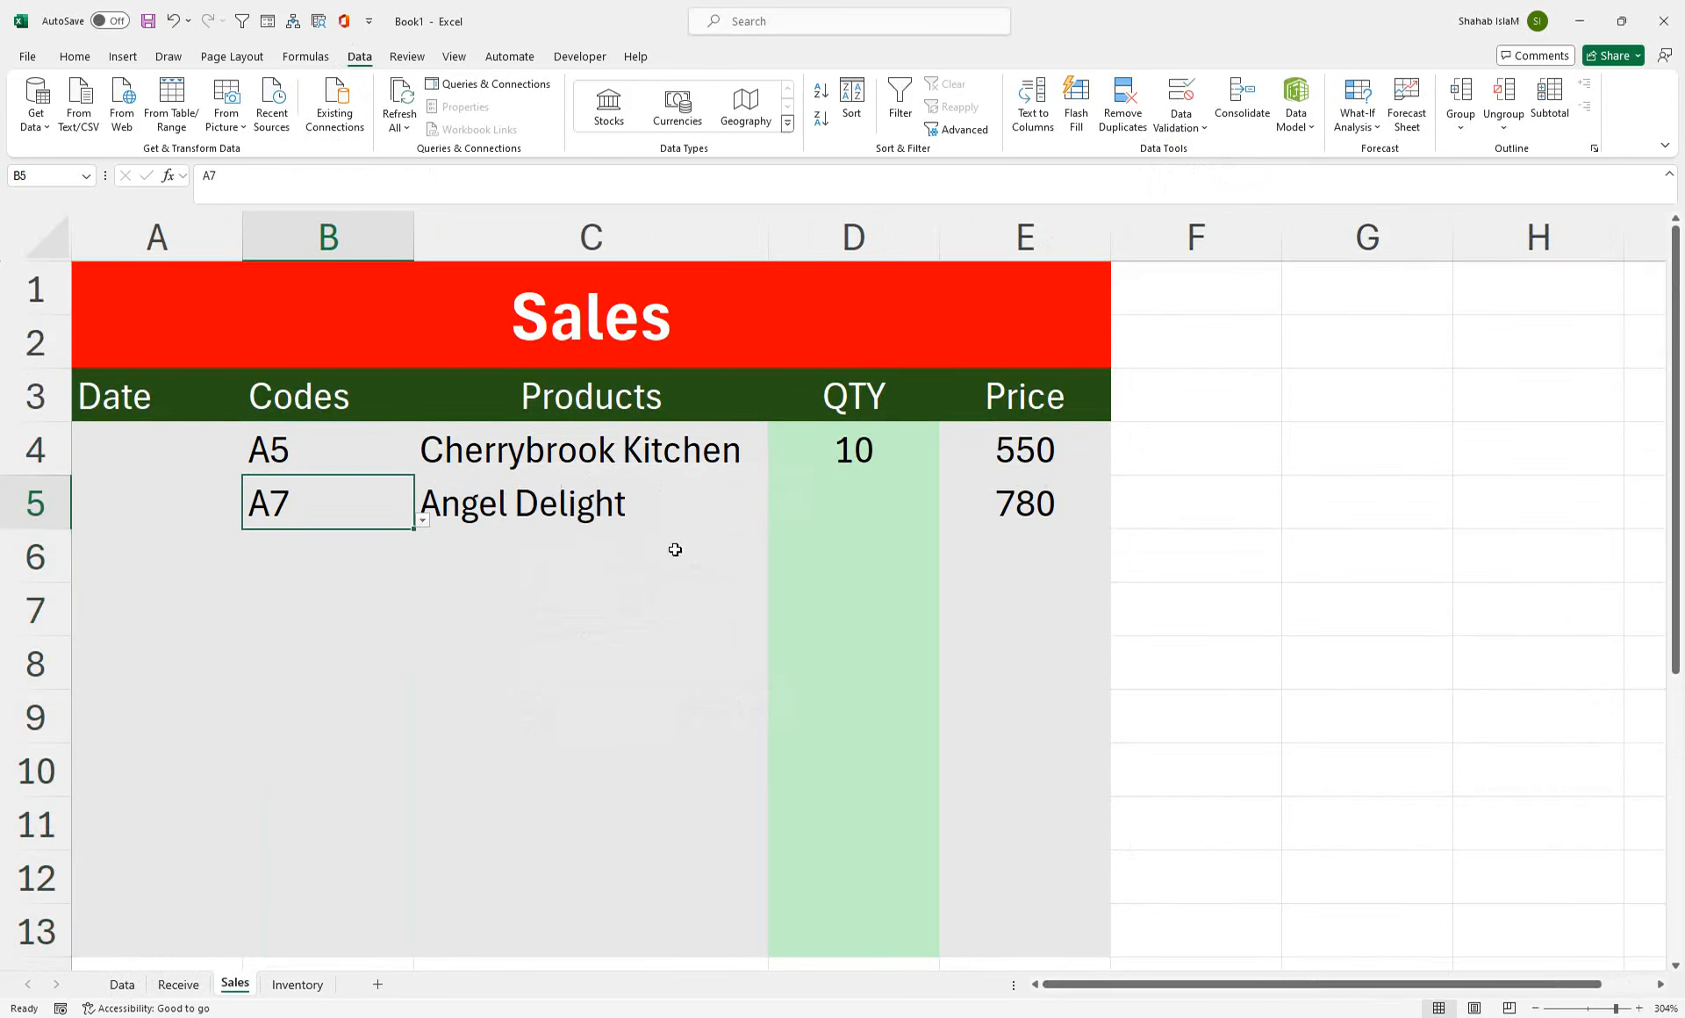
pyautogui.click(818, 502)
pyautogui.write('10')
pyautogui.press('Return')
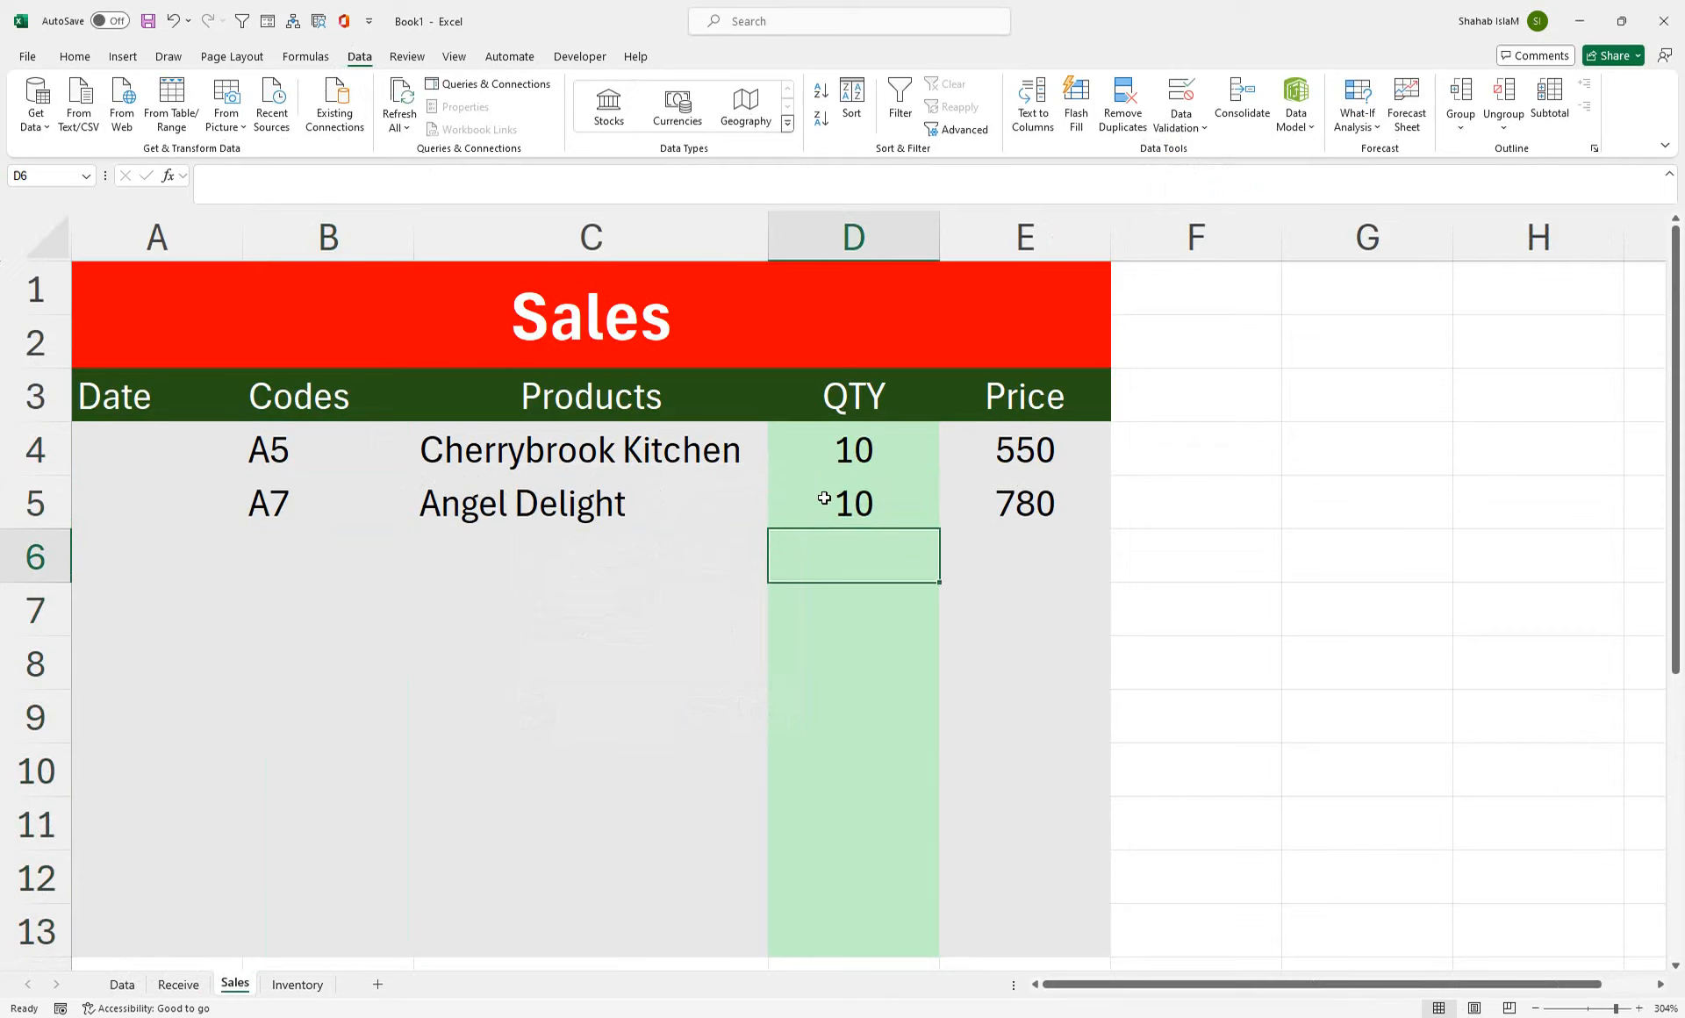
# - On the Receive sheet, choose code A10 in B7 and fill the quantity 10 down through D4:D7
pyautogui.click(184, 989)
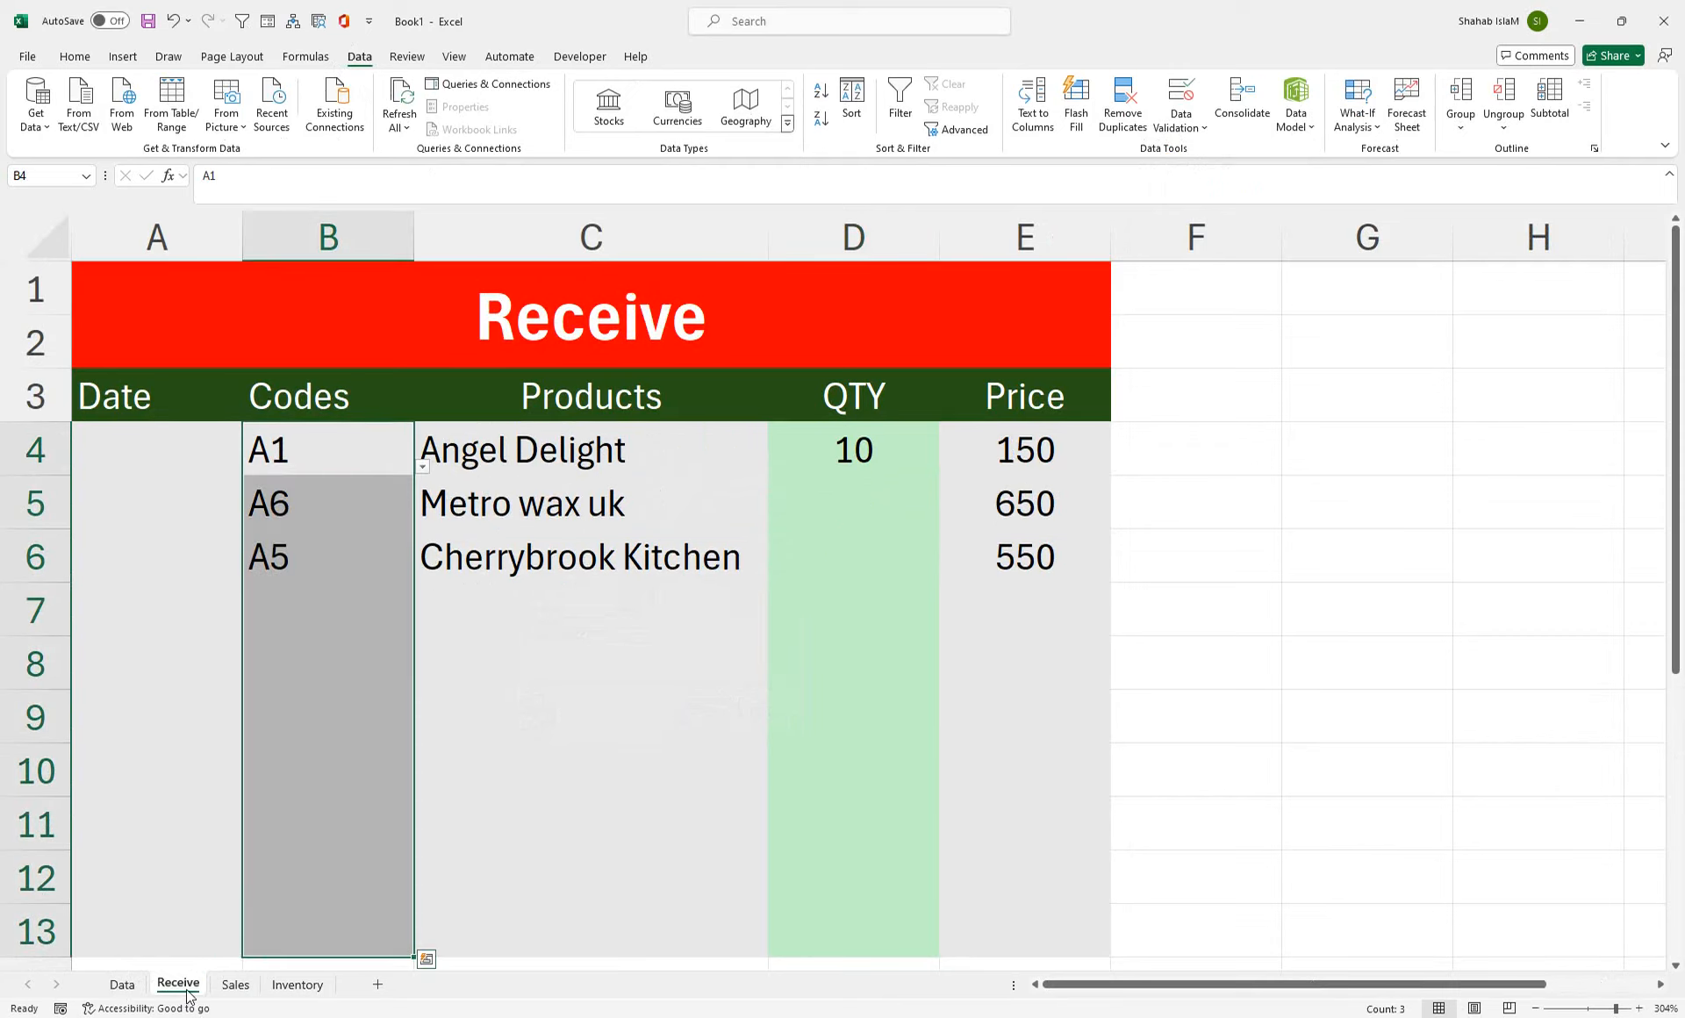
pyautogui.click(324, 598)
pyautogui.click(423, 627)
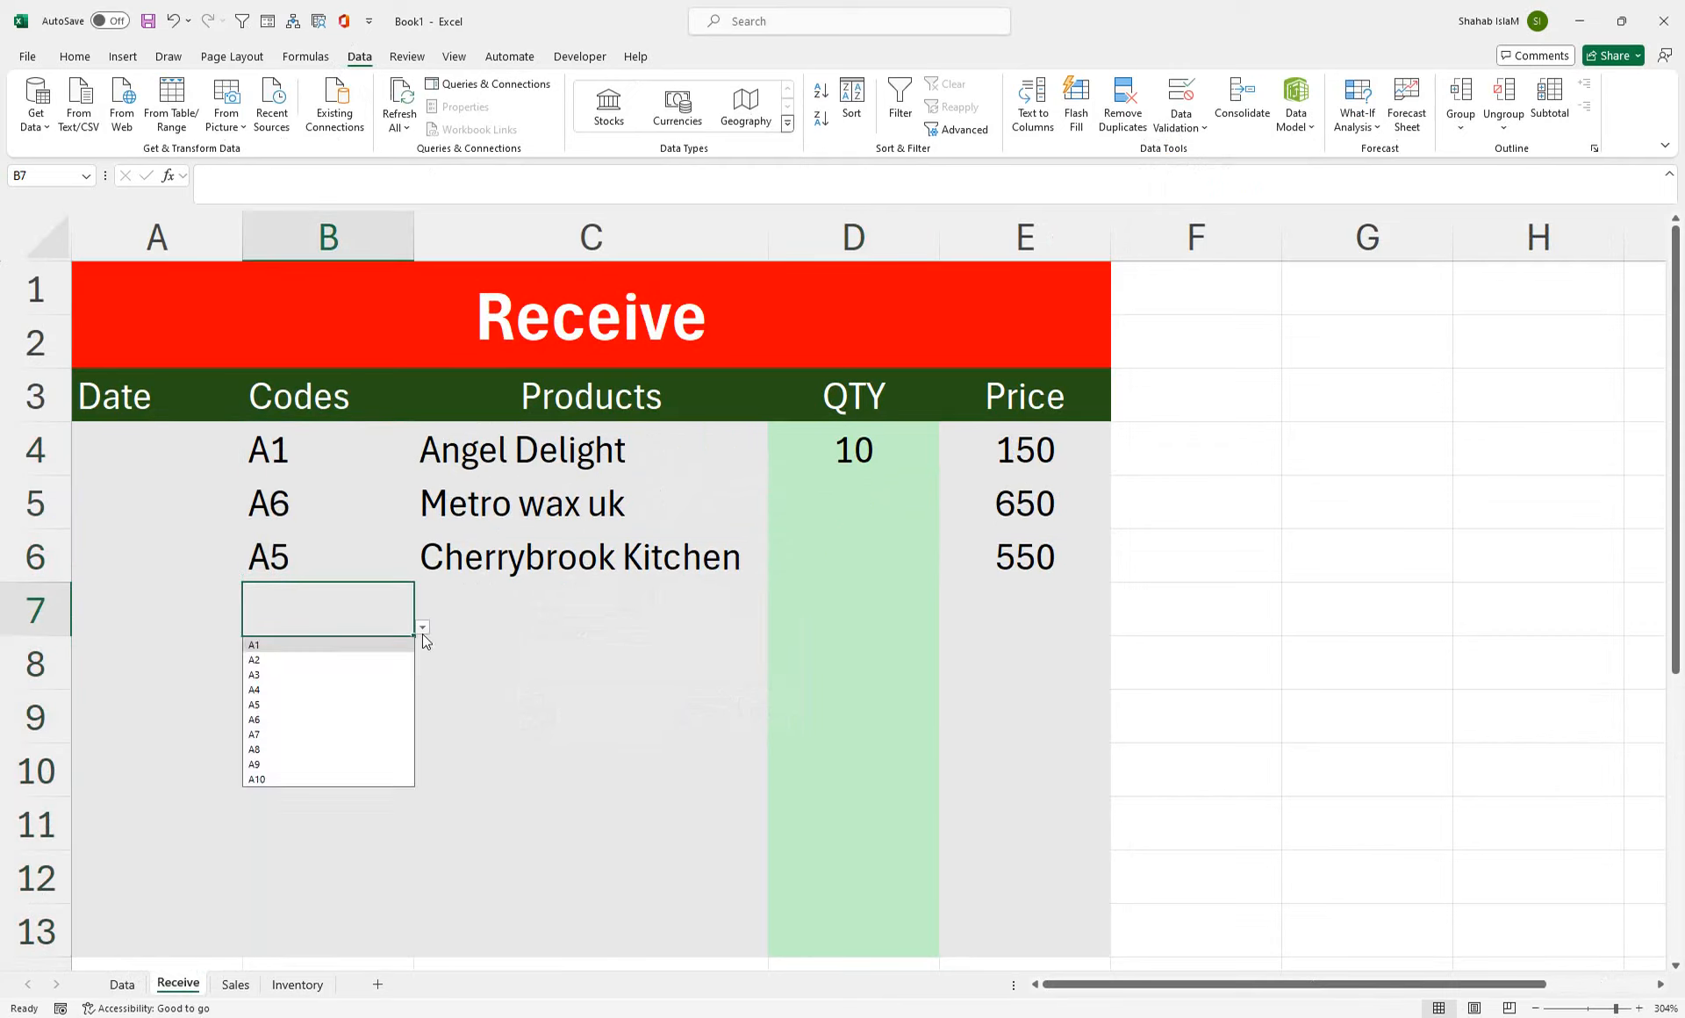
pyautogui.click(364, 779)
pyautogui.click(846, 590)
pyautogui.moveTo(856, 450); pyautogui.dragTo(845, 594)
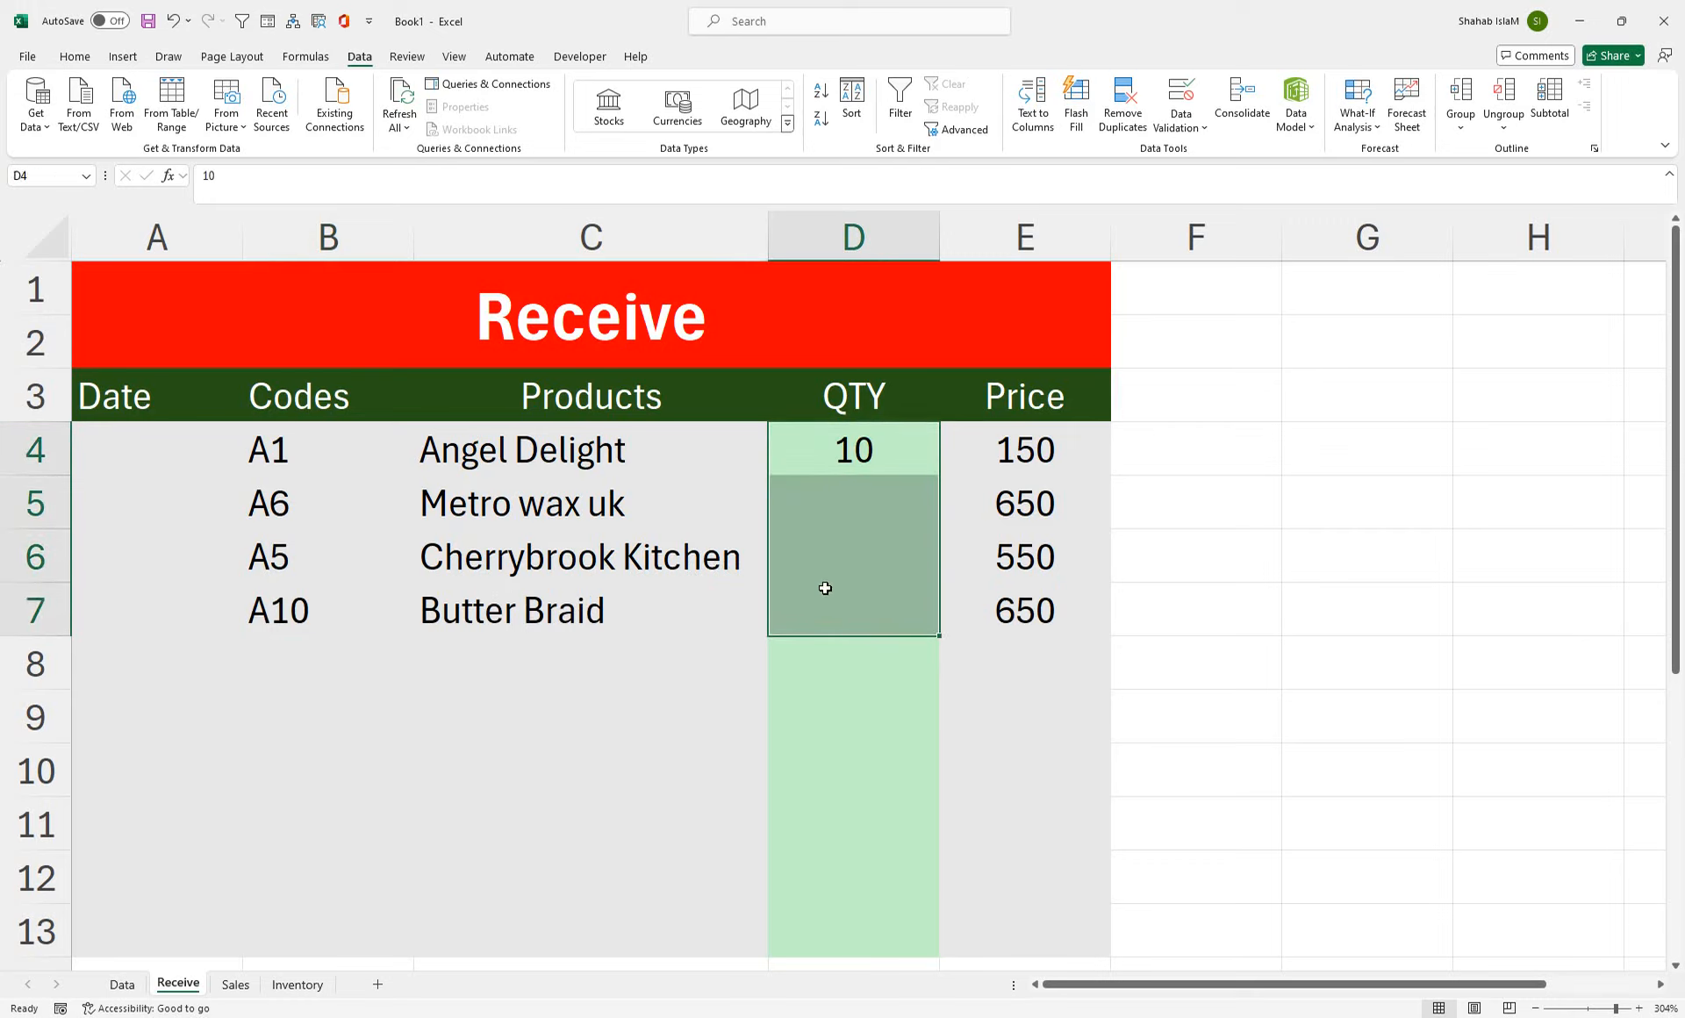
pyautogui.hotkey('ctrl', 'd')
pyautogui.click(587, 677)
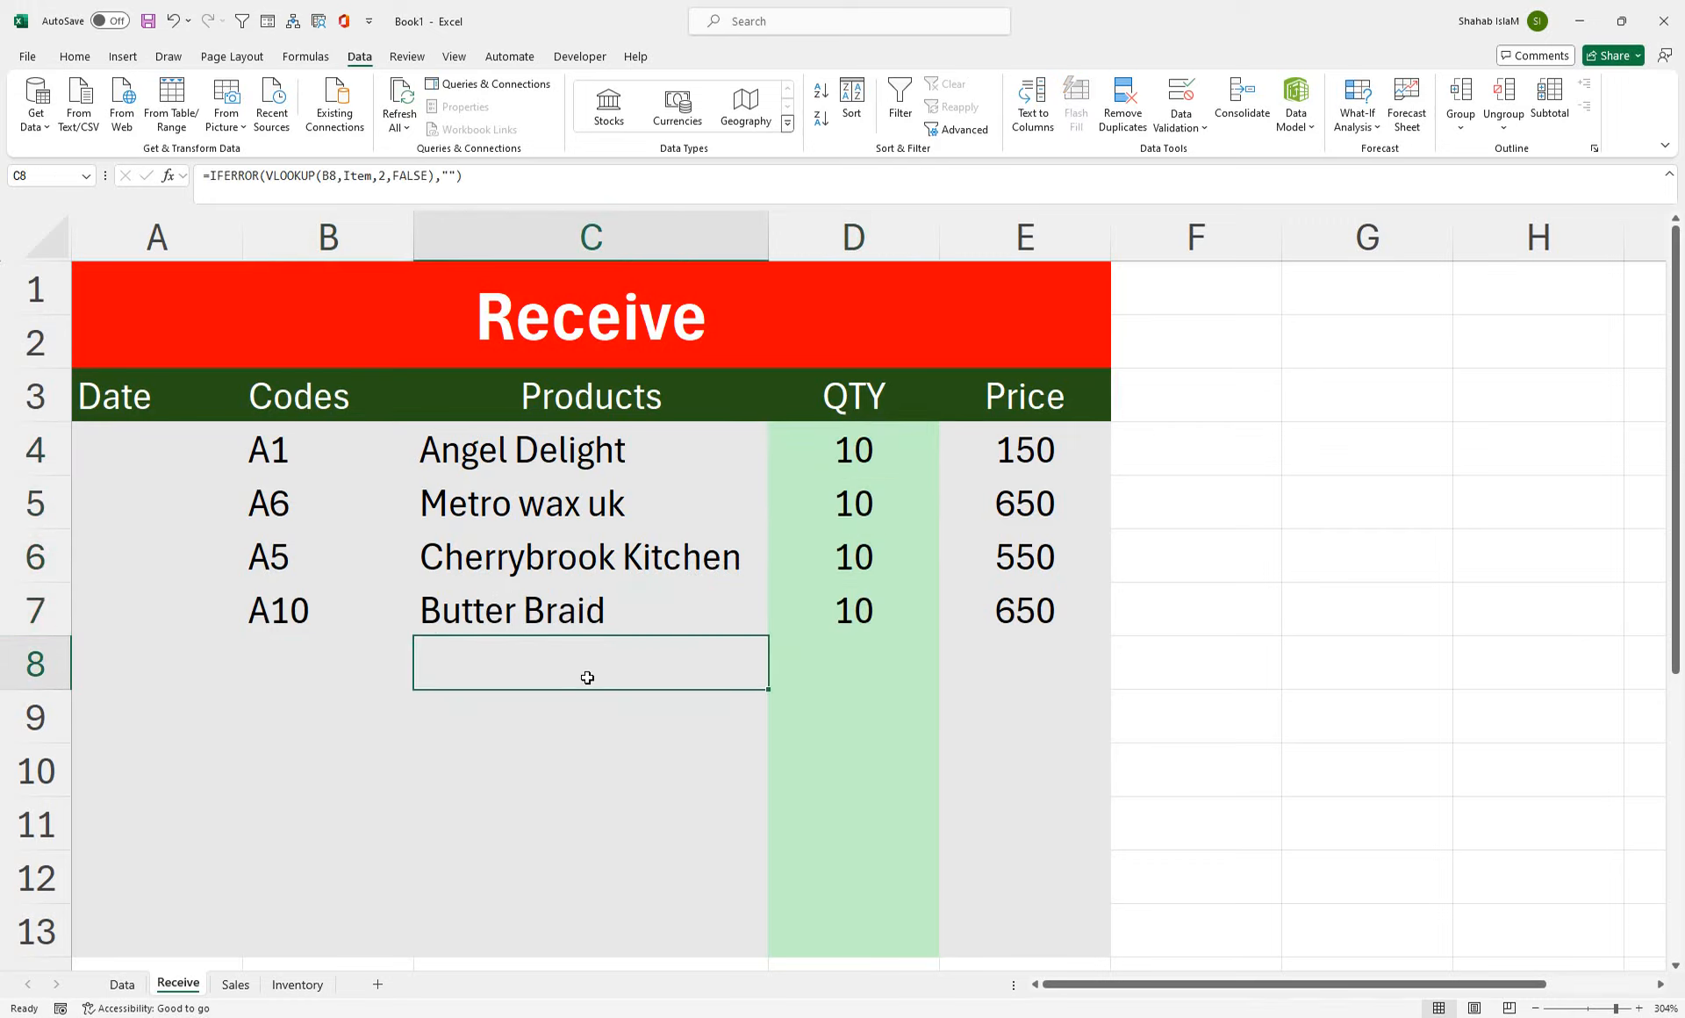
# - Go to the Inventory sheet and slightly widen its Products column
pyautogui.click(199, 453)
pyautogui.click(234, 985)
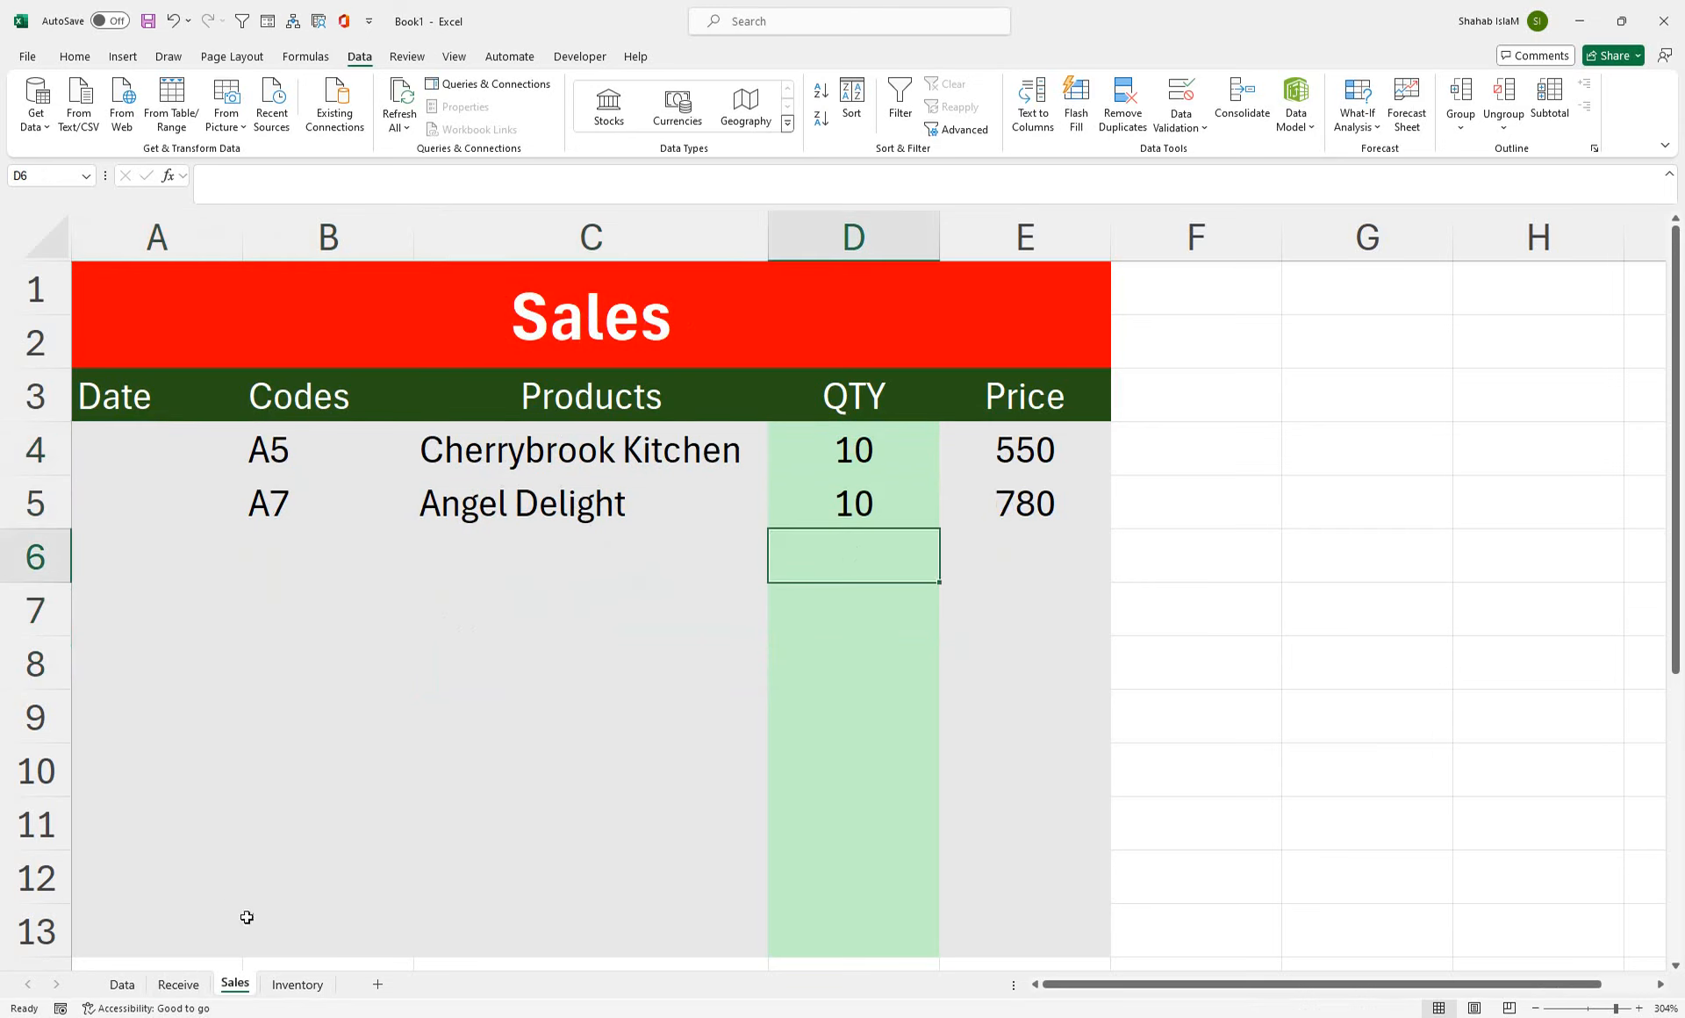
pyautogui.click(288, 986)
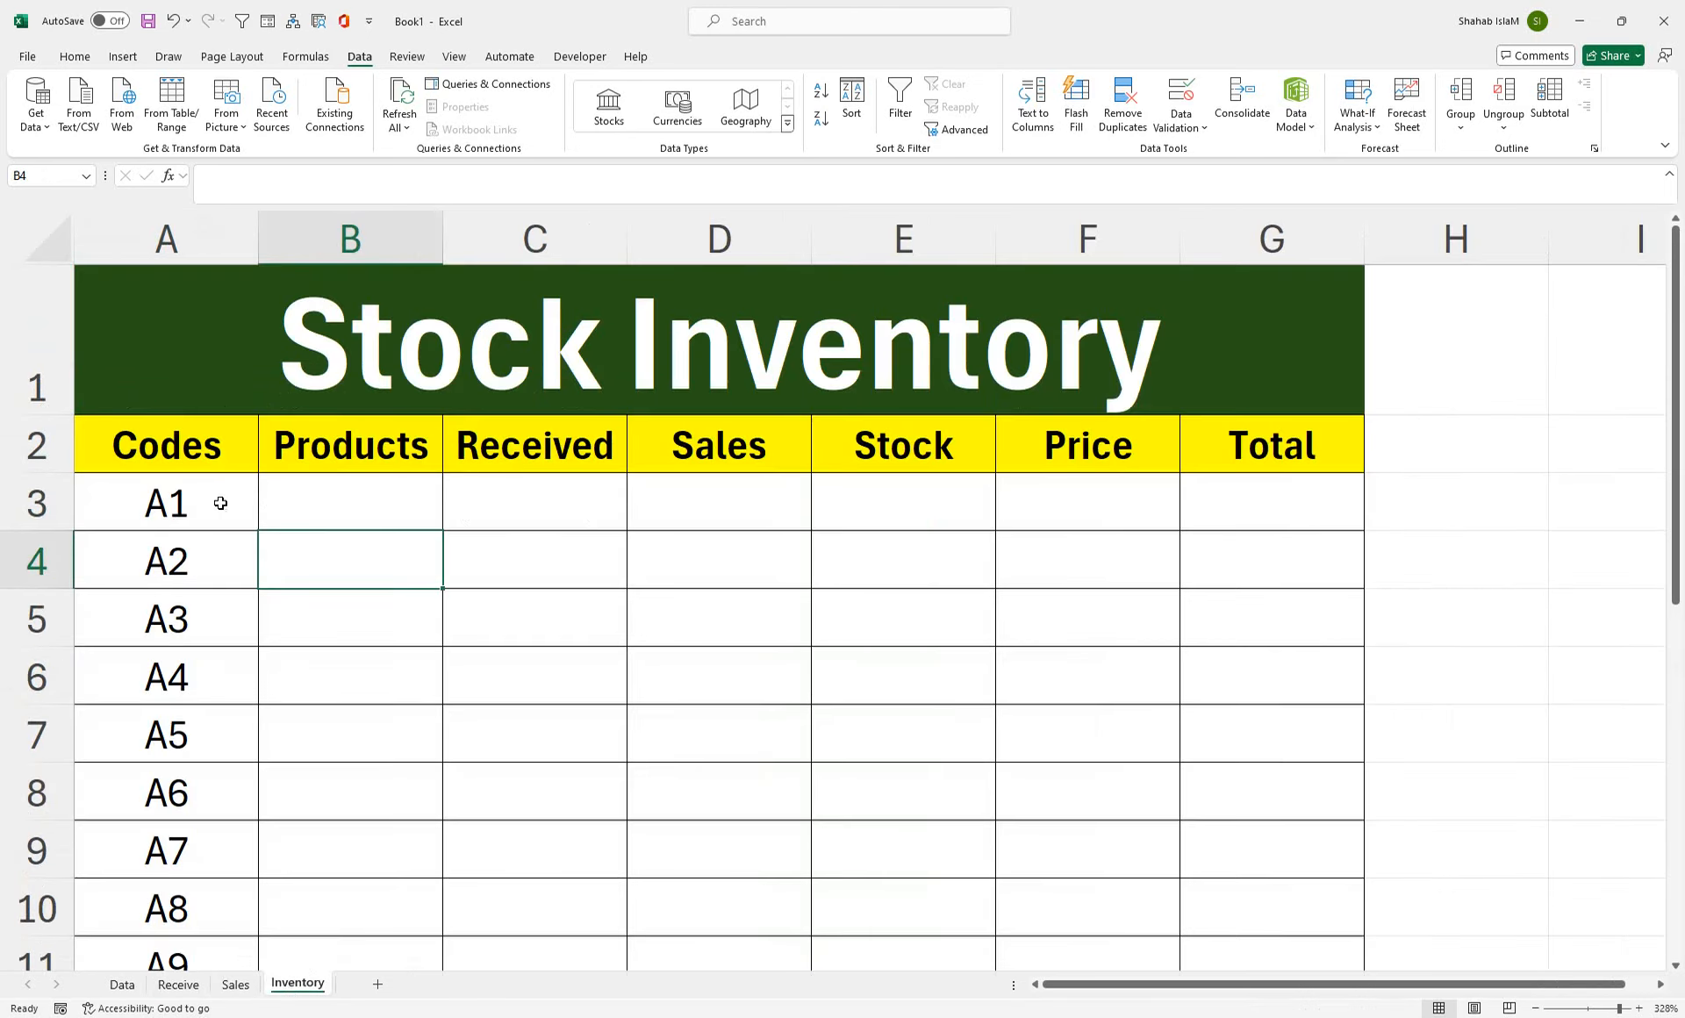
pyautogui.click(398, 497)
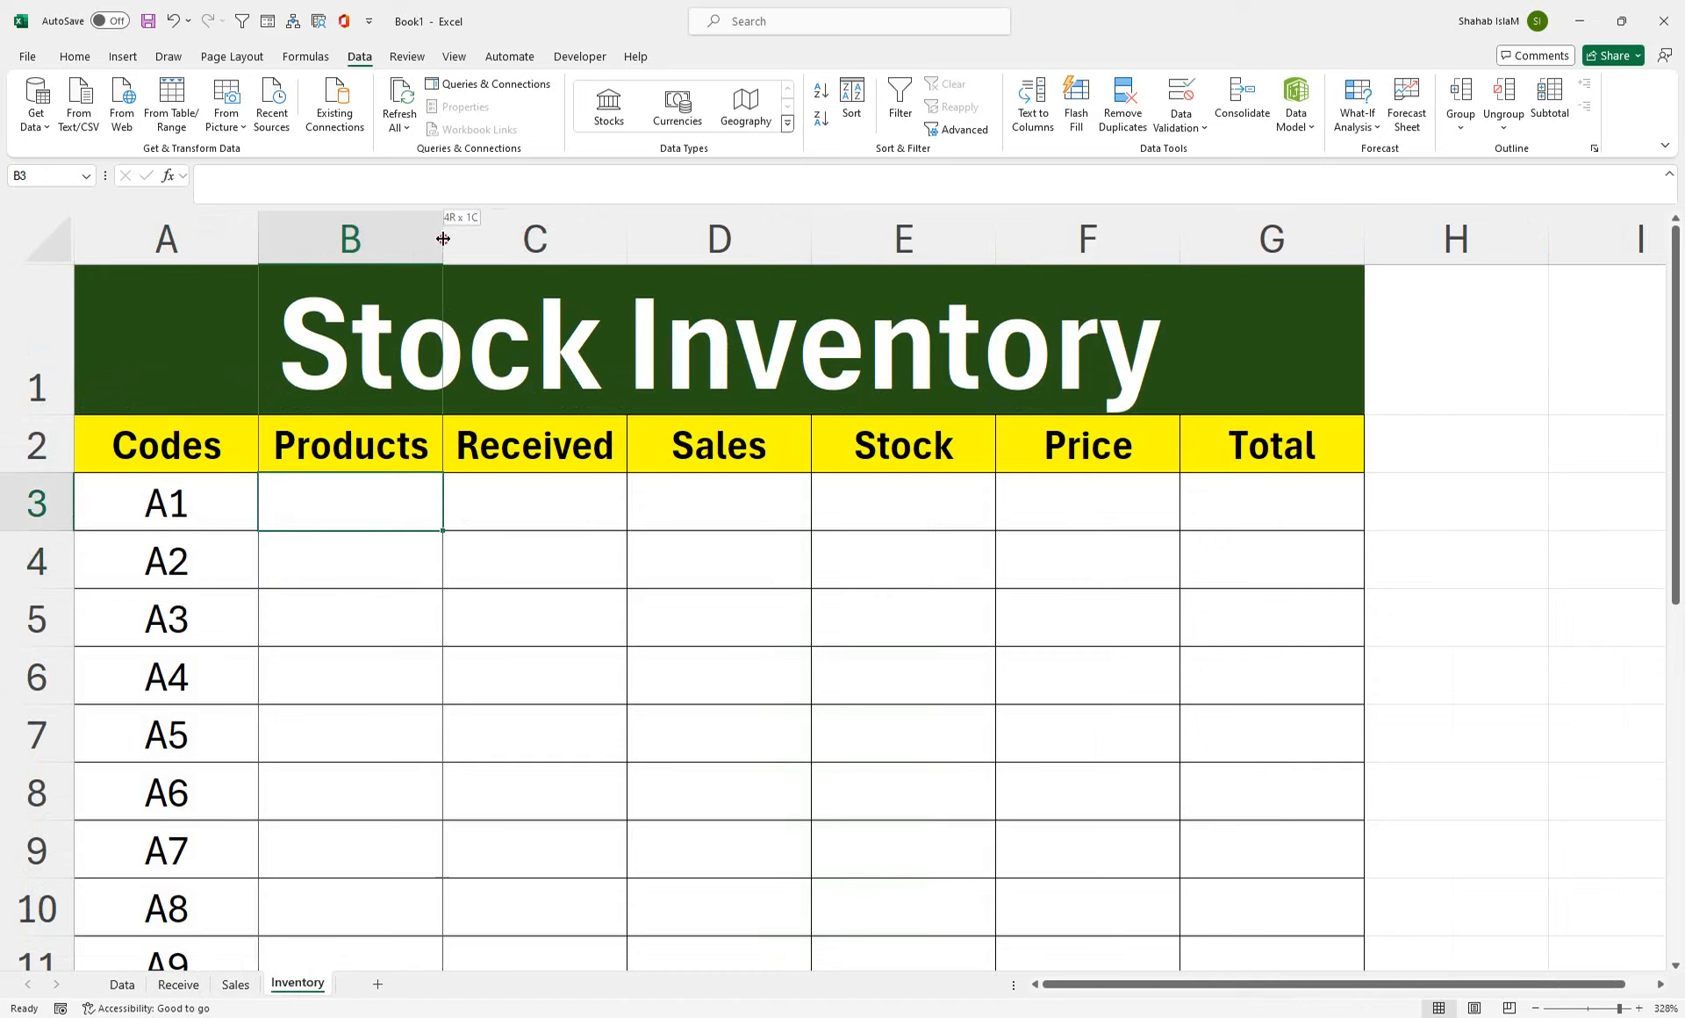
pyautogui.moveTo(443, 237); pyautogui.dragTo(459, 237)
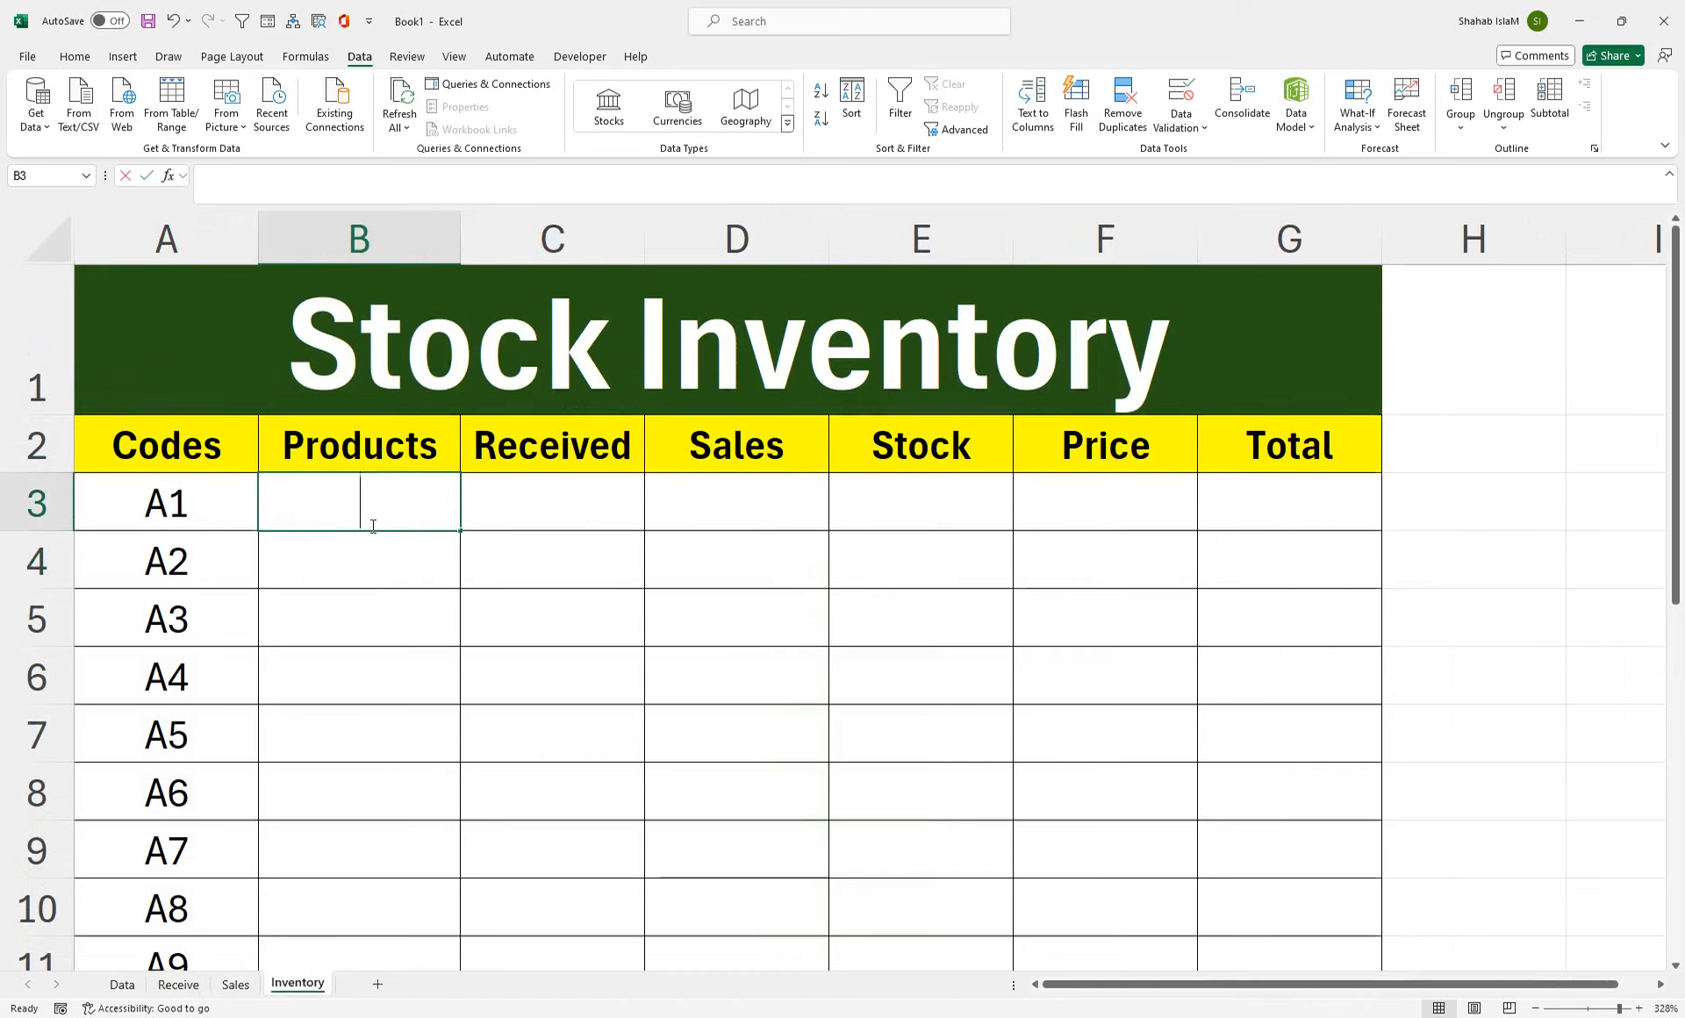
# - Enter =IFERROR(VLOOKUP(A3,Item,2,FALSE),"") in B3 of the Inventory sheet and autofit the Products column to its contents
pyautogui.write('=if')
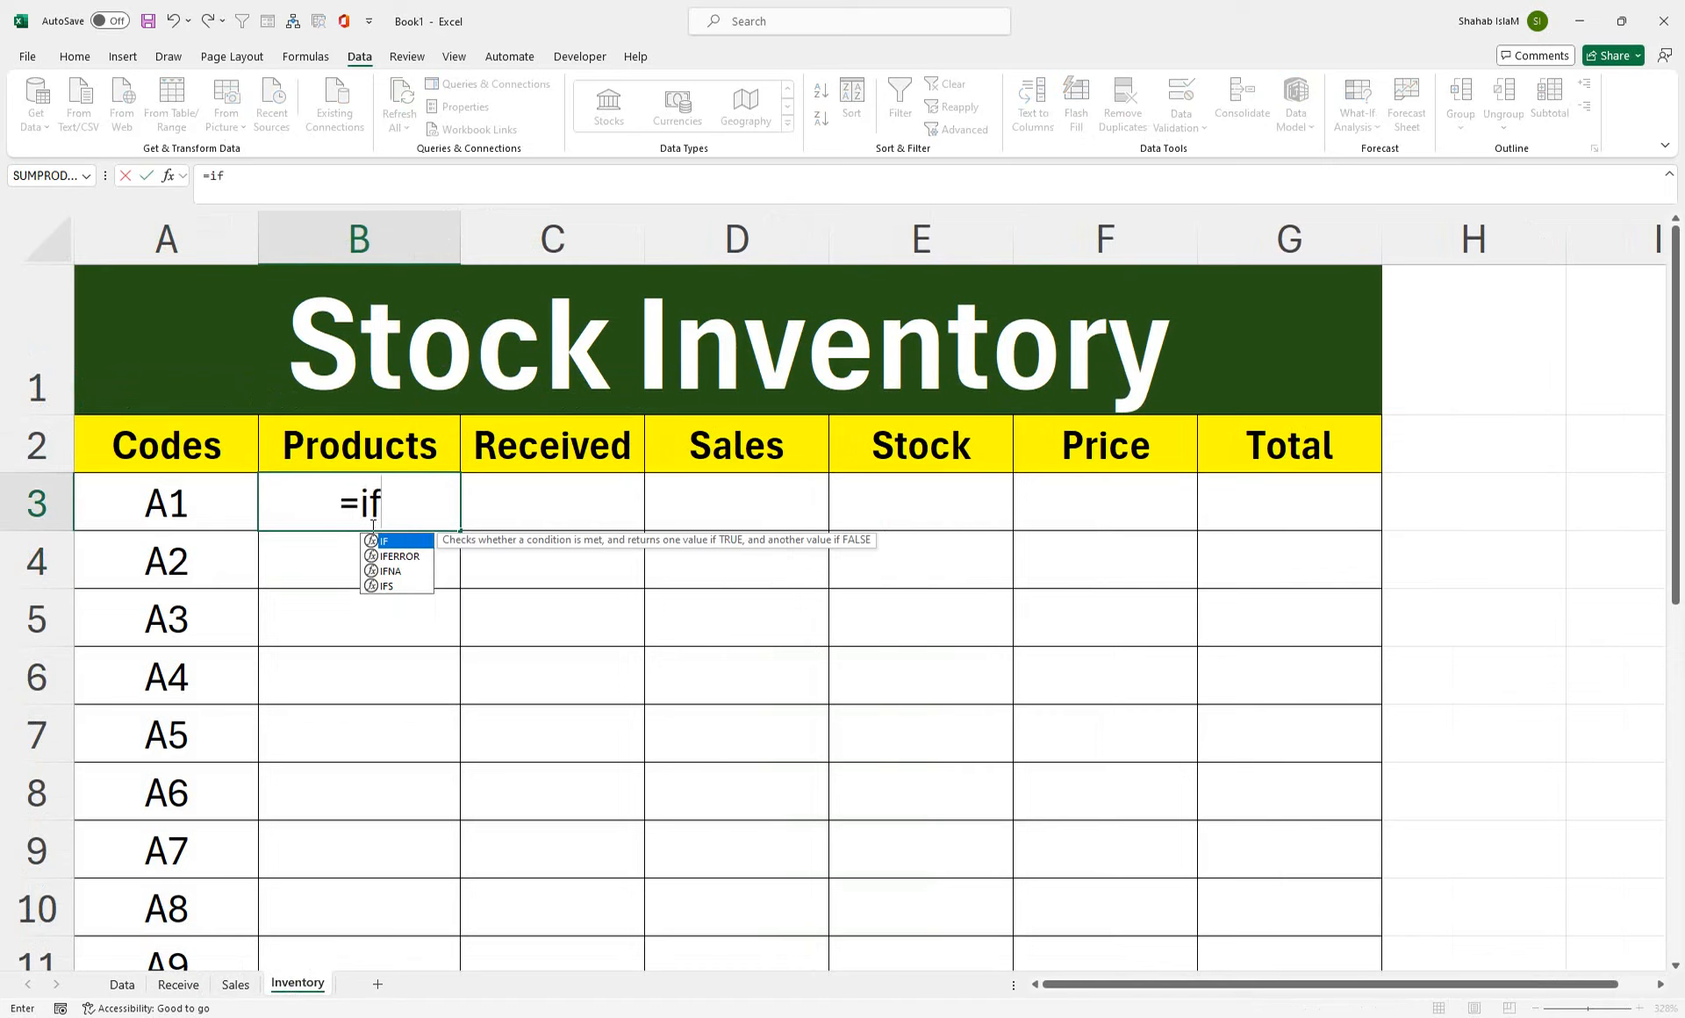
pyautogui.press('Down')
pyautogui.press('Tab')
pyautogui.write('vl')
pyautogui.press('Tab')
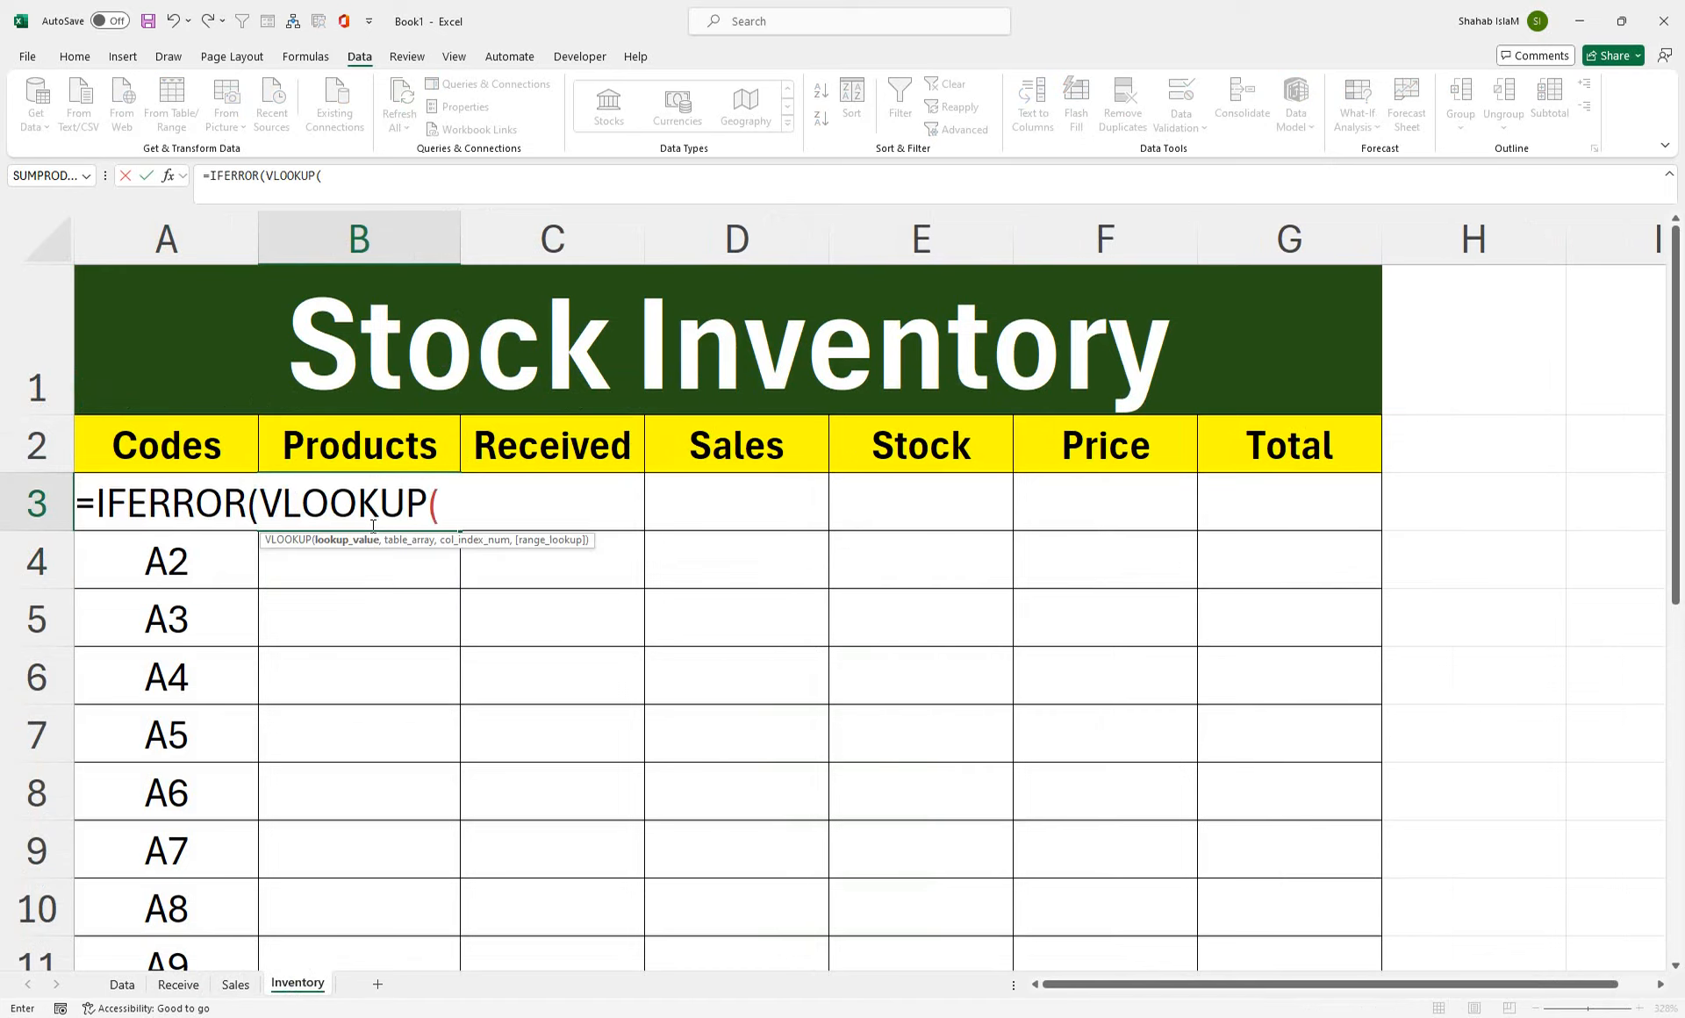
pyautogui.click(222, 455)
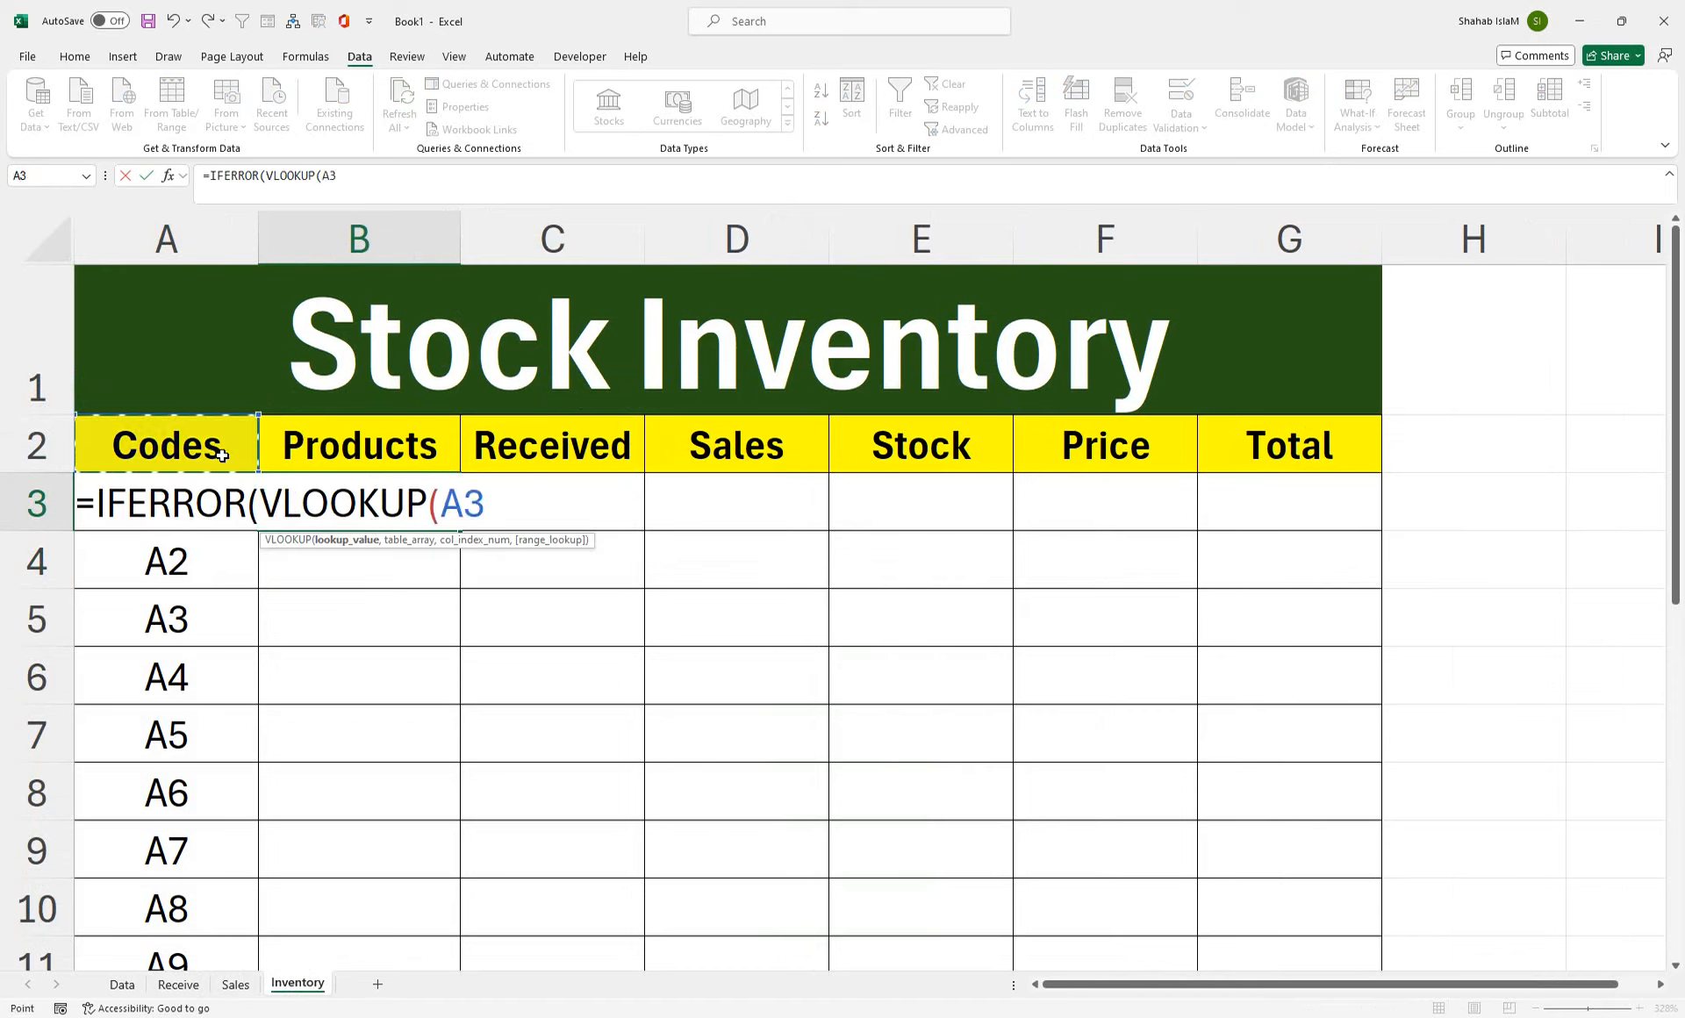
pyautogui.write(',')
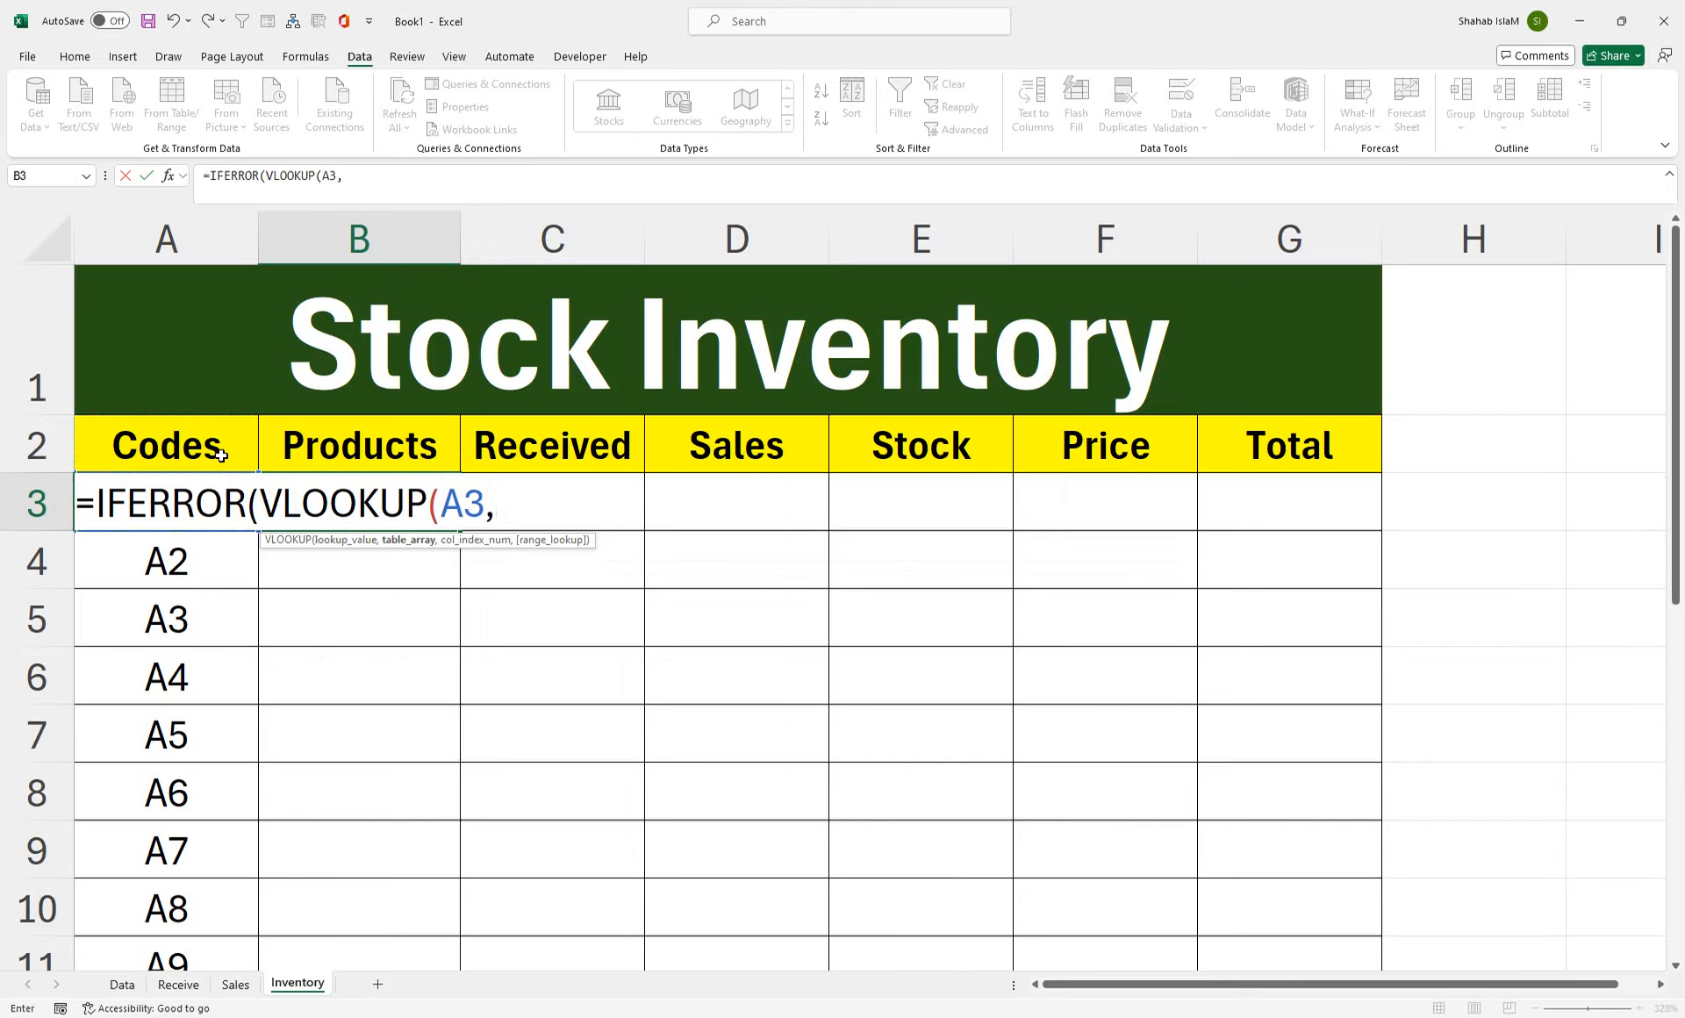
pyautogui.write('Item')
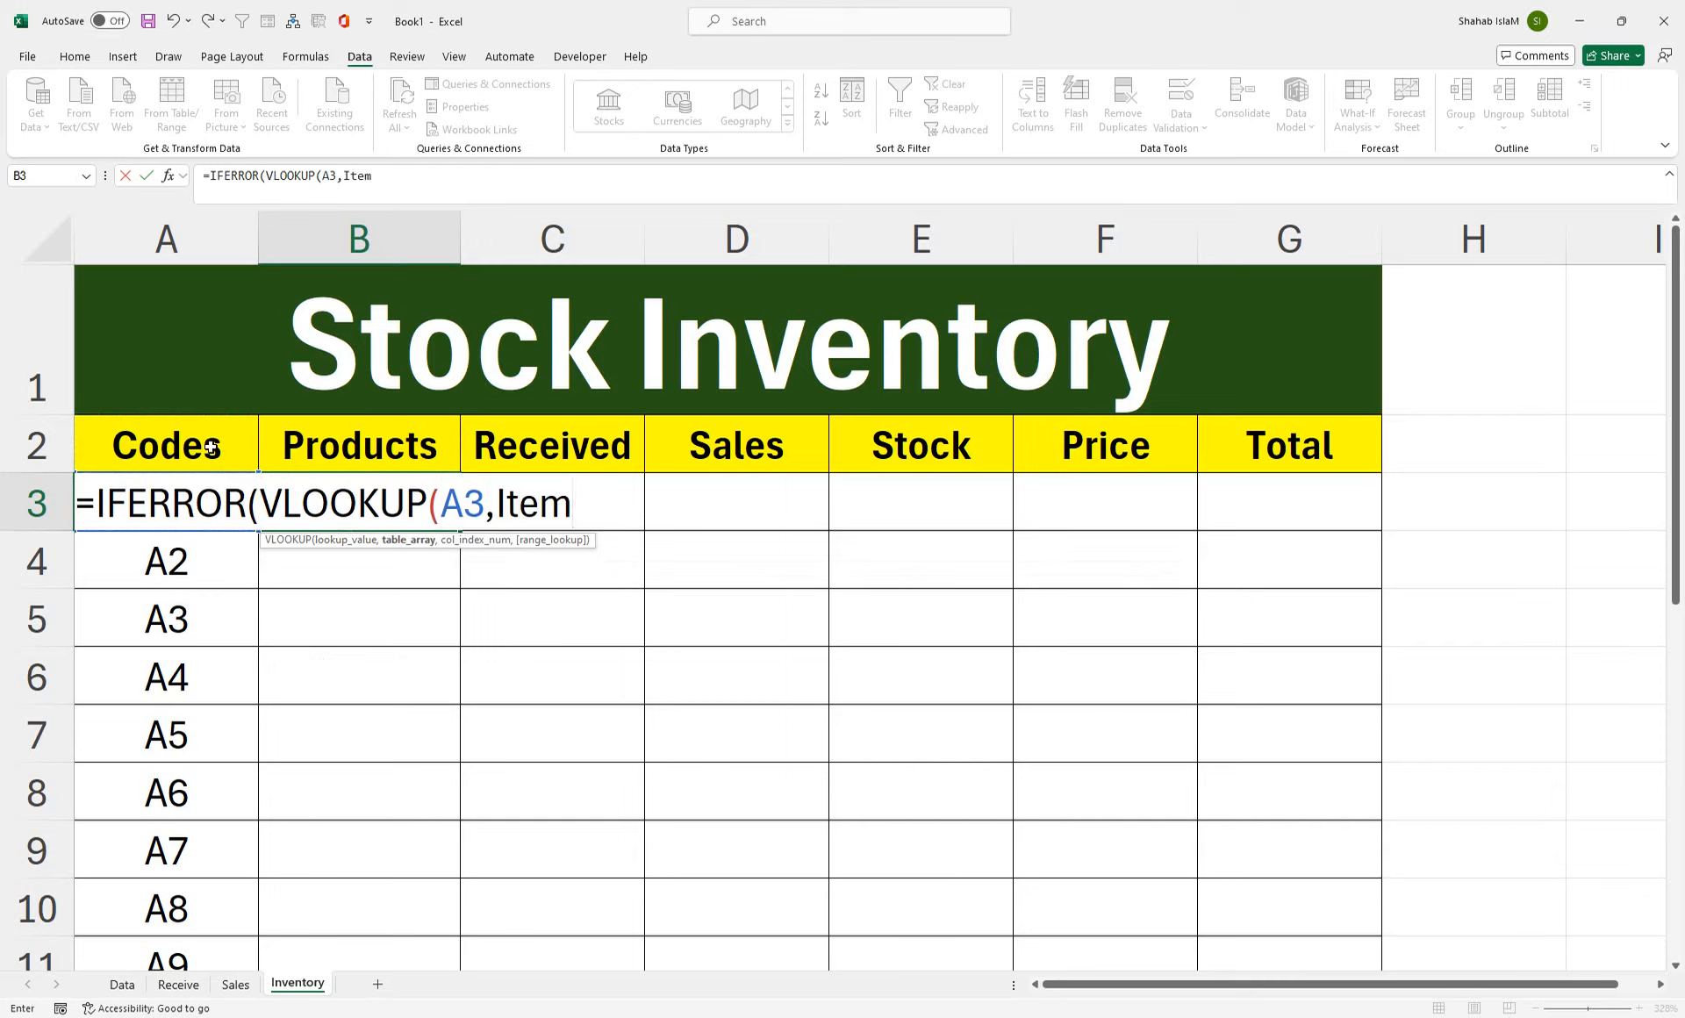
pyautogui.write(',2,')
pyautogui.press('Down')
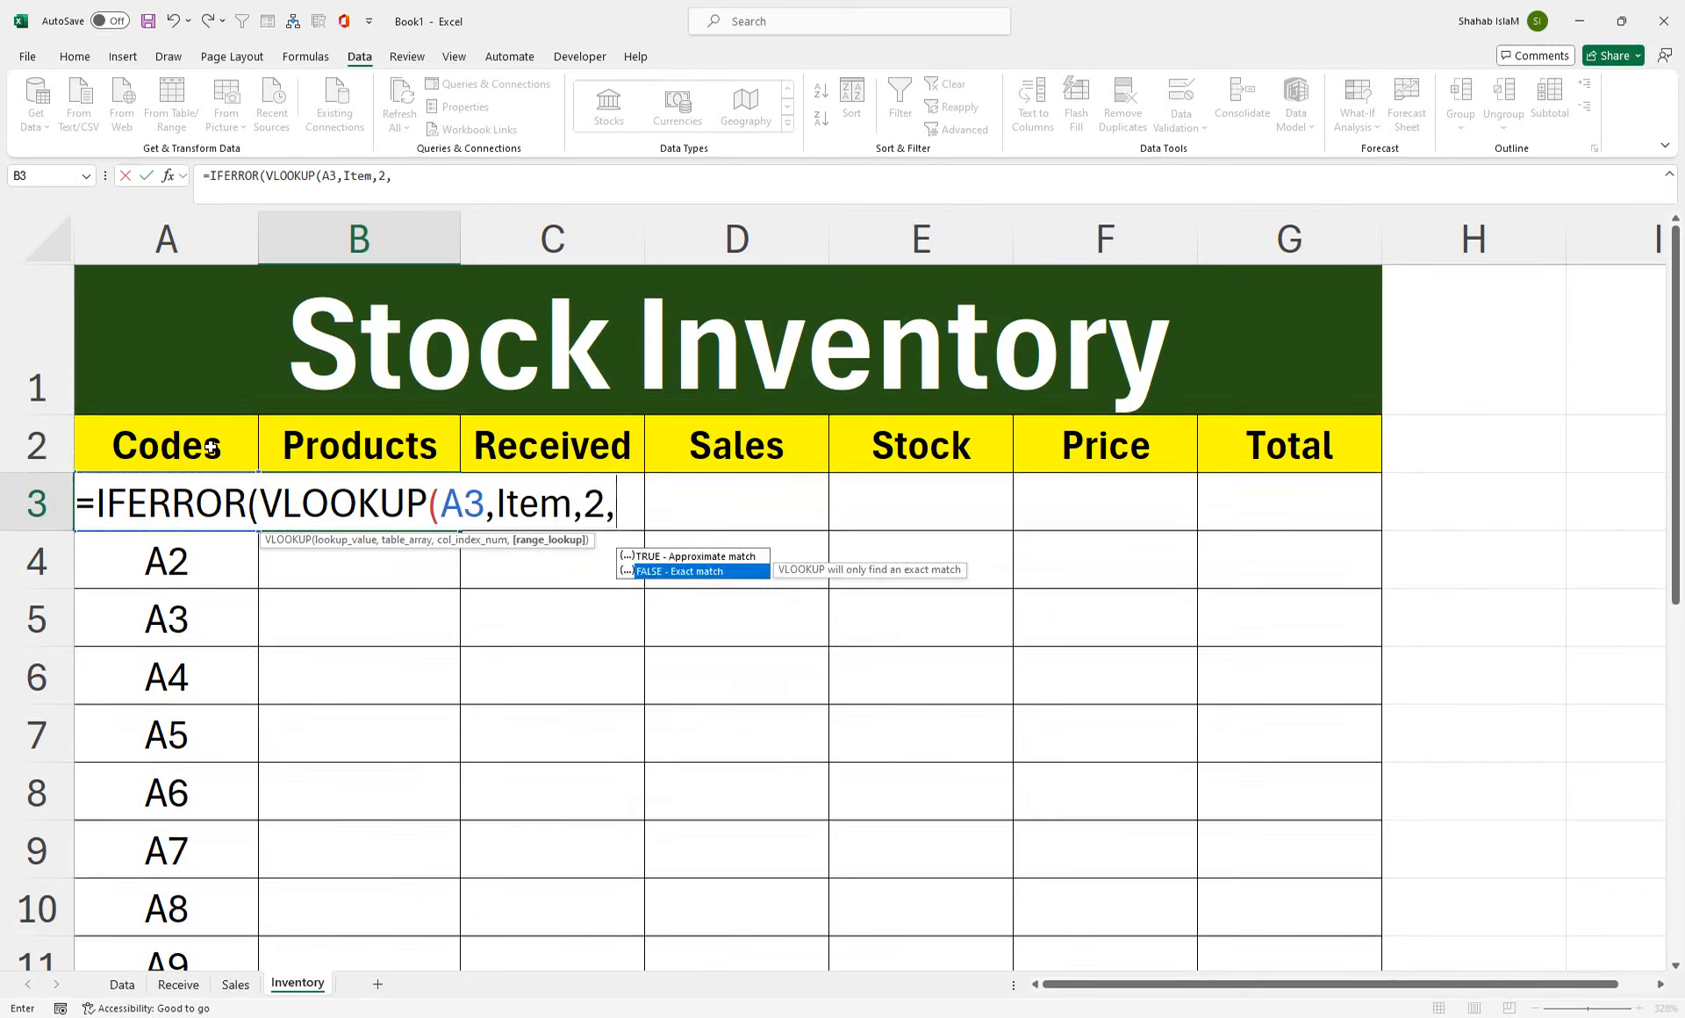
pyautogui.press('Tab')
pyautogui.write(')')
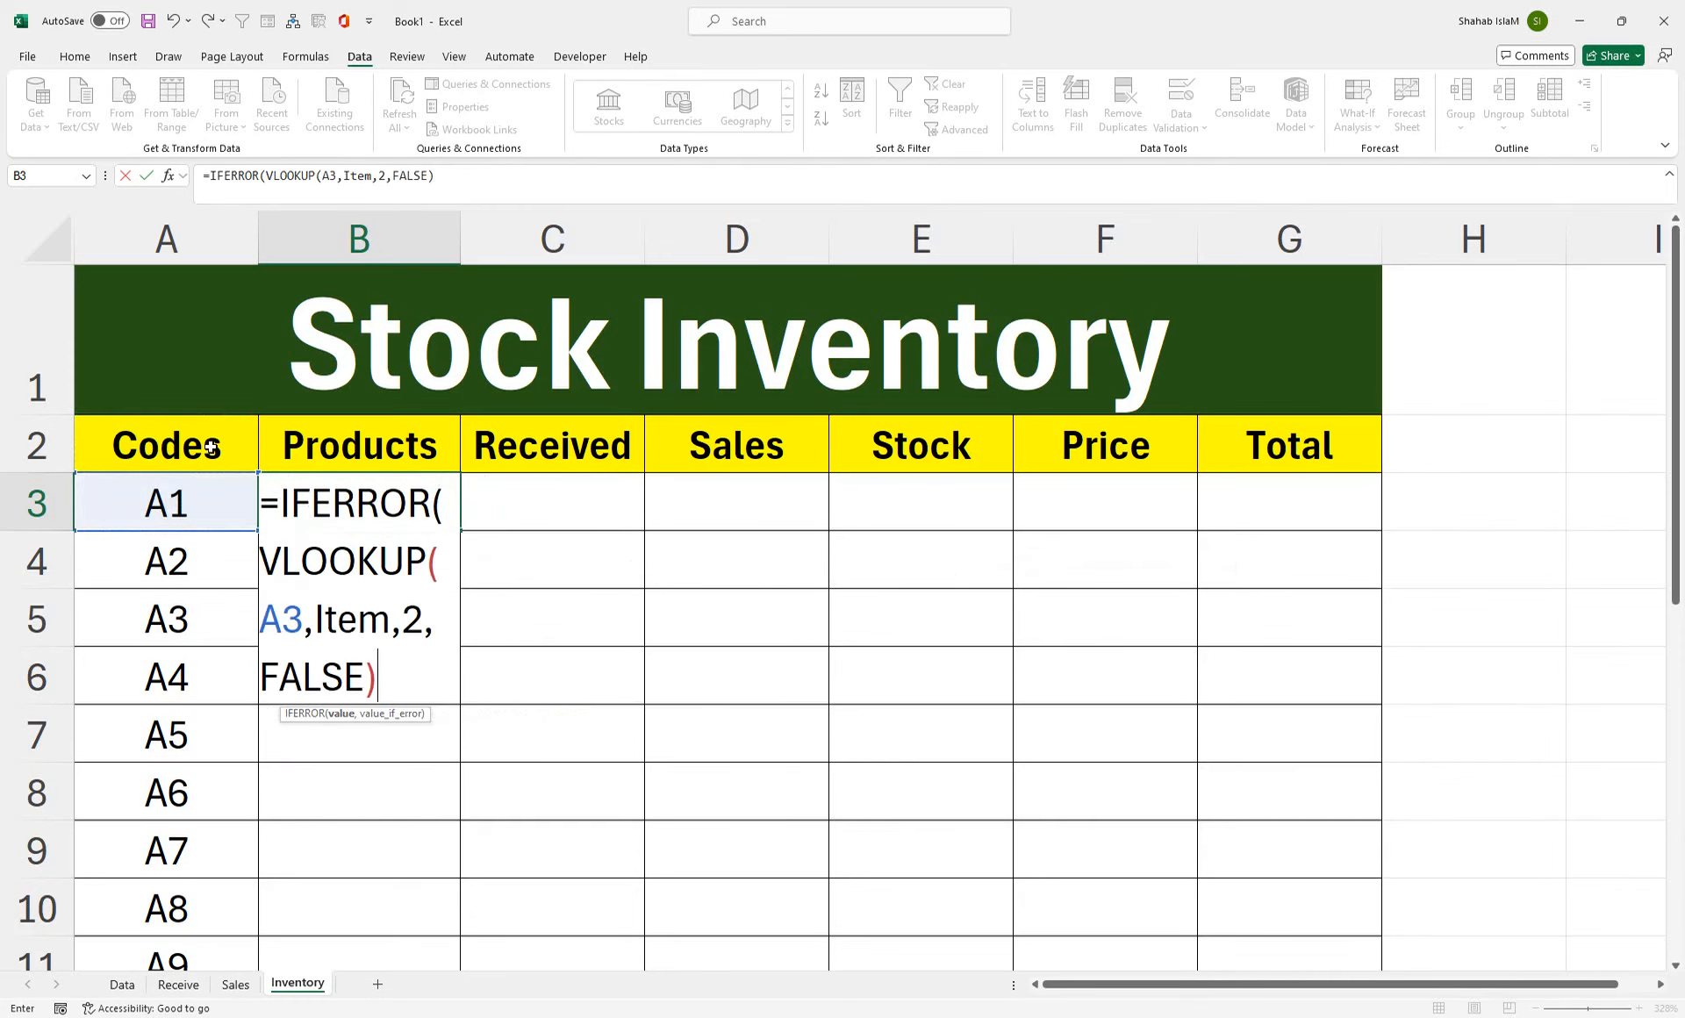
pyautogui.write(',"")')
pyautogui.press('Return')
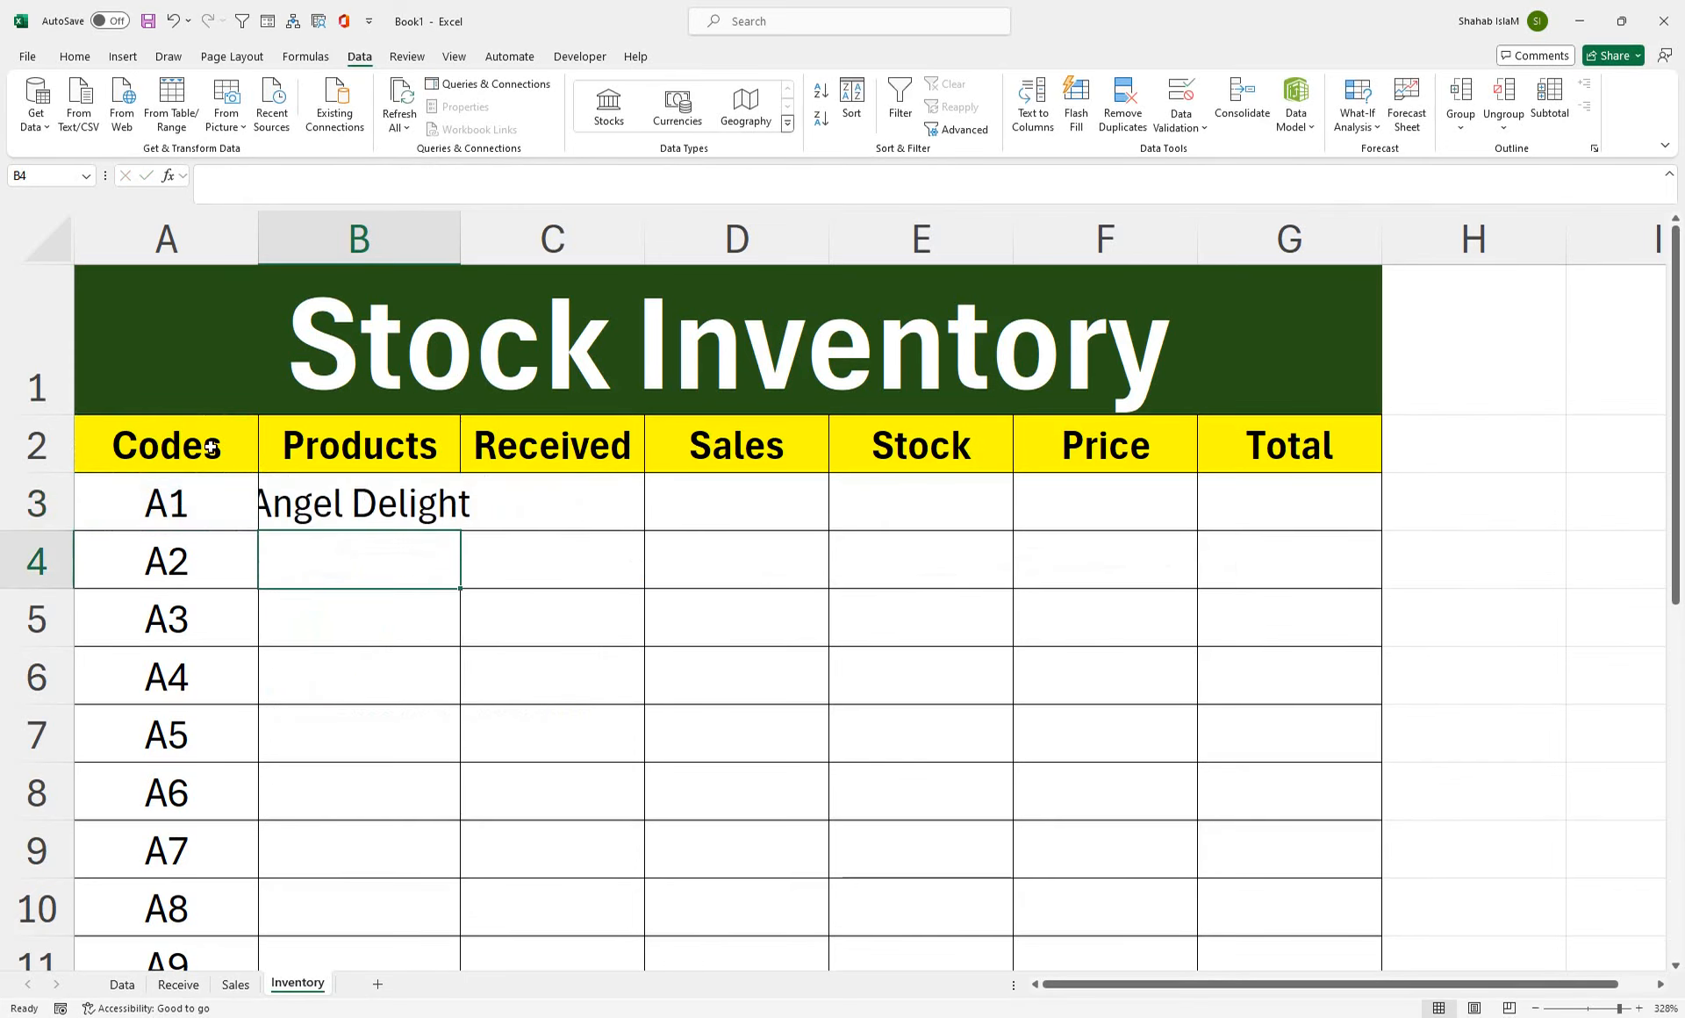
pyautogui.doubleClick(459, 233)
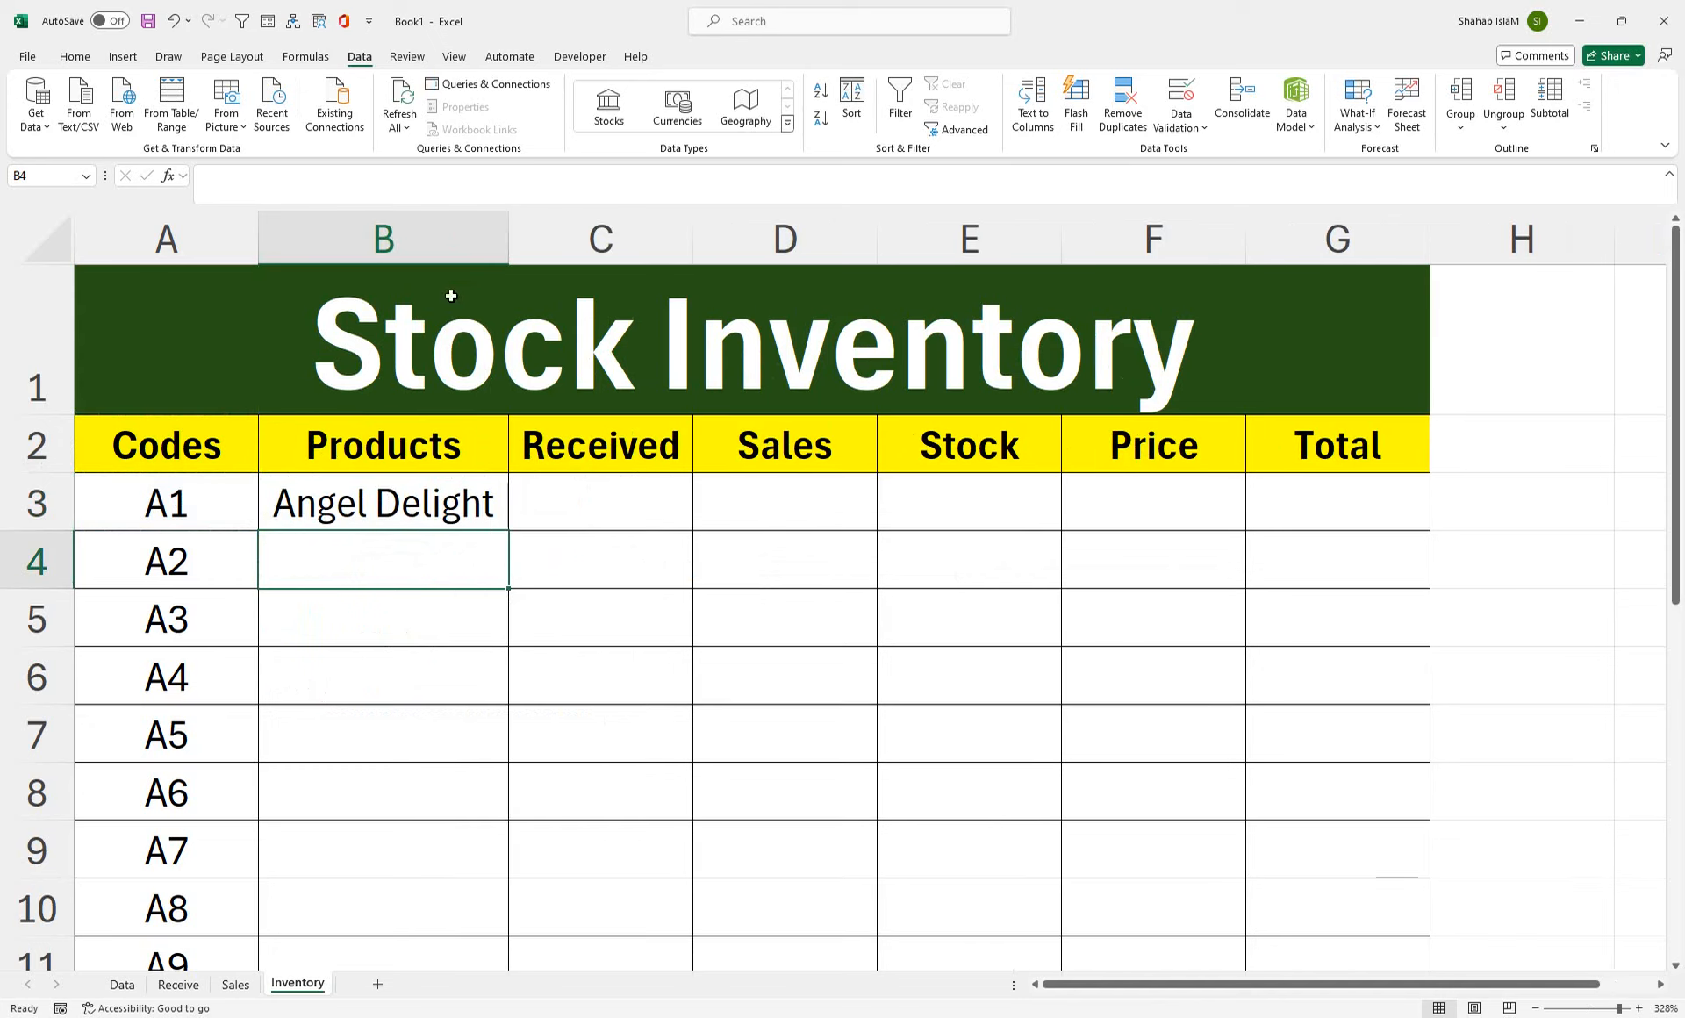
# - Fill the B3 lookup formula down the Products column and autofit the column to the product names
pyautogui.click(452, 501)
pyautogui.doubleClick(508, 531)
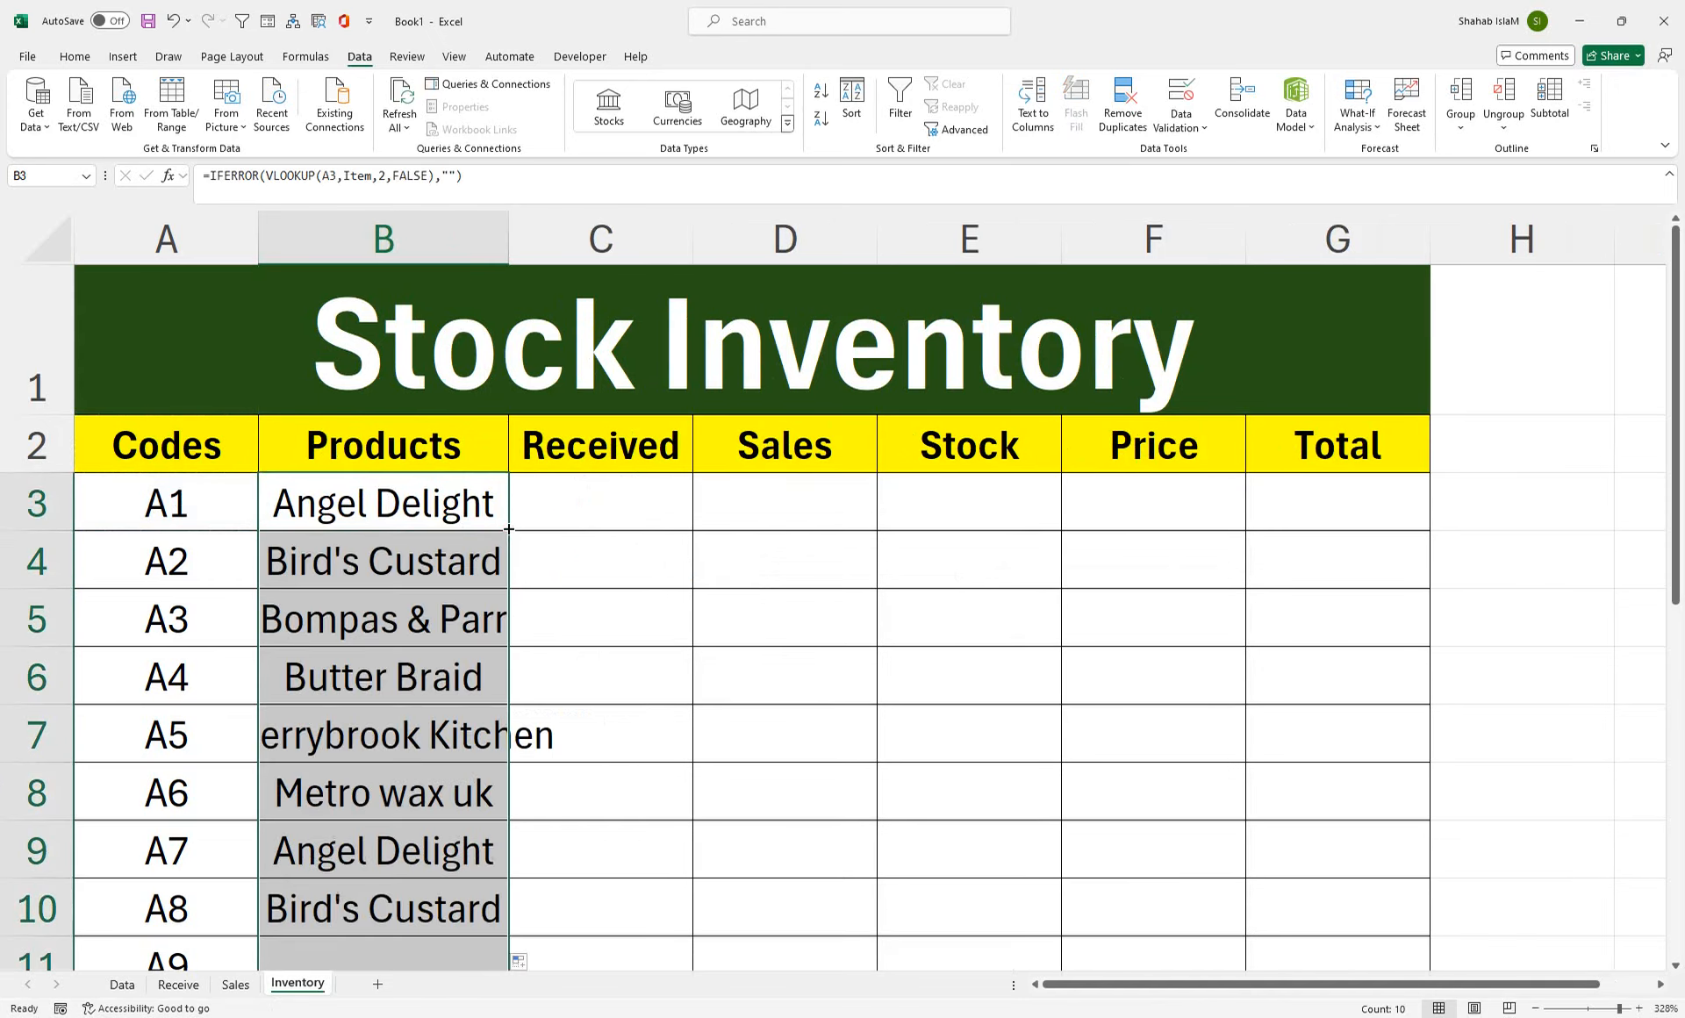
pyautogui.doubleClick(507, 257)
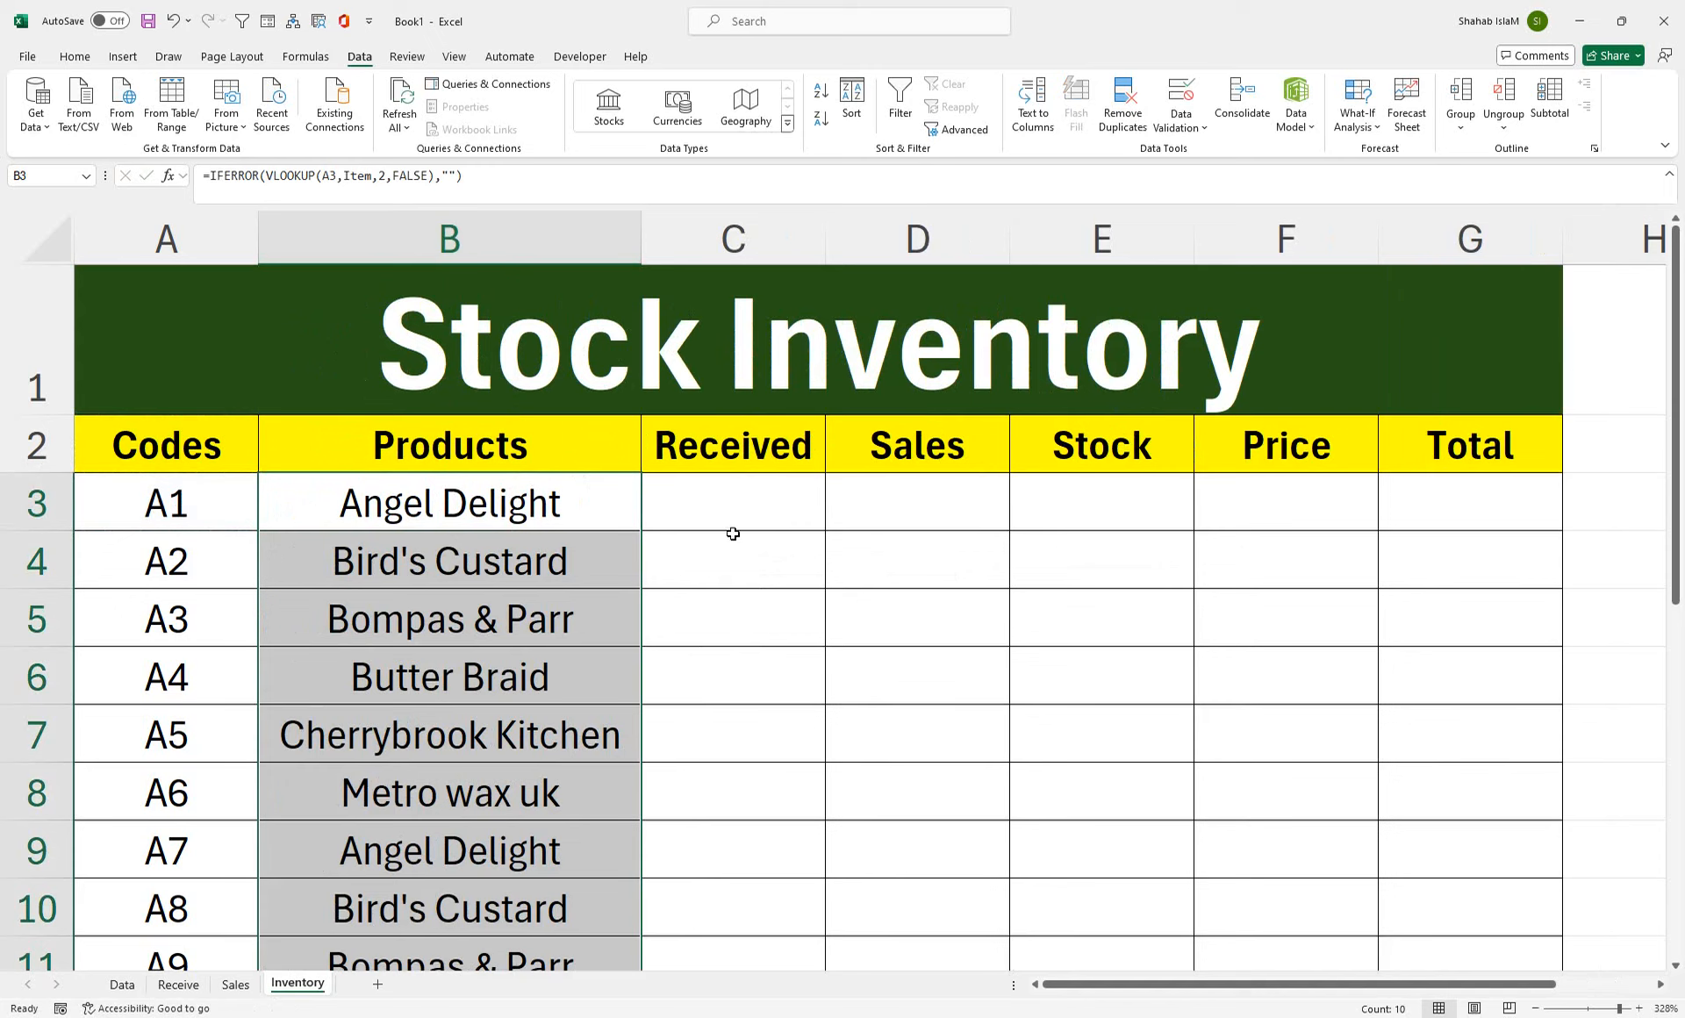
# - In C3 of the Inventory sheet, start a SUMIF formula with the absolute range Receive!$C$4:$C$13
pyautogui.click(750, 495)
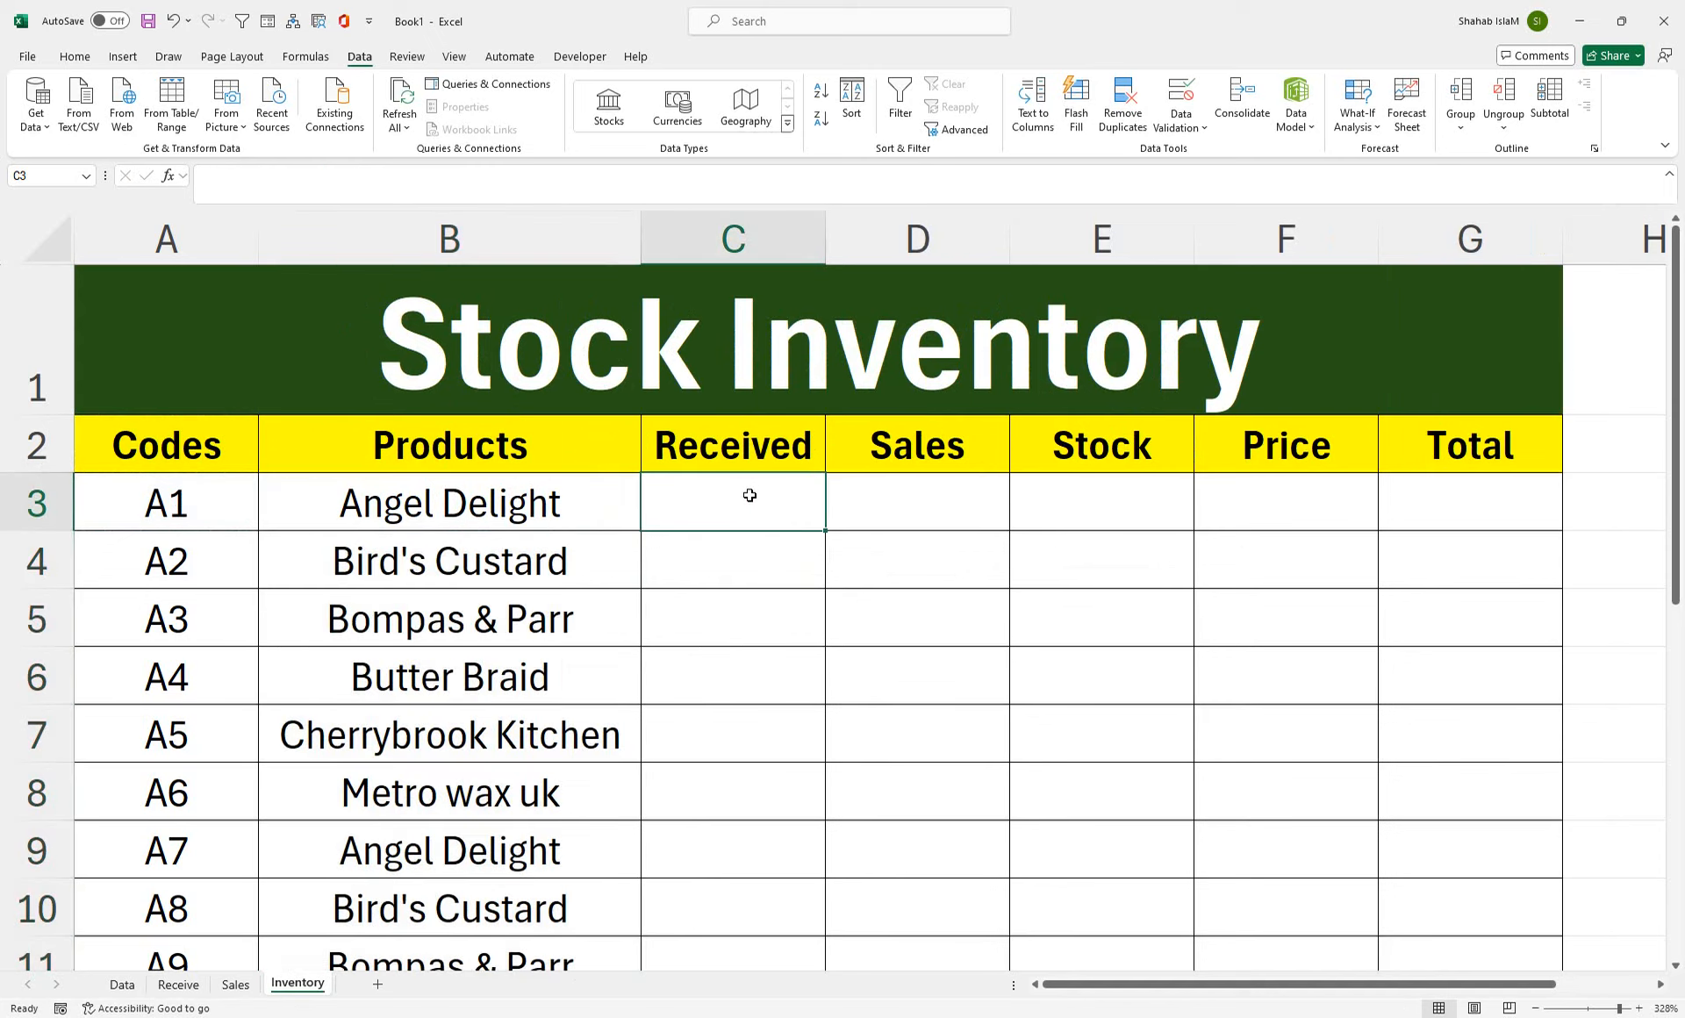
pyautogui.write('=sumif')
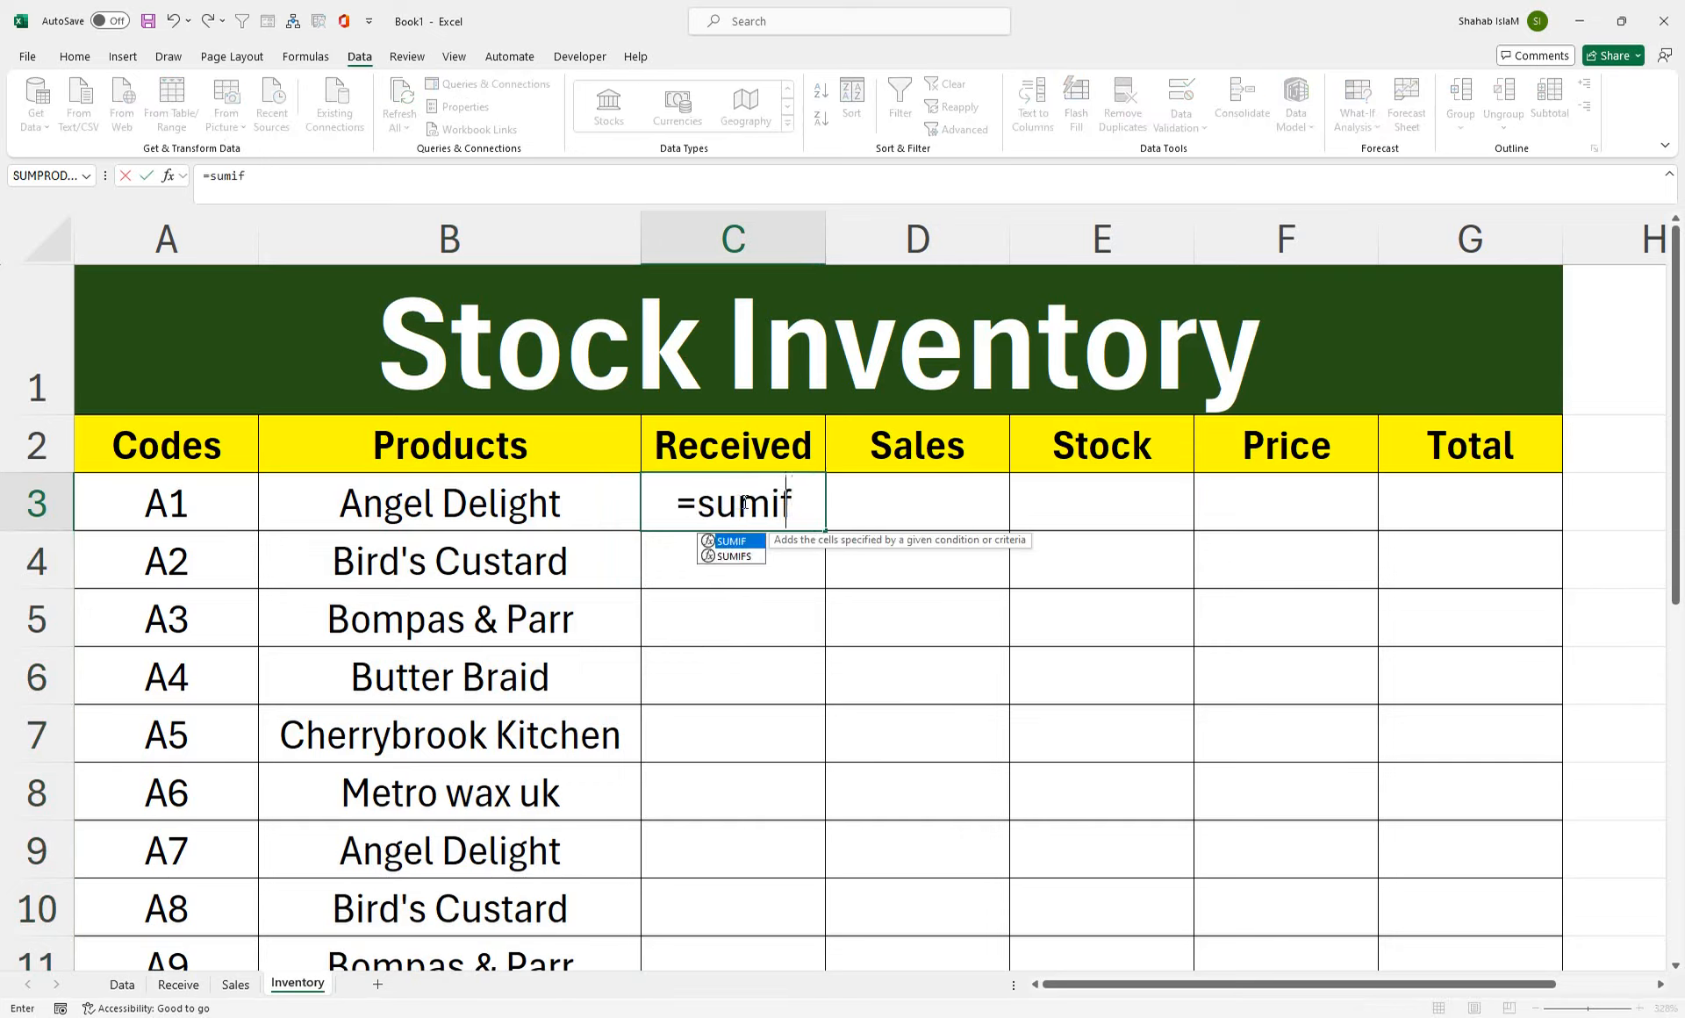
pyautogui.press('Tab')
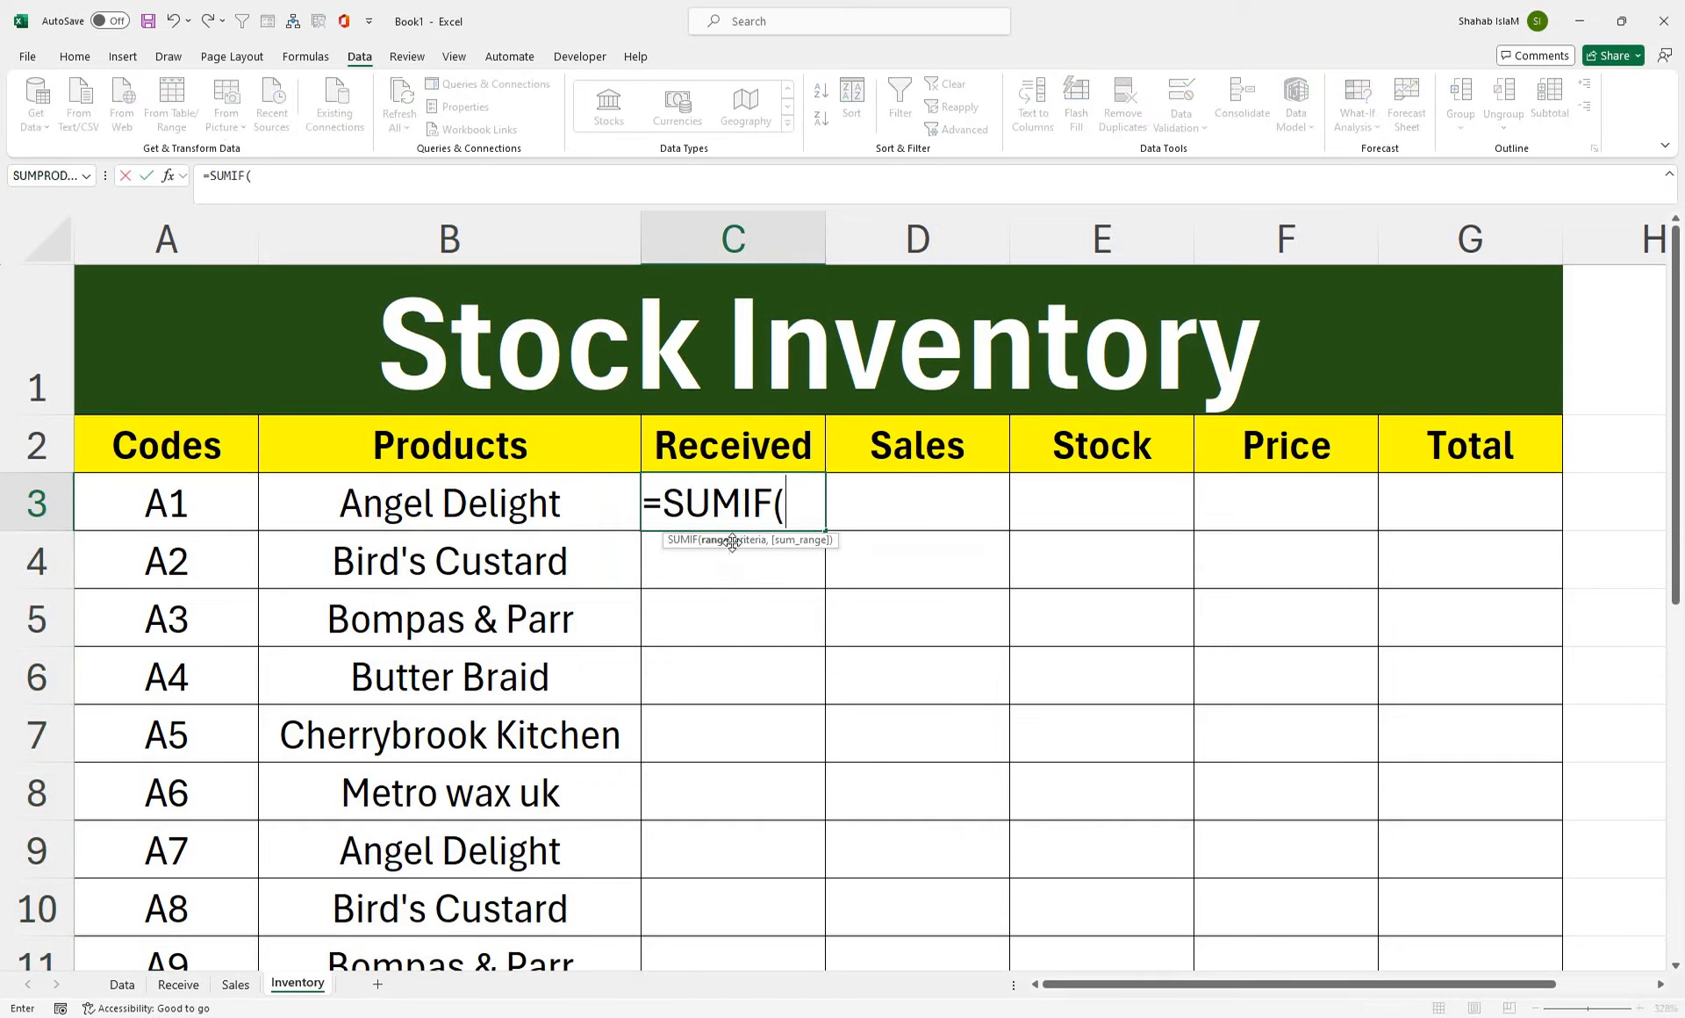
pyautogui.click(182, 983)
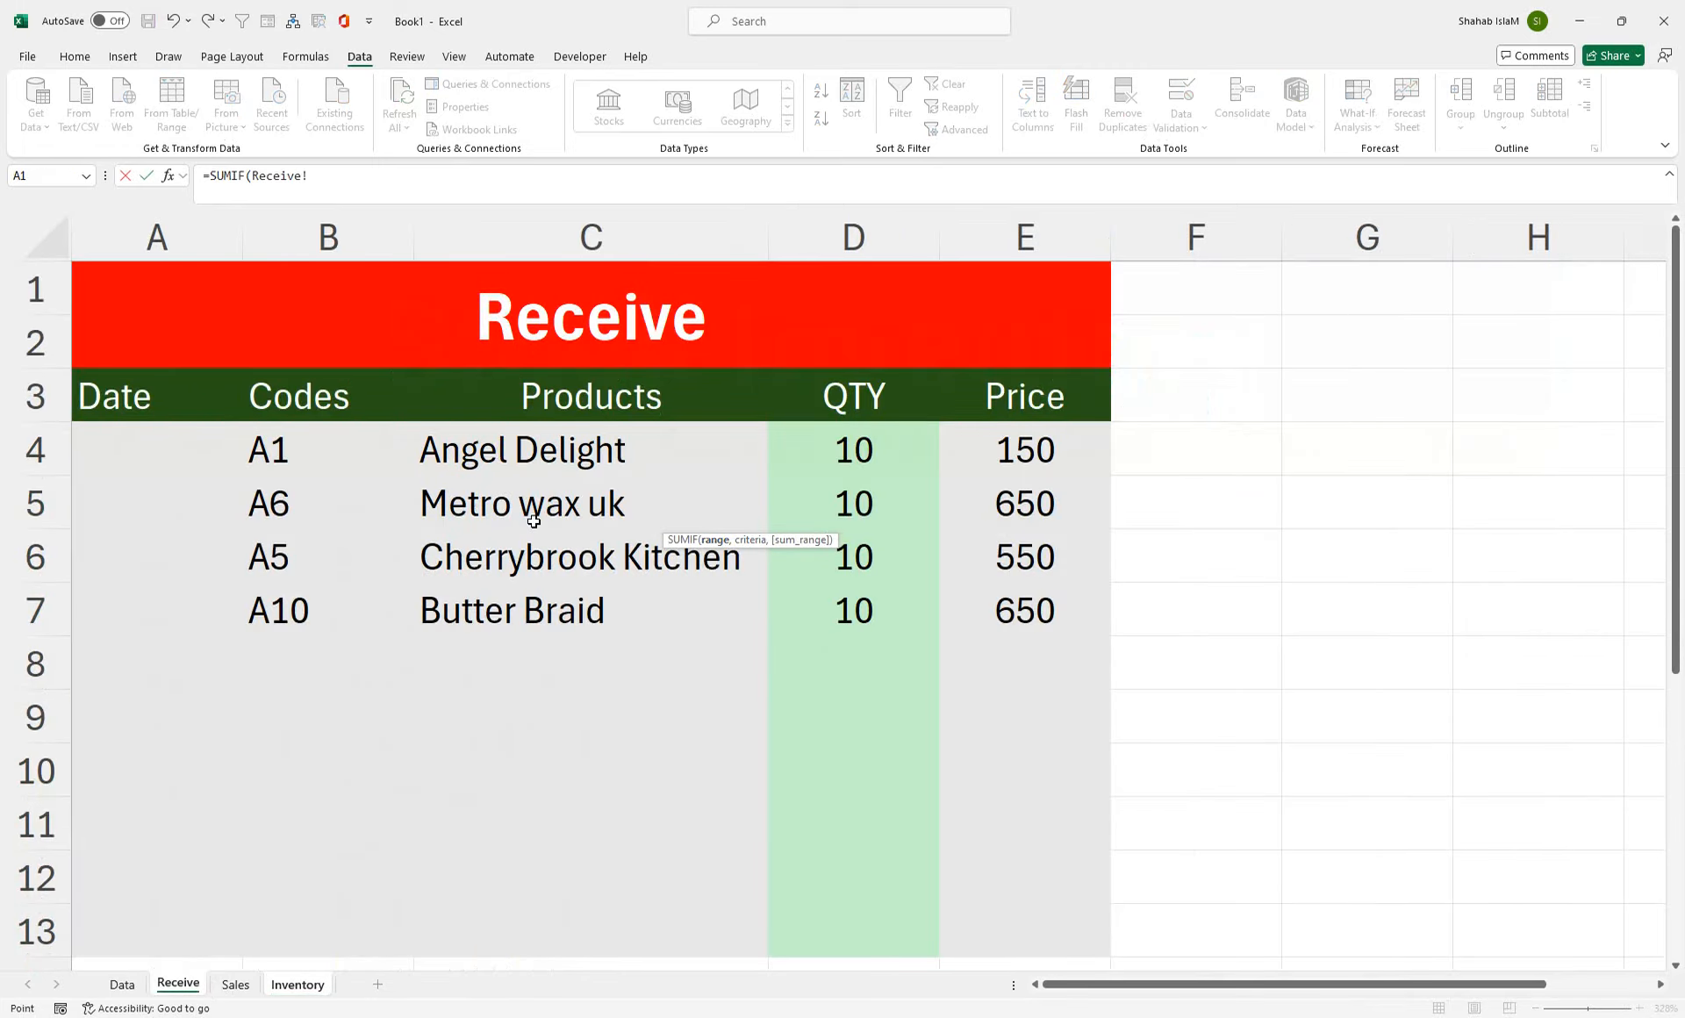
pyautogui.click(535, 237)
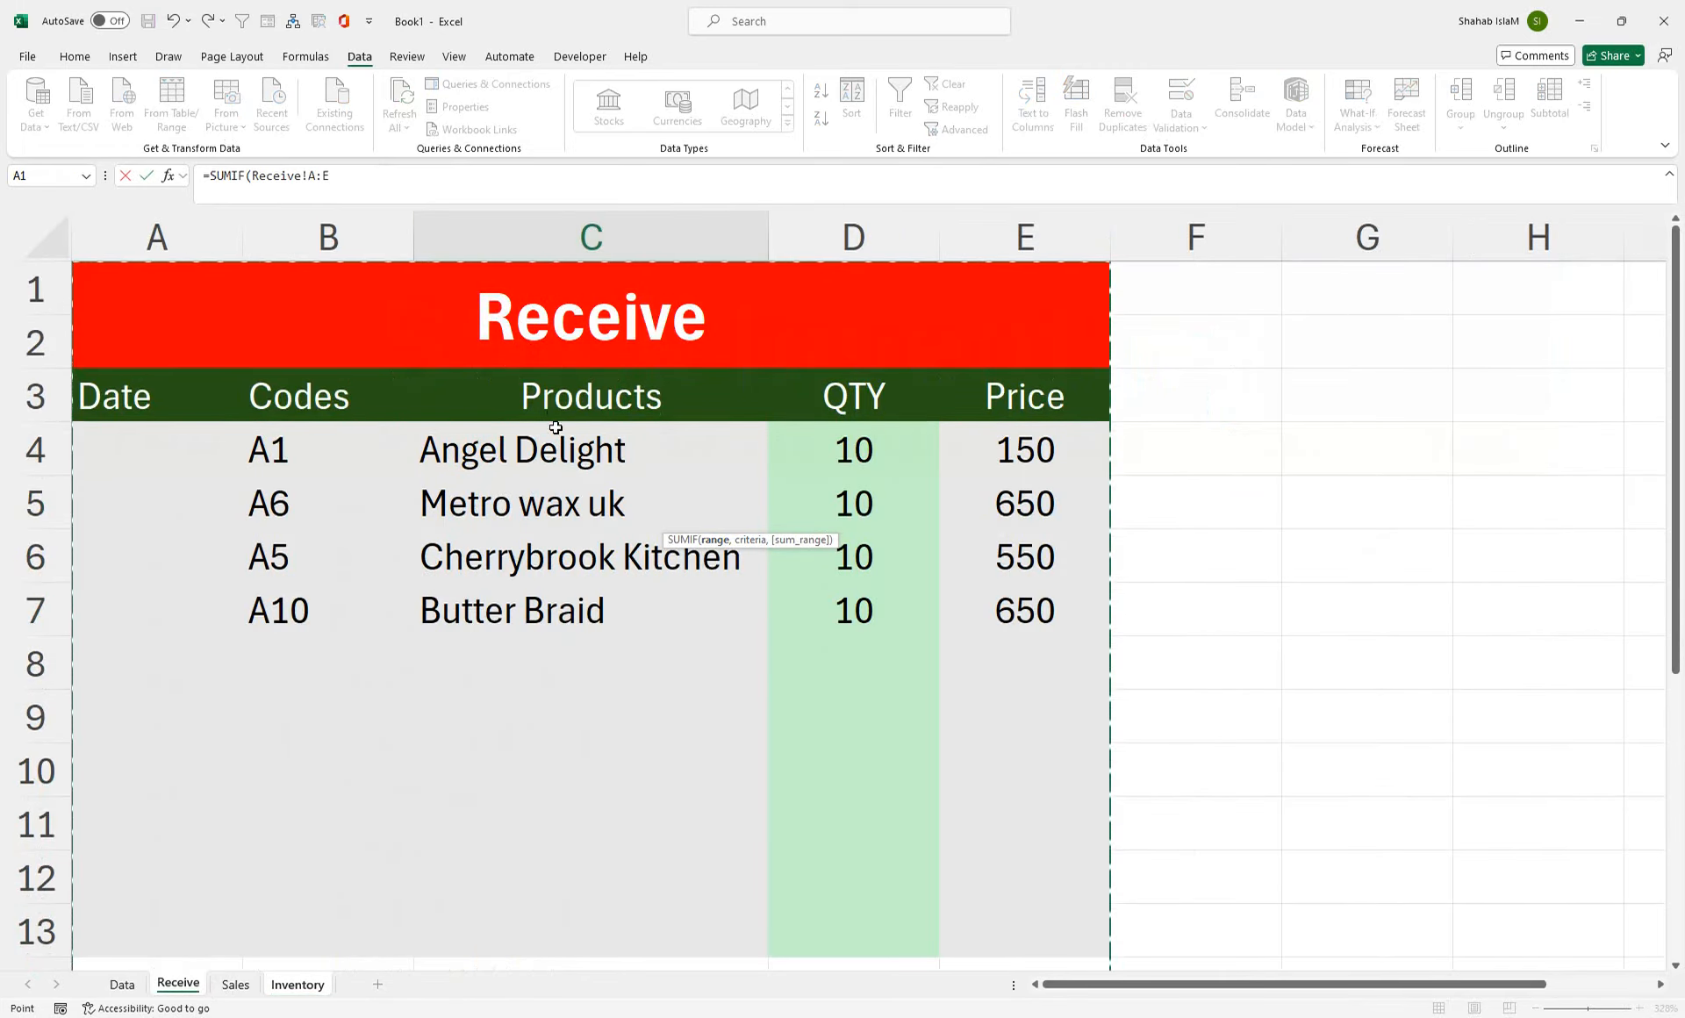
pyautogui.moveTo(556, 430); pyautogui.dragTo(714, 915)
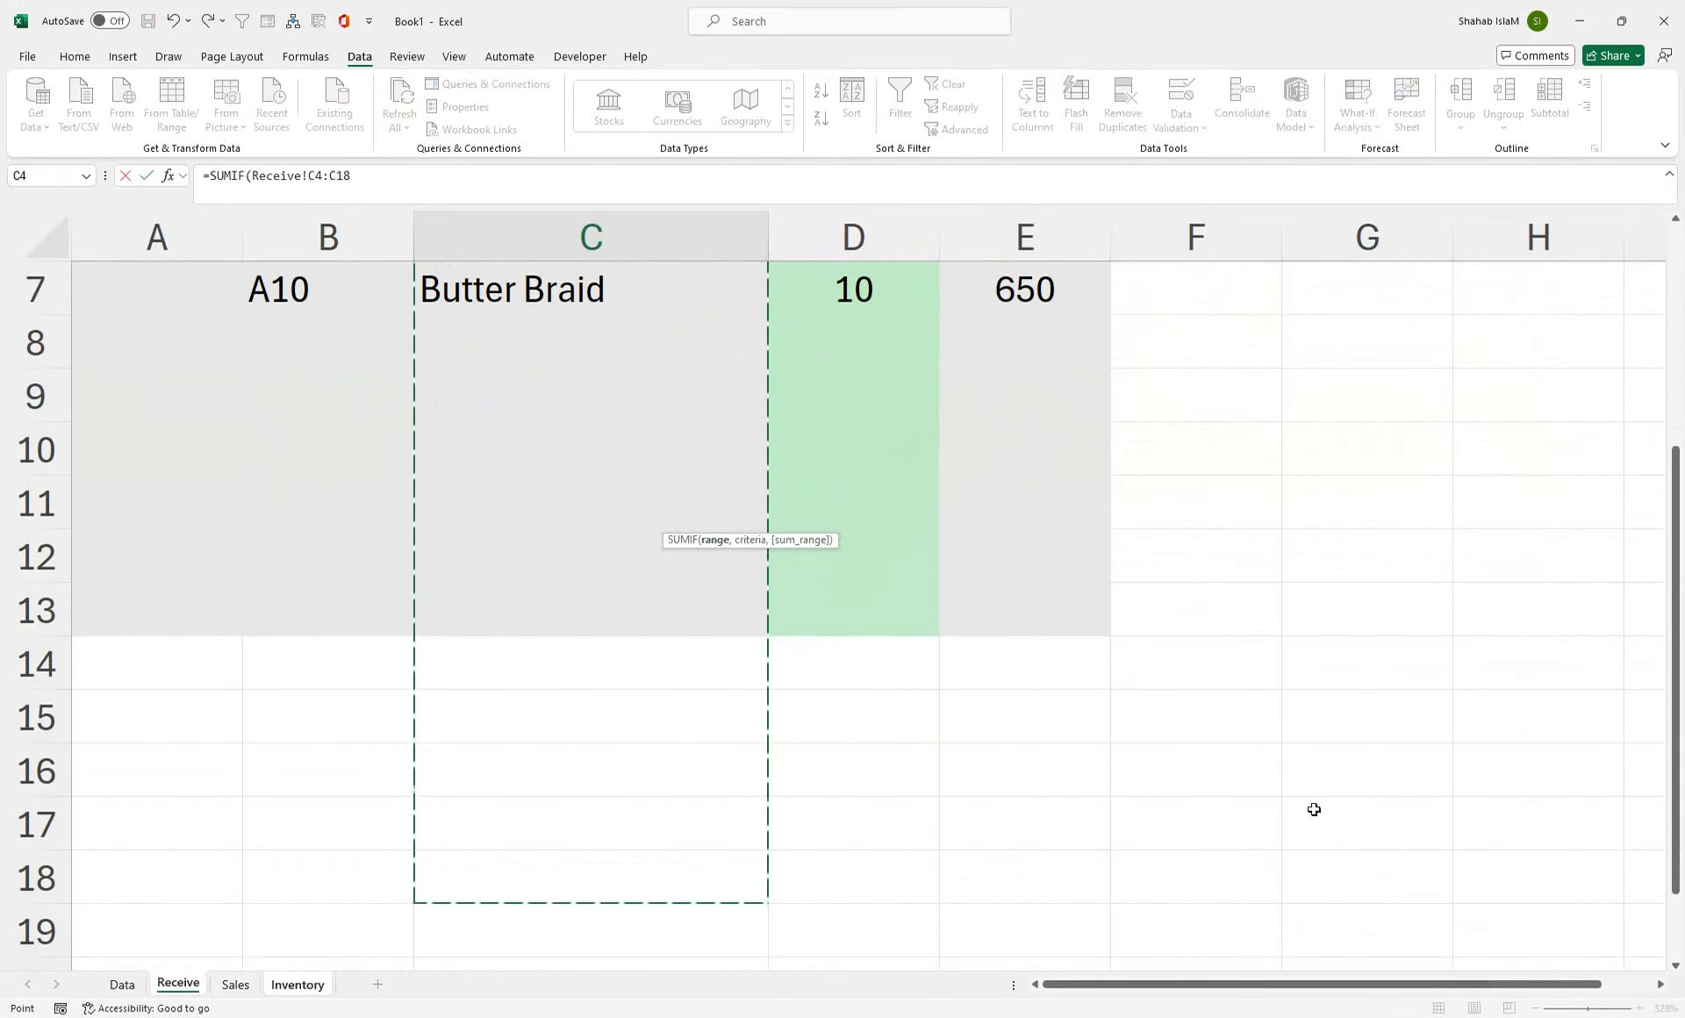
pyautogui.moveTo(693, 590); pyautogui.dragTo(583, 439)
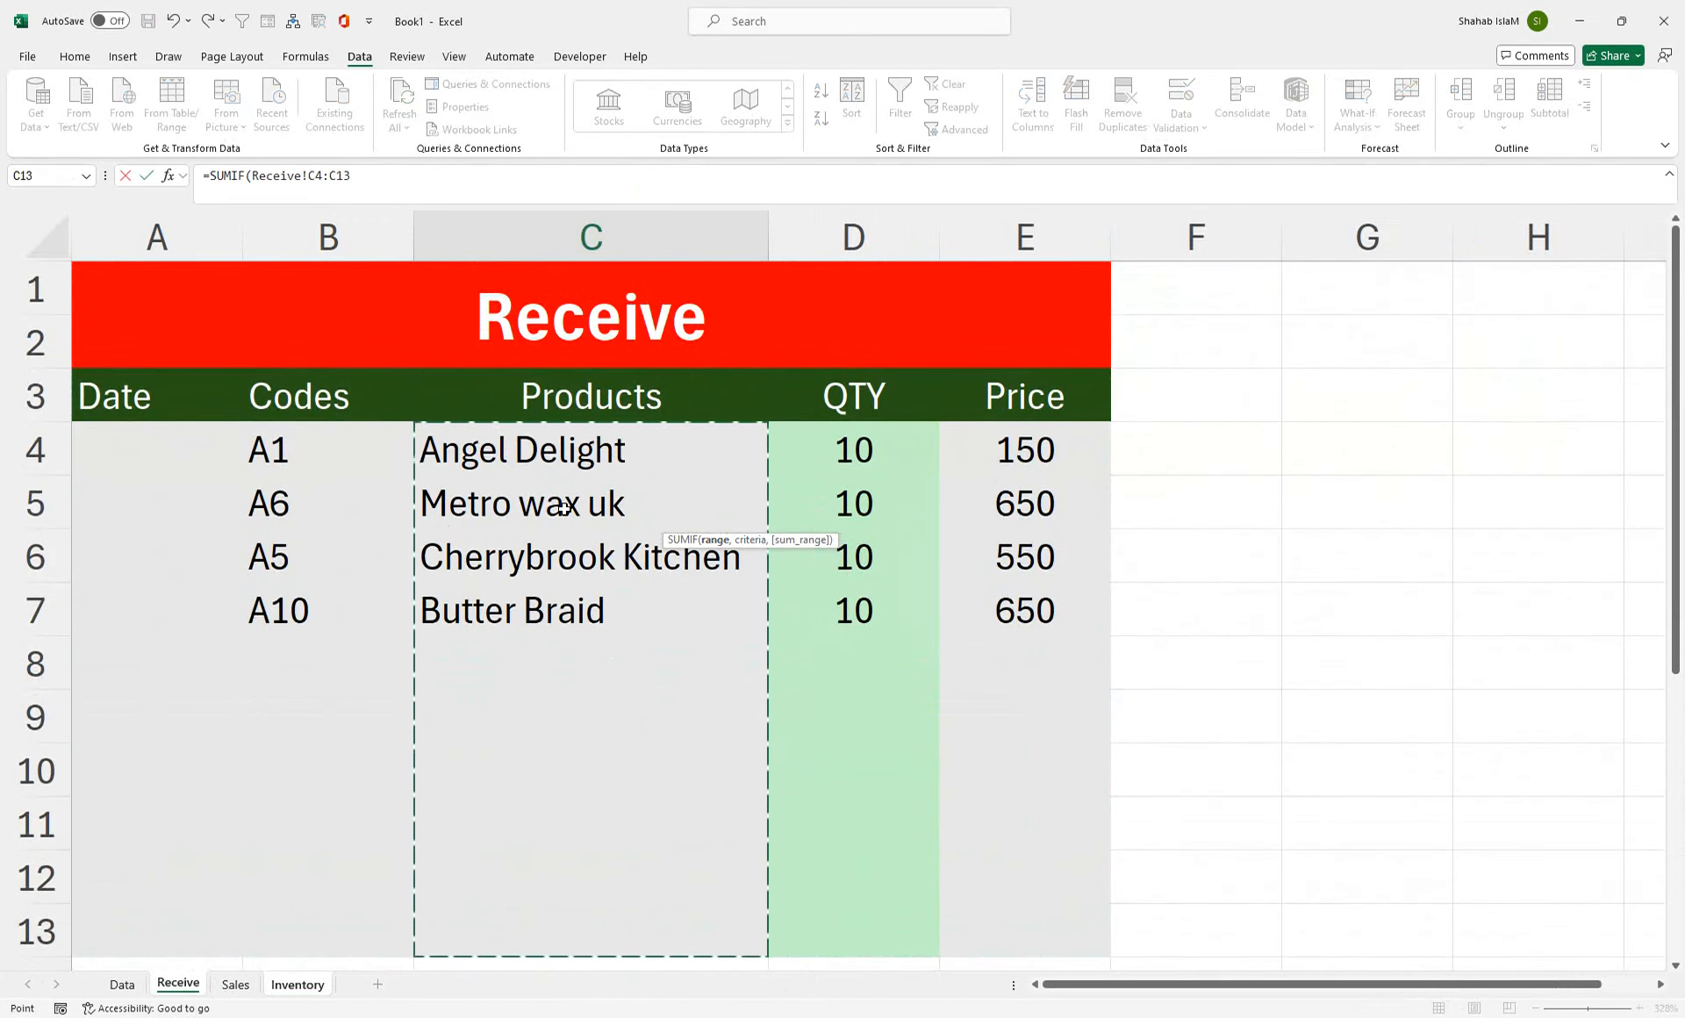
pyautogui.press('F4')
pyautogui.write(',')
# - Complete C3's SUMIF with criteria Inventory!B3 and sum range Receive!$D$4:$D$13, and fill it down the Received column
pyautogui.click(295, 986)
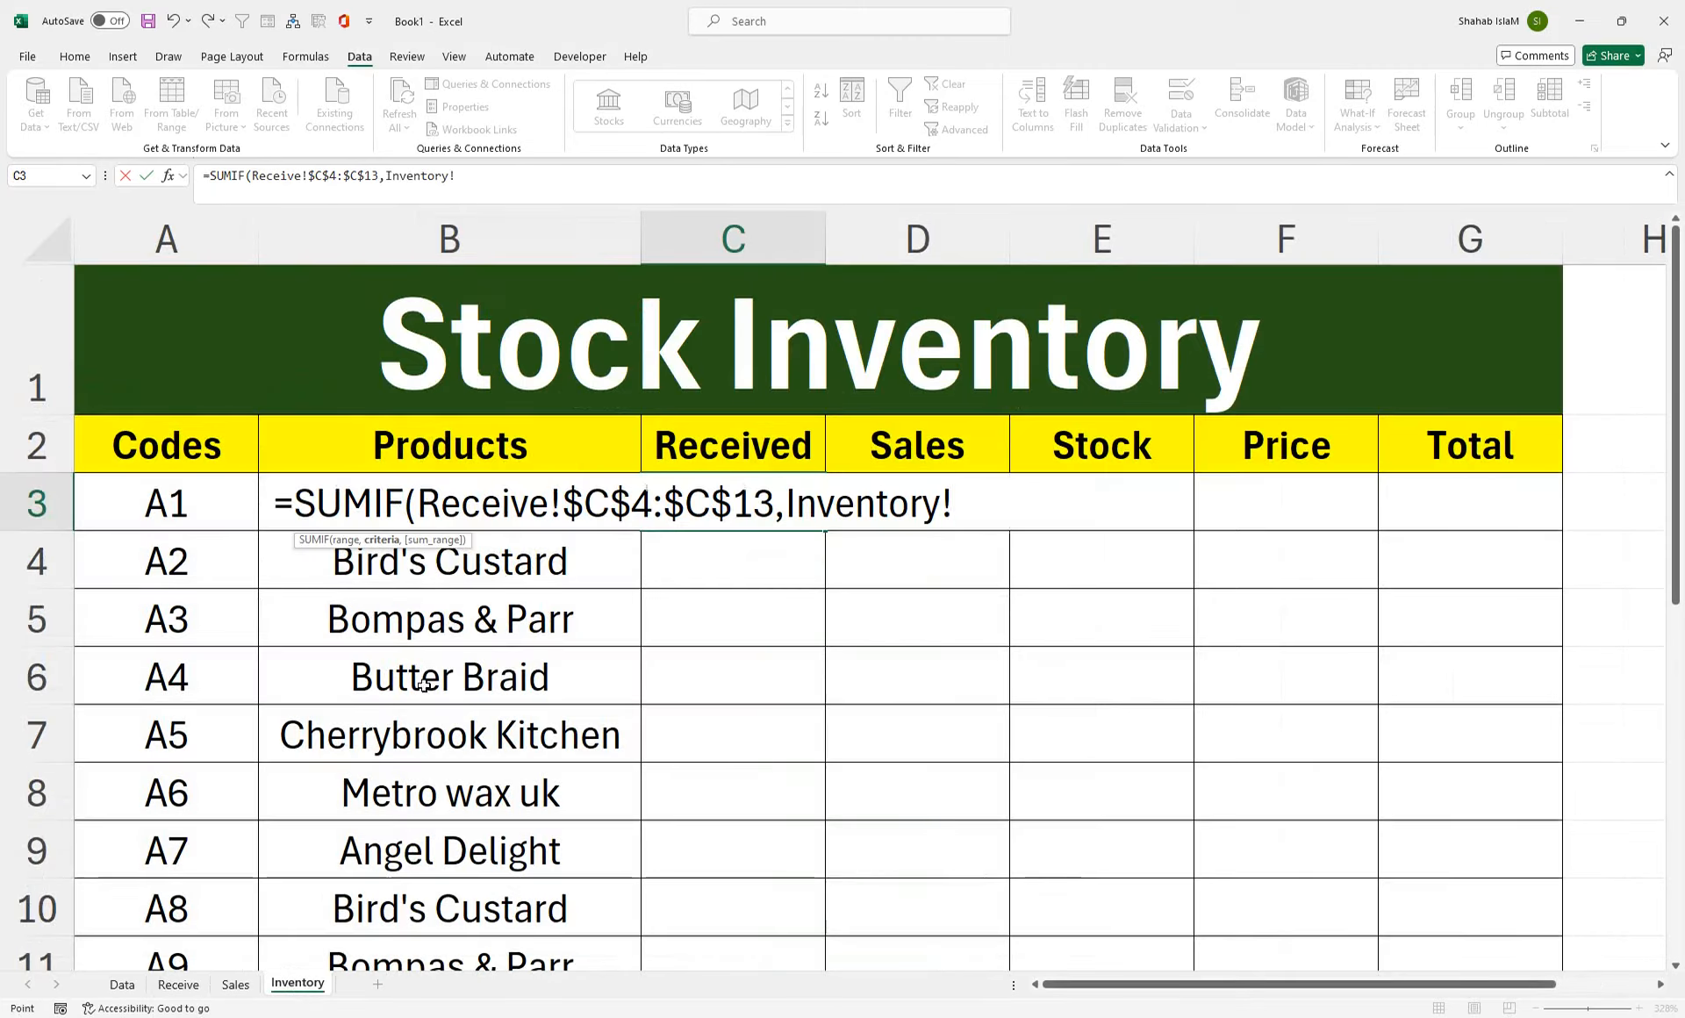
pyautogui.click(438, 454)
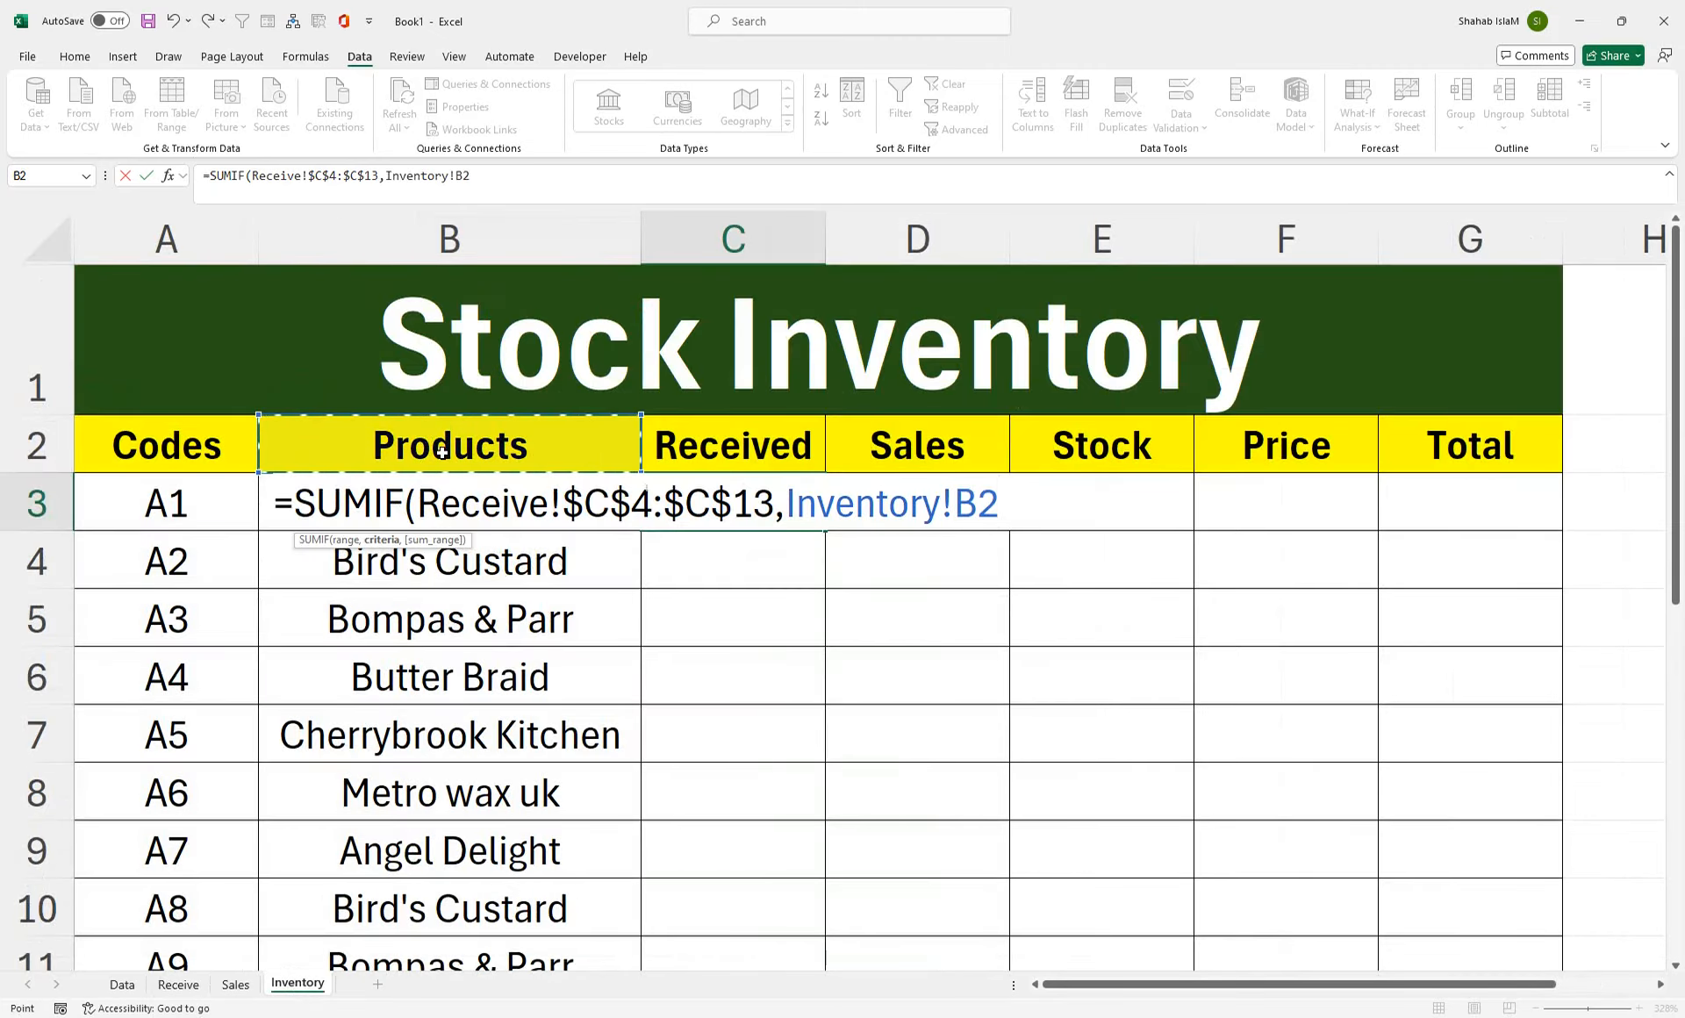
pyautogui.press('Down')
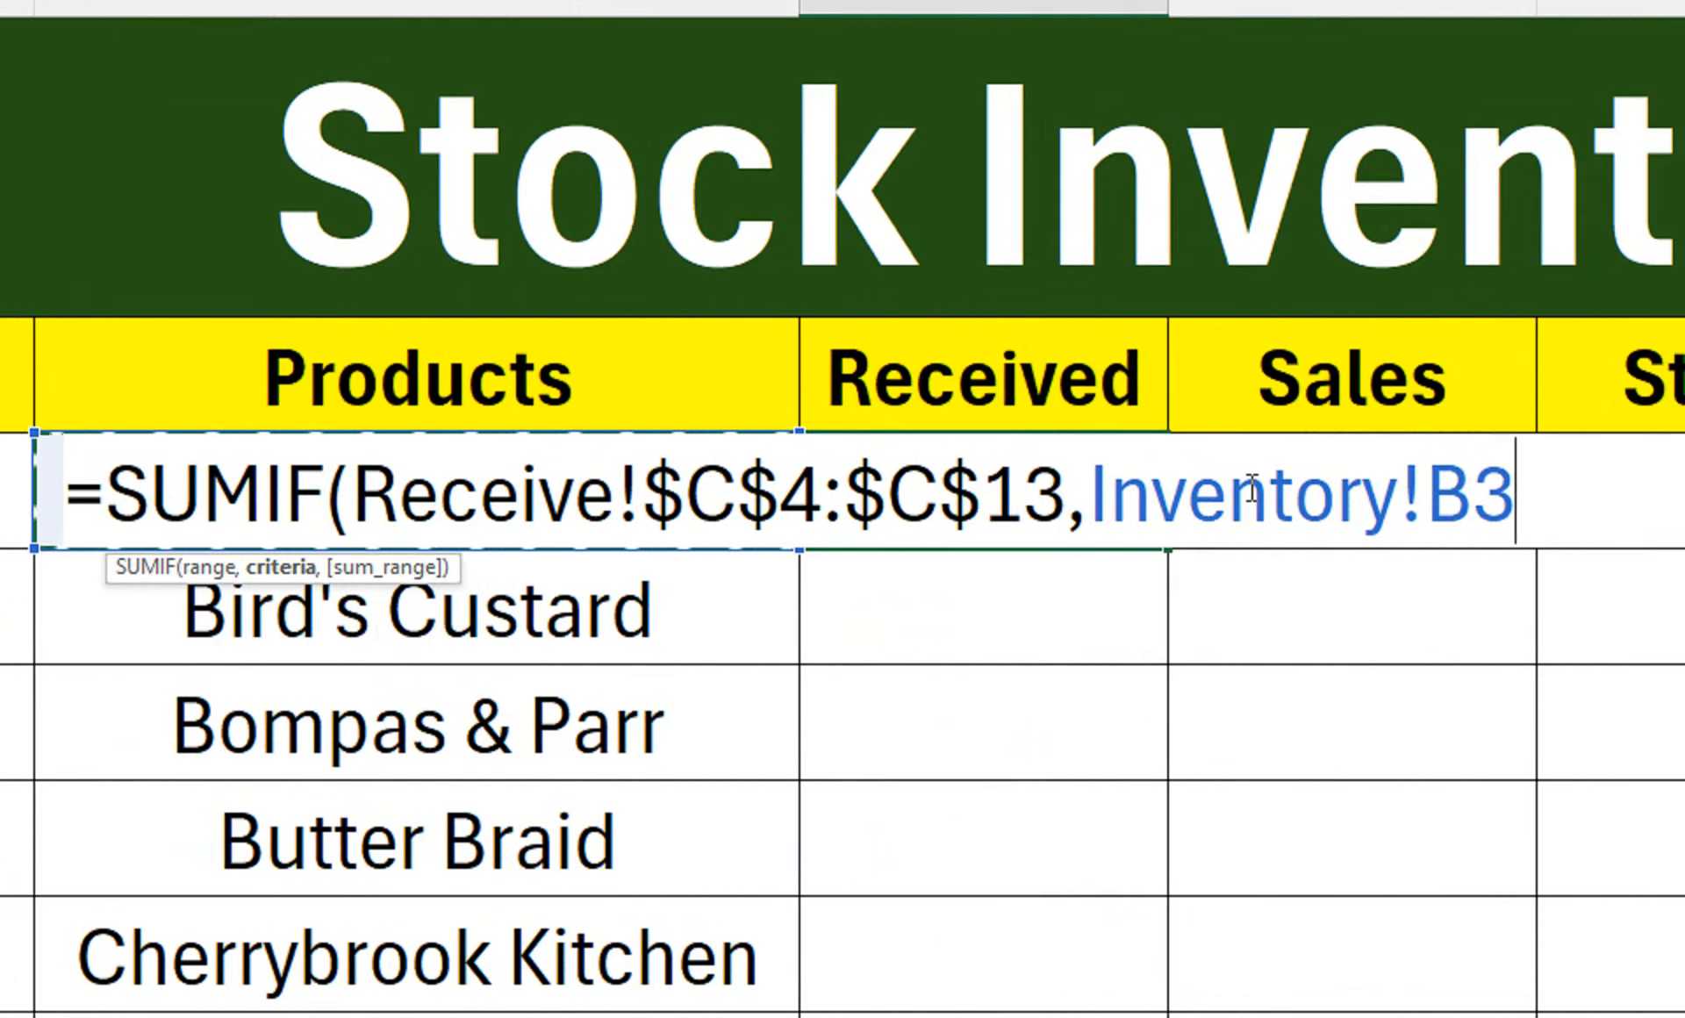
pyautogui.write(',')
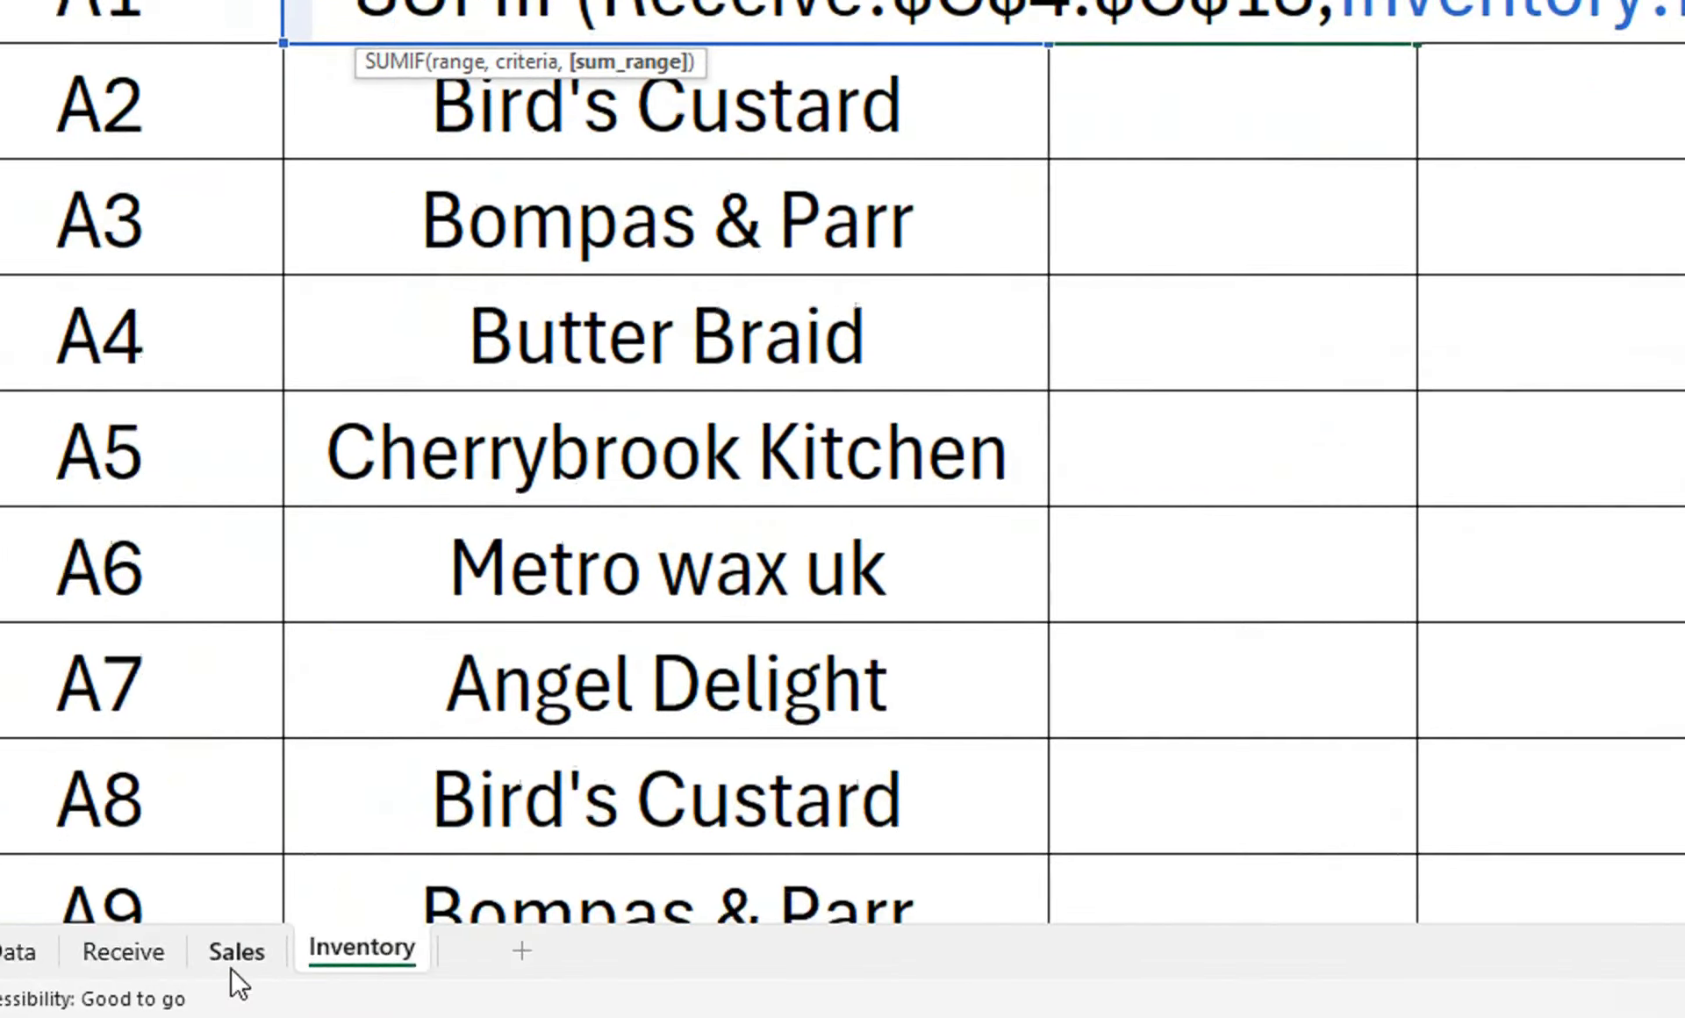
pyautogui.click(124, 951)
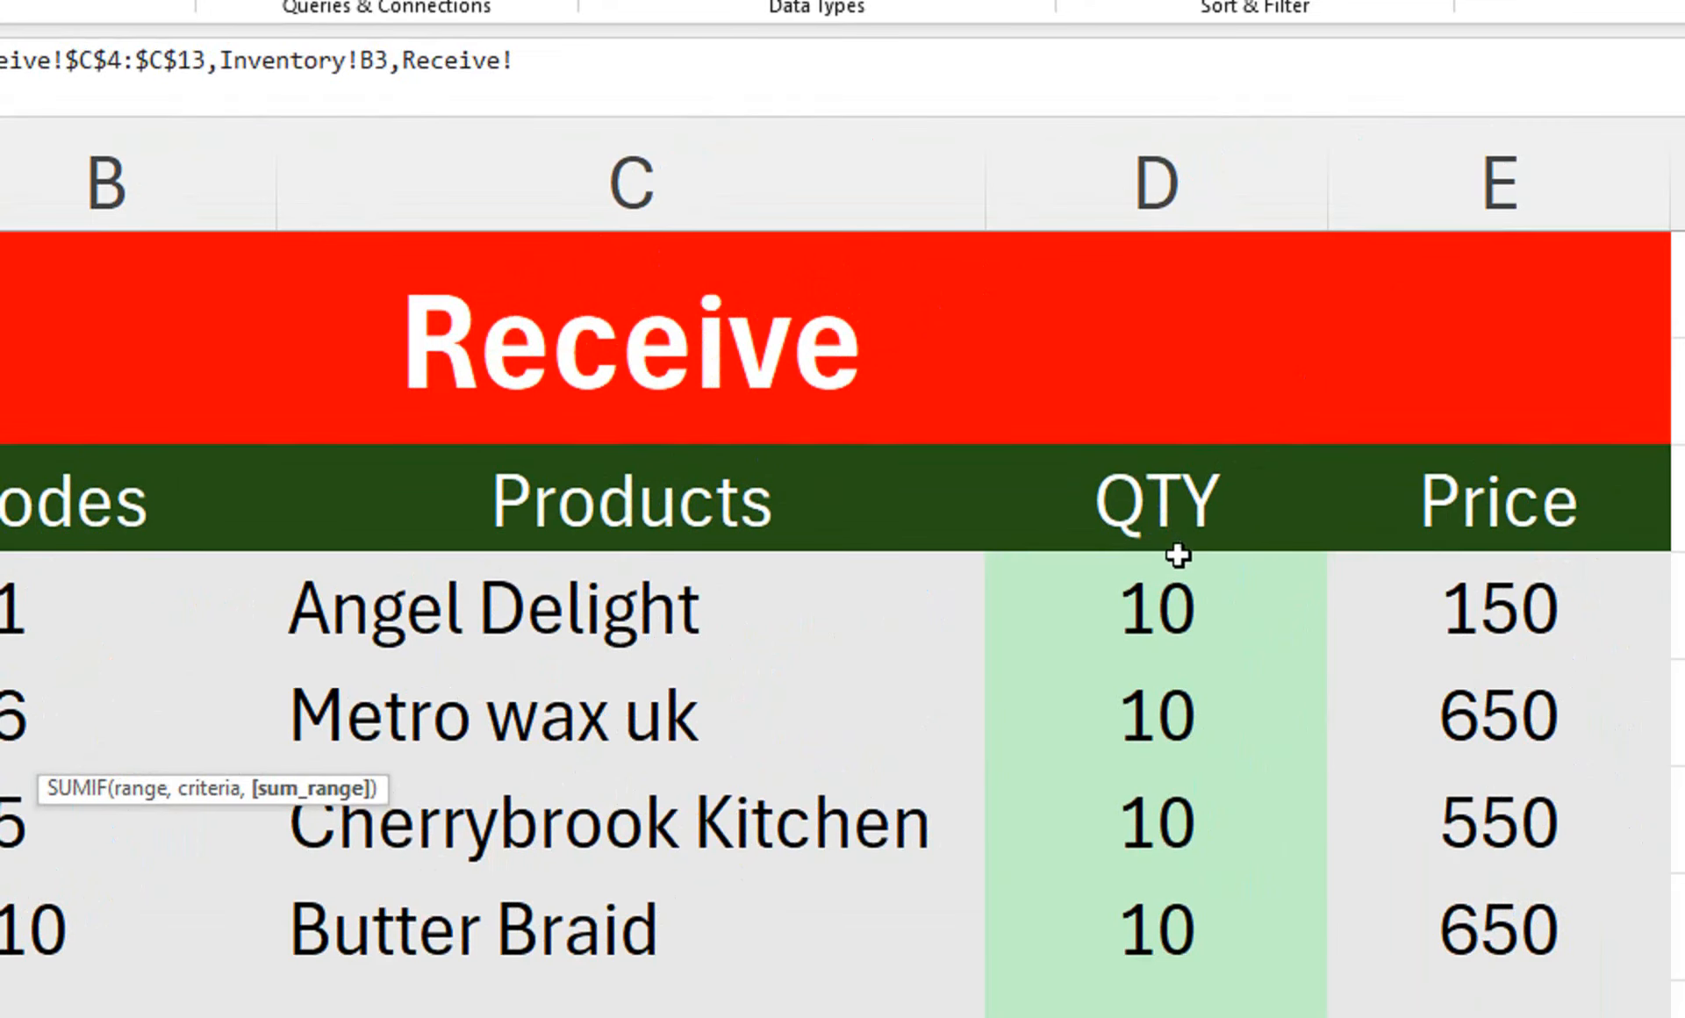
pyautogui.moveTo(1178, 556); pyautogui.dragTo(1147, 1017)
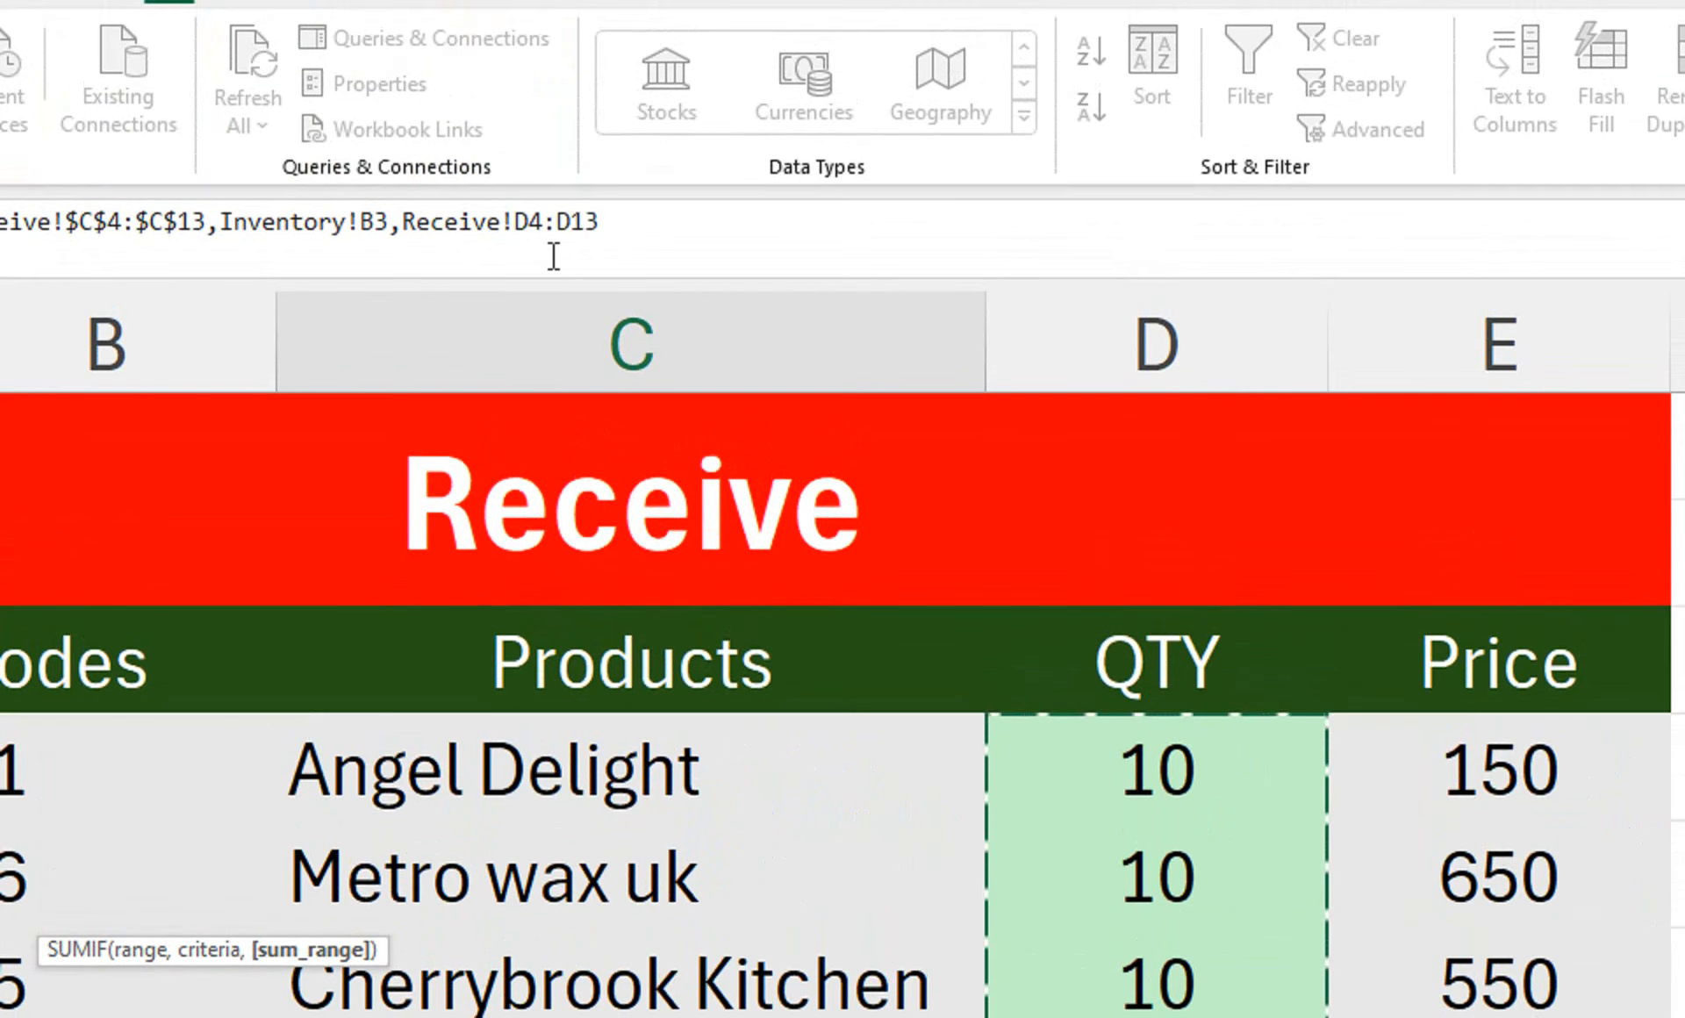
pyautogui.press('F4')
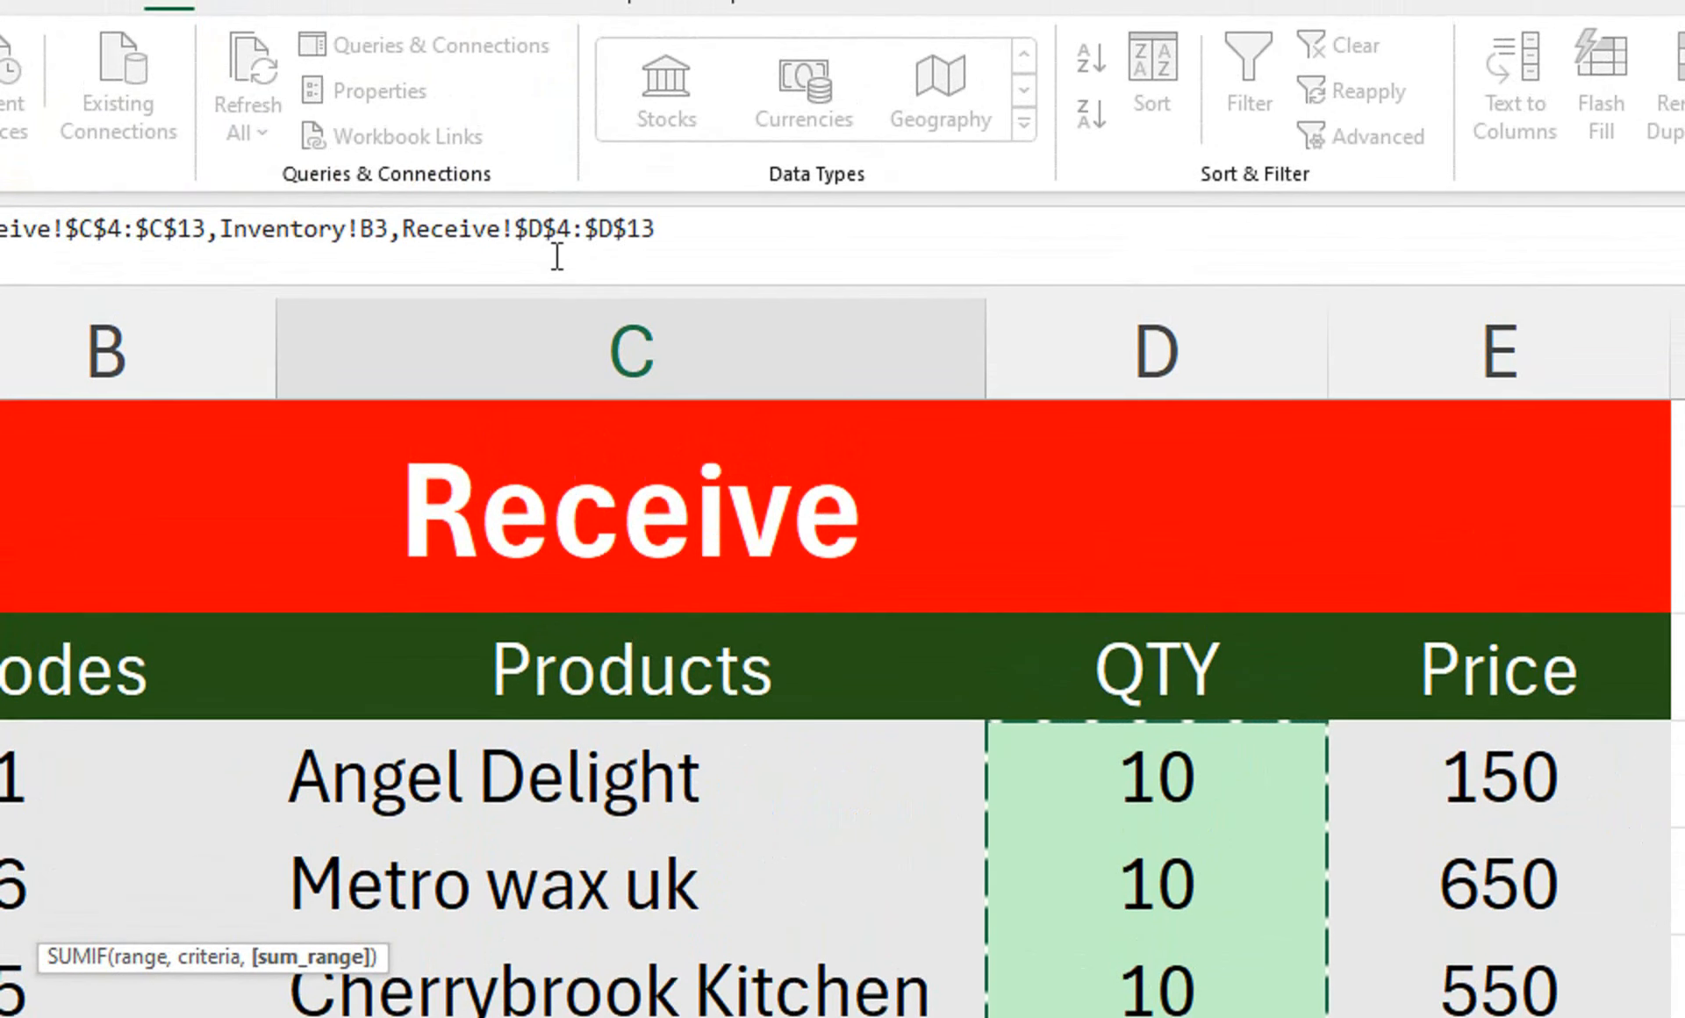
pyautogui.write(')')
pyautogui.press('Return')
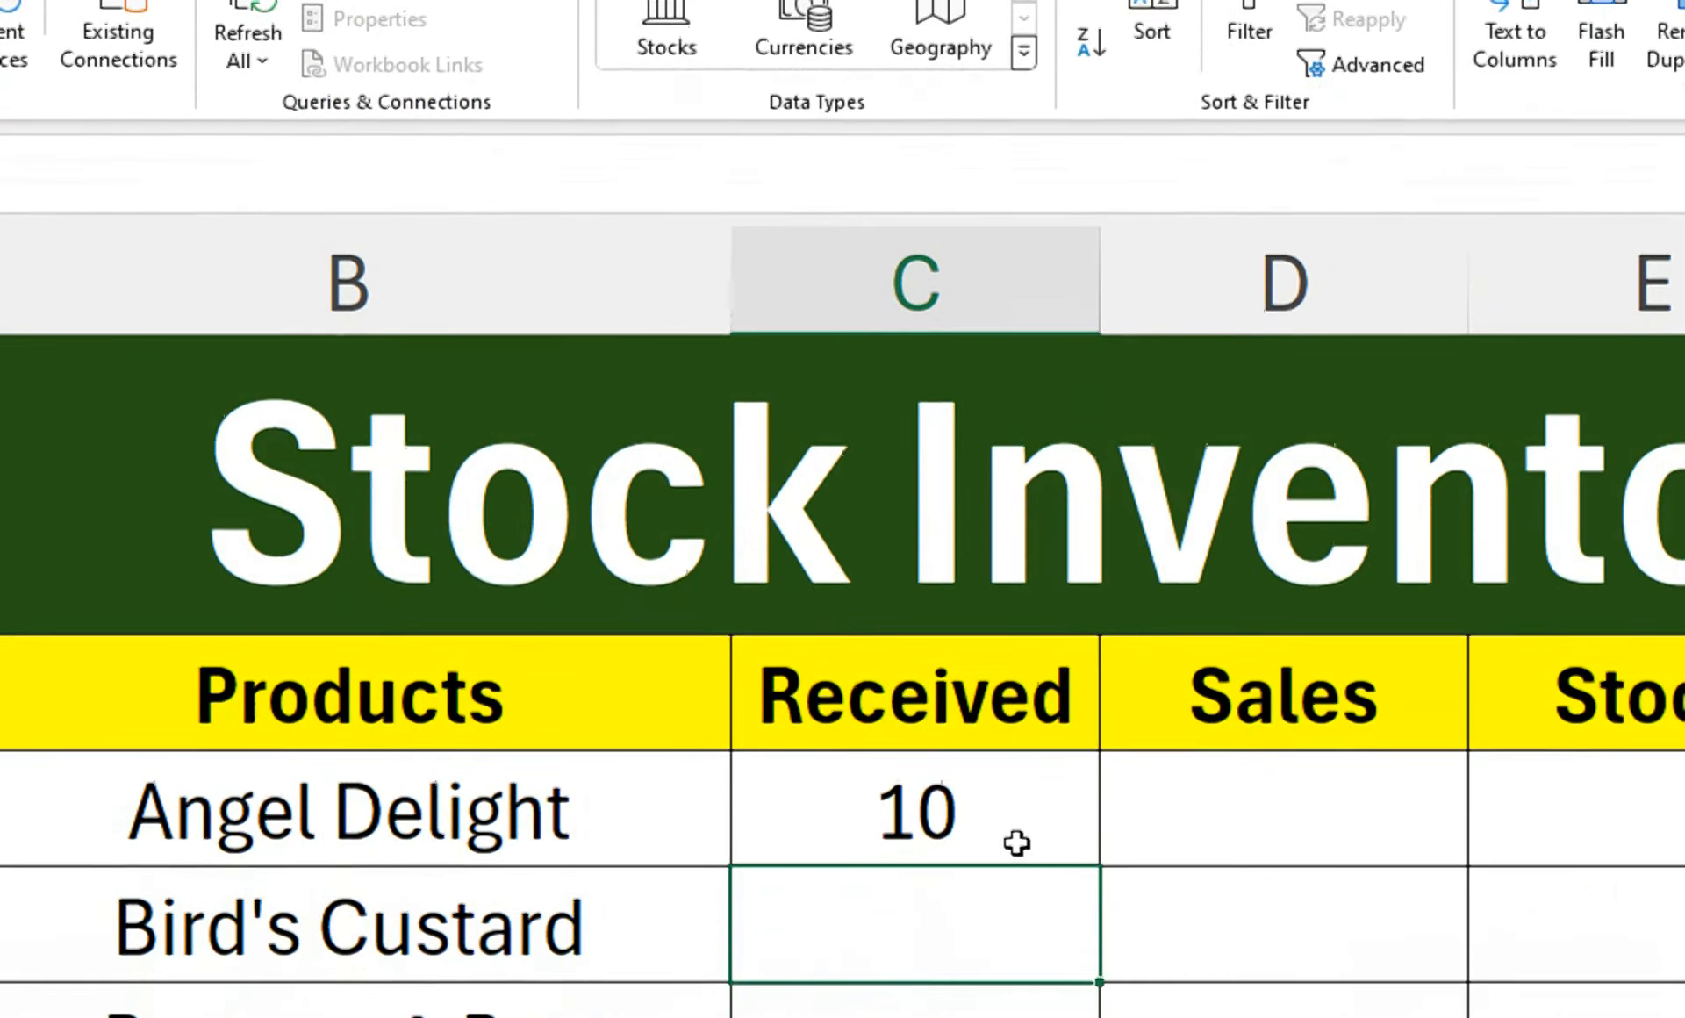
pyautogui.click(1016, 843)
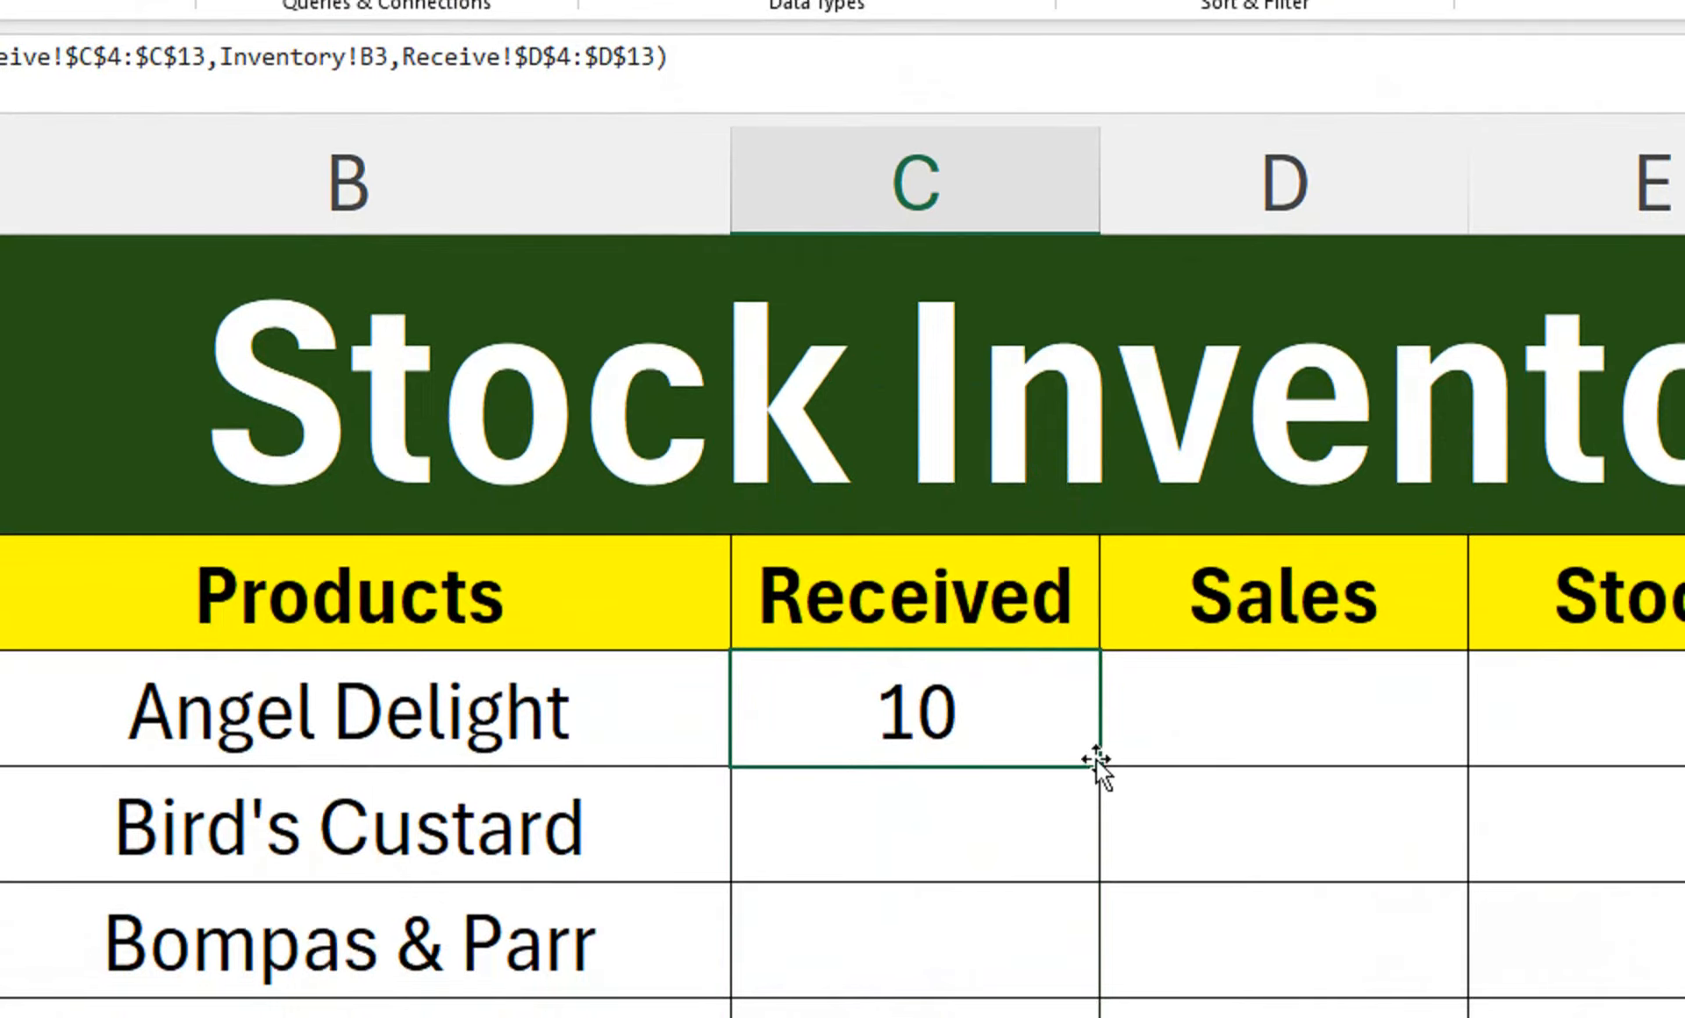
pyautogui.doubleClick(1097, 763)
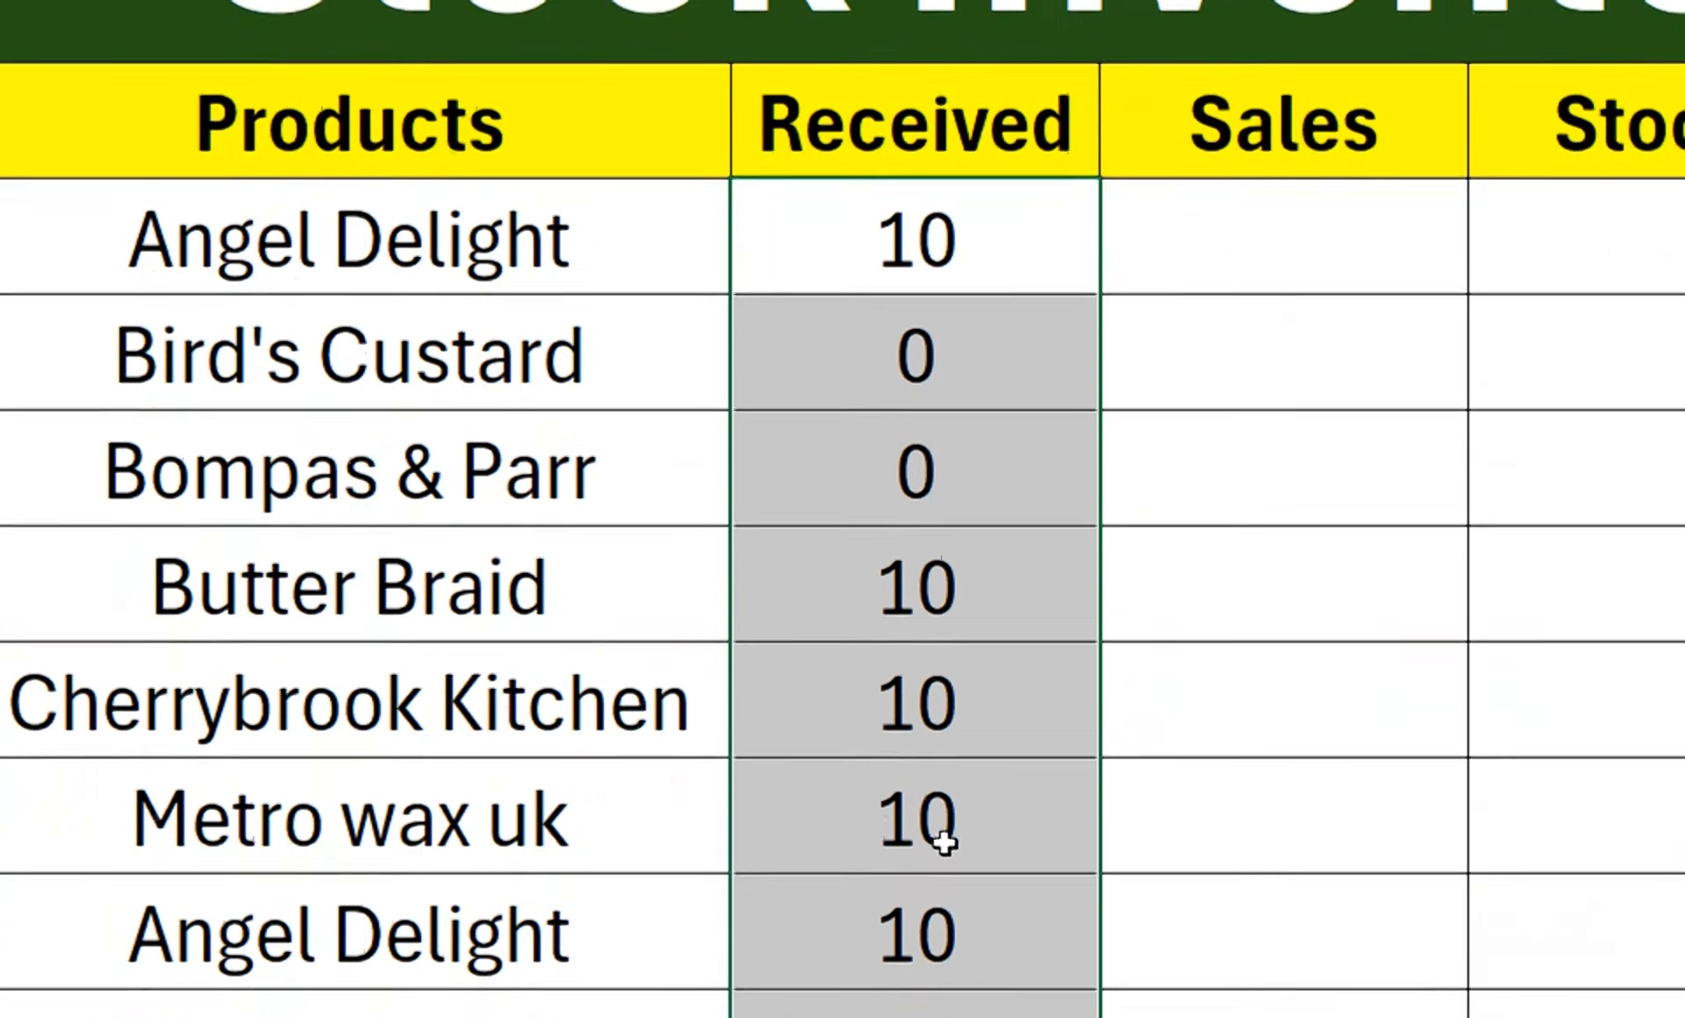
# - In D3 of the Inventory sheet, start a SUMIF formula with the absolute range Sales!$C$4:$C$13
pyautogui.click(1209, 289)
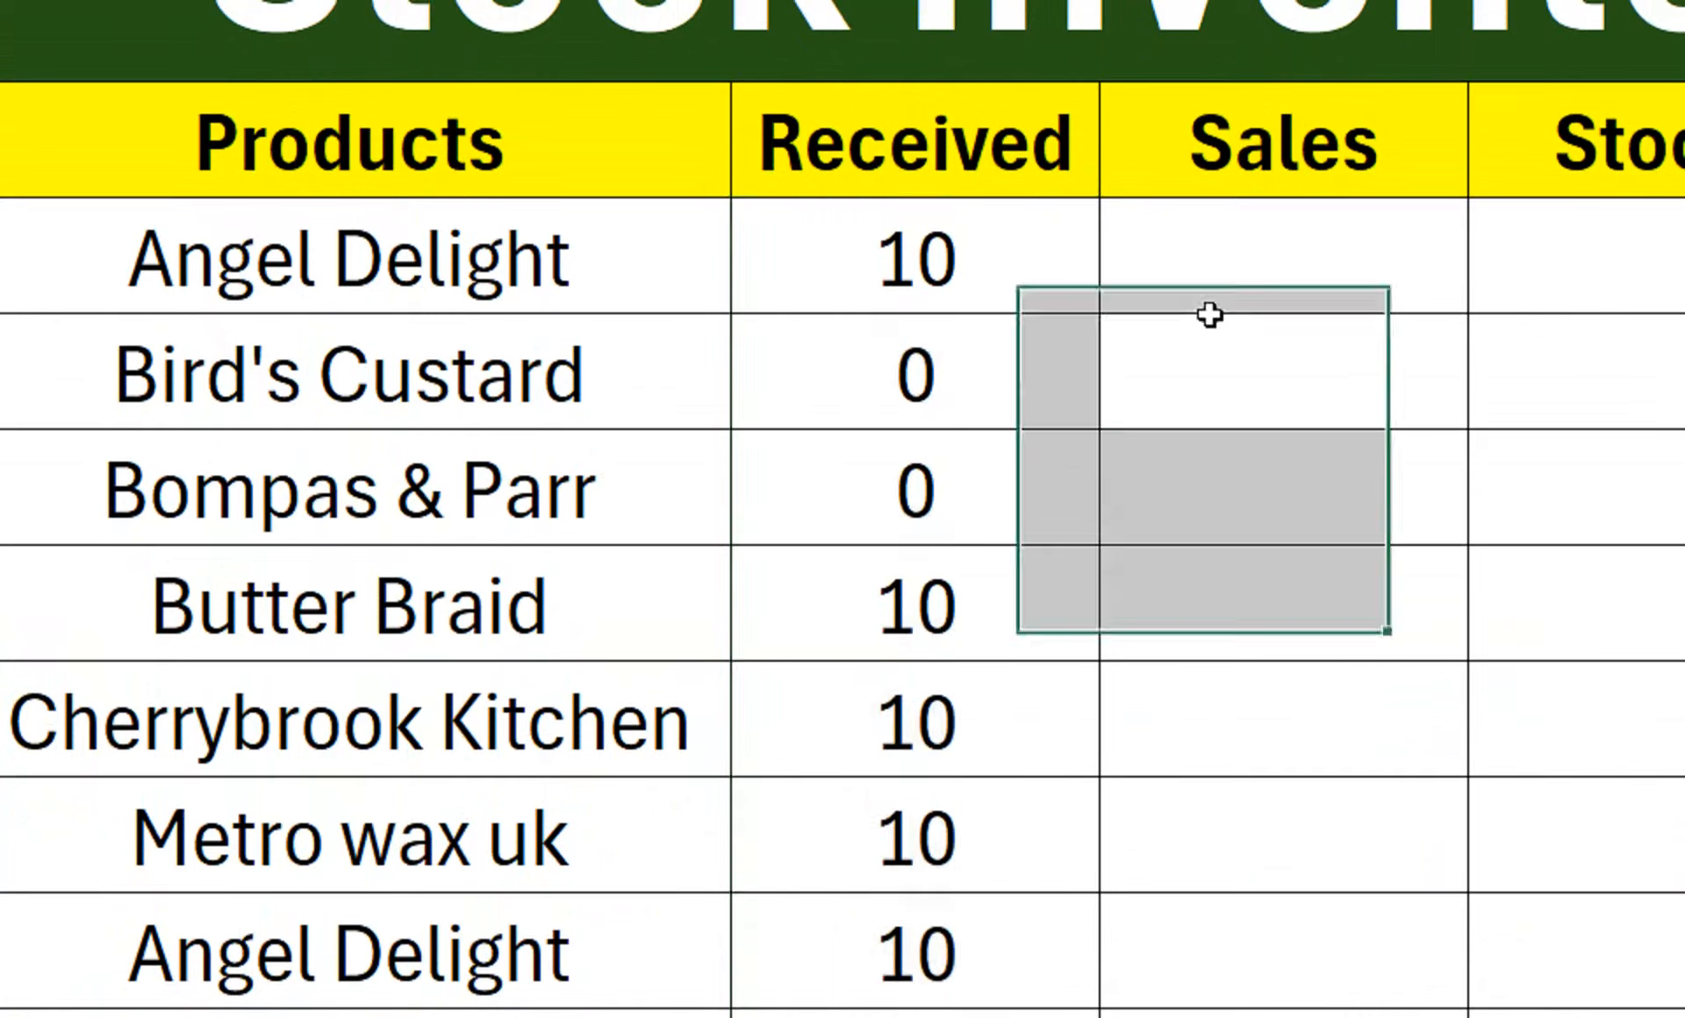
pyautogui.click(1210, 290)
pyautogui.write('=sumif')
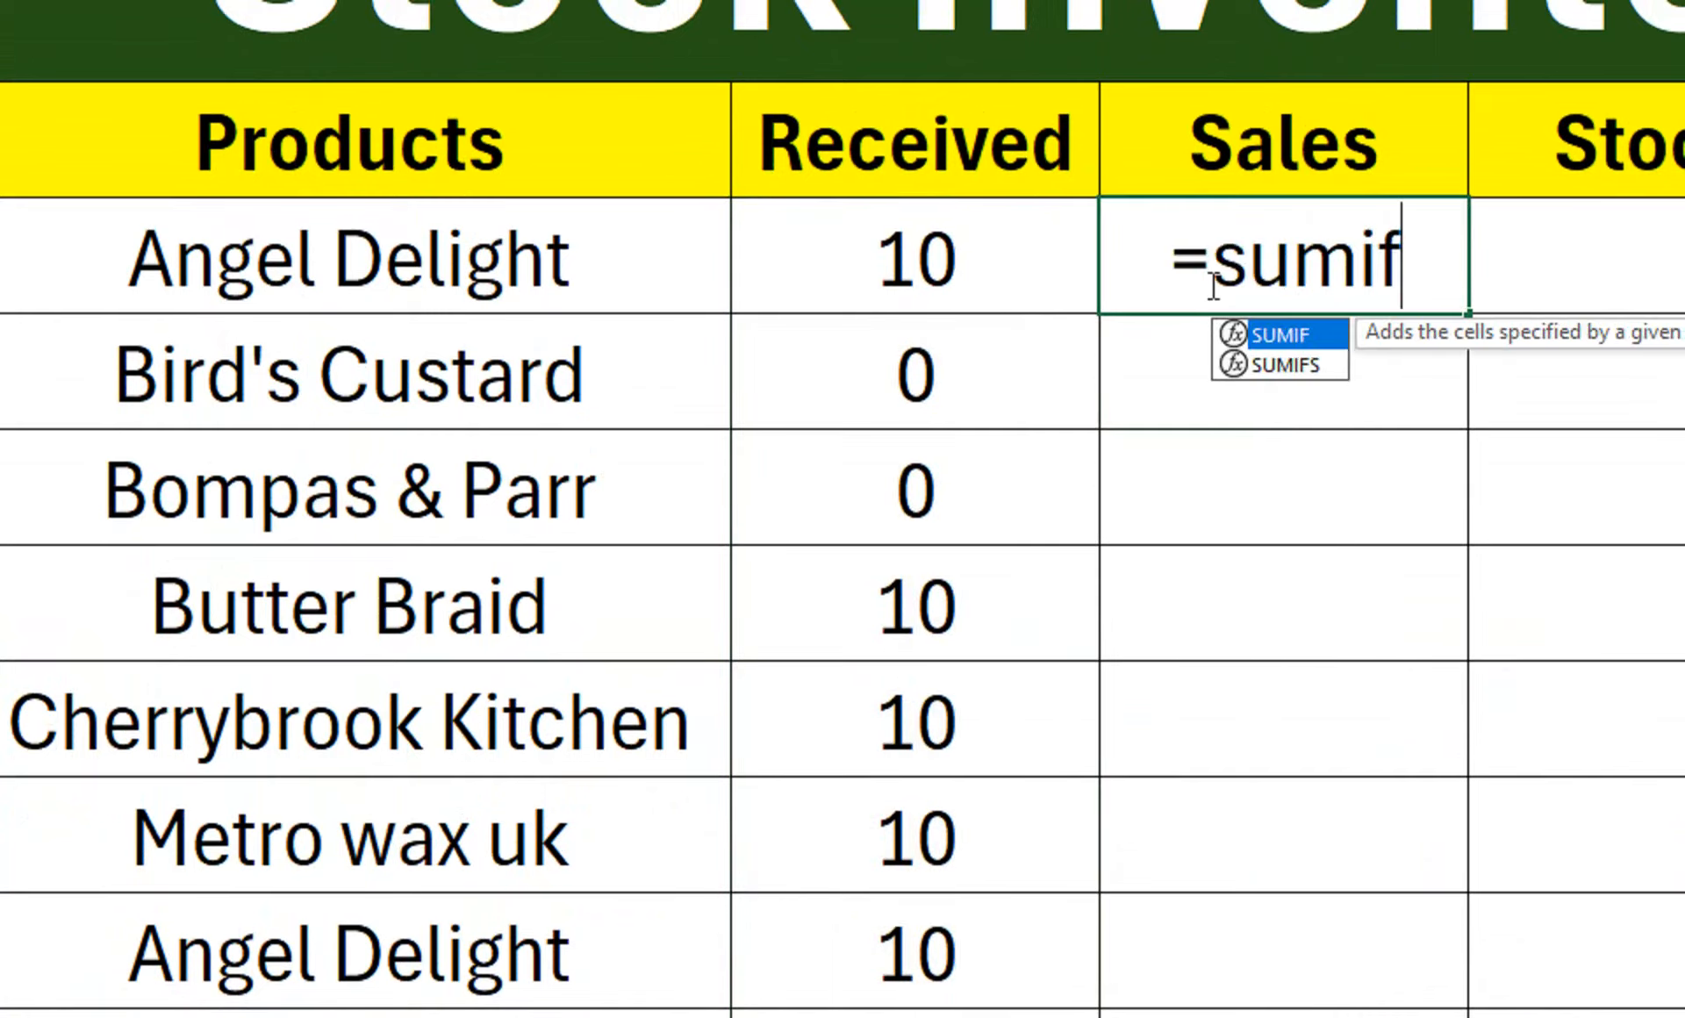
pyautogui.press('Tab')
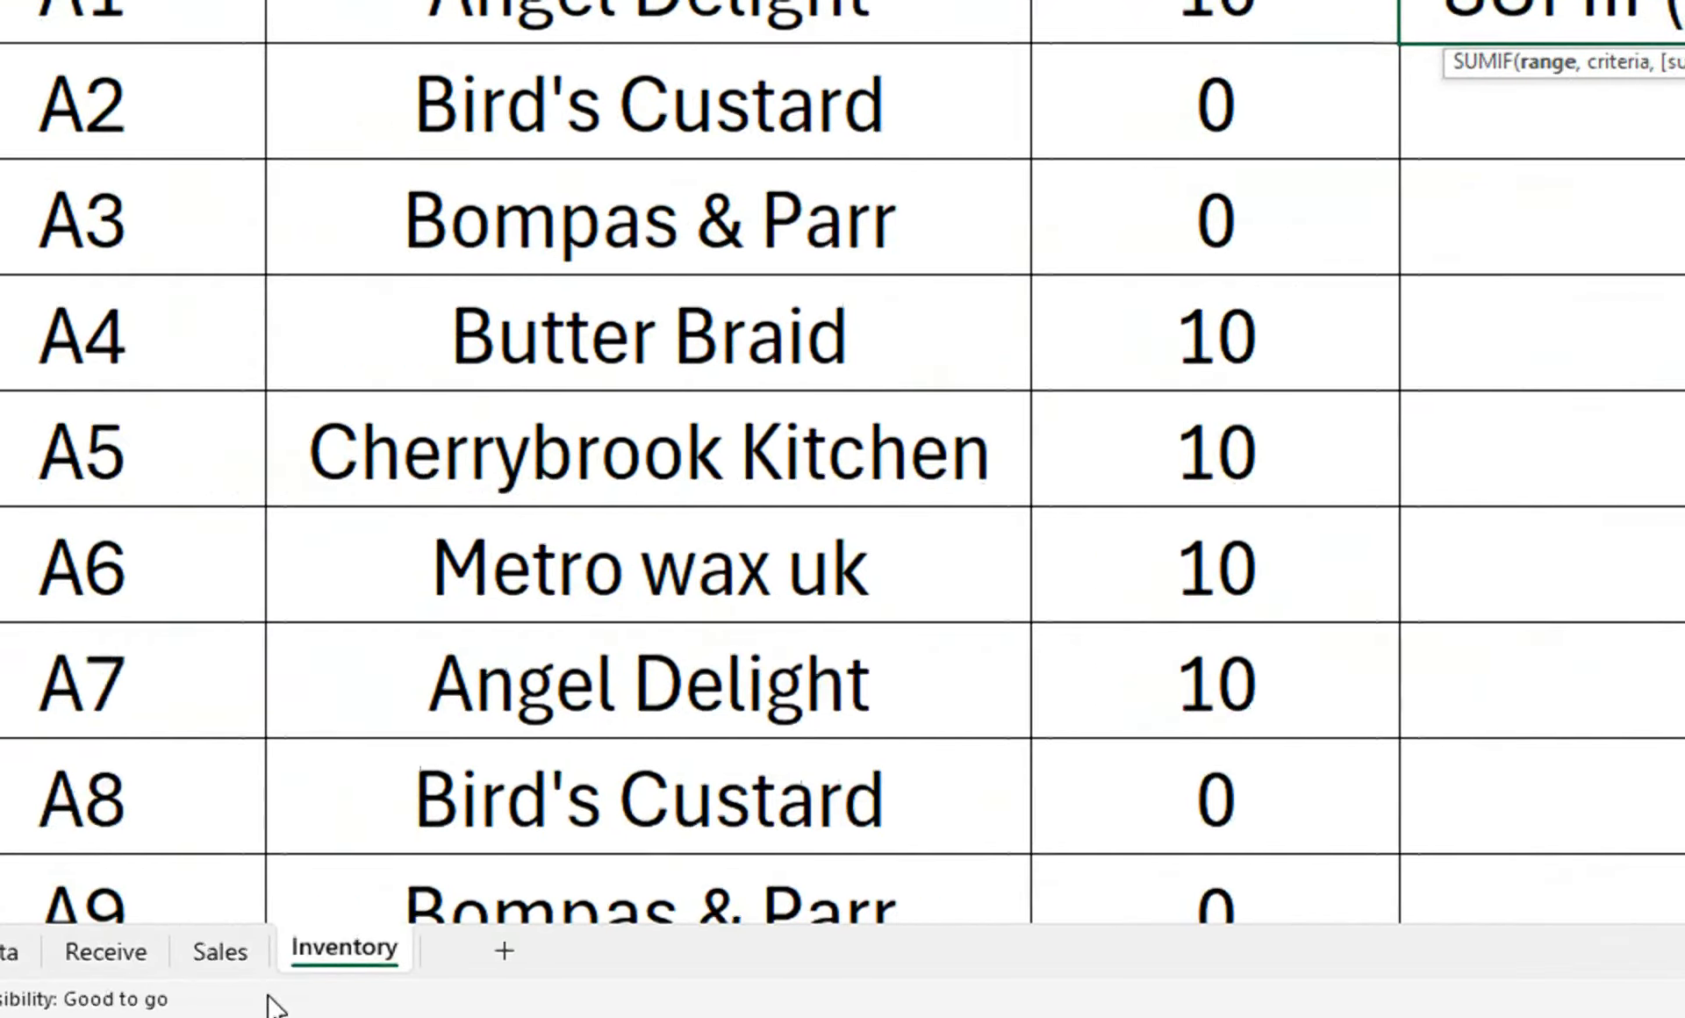
pyautogui.click(222, 951)
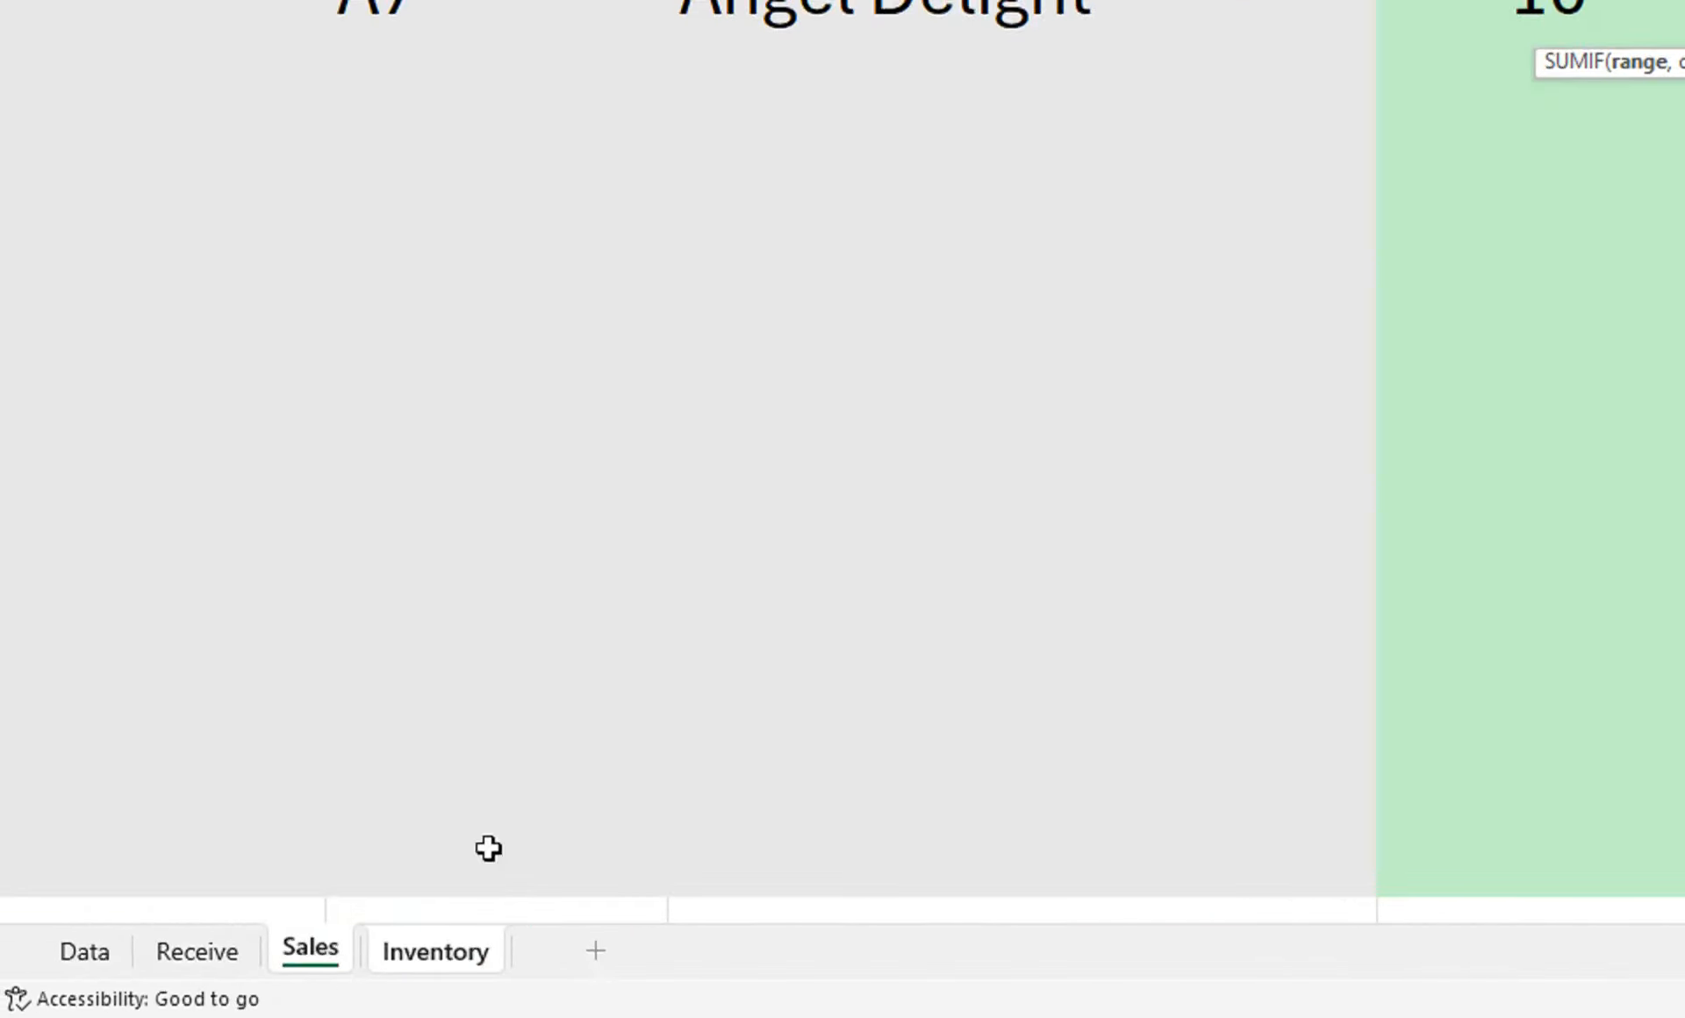
pyautogui.moveTo(872, 338); pyautogui.dragTo(906, 925)
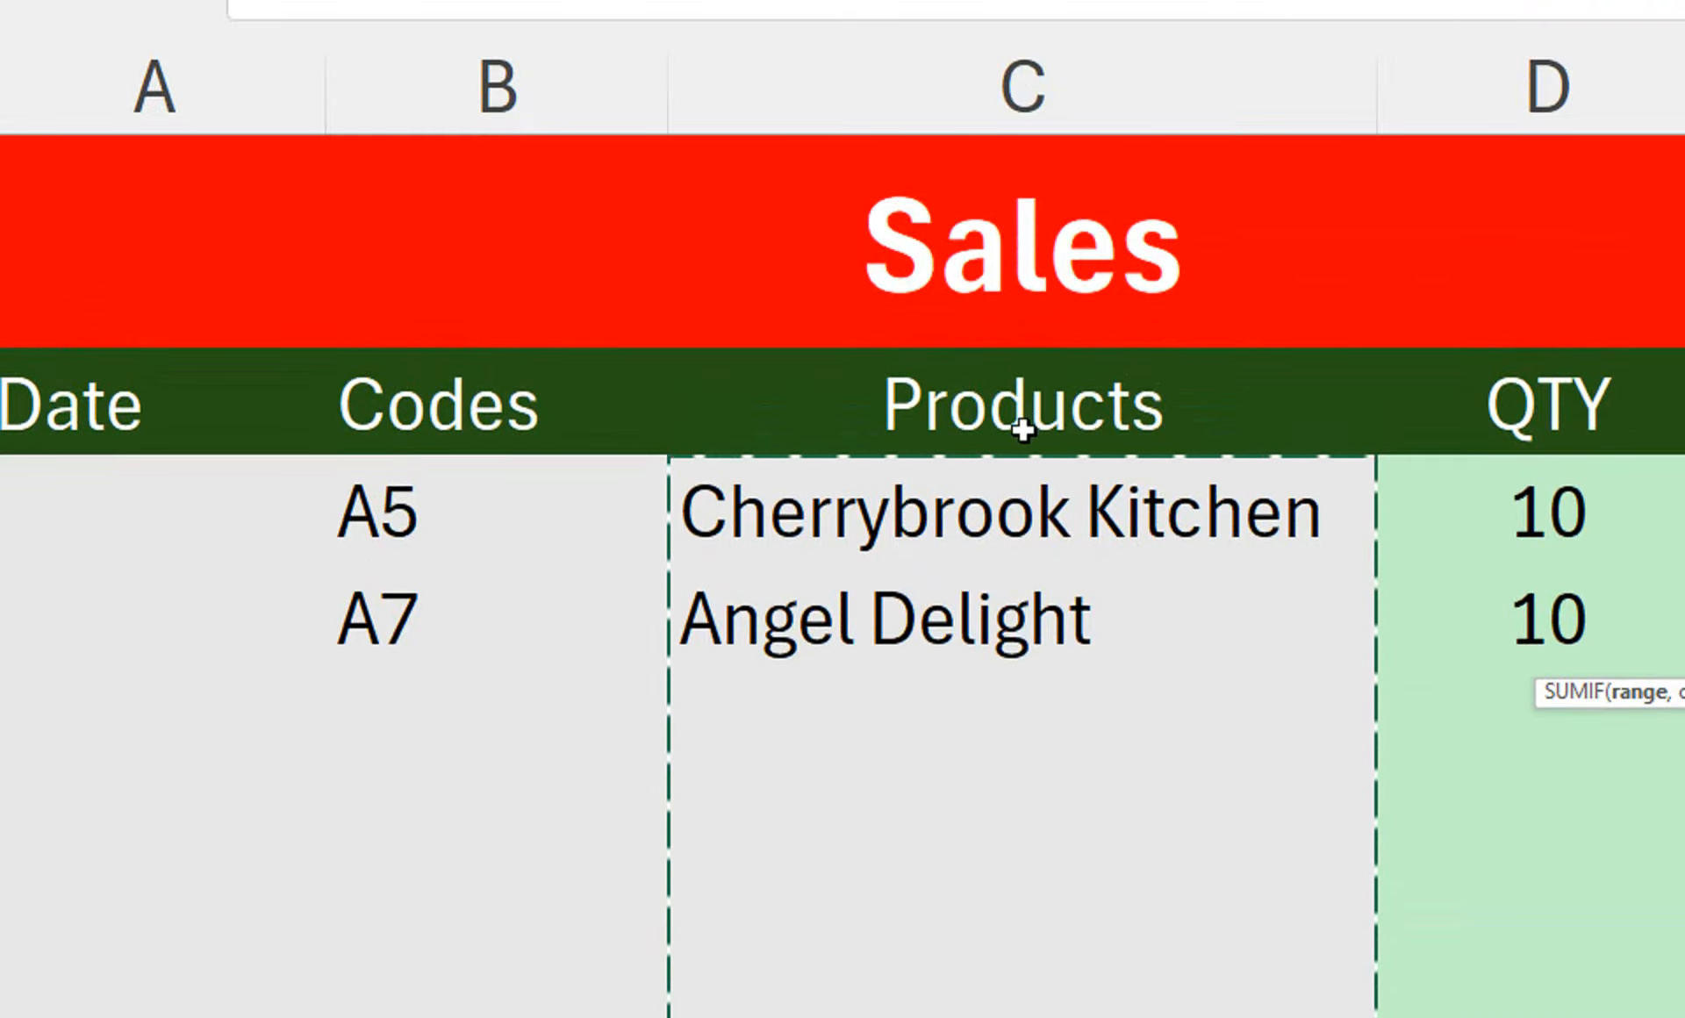
pyautogui.write(',')
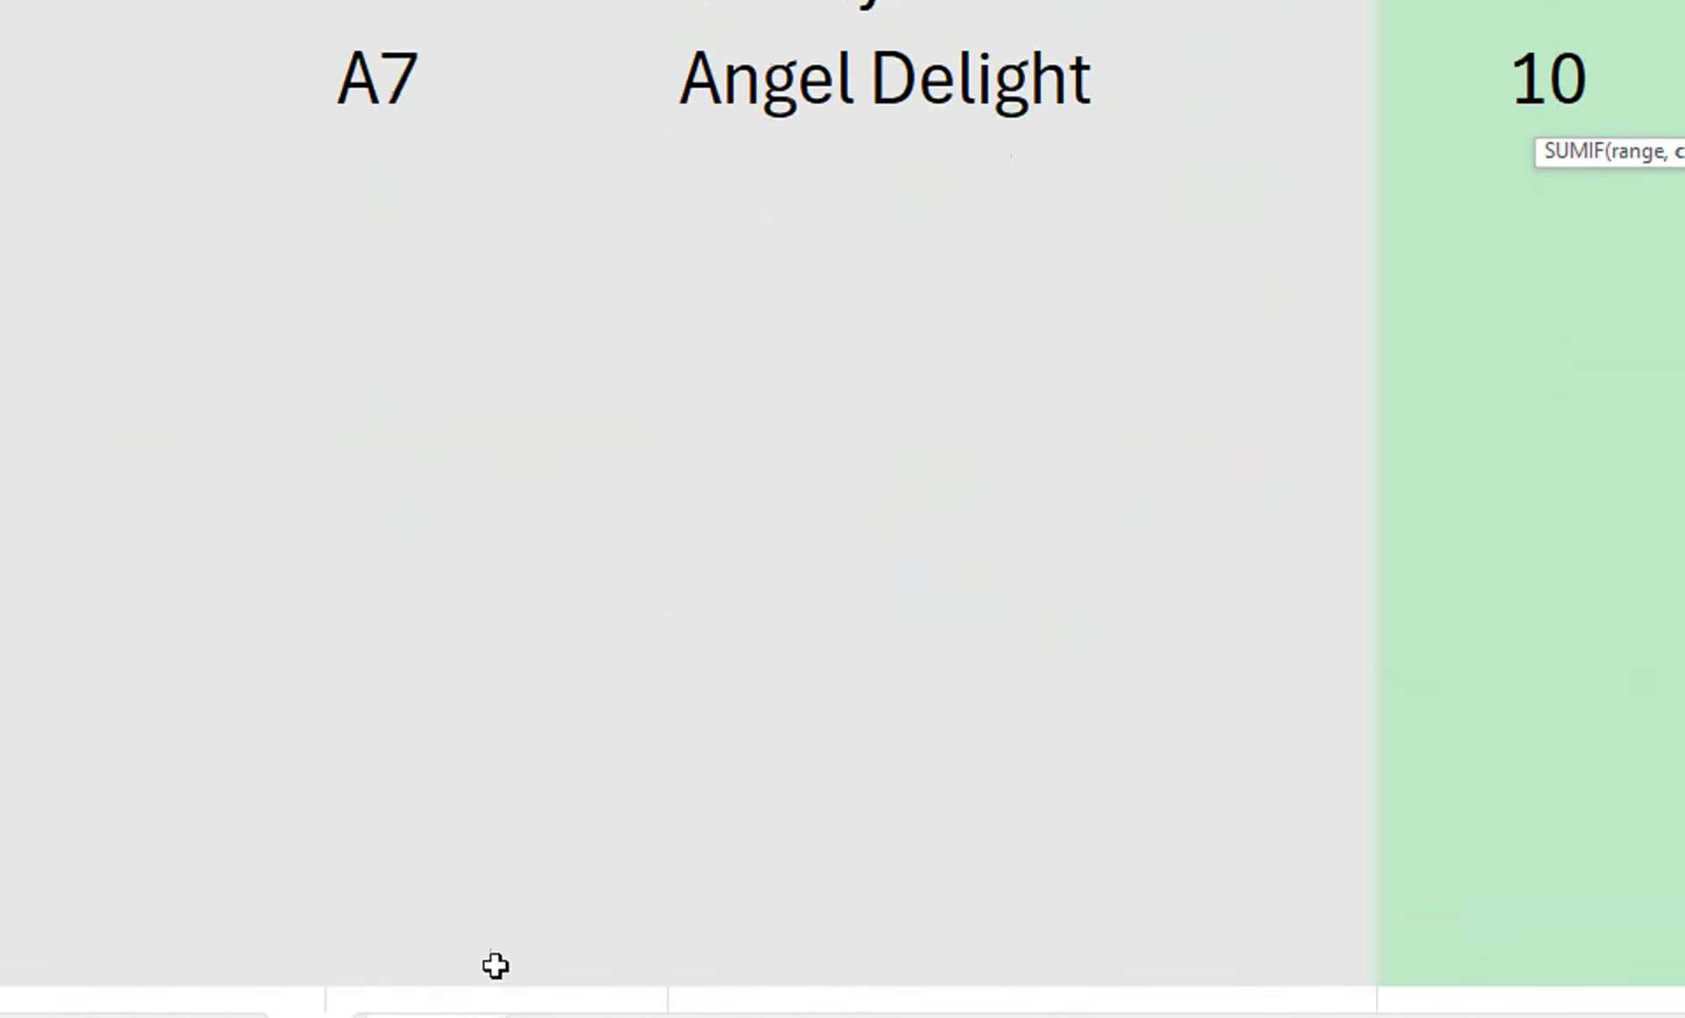
# - Complete D3's SUMIF with criteria Inventory!B3 and sum range Sales!$D$4:$D$13, and fill it down the Sales column
pyautogui.click(473, 950)
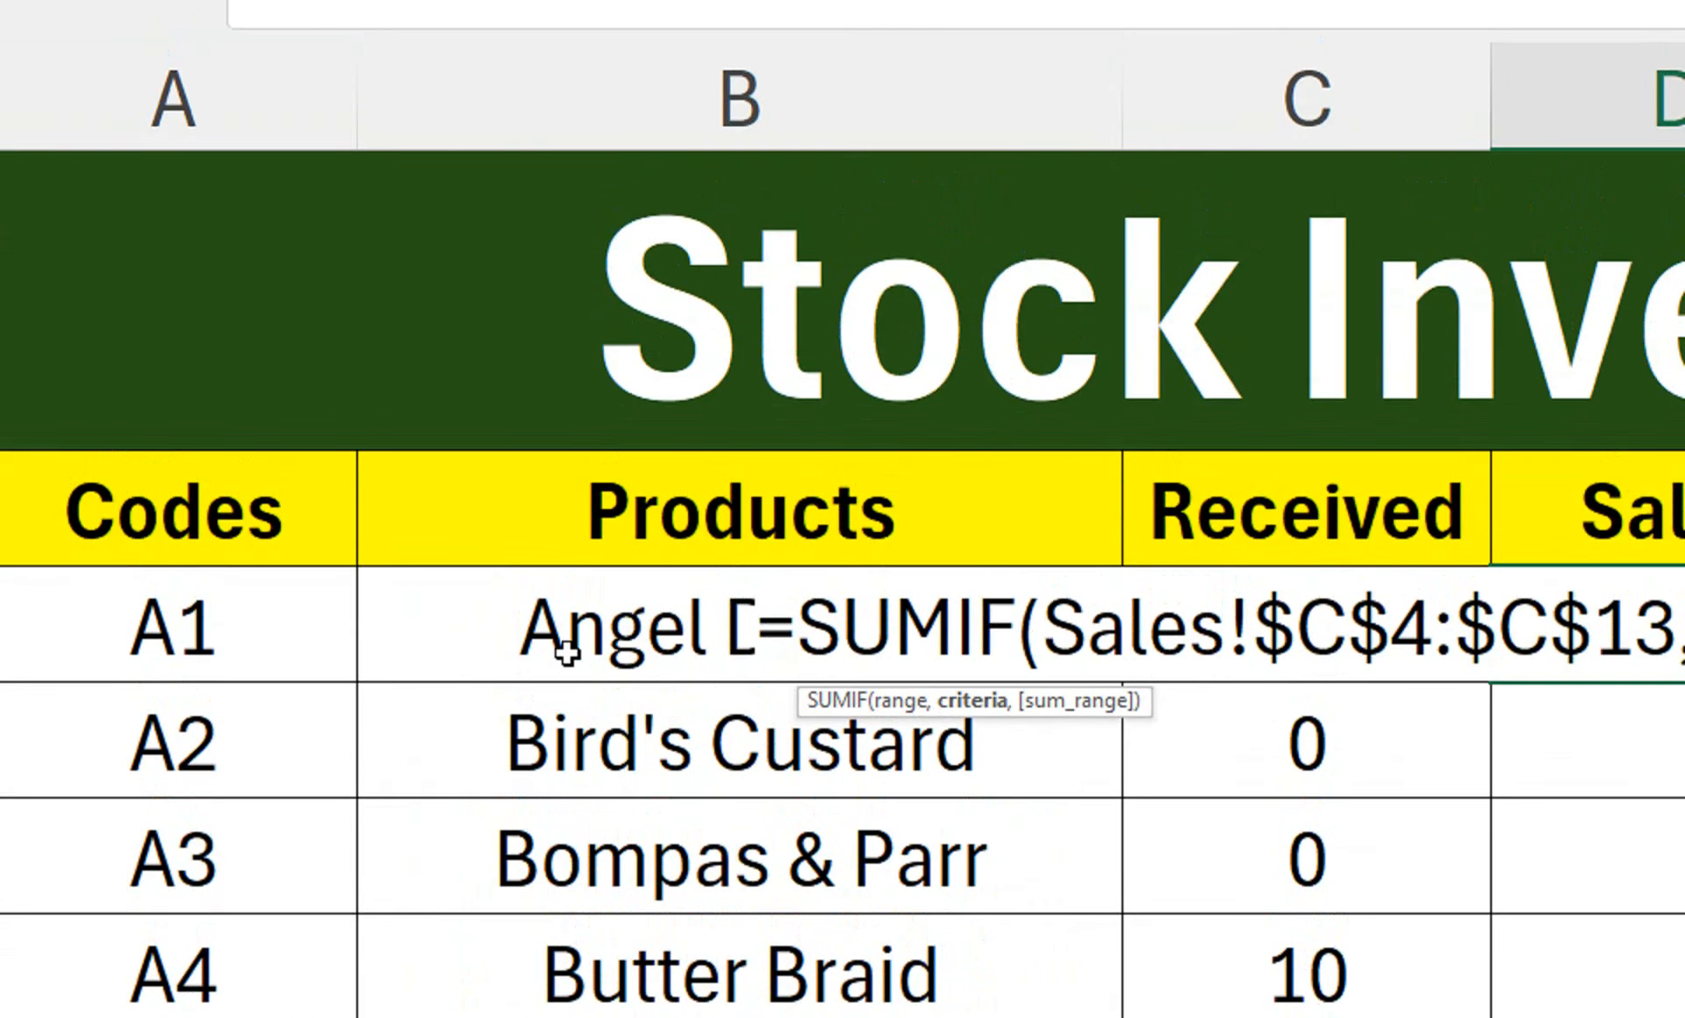
pyautogui.click(567, 651)
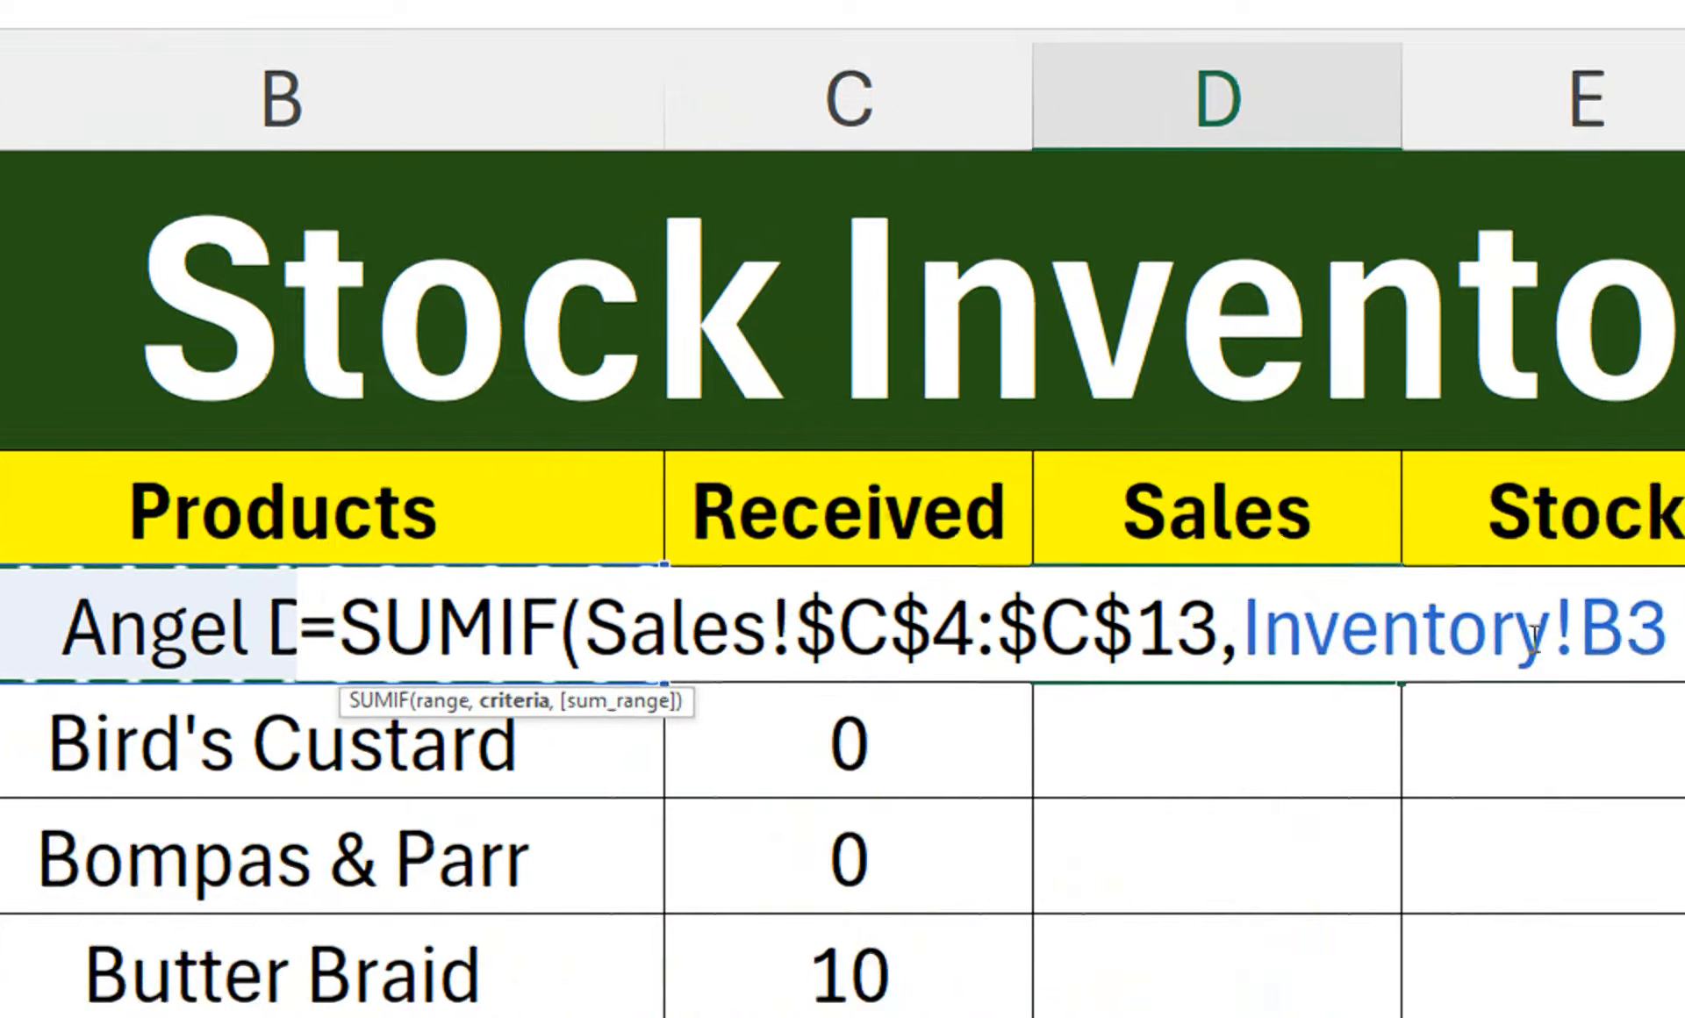
pyautogui.write(',')
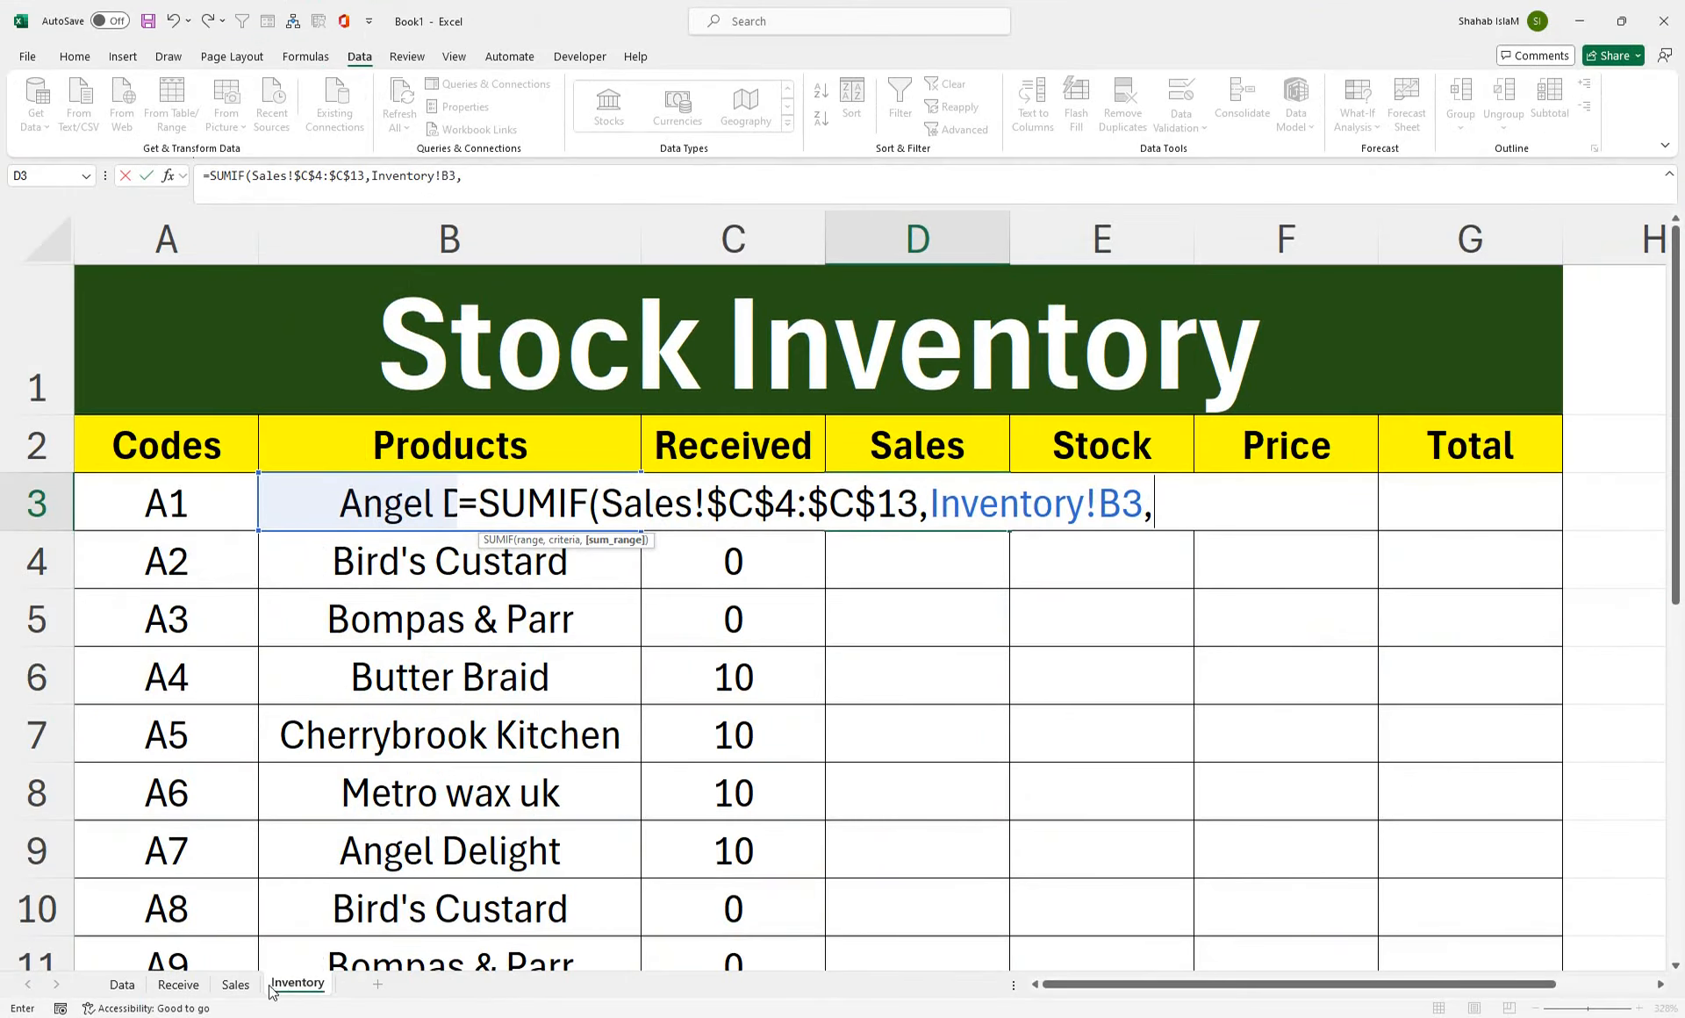
pyautogui.click(235, 983)
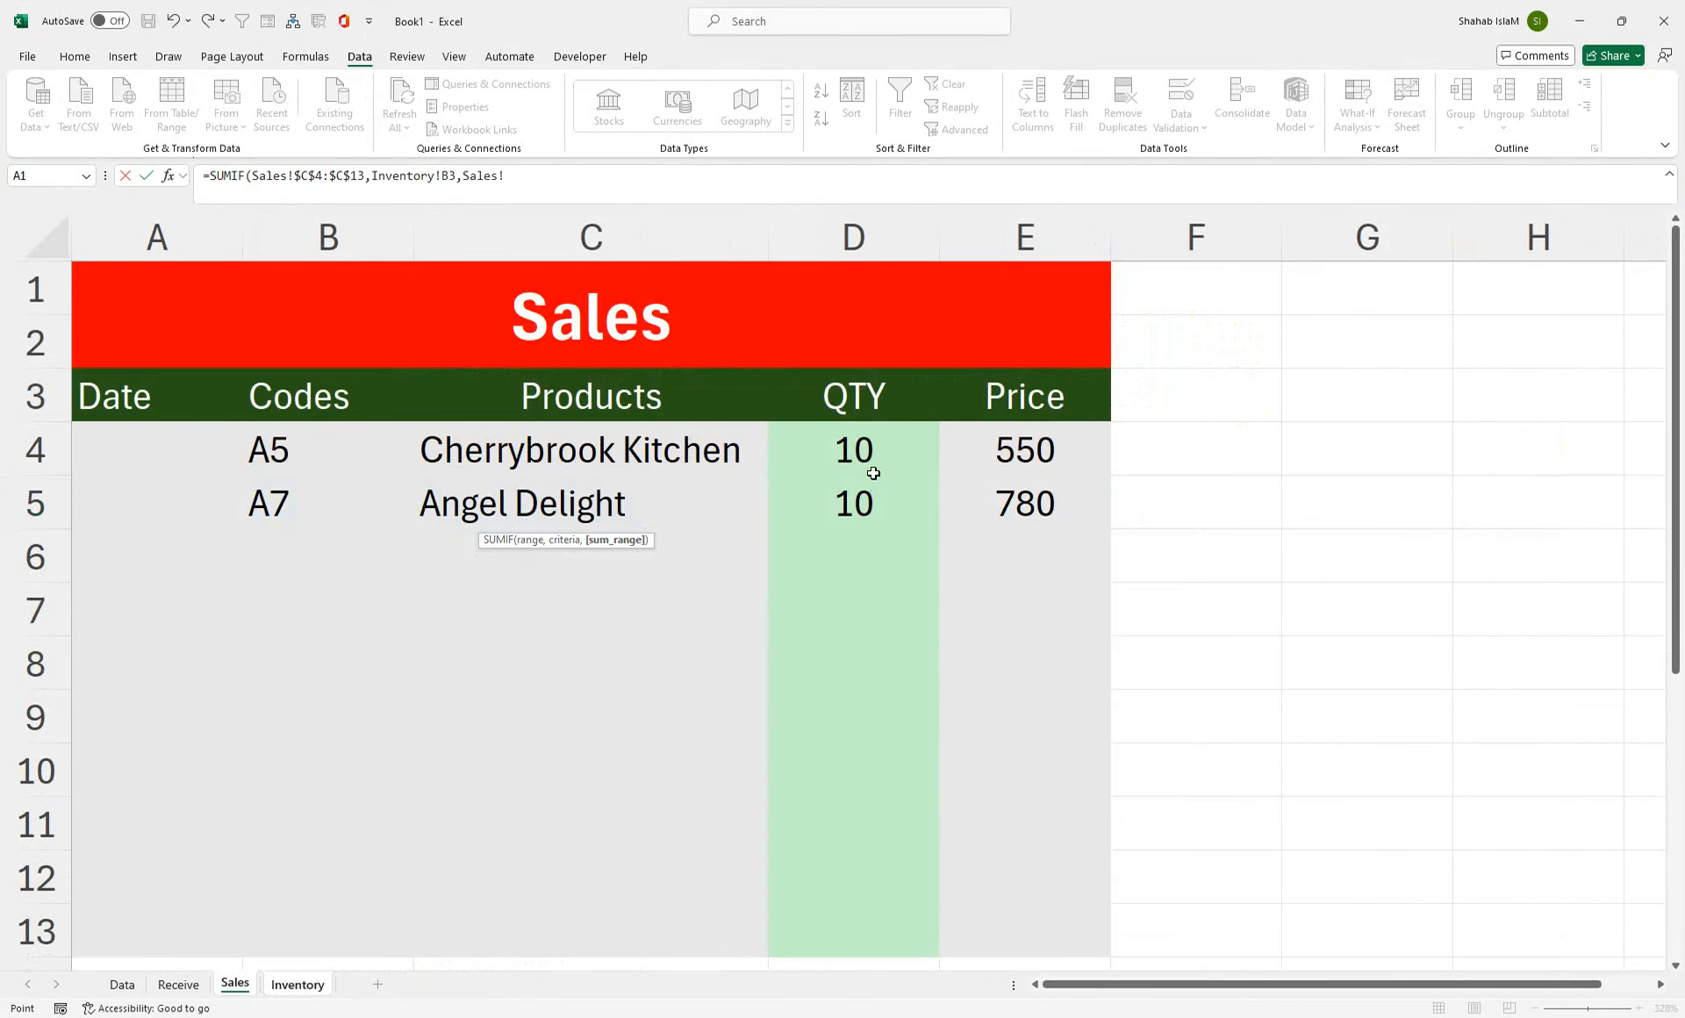
pyautogui.moveTo(872, 474); pyautogui.dragTo(814, 940)
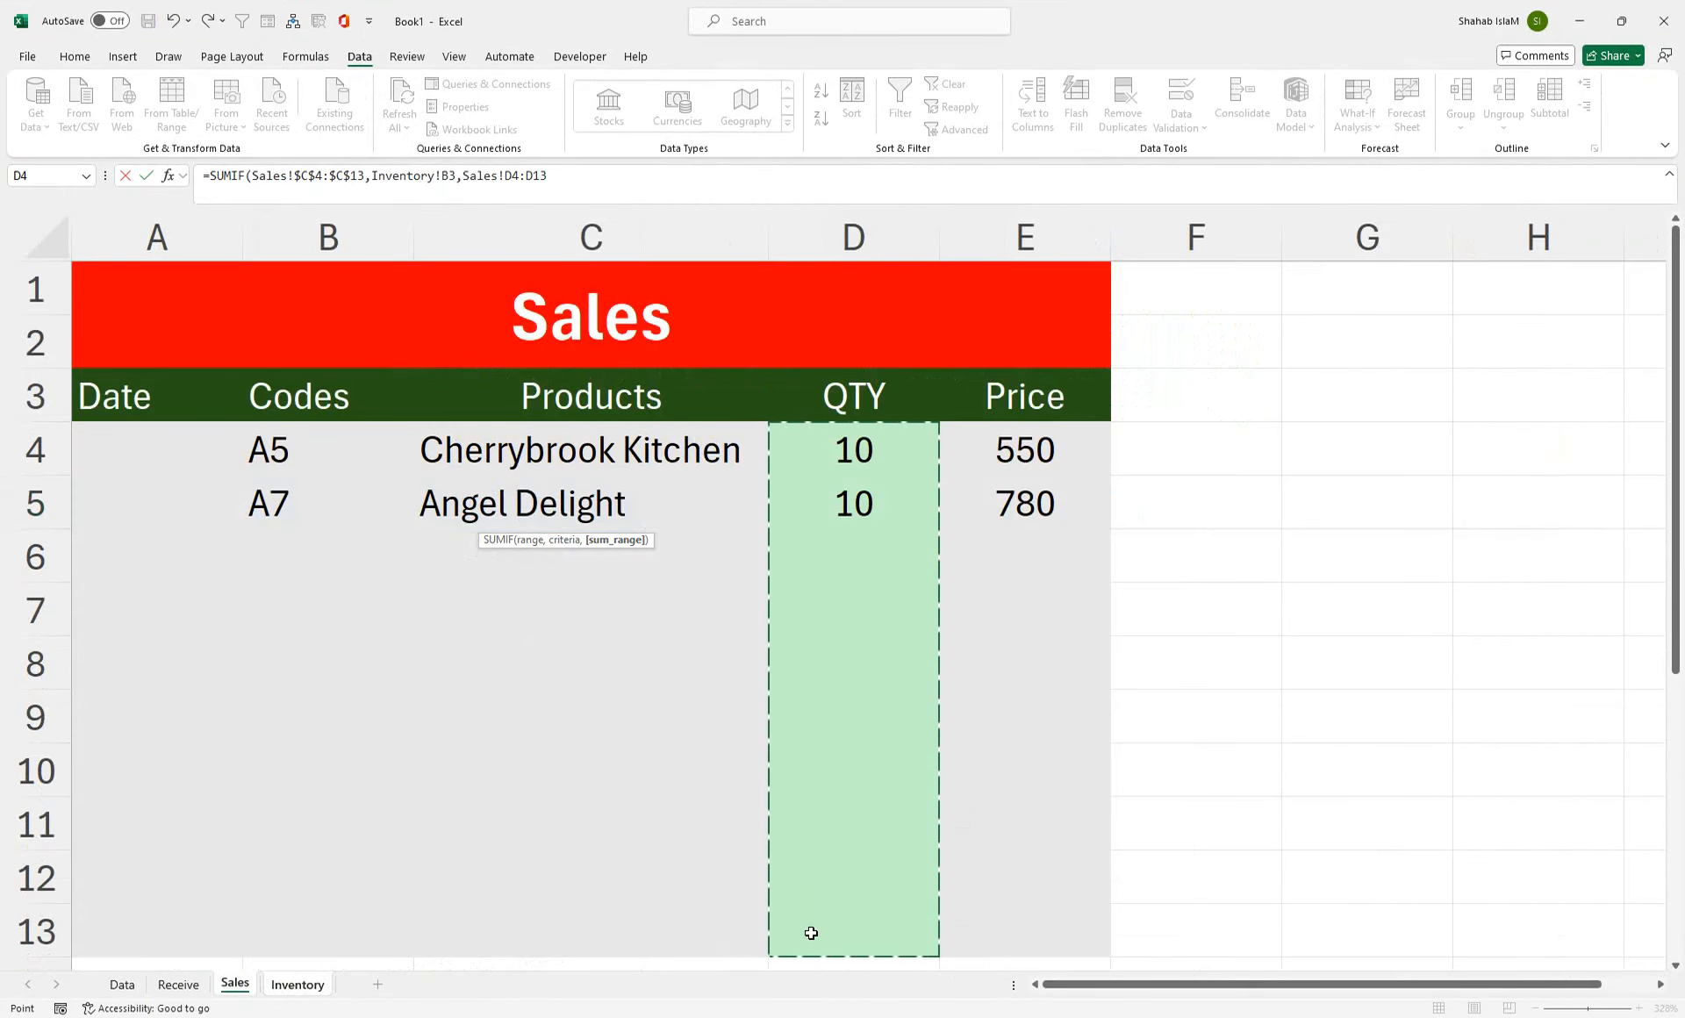
pyautogui.press('F4')
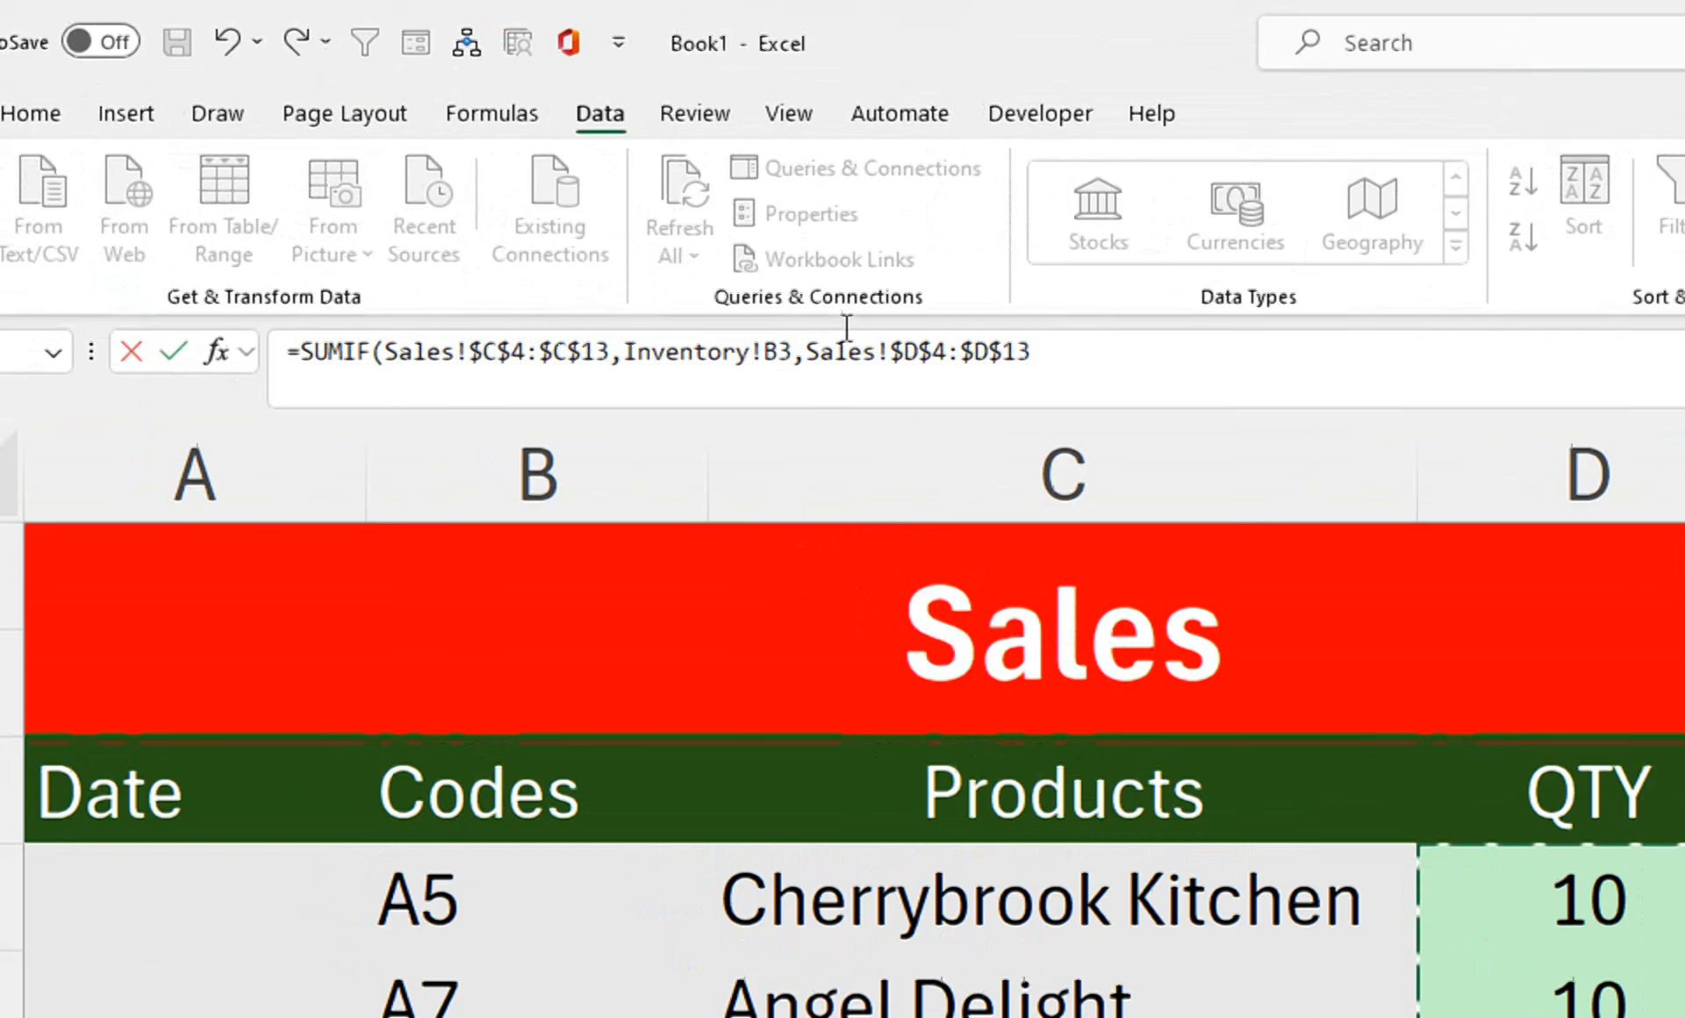
pyautogui.write(')')
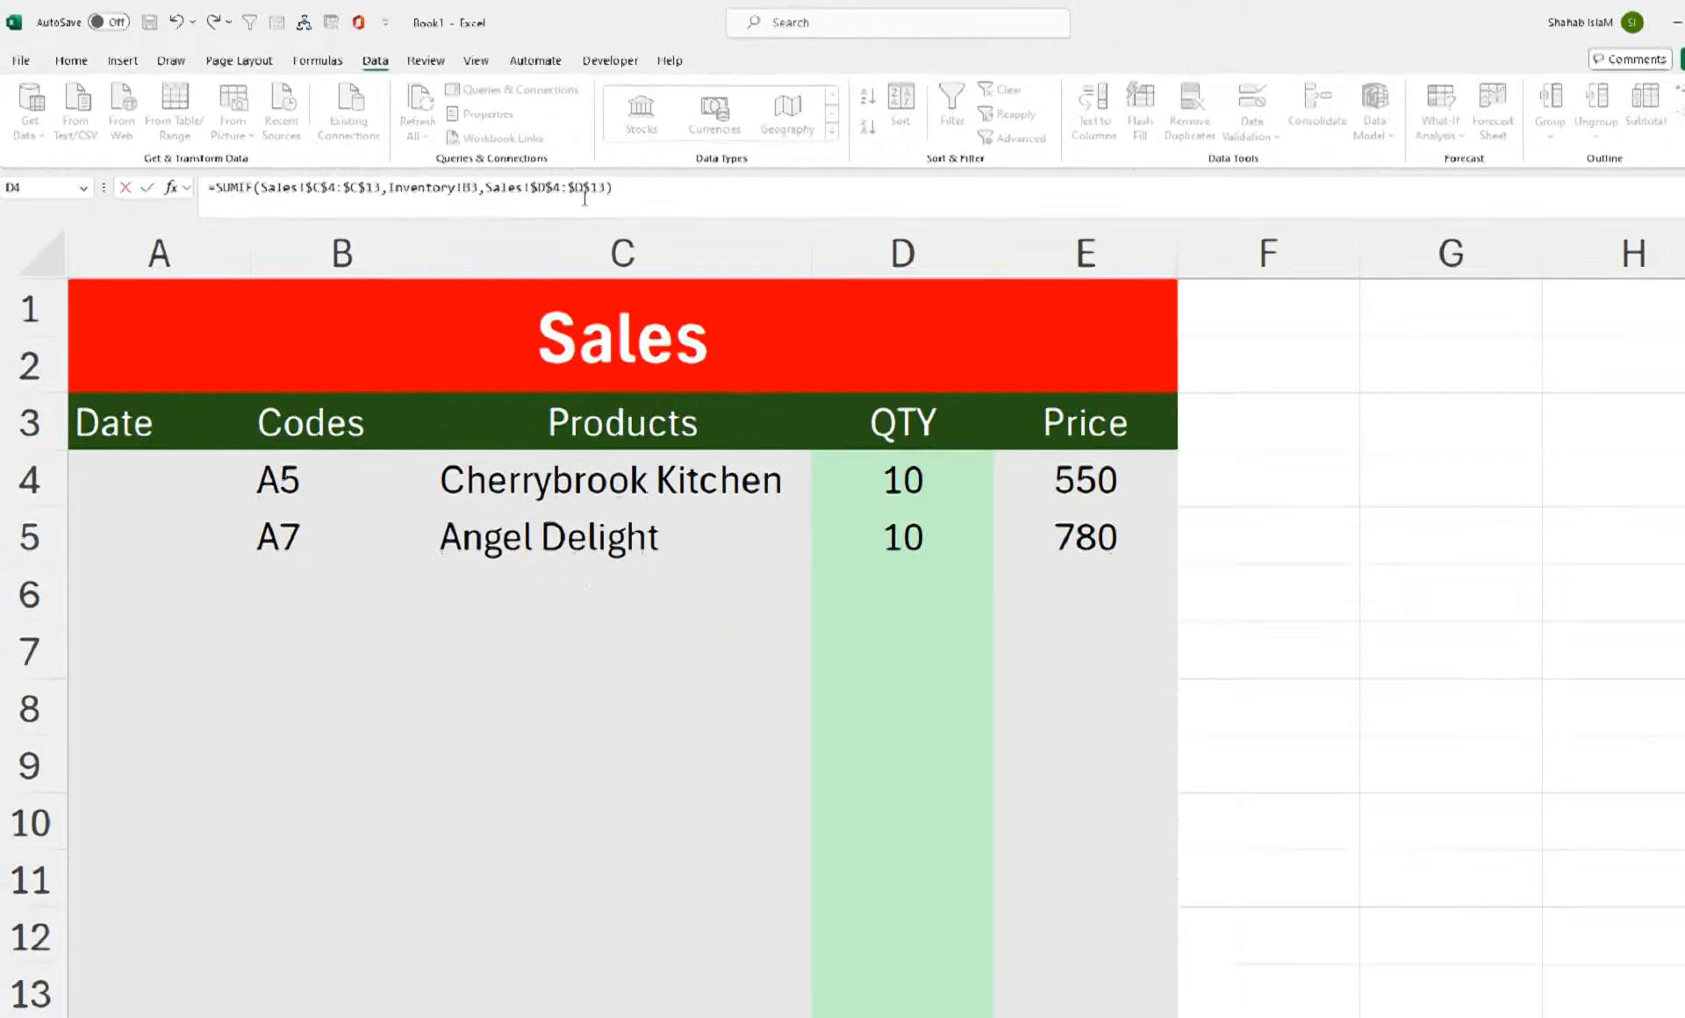
pyautogui.press('Return')
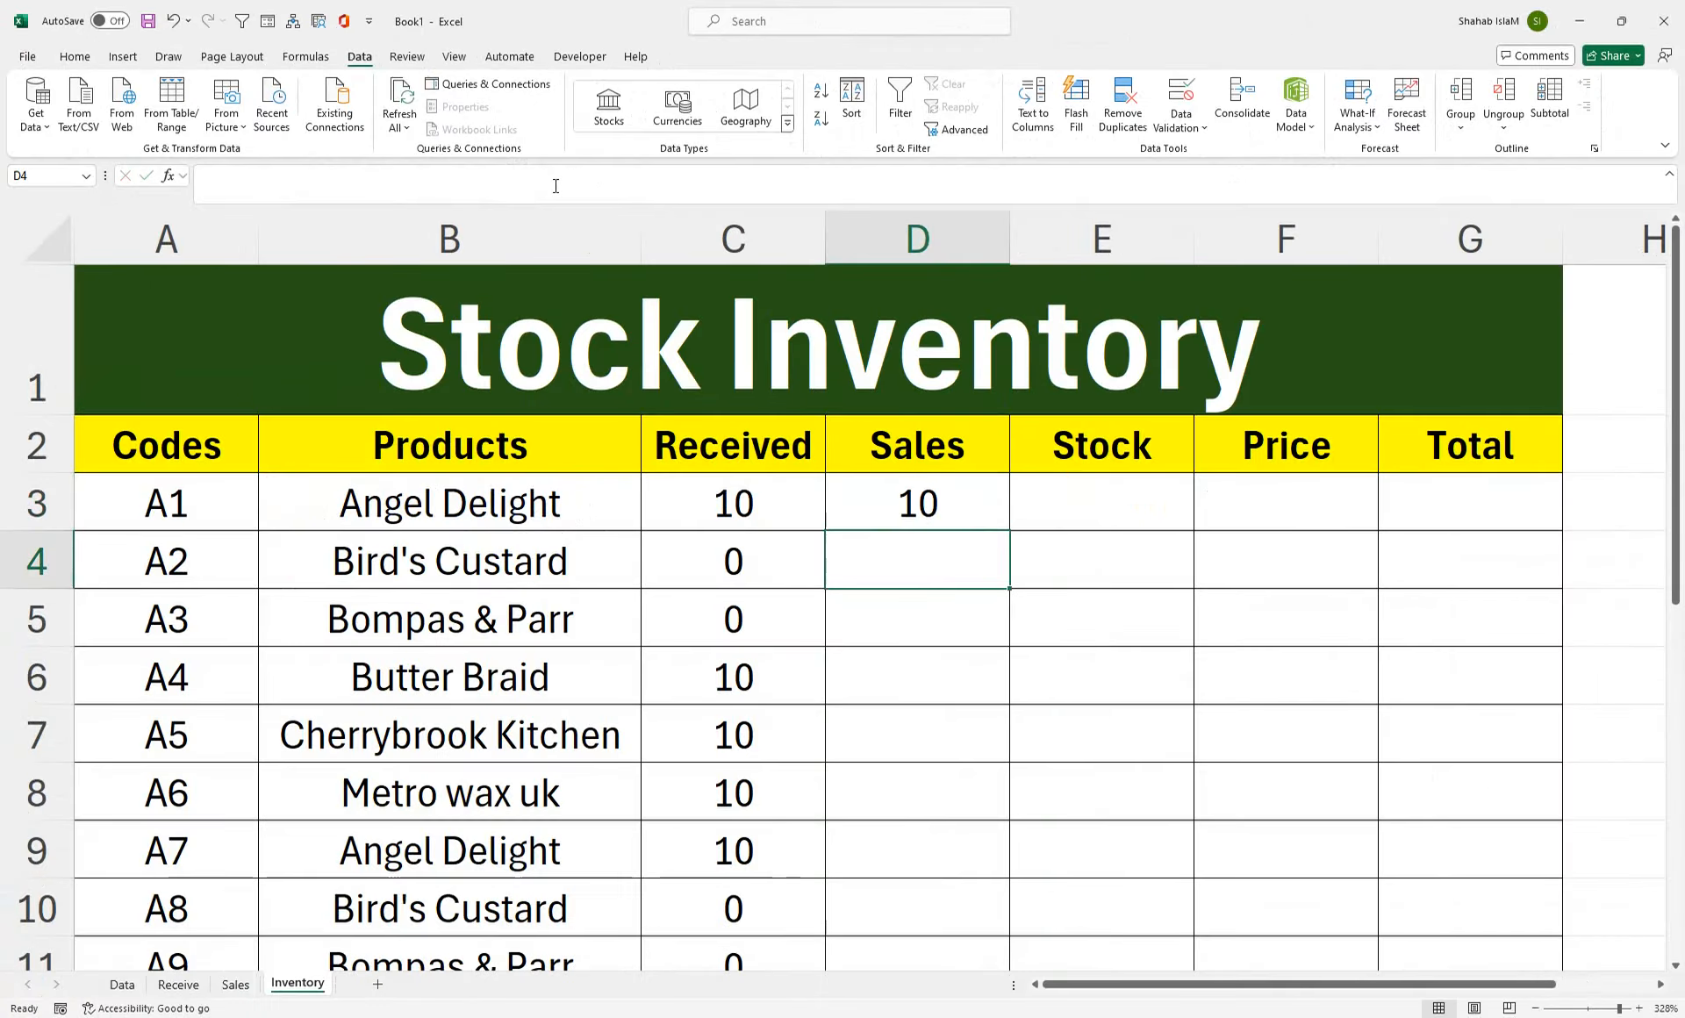
pyautogui.click(946, 503)
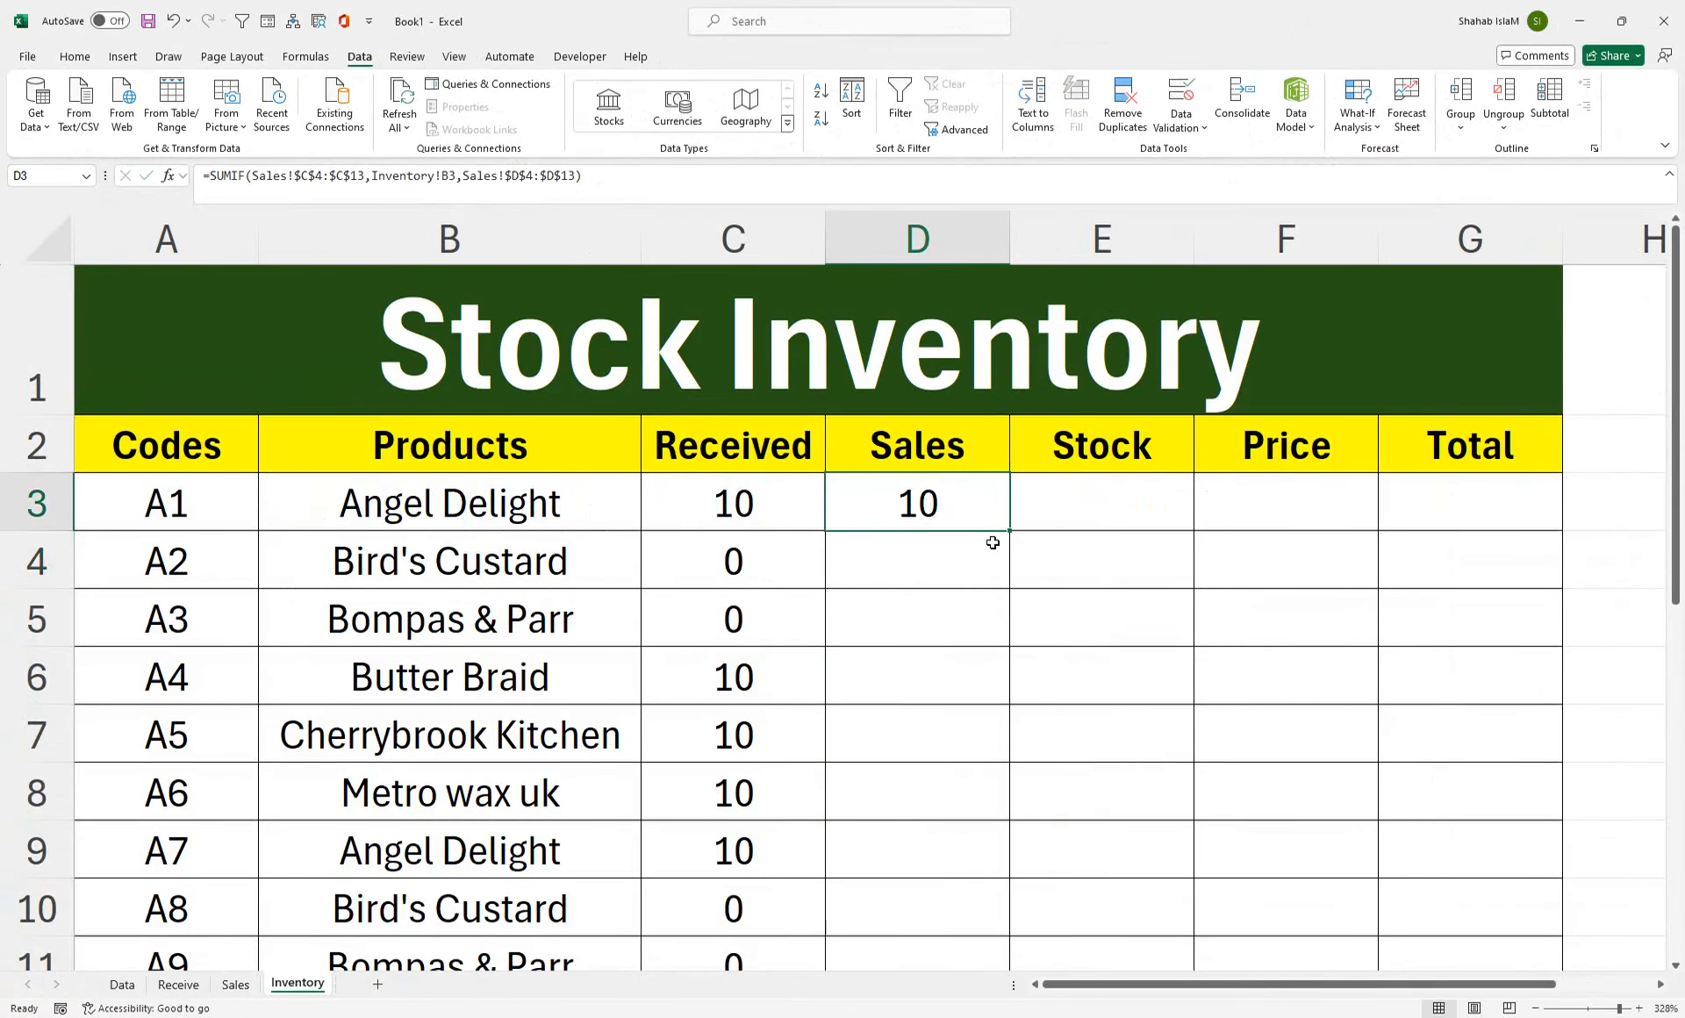
pyautogui.doubleClick(1012, 531)
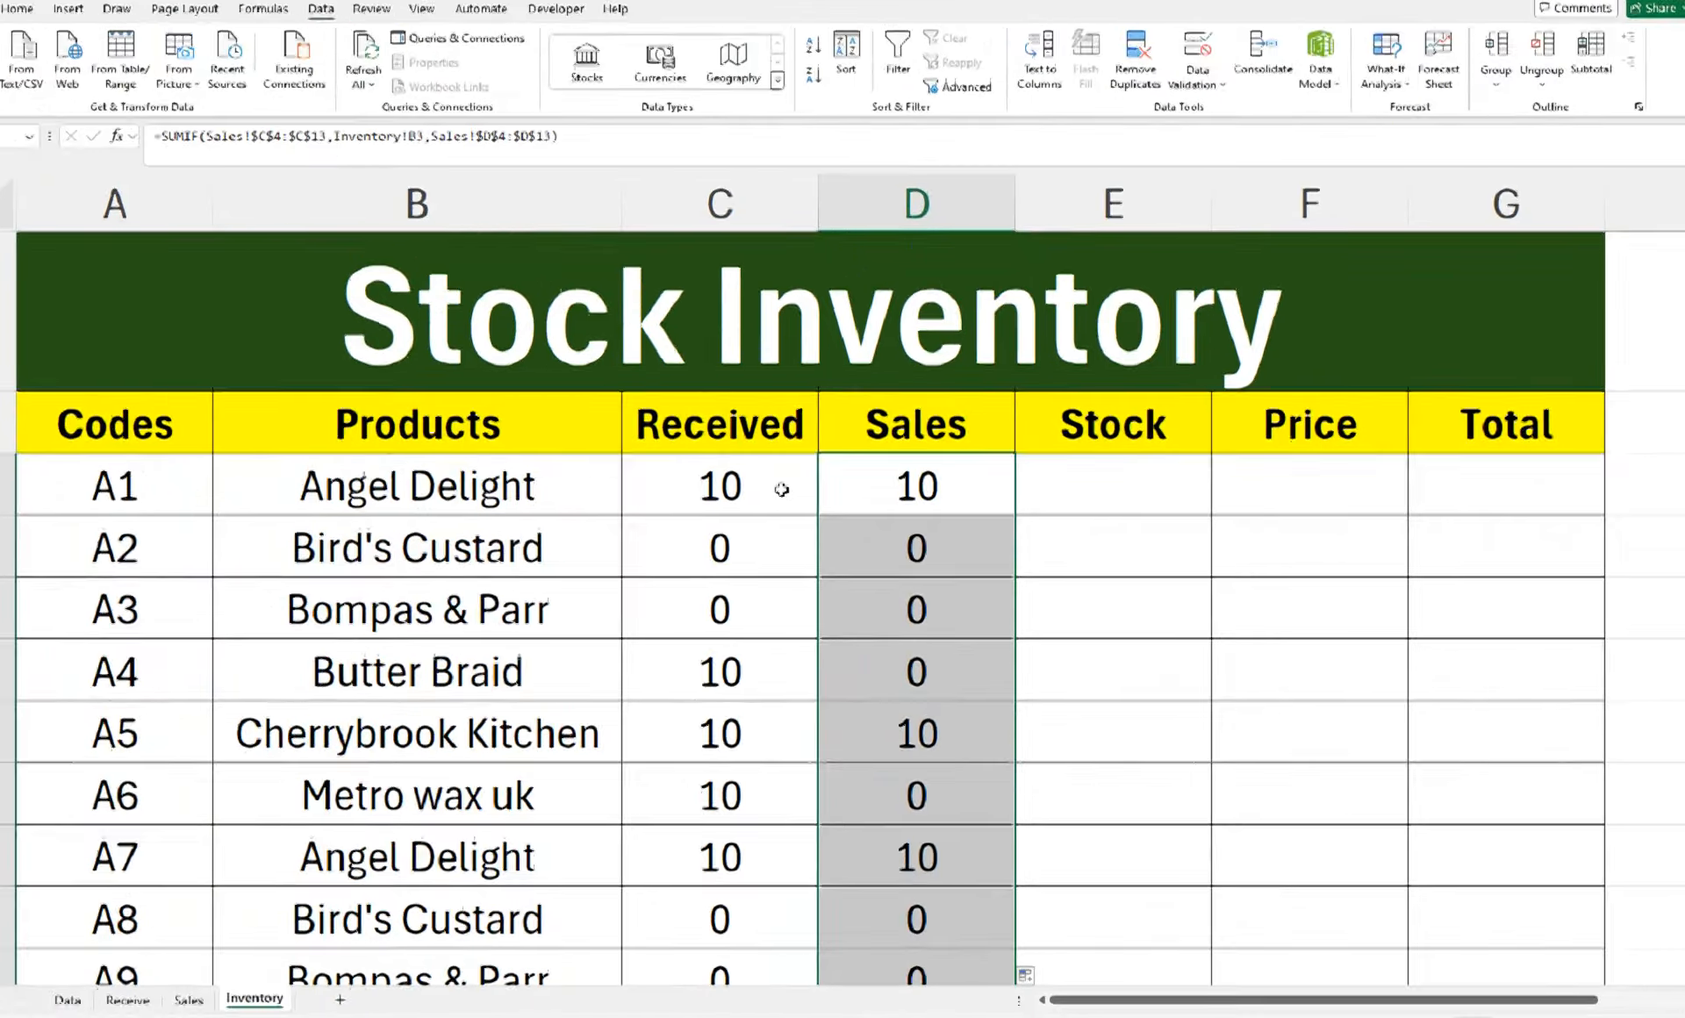
# - Fill the empty Stock column cells from E3 down with a pink colour from the standard colour palette
pyautogui.click(1030, 487)
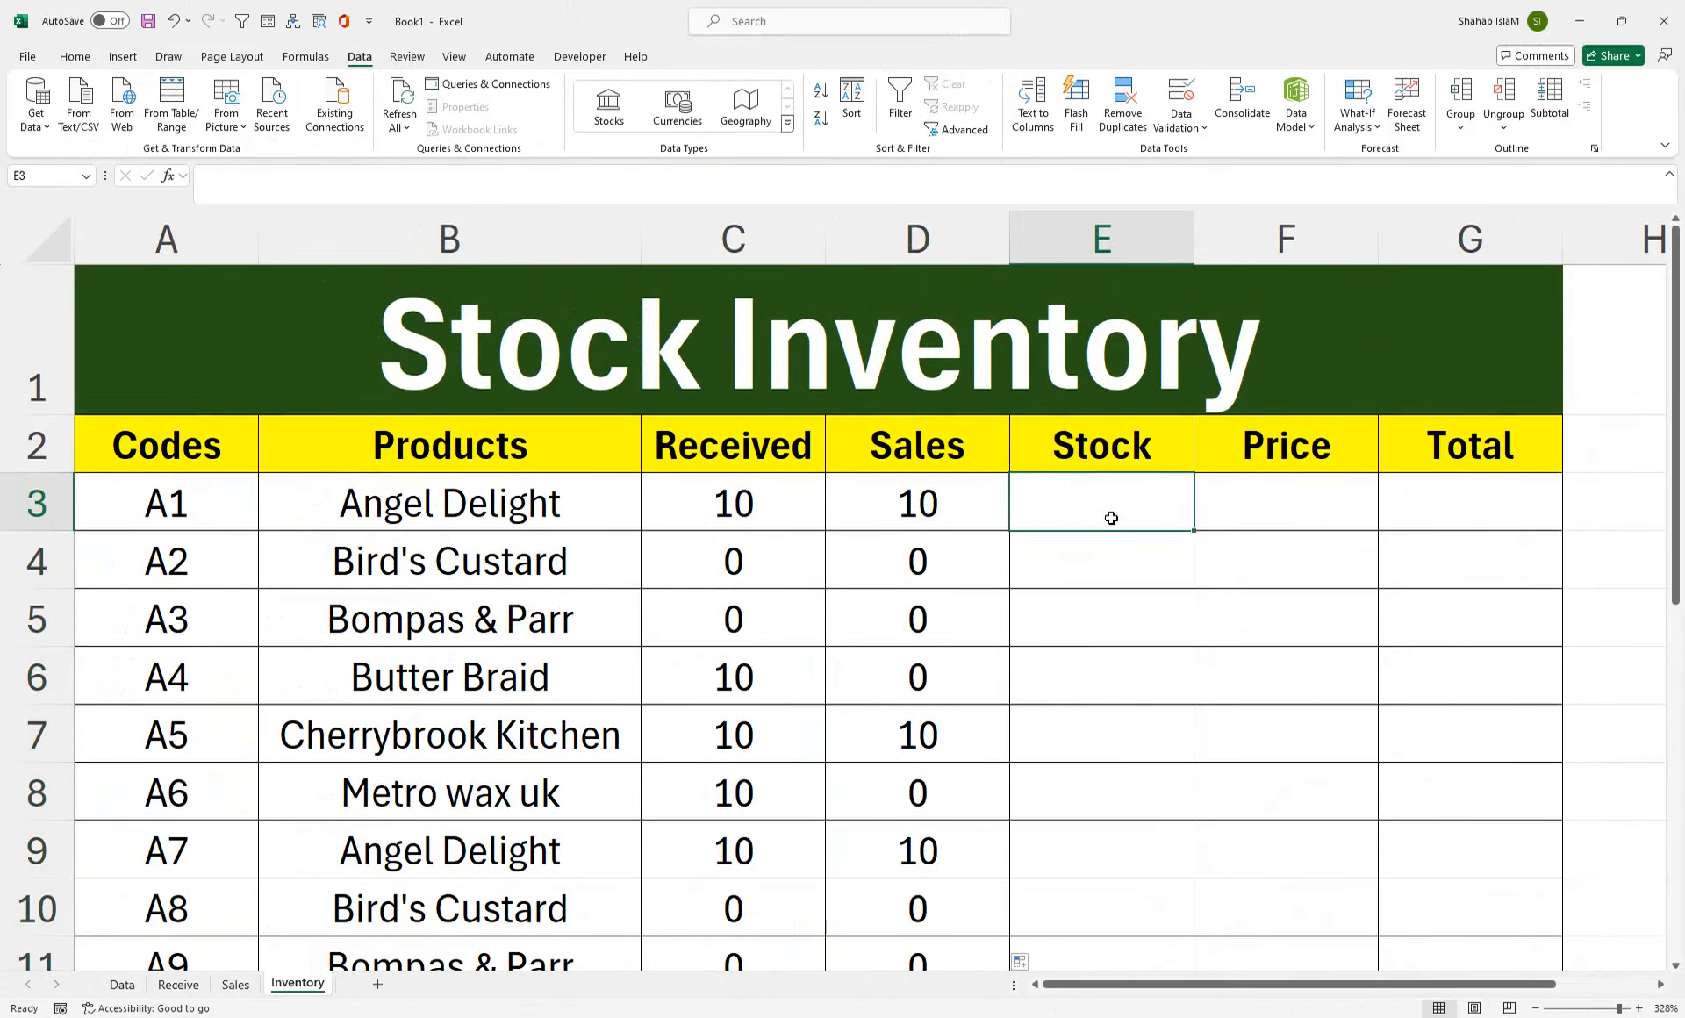
pyautogui.moveTo(1111, 518); pyautogui.dragTo(1065, 948)
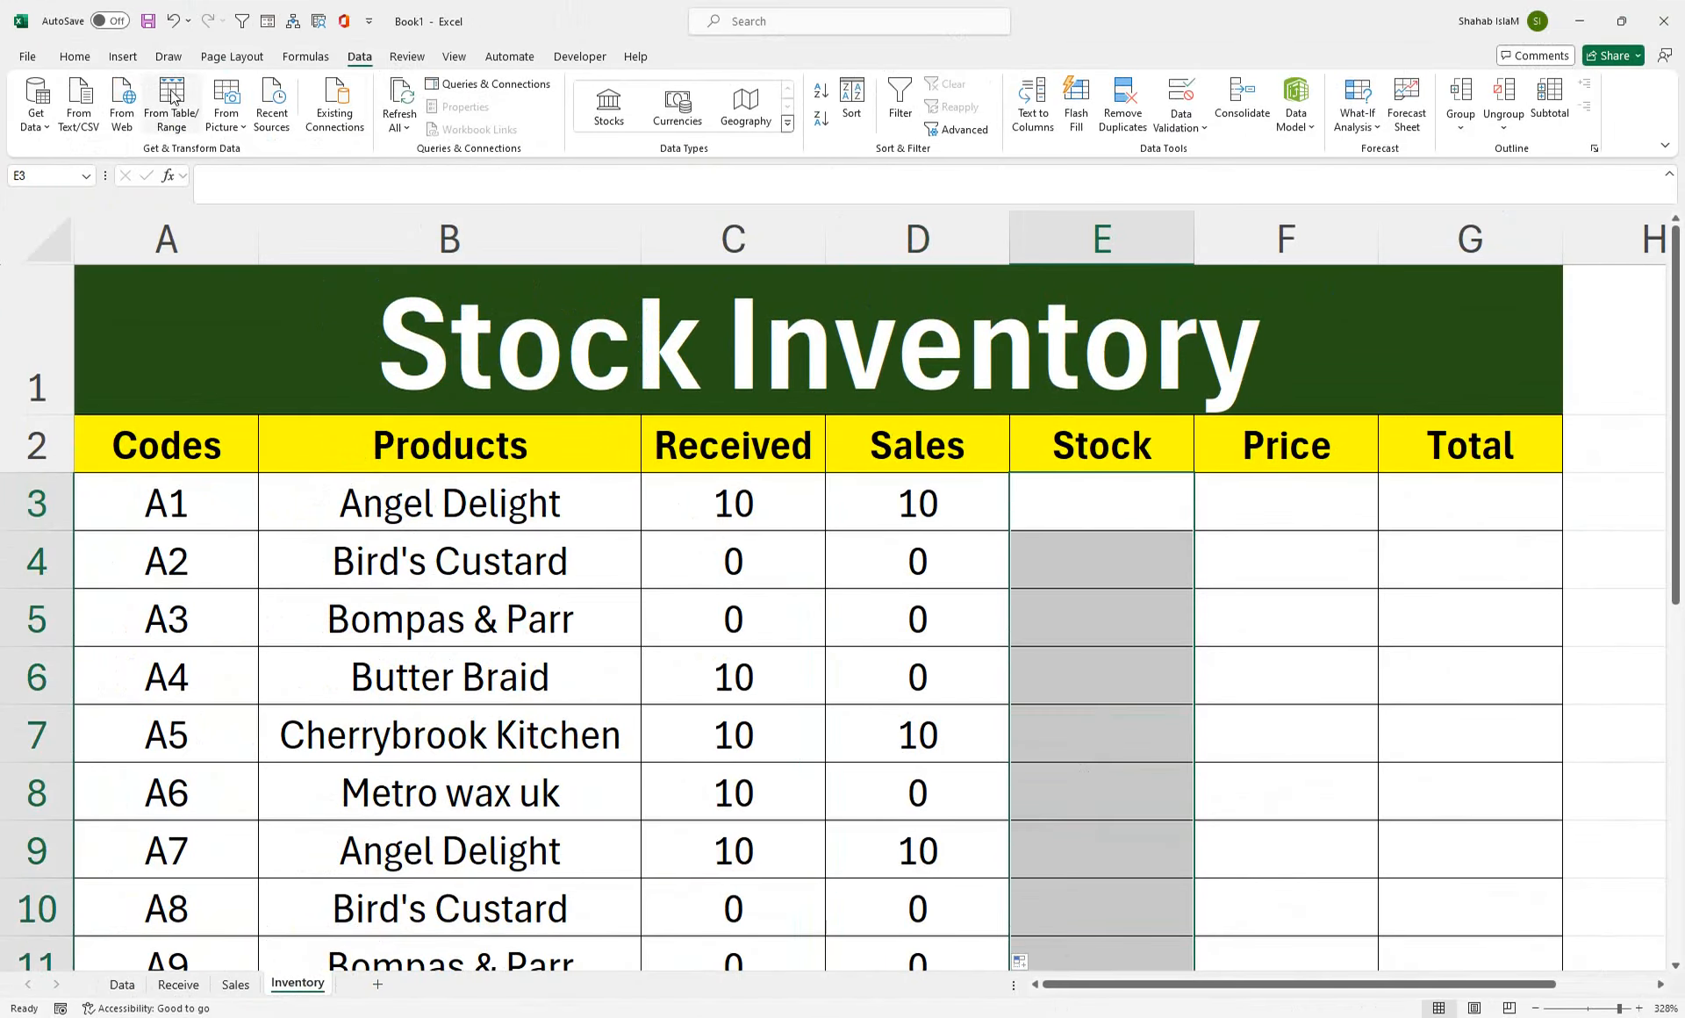
pyautogui.click(75, 56)
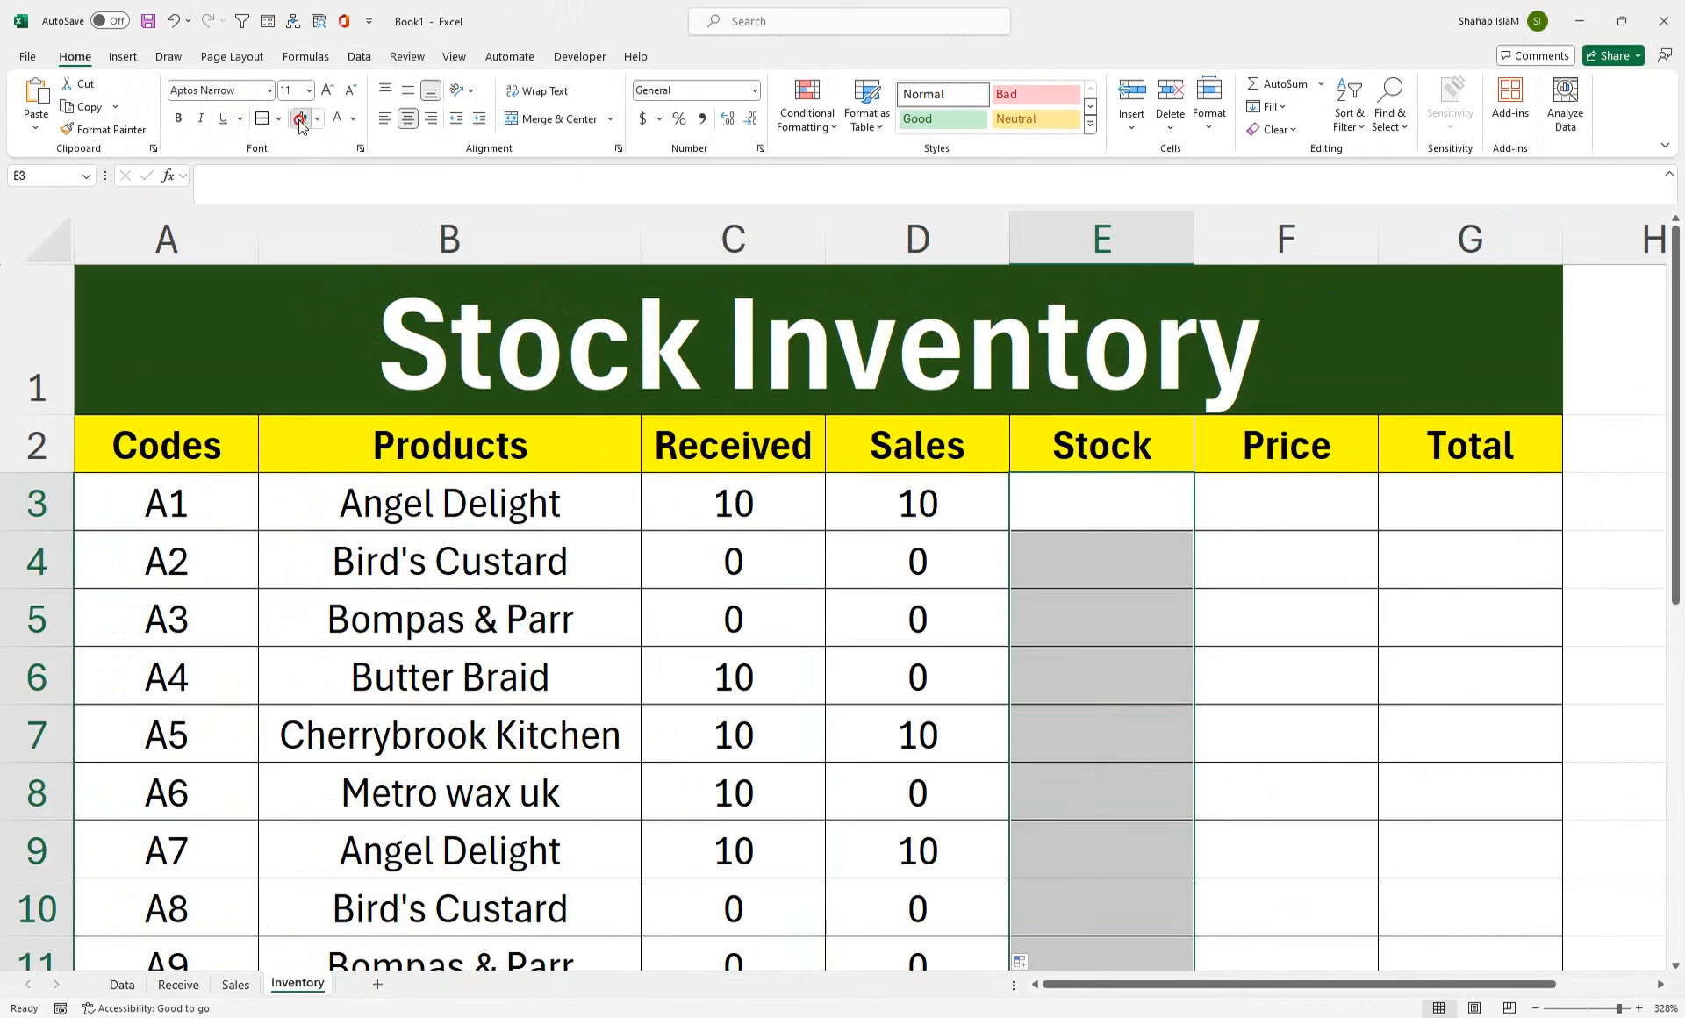
pyautogui.click(300, 121)
pyautogui.click(317, 122)
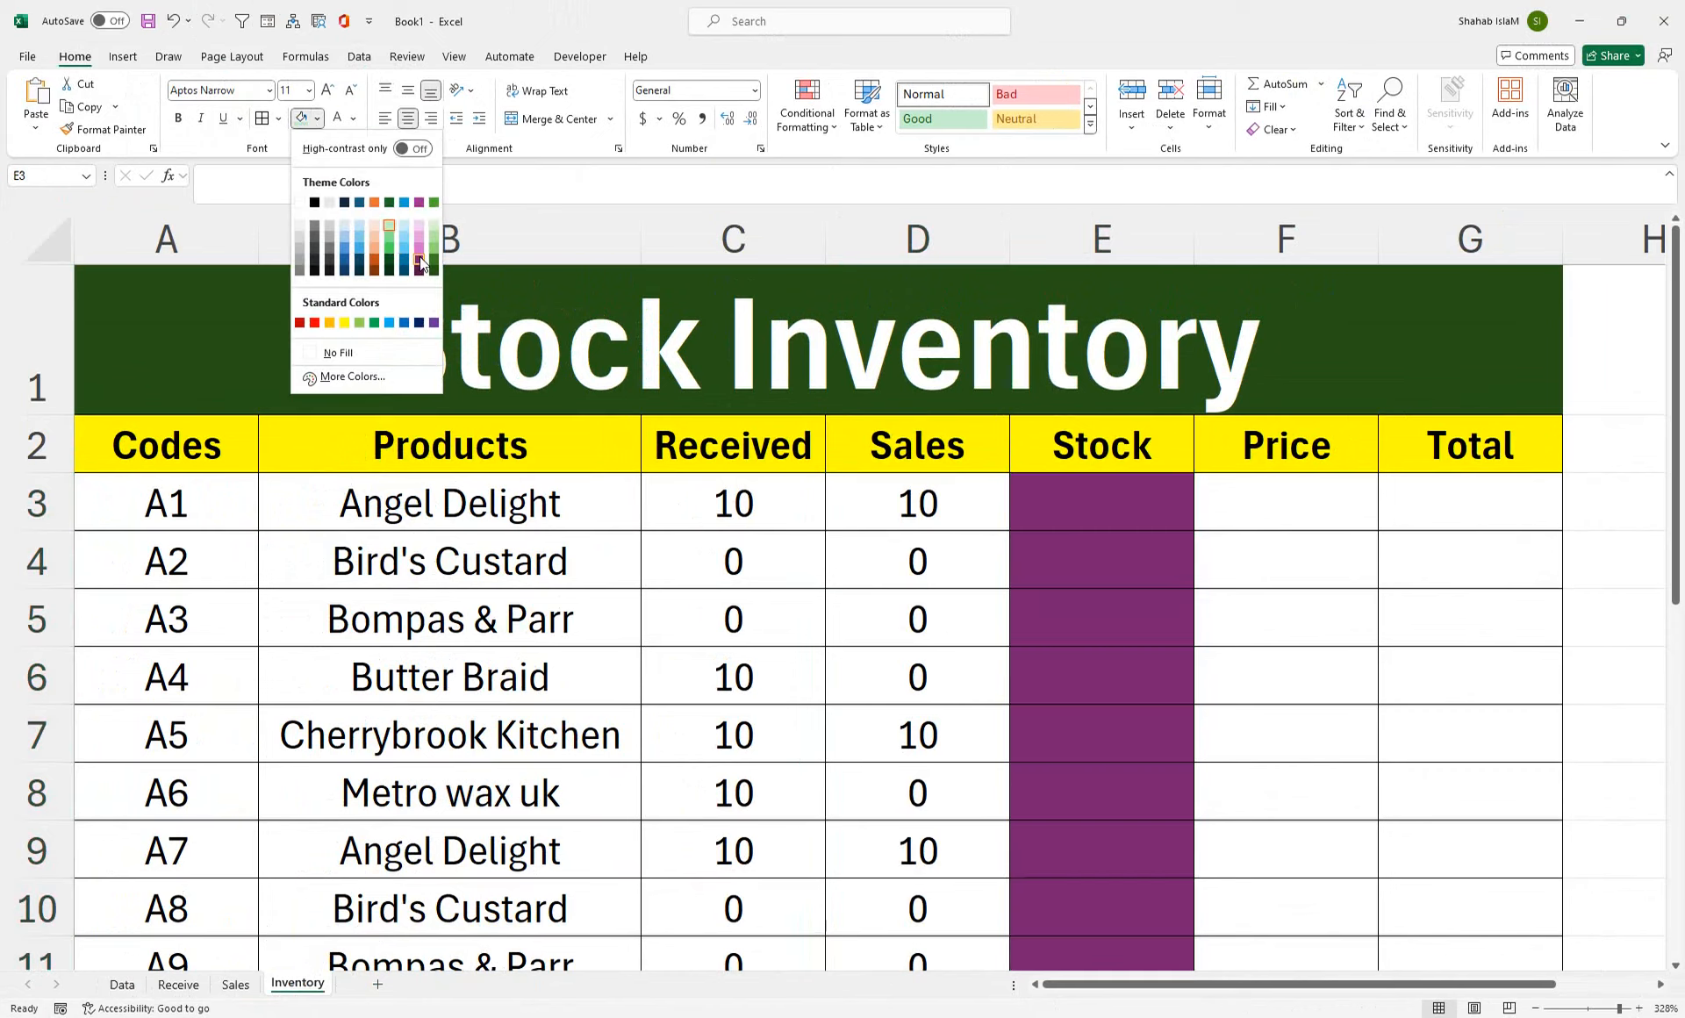
pyautogui.click(373, 382)
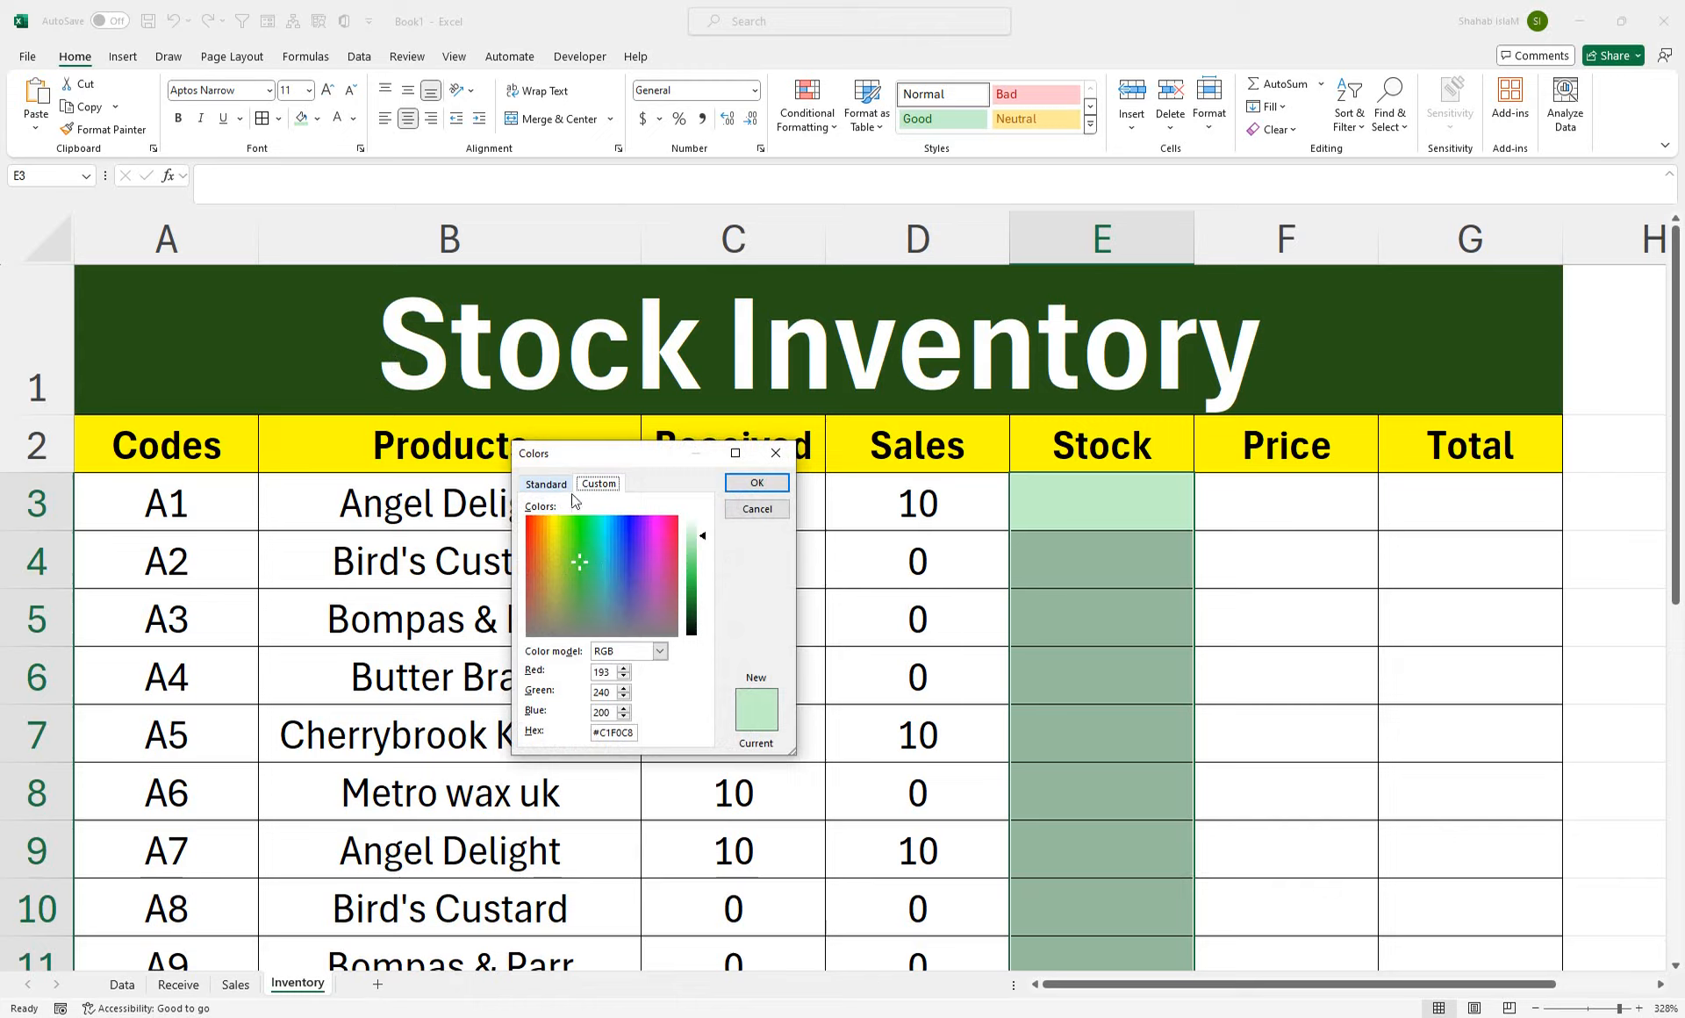
pyautogui.click(546, 483)
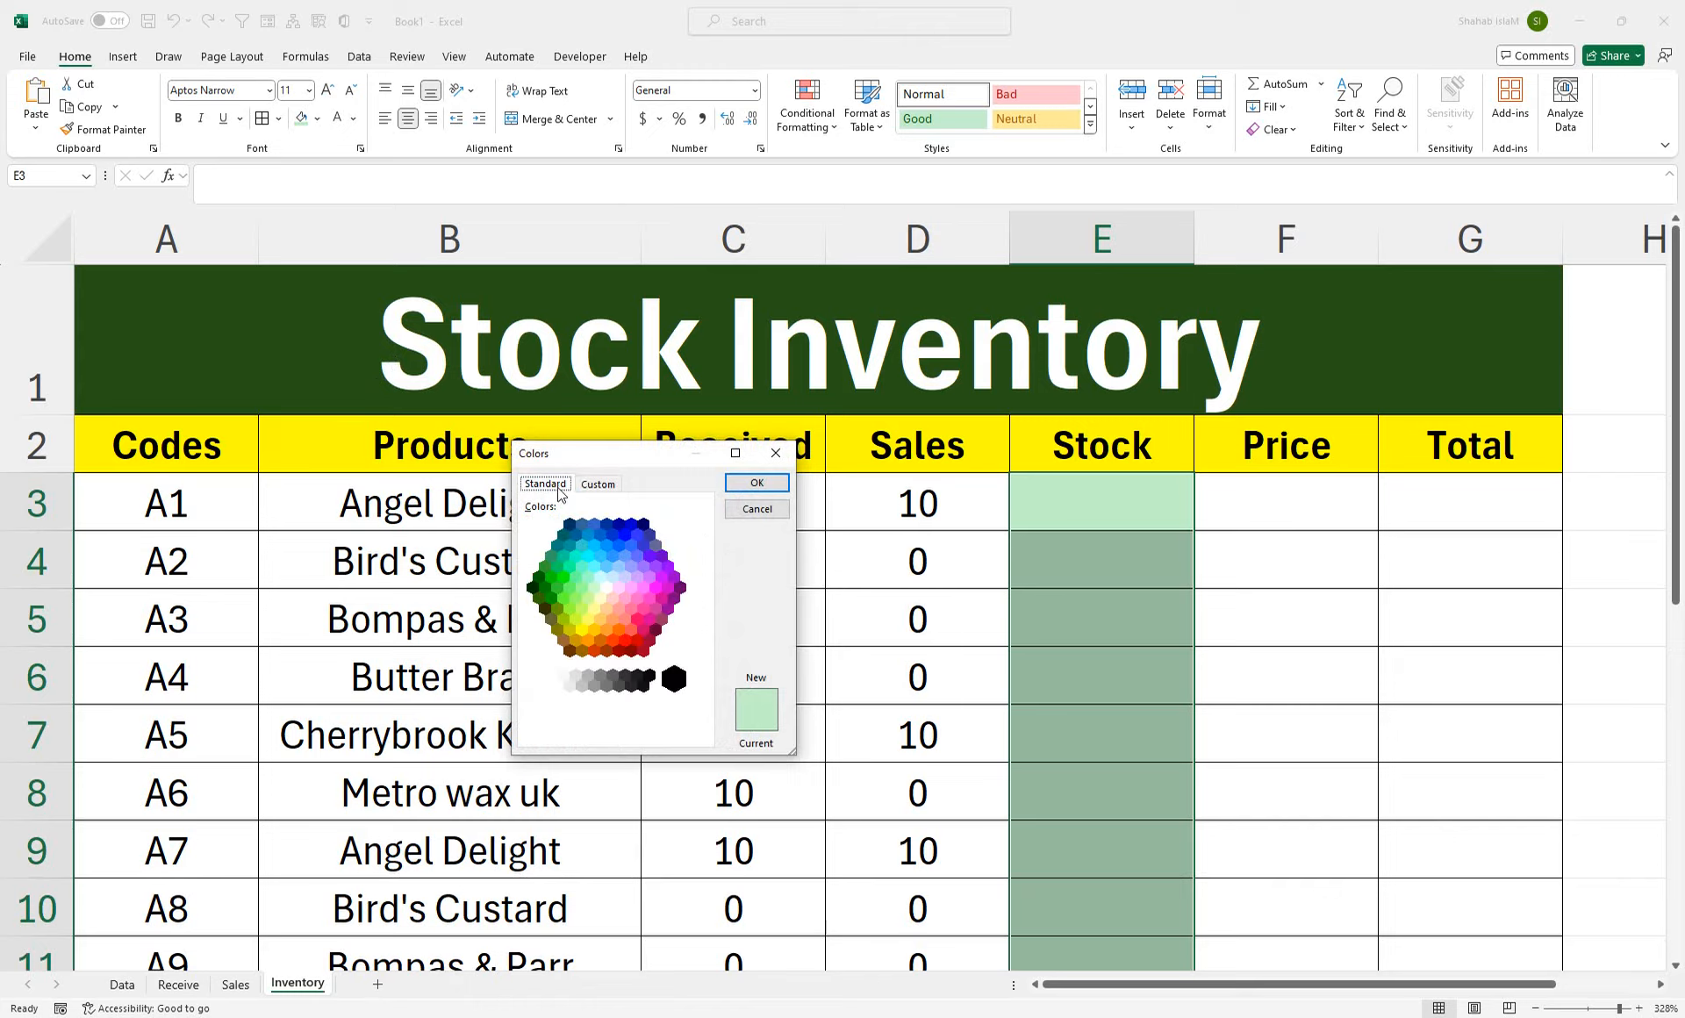
pyautogui.click(645, 613)
pyautogui.click(766, 484)
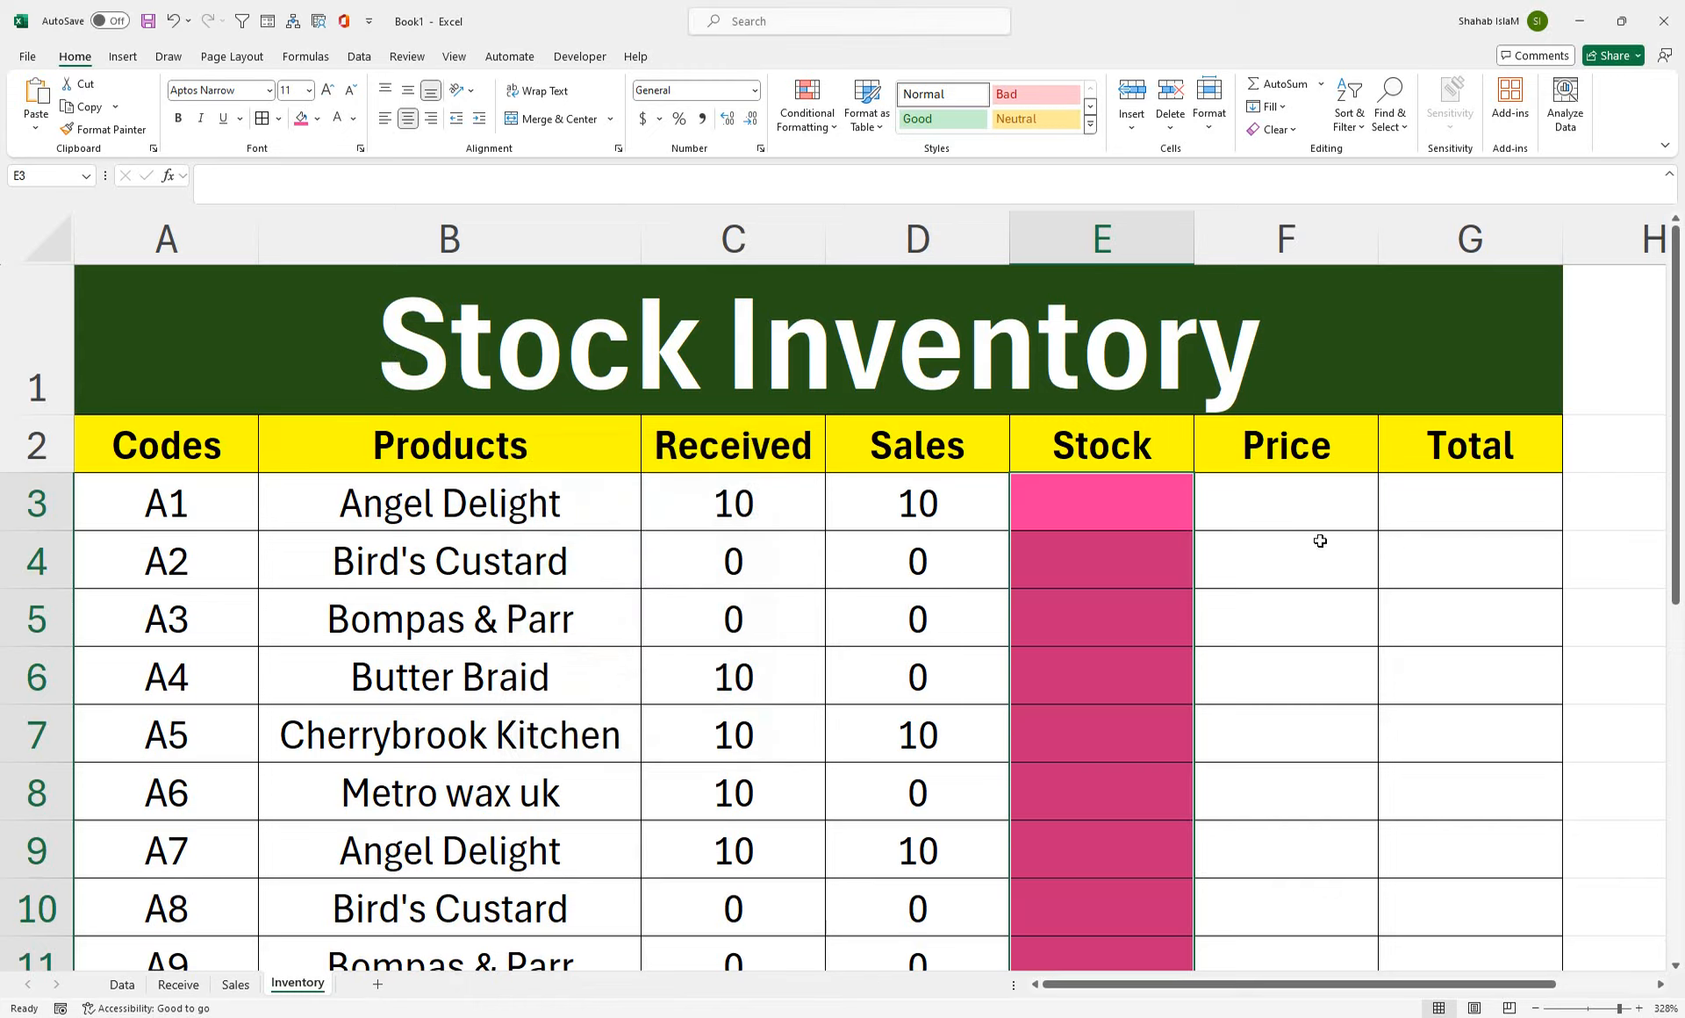
pyautogui.click(1272, 508)
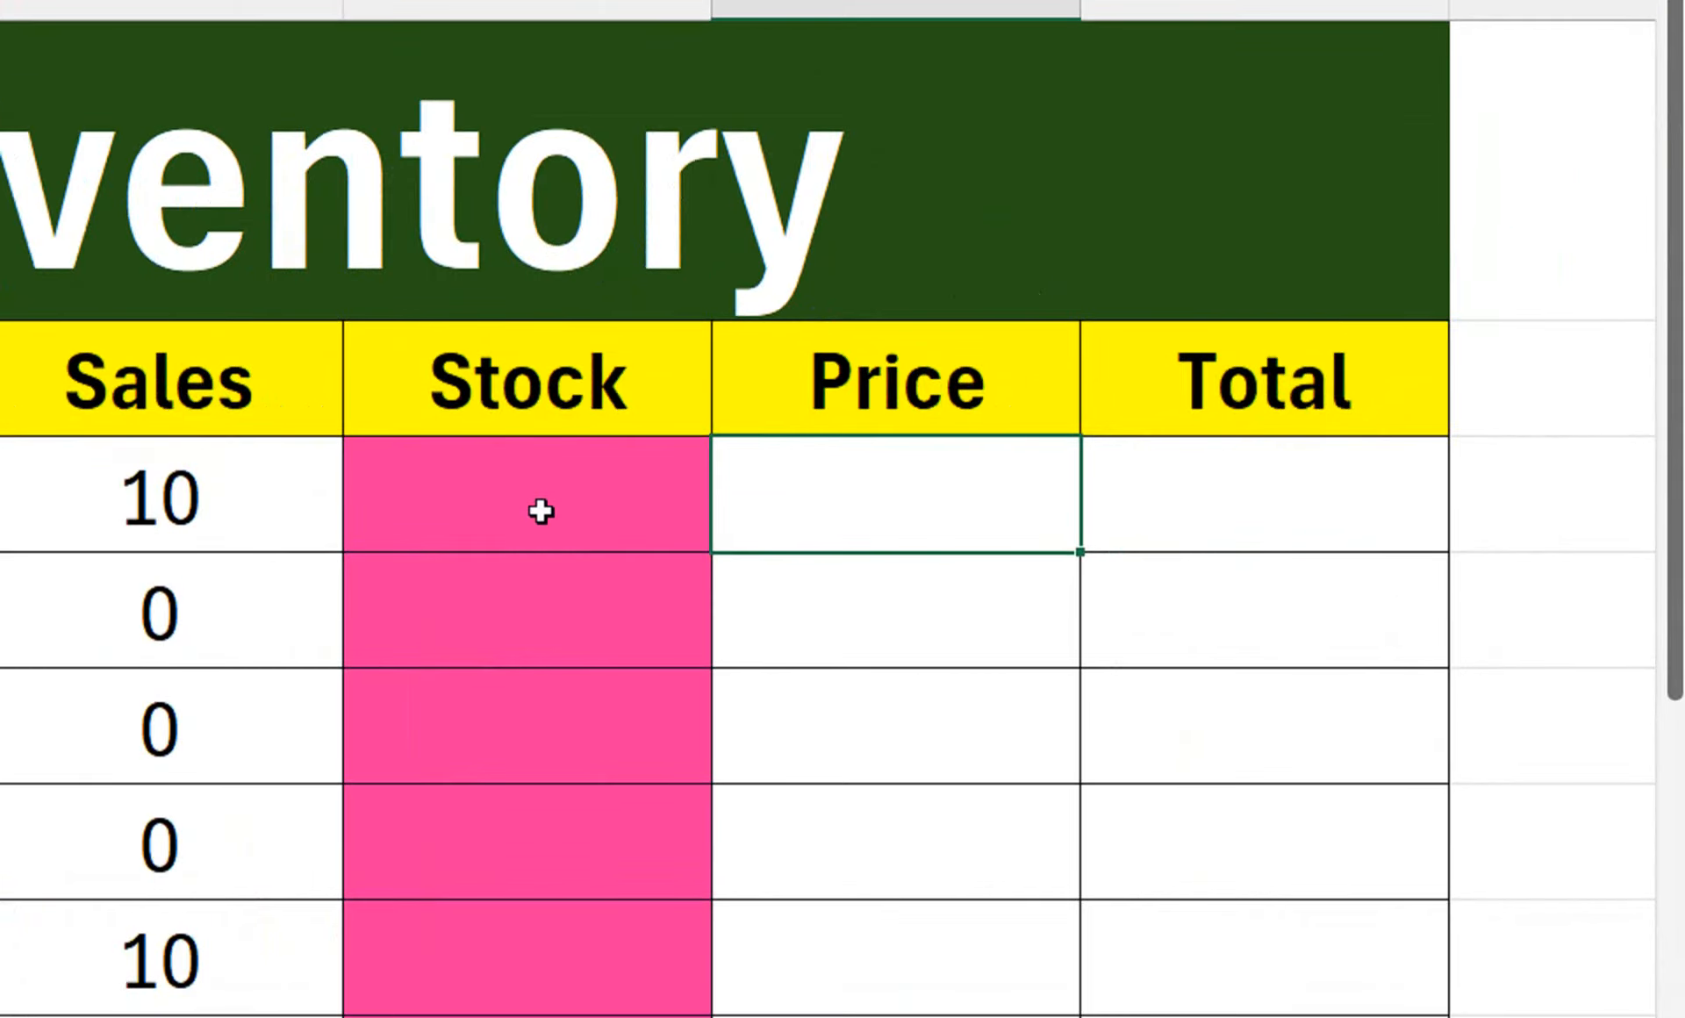
# - Enter =C3-D3 in E3, fill it down the Stock column, and format these cells with red fill and white text
pyautogui.click(540, 511)
pyautogui.write('=')
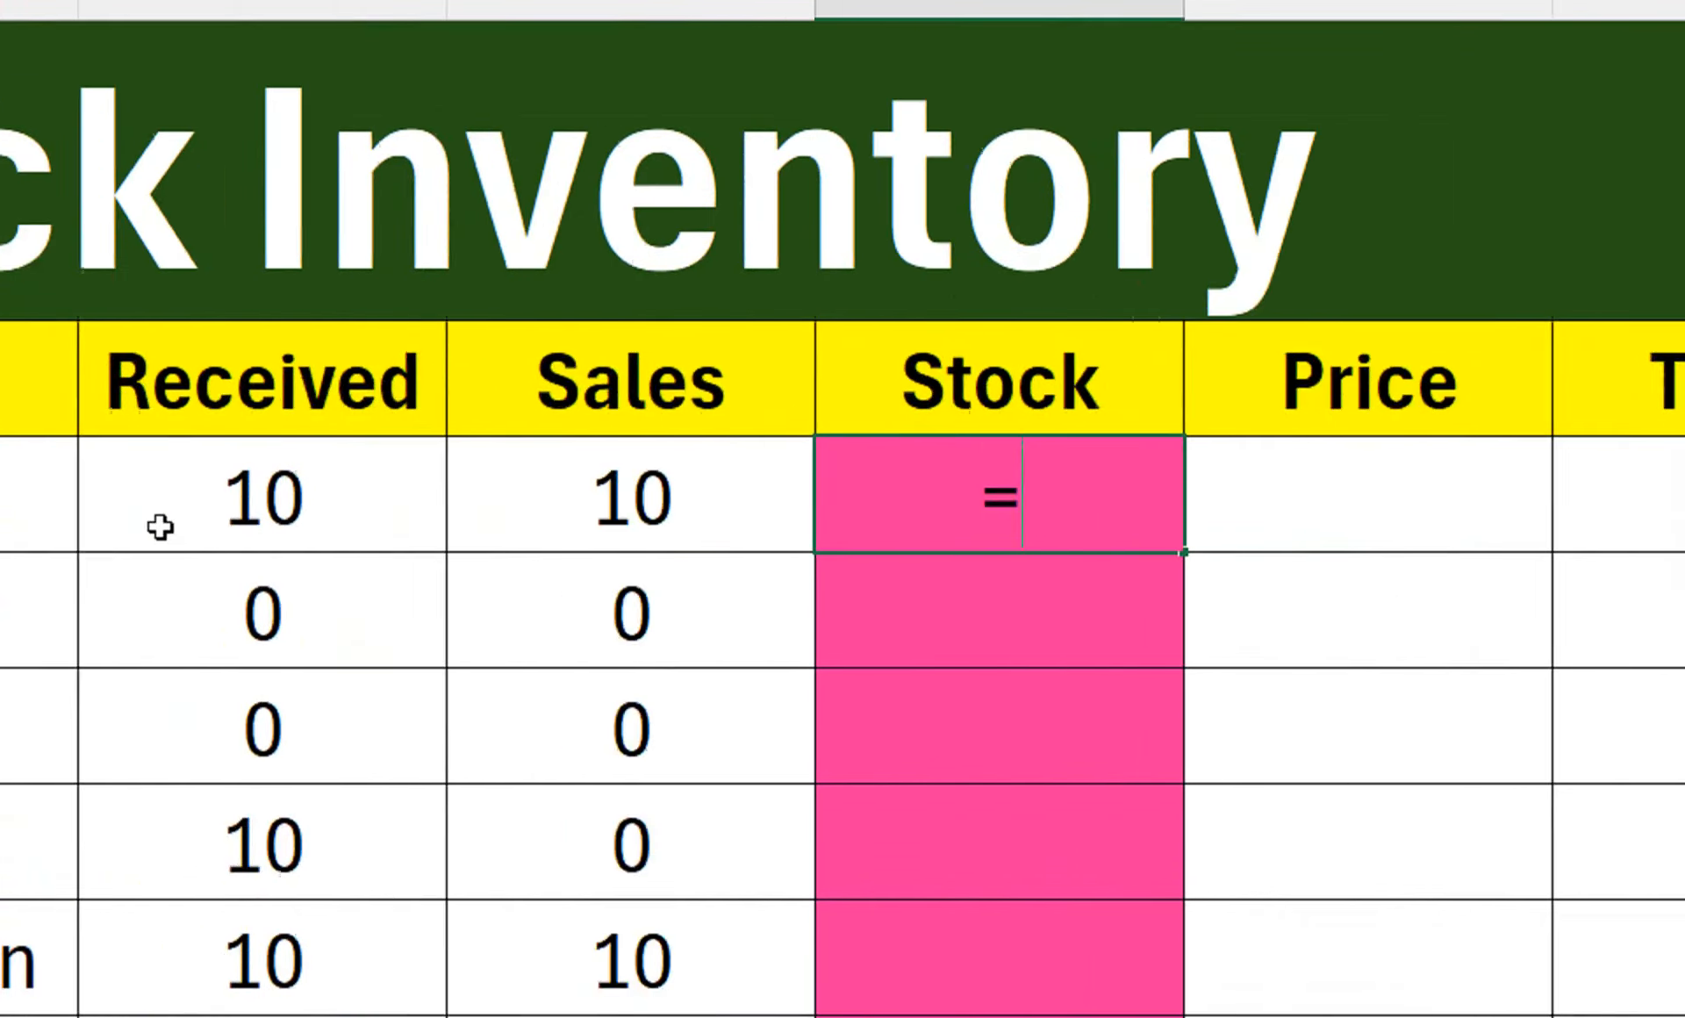
pyautogui.click(207, 522)
pyautogui.write('-')
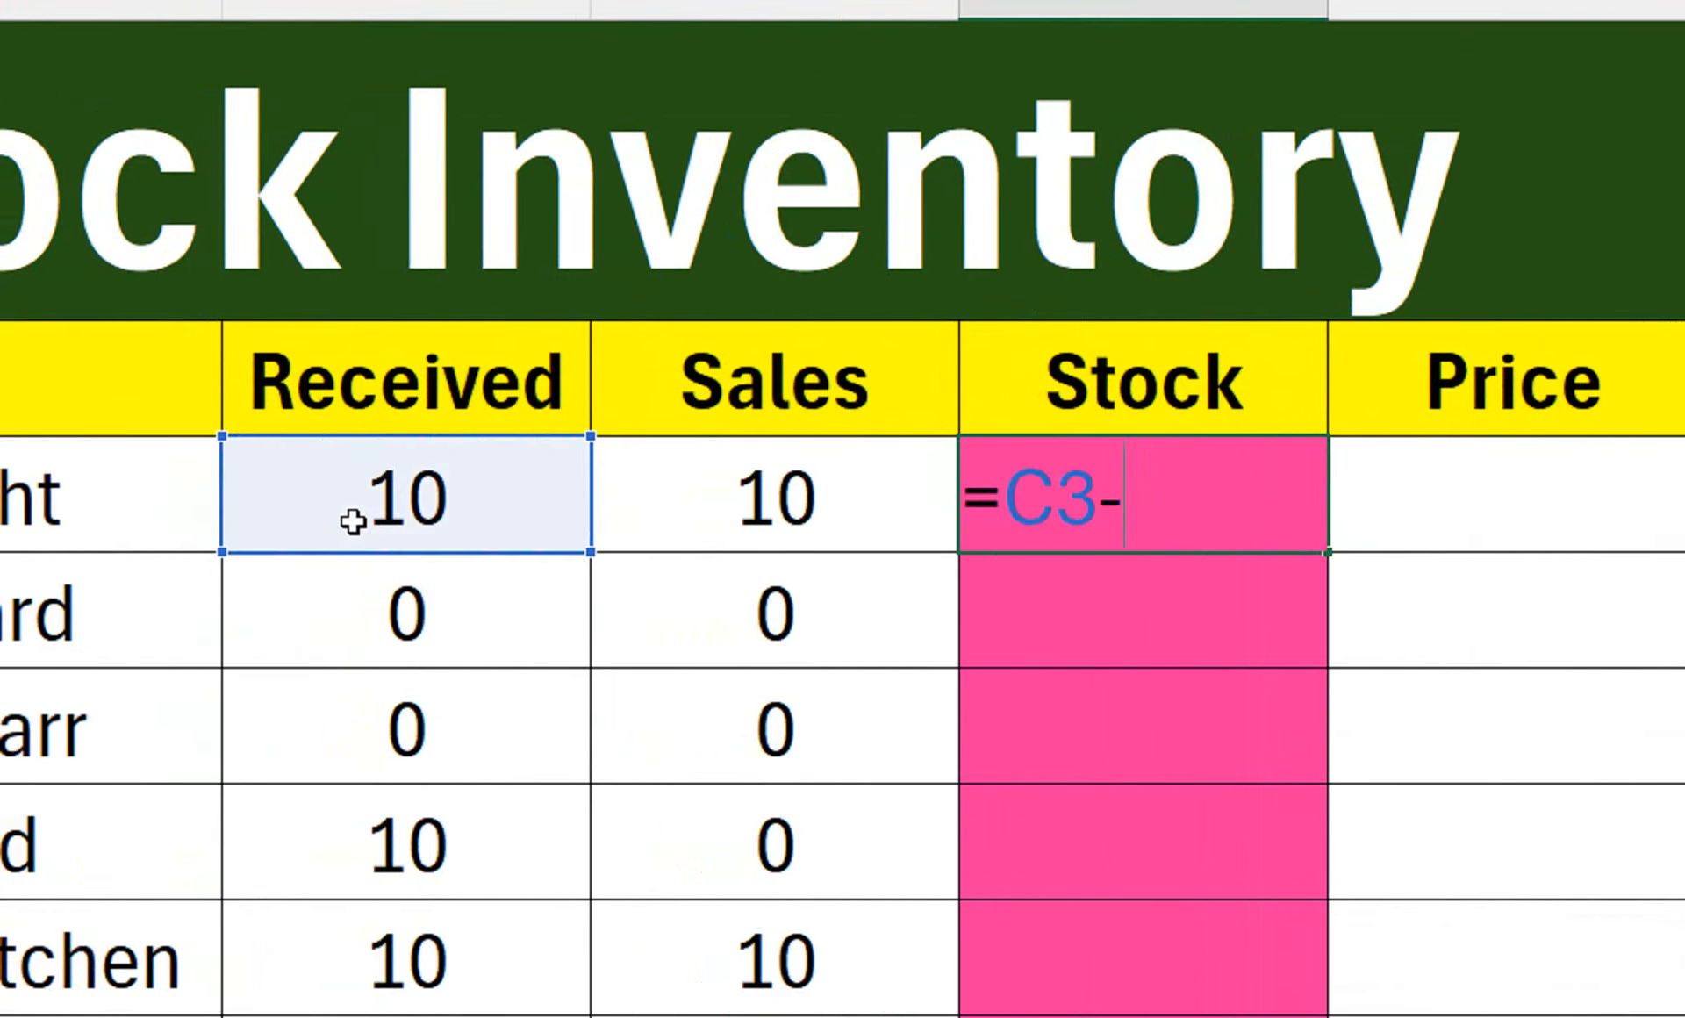
pyautogui.click(656, 489)
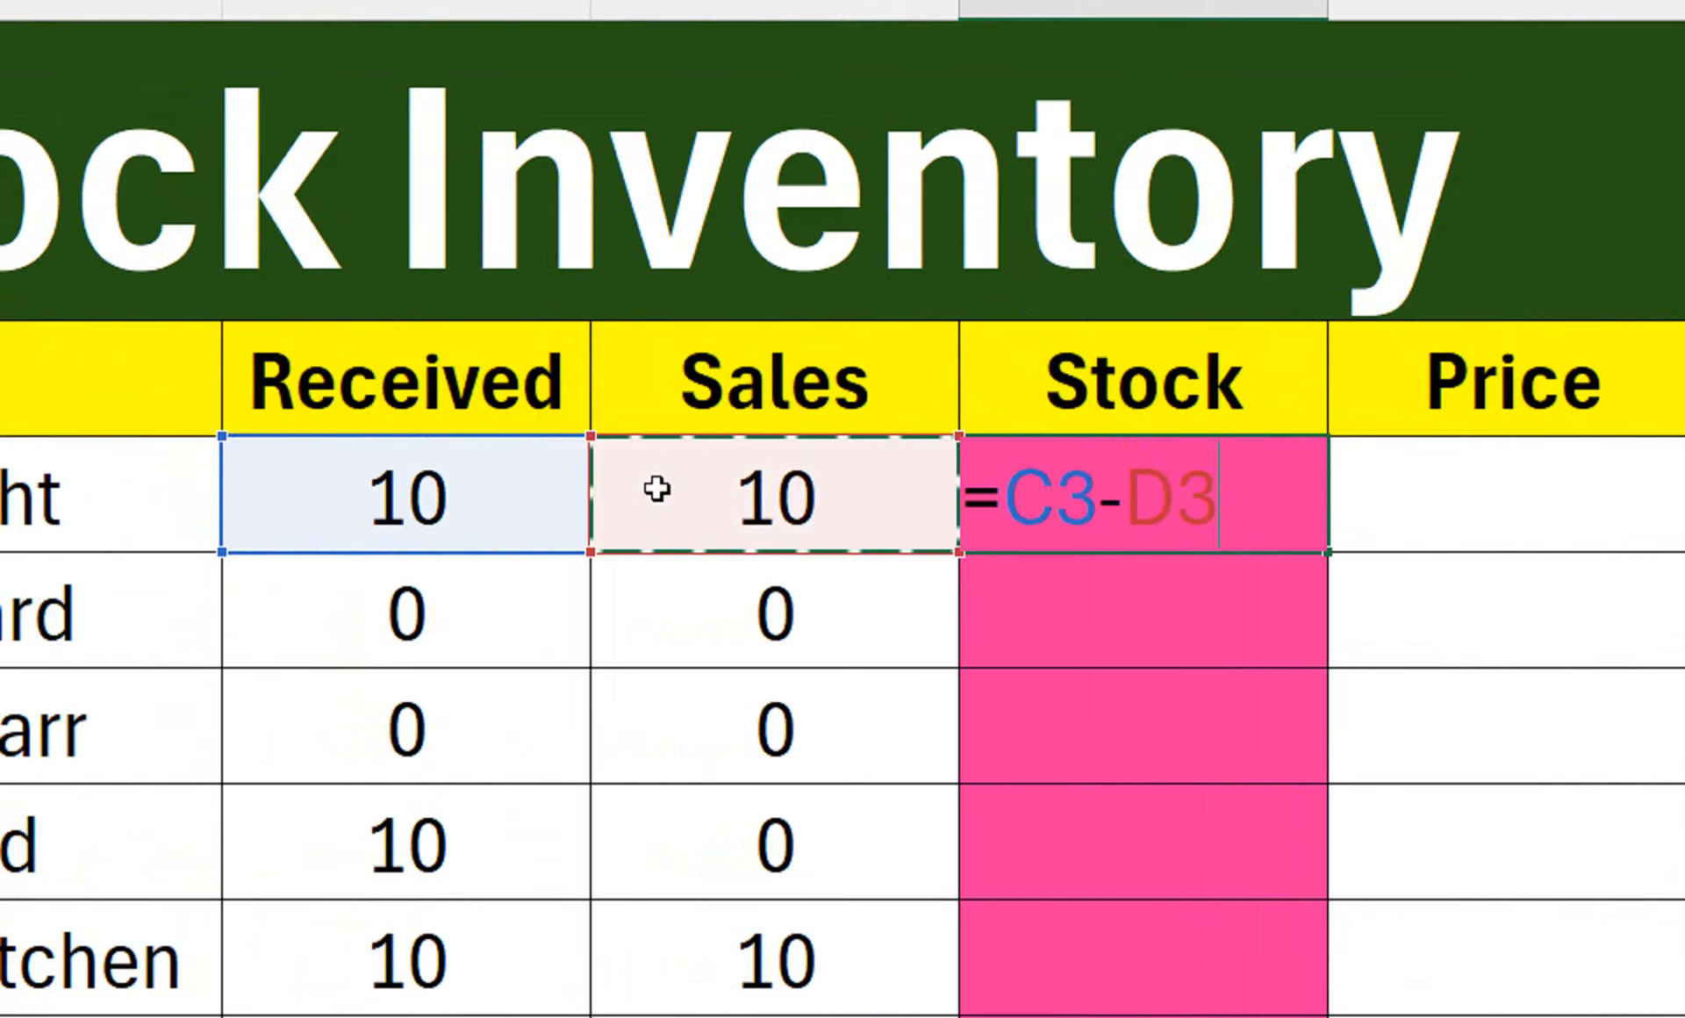
pyautogui.click(1196, 460)
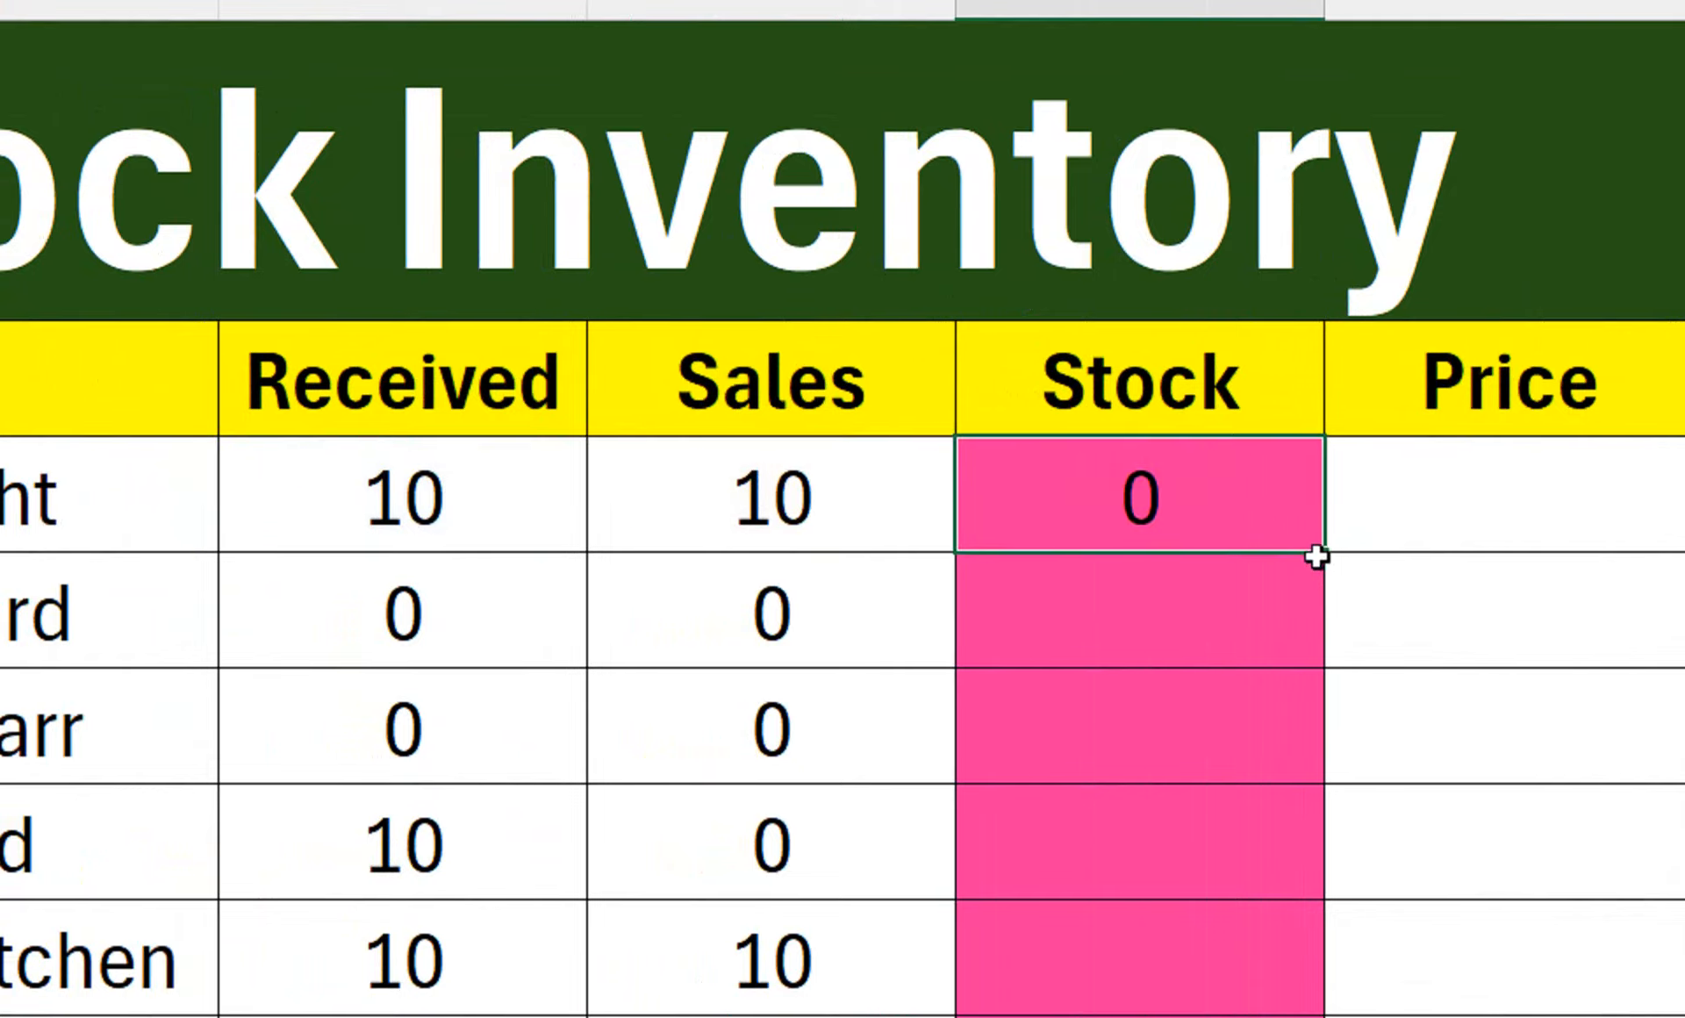
pyautogui.doubleClick(1315, 555)
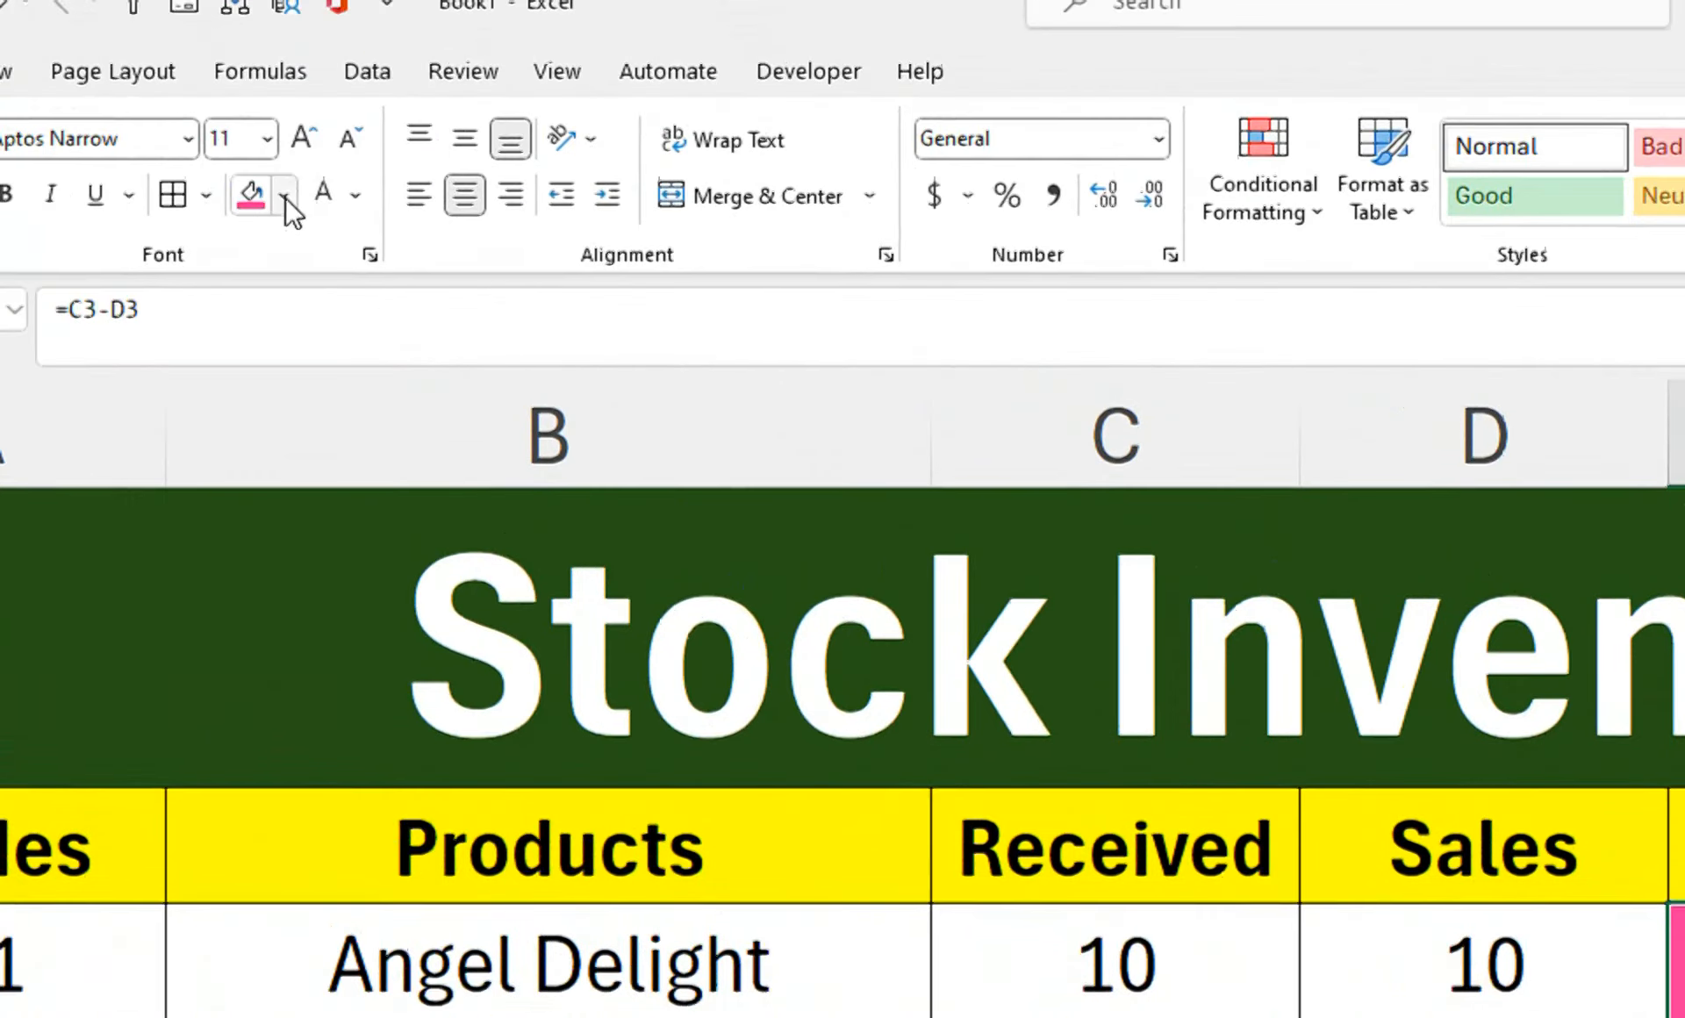
pyautogui.click(351, 229)
pyautogui.click(352, 631)
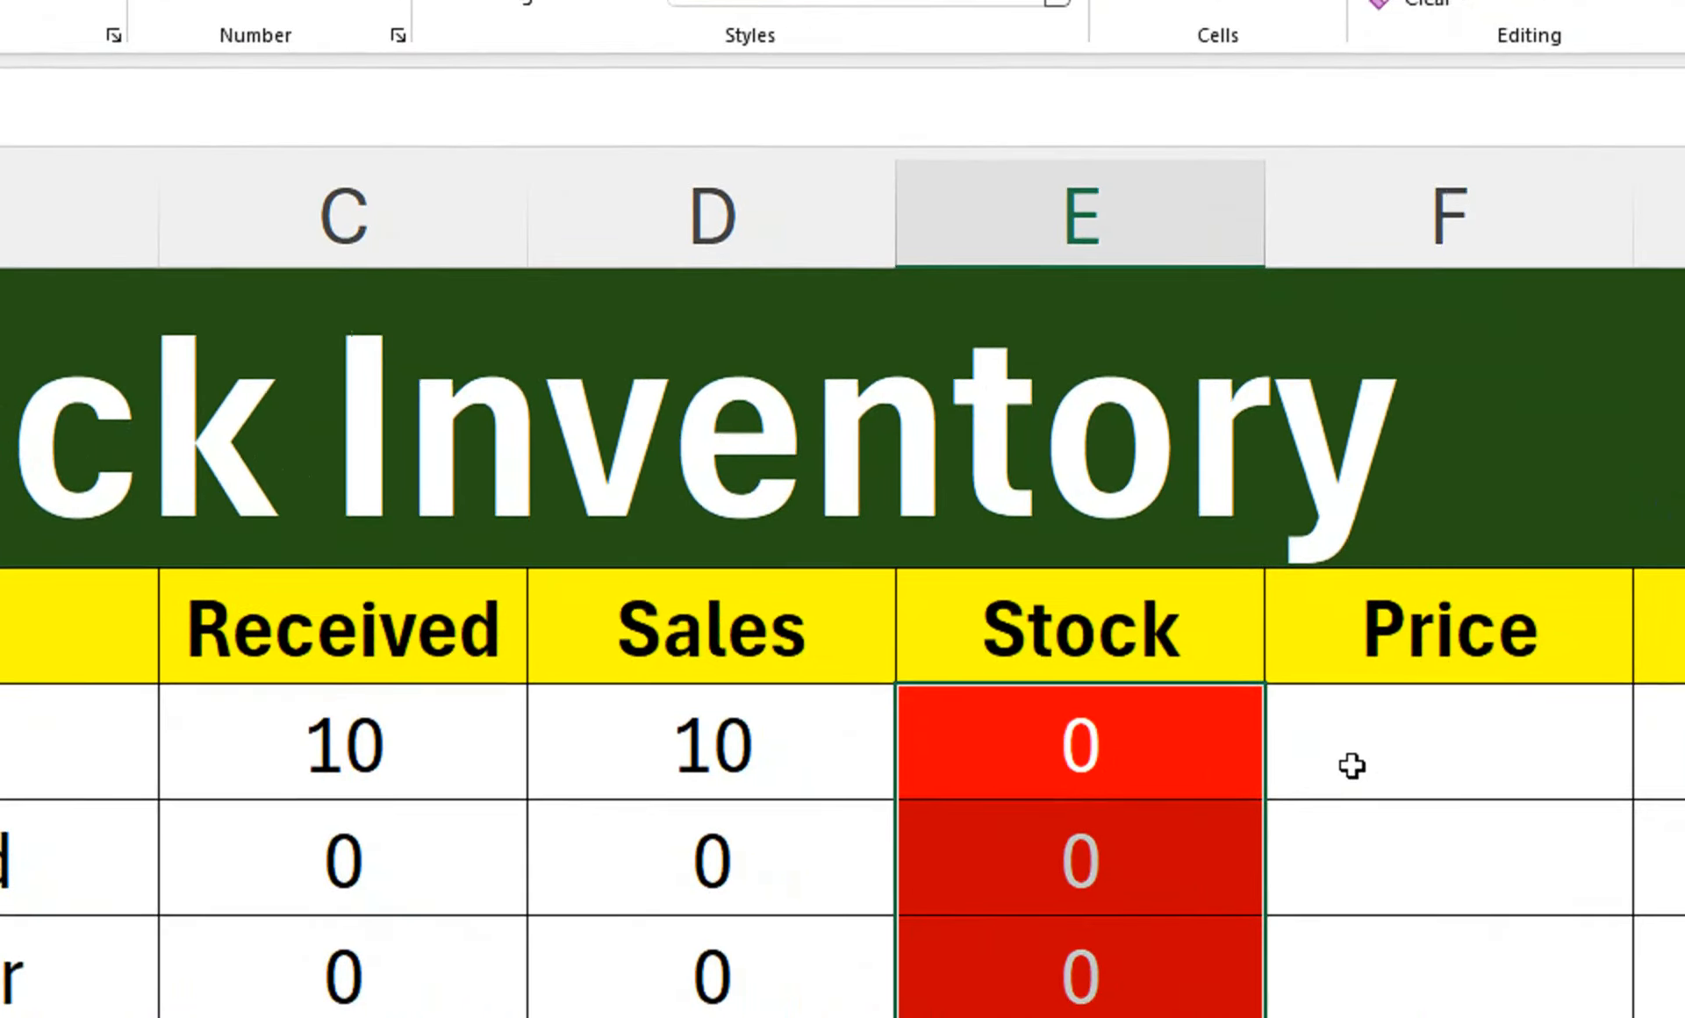
# - In F3, start a VLOOKUP formula with lookup value A3, table Item, column index 3 and exact match (FALSE)
pyautogui.click(1334, 763)
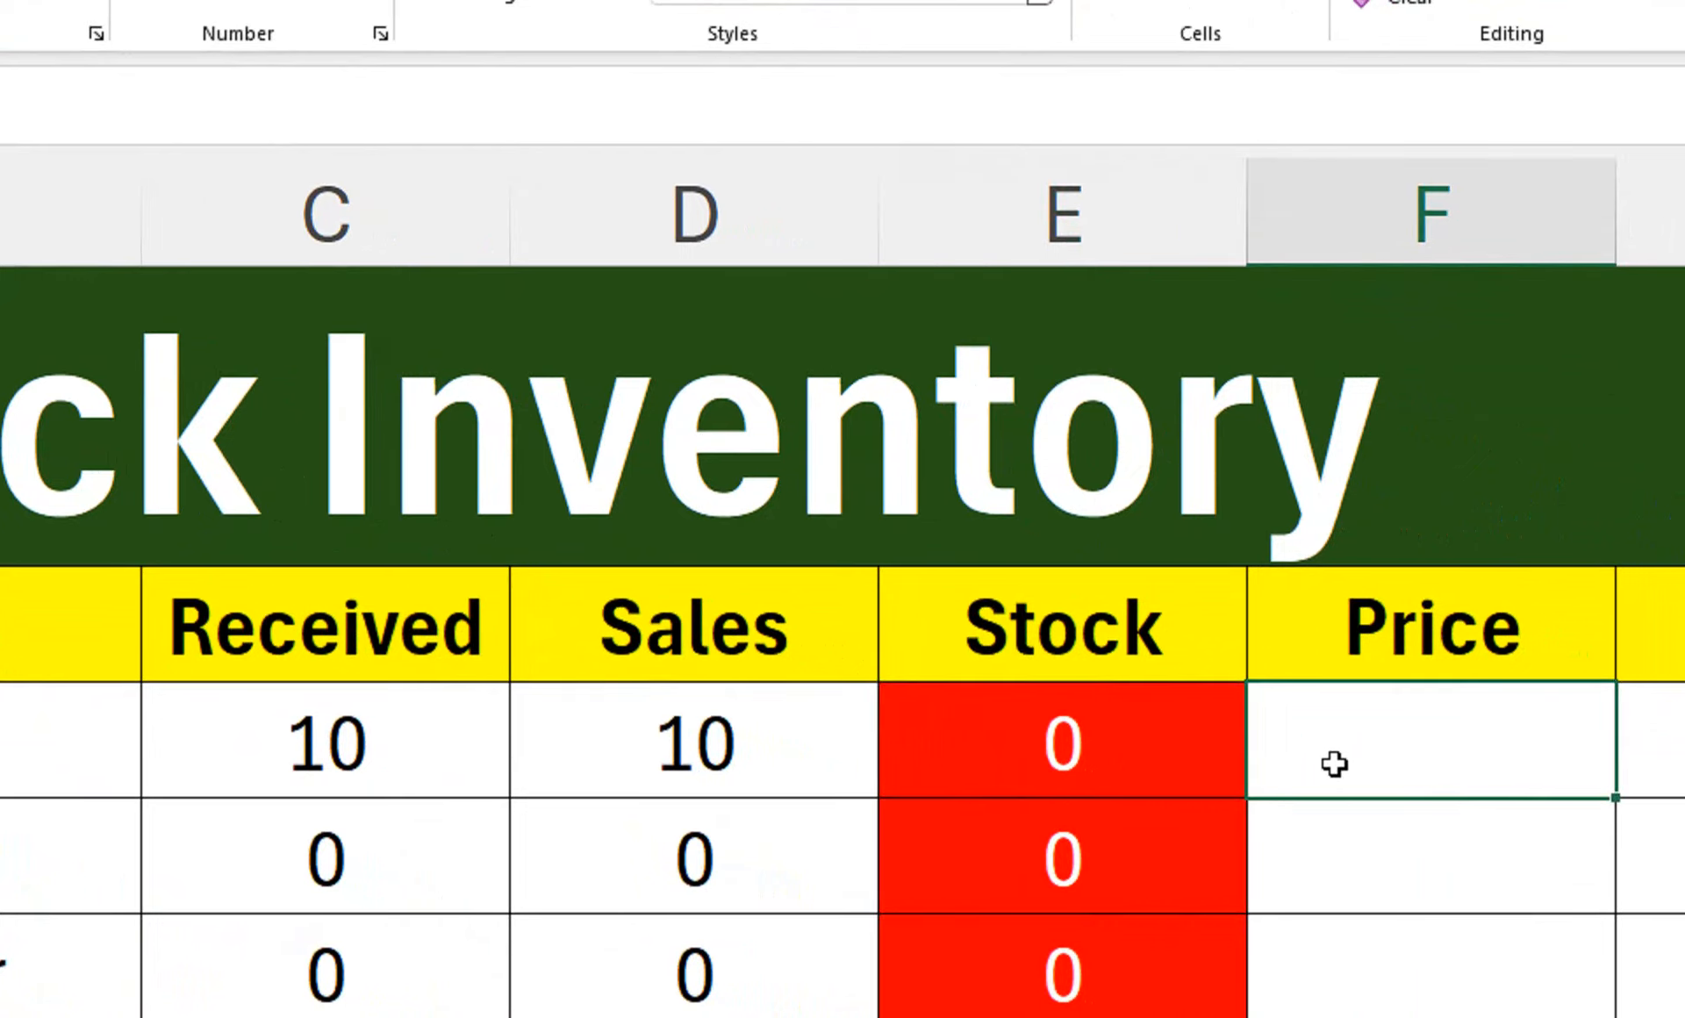
pyautogui.write('=vlo')
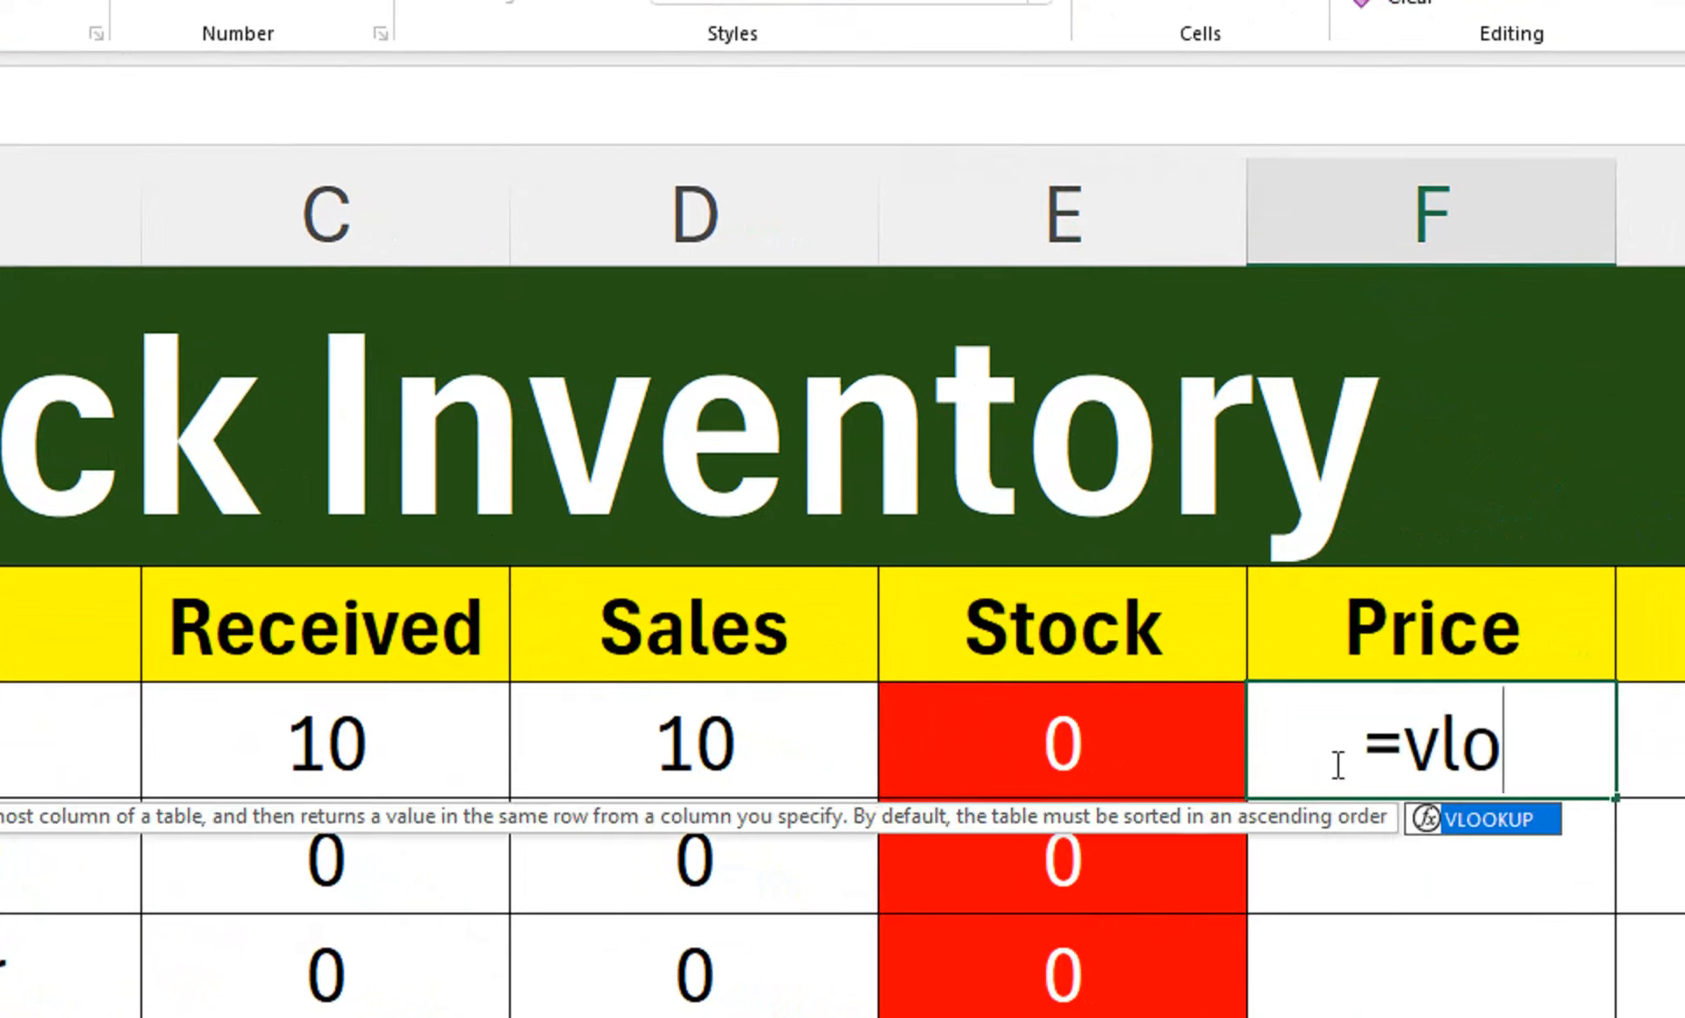
pyautogui.press('Tab')
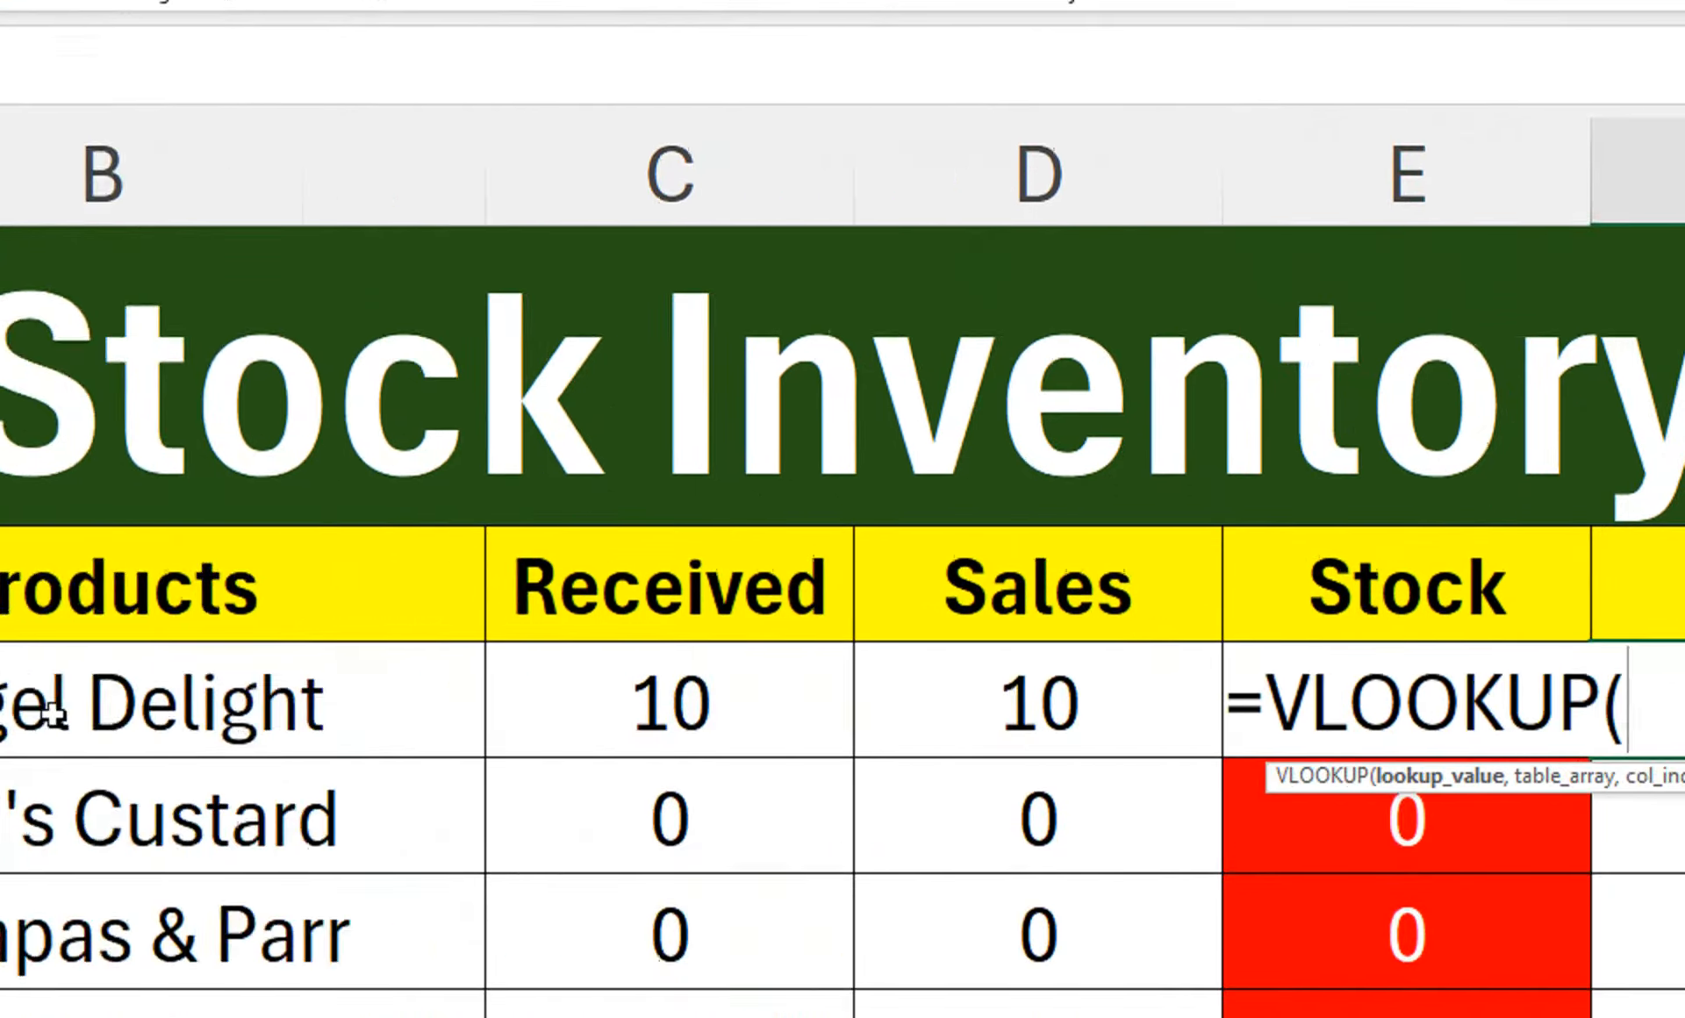
pyautogui.click(214, 726)
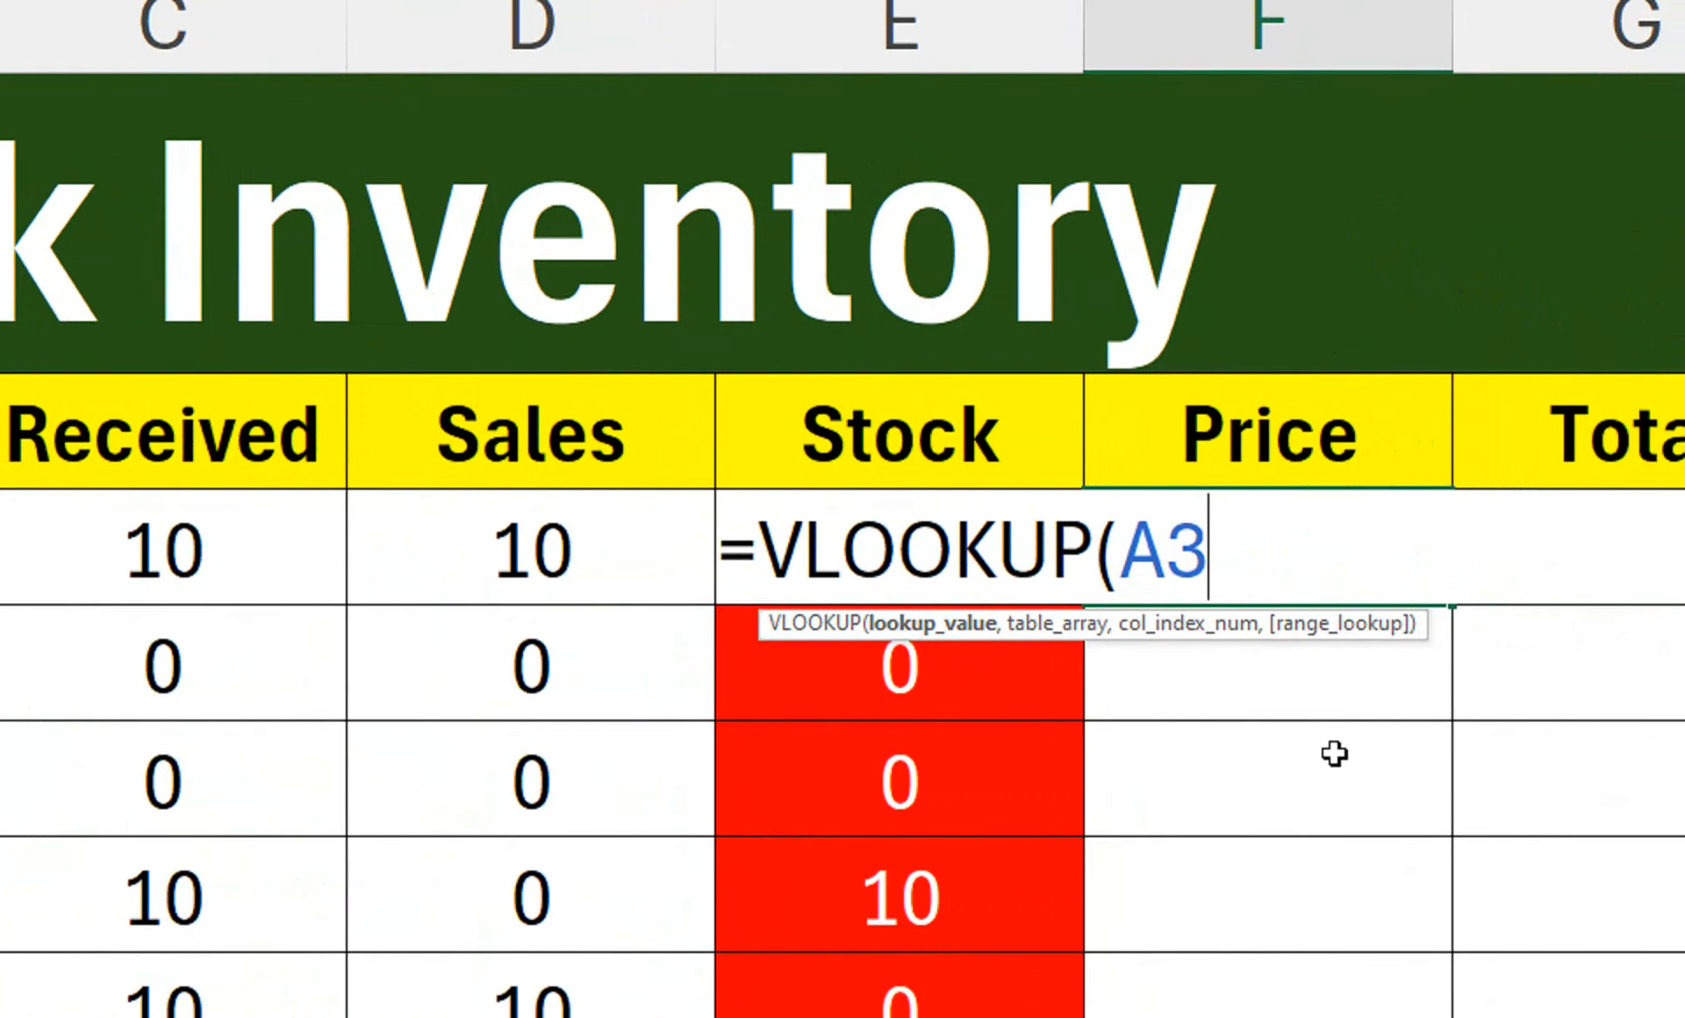
pyautogui.write(',')
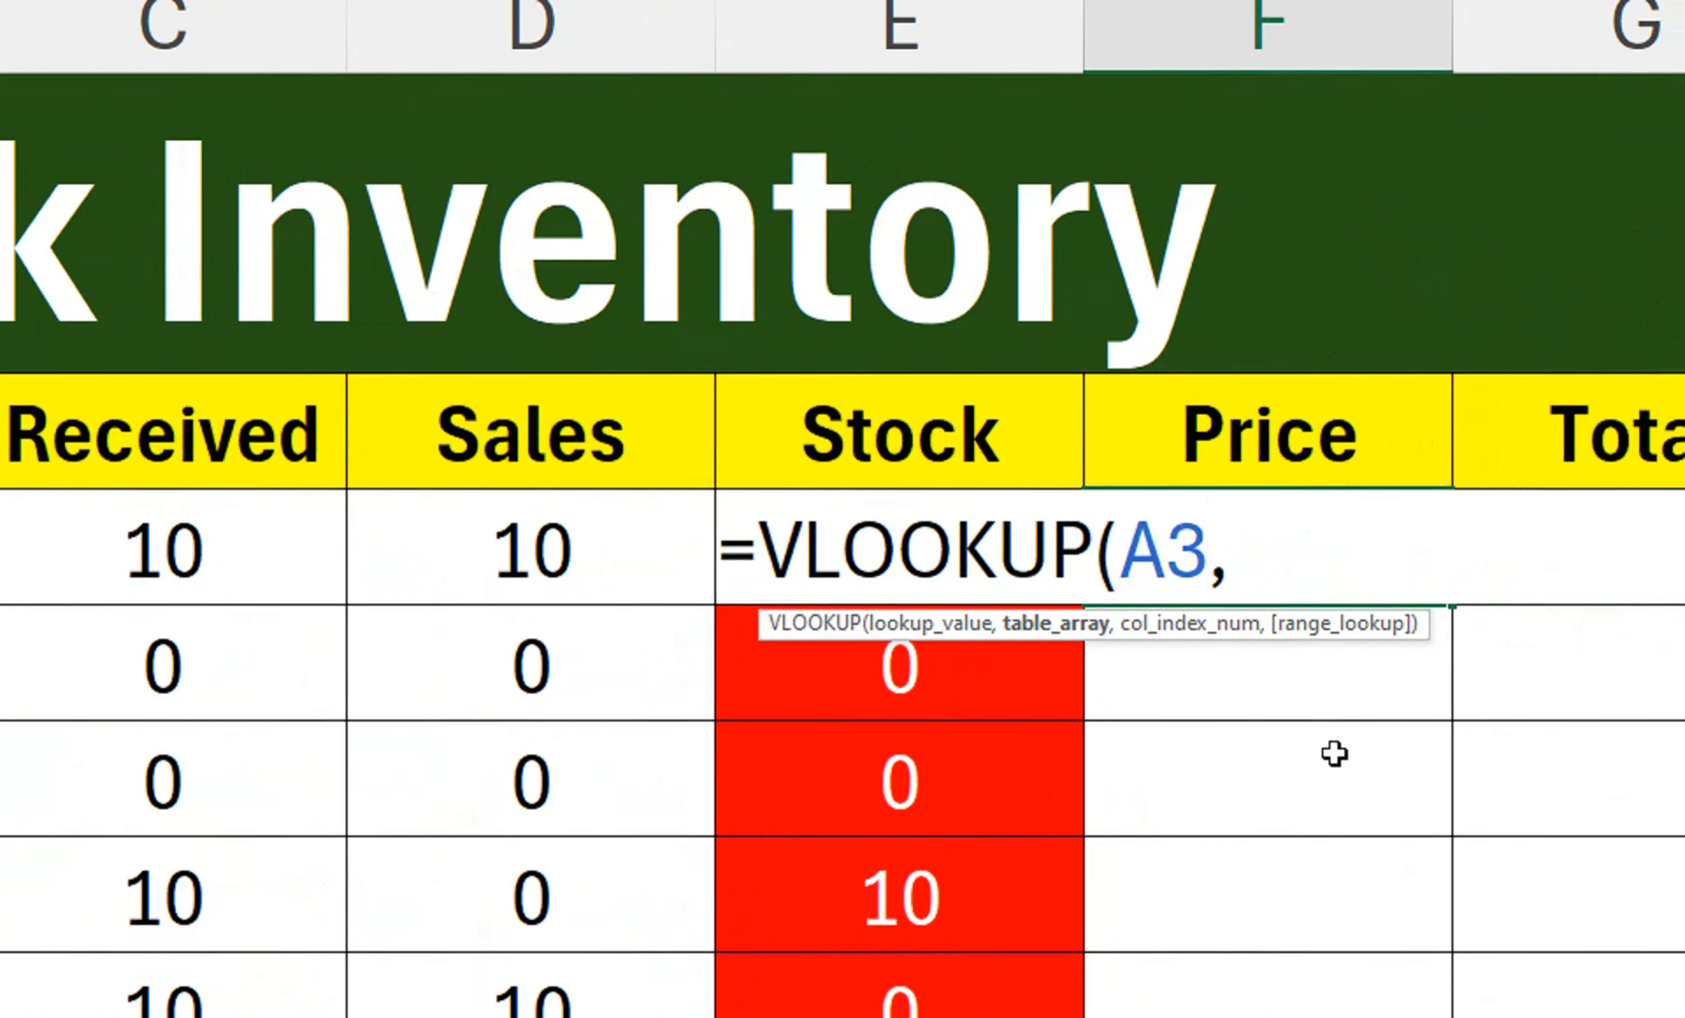
pyautogui.write('ITE')
pyautogui.press('Tab')
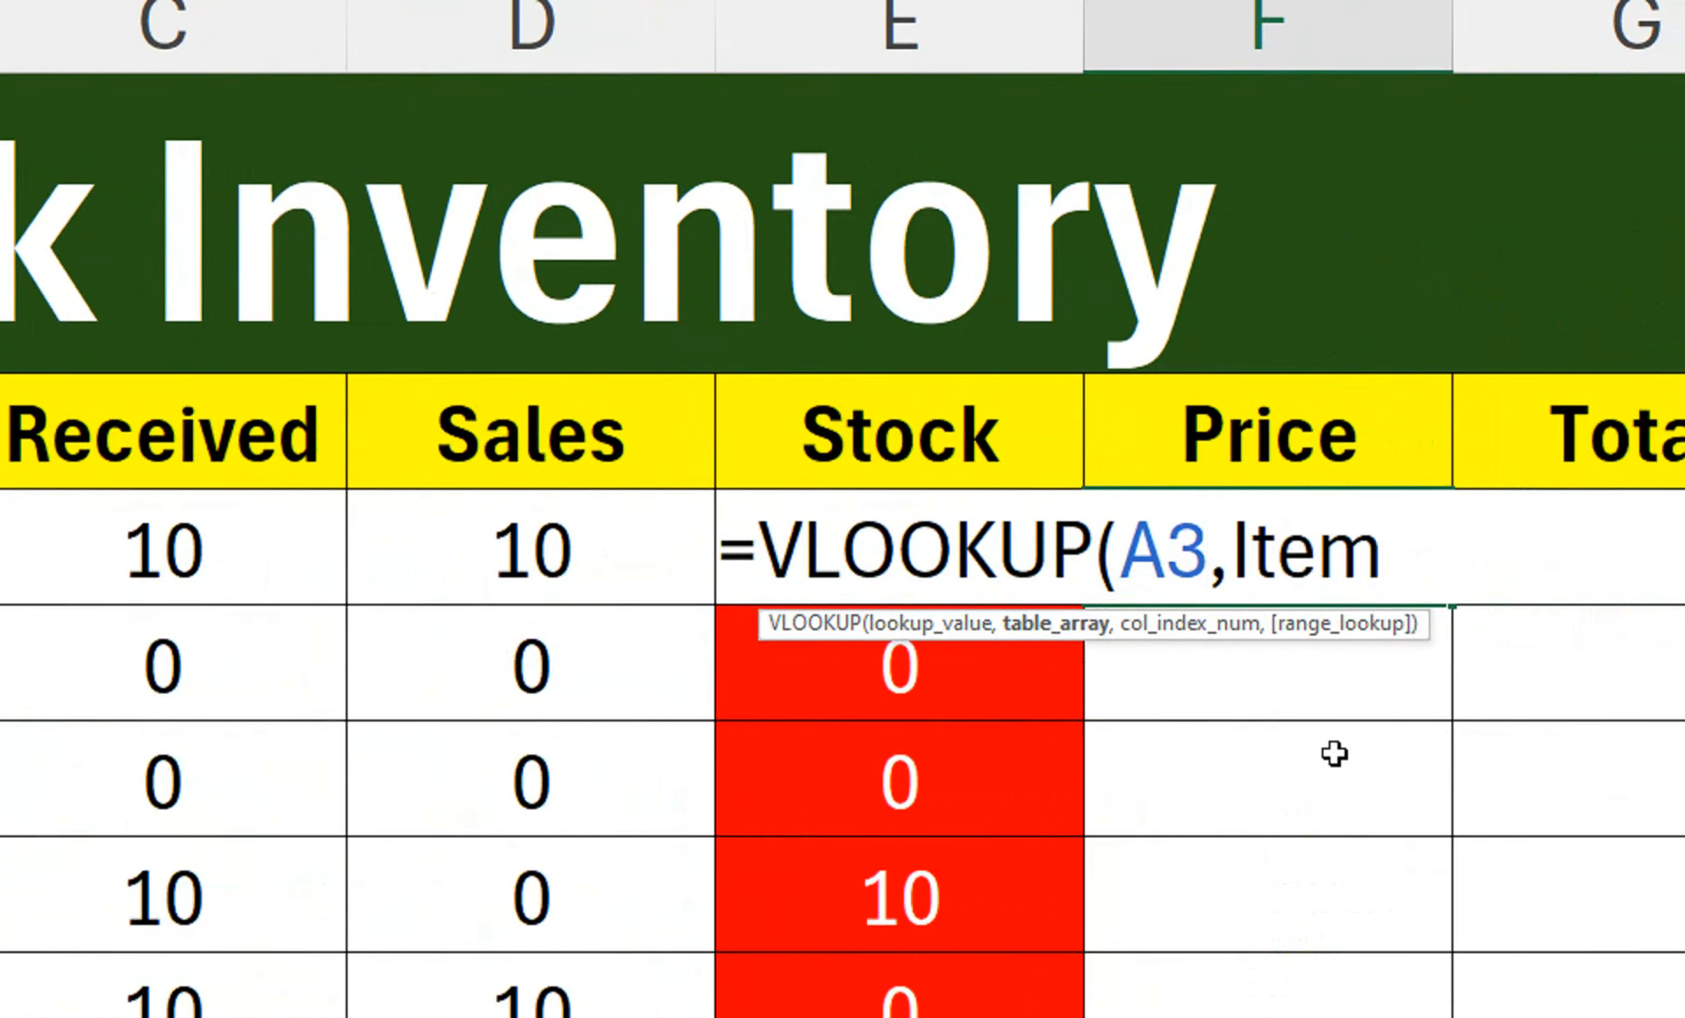
pyautogui.write(',3,')
pyautogui.press('Down')
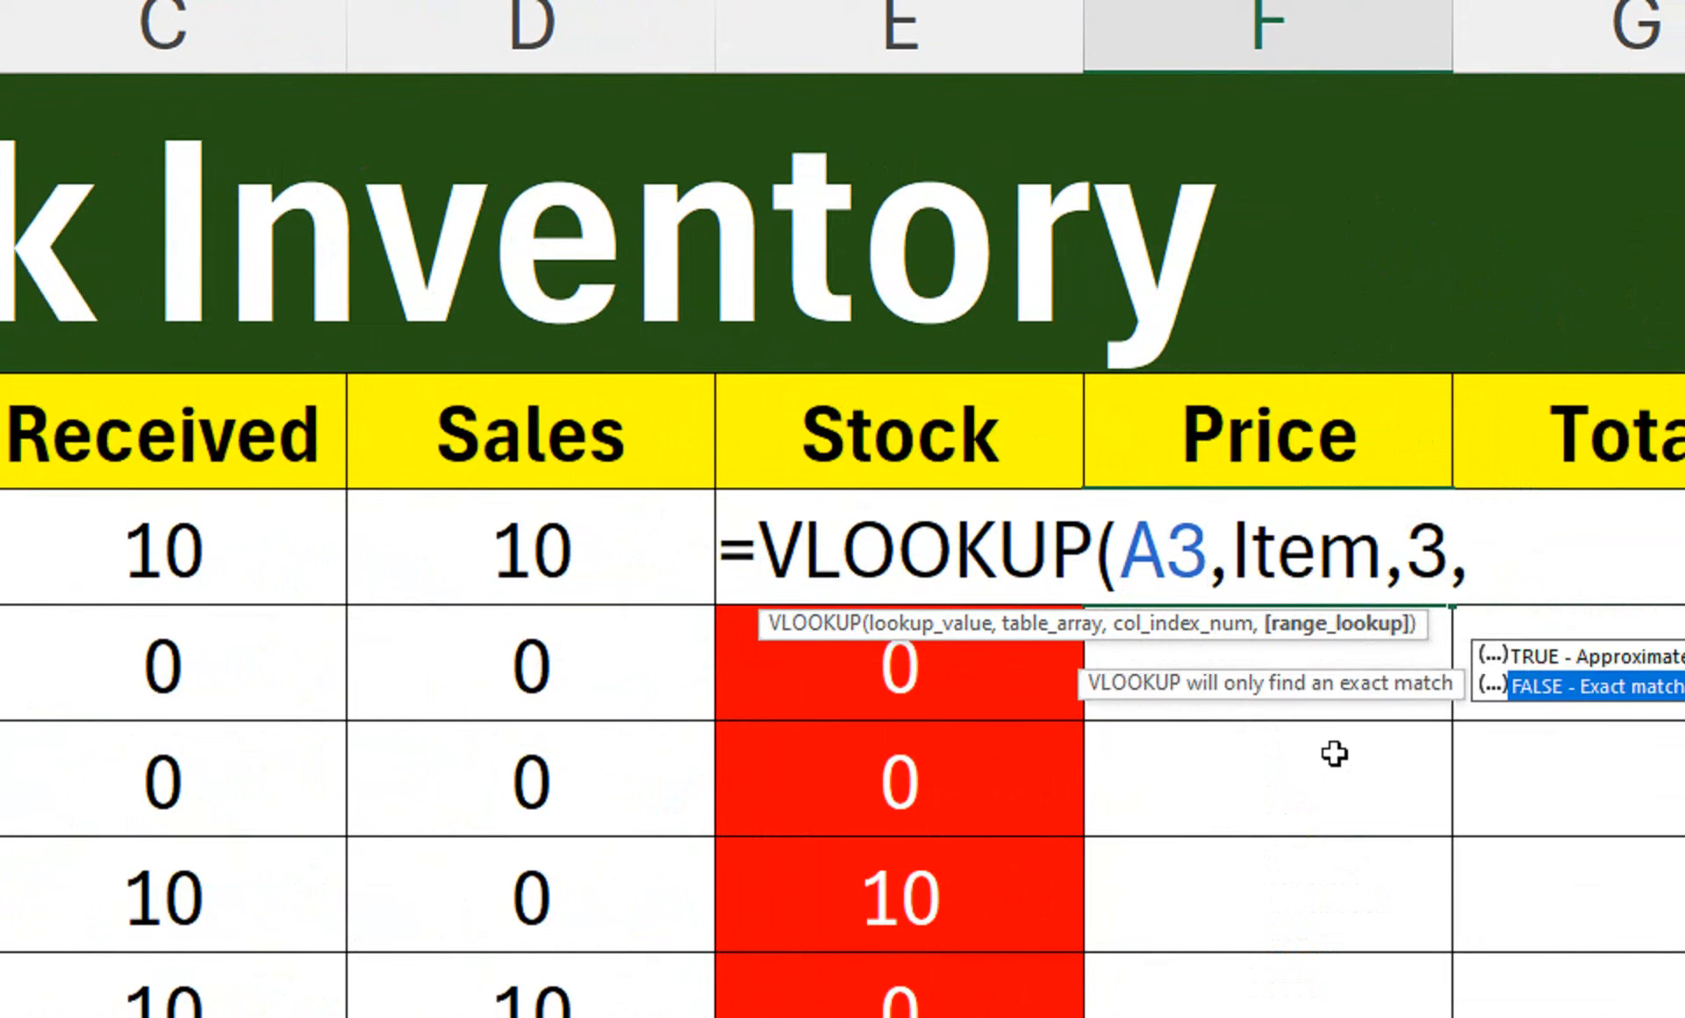
pyautogui.press('Tab')
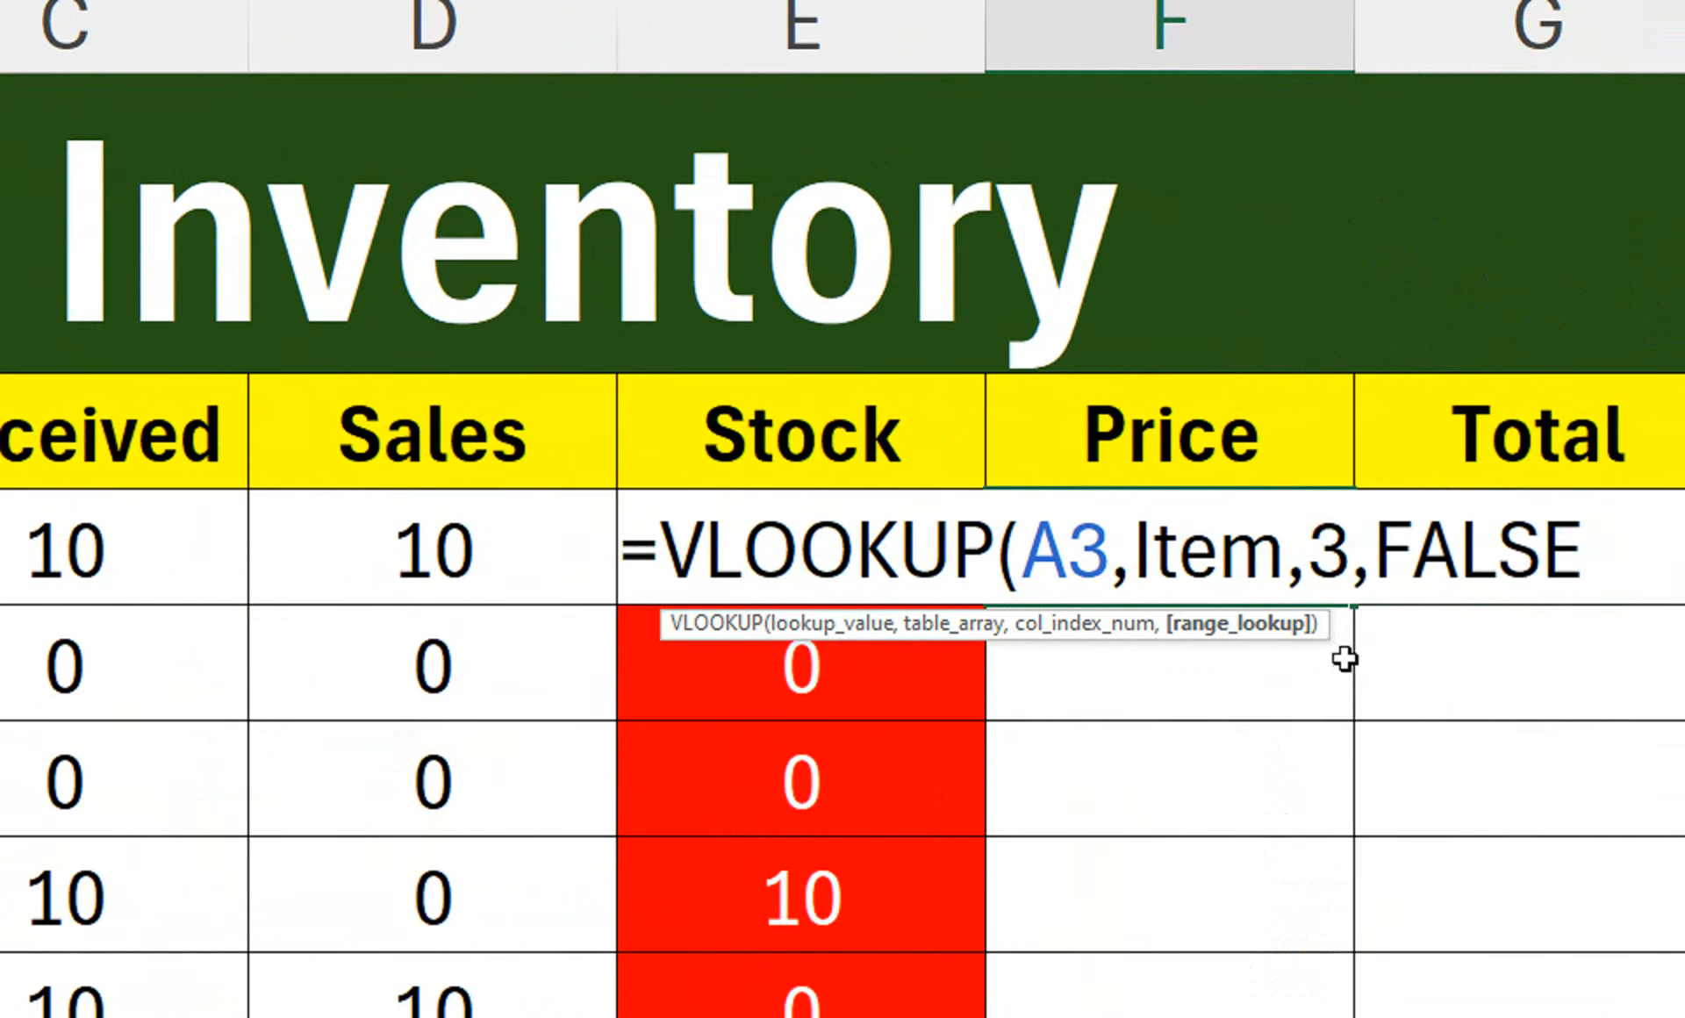
# - Wrap F3's VLOOKUP in IFERROR with "" as the fallback value, and fill it down the Price column
pyautogui.write('),')
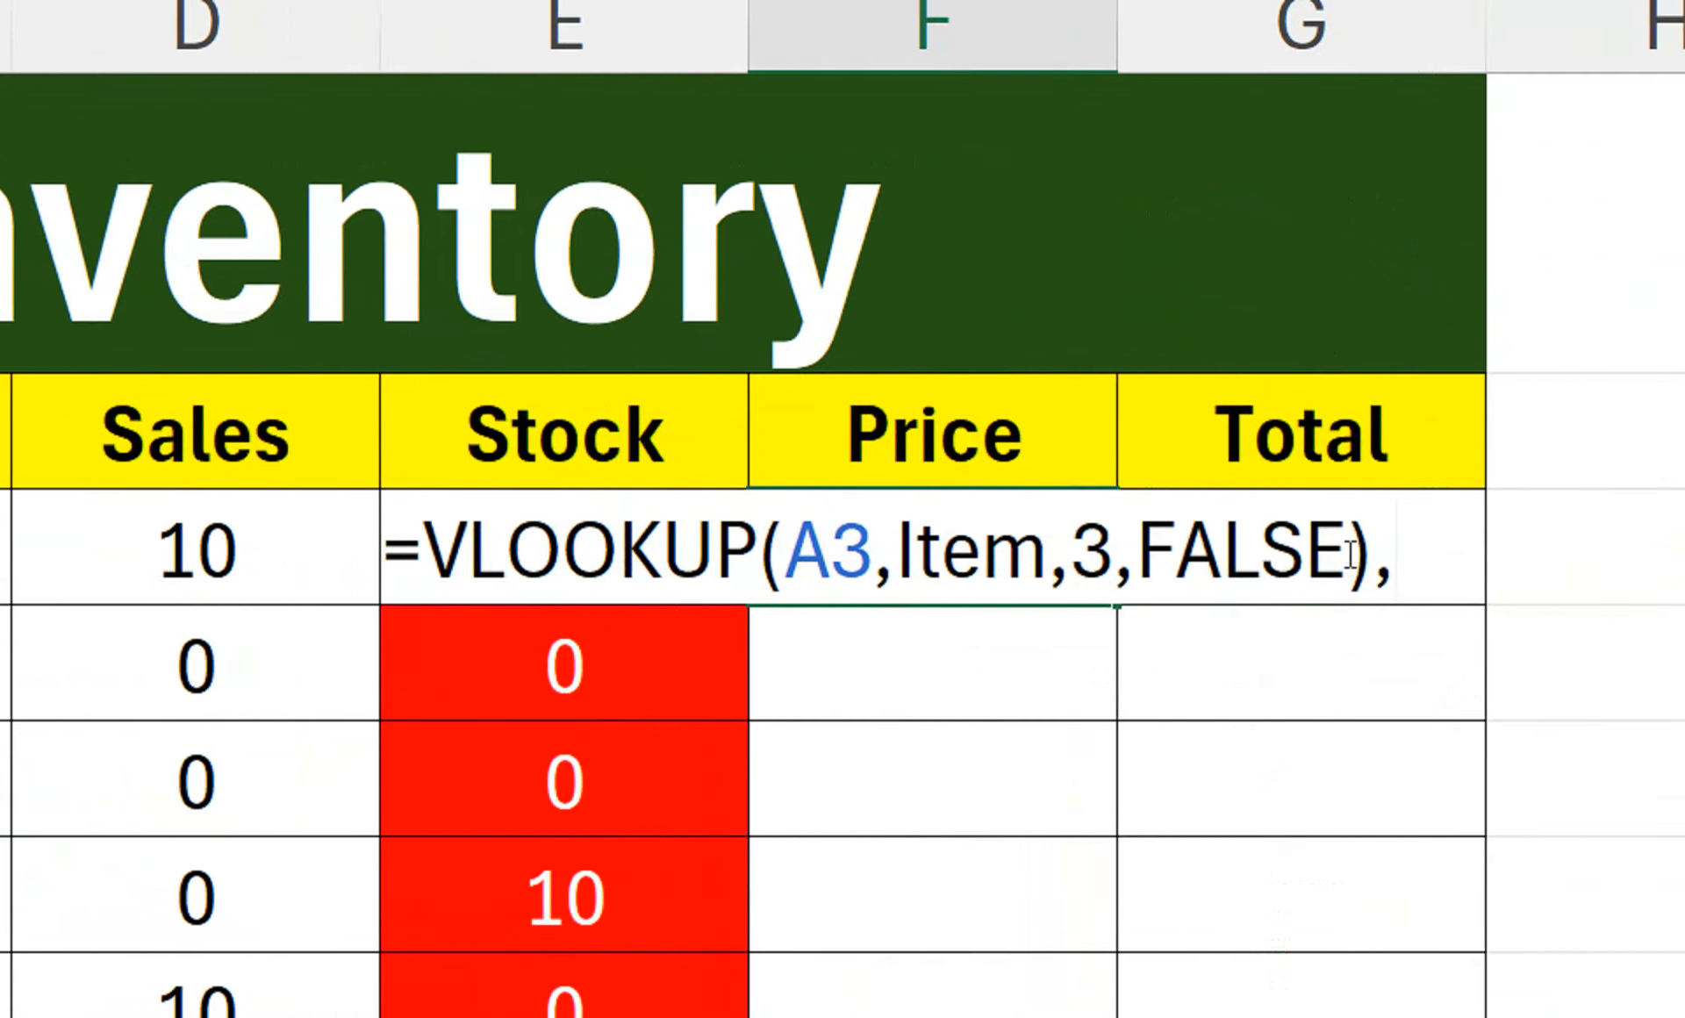
pyautogui.write('"")')
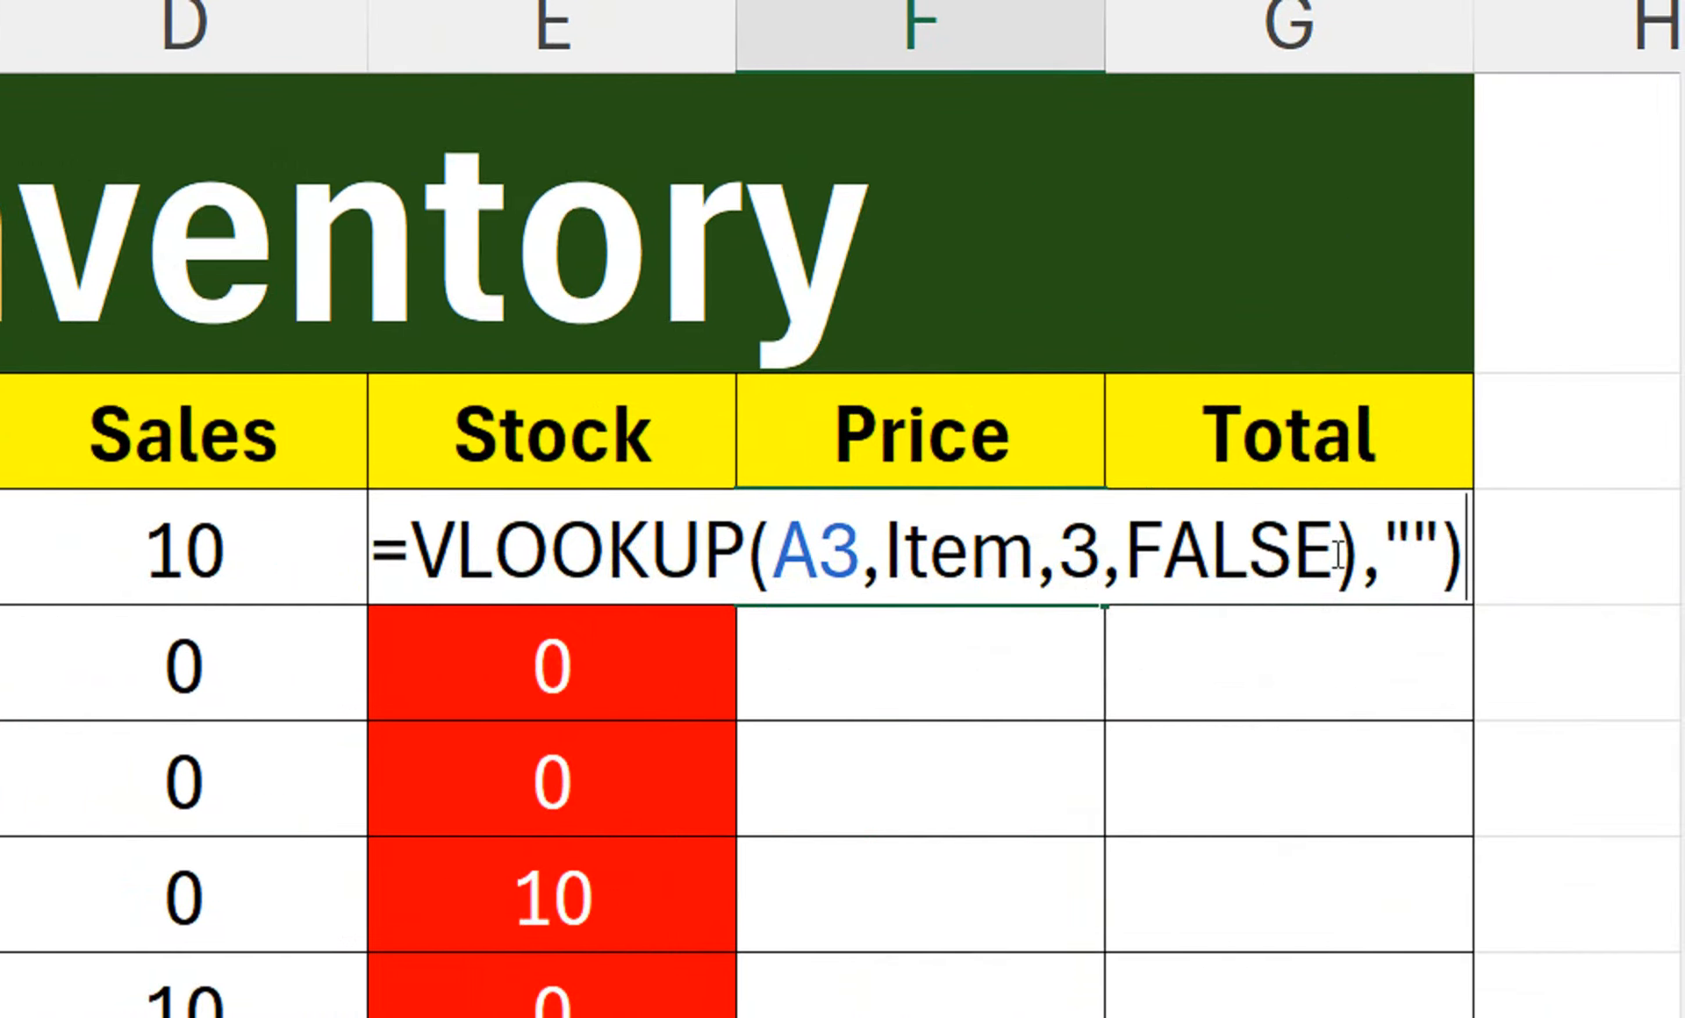
pyautogui.press('Return')
pyautogui.press('Return')
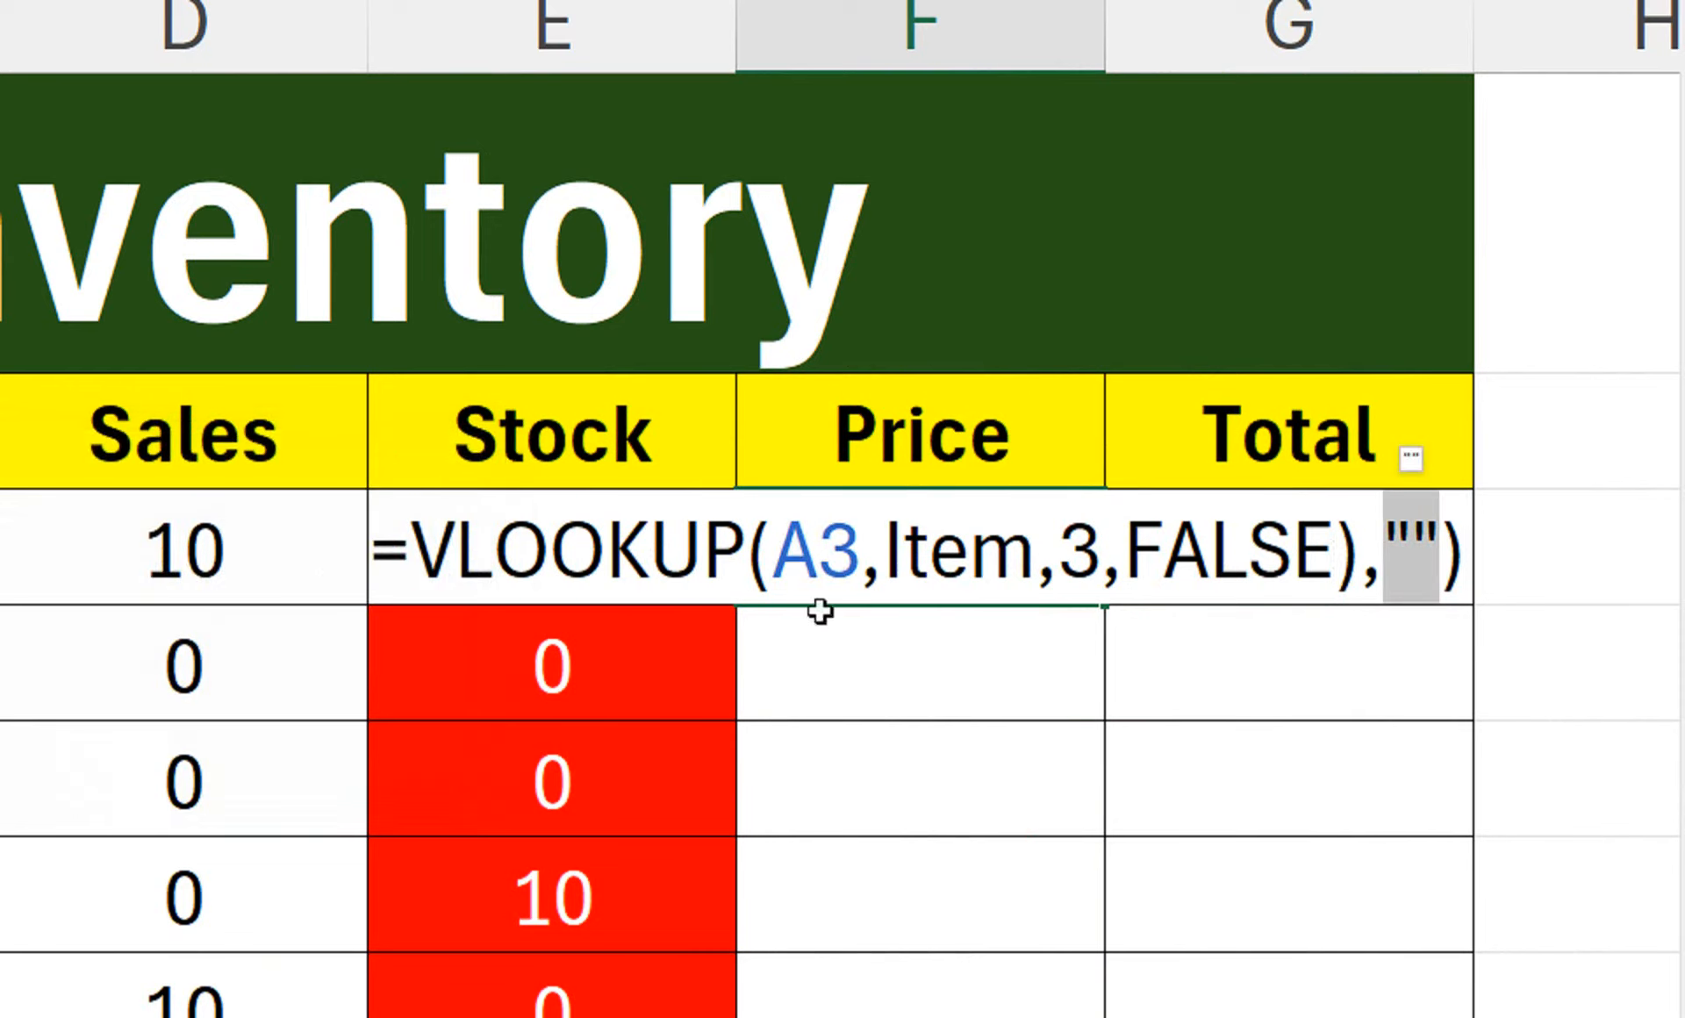
pyautogui.click(406, 527)
pyautogui.write('if')
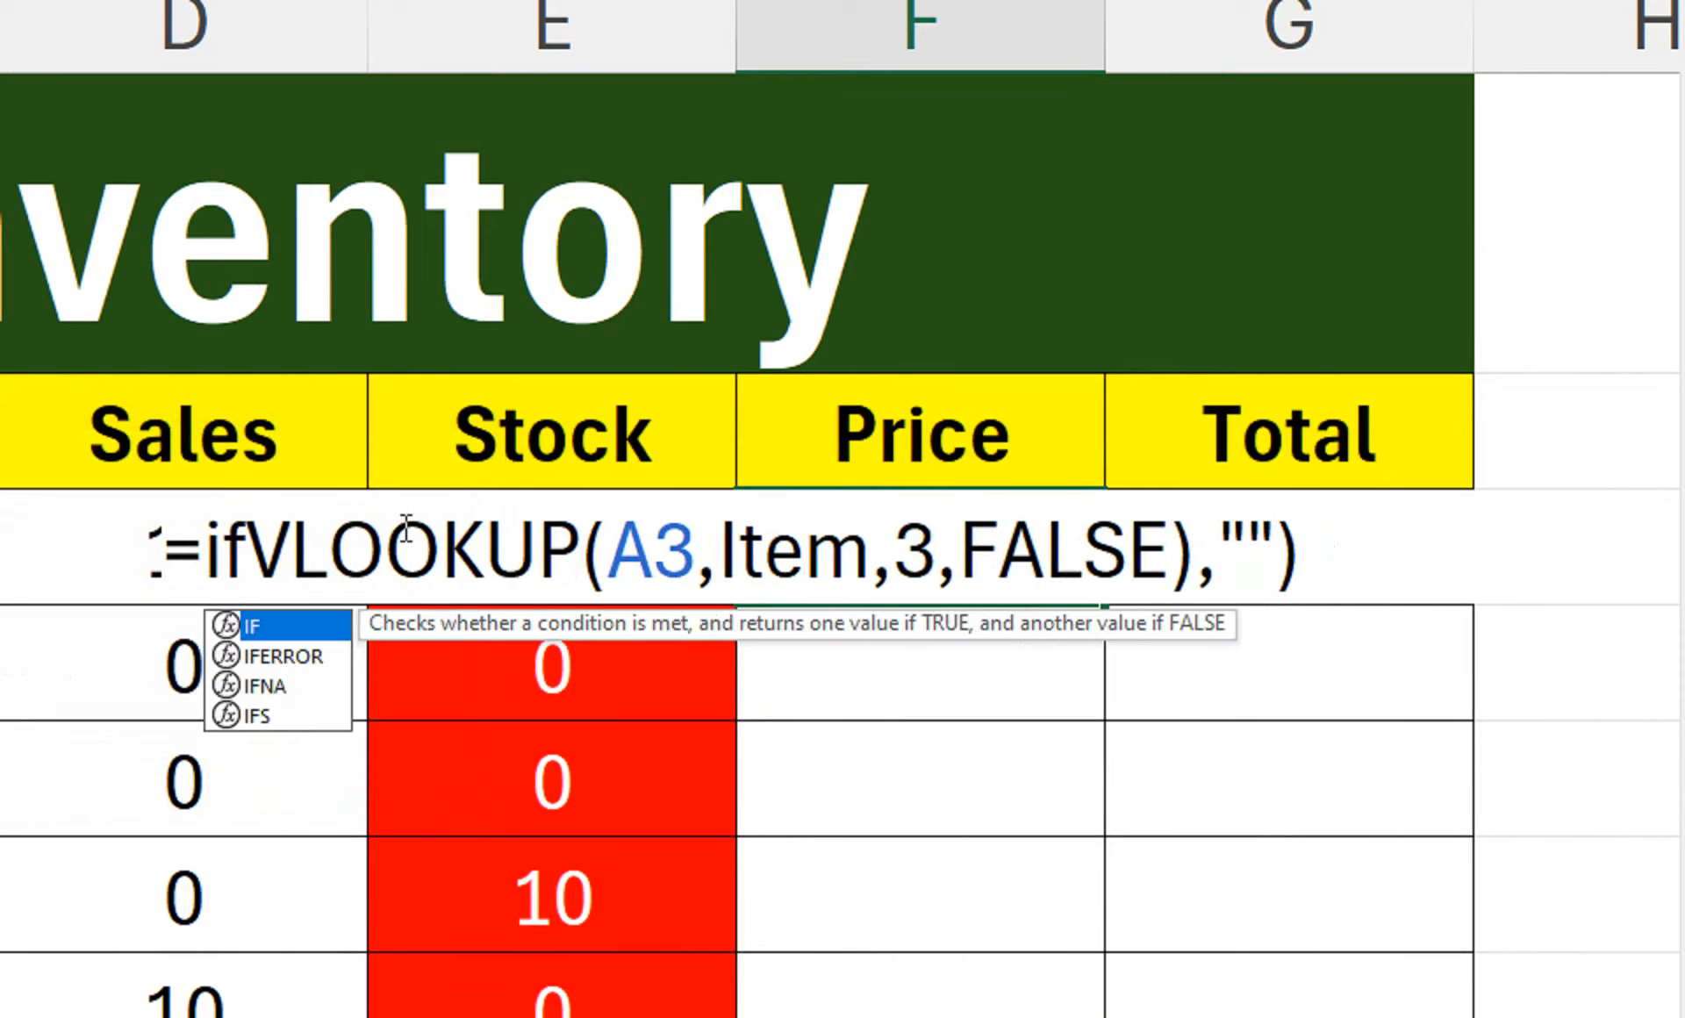
pyautogui.press('Down')
pyautogui.press('Tab')
pyautogui.press('Return')
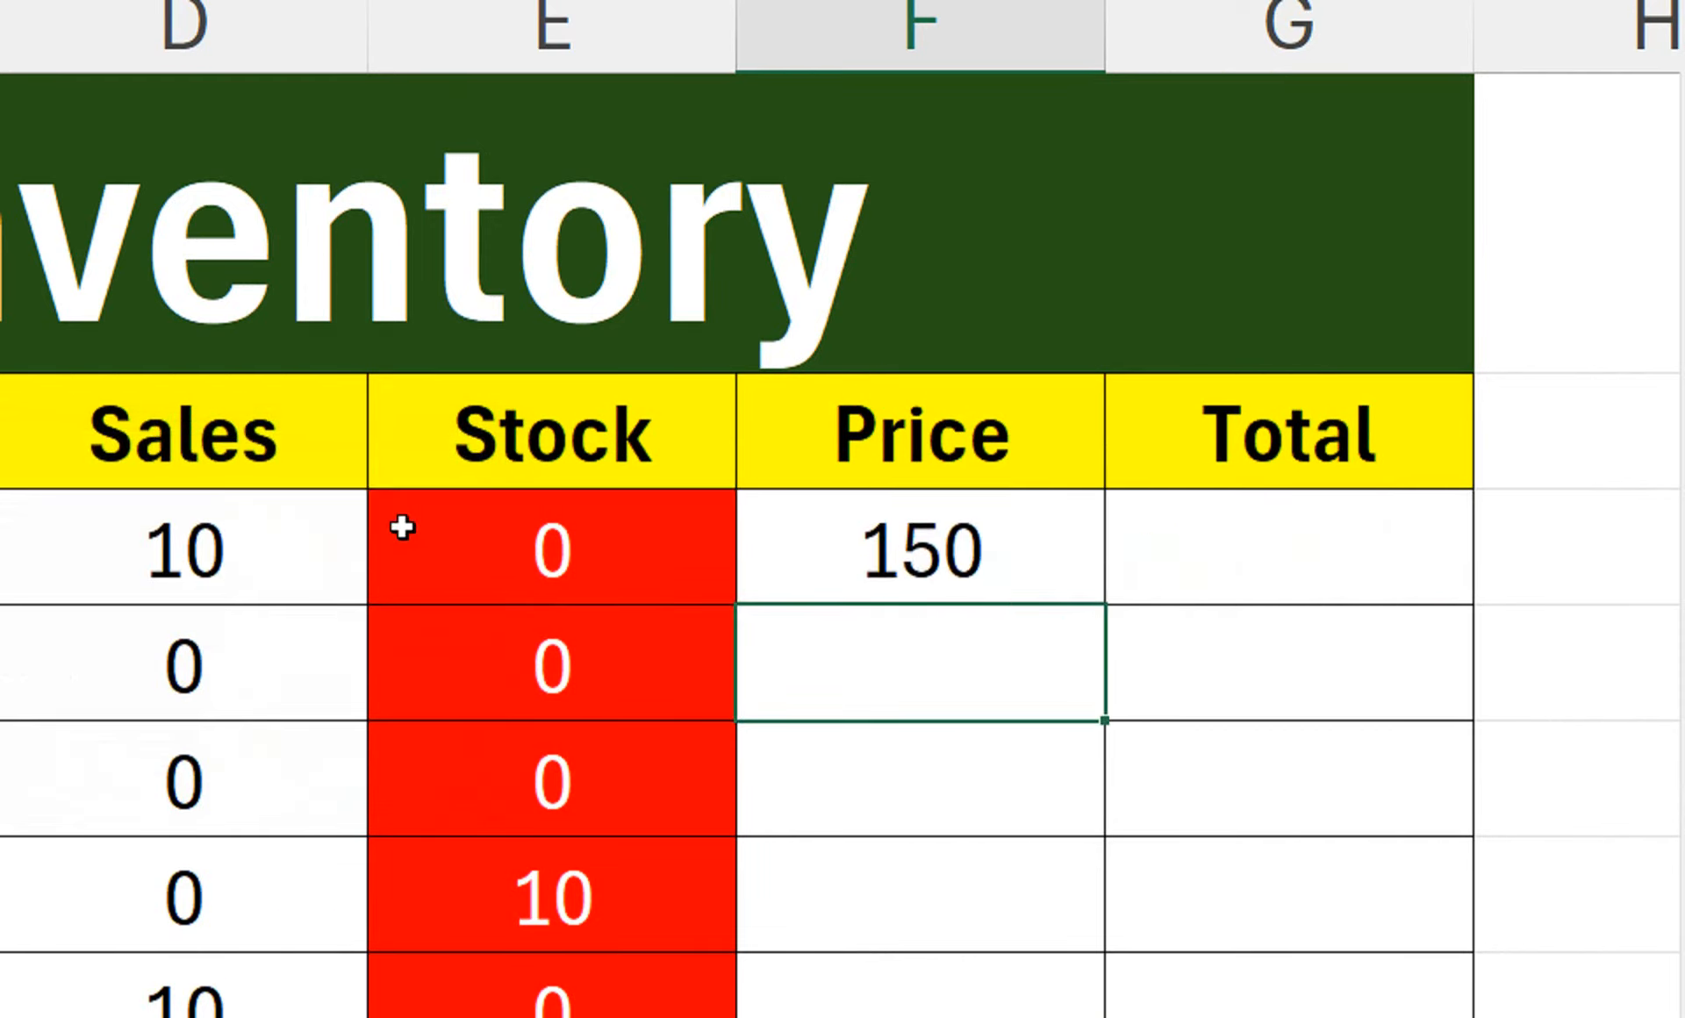
pyautogui.click(908, 554)
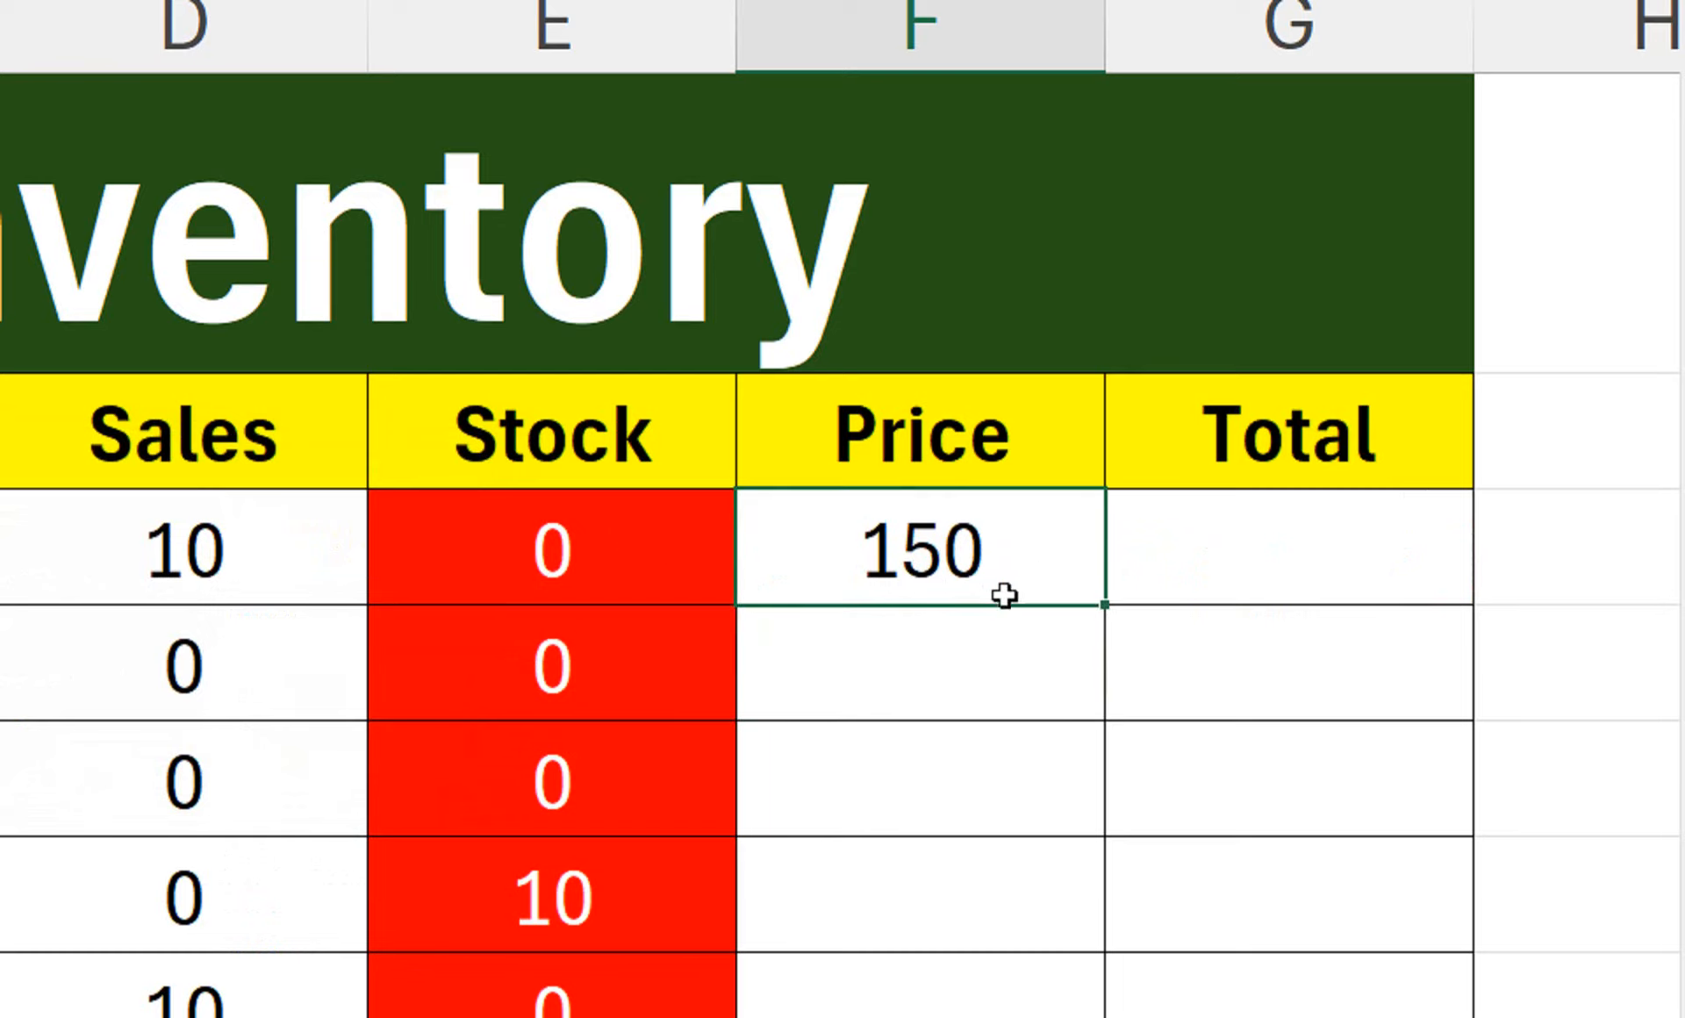
pyautogui.doubleClick(1104, 602)
# - Enter =F3*E3 in G3 to multiply price by stock, and fill it down the Total column
pyautogui.click(1170, 559)
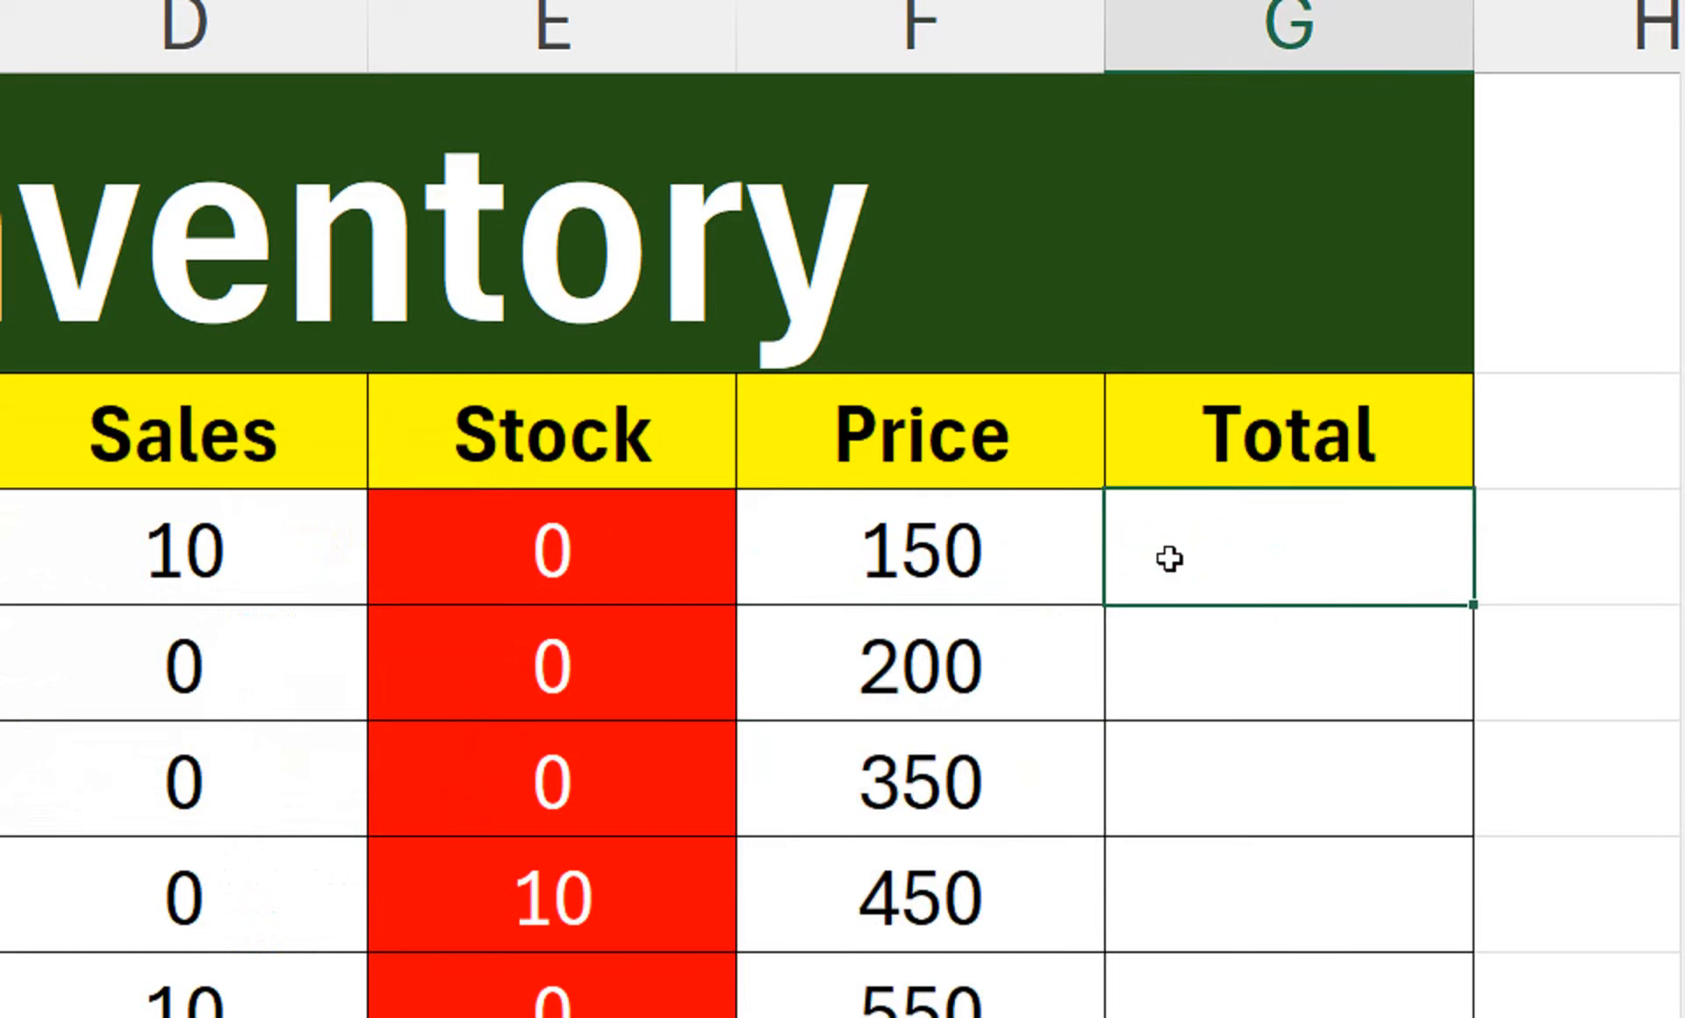
pyautogui.write('=')
pyautogui.click(1019, 559)
pyautogui.write('*')
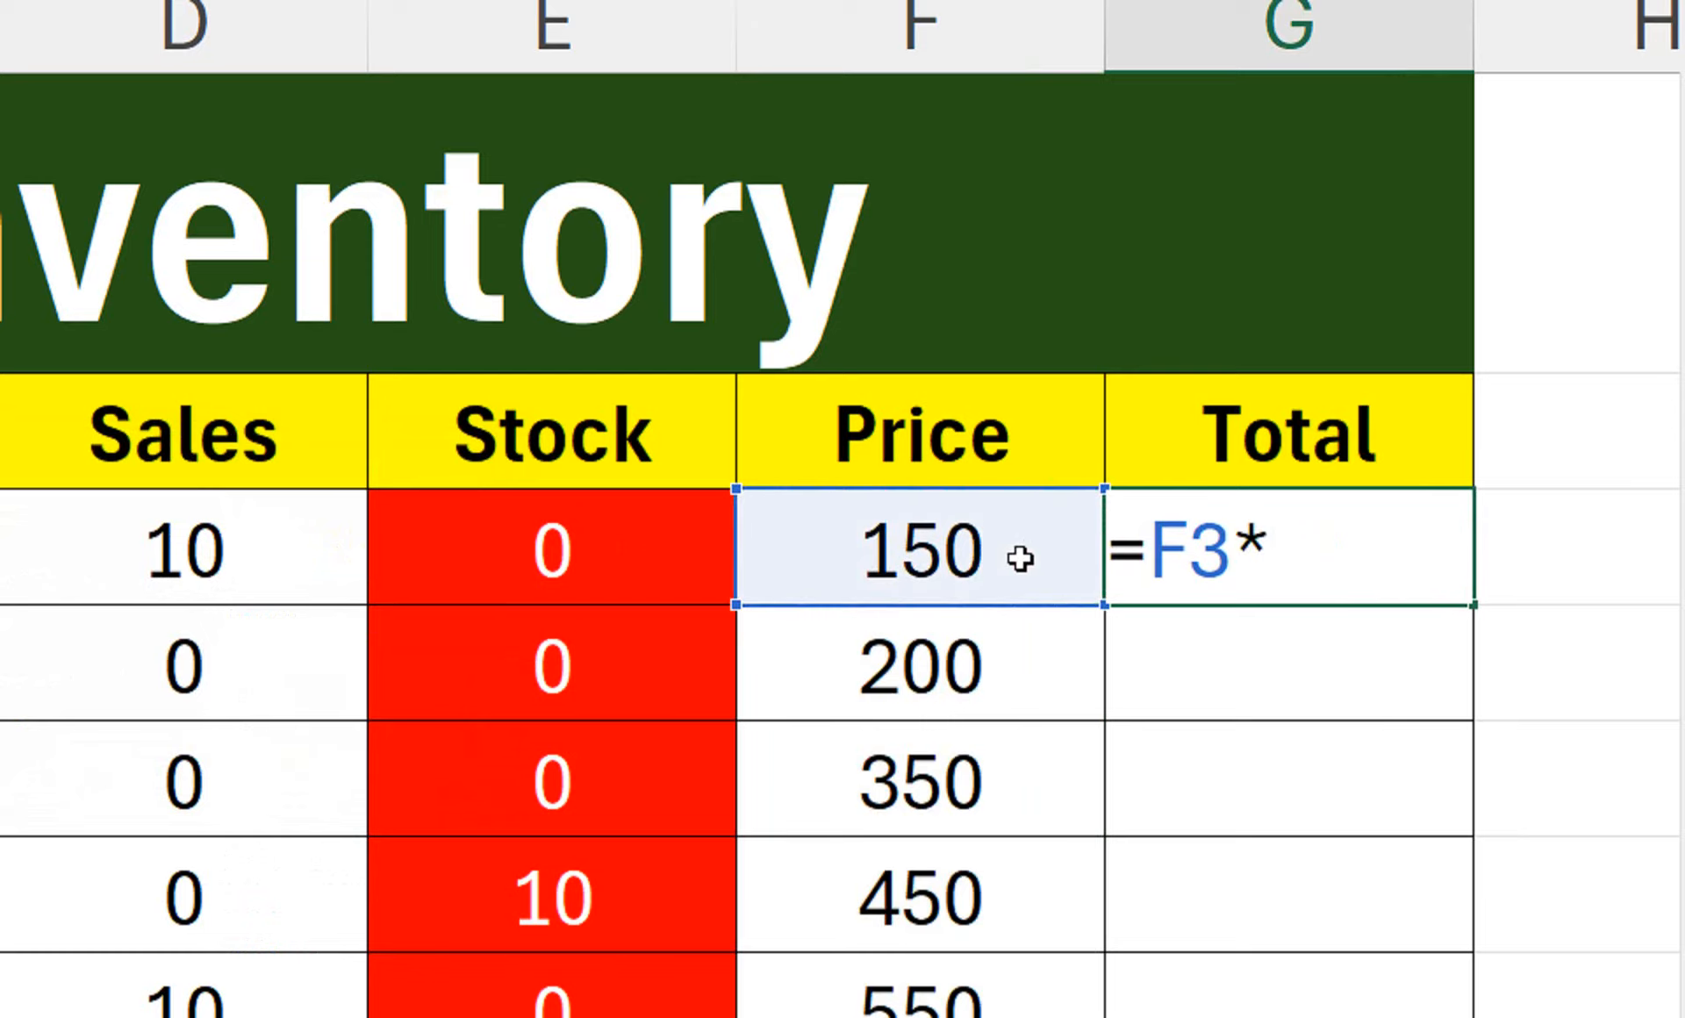
pyautogui.click(698, 564)
pyautogui.press('Return')
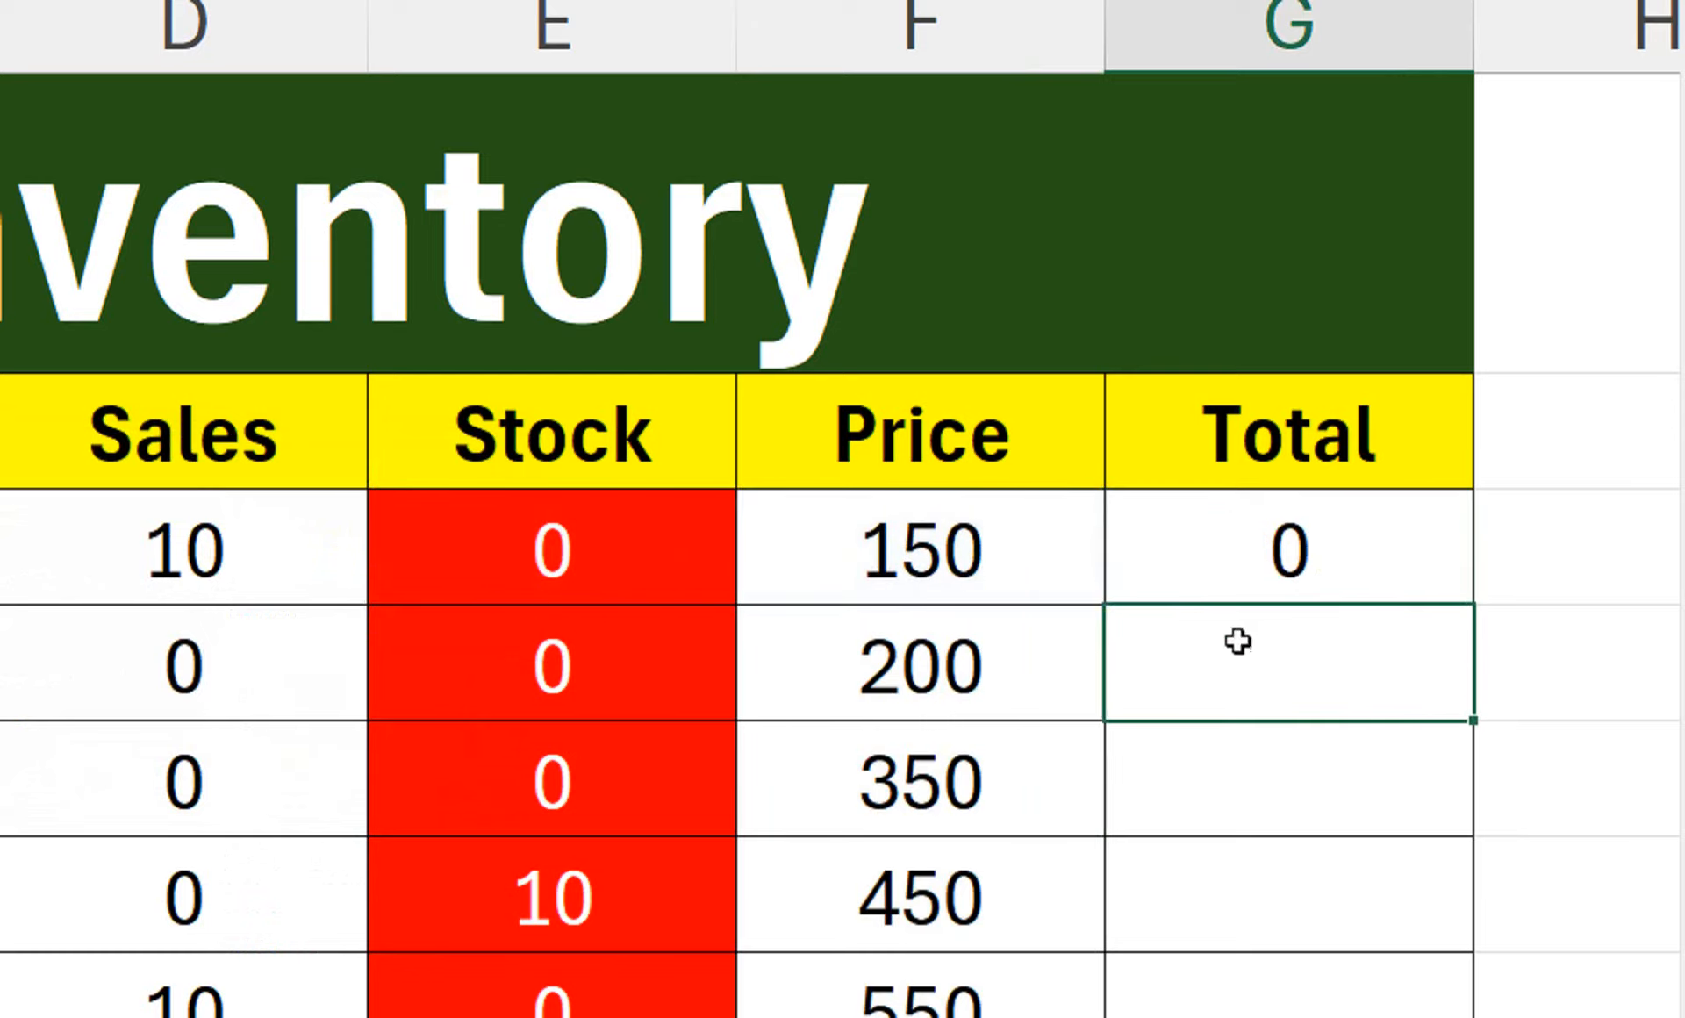
pyautogui.click(1414, 560)
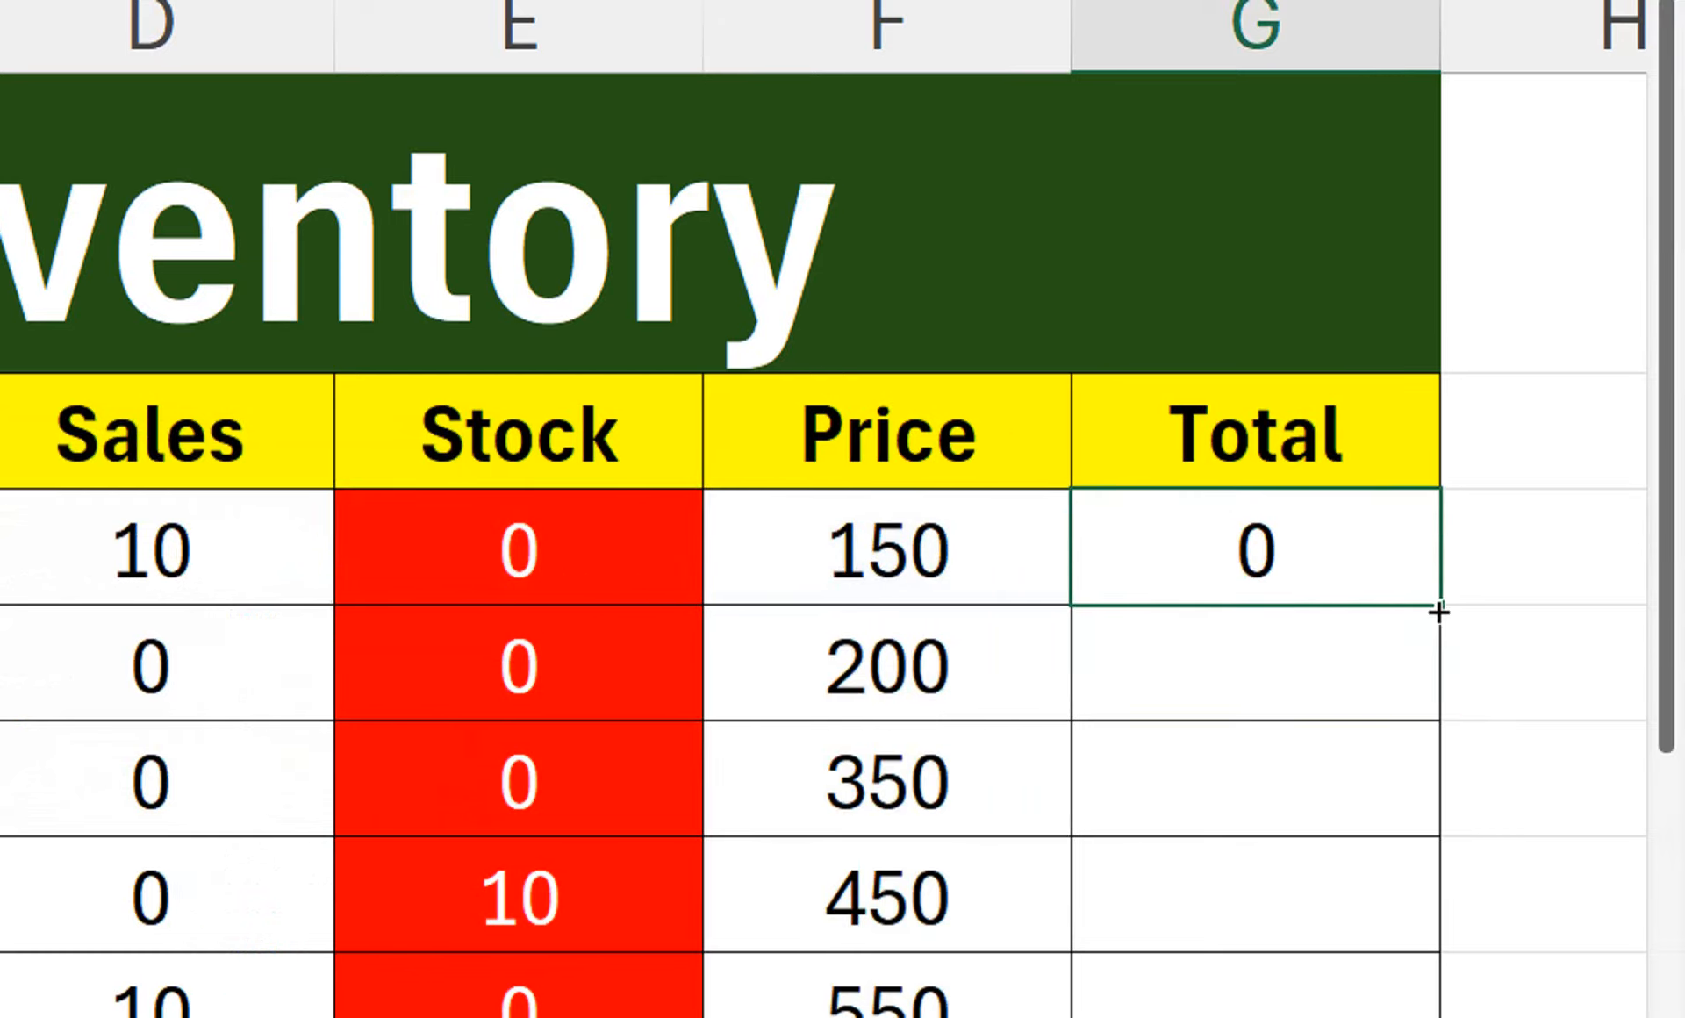
pyautogui.doubleClick(1437, 612)
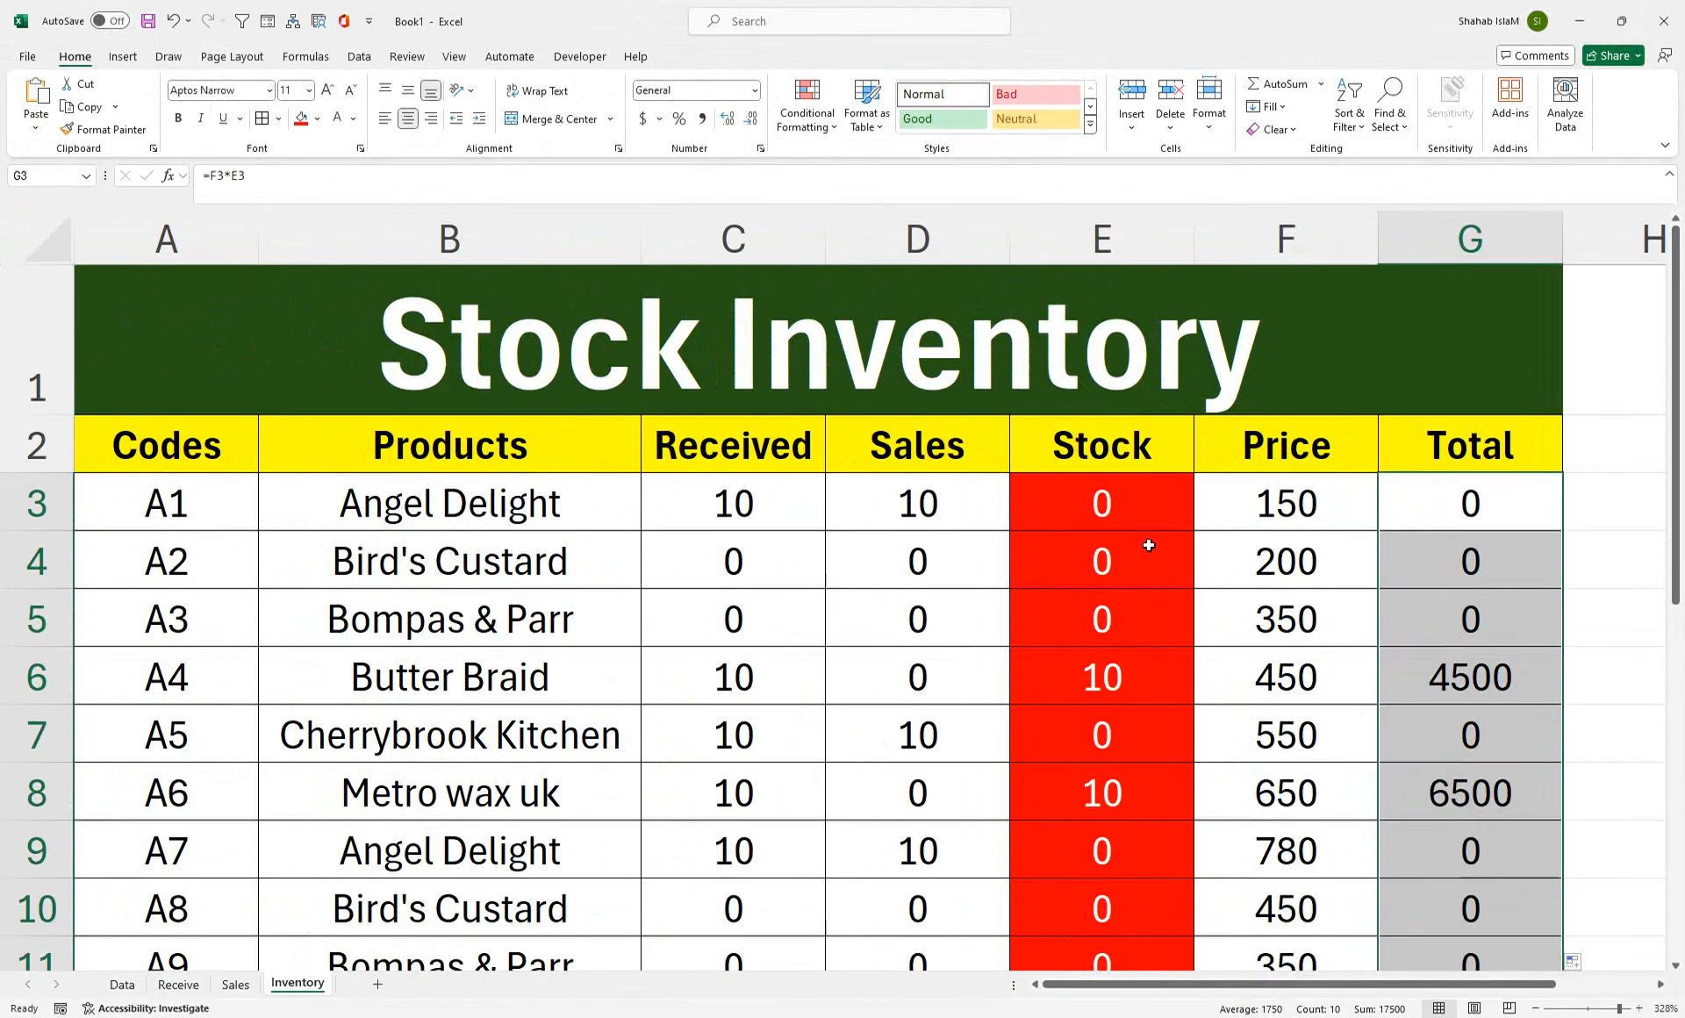
pyautogui.click(799, 524)
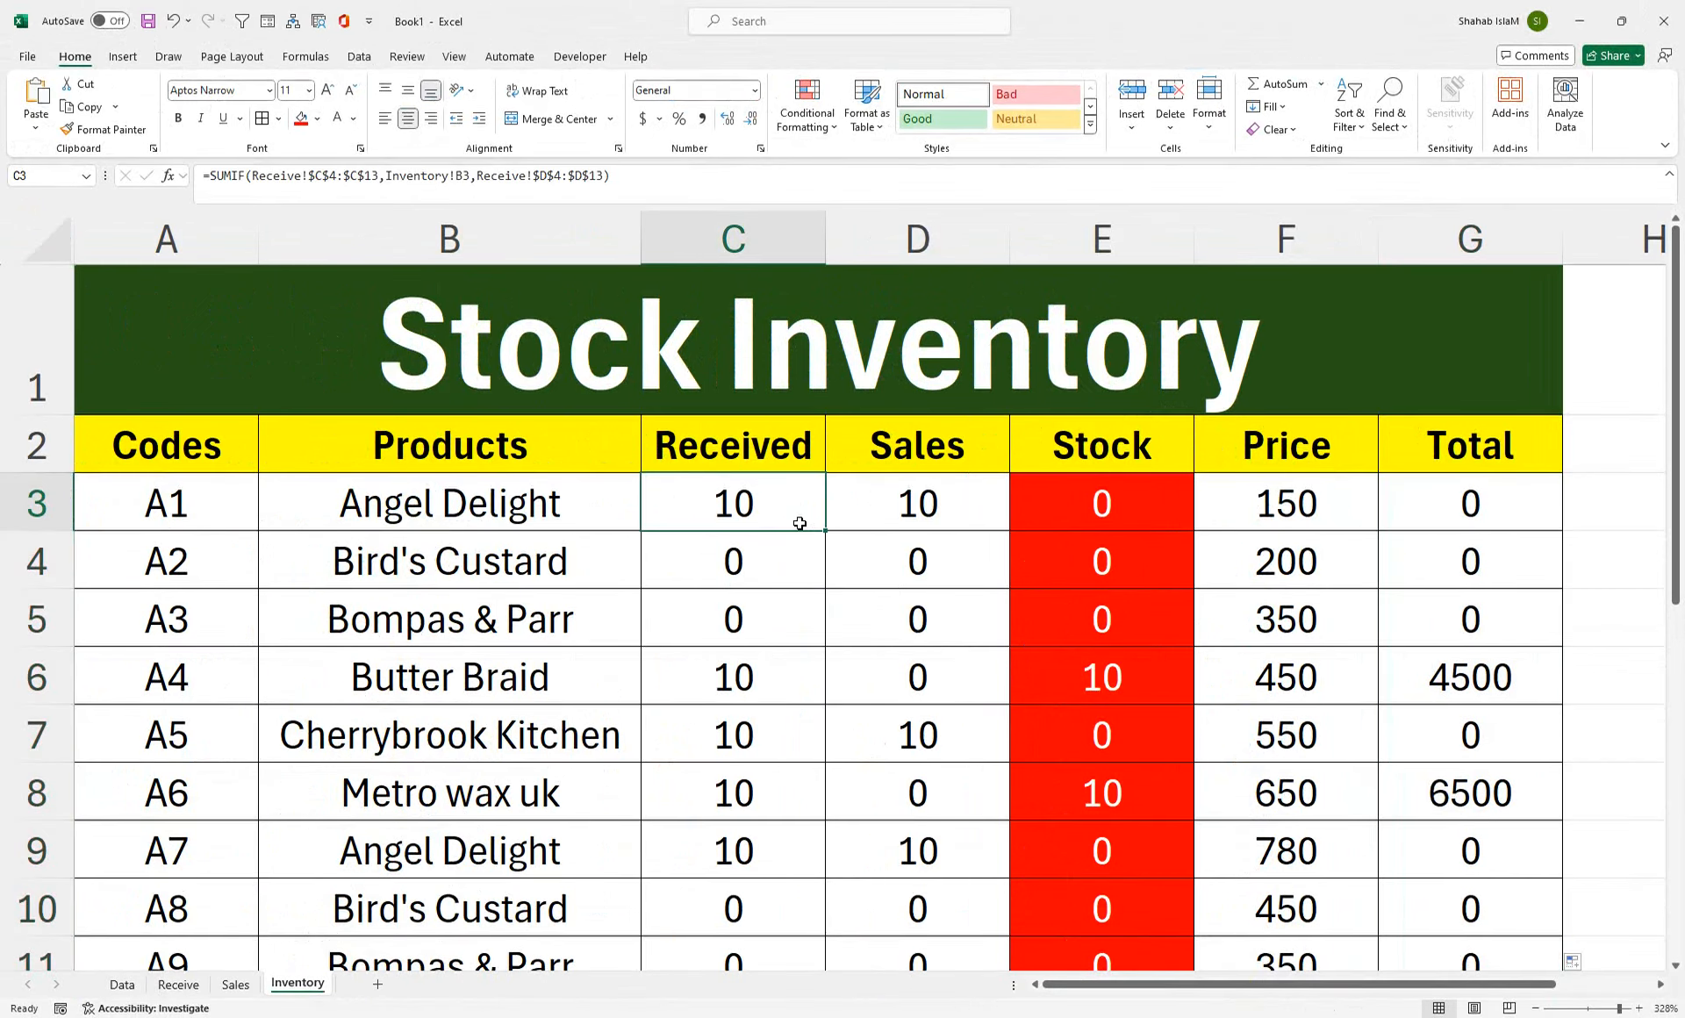
pyautogui.hotkey('ctrl', 'z')
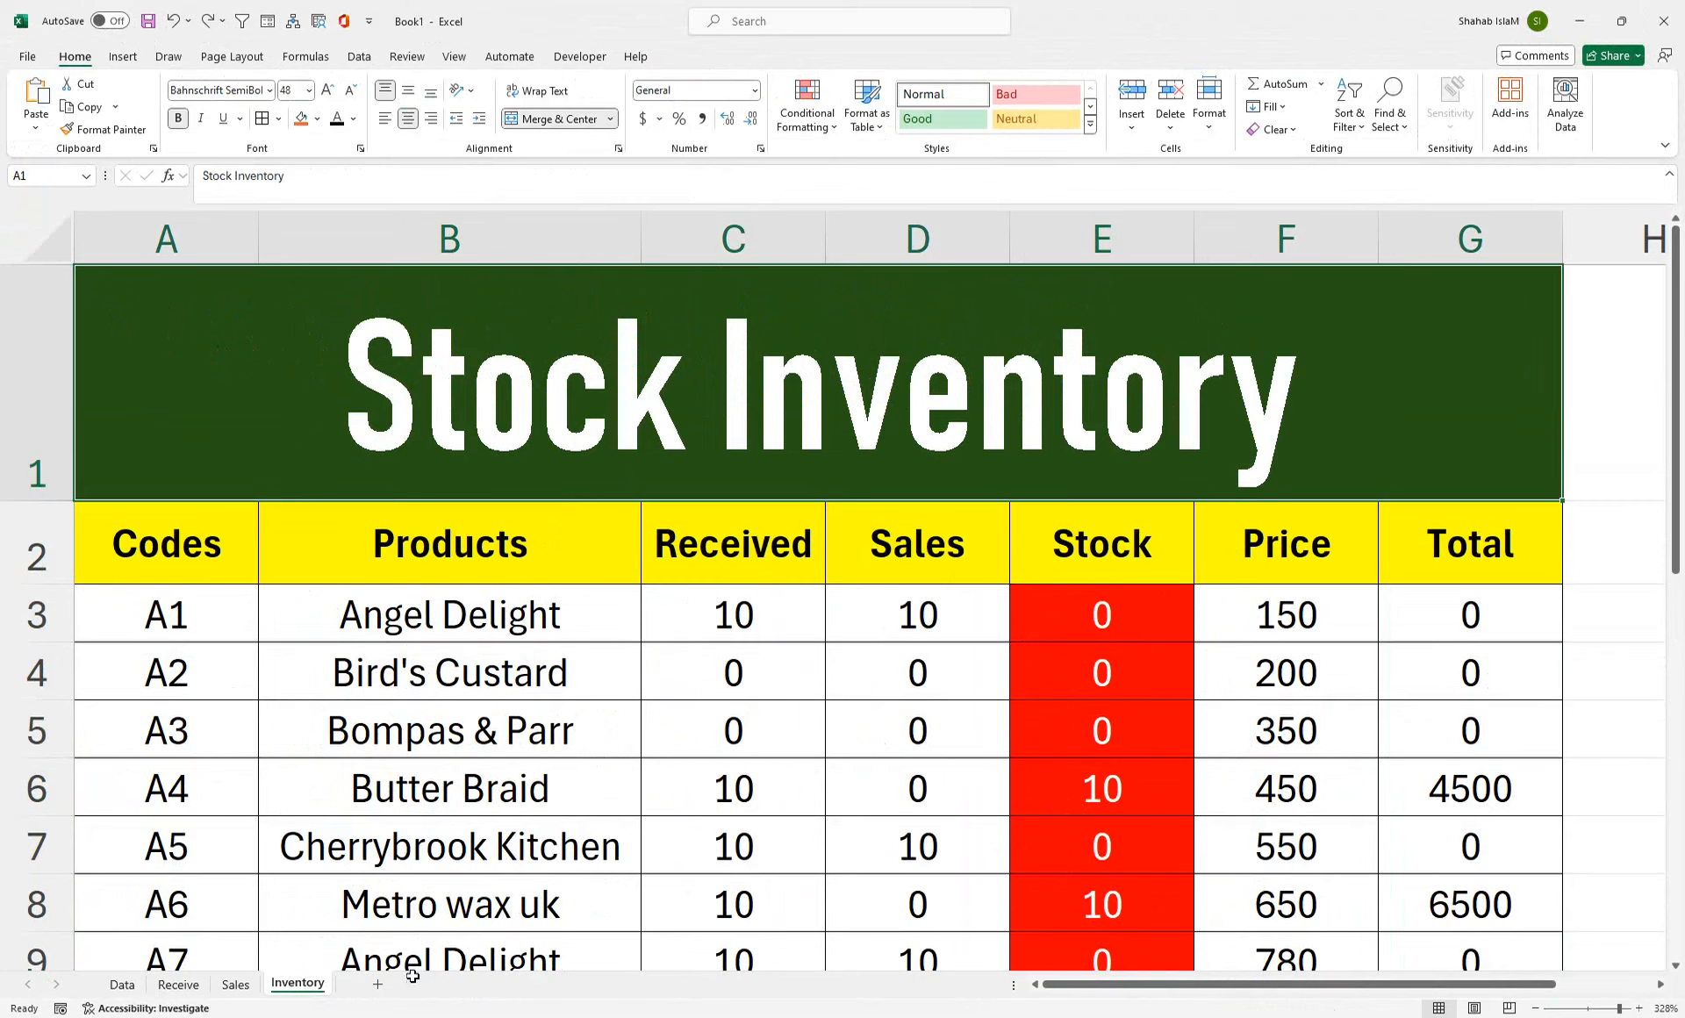
# - On the Receive sheet, add an entry in row 8 with code A1 and quantity 50
pyautogui.click(178, 984)
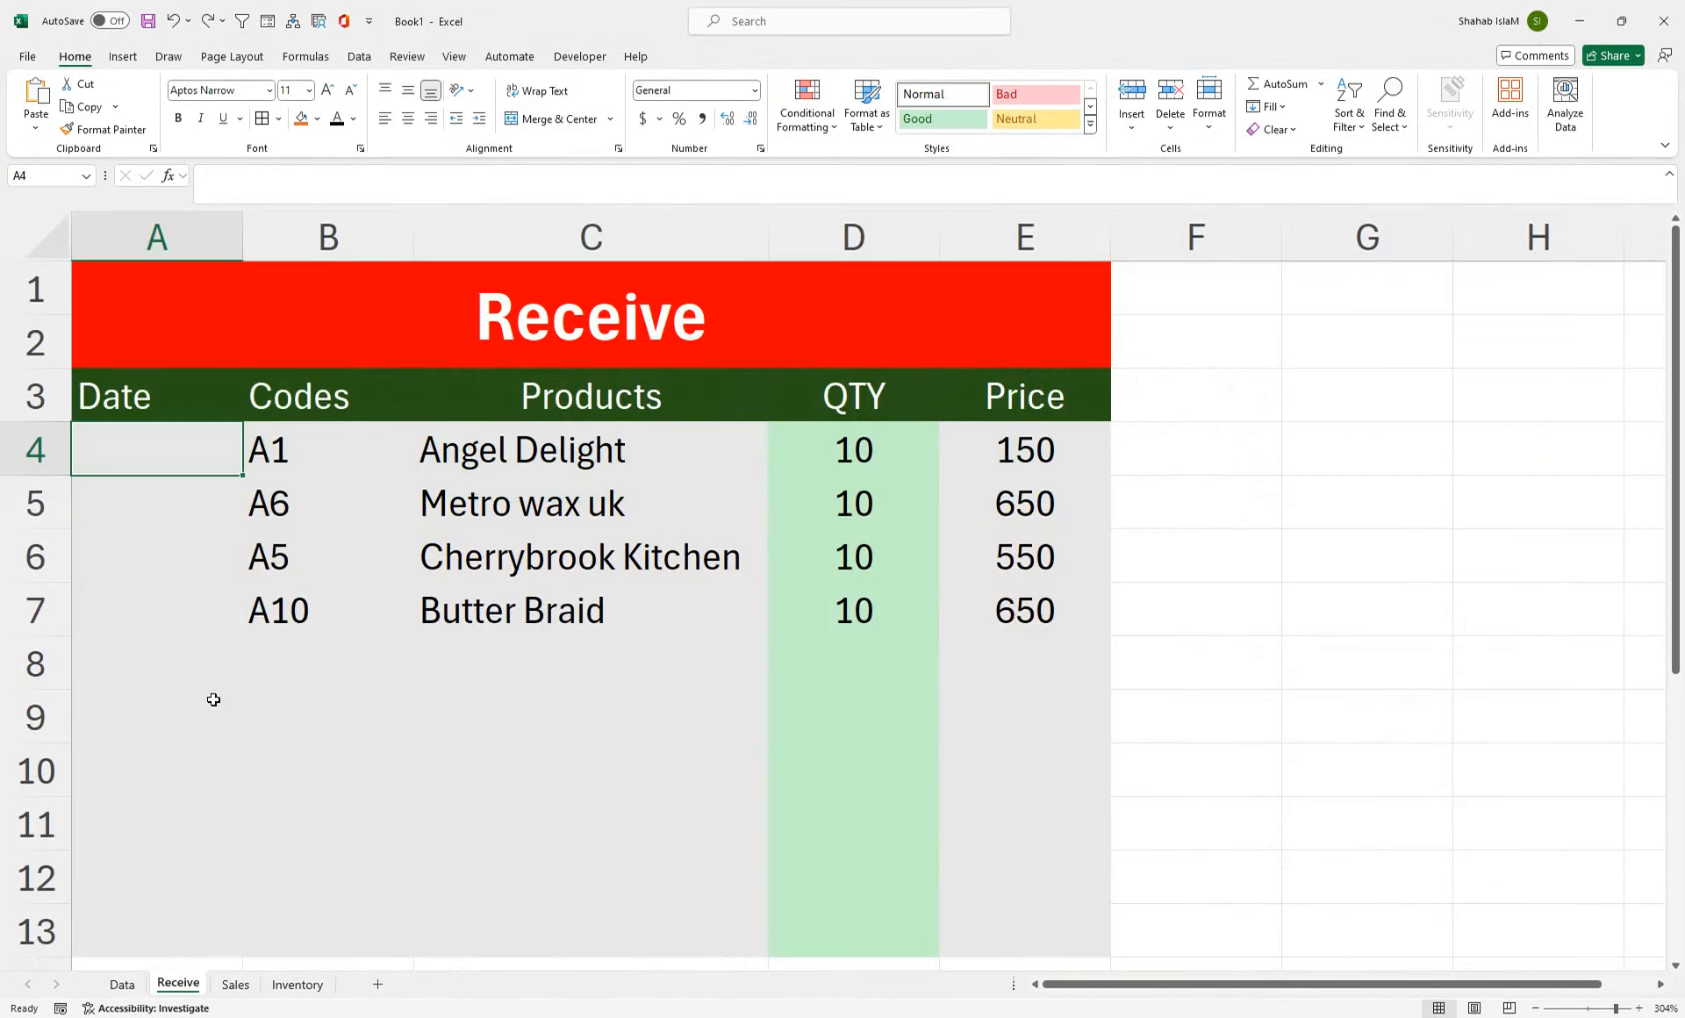
pyautogui.click(283, 655)
pyautogui.click(429, 681)
pyautogui.click(365, 658)
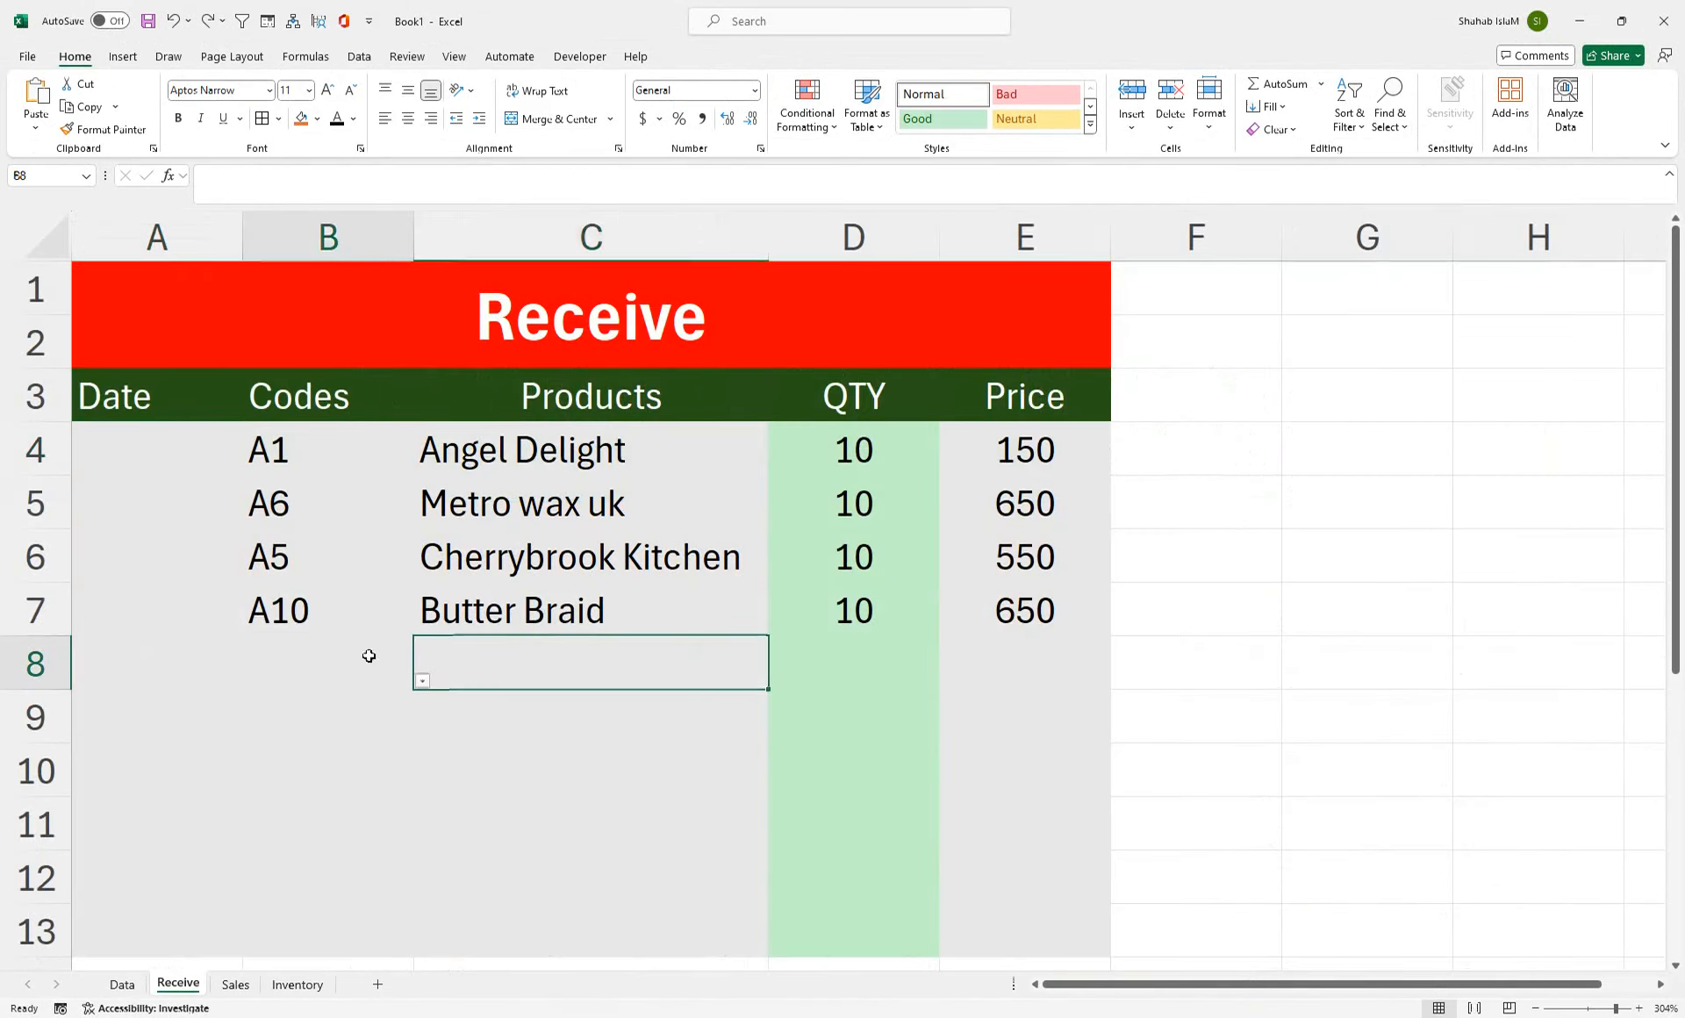
pyautogui.click(423, 681)
pyautogui.click(380, 699)
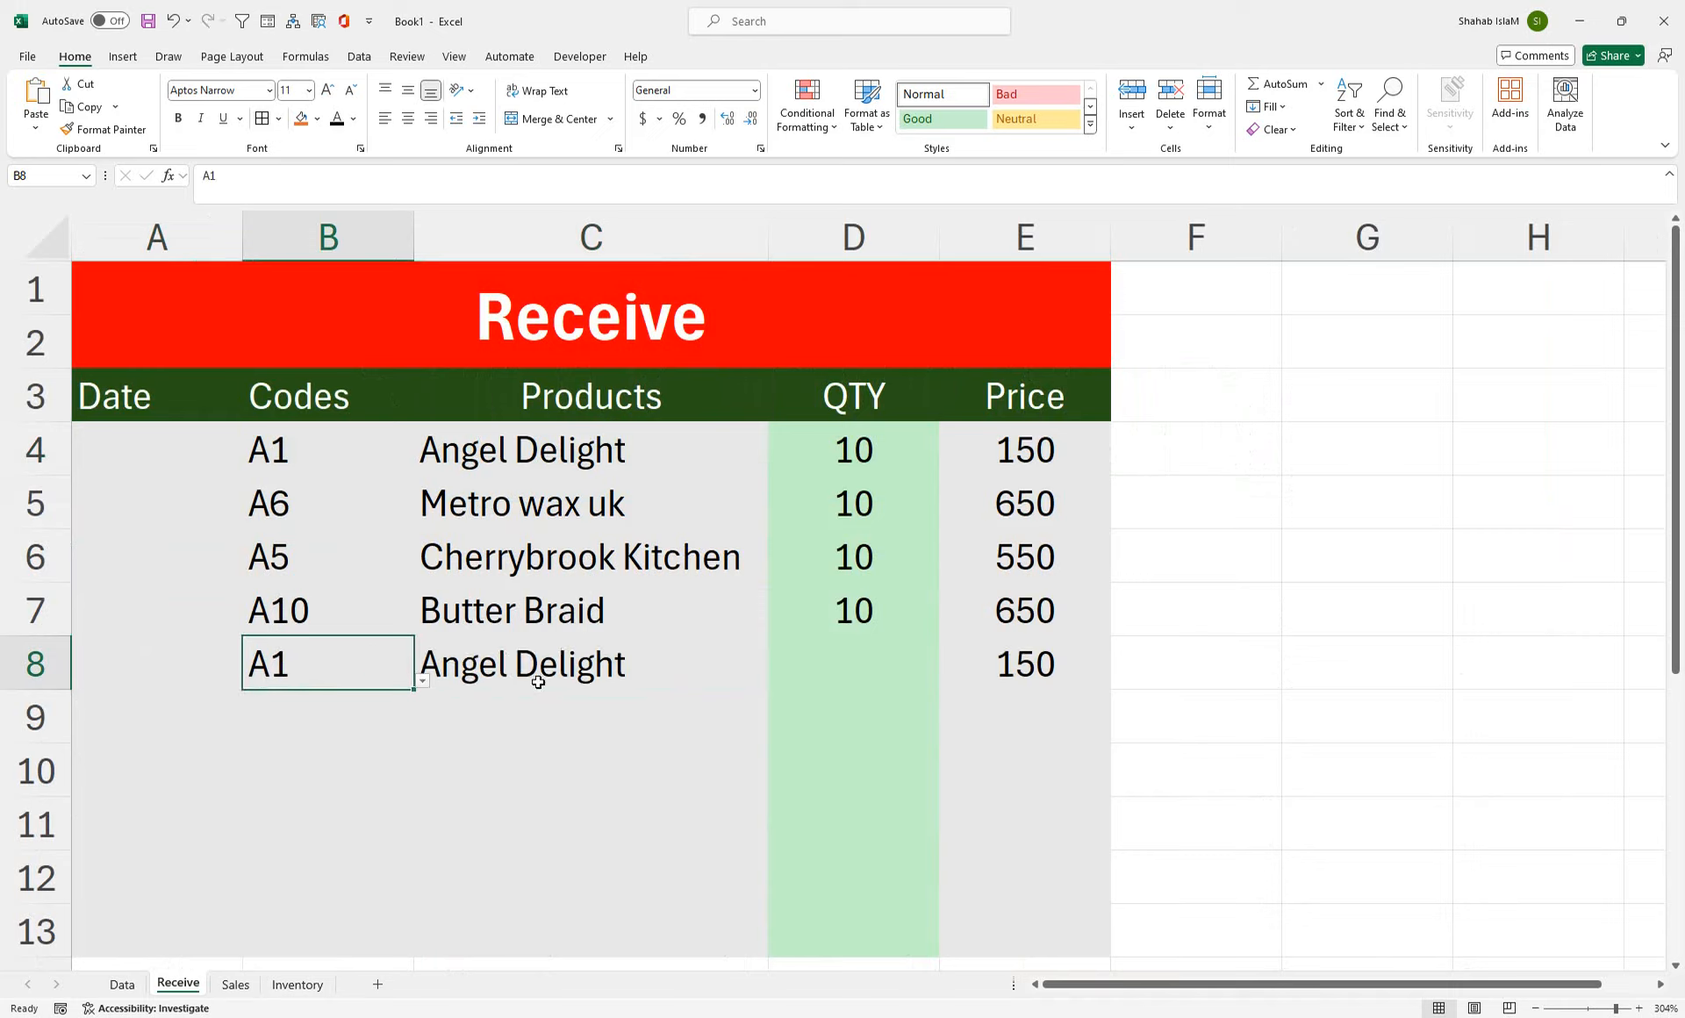
pyautogui.click(876, 675)
pyautogui.write('50')
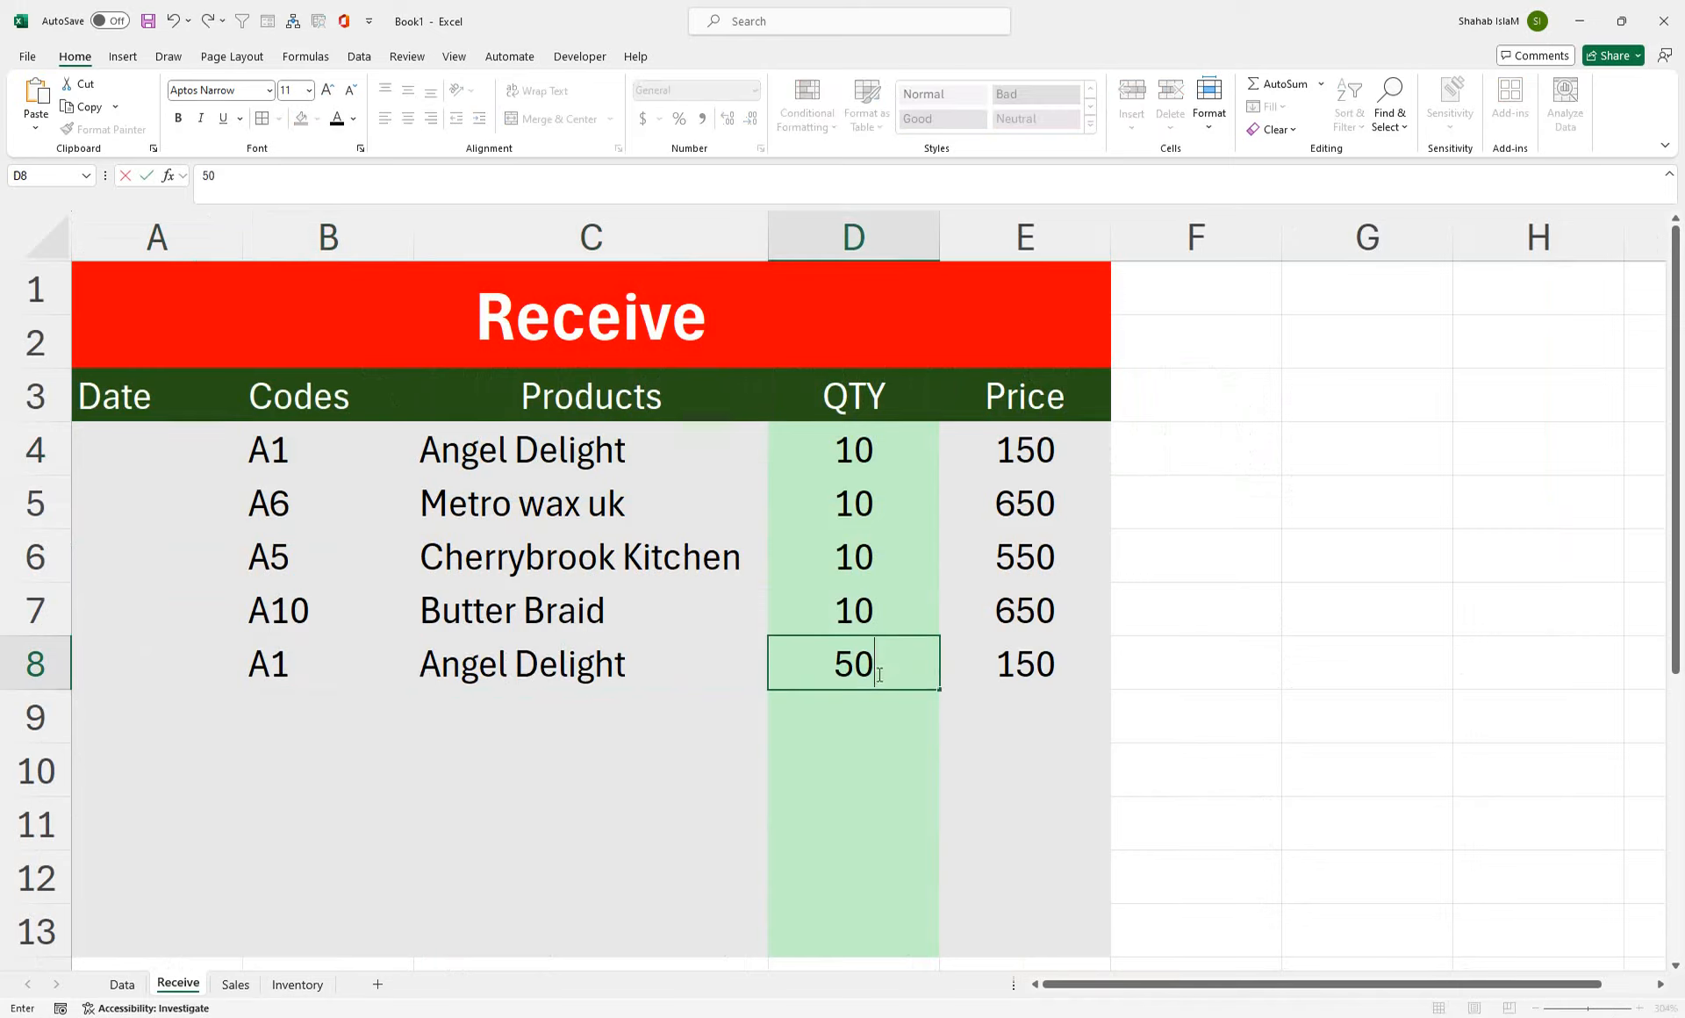
pyautogui.press('Return')
# - On the Inventory sheet, check the received, sales, stock and total values of product A1
pyautogui.click(297, 984)
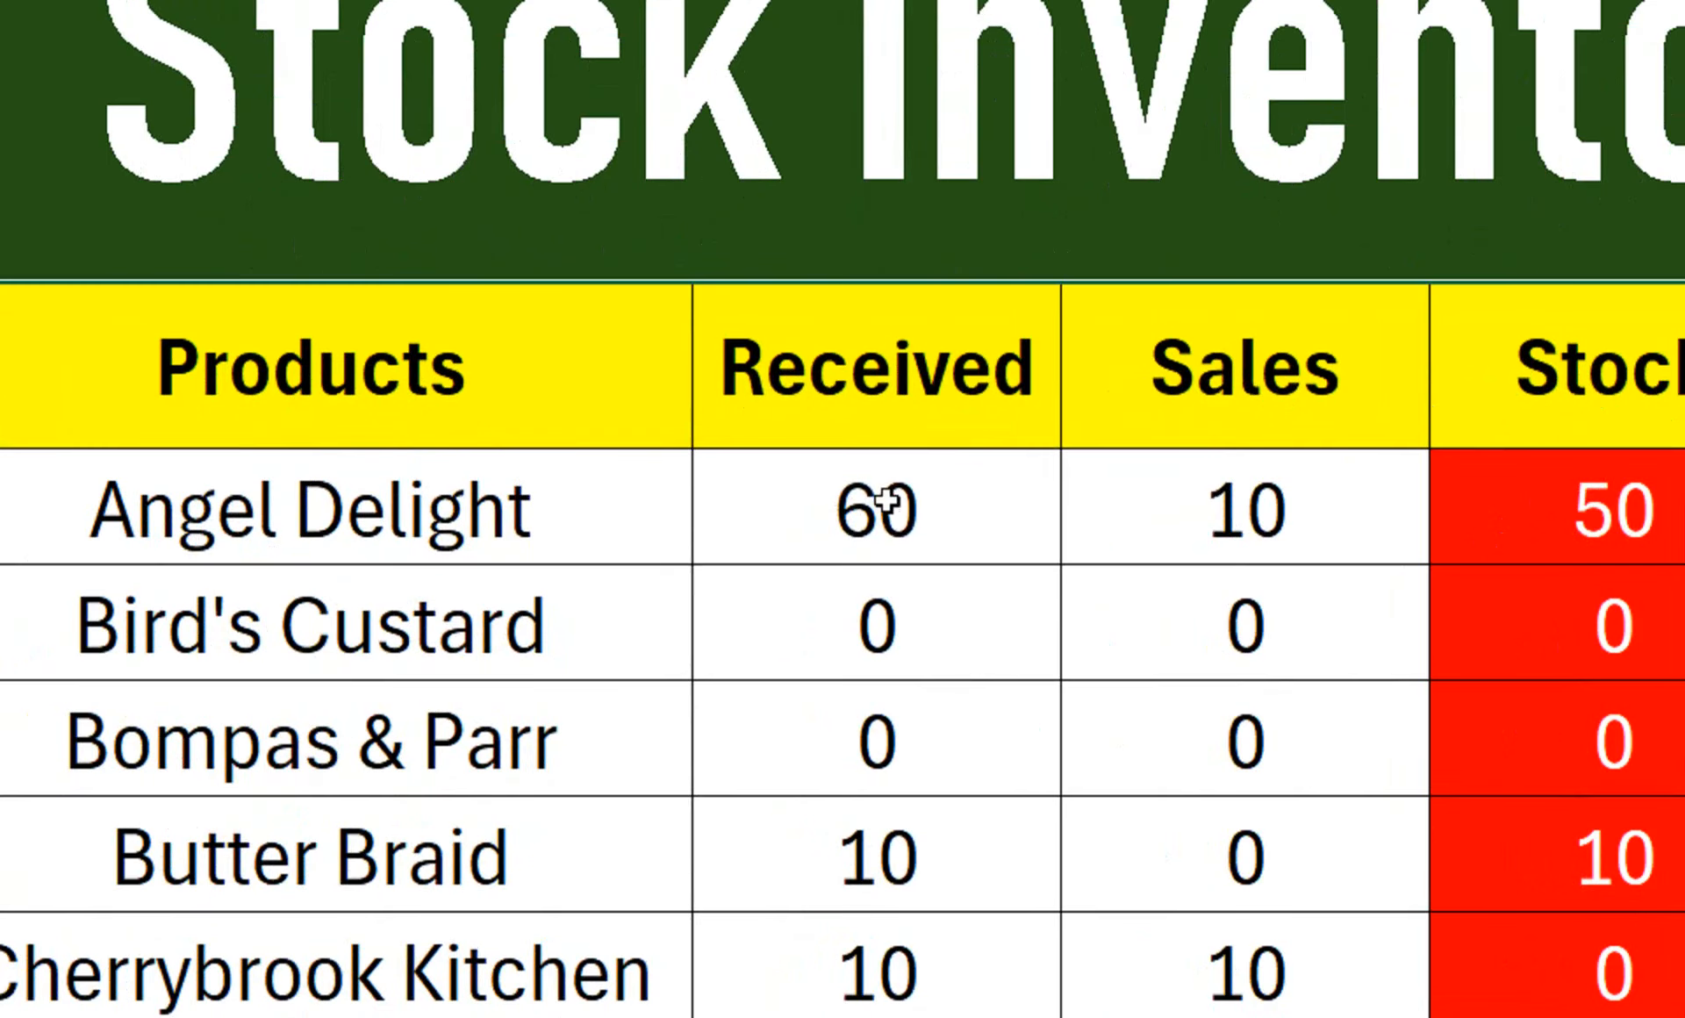
pyautogui.click(728, 611)
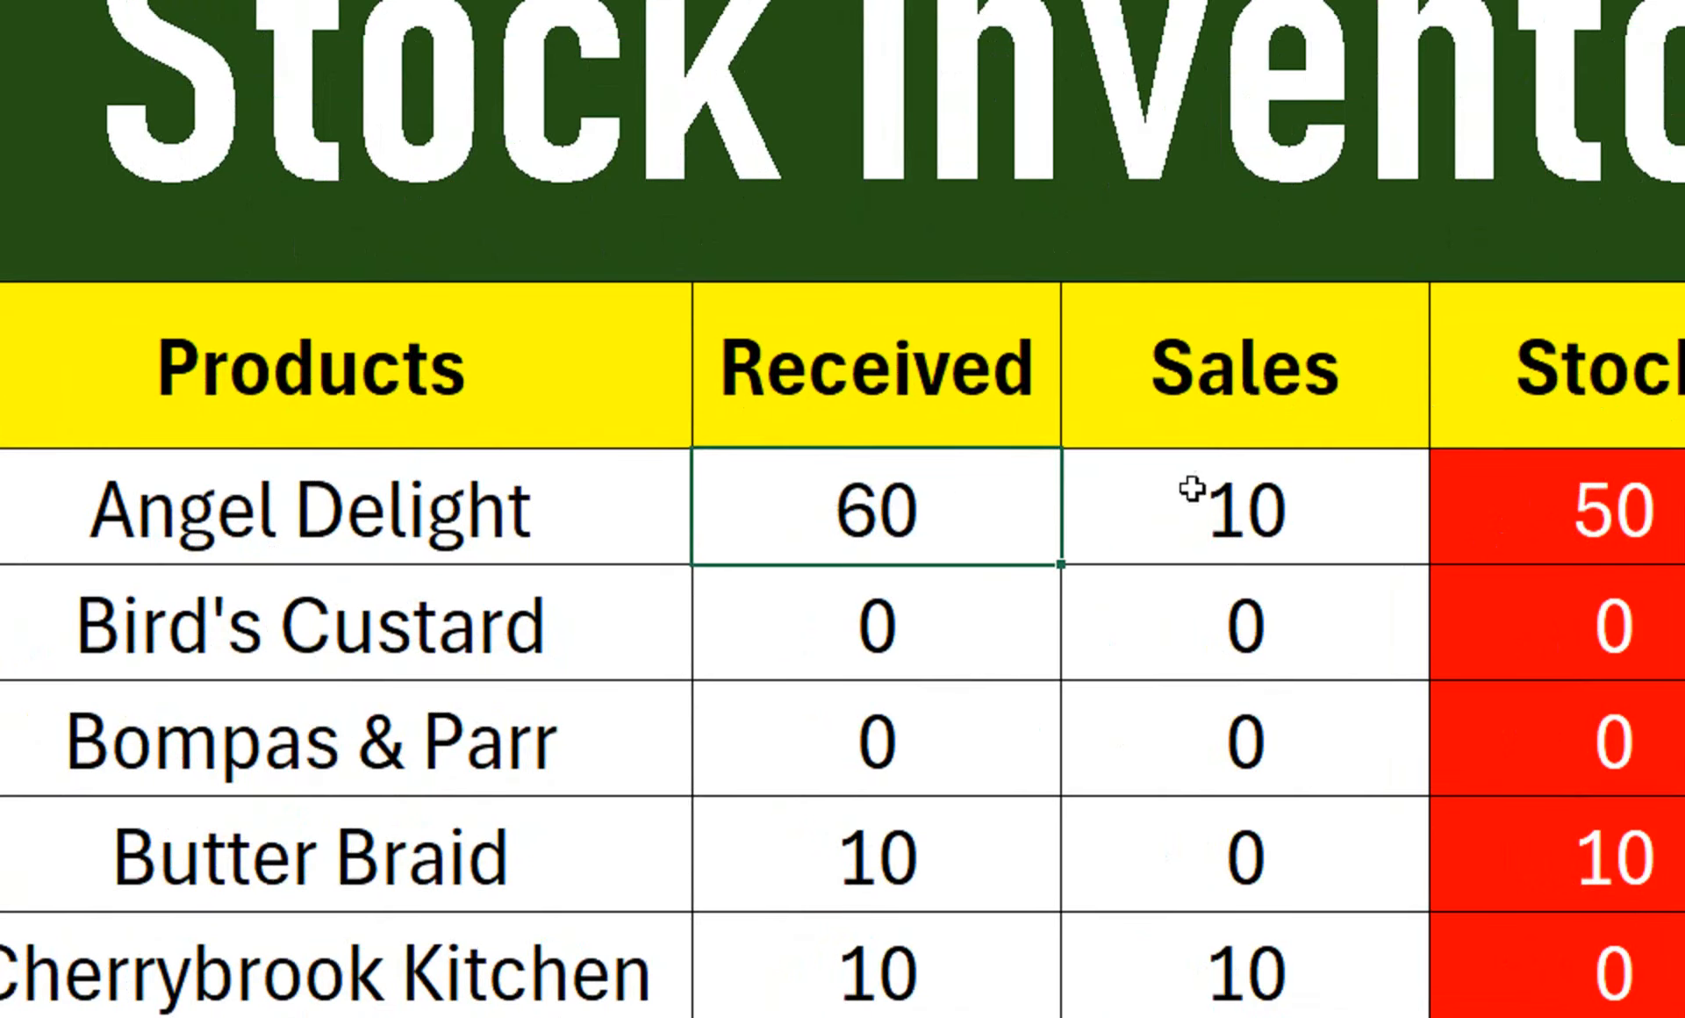
pyautogui.click(909, 604)
pyautogui.click(1632, 495)
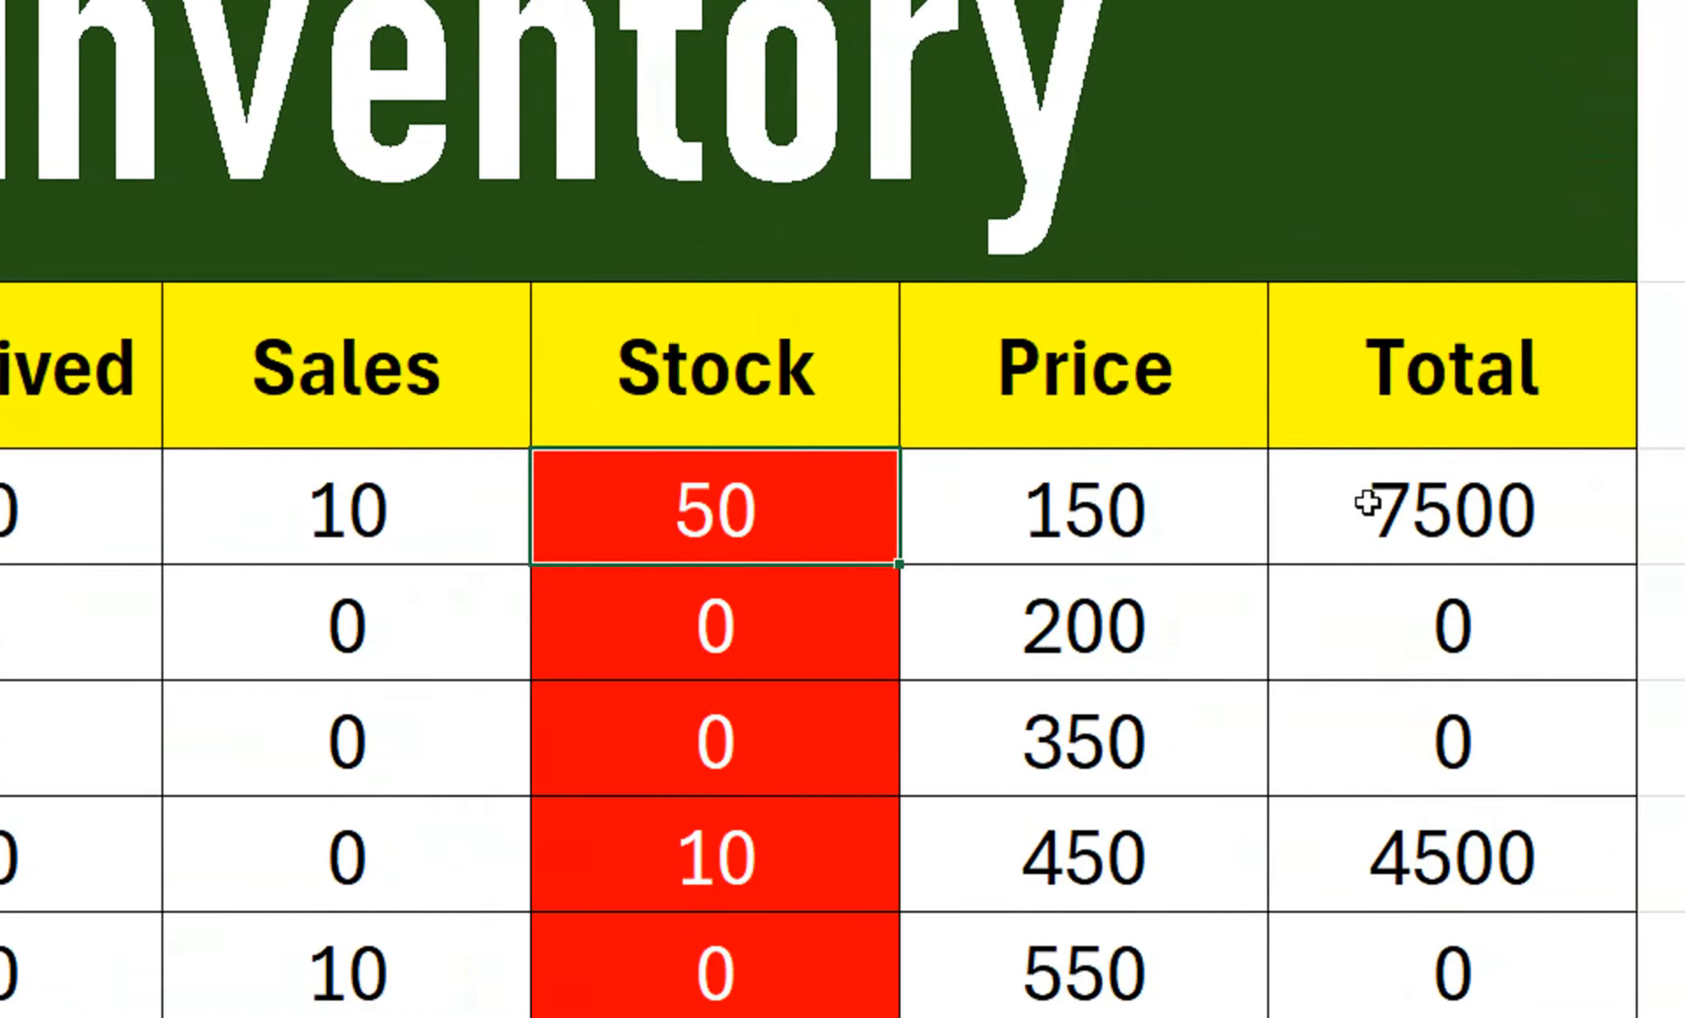
pyautogui.click(1668, 512)
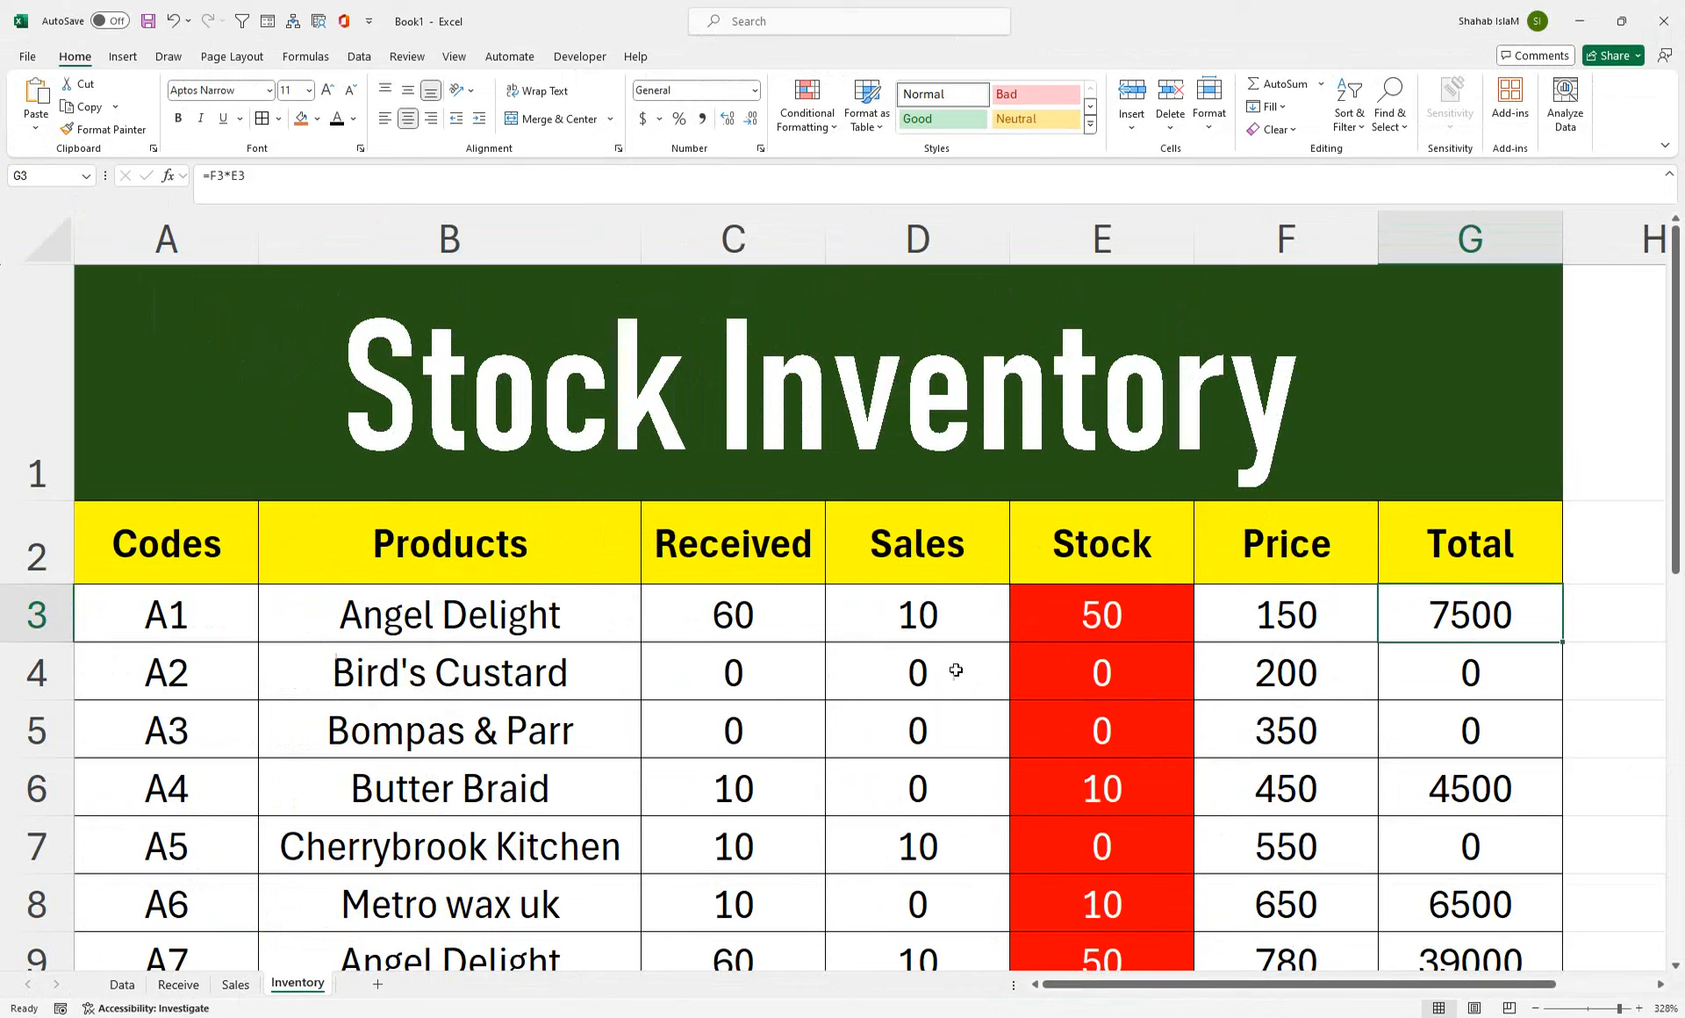
# - Insert a blank row above the Codes header row on the Inventory sheet and reduce its height
pyautogui.click(37, 553)
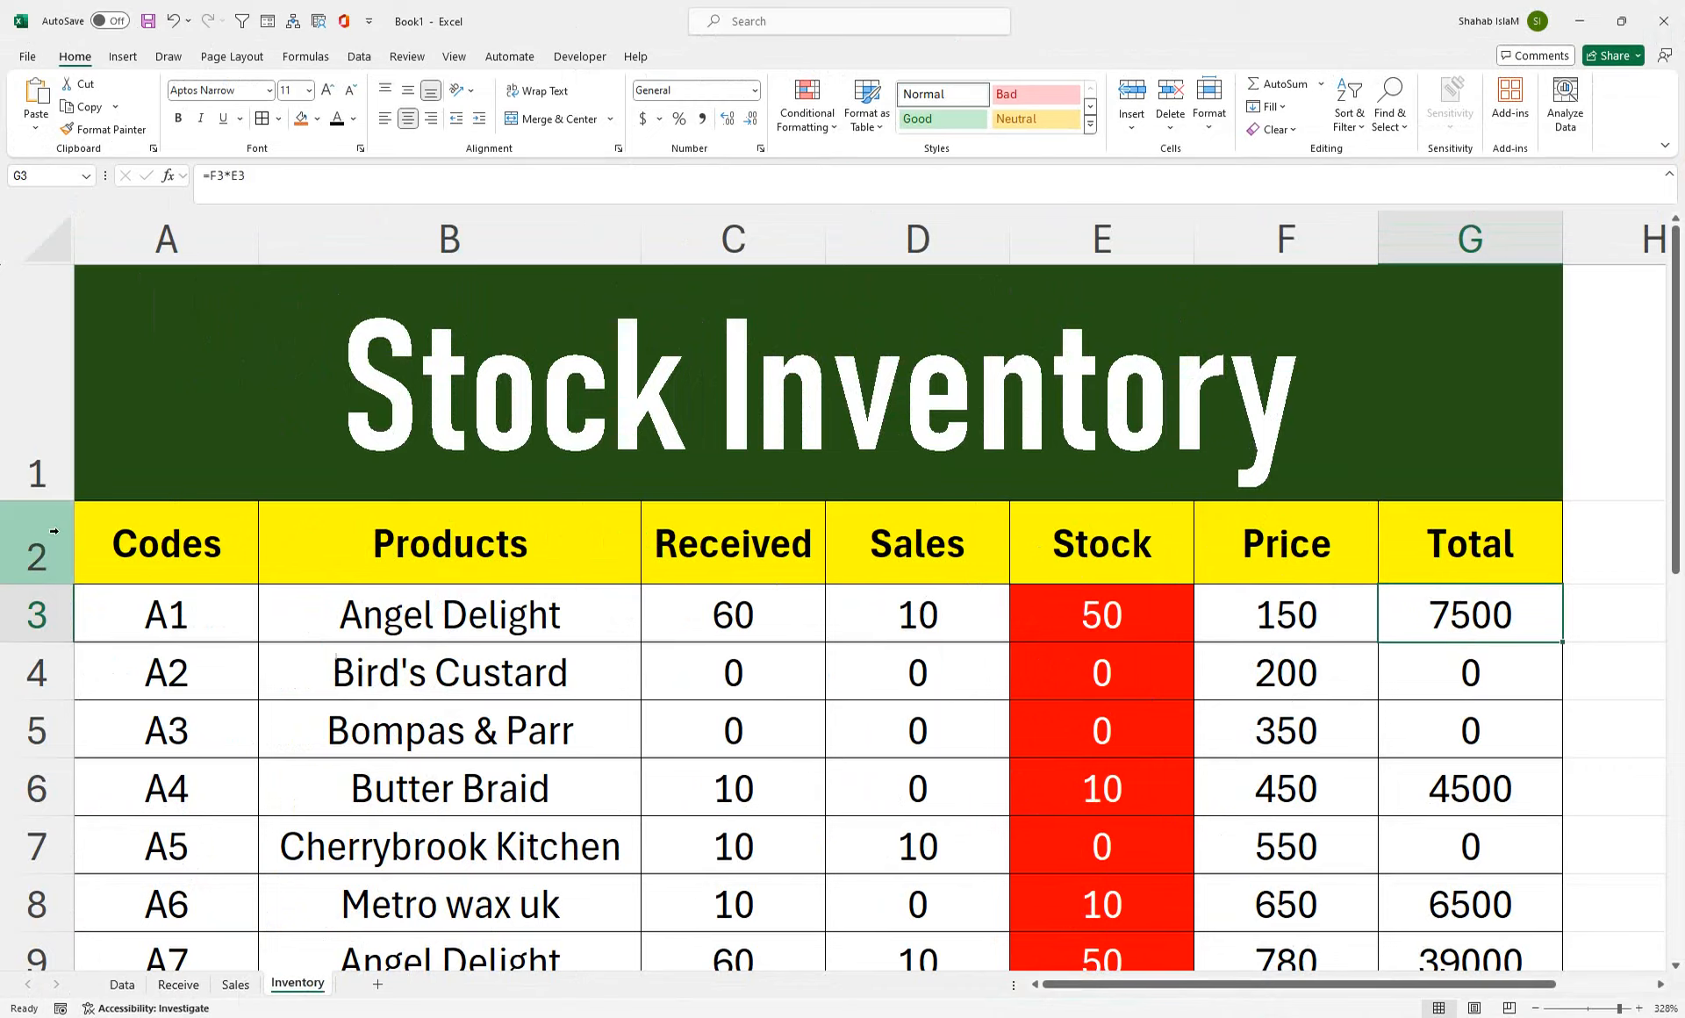
pyautogui.rightClick(42, 550)
pyautogui.click(89, 719)
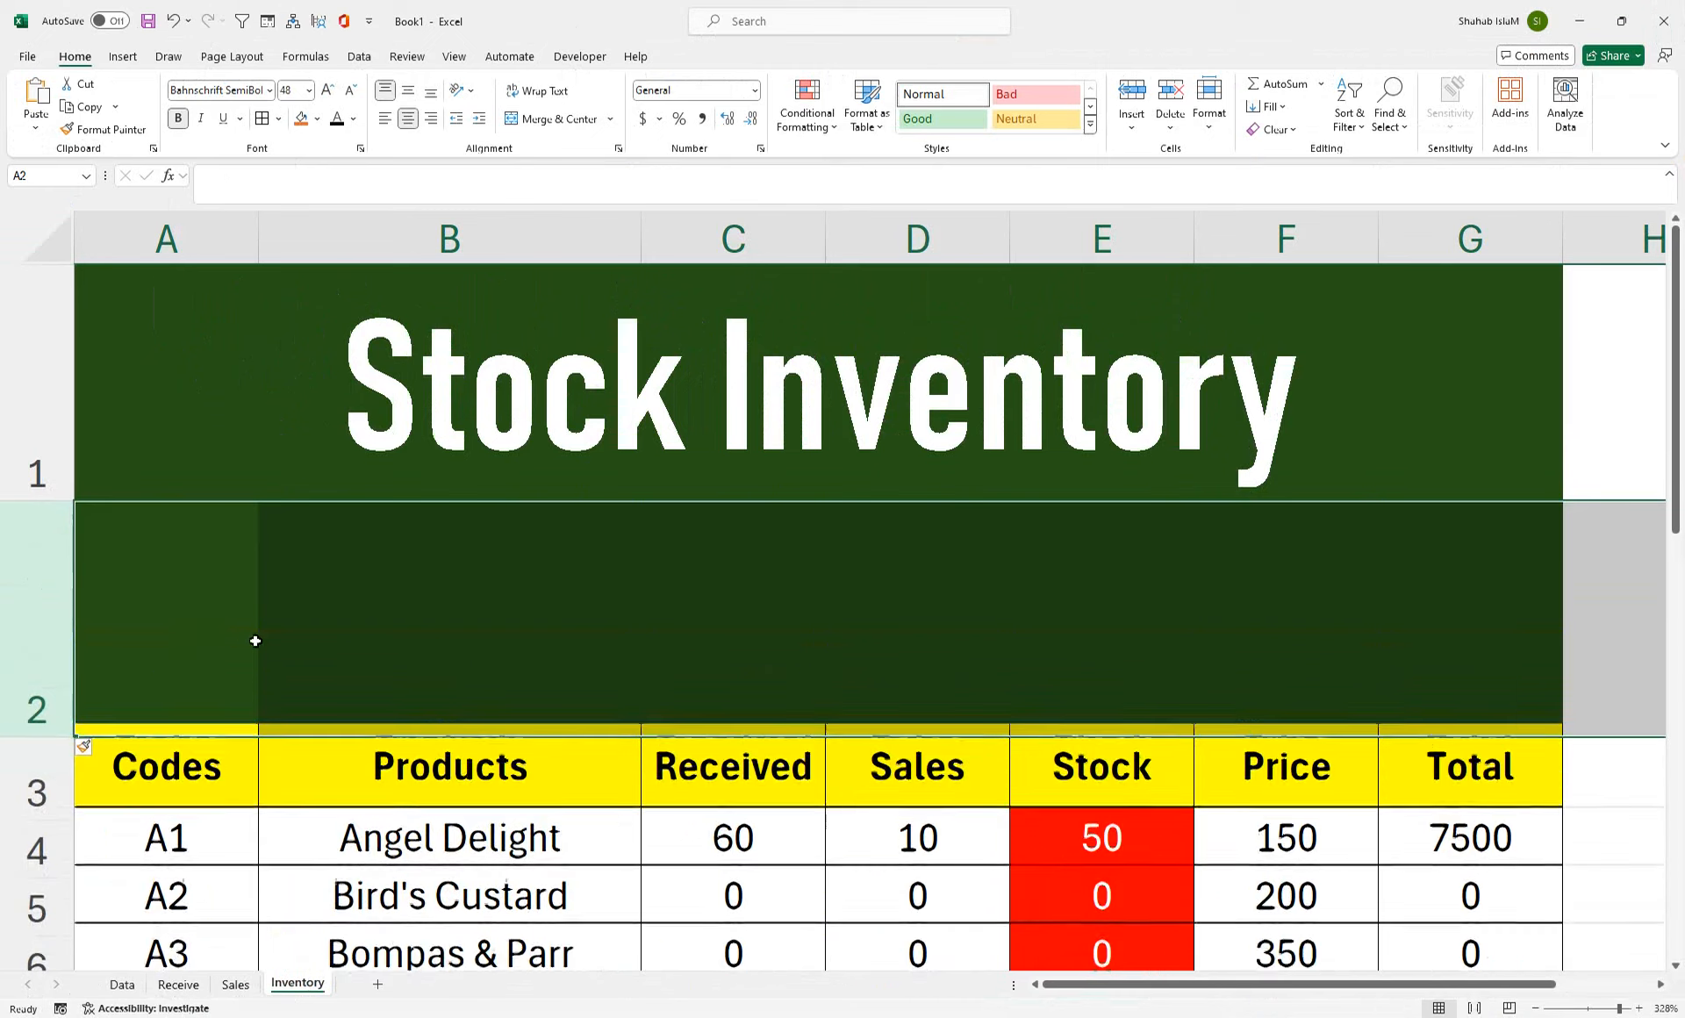
pyautogui.moveTo(62, 735); pyautogui.dragTo(98, 589)
pyautogui.click(395, 632)
# - Fill cells A2:G2 with the recently used pink color
pyautogui.click(173, 534)
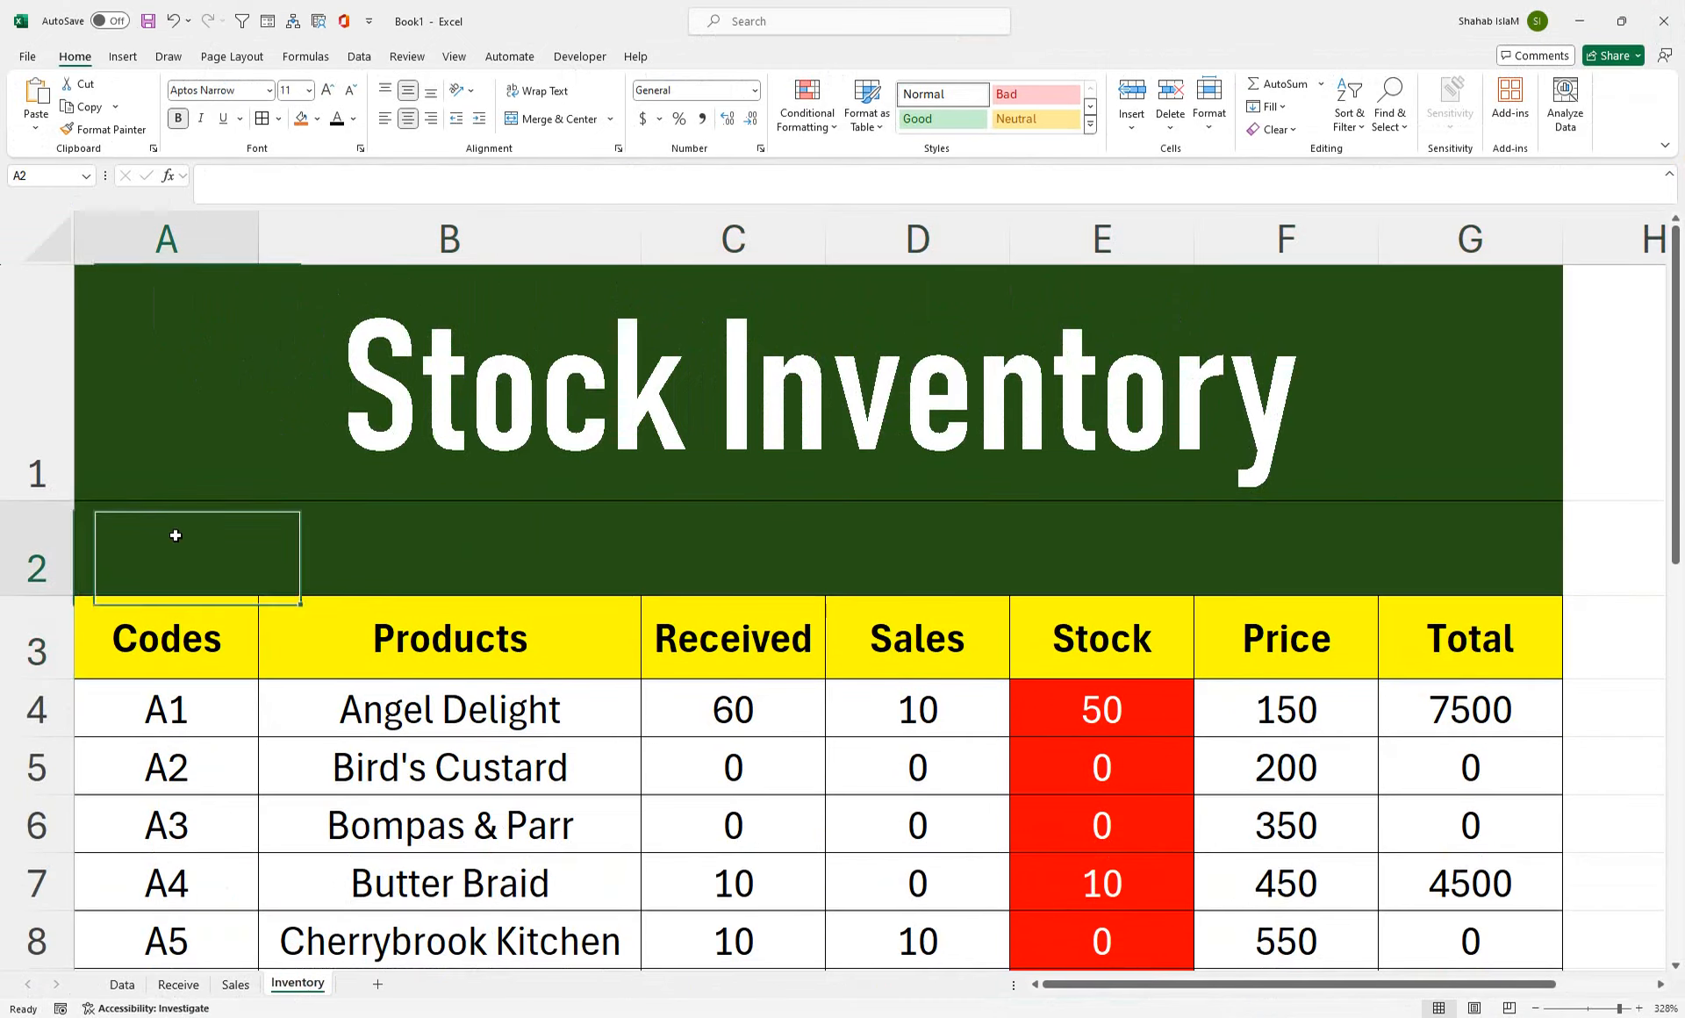
pyautogui.moveTo(173, 534); pyautogui.dragTo(1406, 544)
pyautogui.click(305, 125)
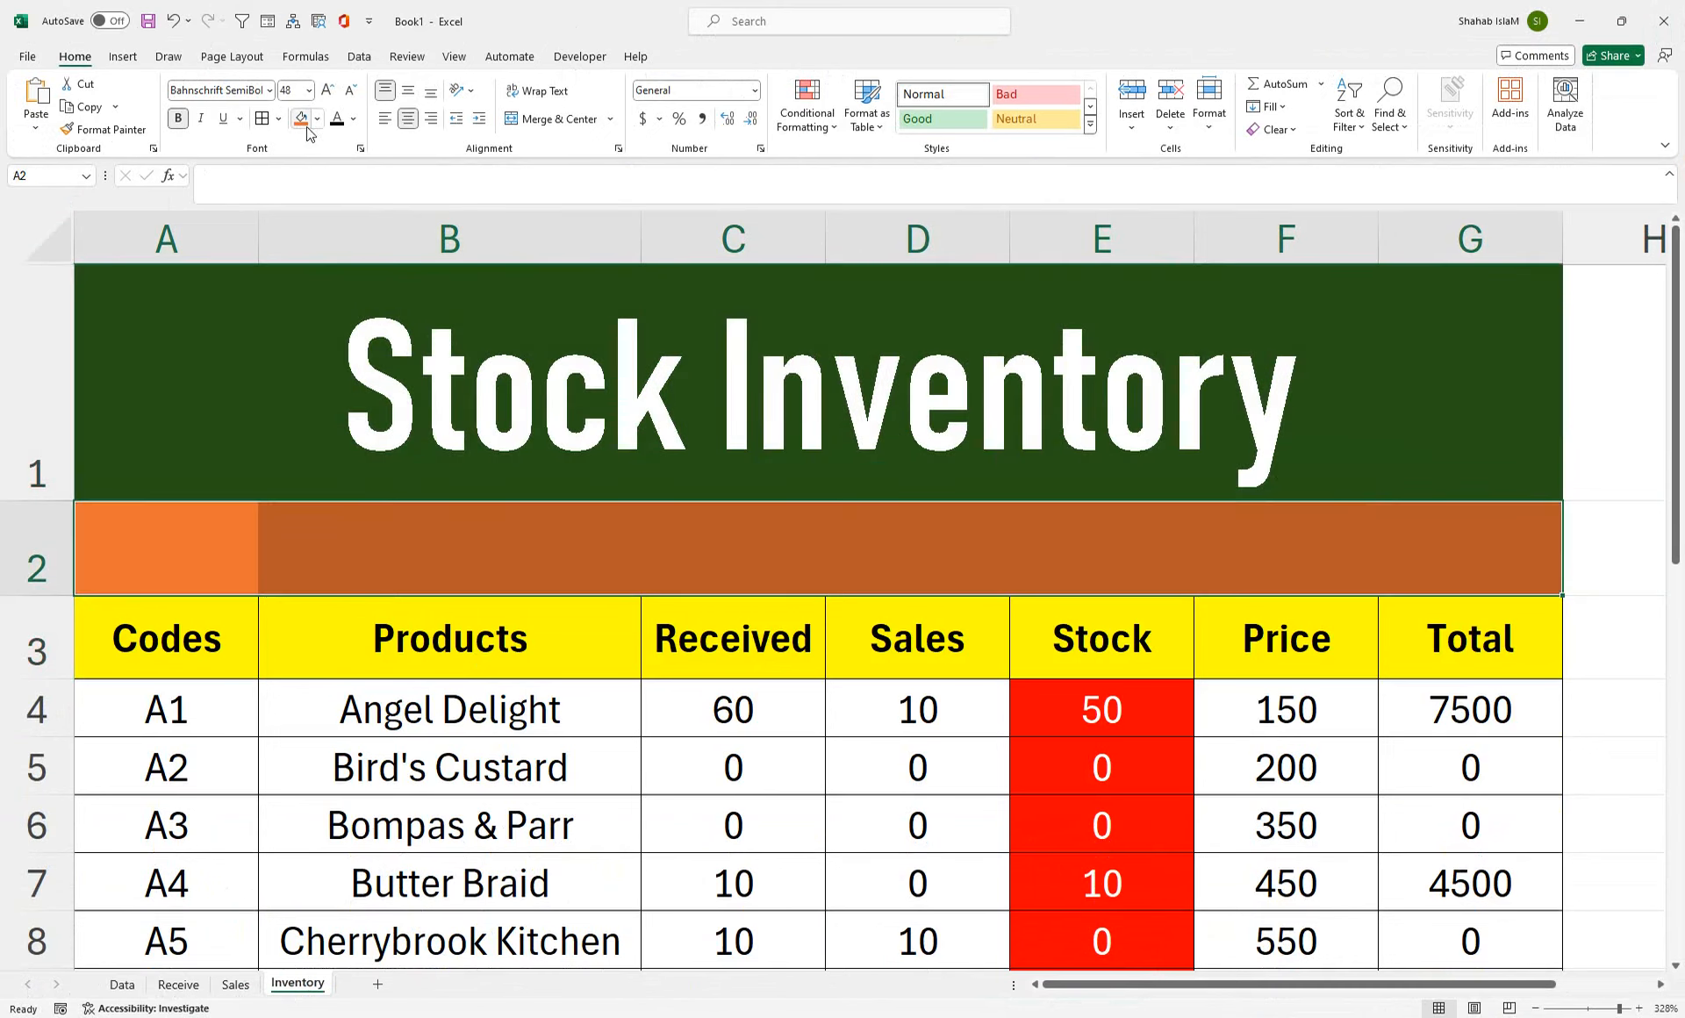
pyautogui.click(317, 121)
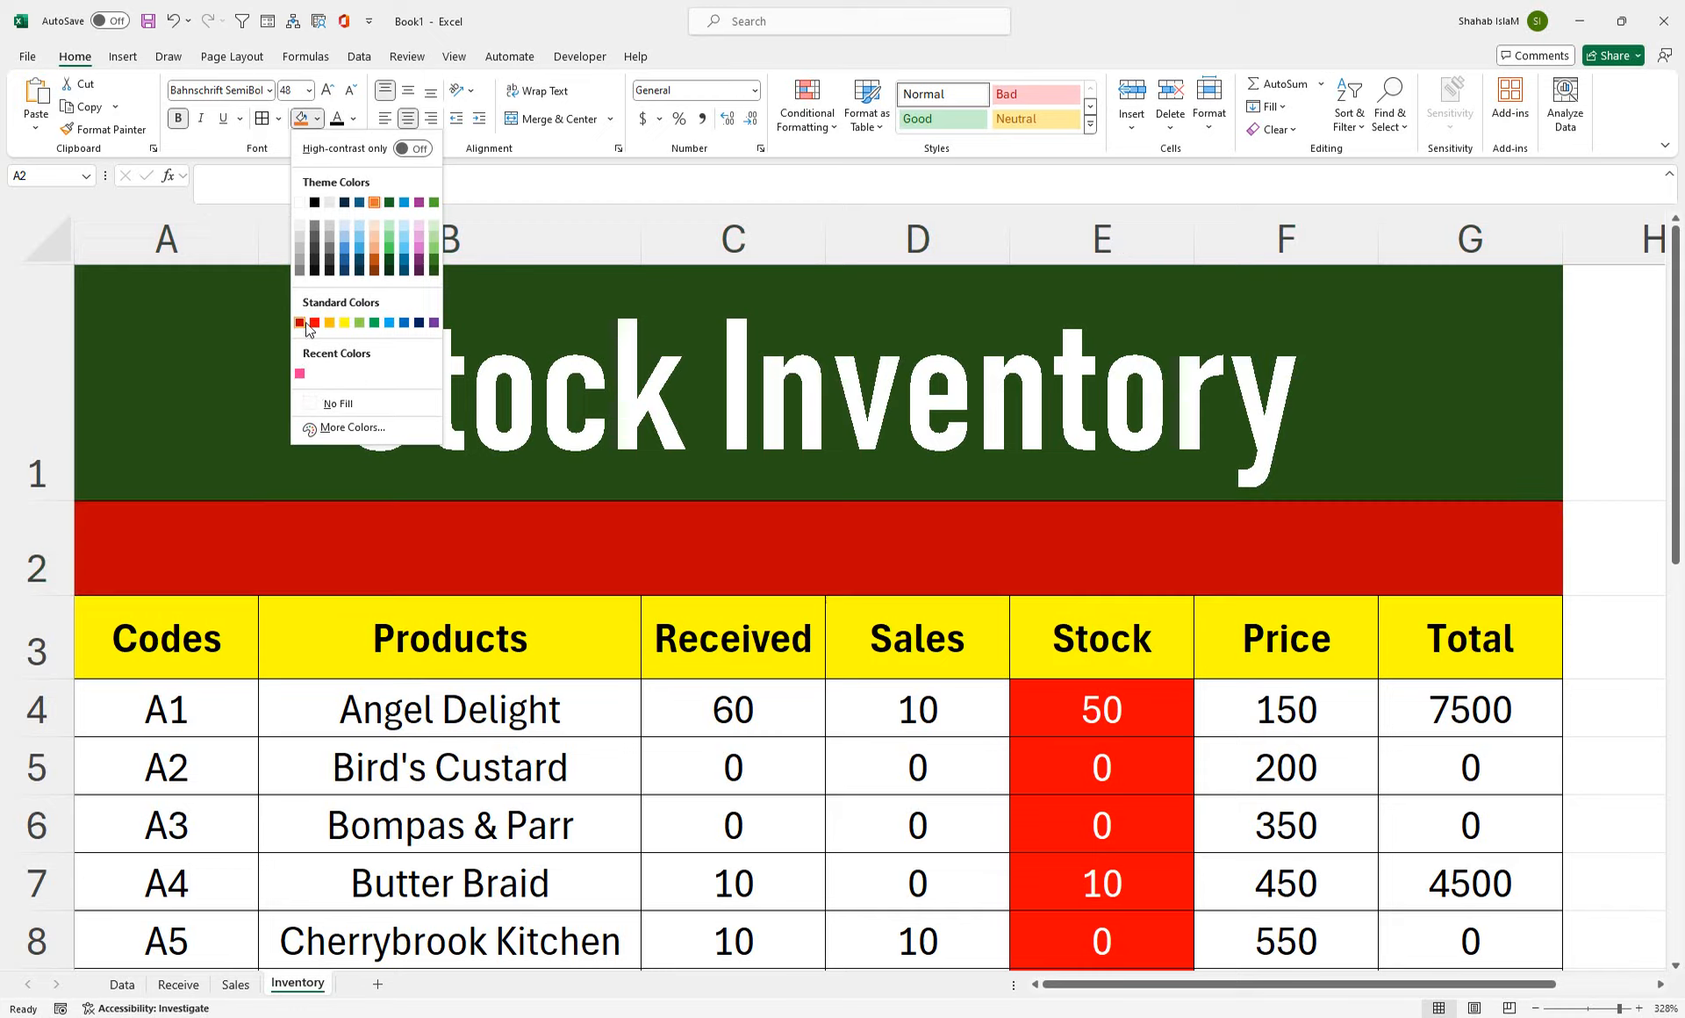
pyautogui.click(301, 374)
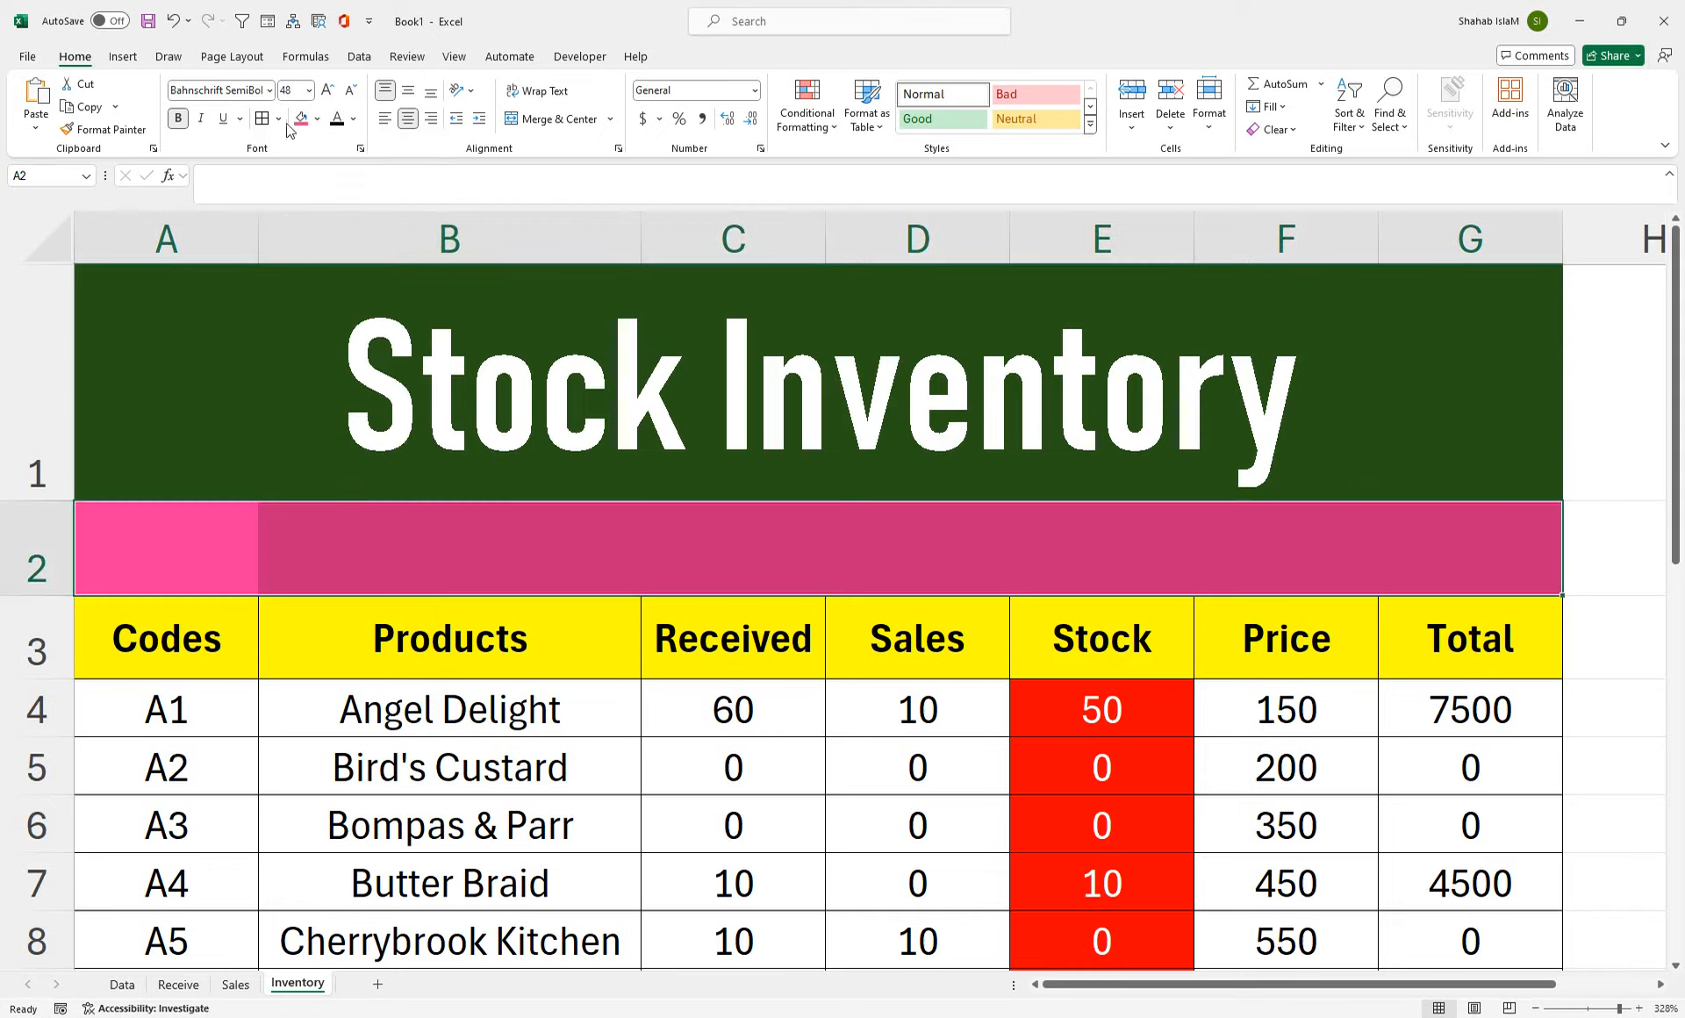
# - Draw a rounded rectangle about 0.27" high and 0.78" wide in the pink row and apply the light blue shape style
pyautogui.click(123, 57)
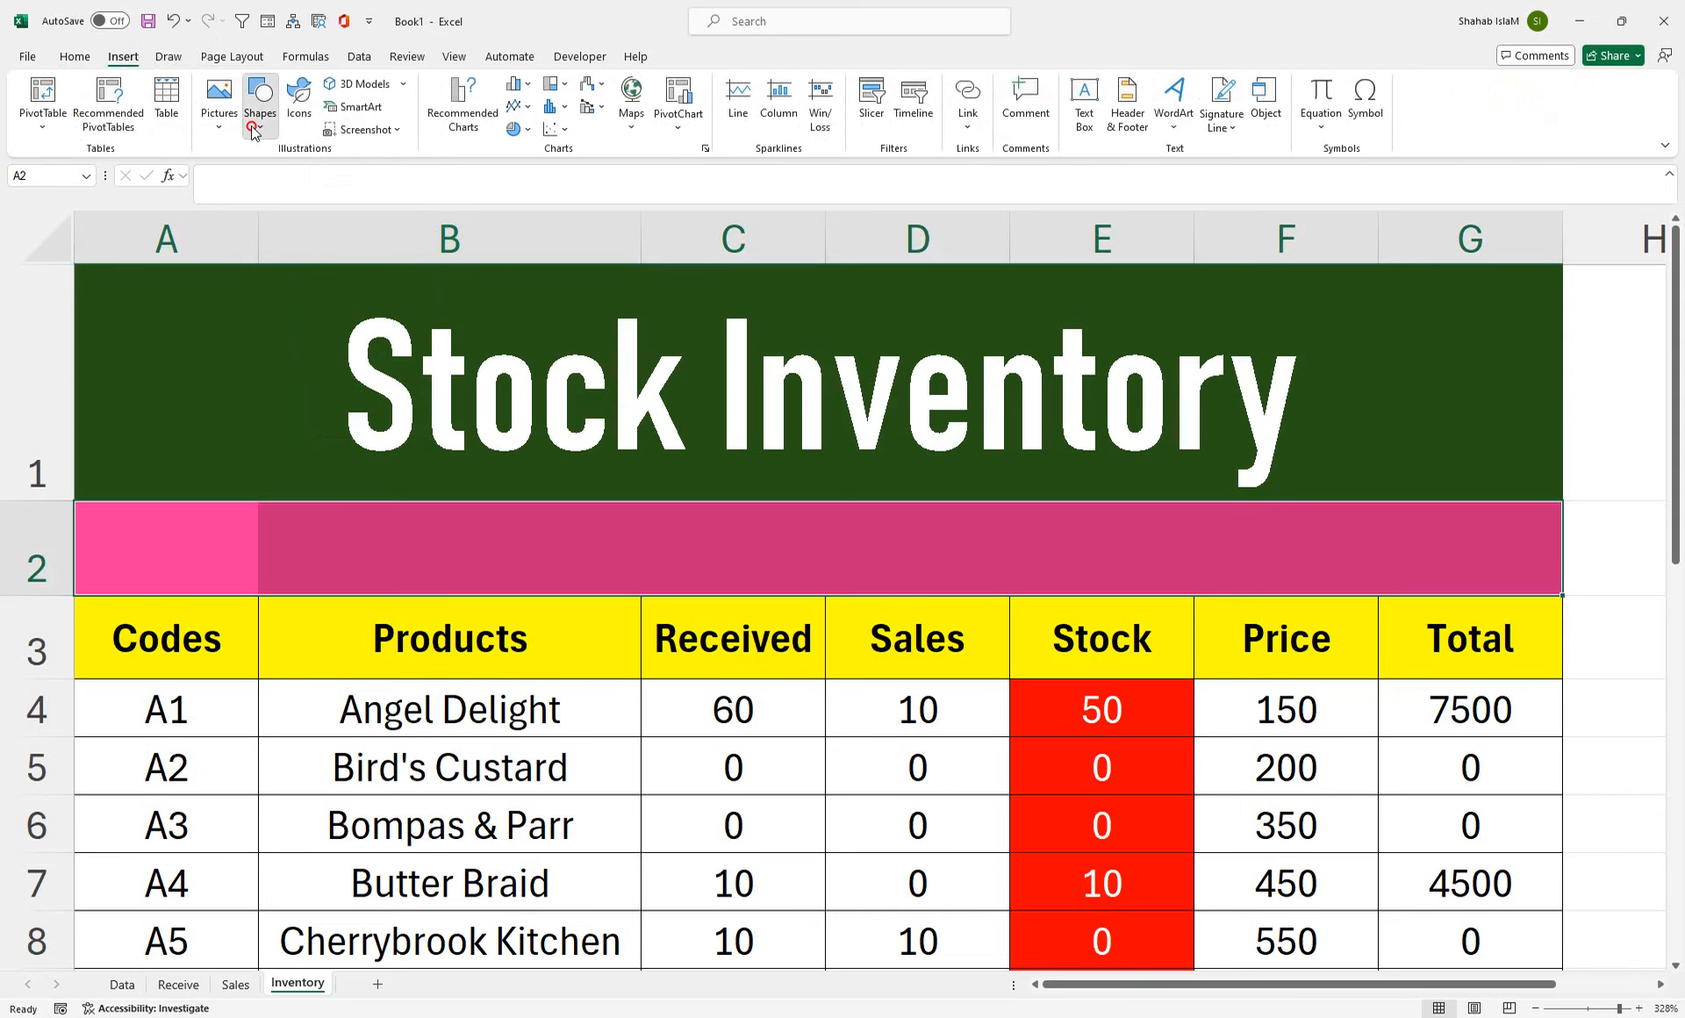
pyautogui.click(259, 95)
pyautogui.click(332, 183)
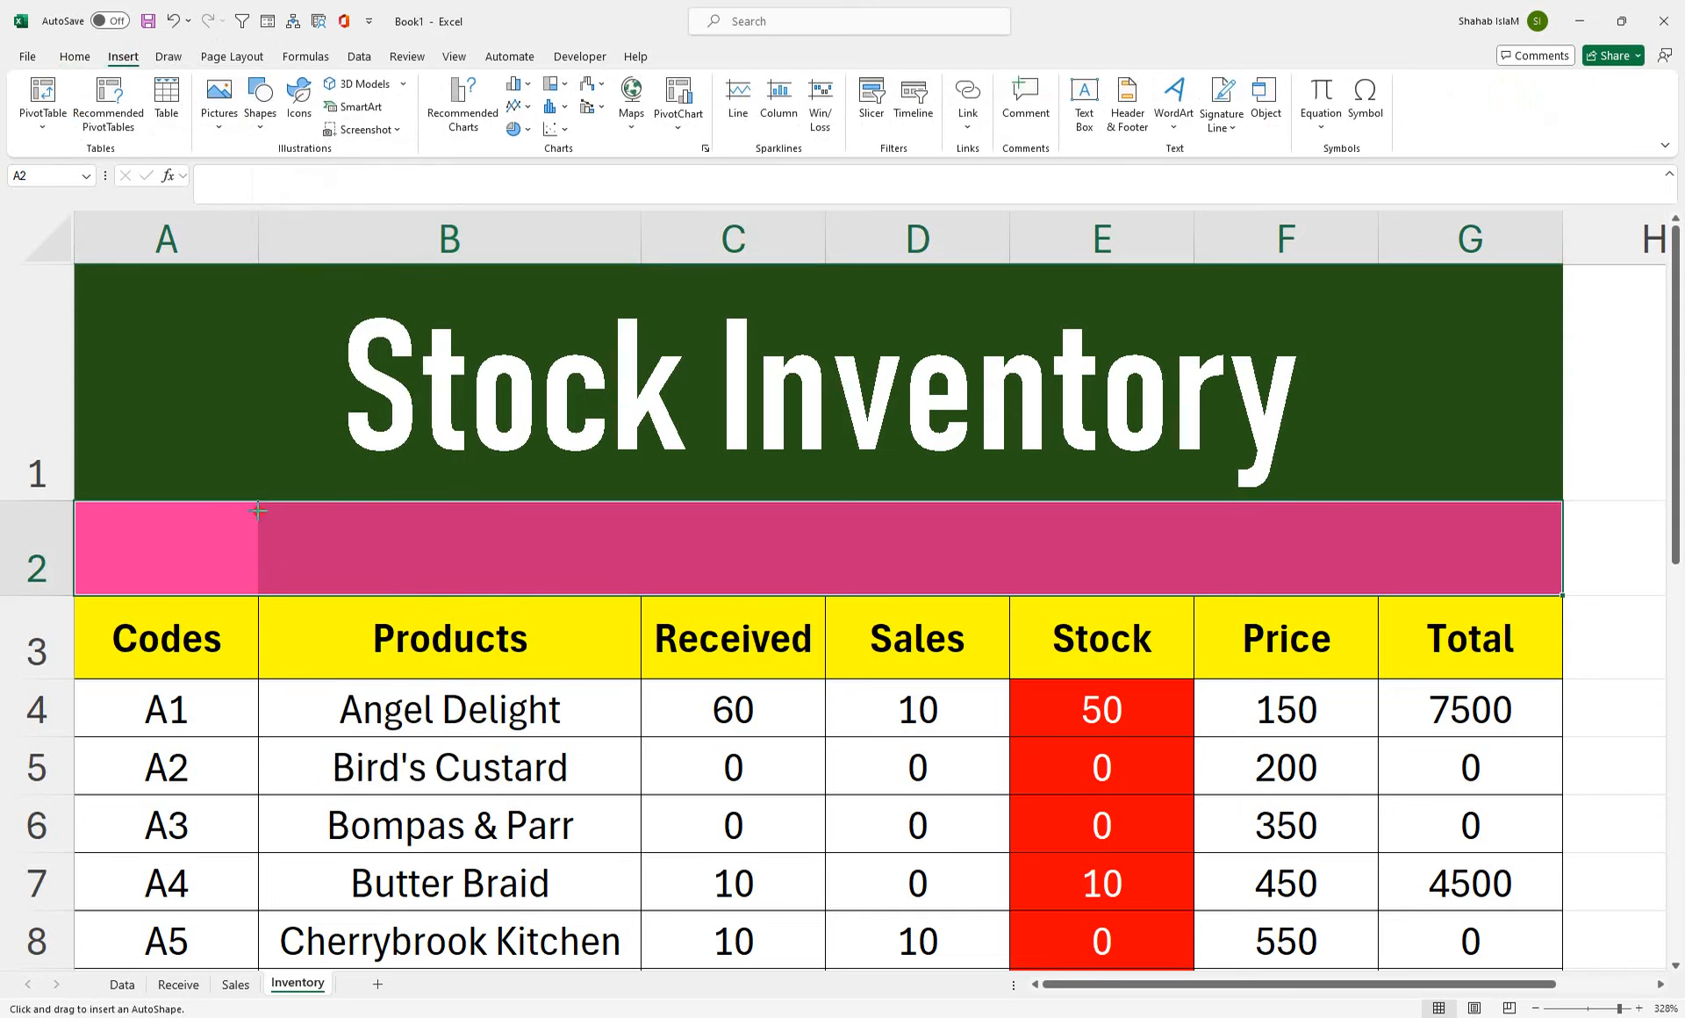
pyautogui.moveTo(259, 511); pyautogui.dragTo(475, 585)
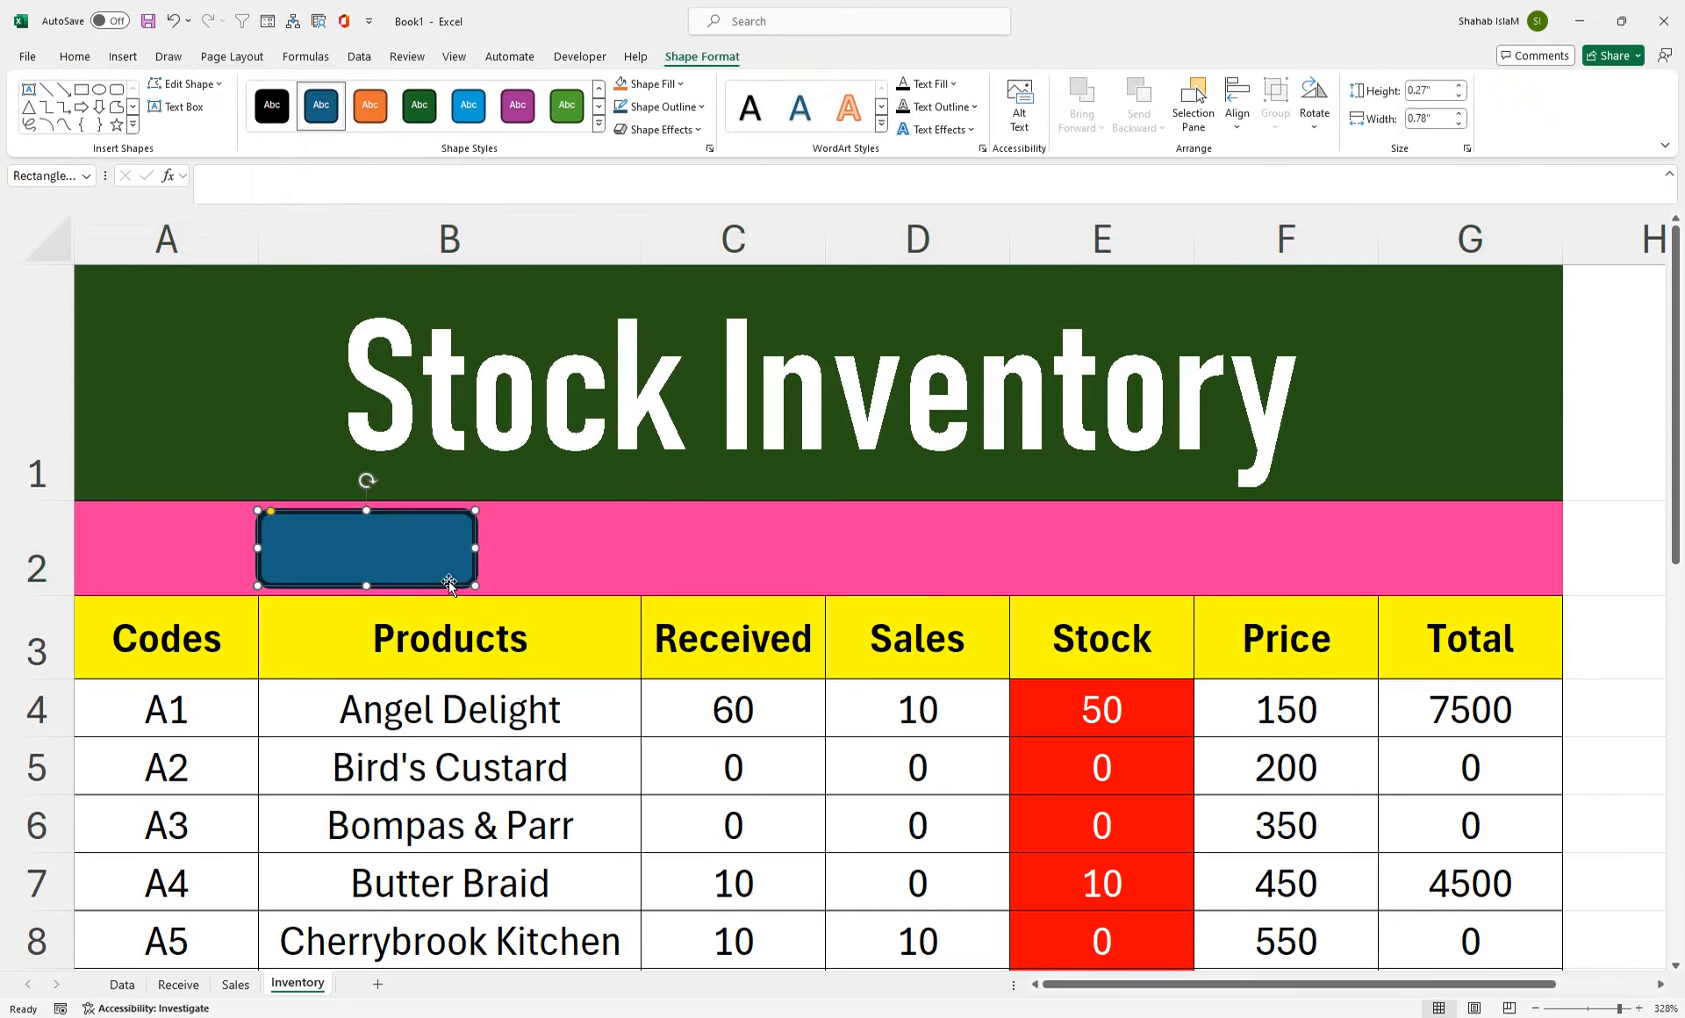
pyautogui.click(479, 112)
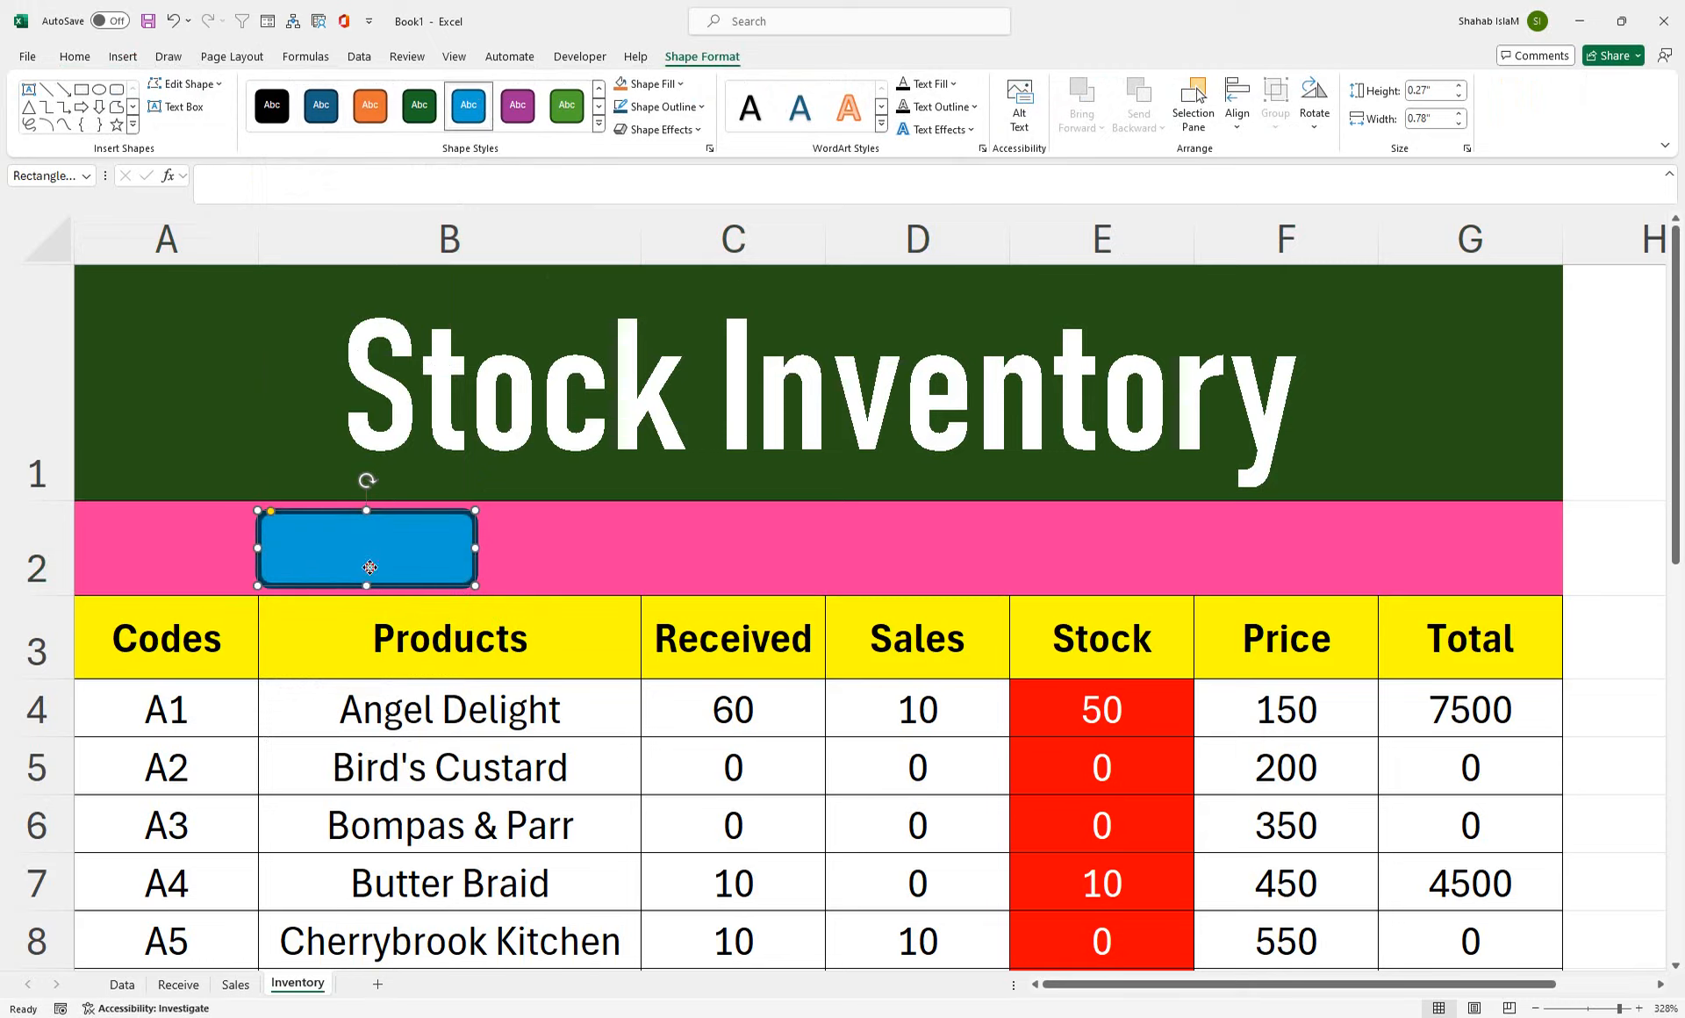
# - Duplicate the blue rounded rectangle twice along row 2, then select all three shapes and distribute them horizontally and vertically
pyautogui.moveTo(370, 567); pyautogui.dragTo(1042, 540)
pyautogui.keyDown('ctrl'); pyautogui.click(734, 552); pyautogui.keyUp('ctrl')
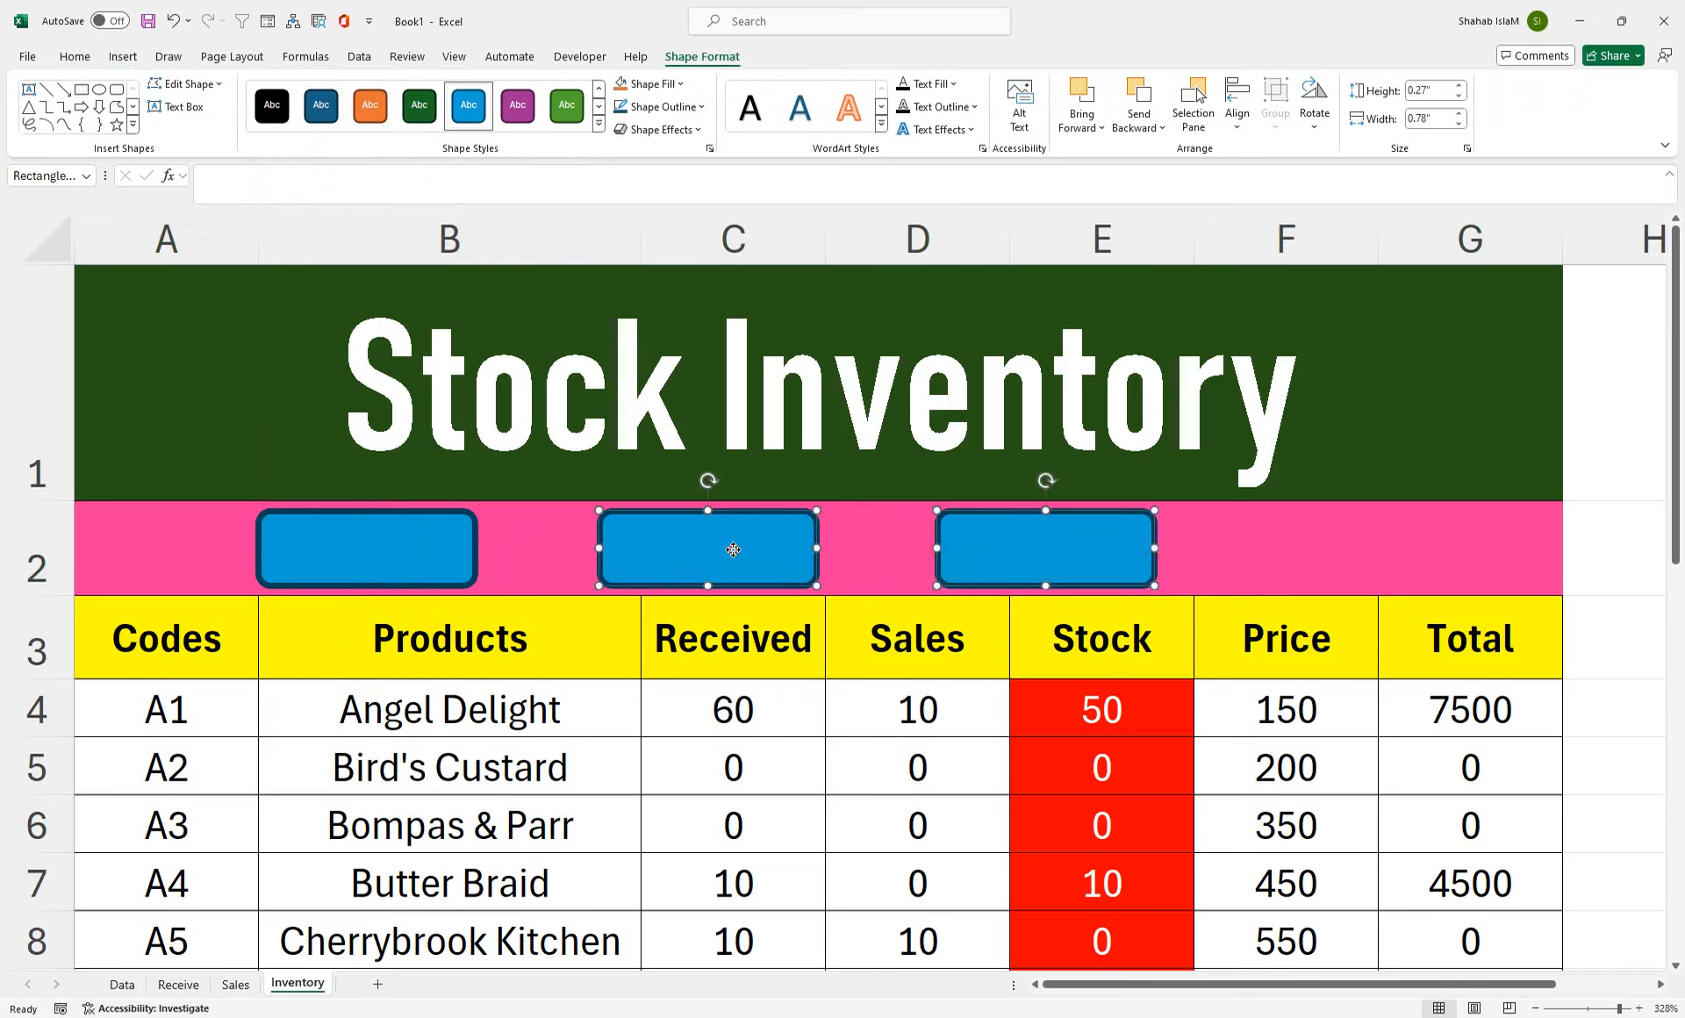
pyautogui.keyDown('ctrl'); pyautogui.click(442, 560); pyautogui.keyUp('ctrl')
pyautogui.click(1309, 131)
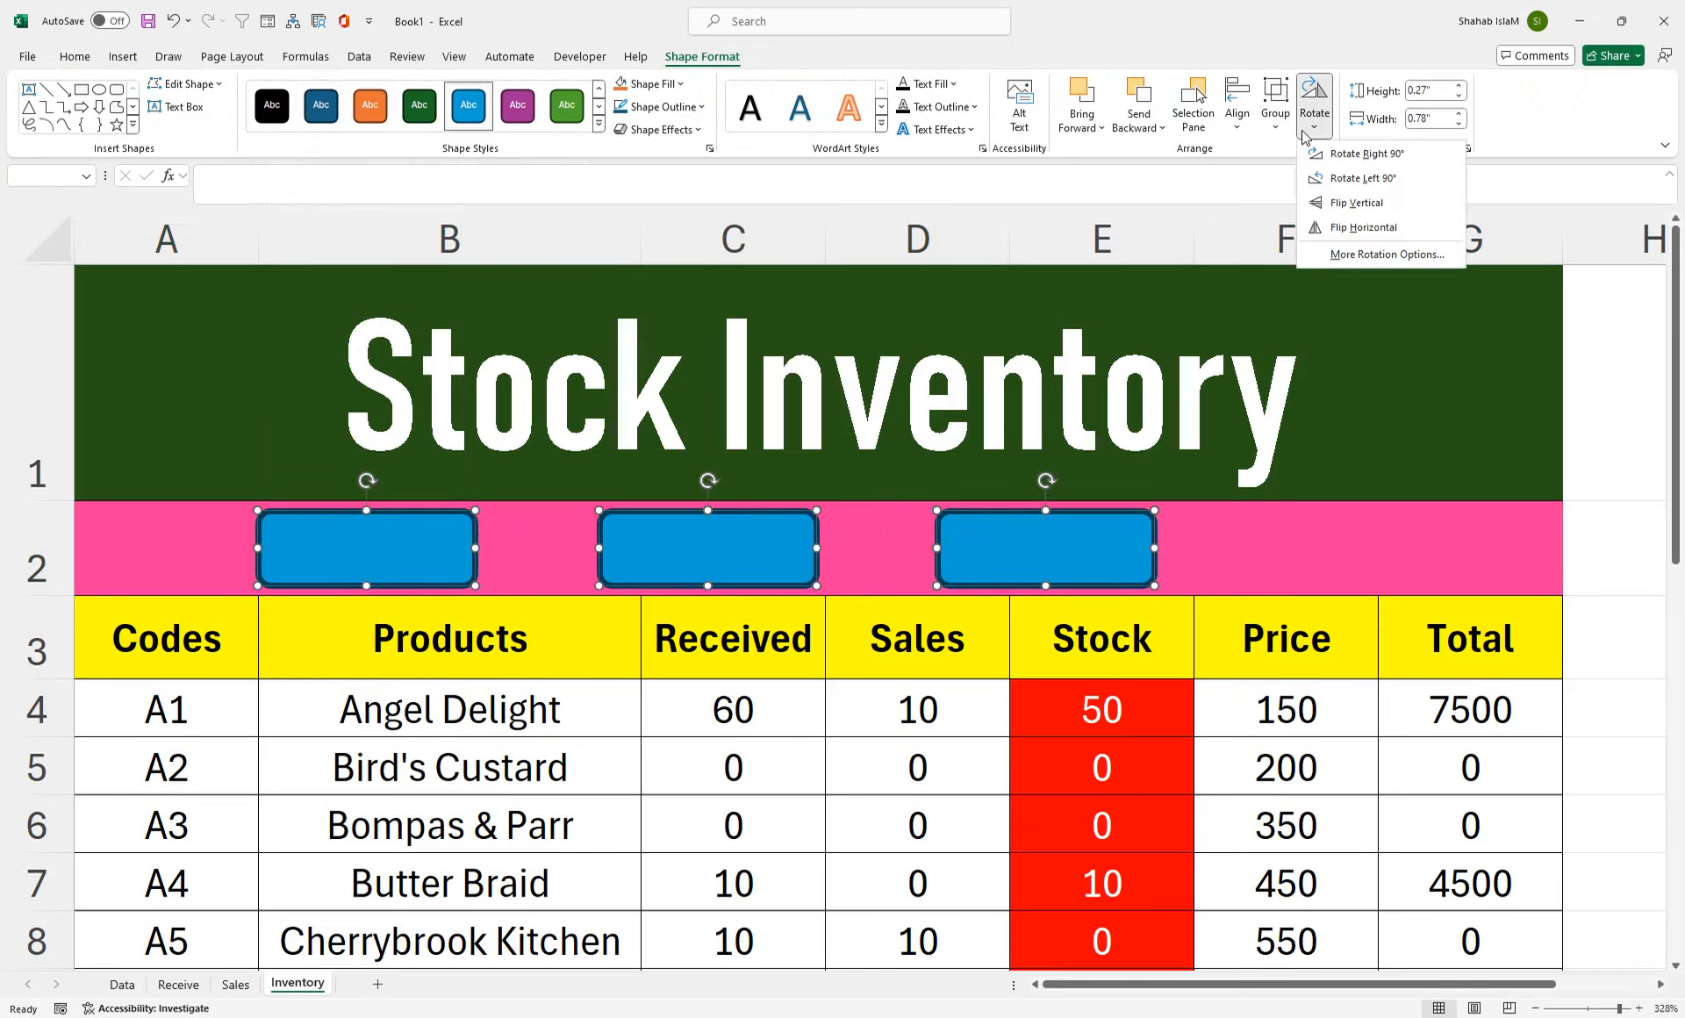
pyautogui.click(1237, 118)
pyautogui.click(1261, 303)
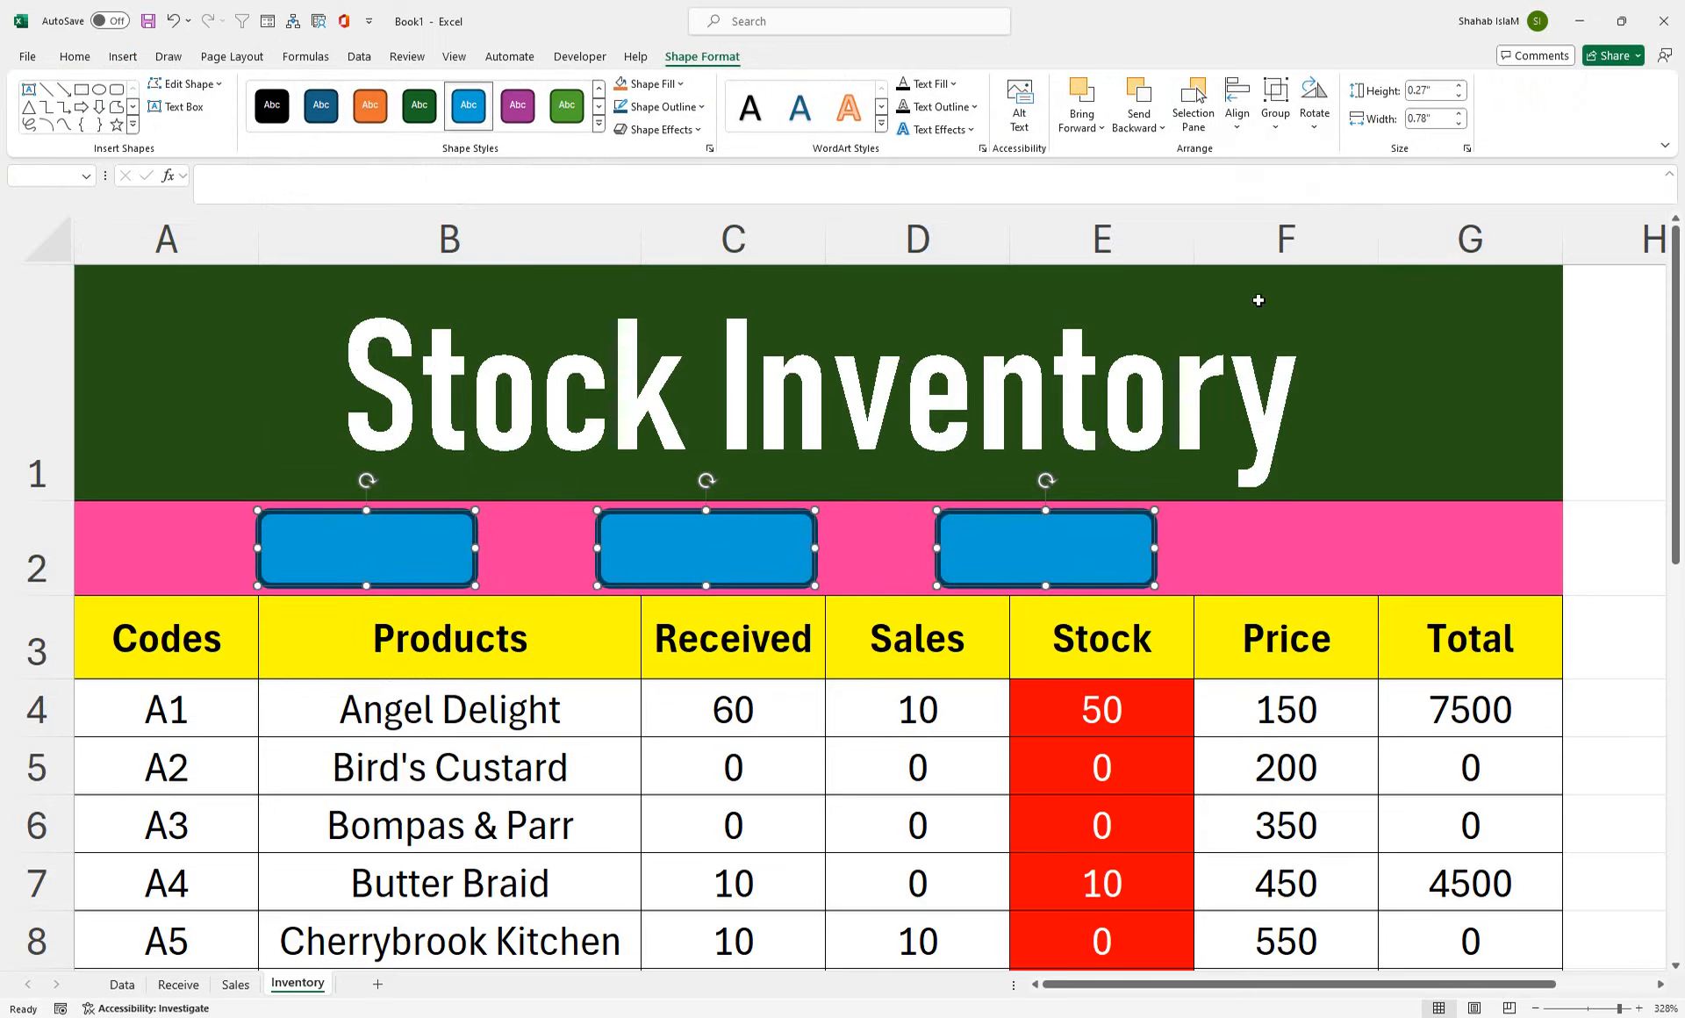
pyautogui.click(1233, 131)
pyautogui.click(1258, 329)
pyautogui.click(1237, 123)
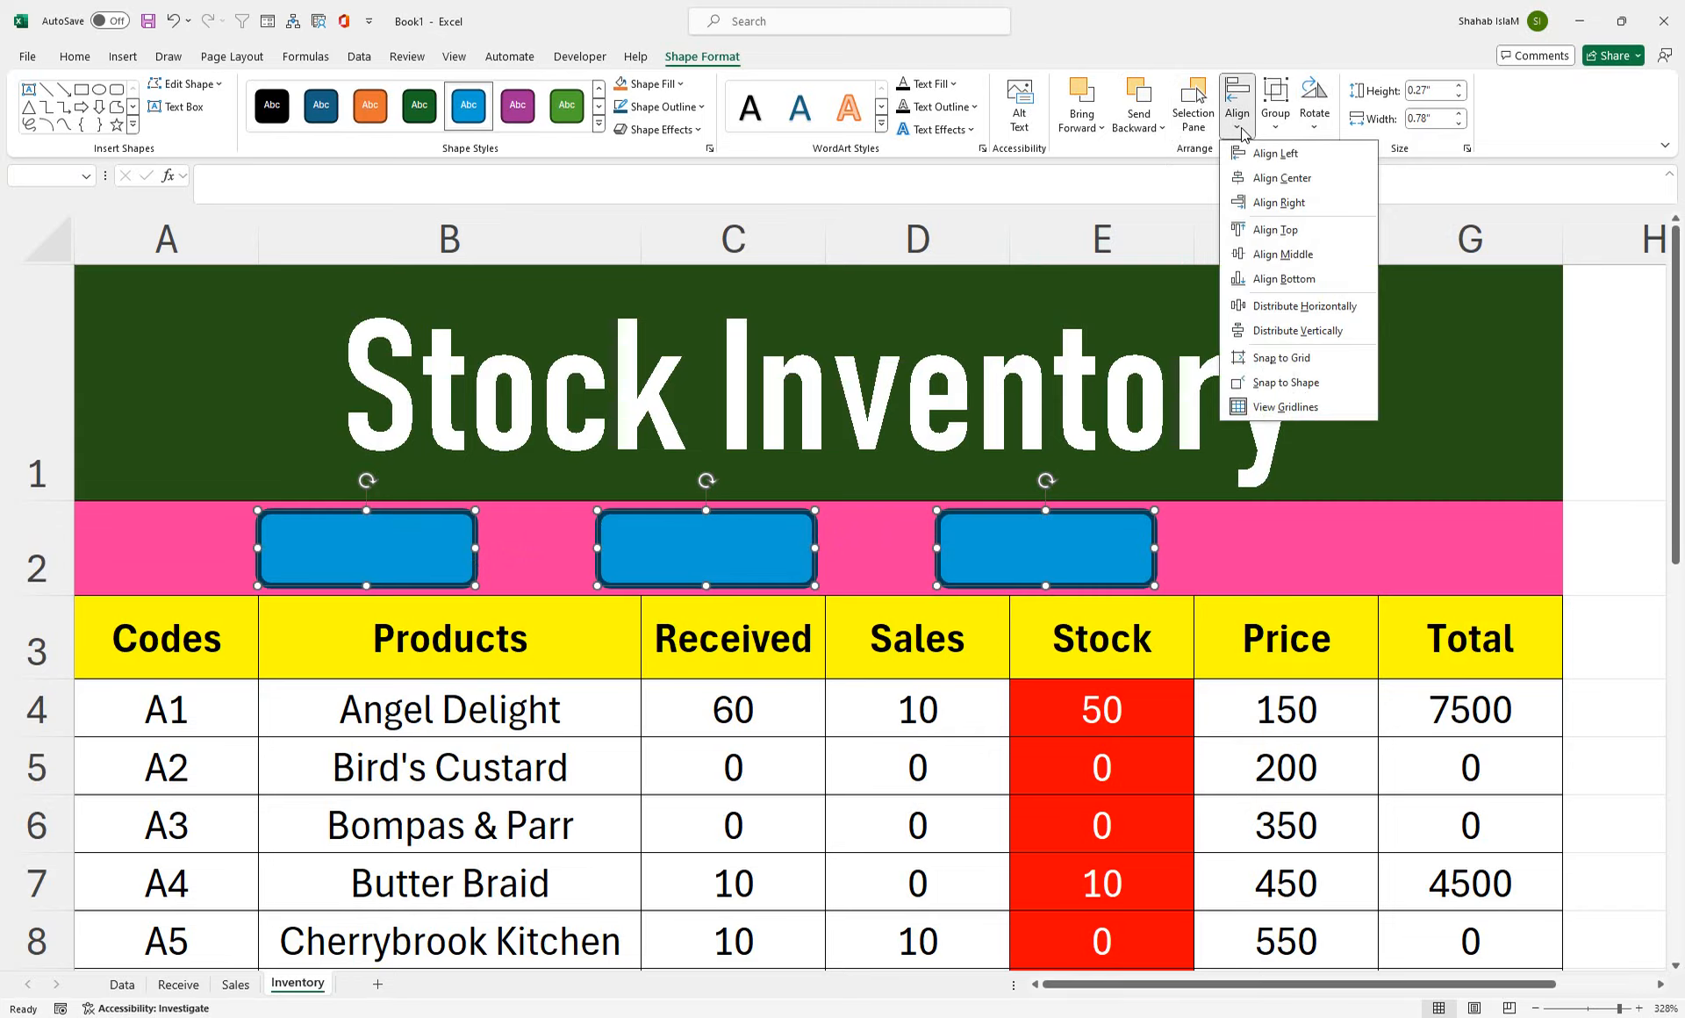
pyautogui.click(1264, 181)
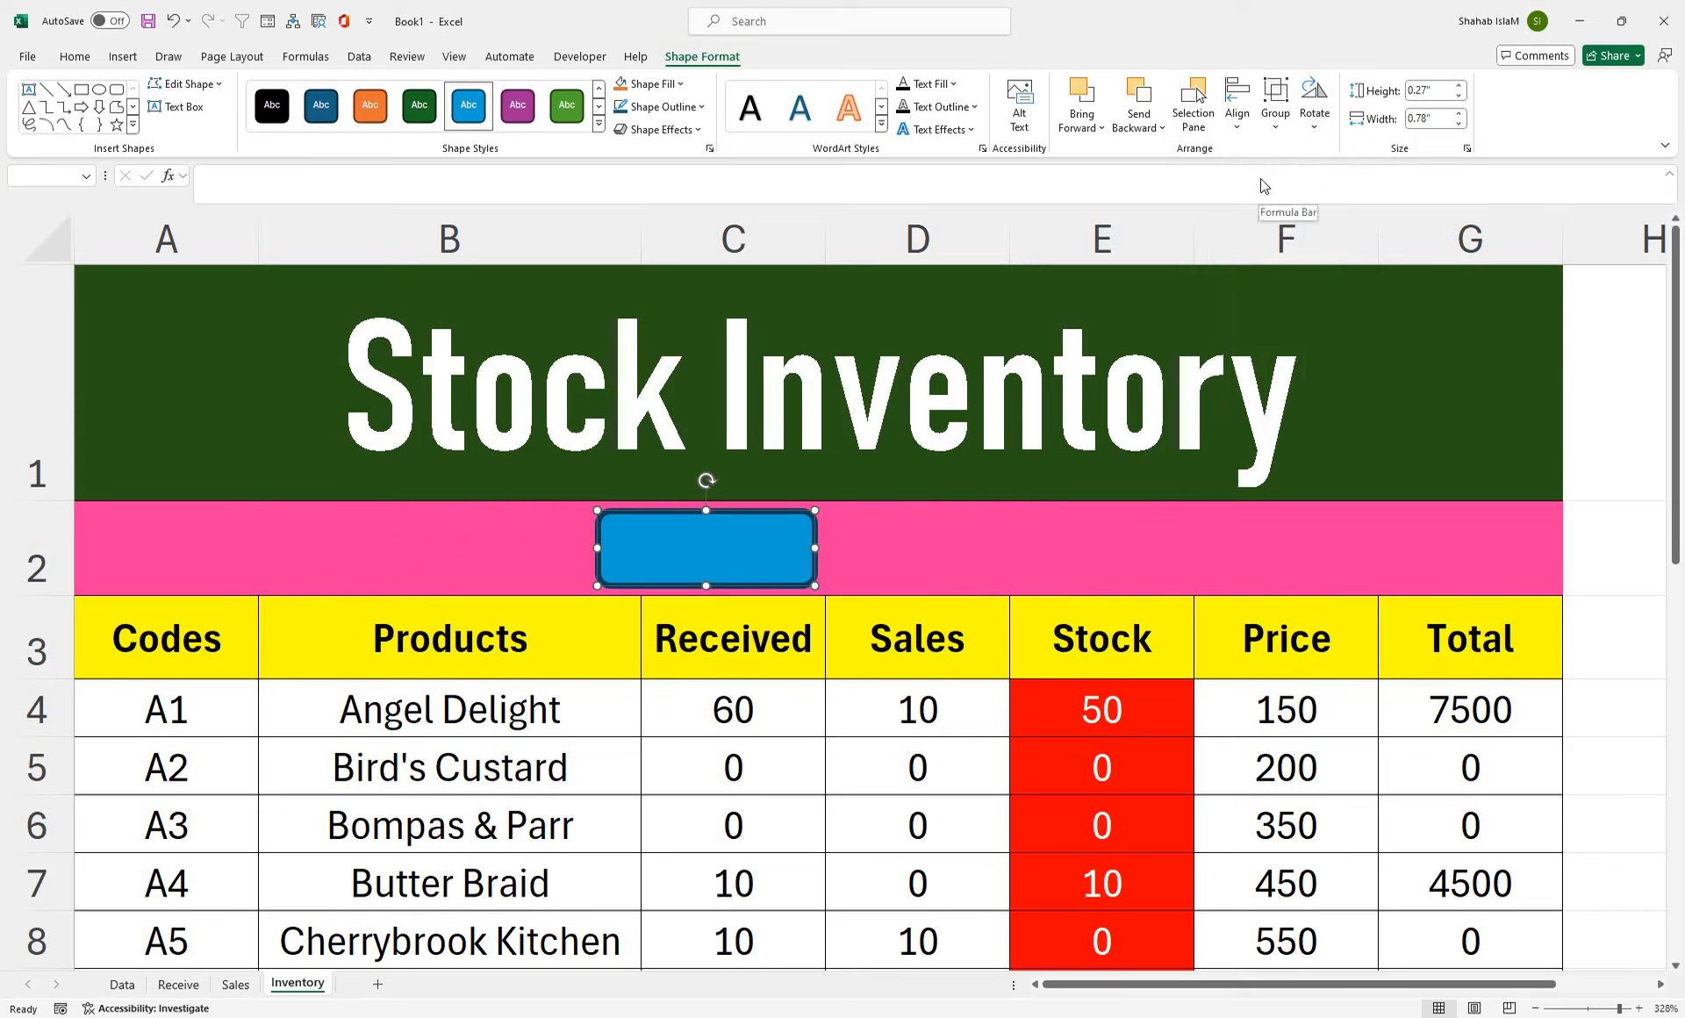
pyautogui.hotkey('ctrl', 'z')
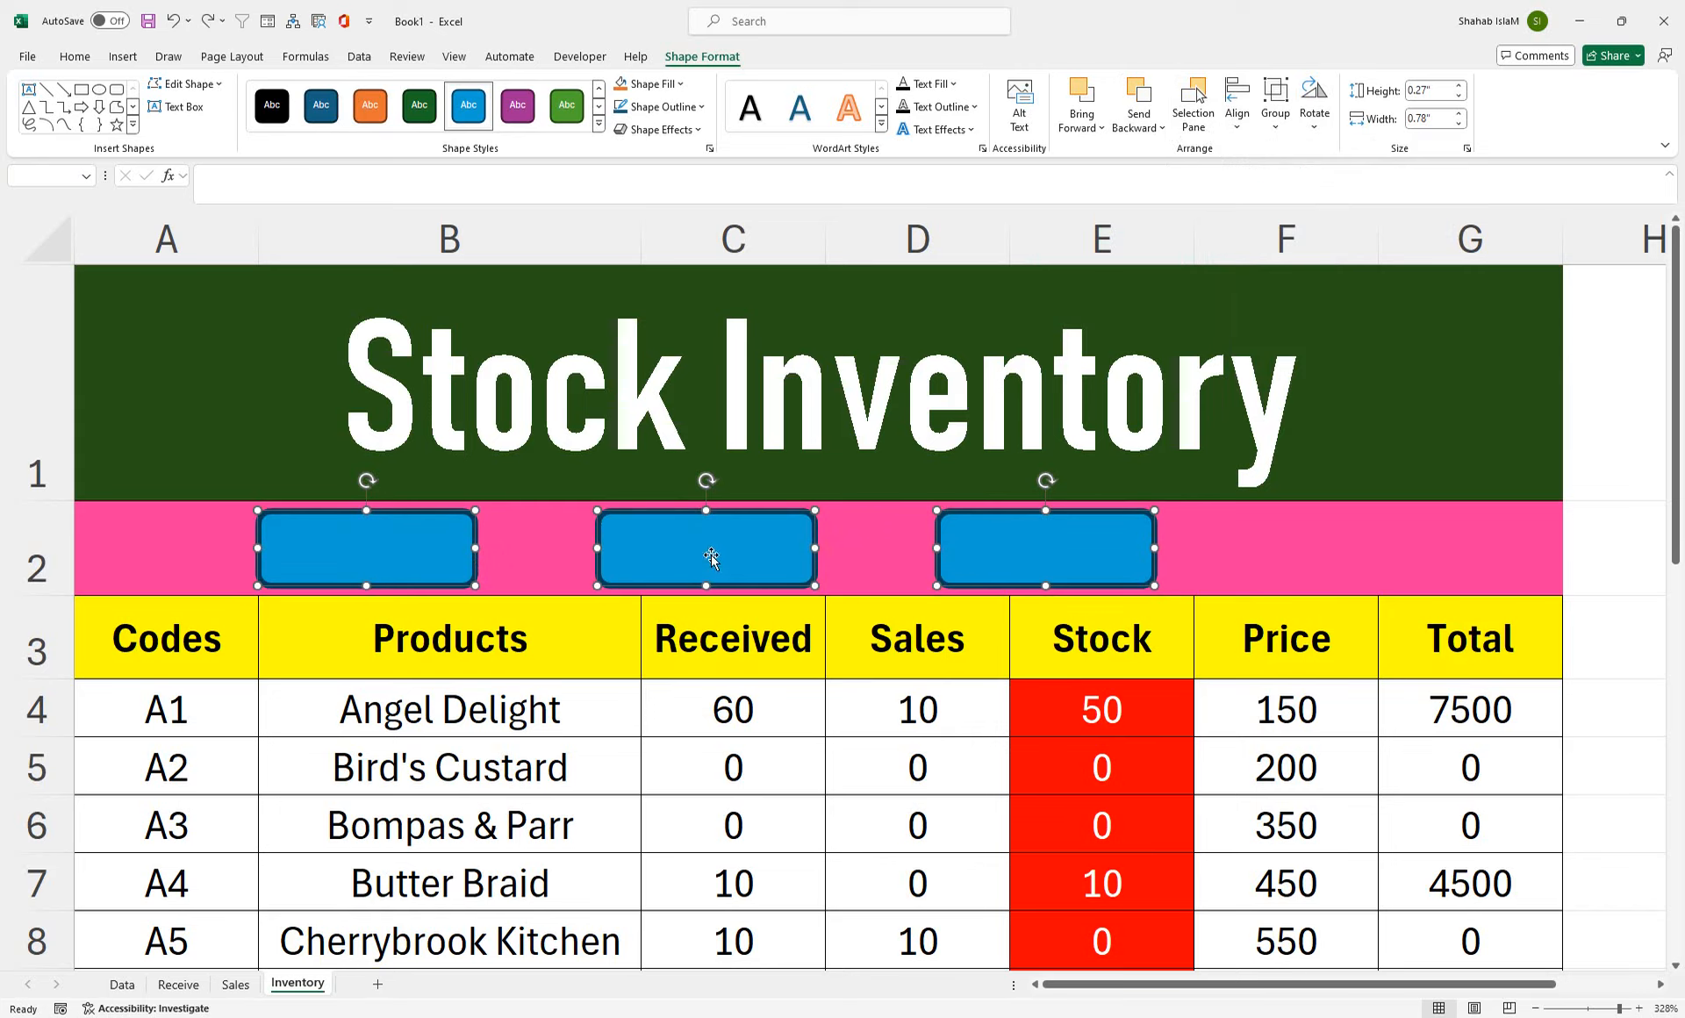
# - Shift the three shapes along row 2 so the first straddles columns A and B, and copy the third above the Price header
pyautogui.moveTo(711, 555); pyautogui.dragTo(816, 553)
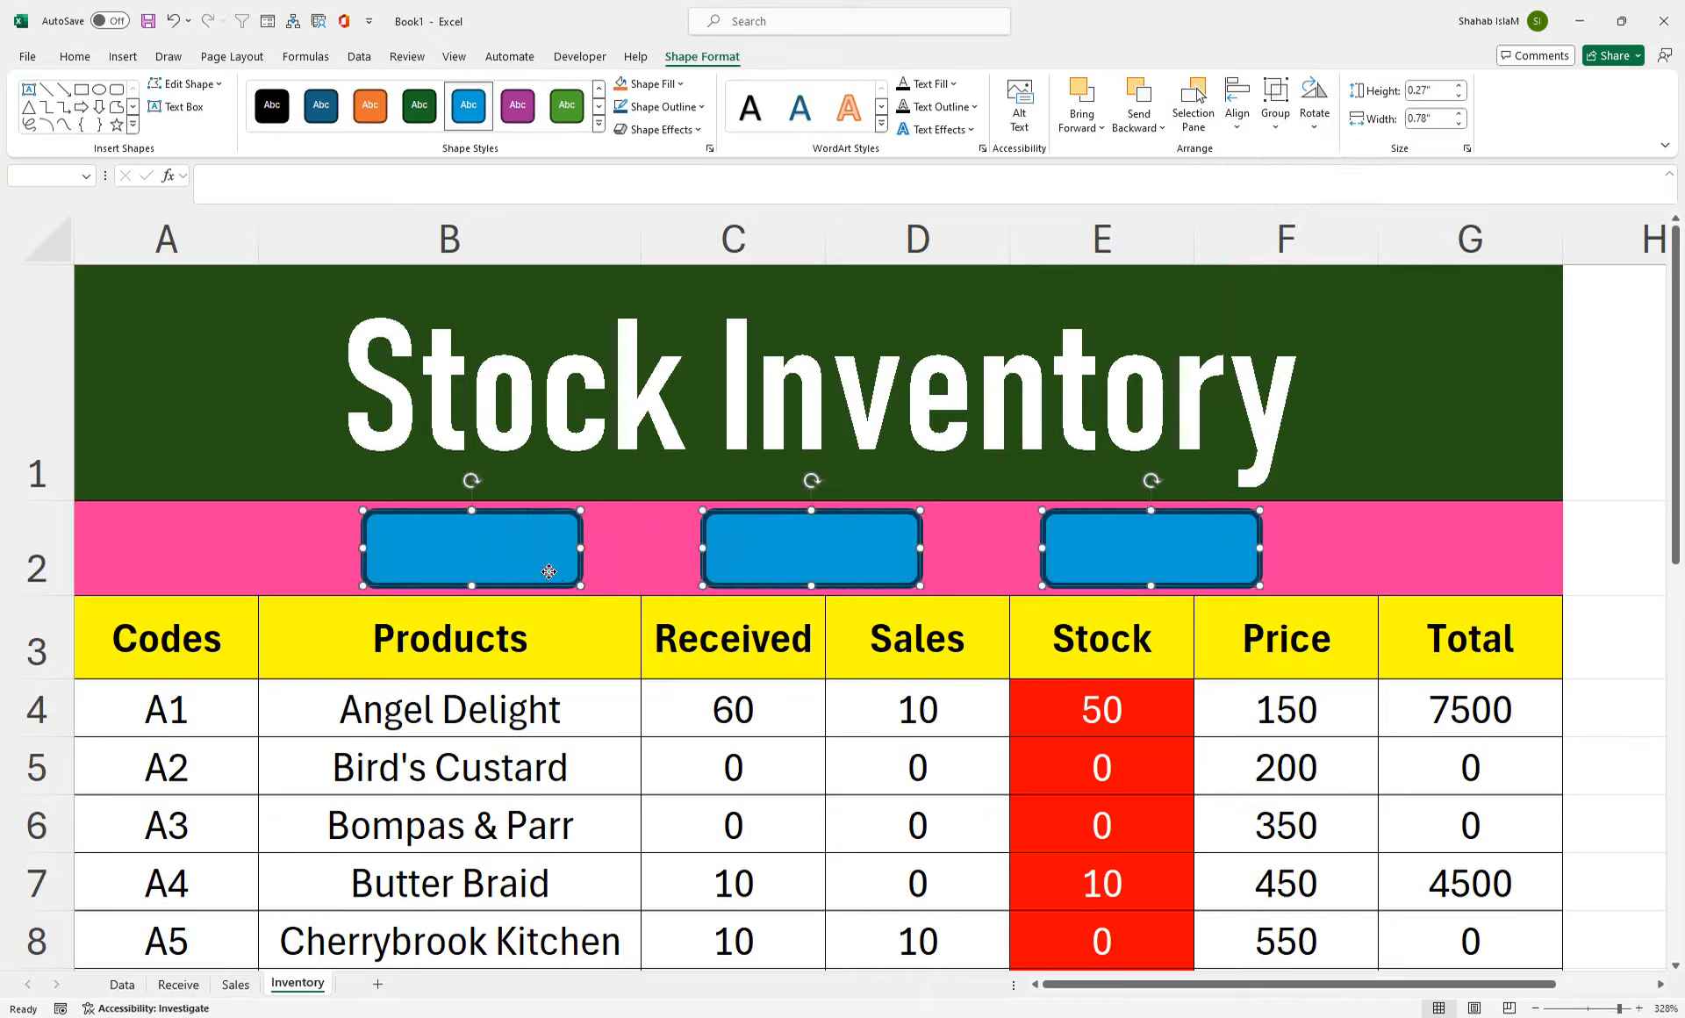
pyautogui.moveTo(549, 571); pyautogui.dragTo(336, 564)
pyautogui.click(940, 548)
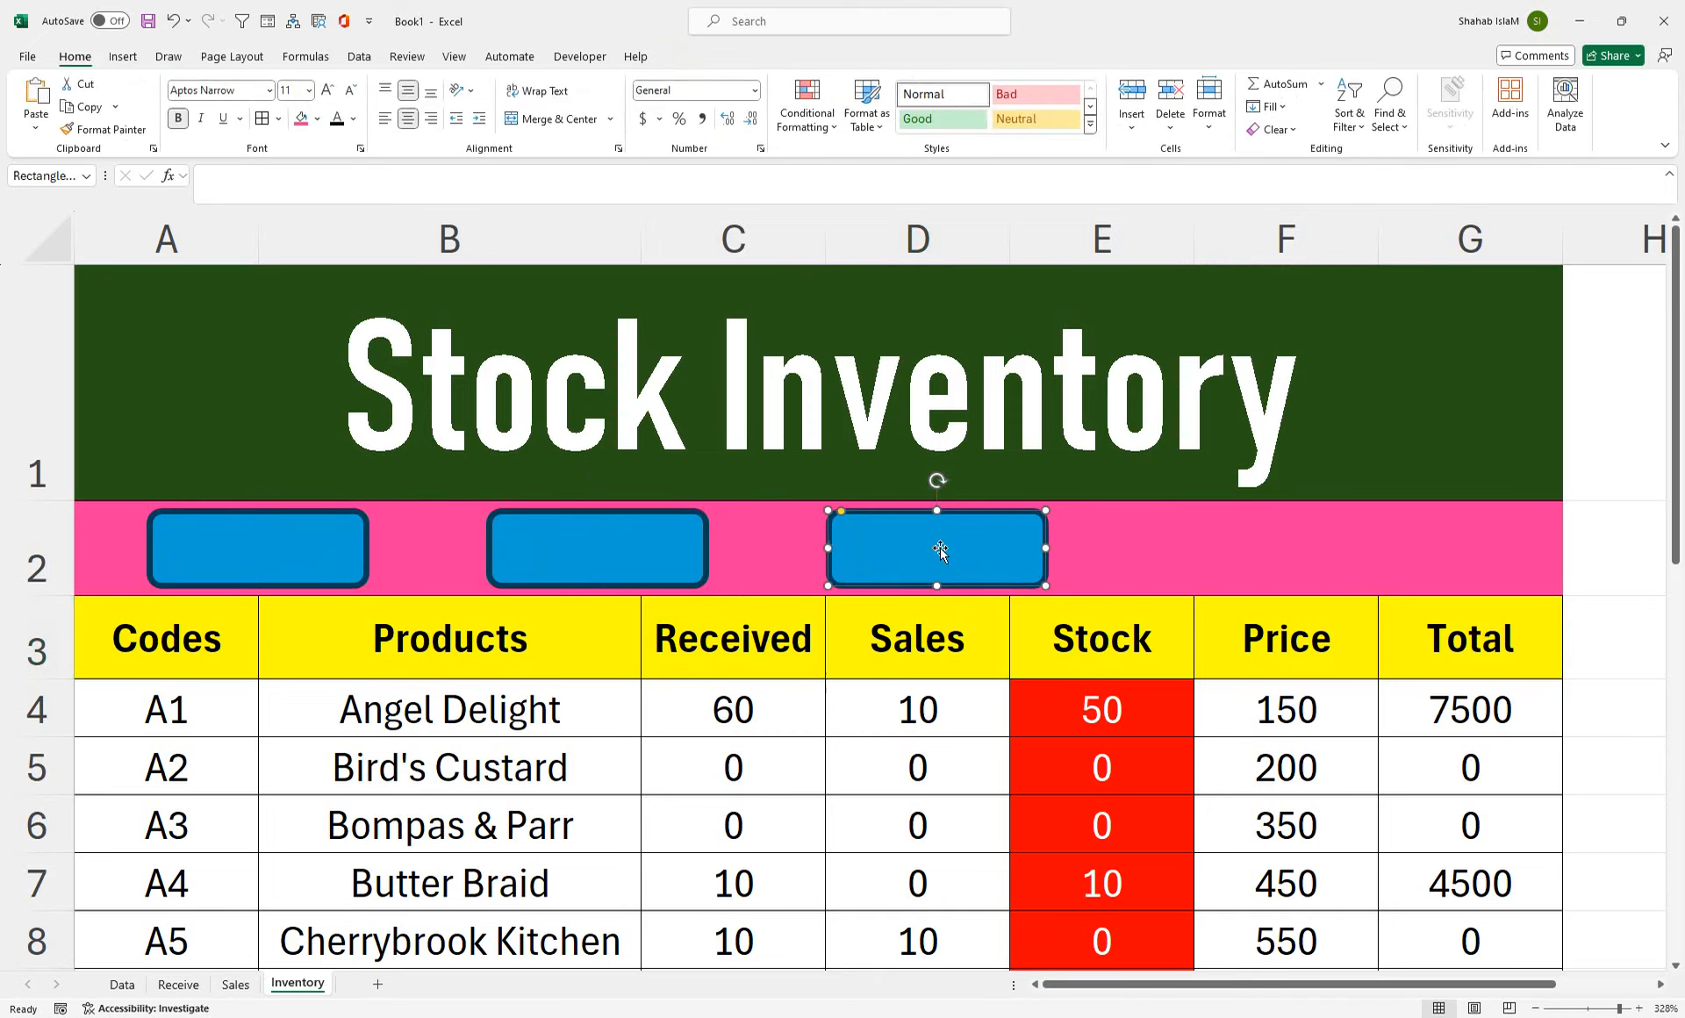
pyautogui.moveTo(940, 545); pyautogui.dragTo(1311, 553)
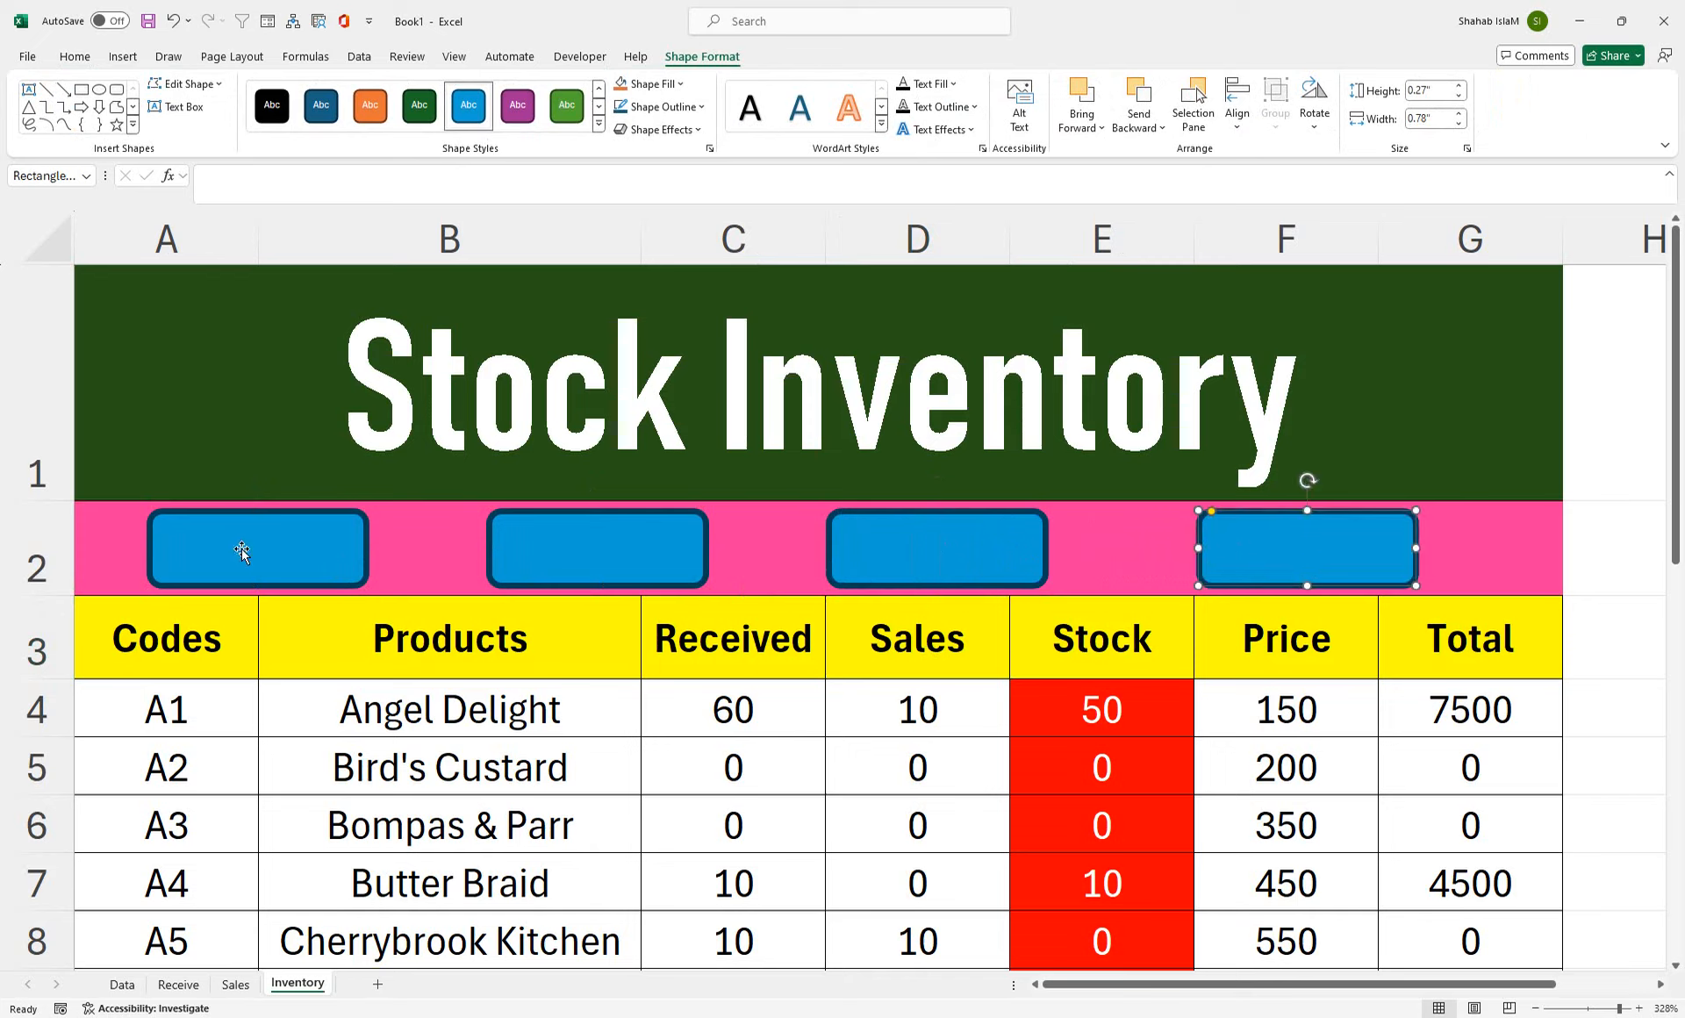
# - Label the first blue shape Data and the second one Receive
pyautogui.rightClick(293, 550)
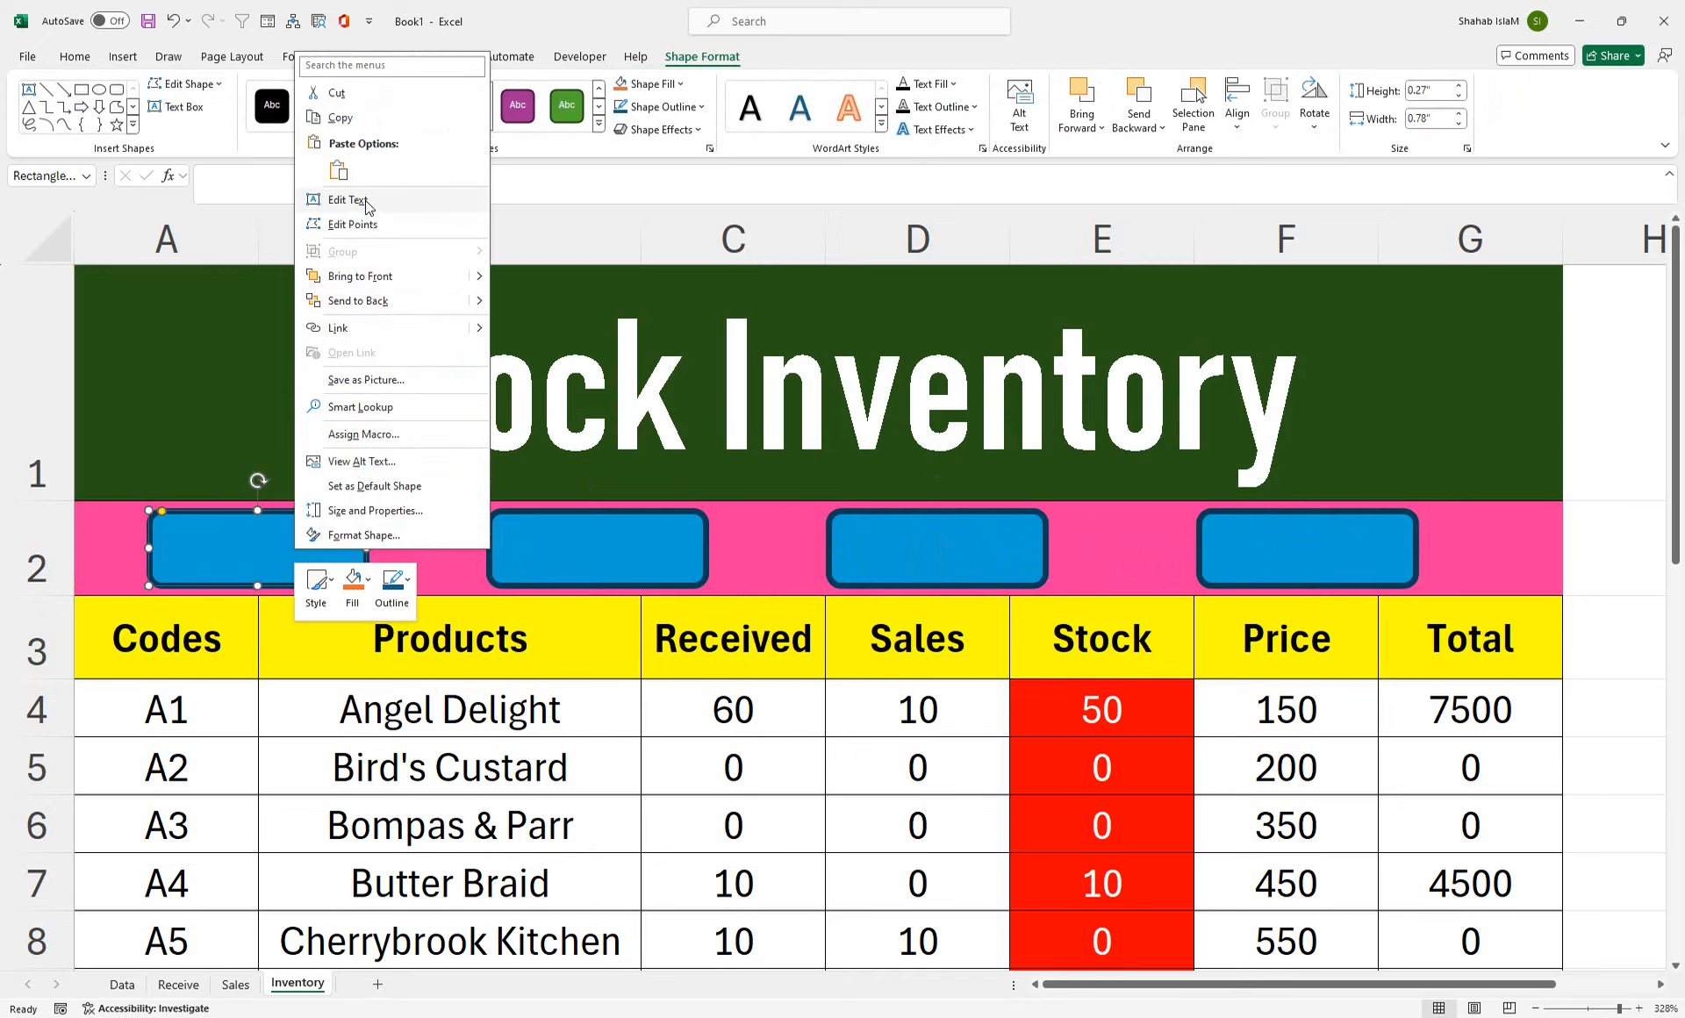
pyautogui.click(365, 202)
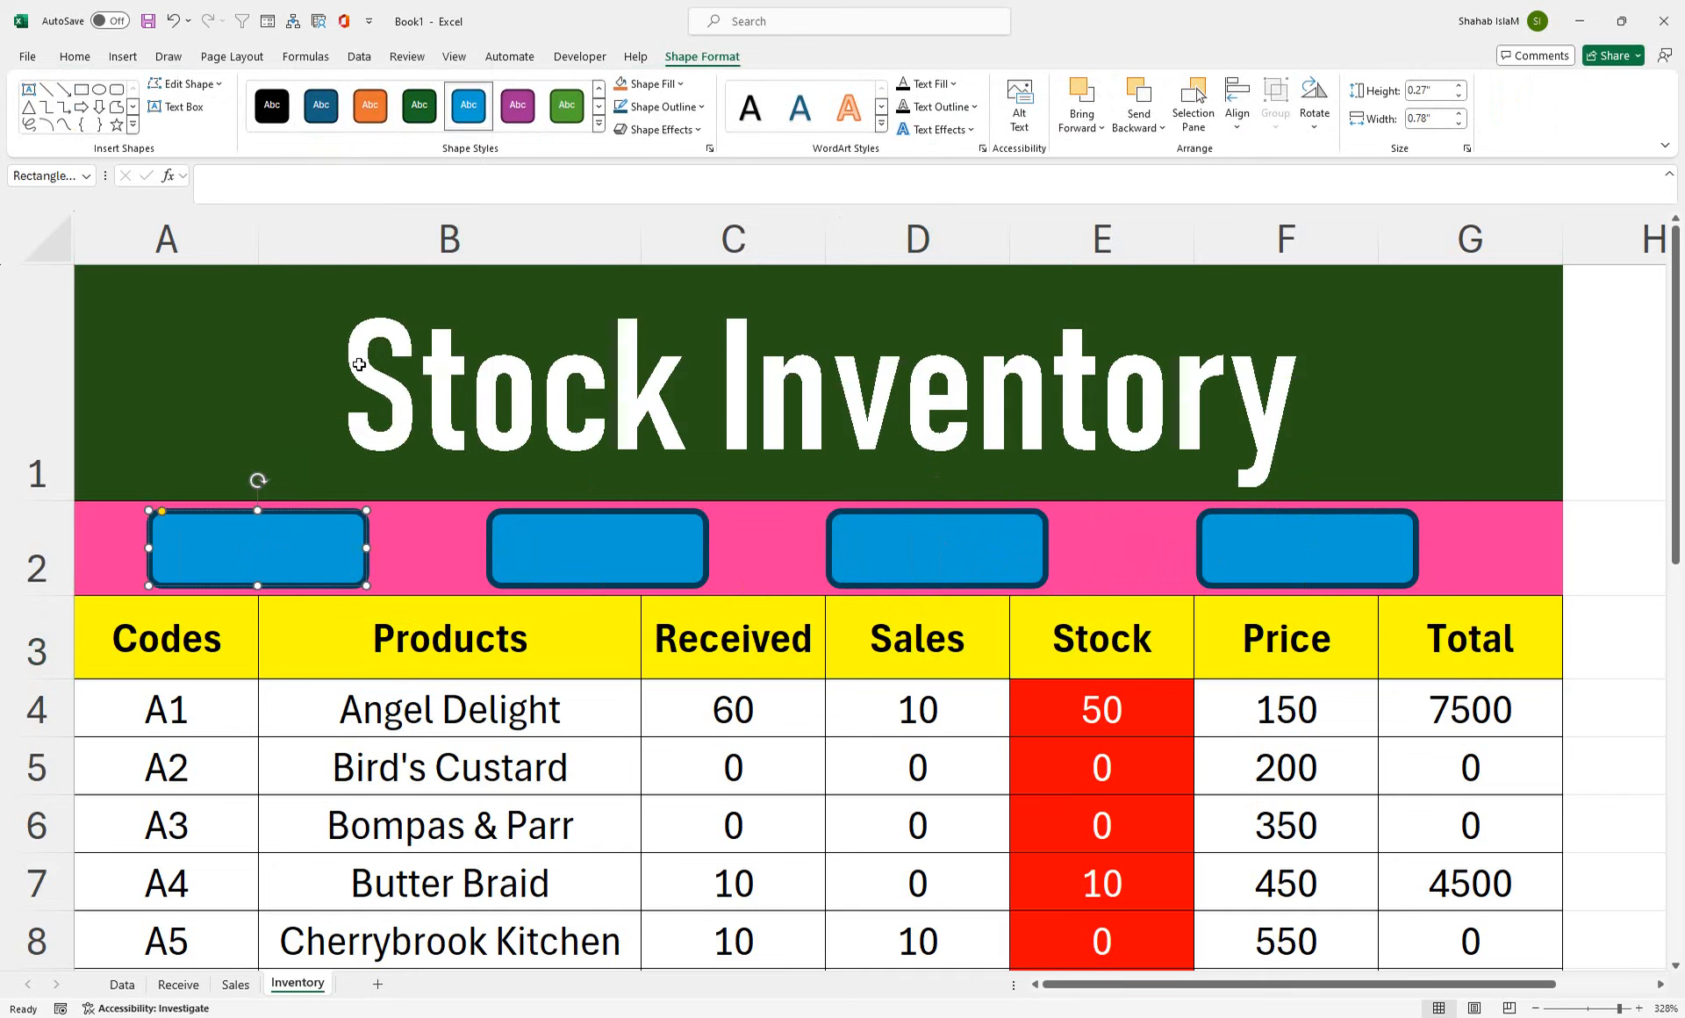
pyautogui.write('Sata')
pyautogui.press('BackSpace')
pyautogui.press('BackSpace')
pyautogui.write('Data')
pyautogui.rightClick(539, 529)
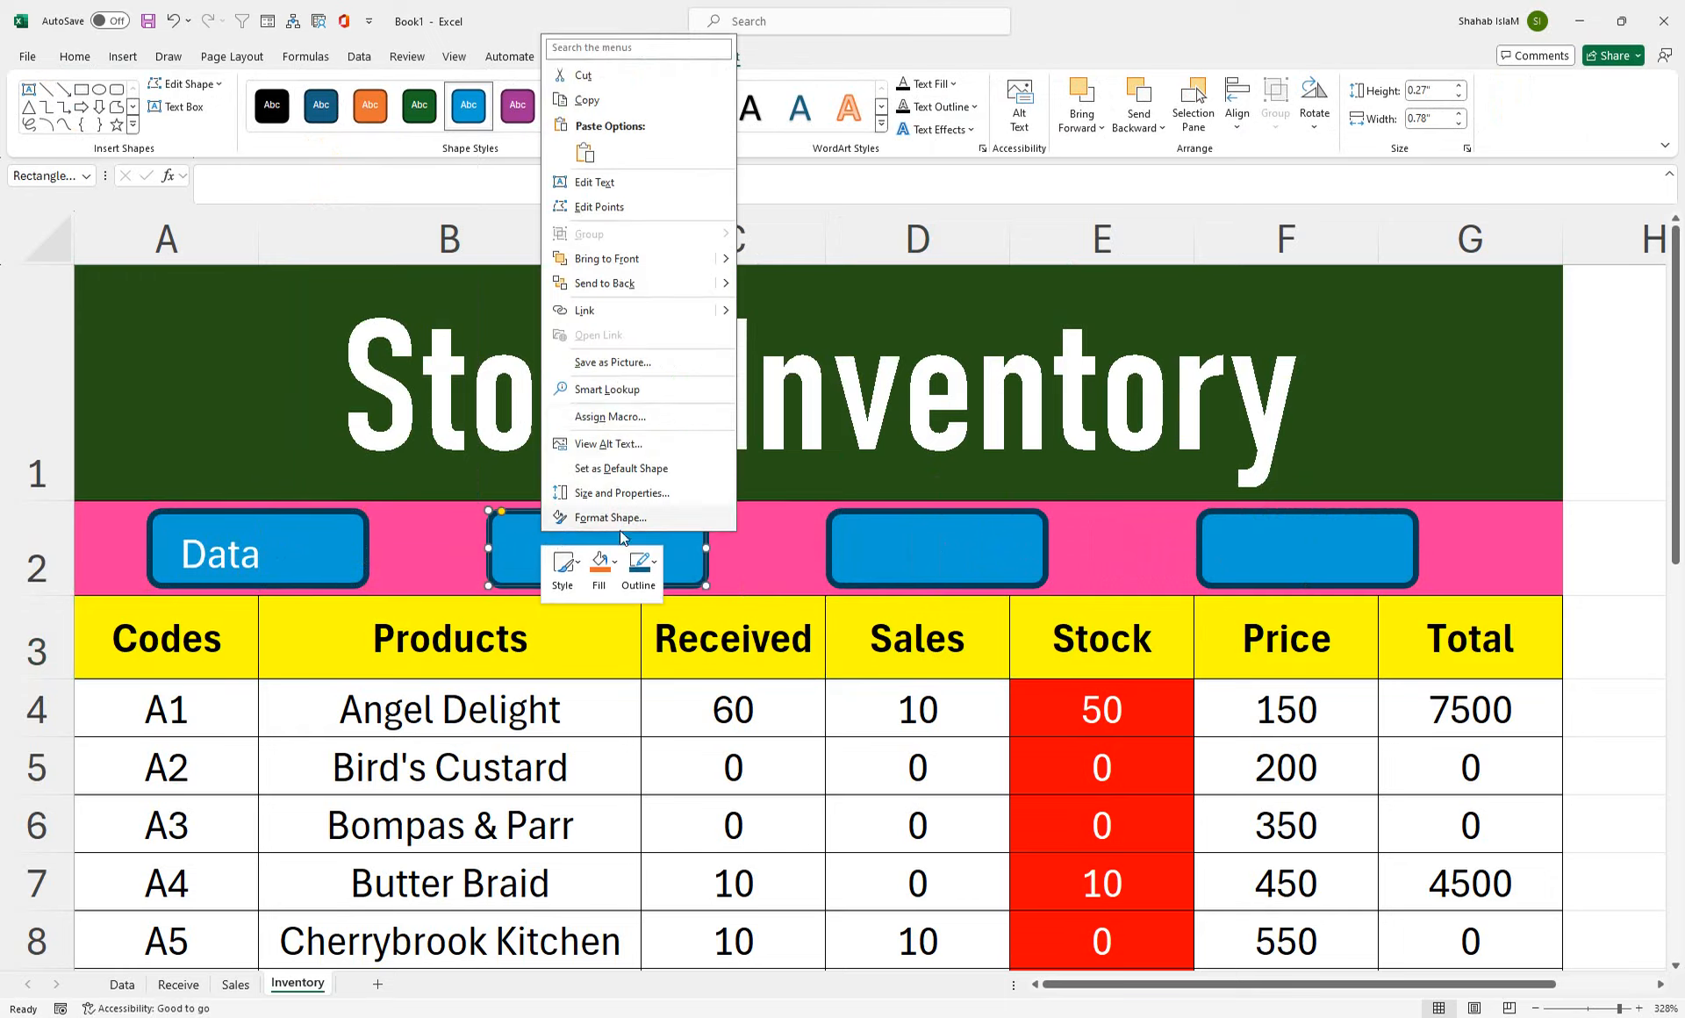
pyautogui.click(608, 186)
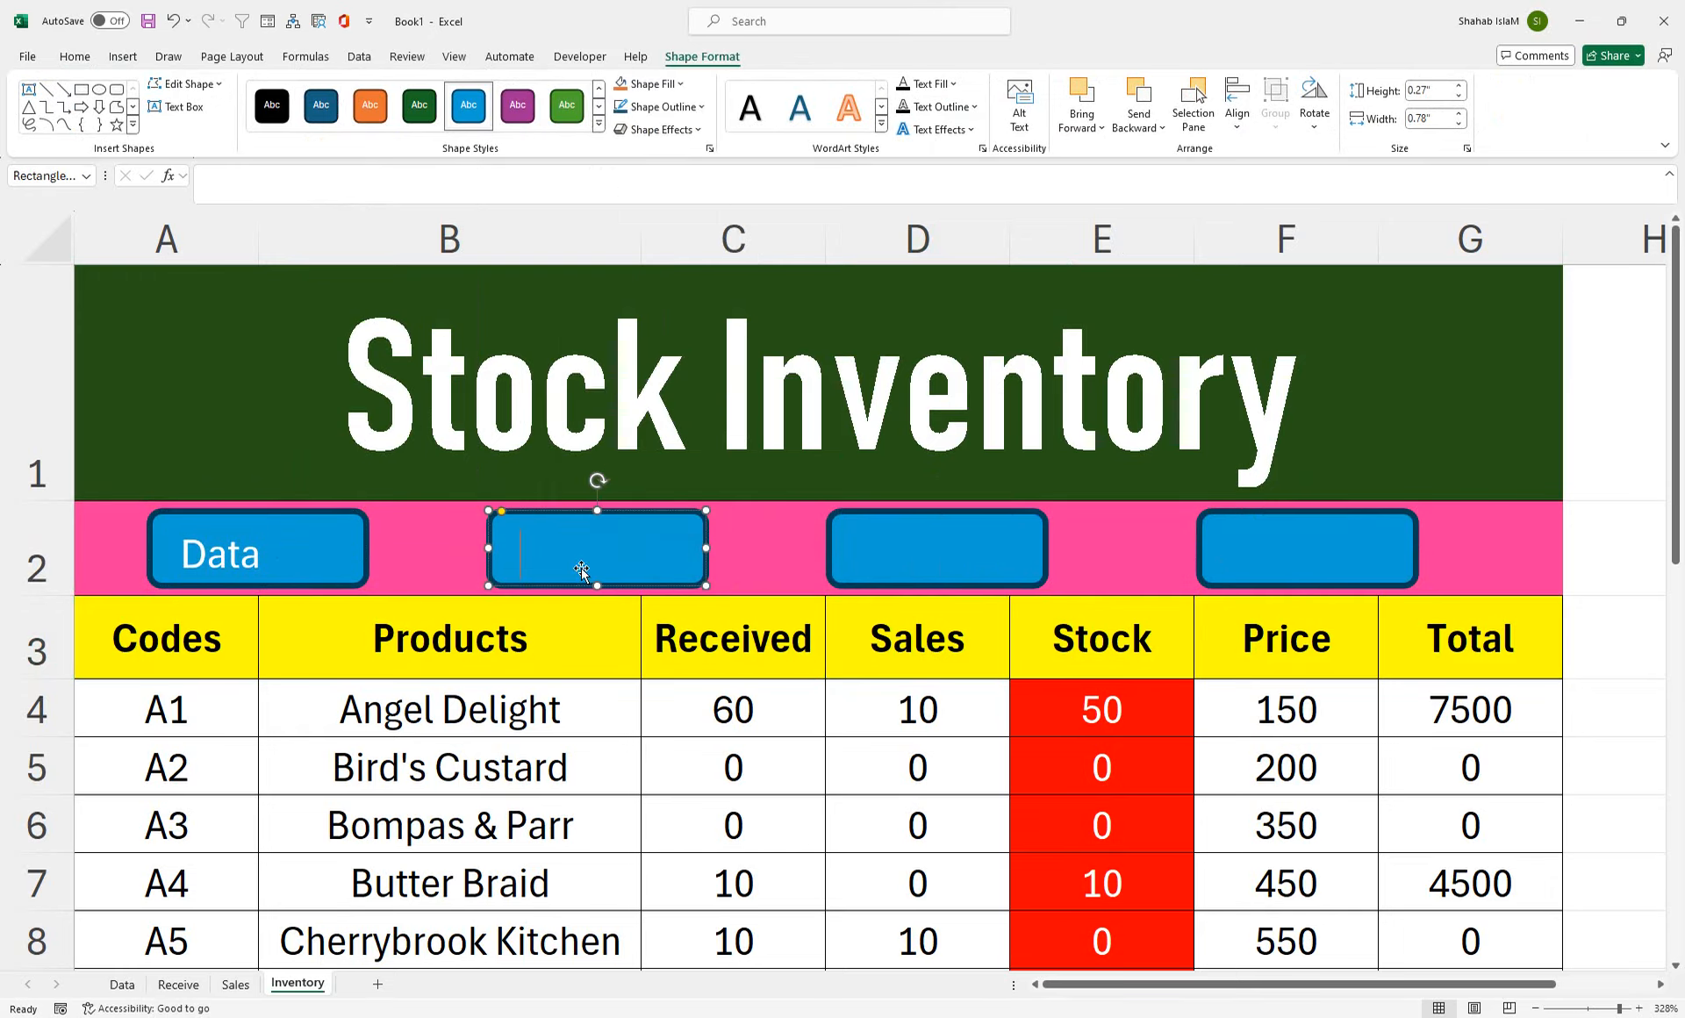
pyautogui.write('Receive')
# - Label the third blue shape Sales and the fourth one Inventor
pyautogui.rightClick(877, 556)
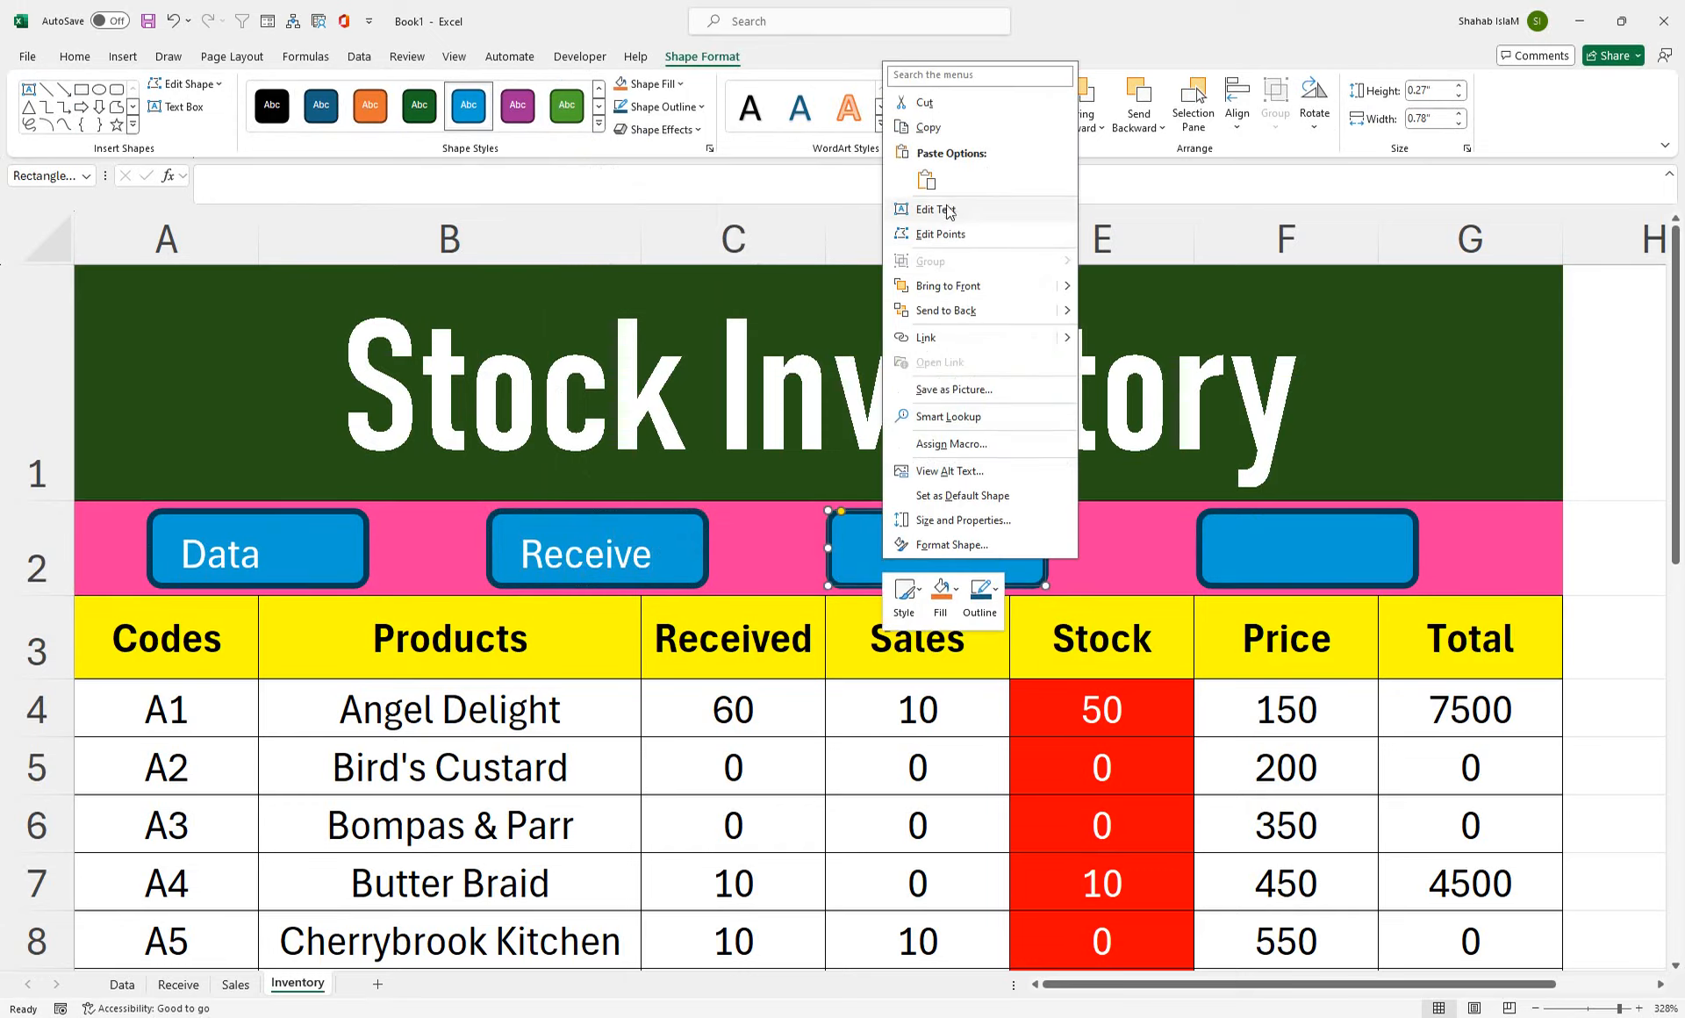
pyautogui.click(948, 212)
pyautogui.write('S')
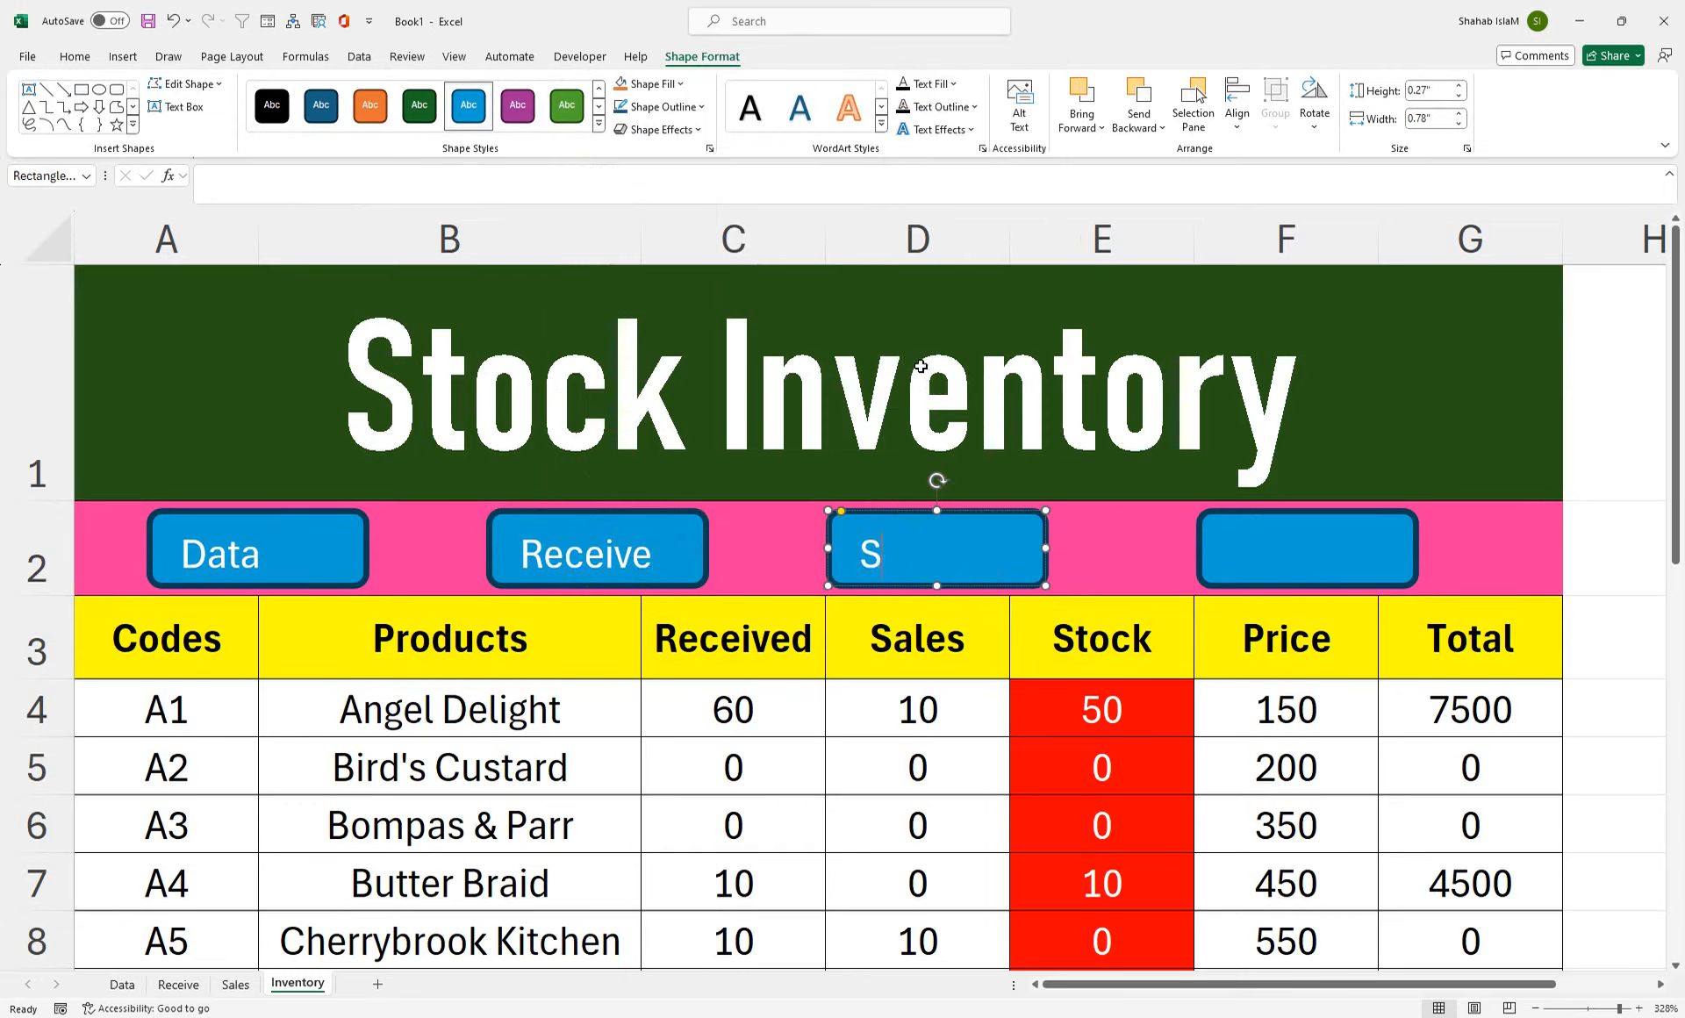
pyautogui.write('ales')
pyautogui.rightClick(1263, 550)
pyautogui.click(1343, 202)
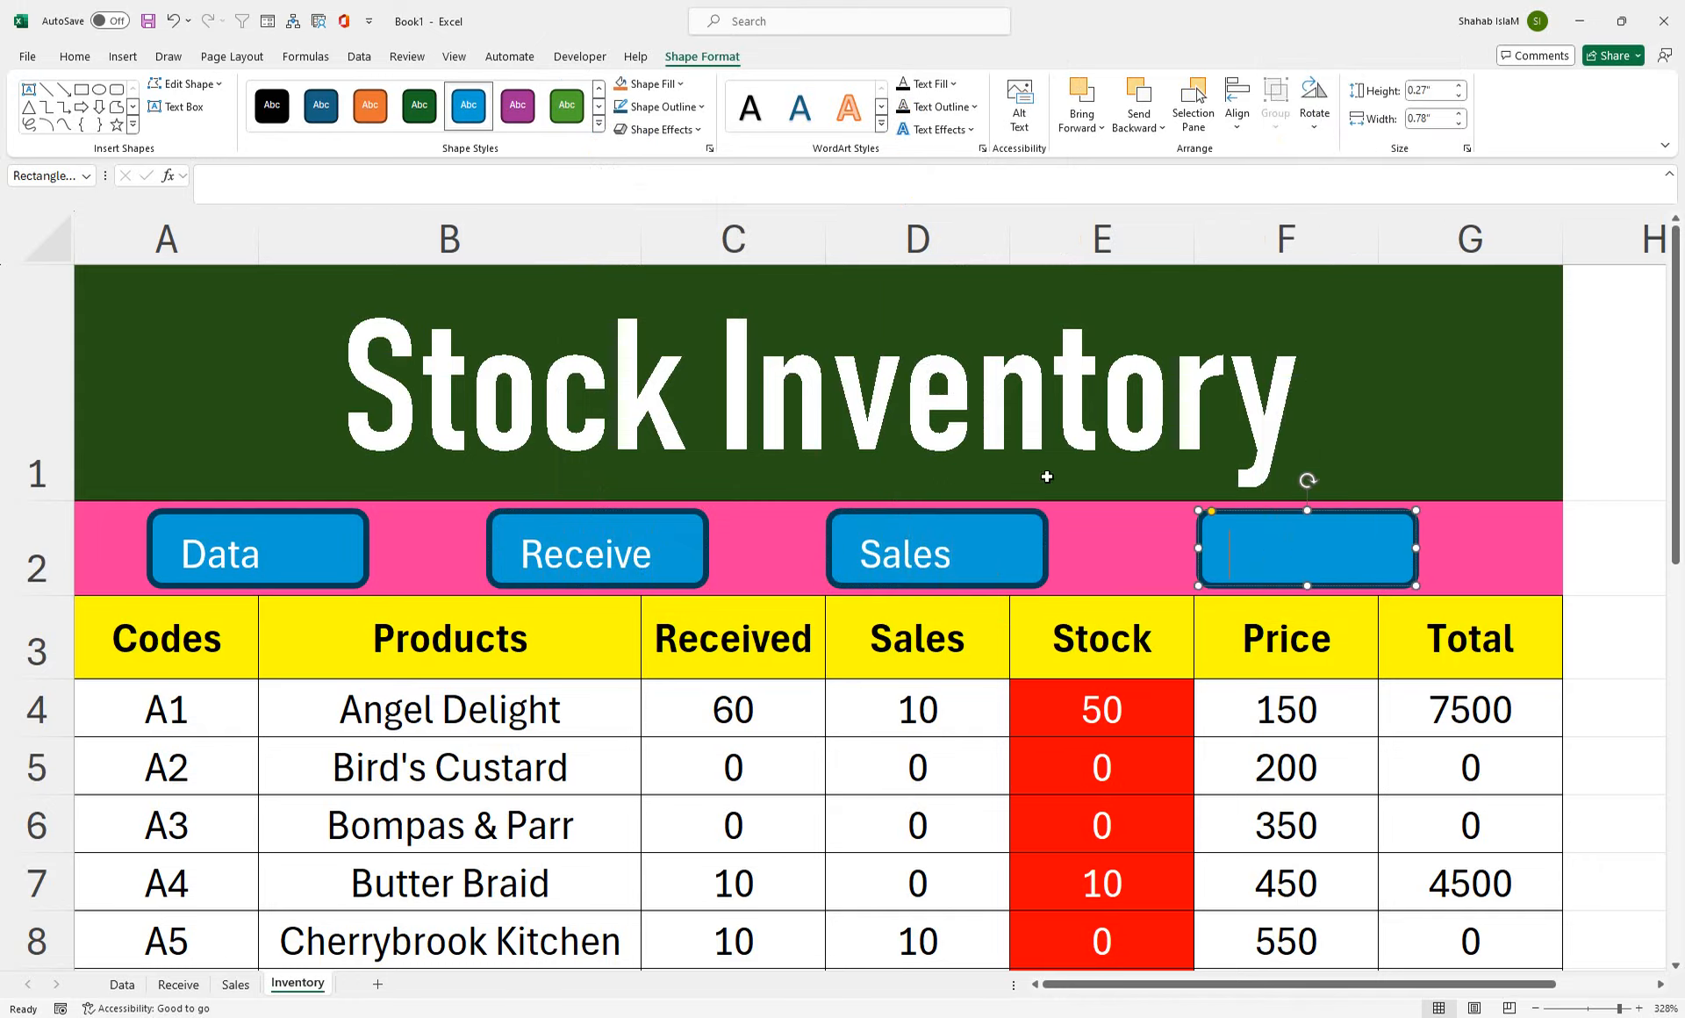
pyautogui.write('Inventor')
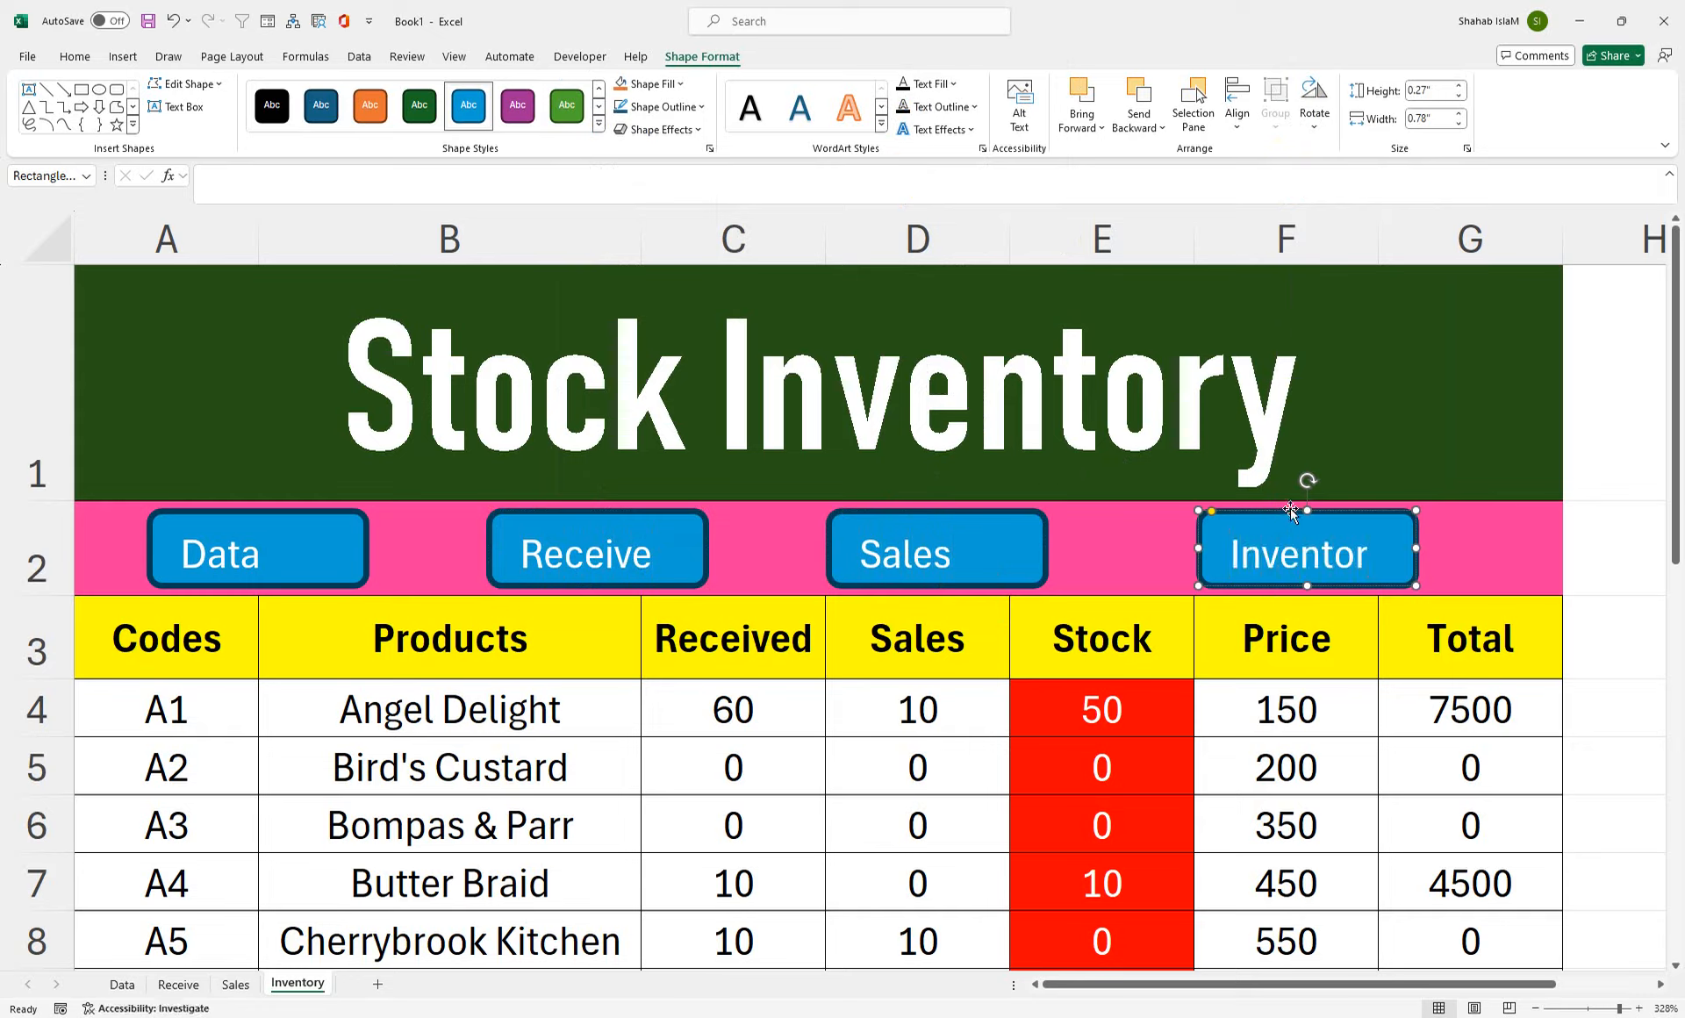
# - Select all four label shapes in row 2 and apply the solid black shape style to them
pyautogui.keyDown('shift'); pyautogui.click(999, 512); pyautogui.keyUp('shift')
pyautogui.keyDown('shift'); pyautogui.click(615, 511); pyautogui.keyUp('shift')
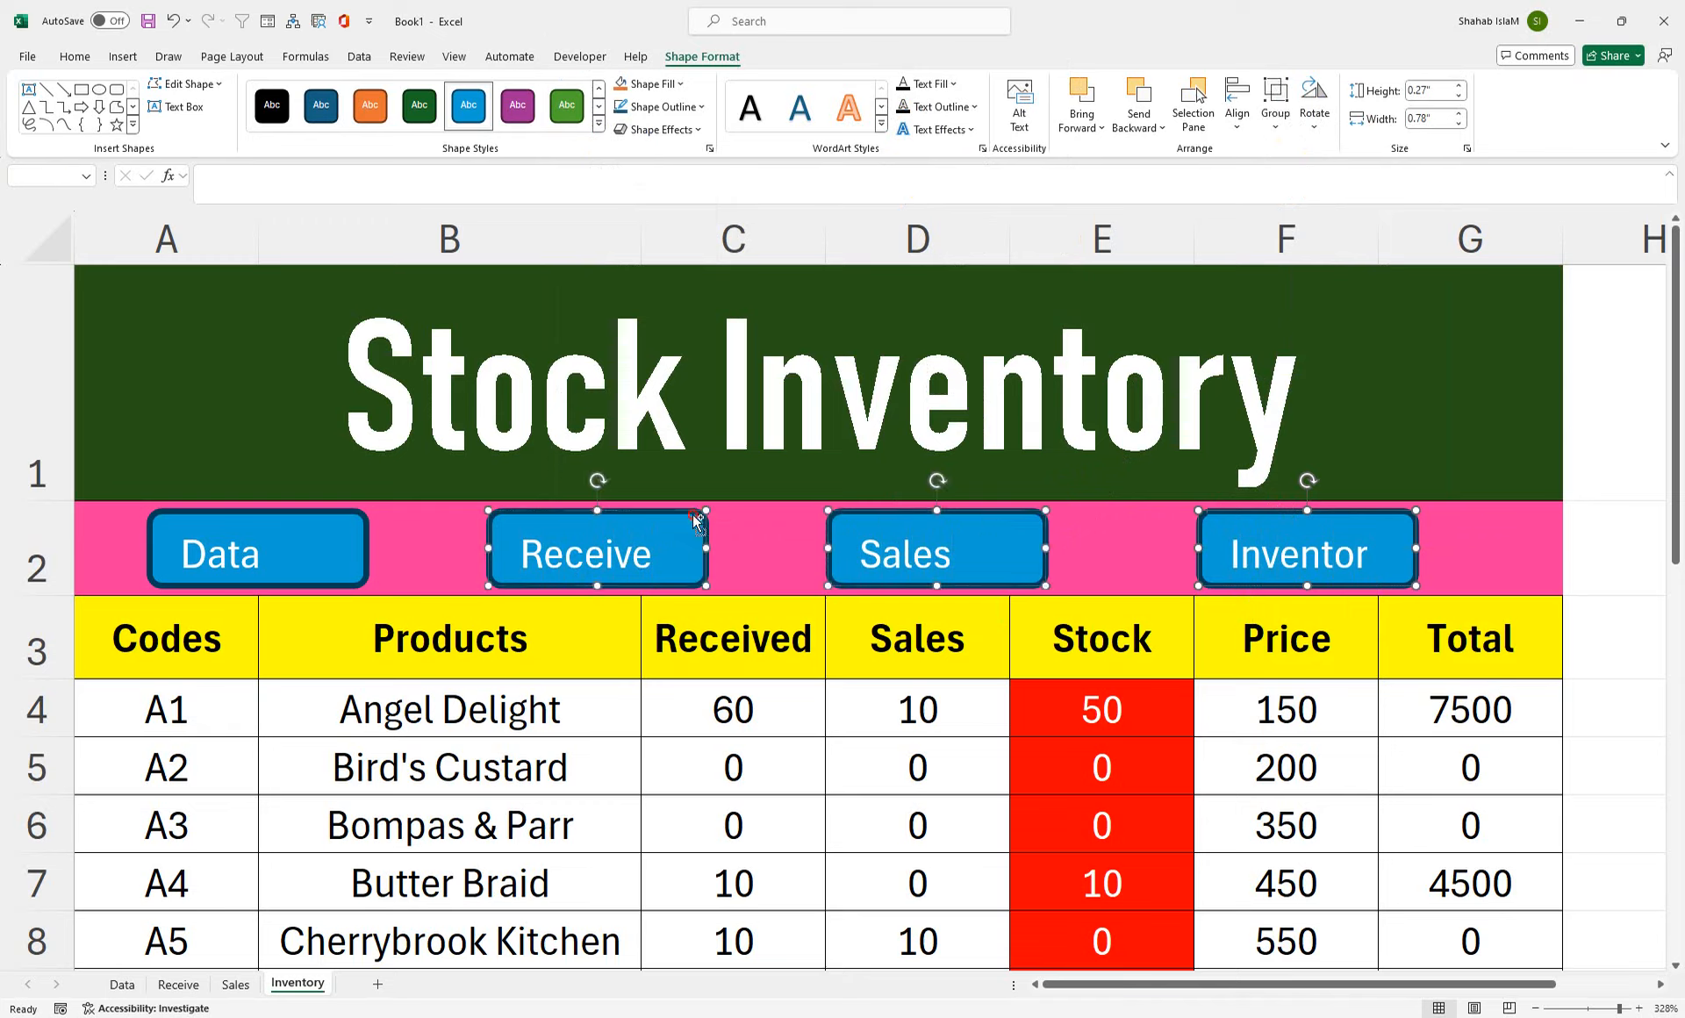
pyautogui.keyDown('shift'); pyautogui.click(307, 514); pyautogui.keyUp('shift')
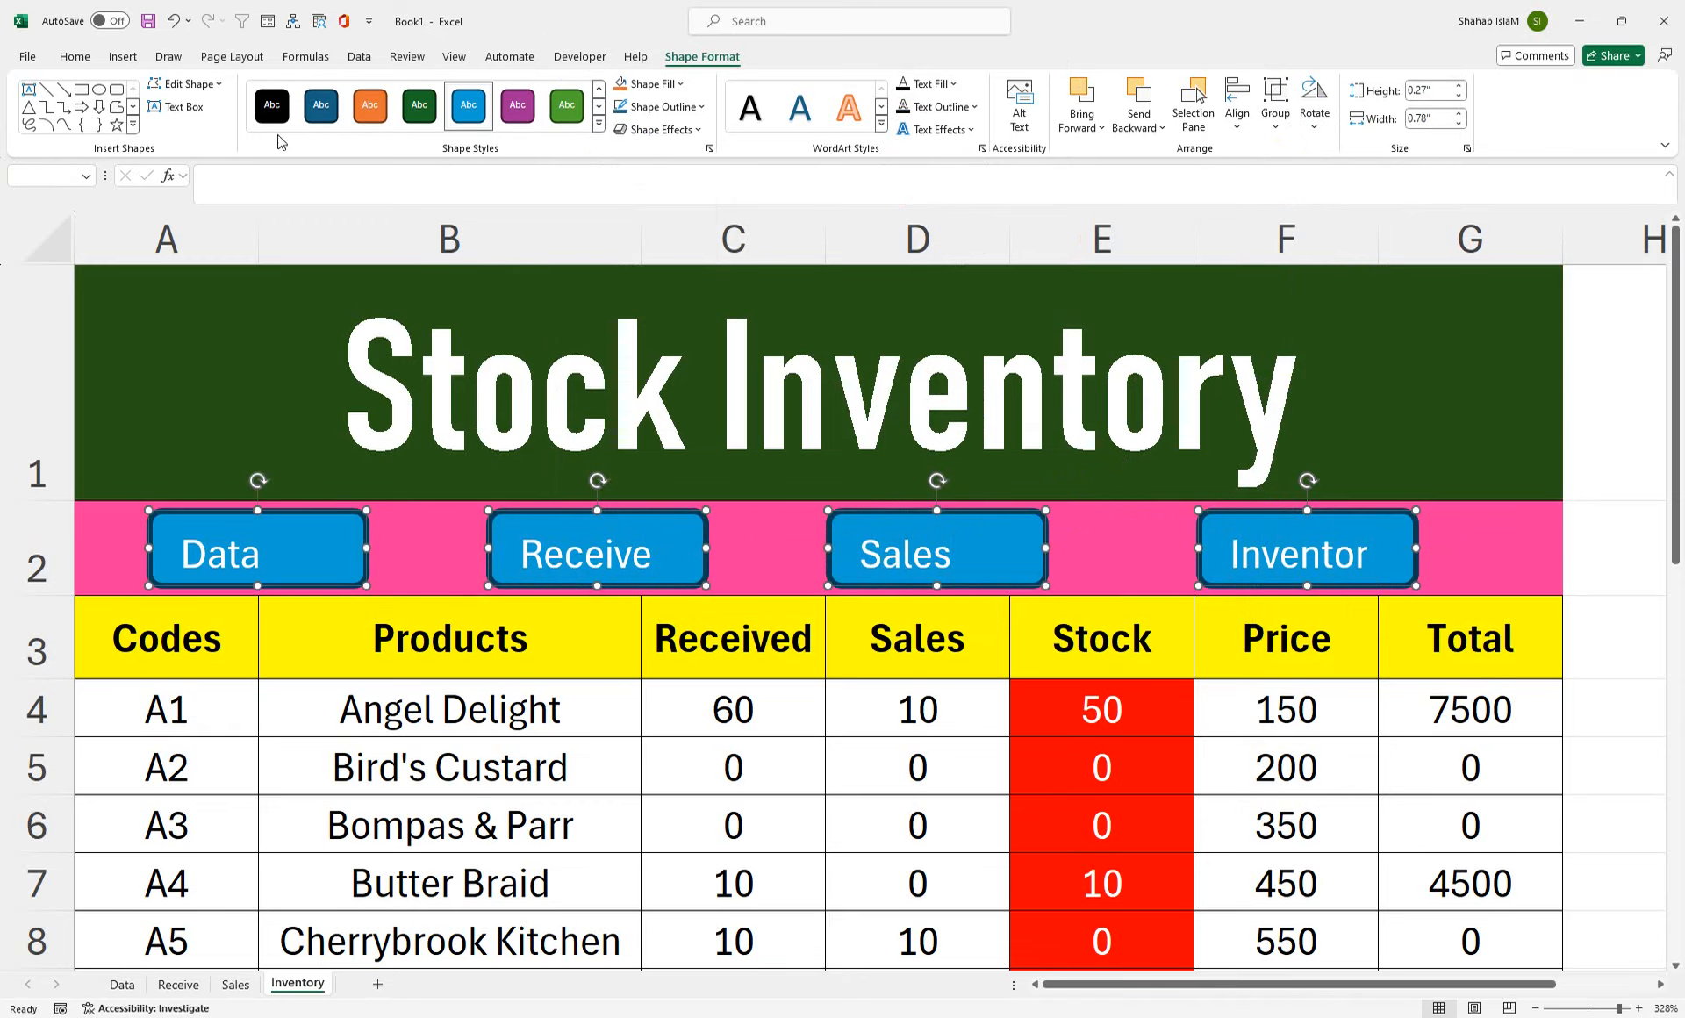
pyautogui.click(277, 106)
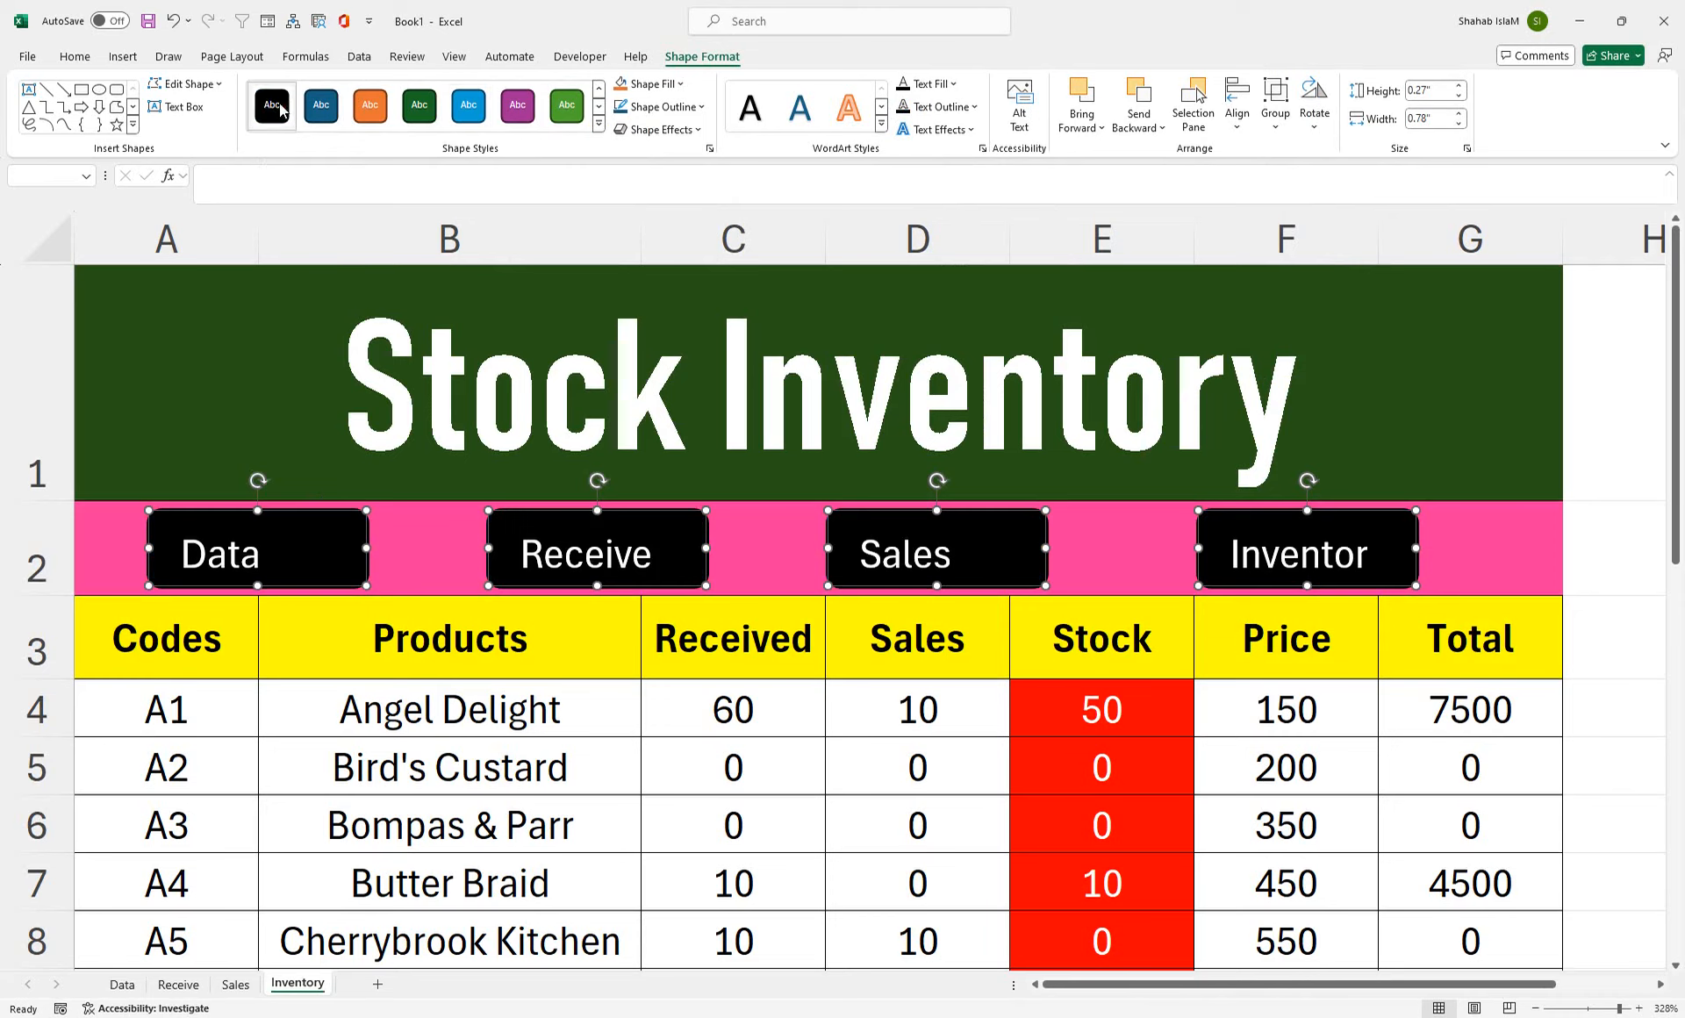
# - Centre the labels of the four black shapes horizontally and vertically and make them bold
pyautogui.click(75, 57)
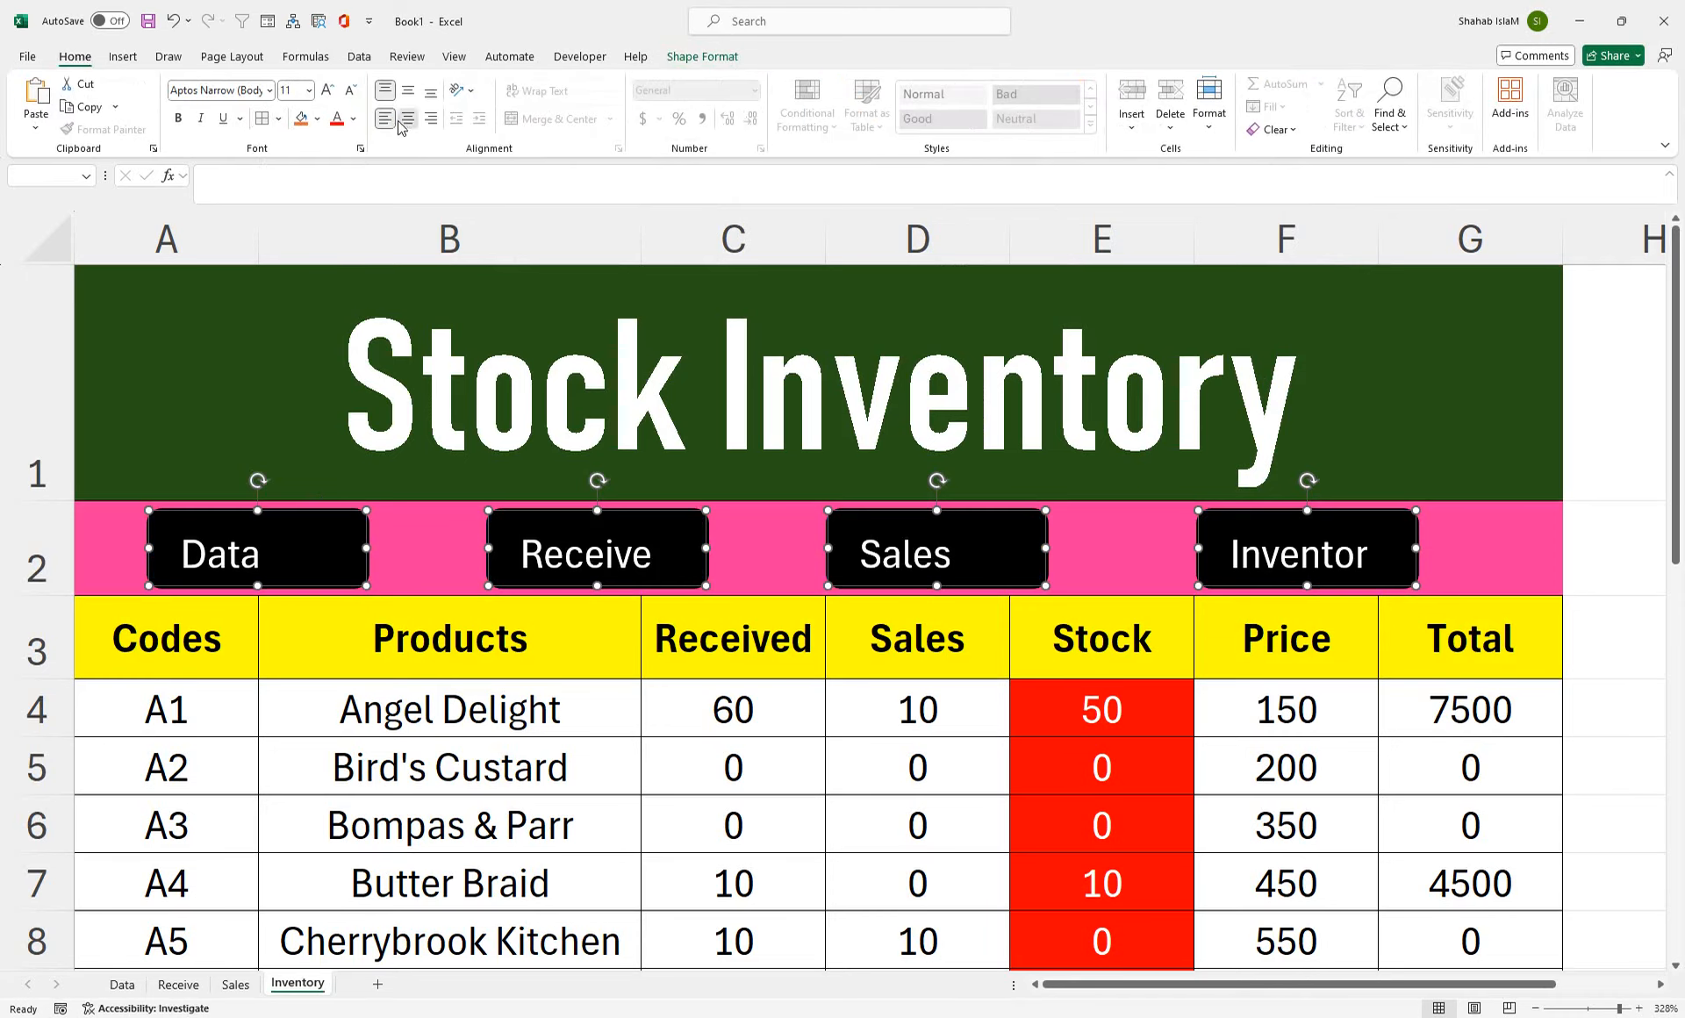
pyautogui.click(406, 120)
pyautogui.click(408, 92)
pyautogui.click(179, 120)
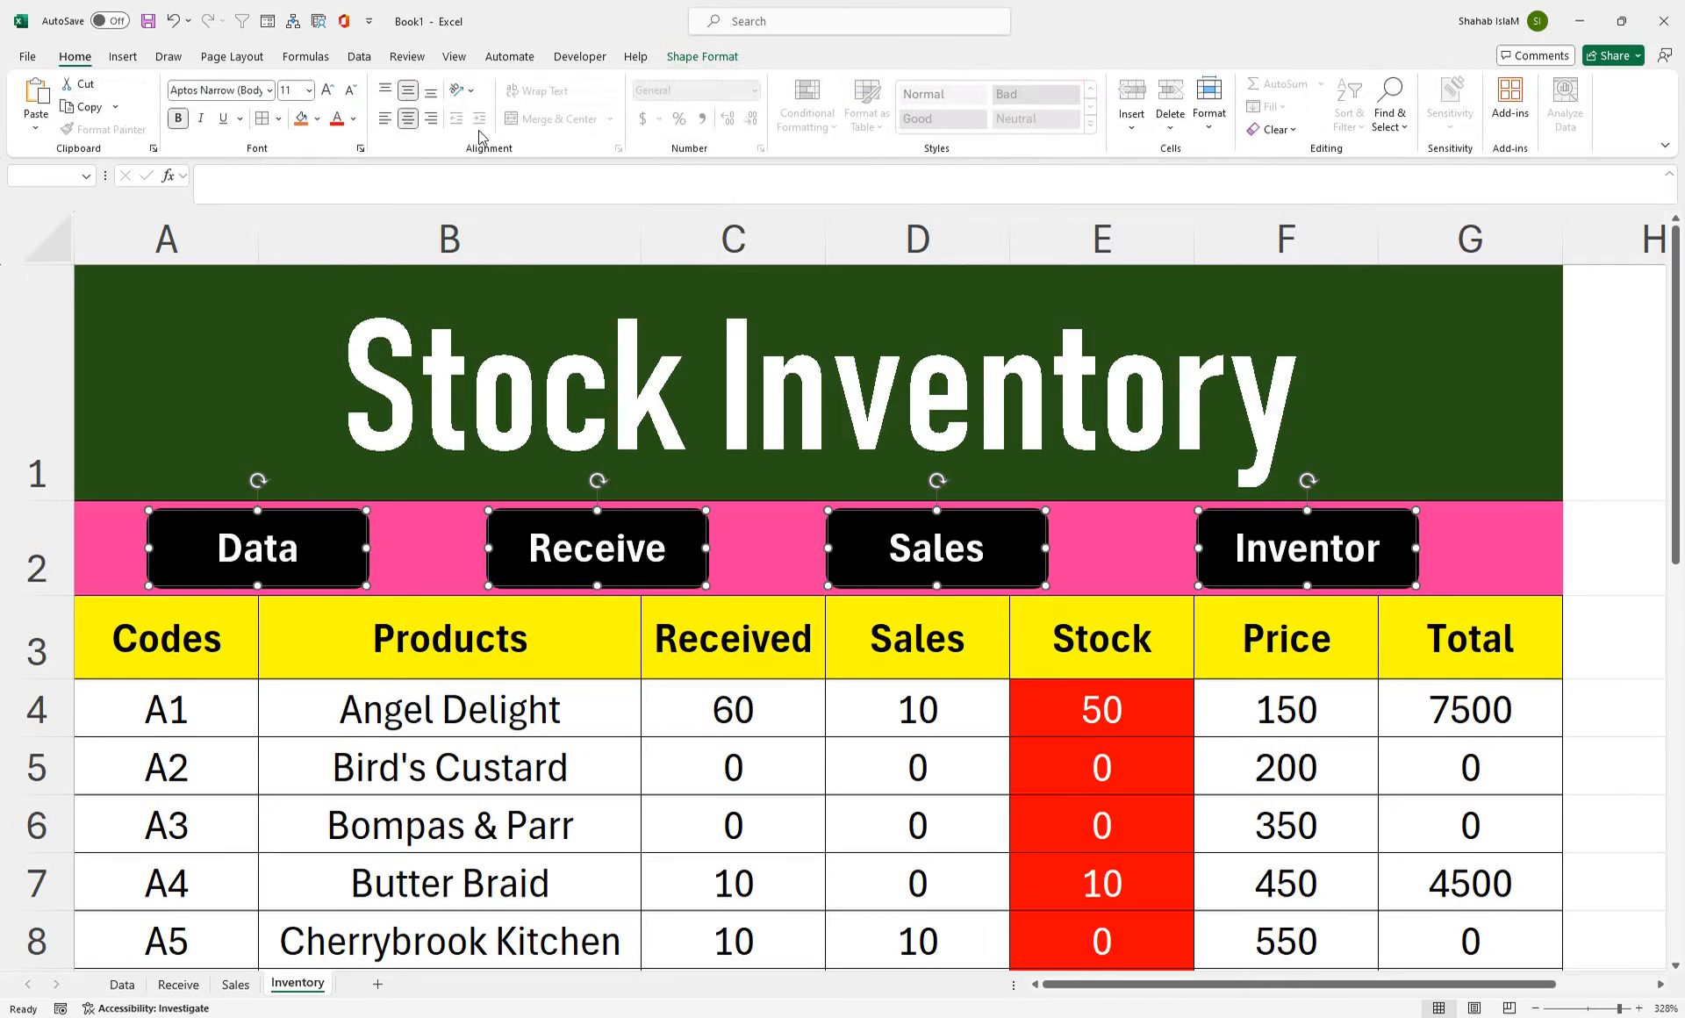
# - Widen all four black shapes slightly, and widen the fourth one a little more so its full Inventory label fits
pyautogui.moveTo(1413, 548); pyautogui.dragTo(1421, 547)
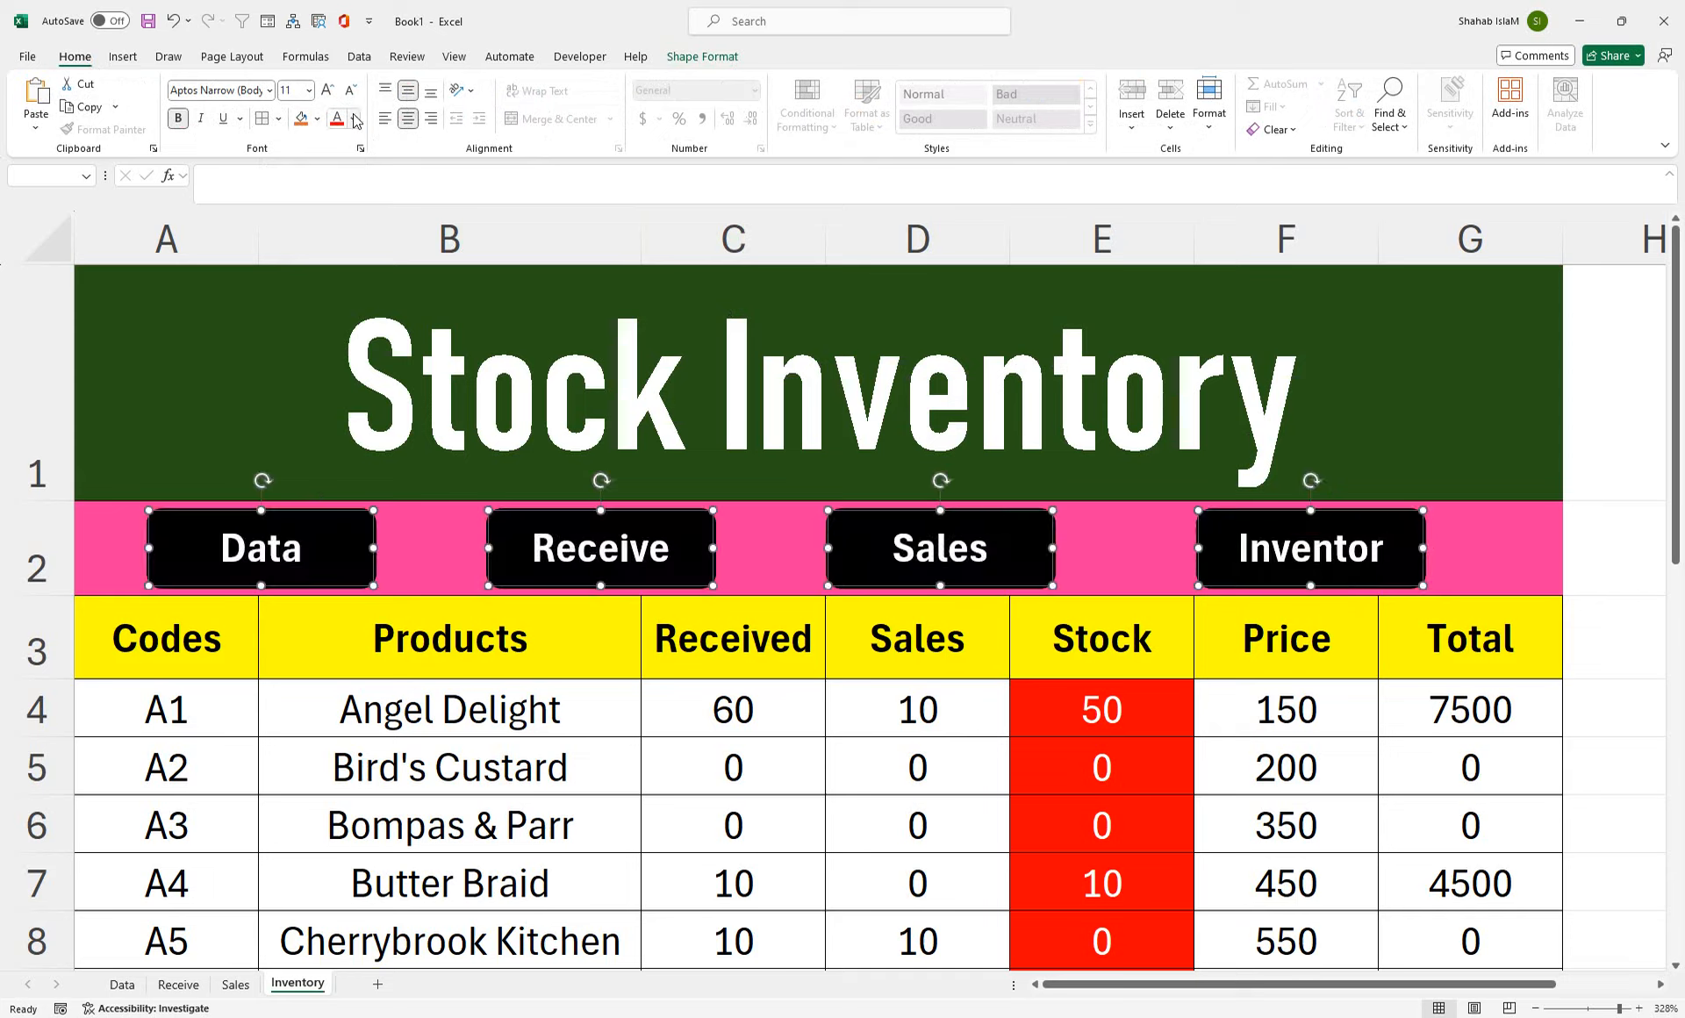
pyautogui.click(732, 671)
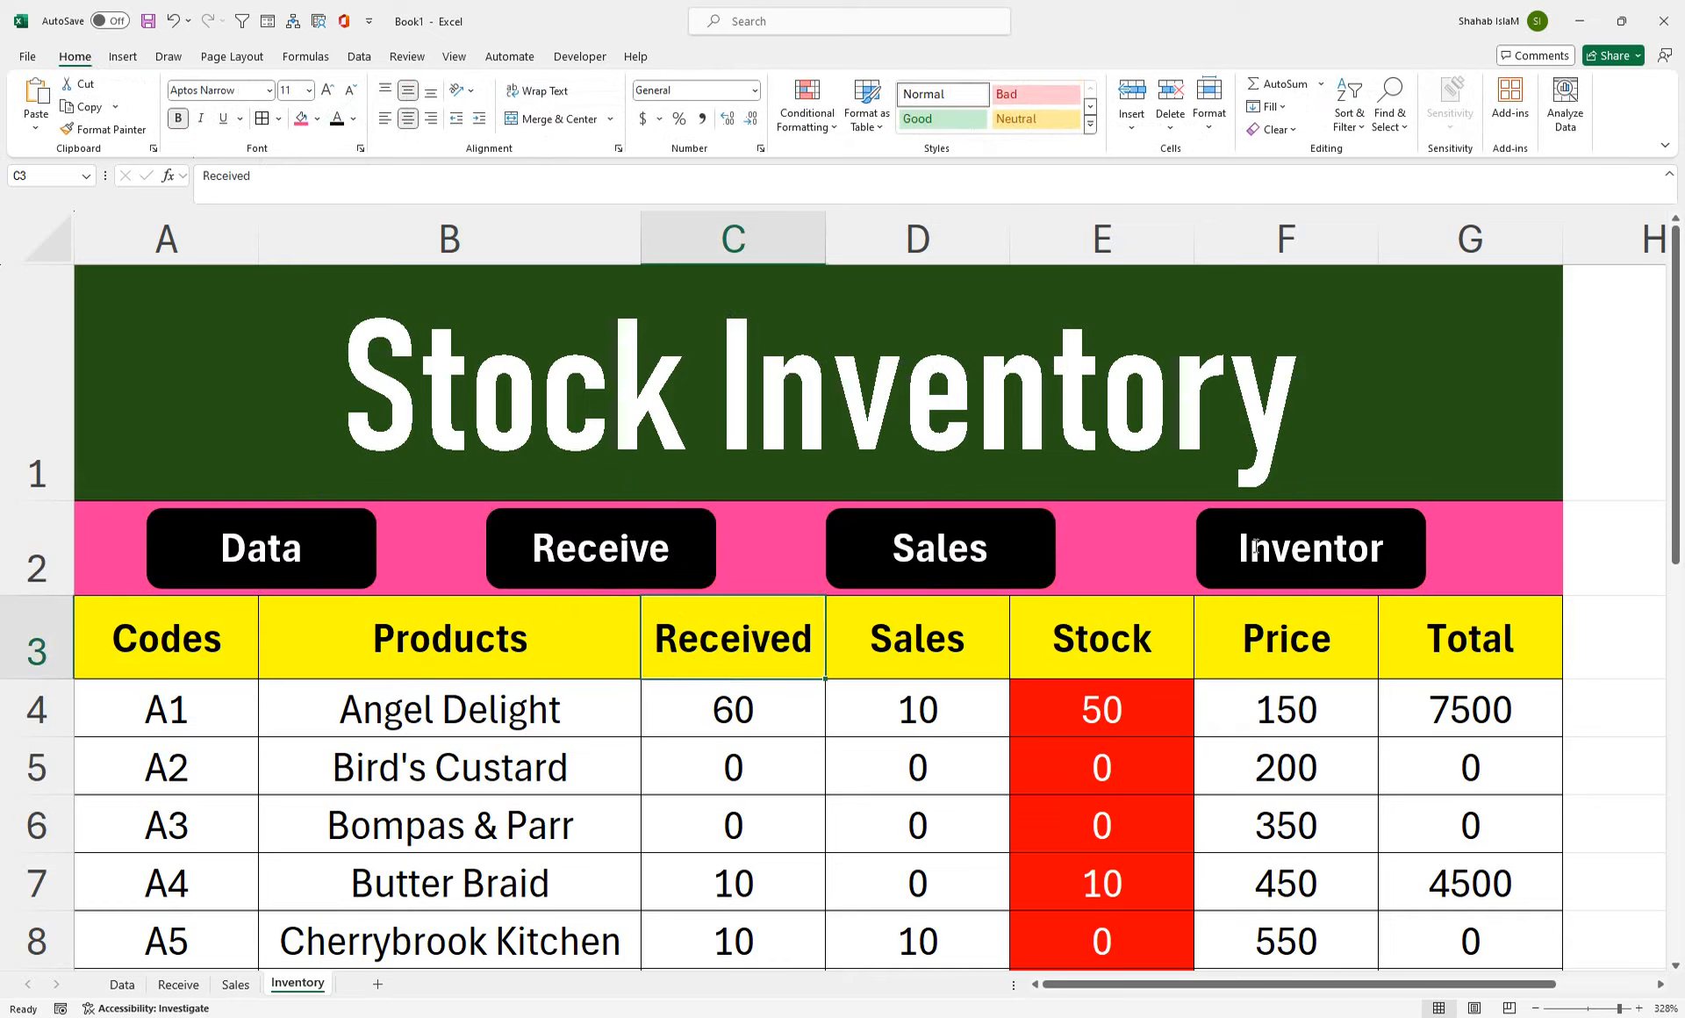
pyautogui.click(1264, 517)
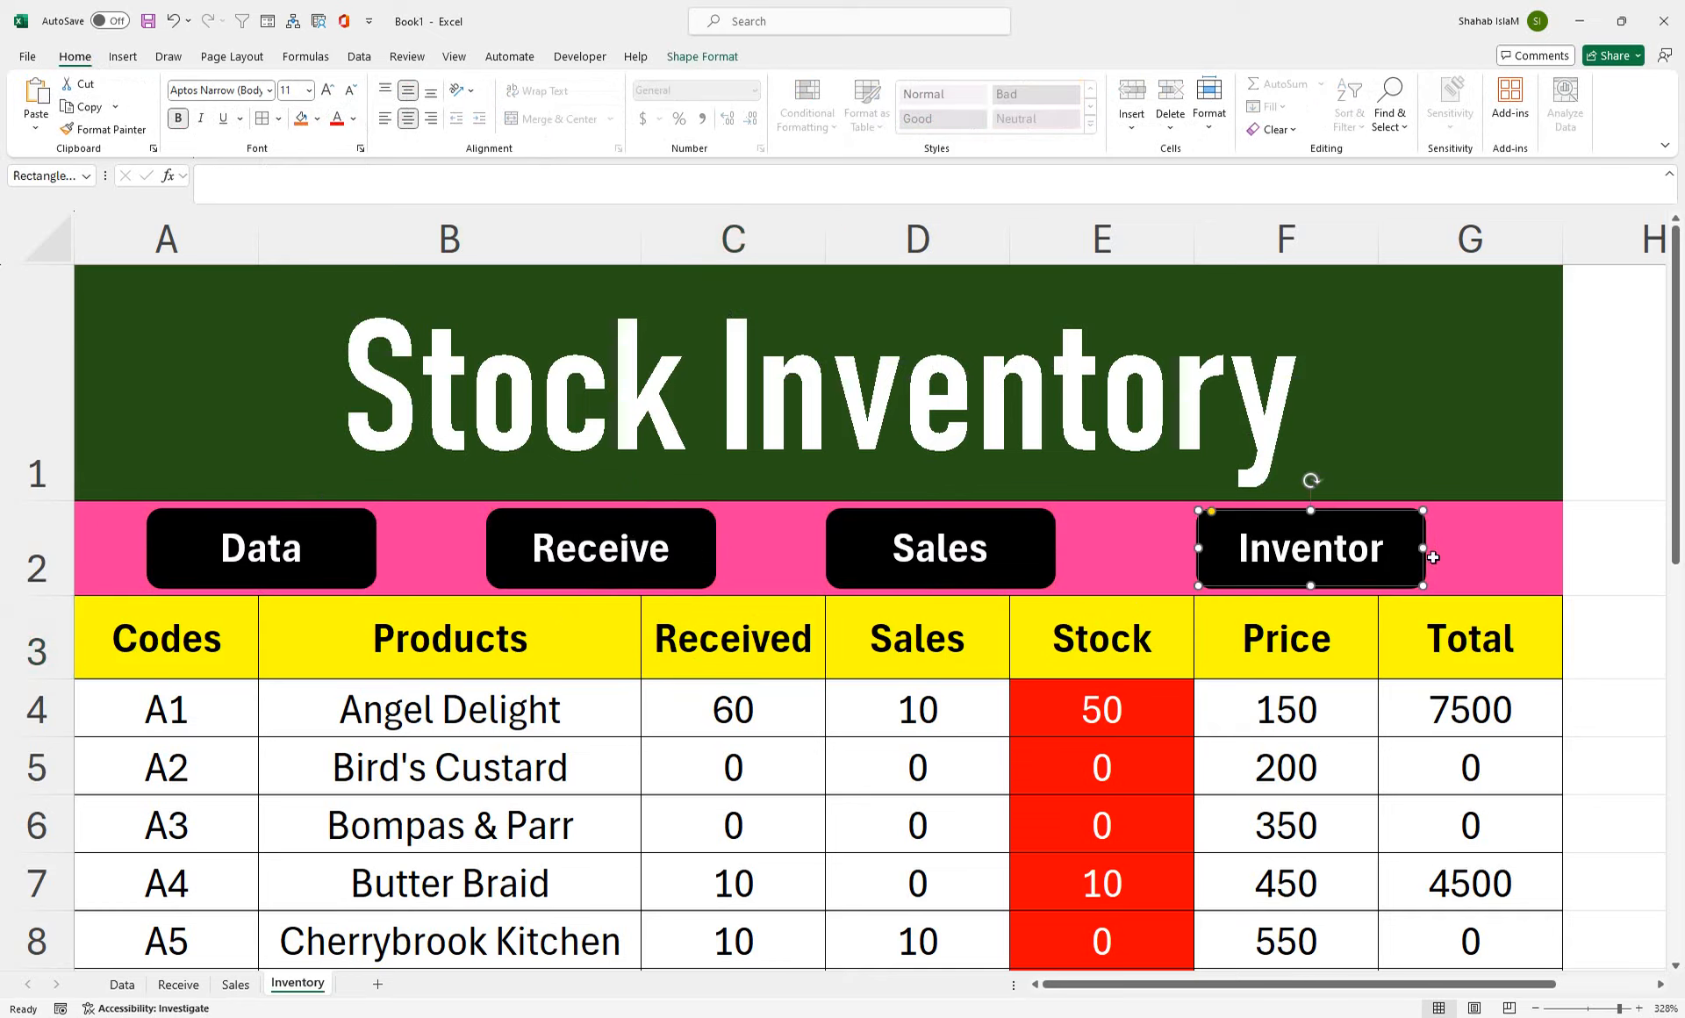
pyautogui.moveTo(1423, 548); pyautogui.dragTo(1432, 548)
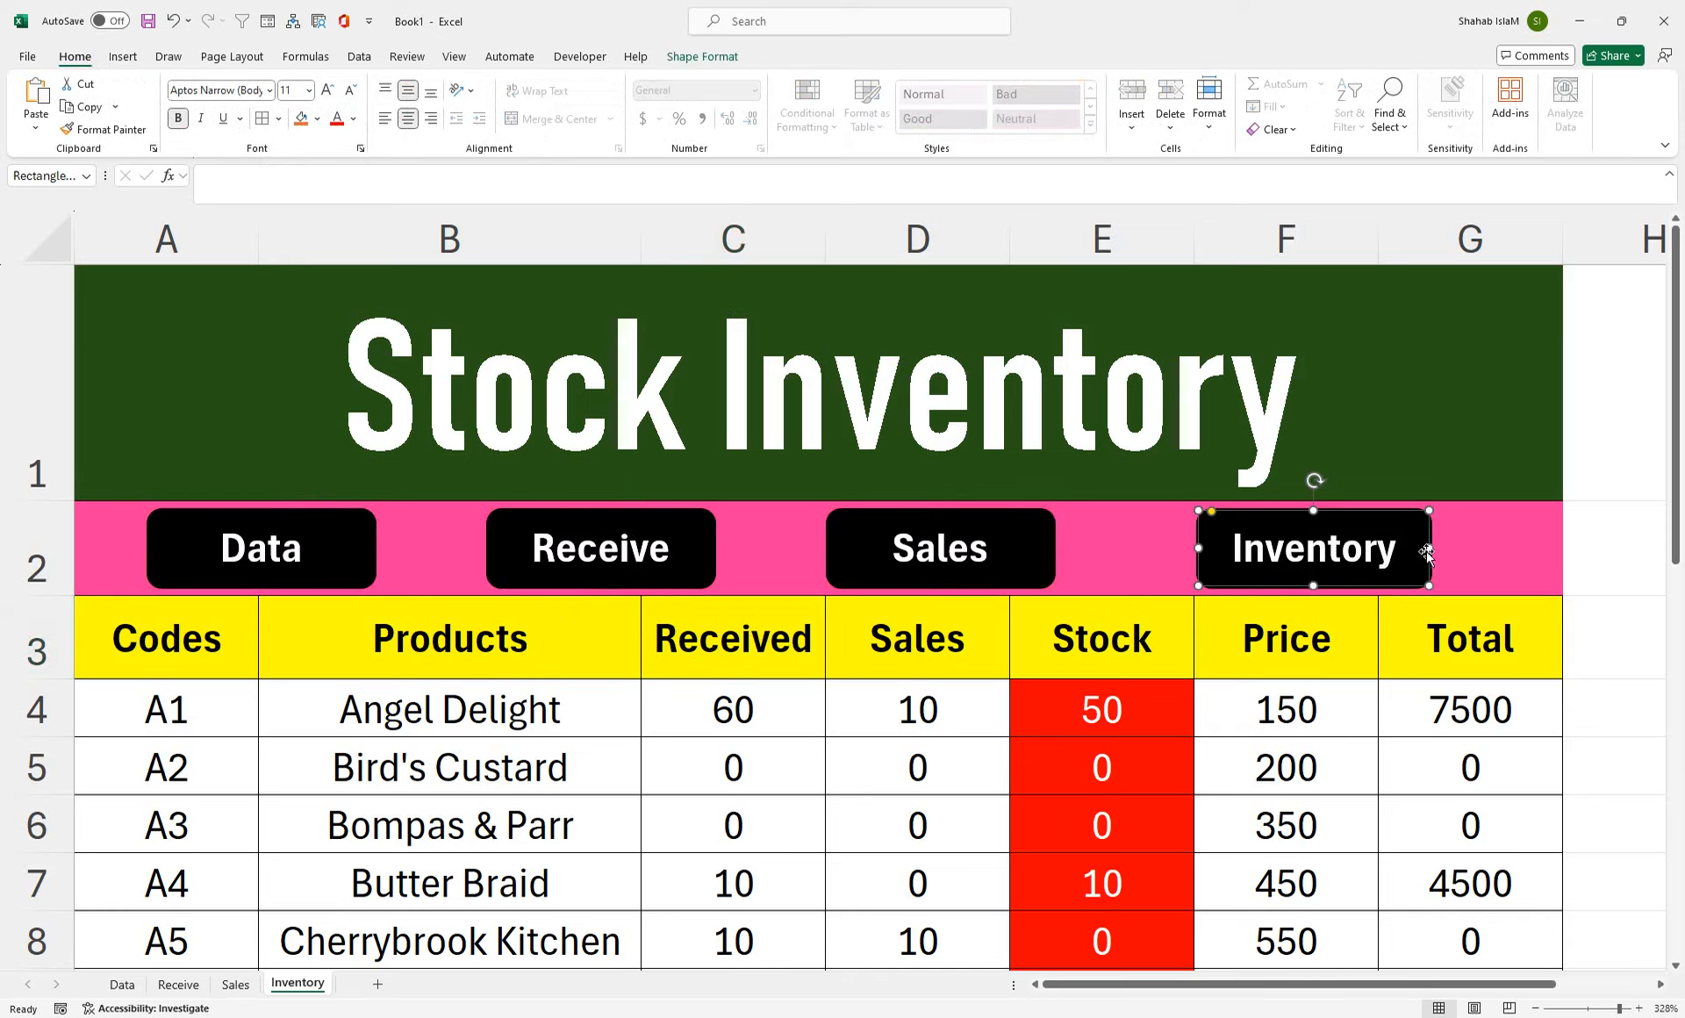
pyautogui.click(1202, 645)
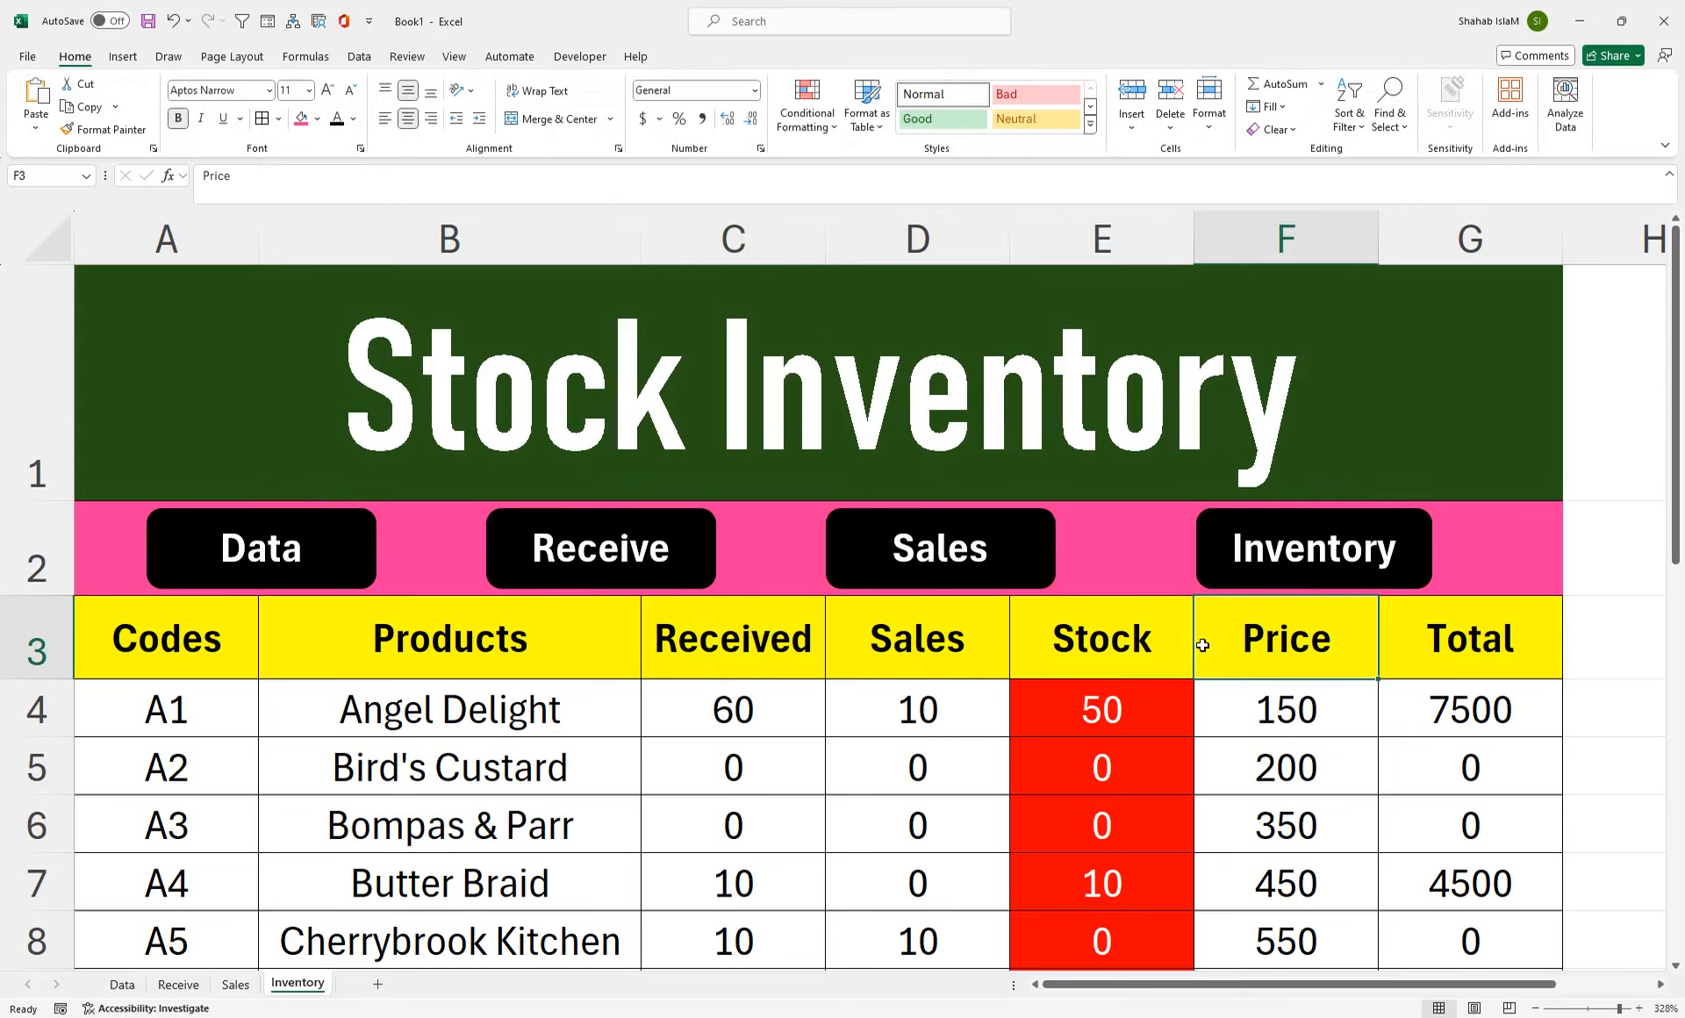
# - Select all four black button shapes and apply the first outer shadow preset to them
pyautogui.rightClick(1233, 542)
pyautogui.keyDown('ctrl'); pyautogui.rightClick(1025, 544); pyautogui.keyUp('ctrl')
pyautogui.keyDown('ctrl'); pyautogui.rightClick(640, 531); pyautogui.keyUp('ctrl')
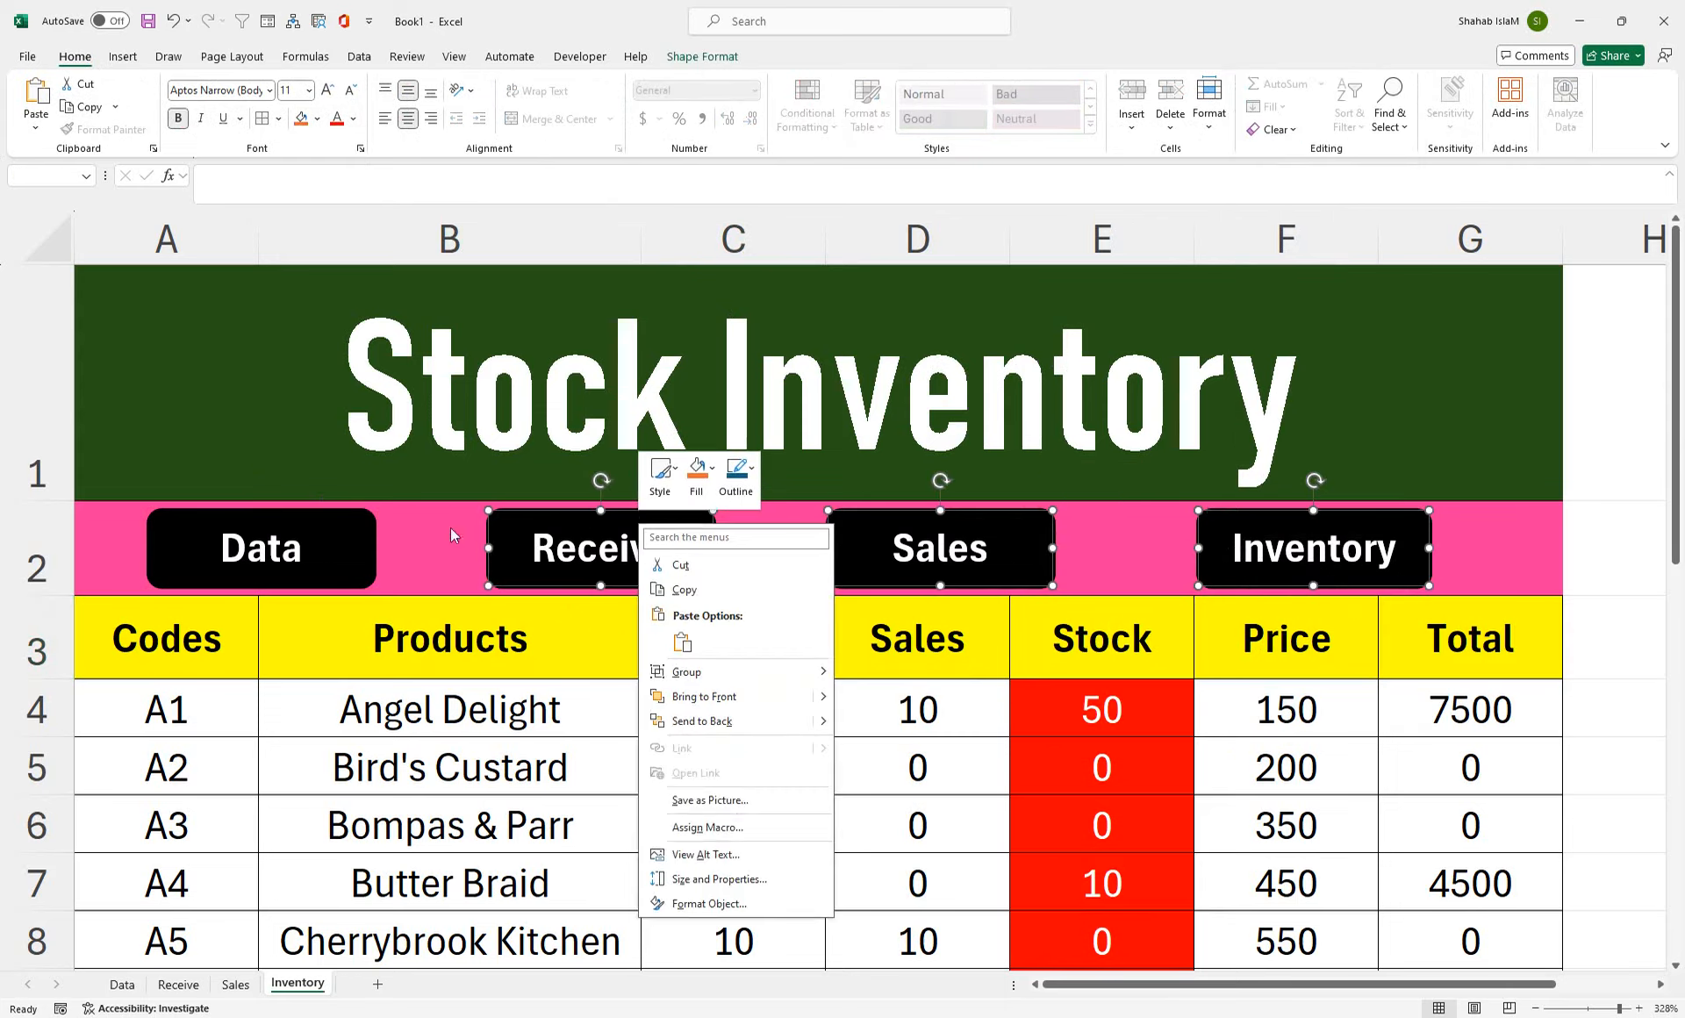
pyautogui.keyDown('ctrl'); pyautogui.rightClick(328, 546); pyautogui.keyUp('ctrl')
pyautogui.click(706, 58)
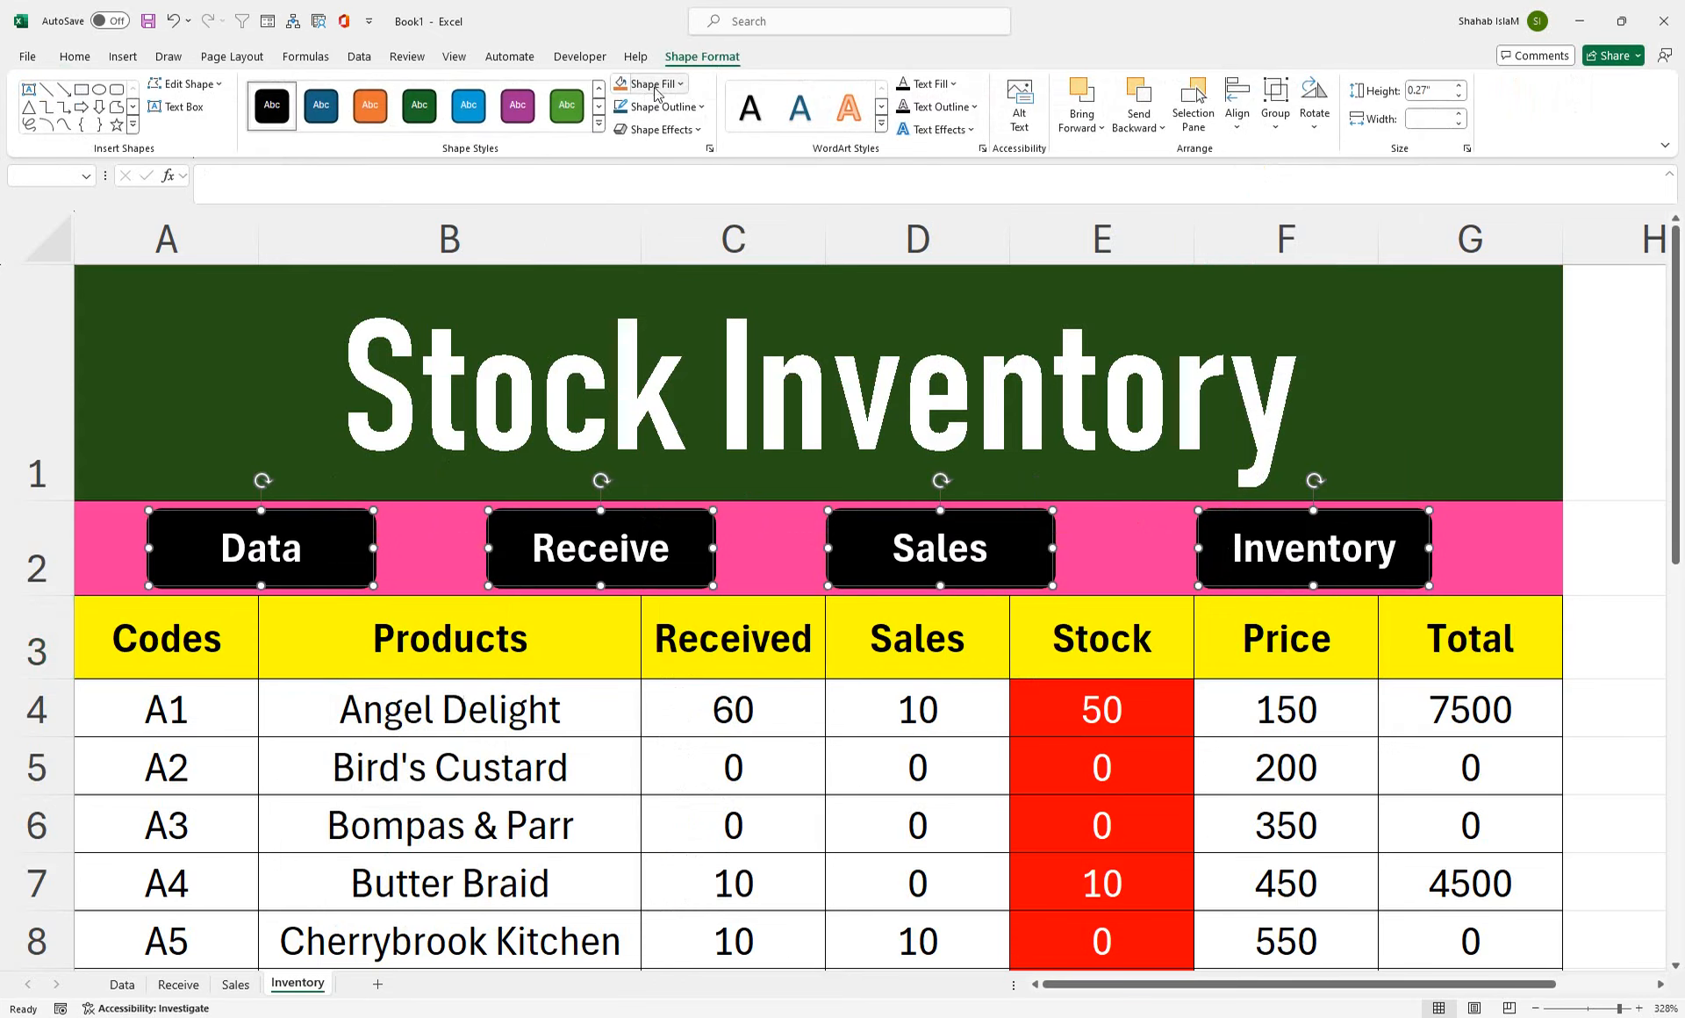
pyautogui.click(660, 106)
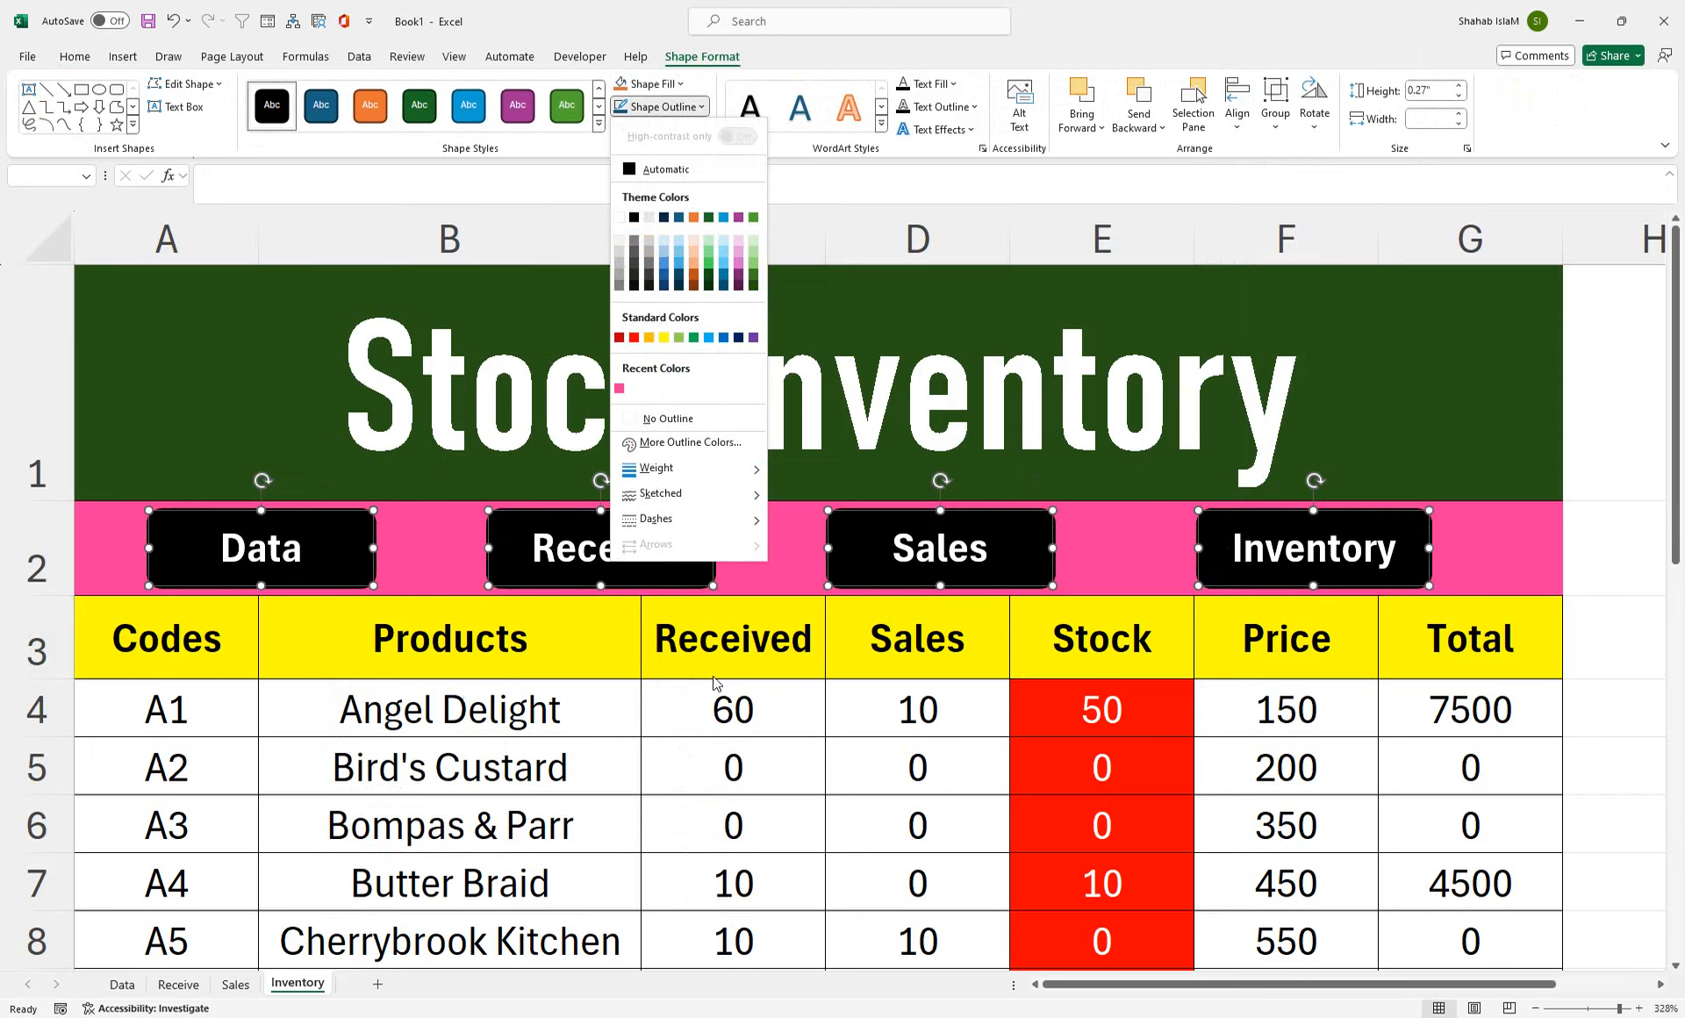
pyautogui.click(604, 151)
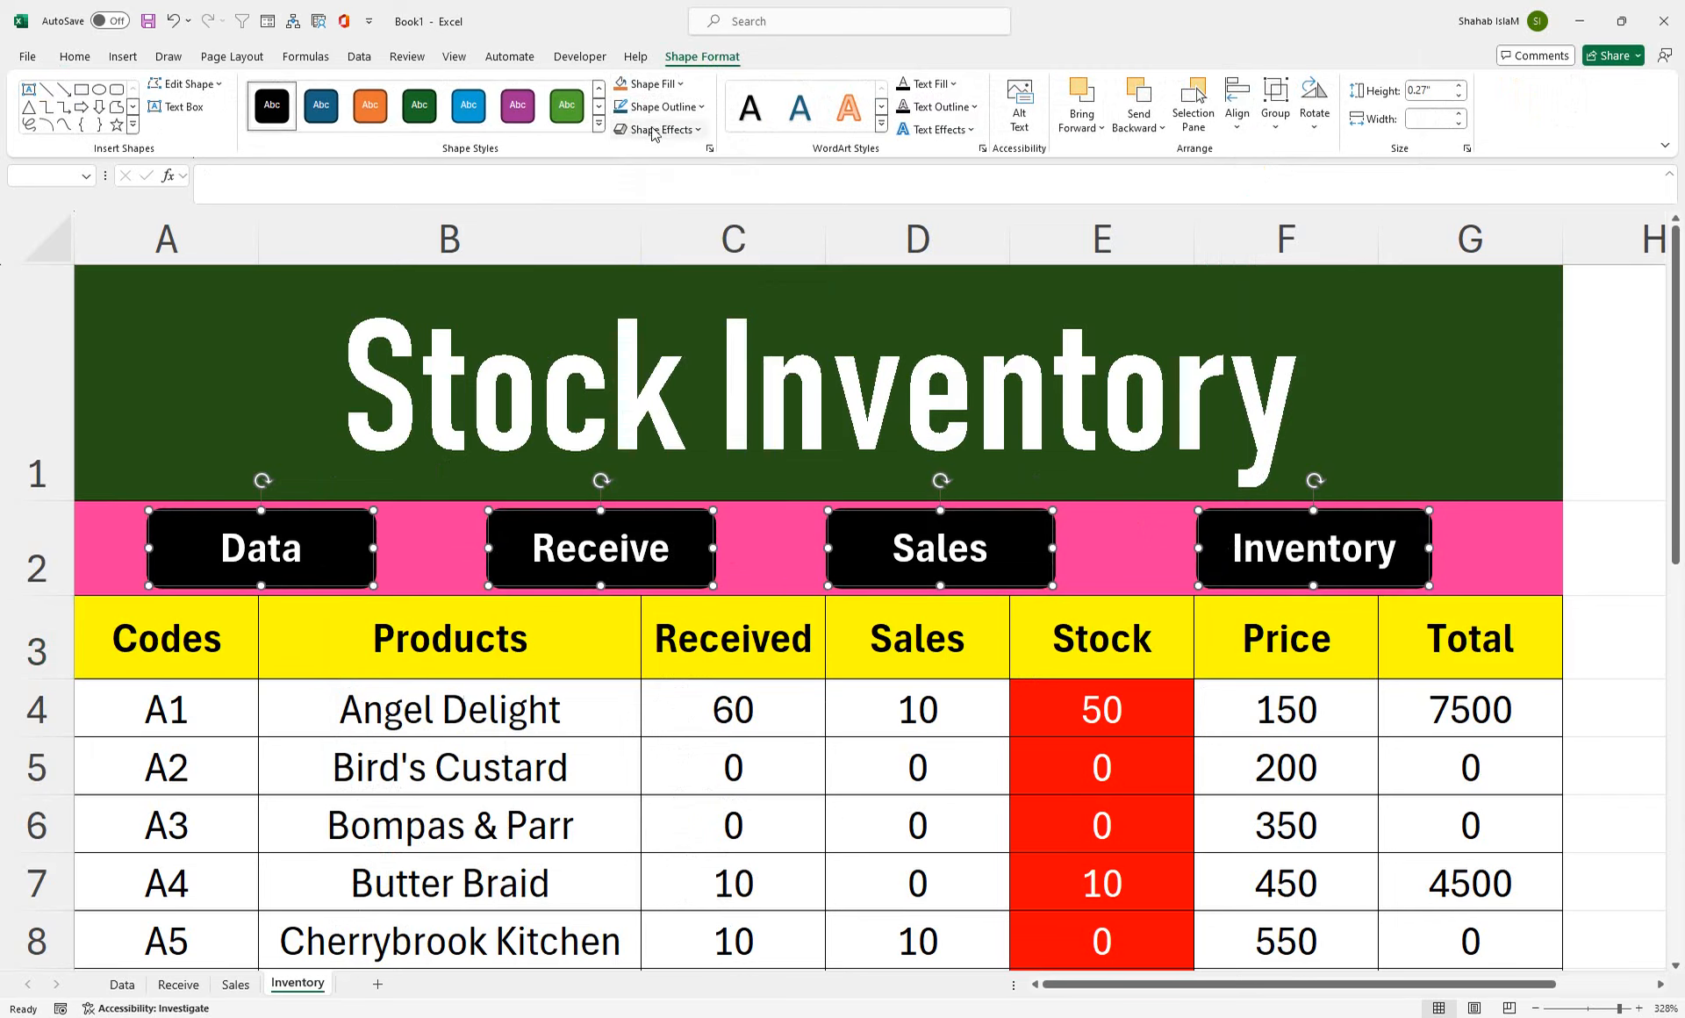
pyautogui.click(659, 129)
pyautogui.moveTo(674, 201)
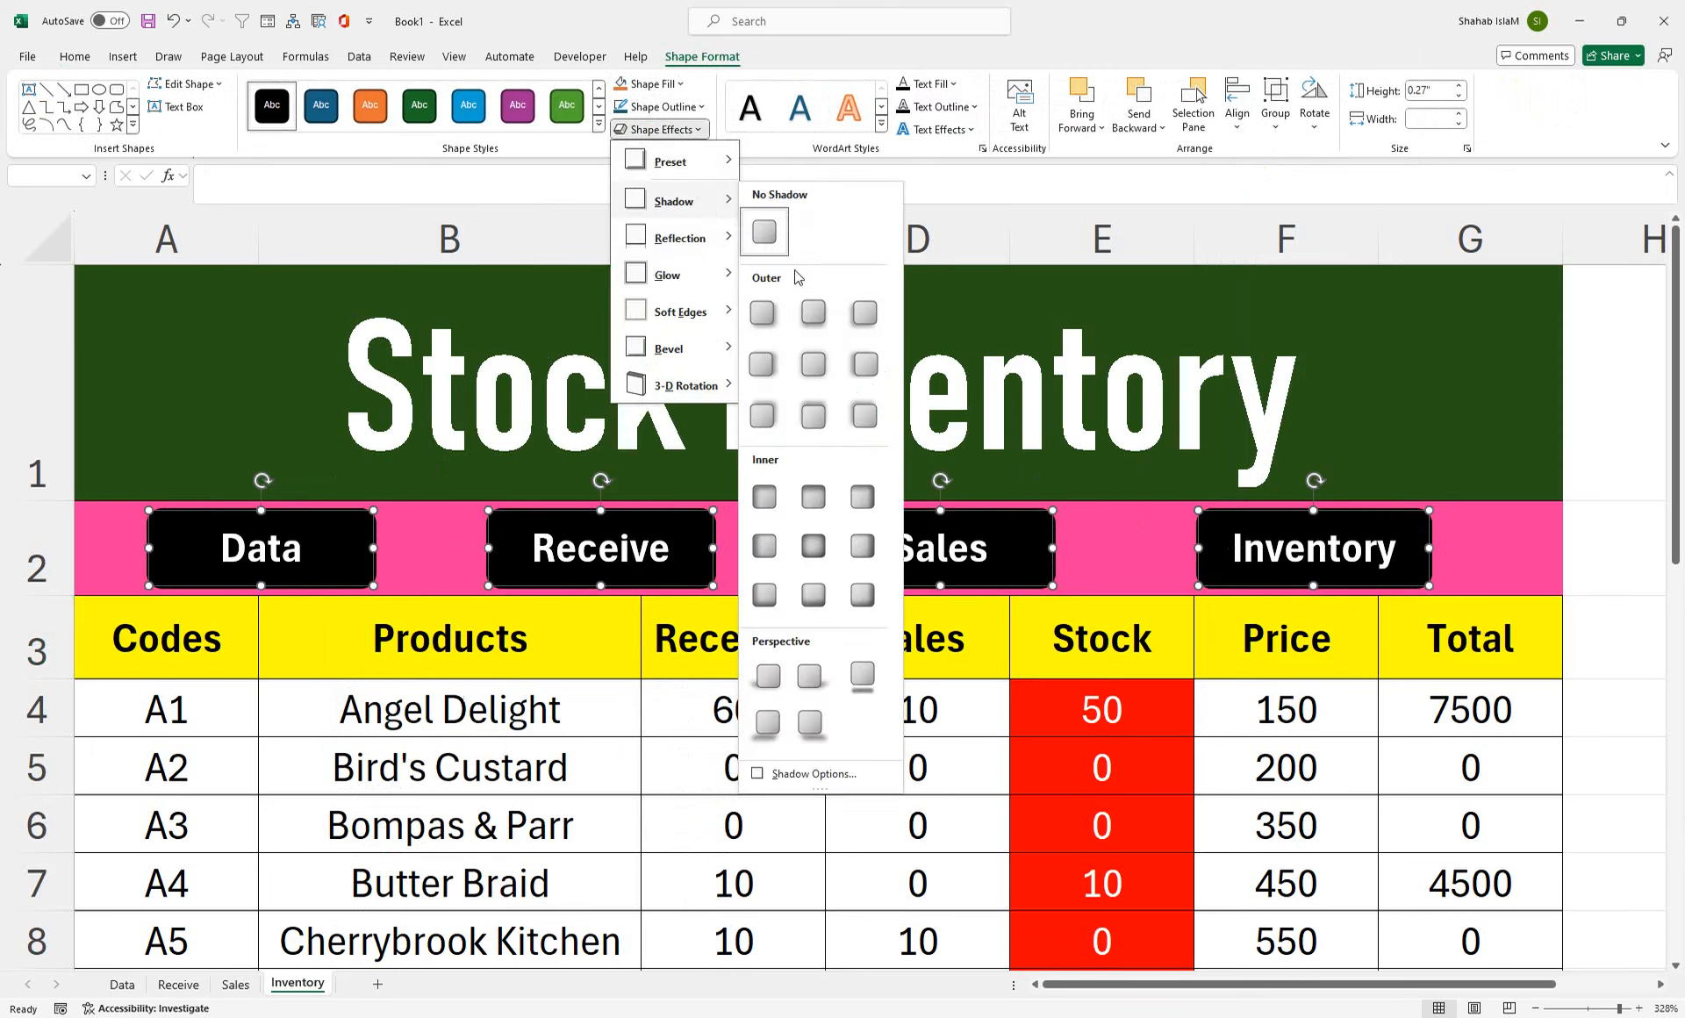
pyautogui.click(779, 321)
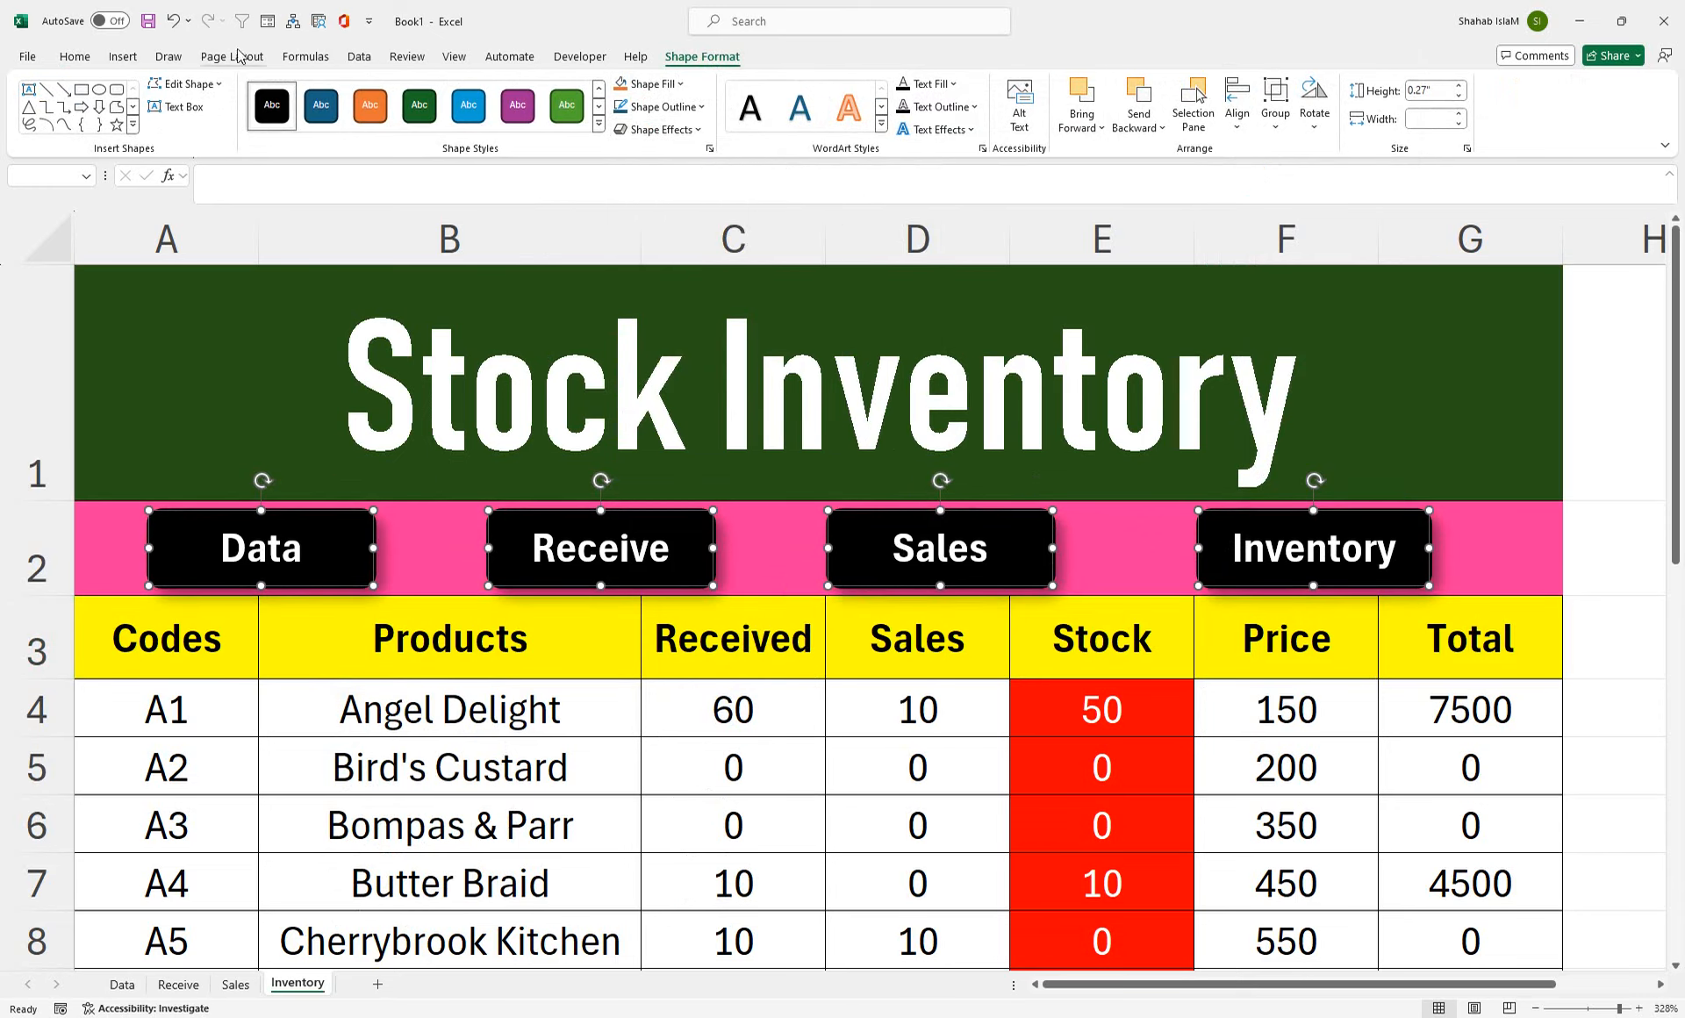
# - Set the text fill of the four button labels to the standard yellow
pyautogui.click(953, 84)
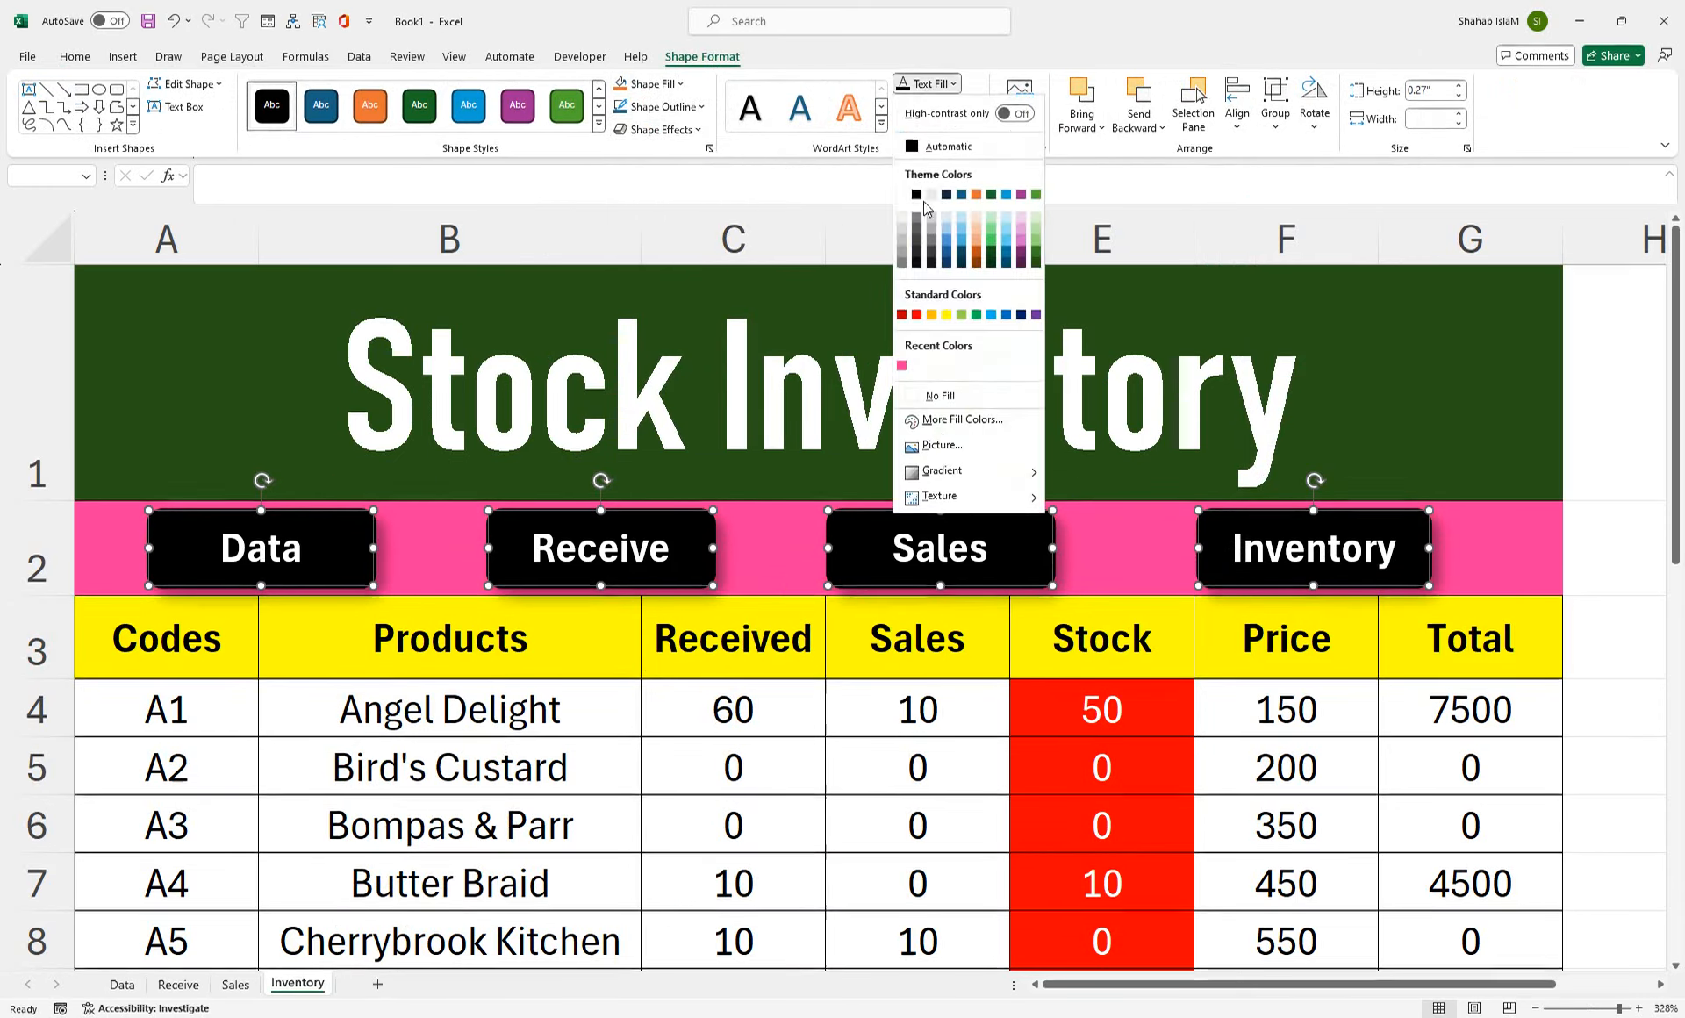
pyautogui.click(948, 318)
pyautogui.click(461, 805)
# - Link the Data button to cell A1 of the Data sheet as a place in this document
pyautogui.rightClick(367, 581)
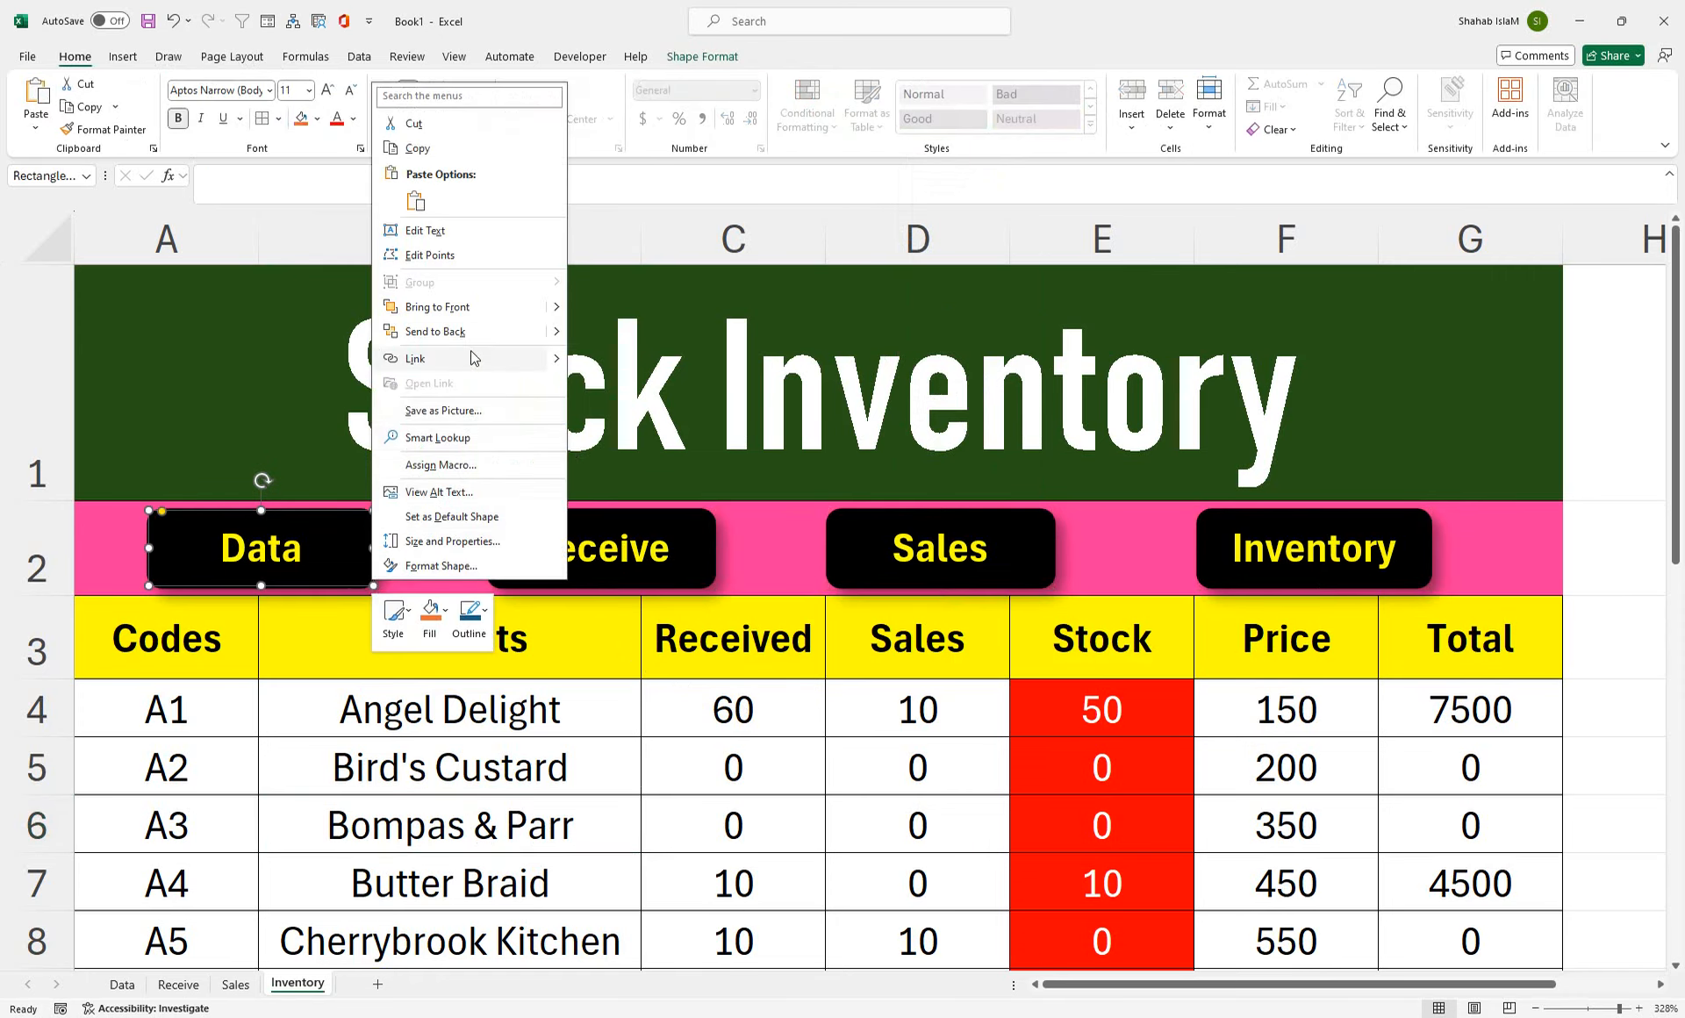
pyautogui.moveTo(513, 358)
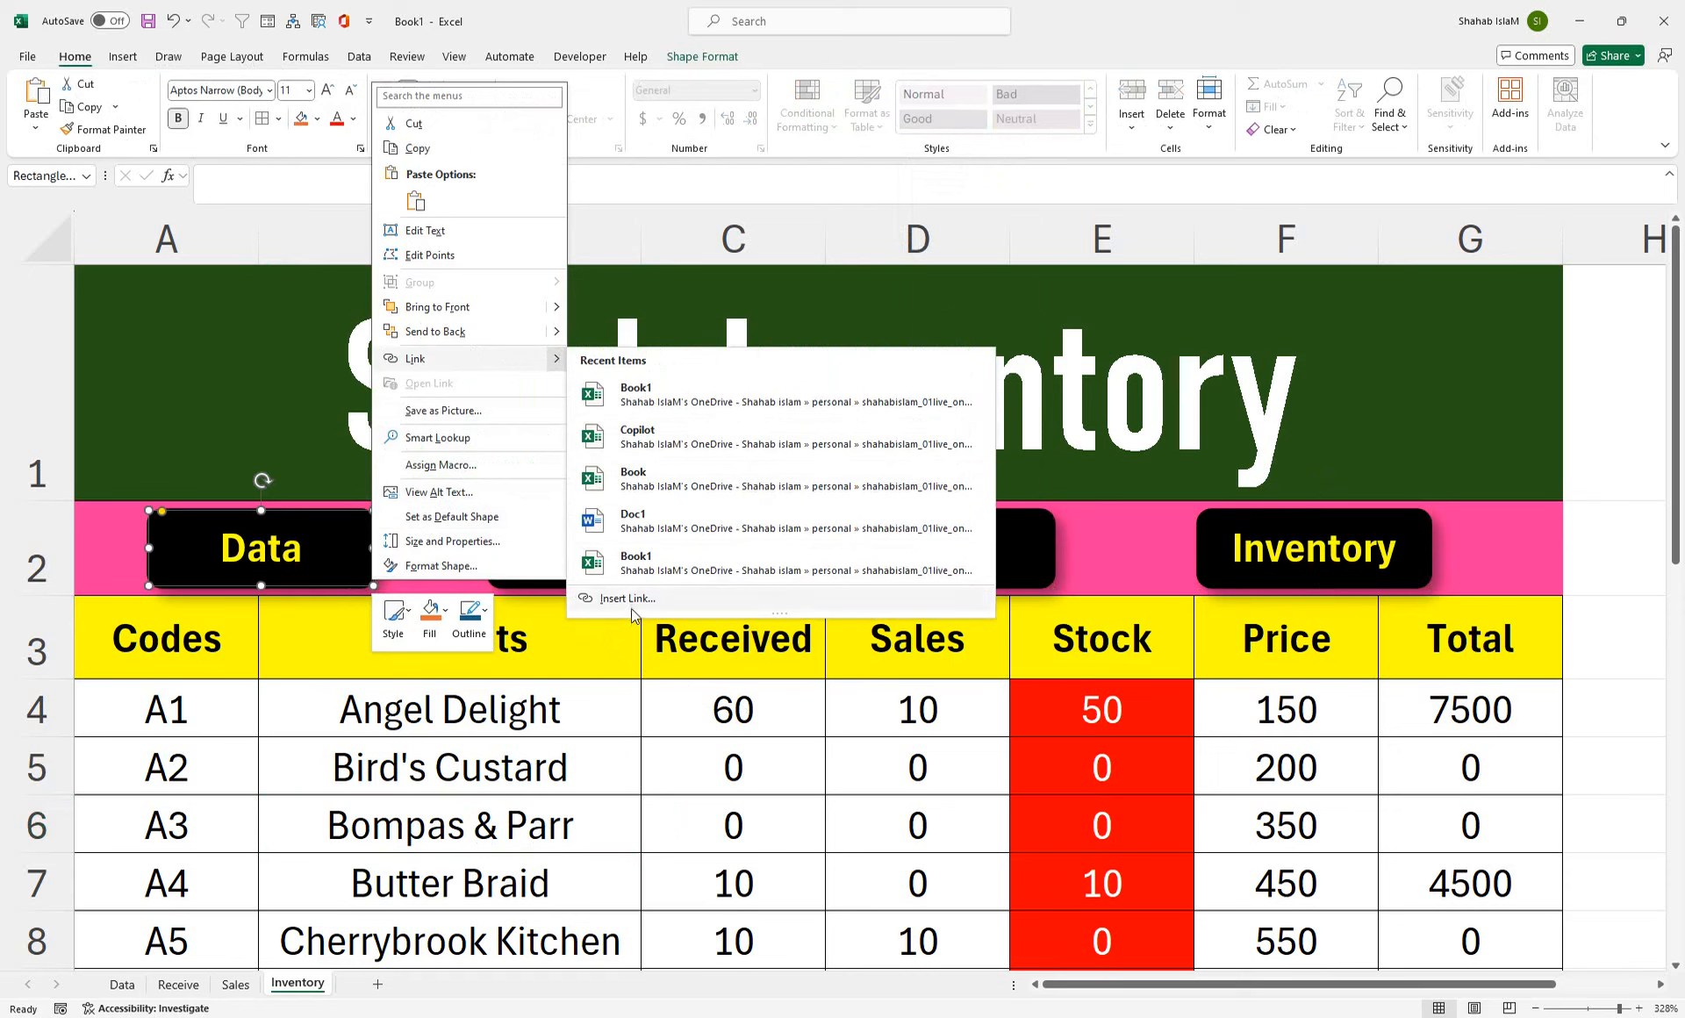
pyautogui.click(674, 604)
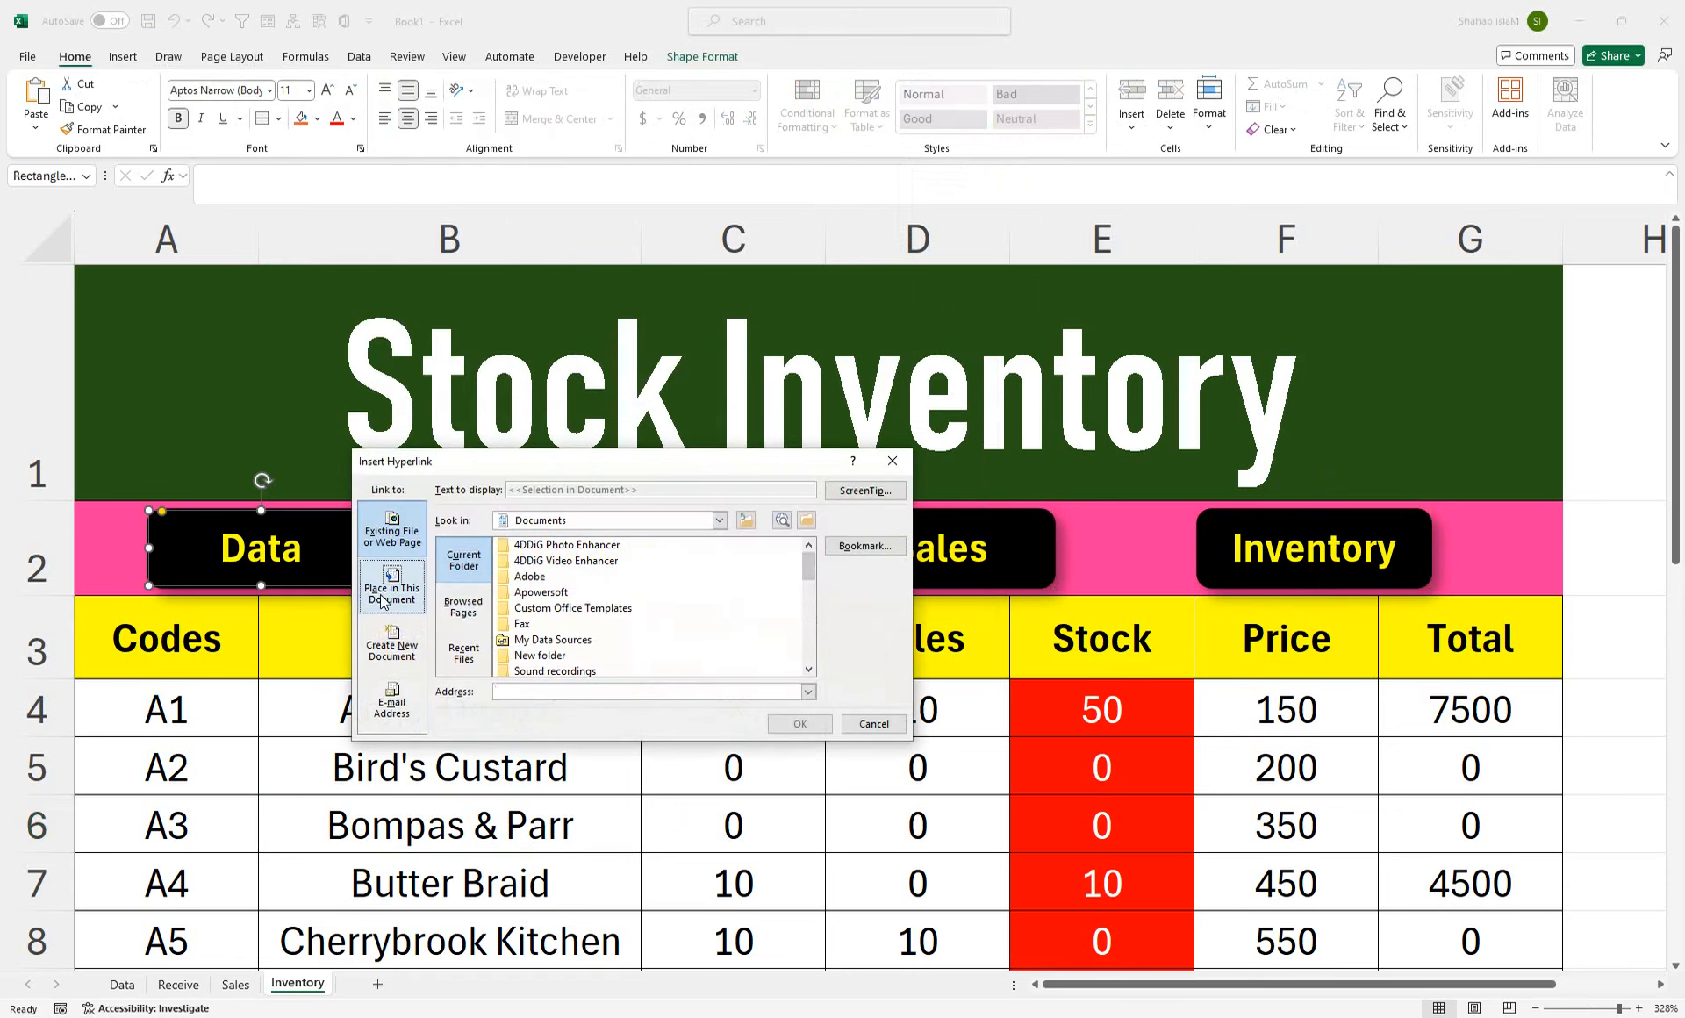
pyautogui.click(393, 586)
pyautogui.click(489, 584)
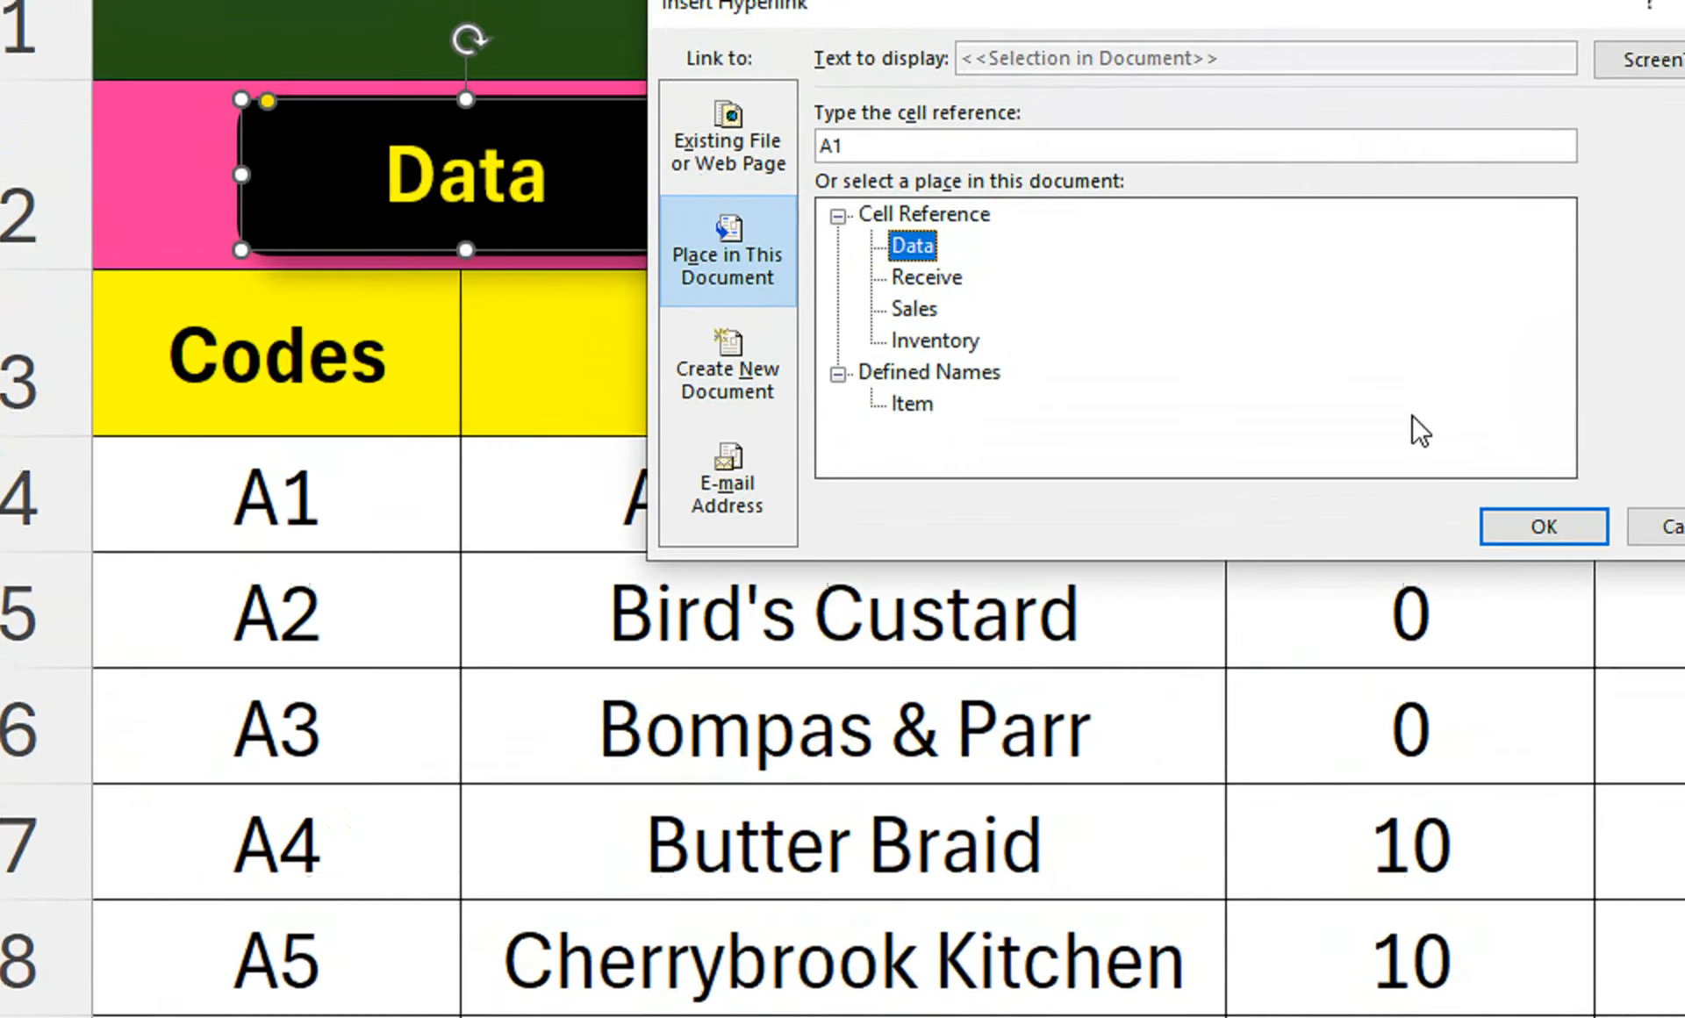
pyautogui.click(1363, 546)
# - Link the Receive button to cell A1 of the Receive sheet in this document
pyautogui.click(1024, 248)
pyautogui.rightClick(1024, 249)
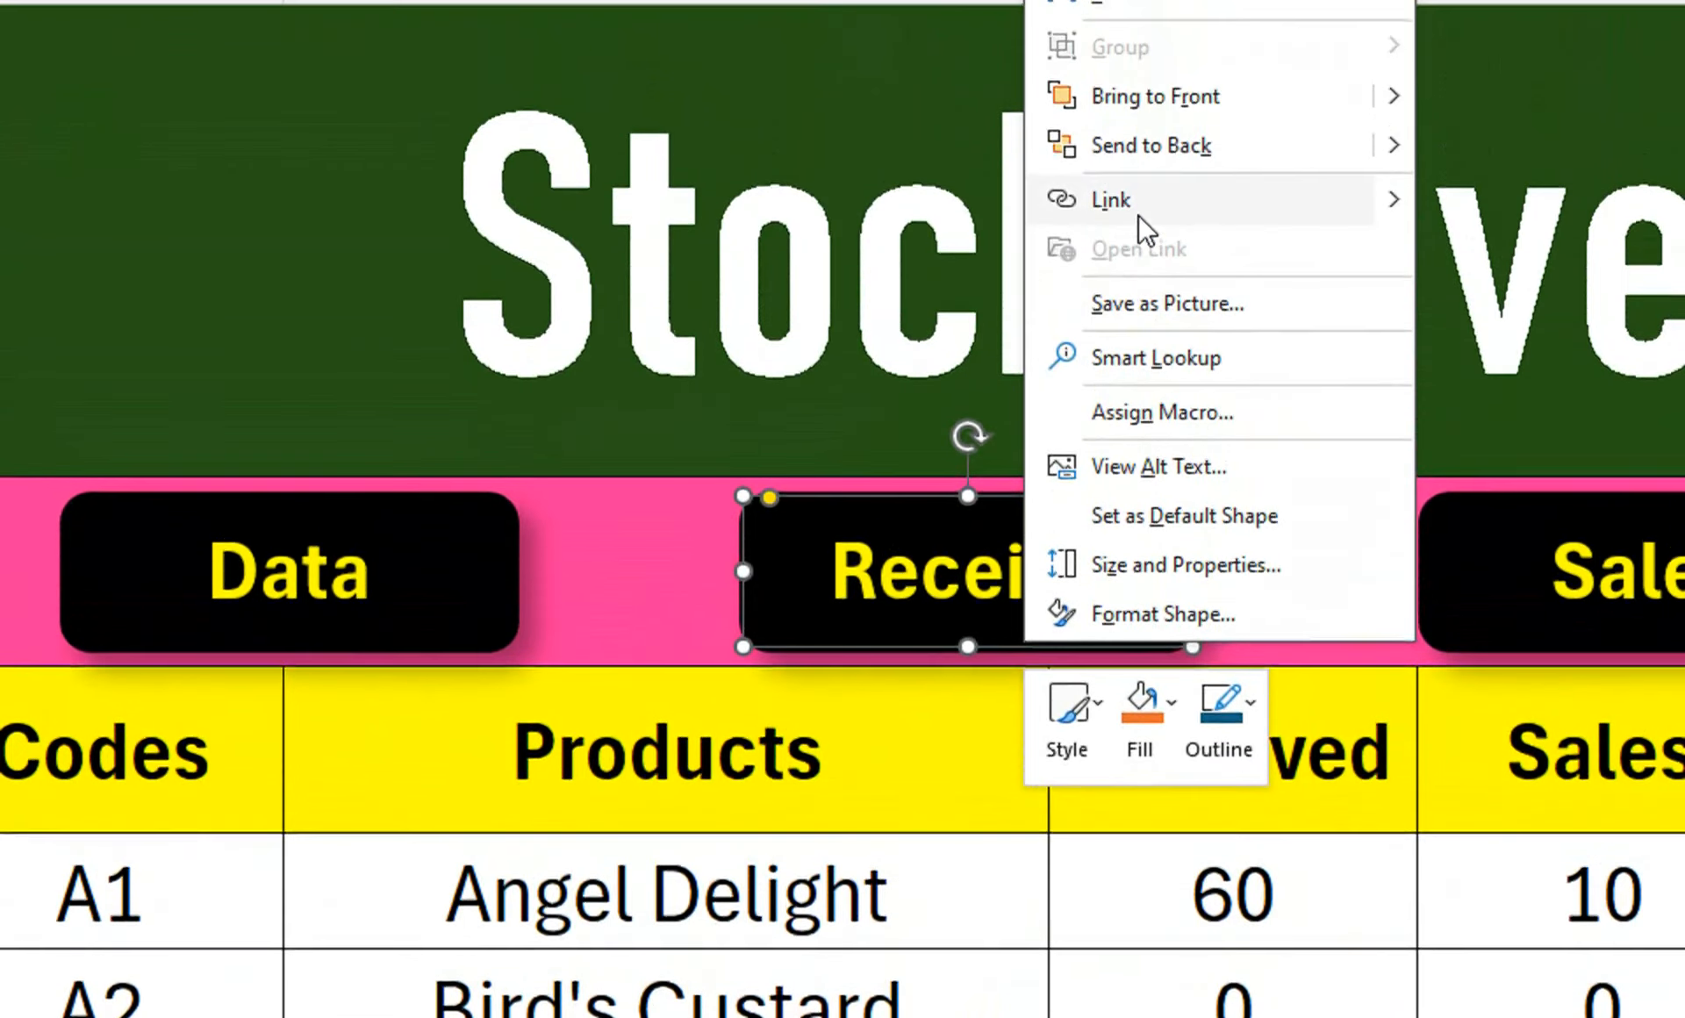
pyautogui.click(1132, 67)
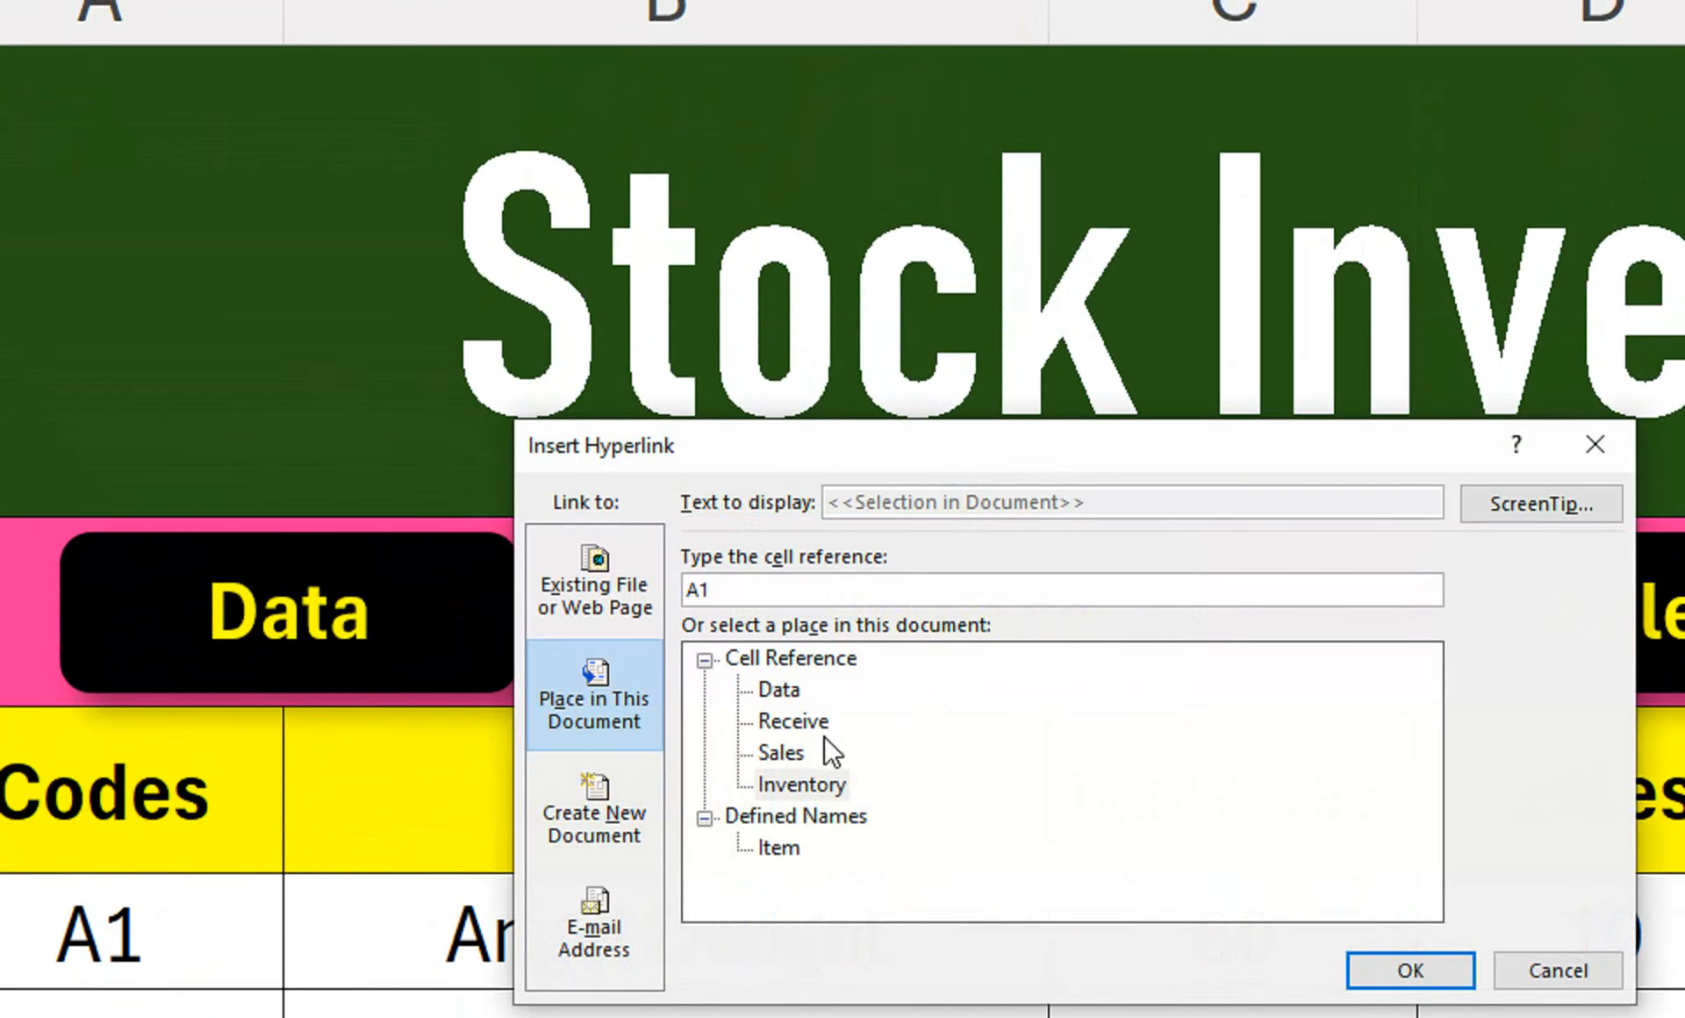
pyautogui.click(556, 719)
pyautogui.click(794, 721)
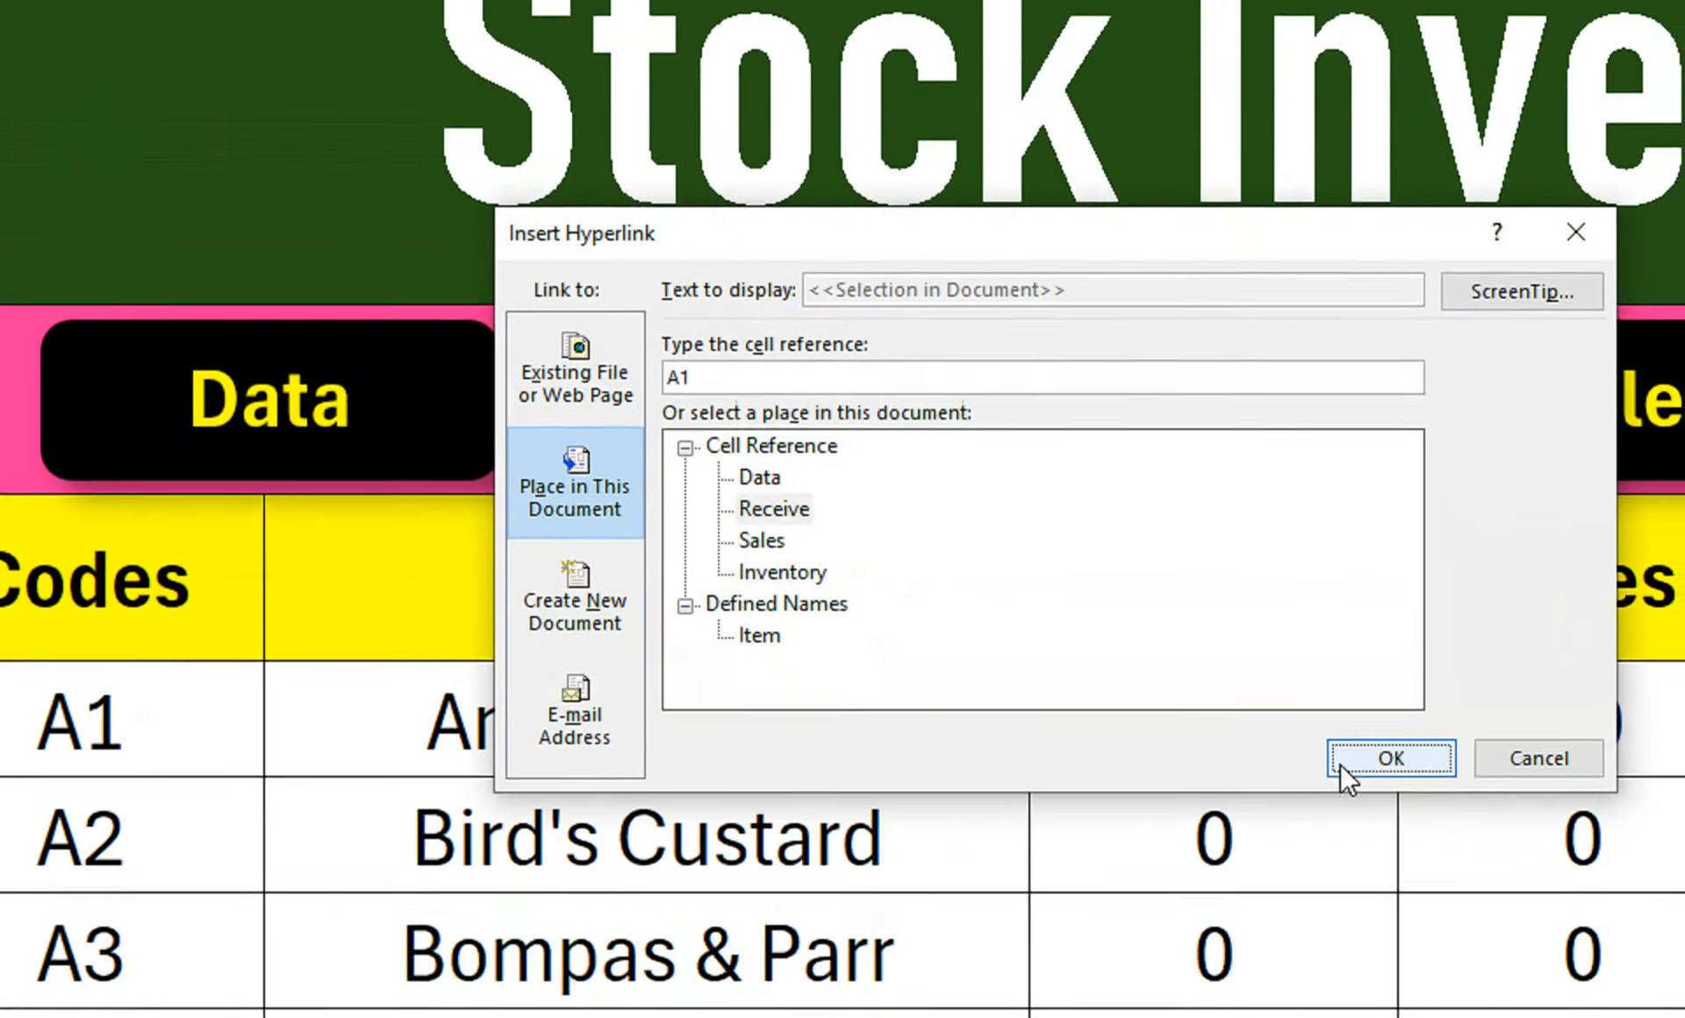
pyautogui.click(1410, 970)
# - Link the Sales button to cell A1 of the Sales sheet in this document
pyautogui.rightClick(1468, 382)
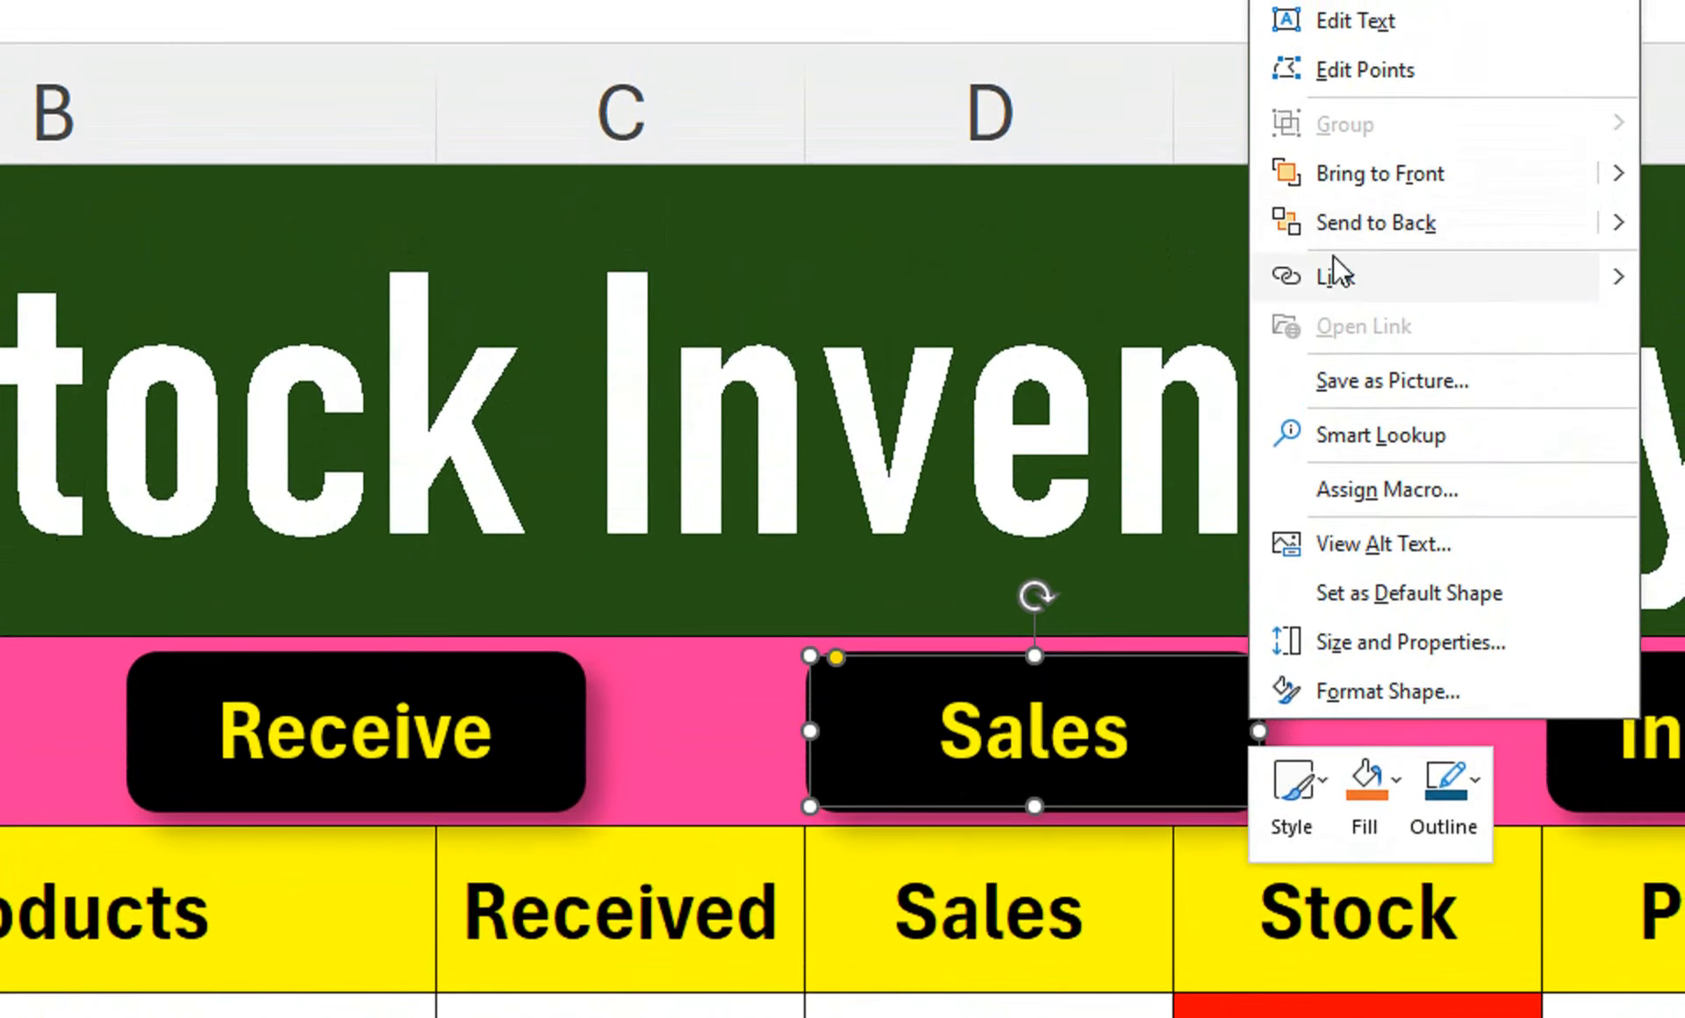
pyautogui.click(1338, 272)
pyautogui.click(351, 762)
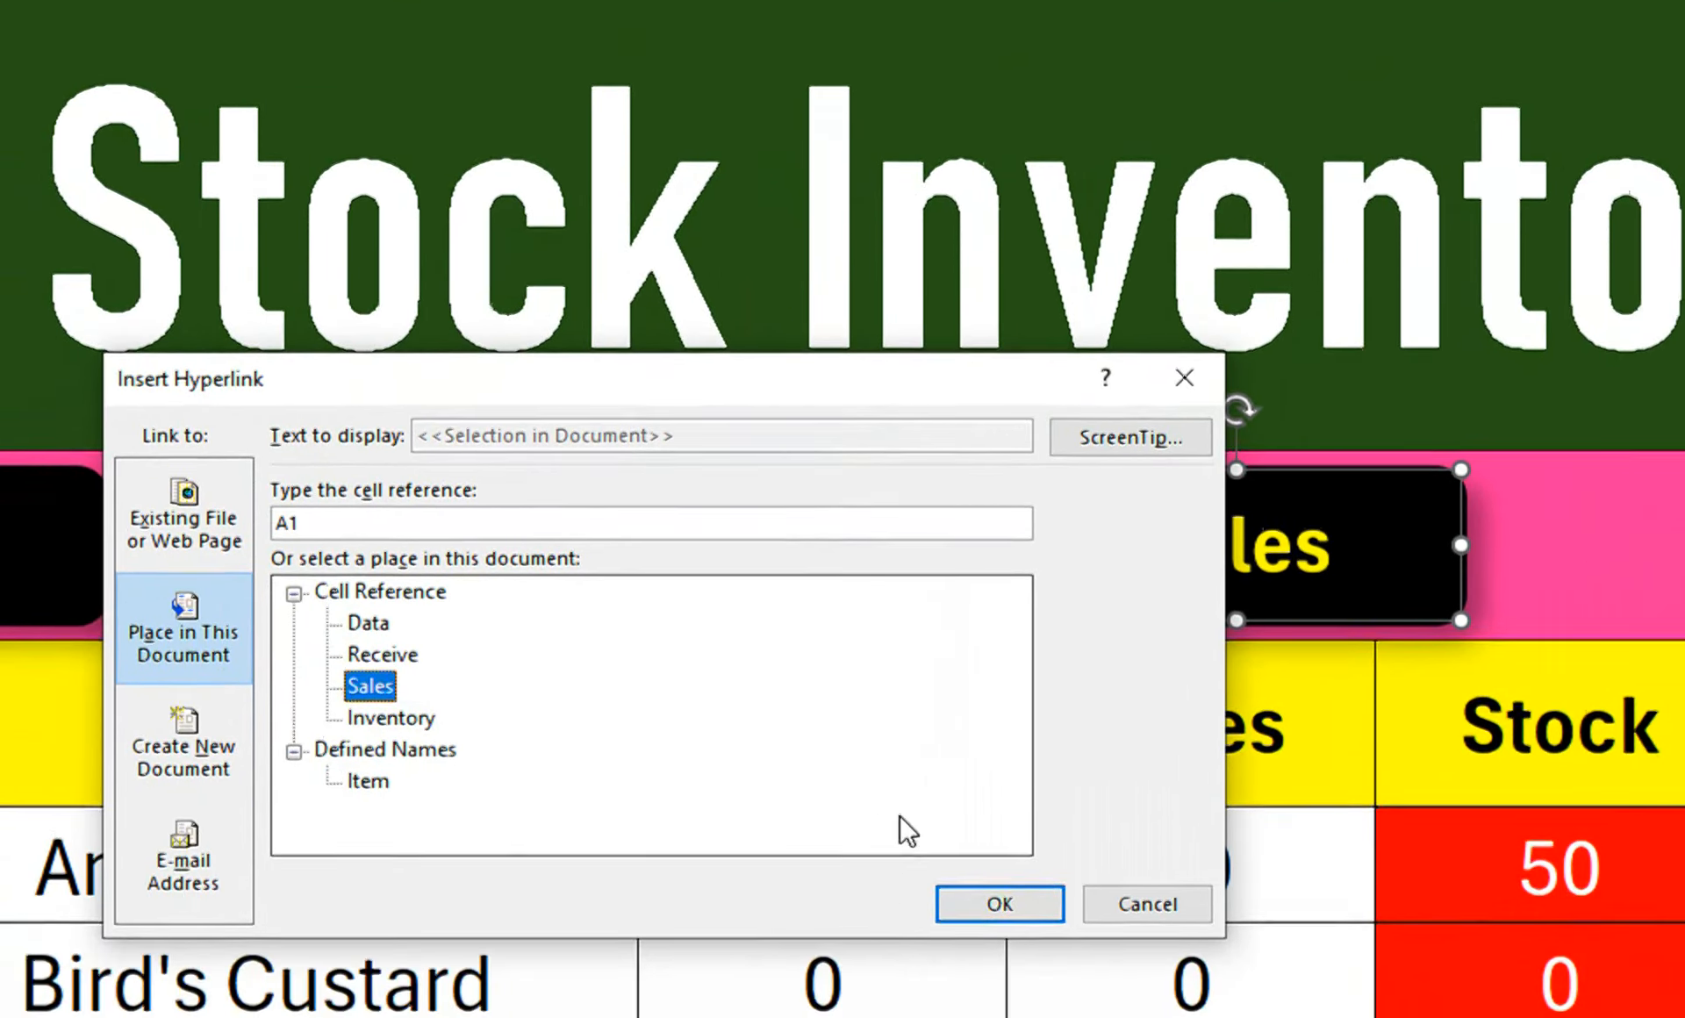
pyautogui.click(956, 783)
# - Link the Inventory button to cell A1 of the Inventory sheet in this document
pyautogui.rightClick(1389, 478)
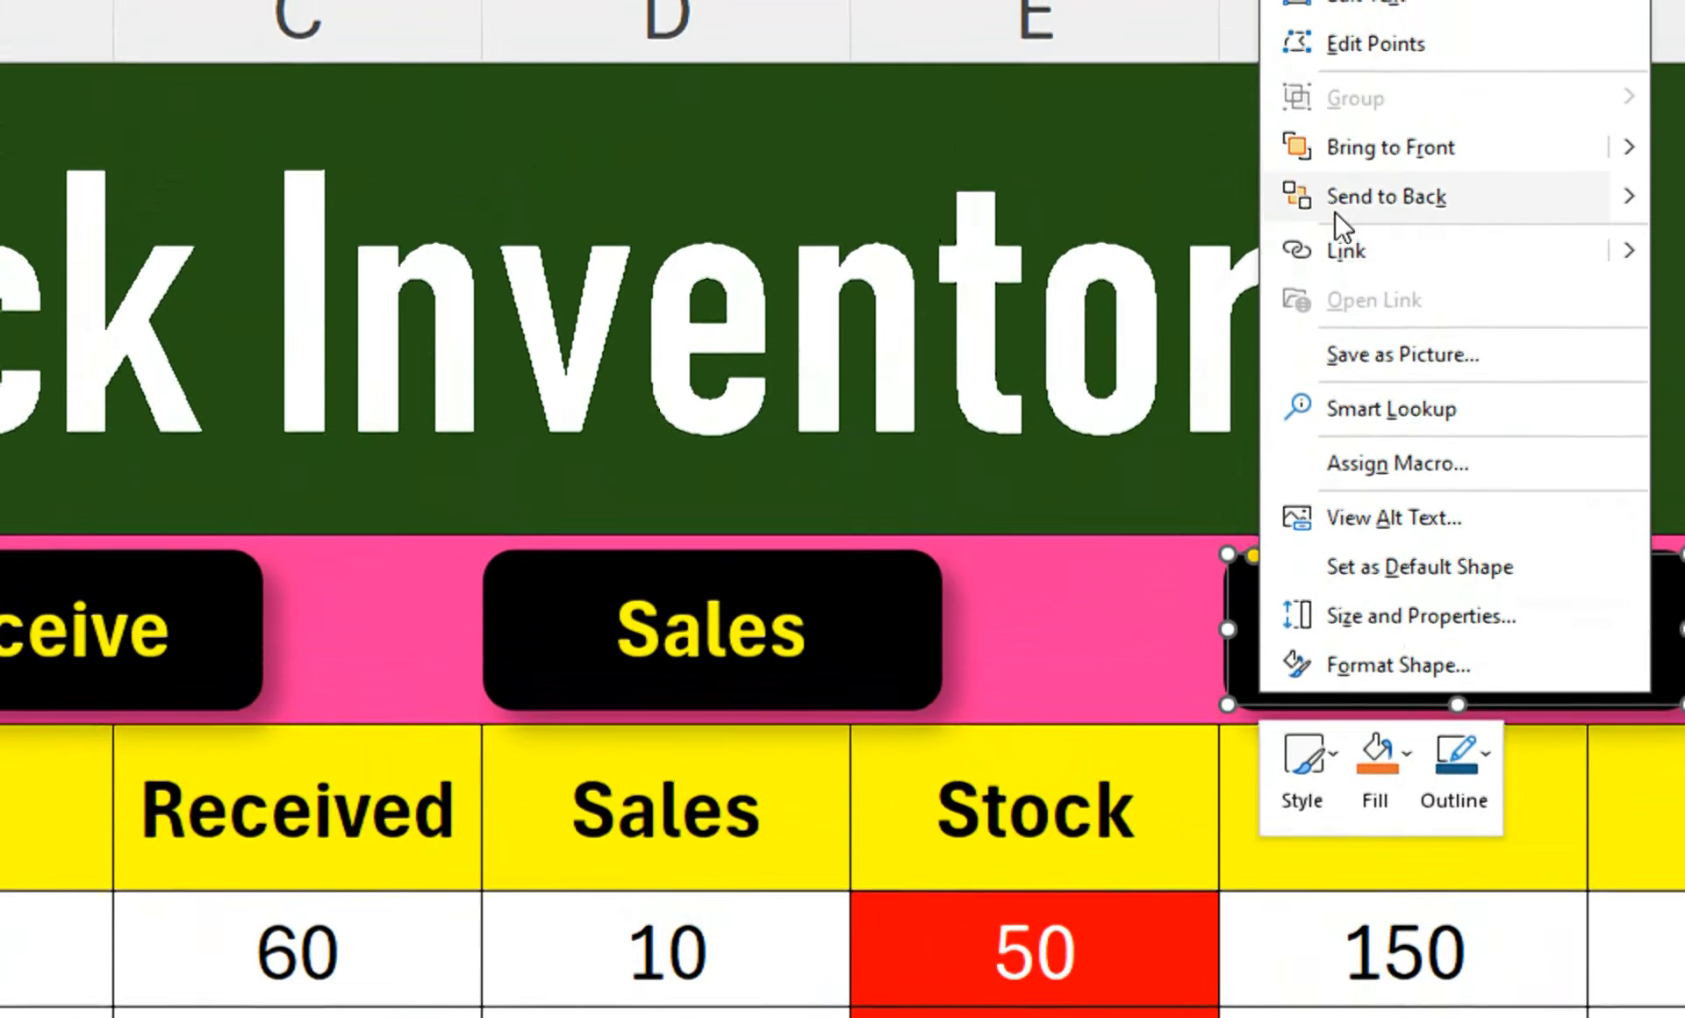
pyautogui.click(1345, 251)
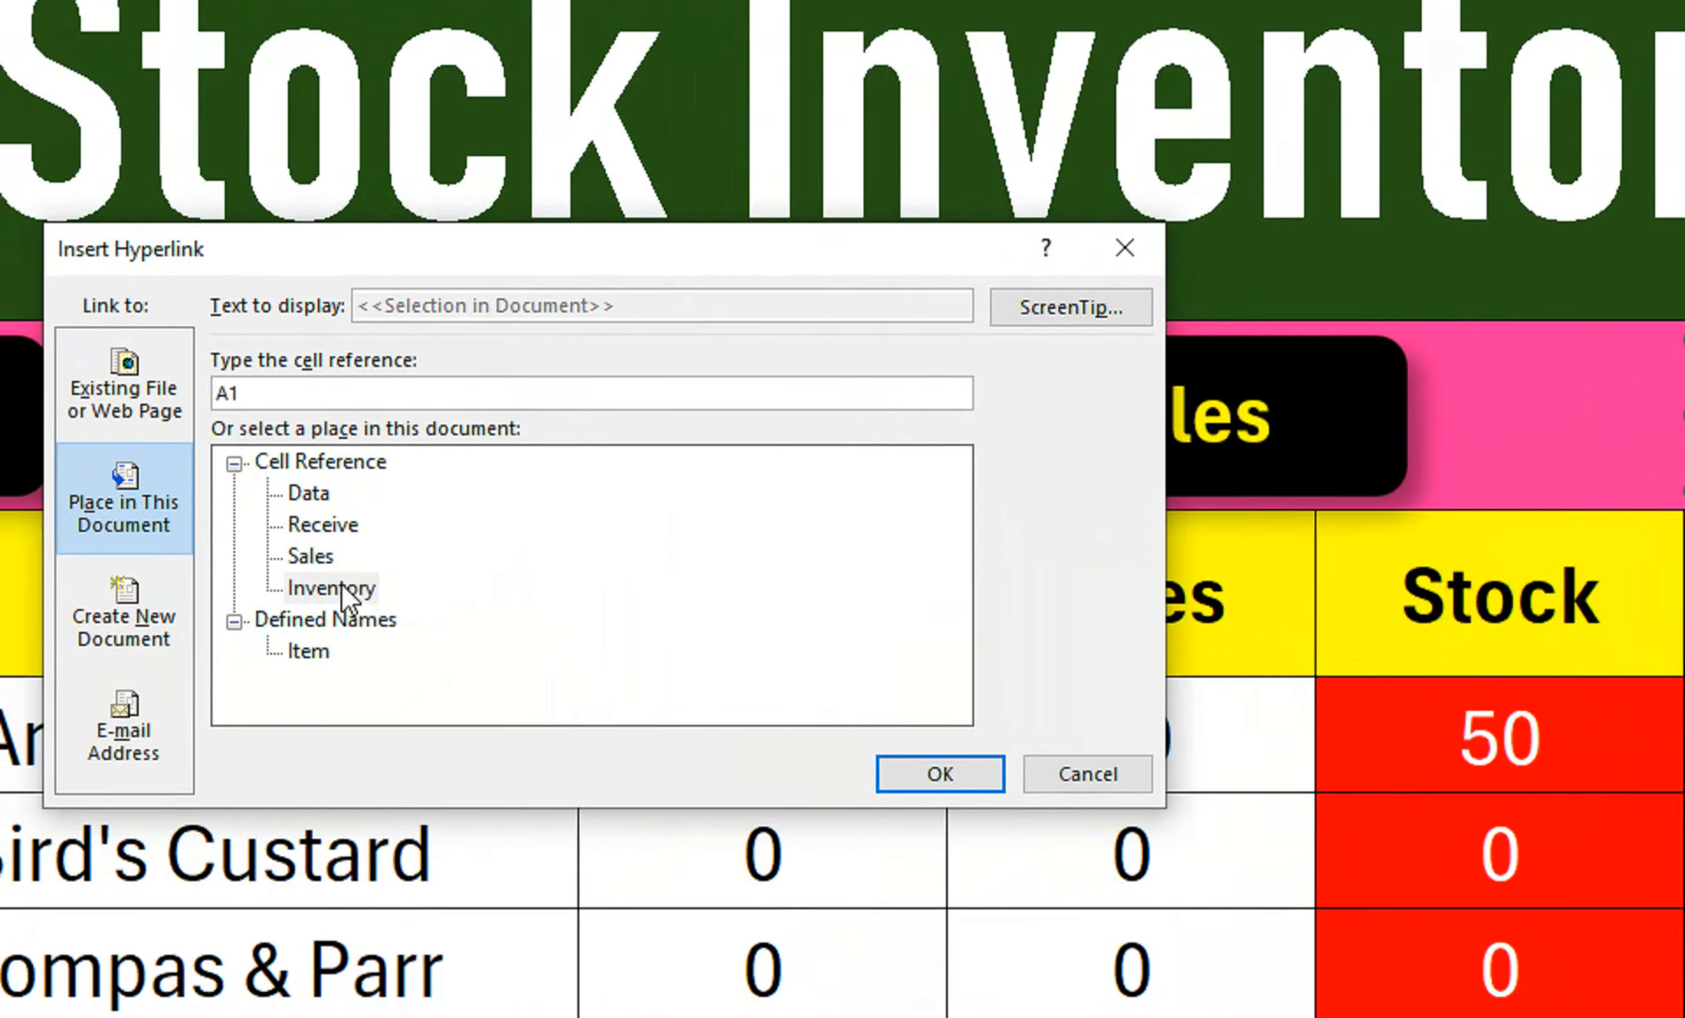
pyautogui.click(290, 641)
pyautogui.click(950, 773)
pyautogui.click(1229, 770)
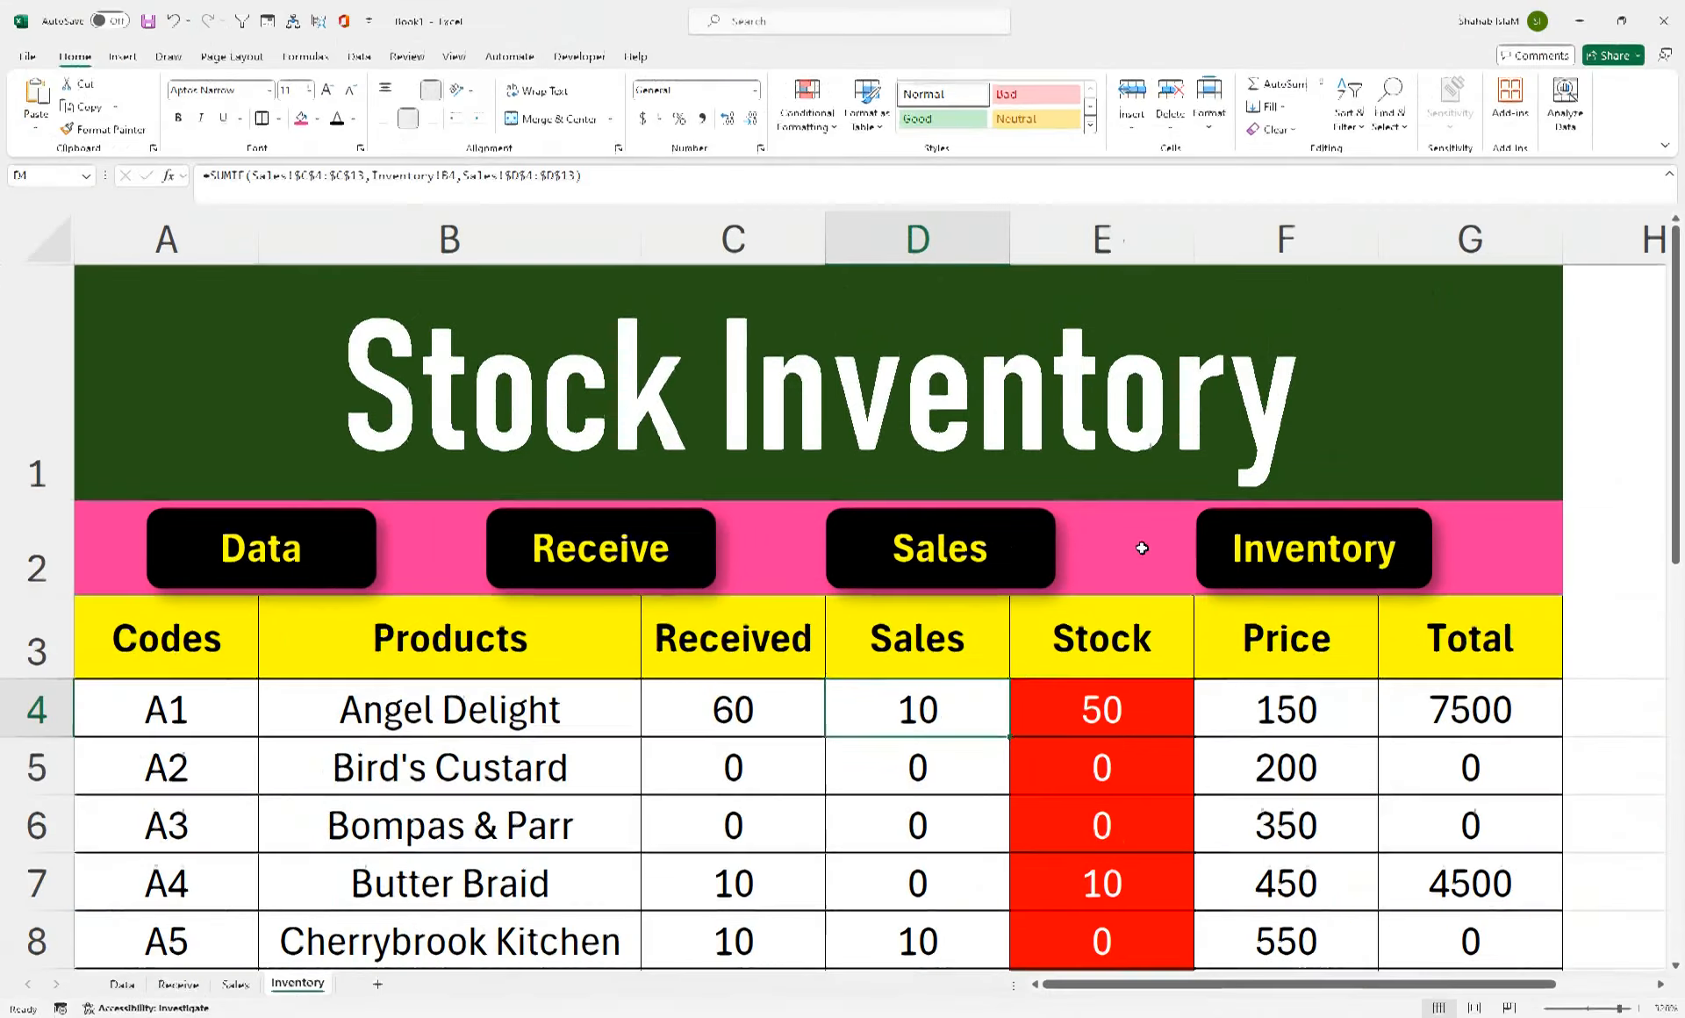
# - Copy all four linked buttons from the Inventory sheet and paste them onto the Sales sheet at cell D6
pyautogui.keyDown('ctrl'); pyautogui.click(1200, 549); pyautogui.keyUp('ctrl')
pyautogui.keyDown('ctrl'); pyautogui.click(1051, 566); pyautogui.keyUp('ctrl')
pyautogui.rightClick(1052, 566)
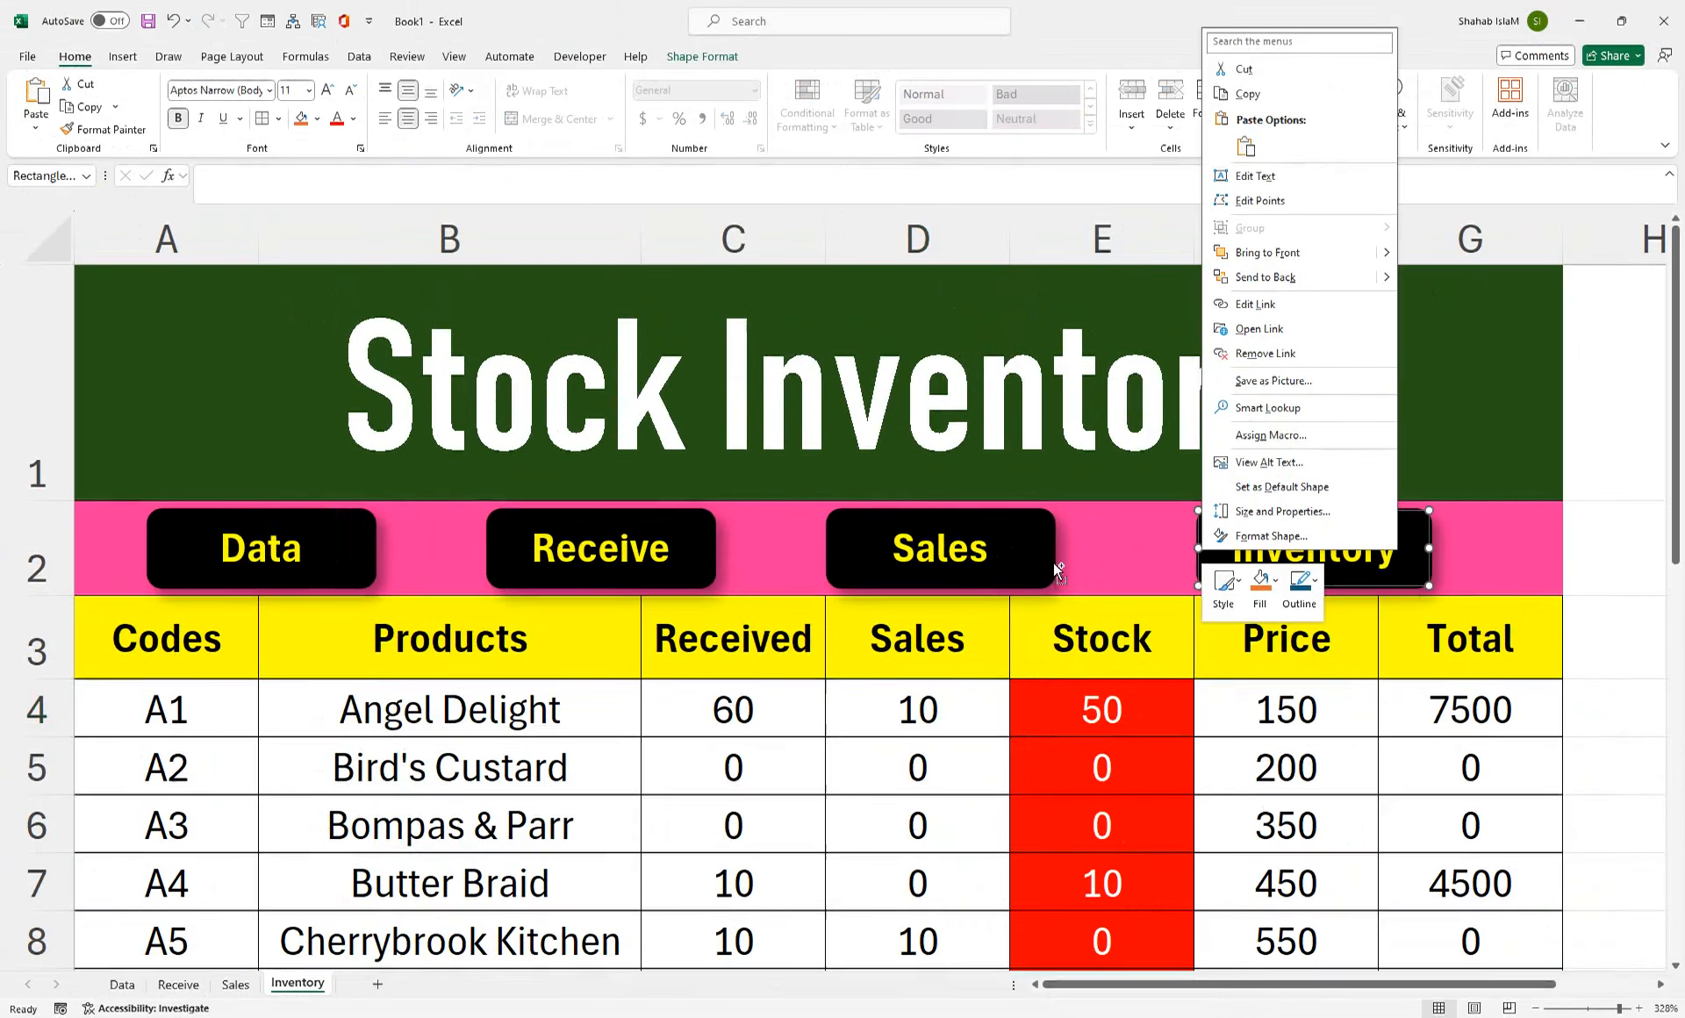
pyautogui.keyDown('ctrl'); pyautogui.click(693, 570); pyautogui.keyUp('ctrl')
pyautogui.rightClick(693, 570)
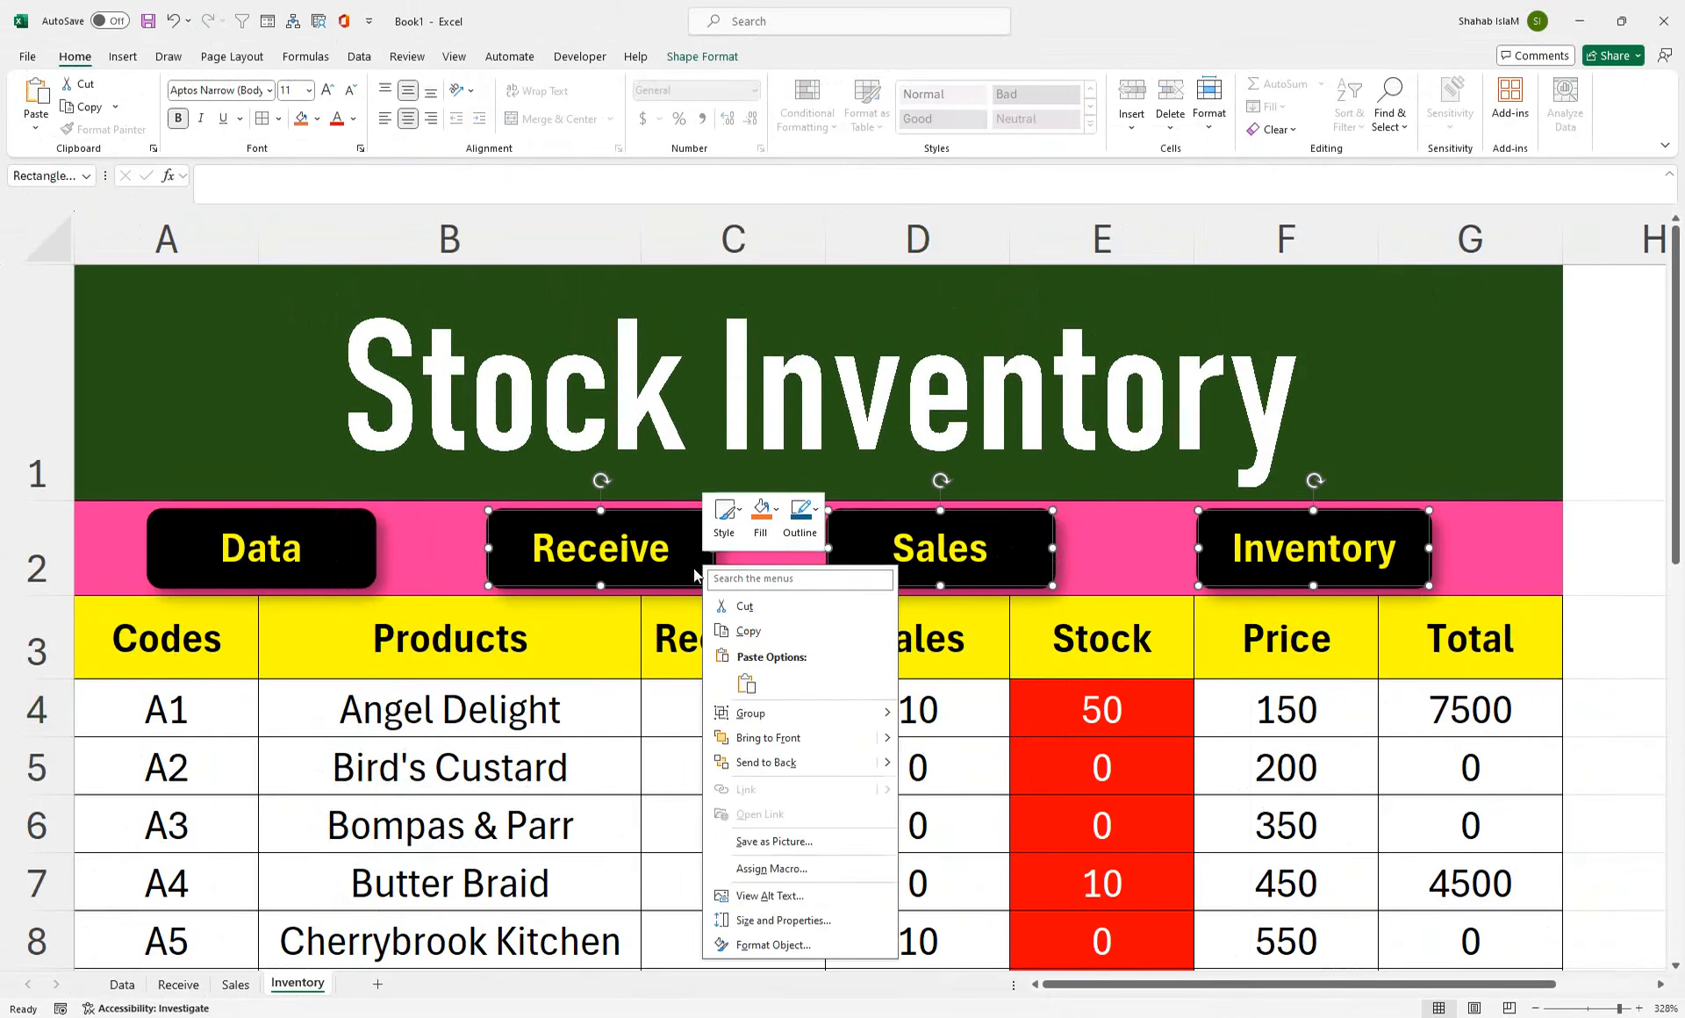
pyautogui.keyDown('ctrl'); pyautogui.click(366, 568); pyautogui.keyUp('ctrl')
pyautogui.rightClick(366, 569)
pyautogui.press('Escape')
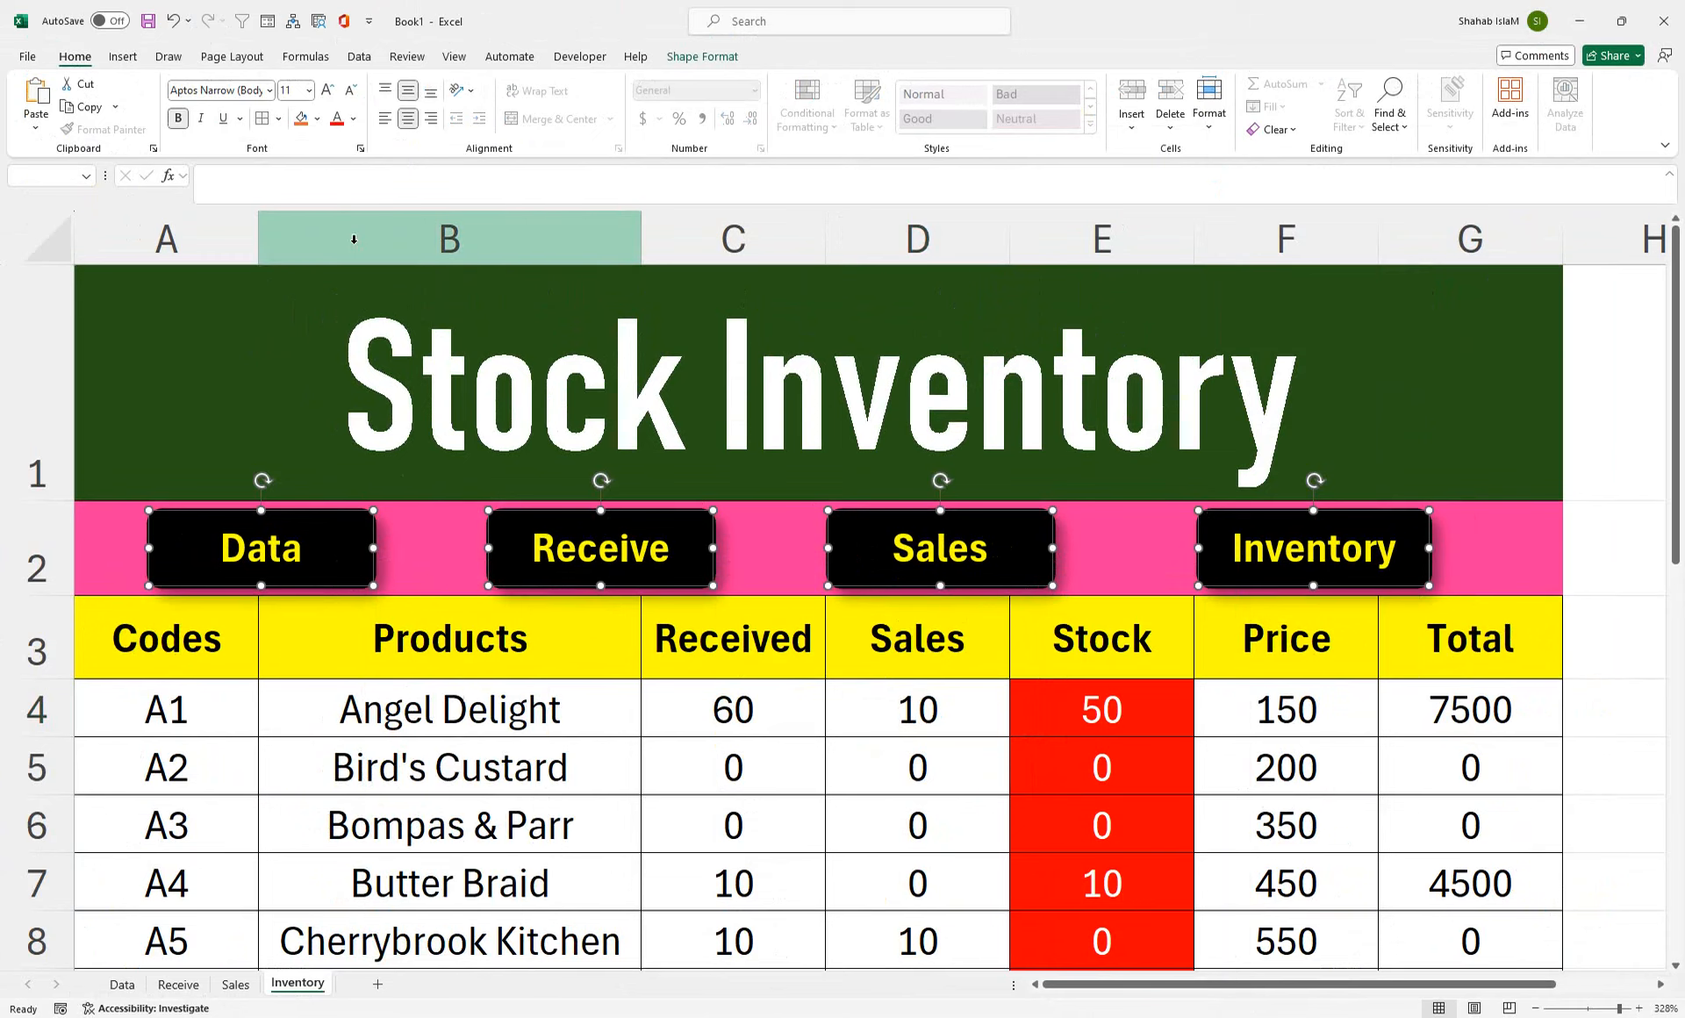
pyautogui.click(234, 984)
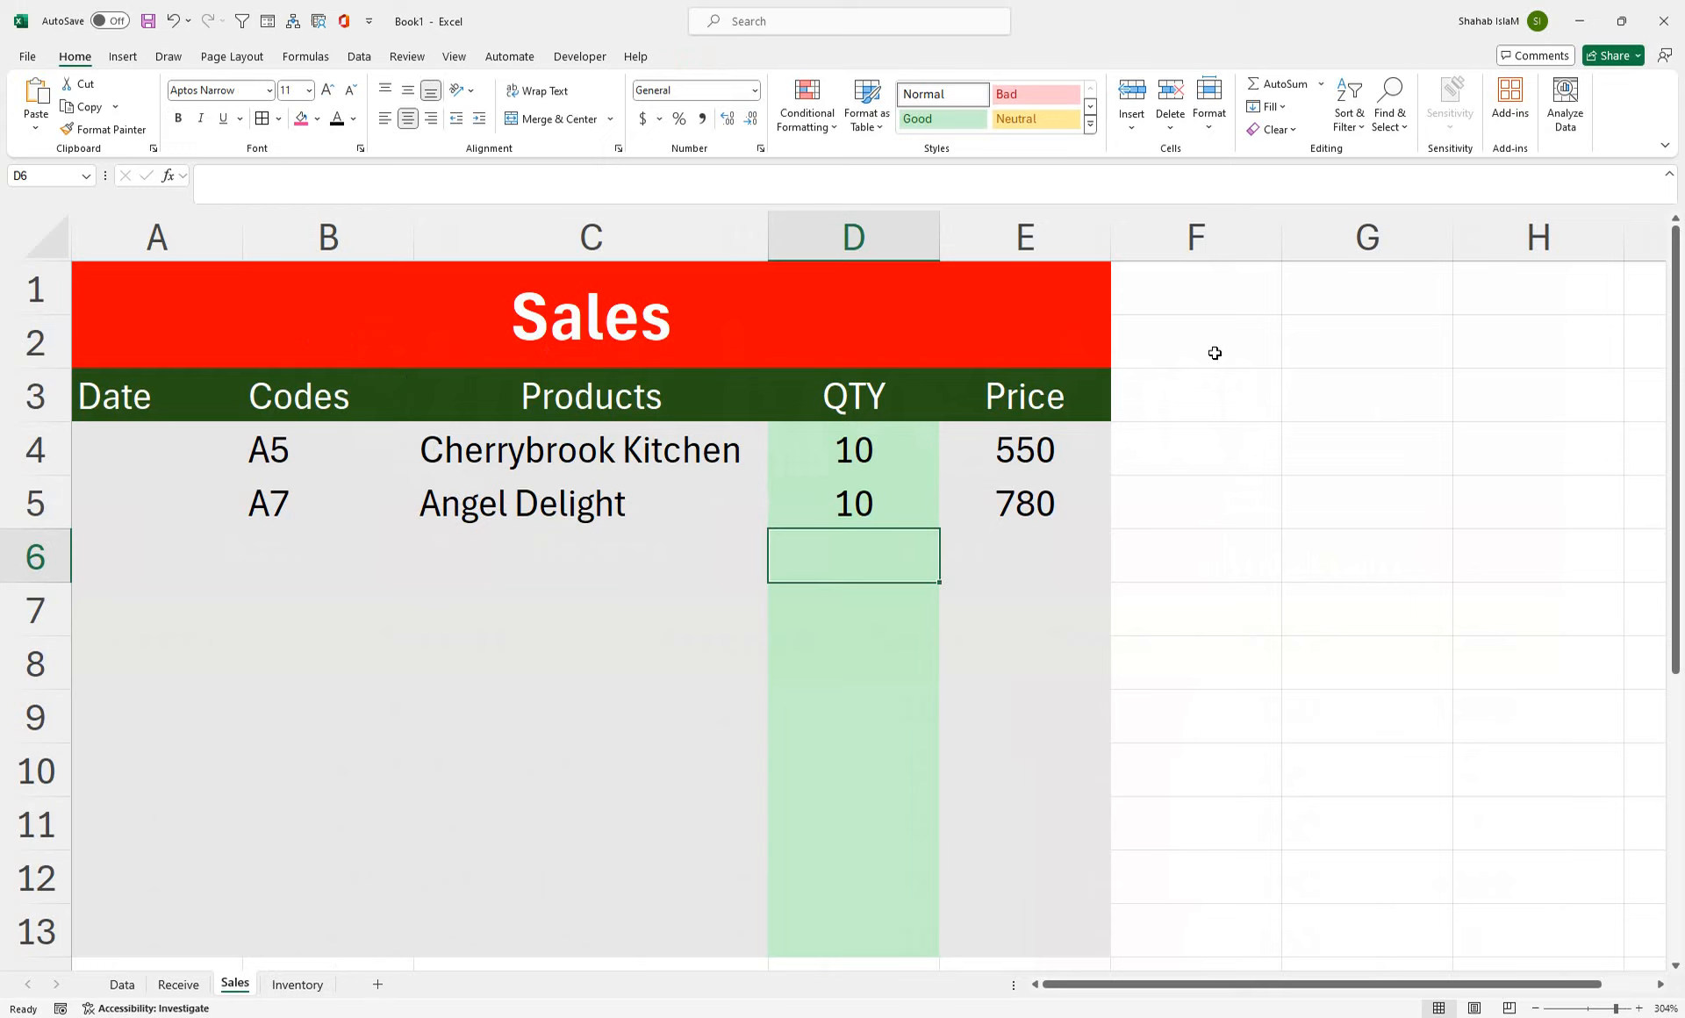
pyautogui.hotkey('ctrl', 'v')
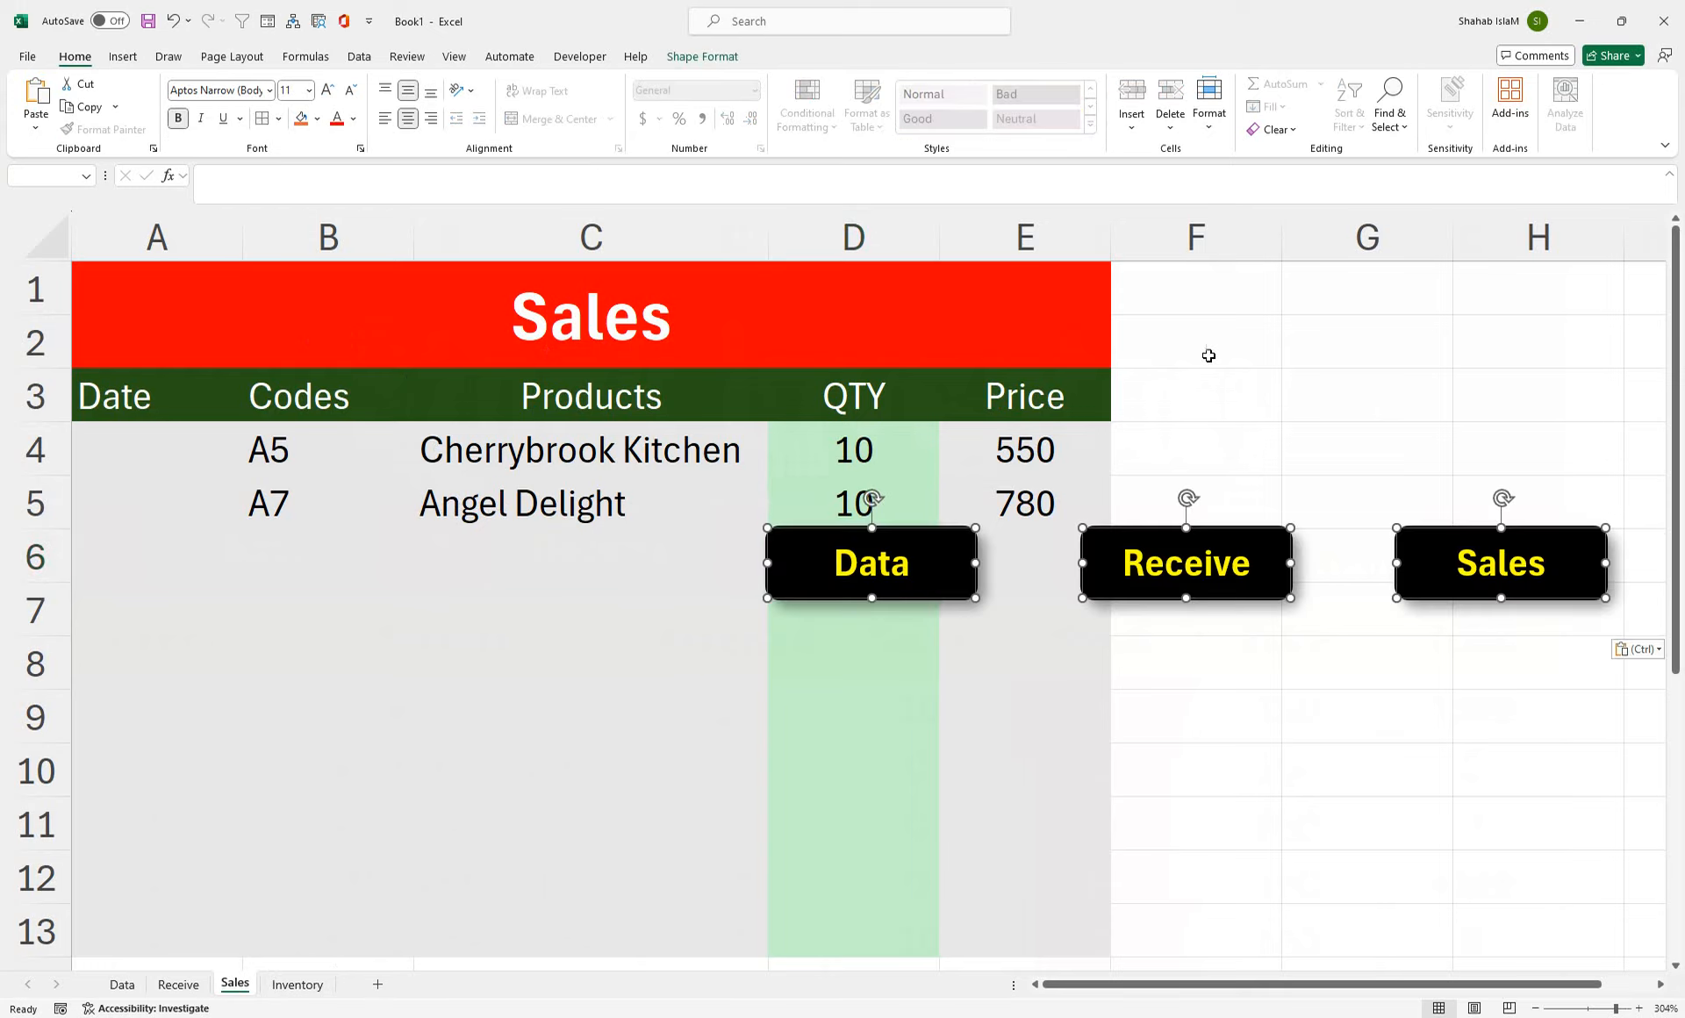
# - Move the Data button on the Sales sheet to the empty area beside the table, across columns F and G near row 3
pyautogui.click(1251, 711)
pyautogui.rightClick(1252, 537)
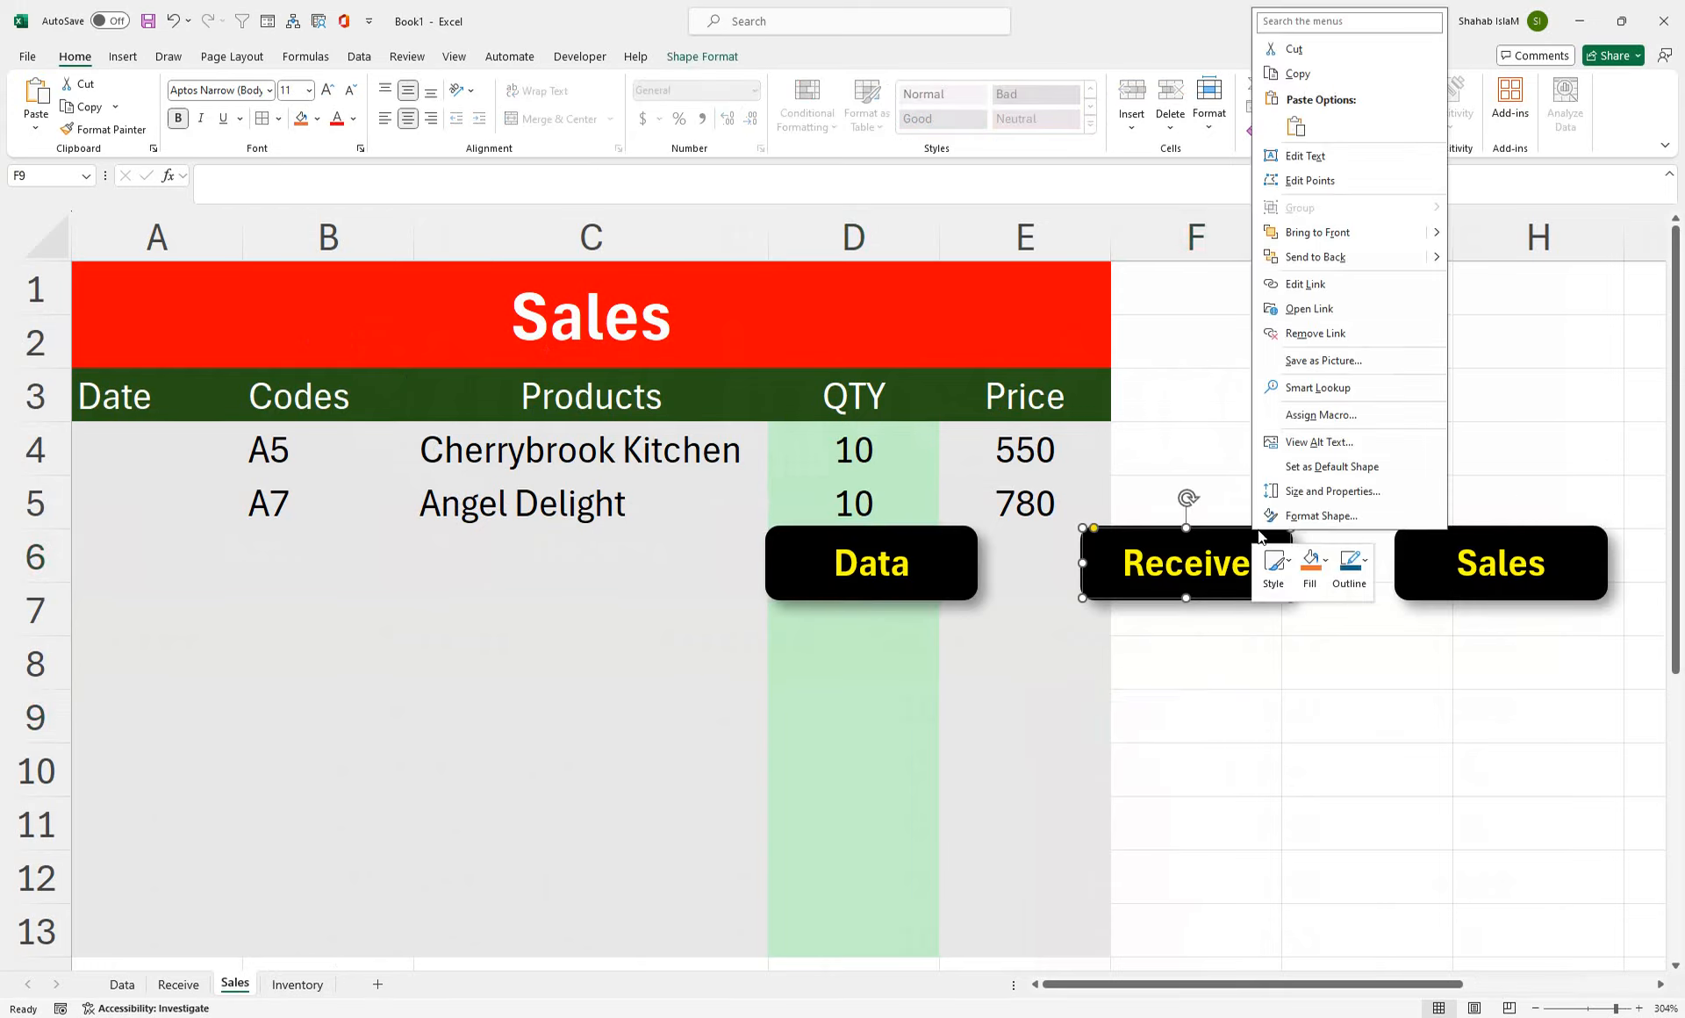
pyautogui.rightClick(939, 538)
pyautogui.press('Escape')
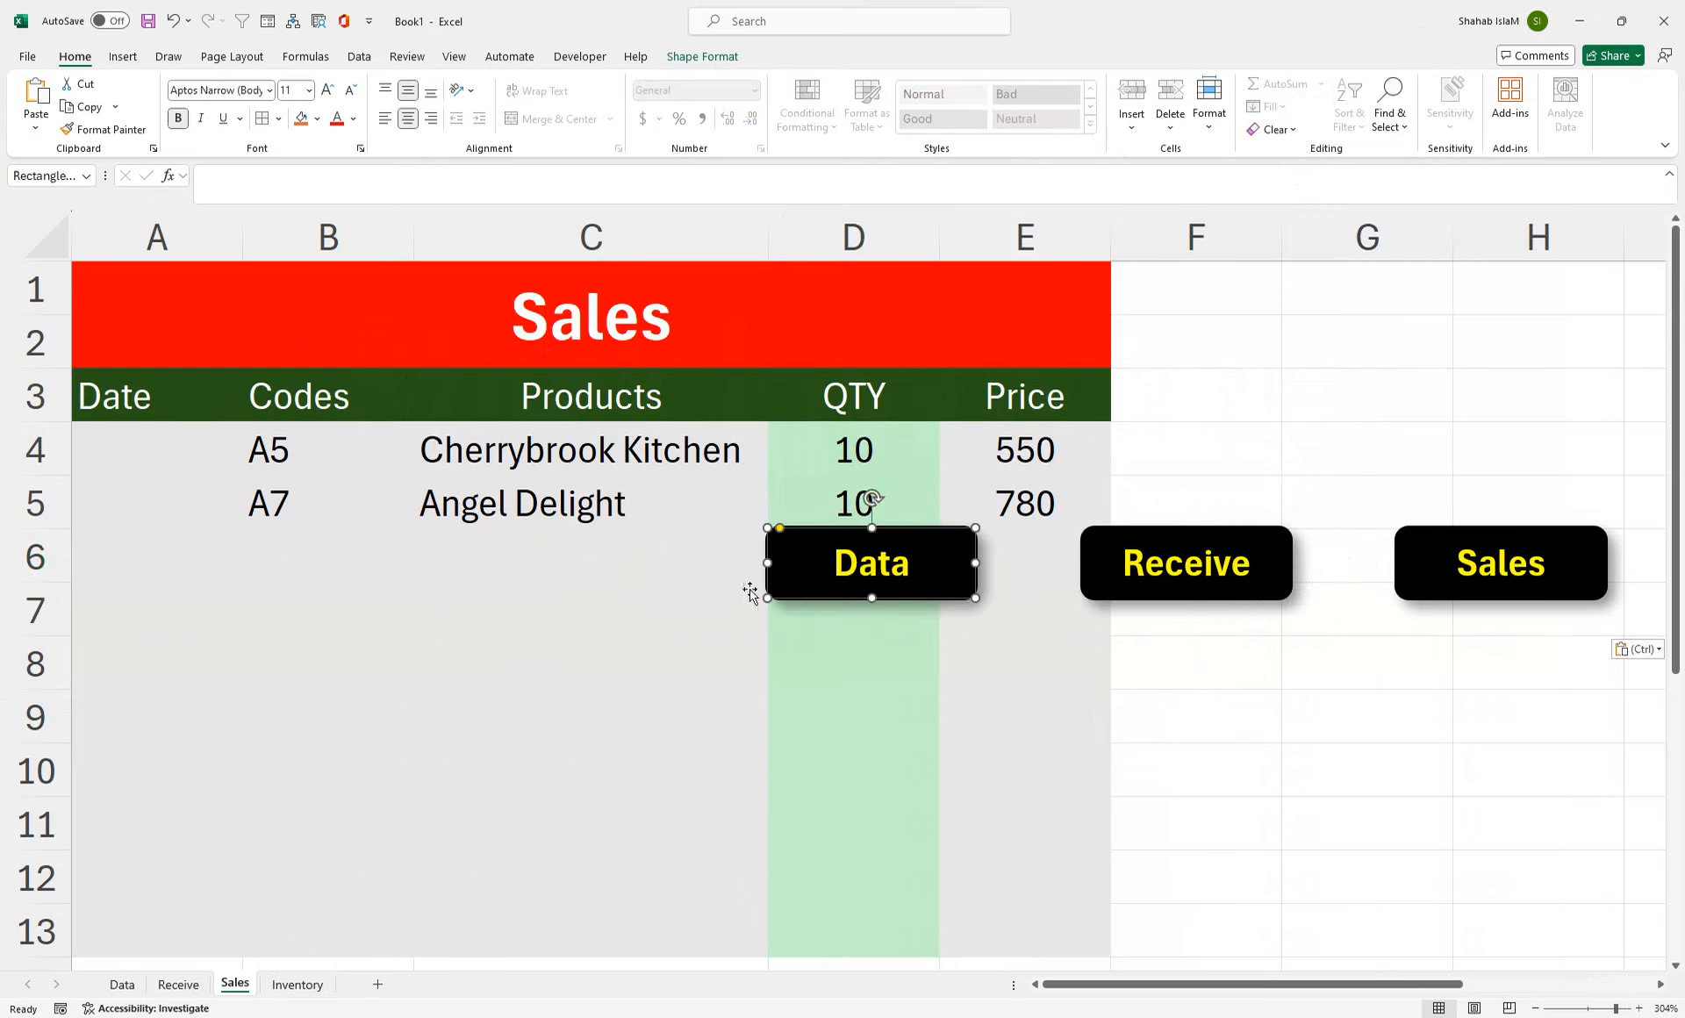
pyautogui.moveTo(825, 533); pyautogui.dragTo(1220, 348)
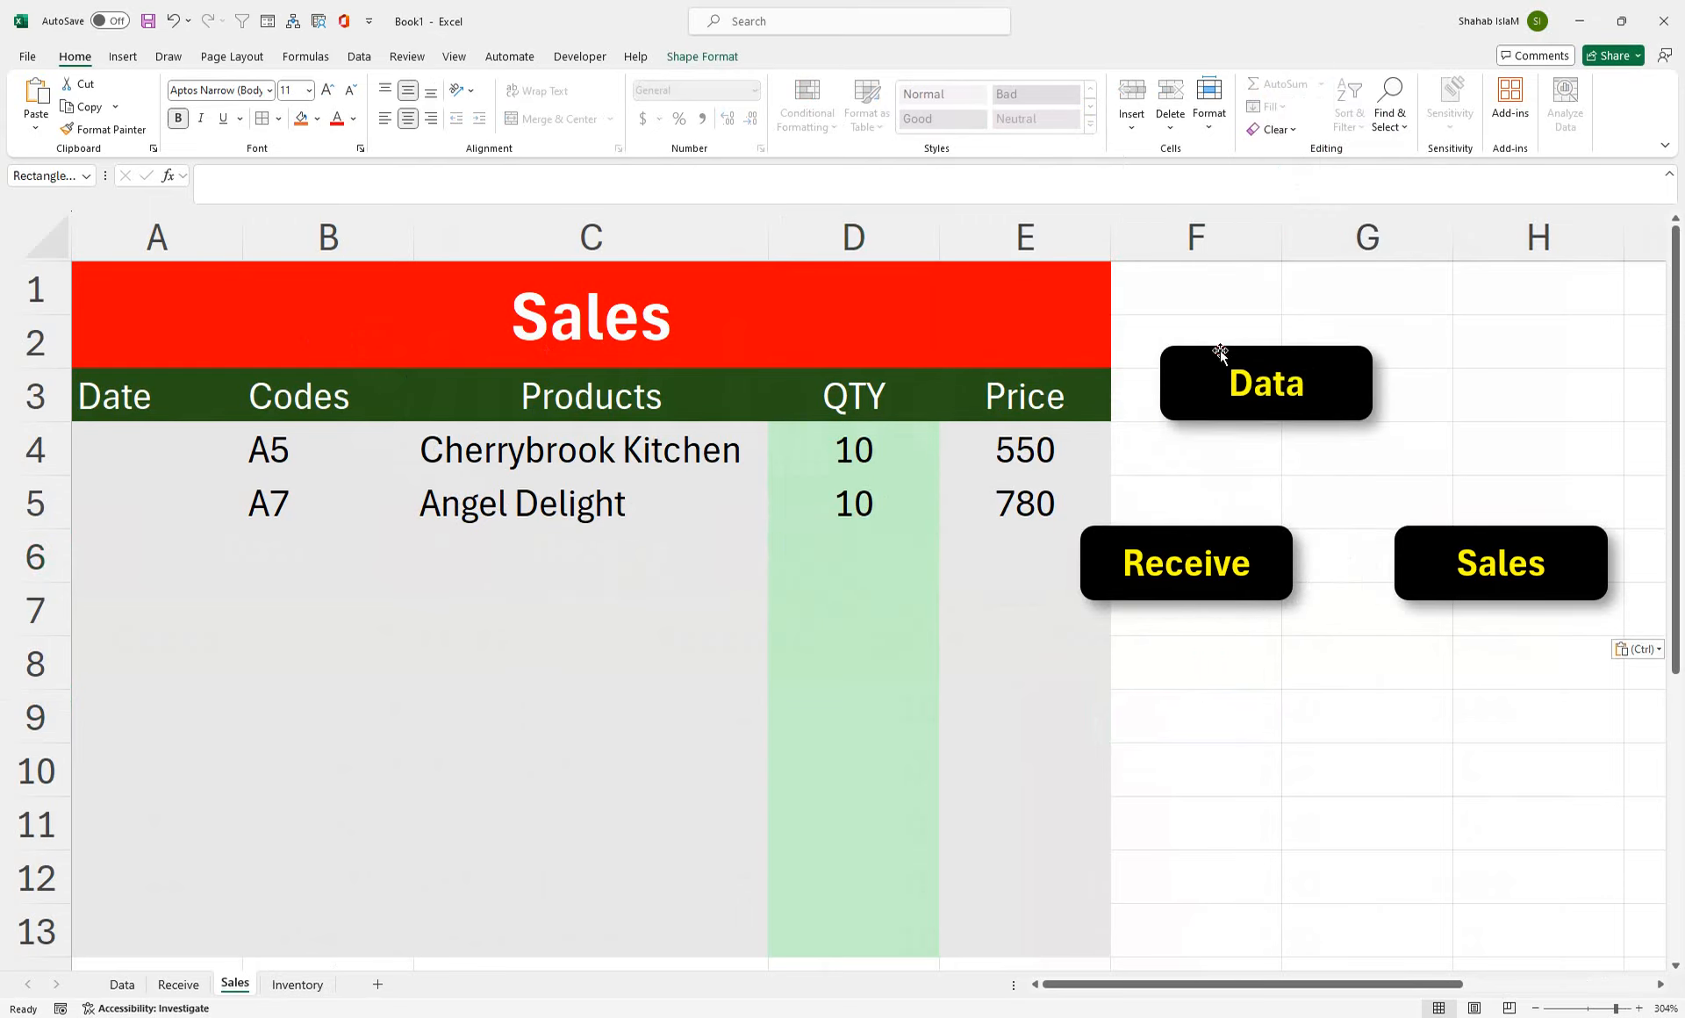
# - Place the Receive button directly beneath the Data button, across columns F and G at about rows 4 and 5
pyautogui.rightClick(1171, 533)
pyautogui.press('Escape')
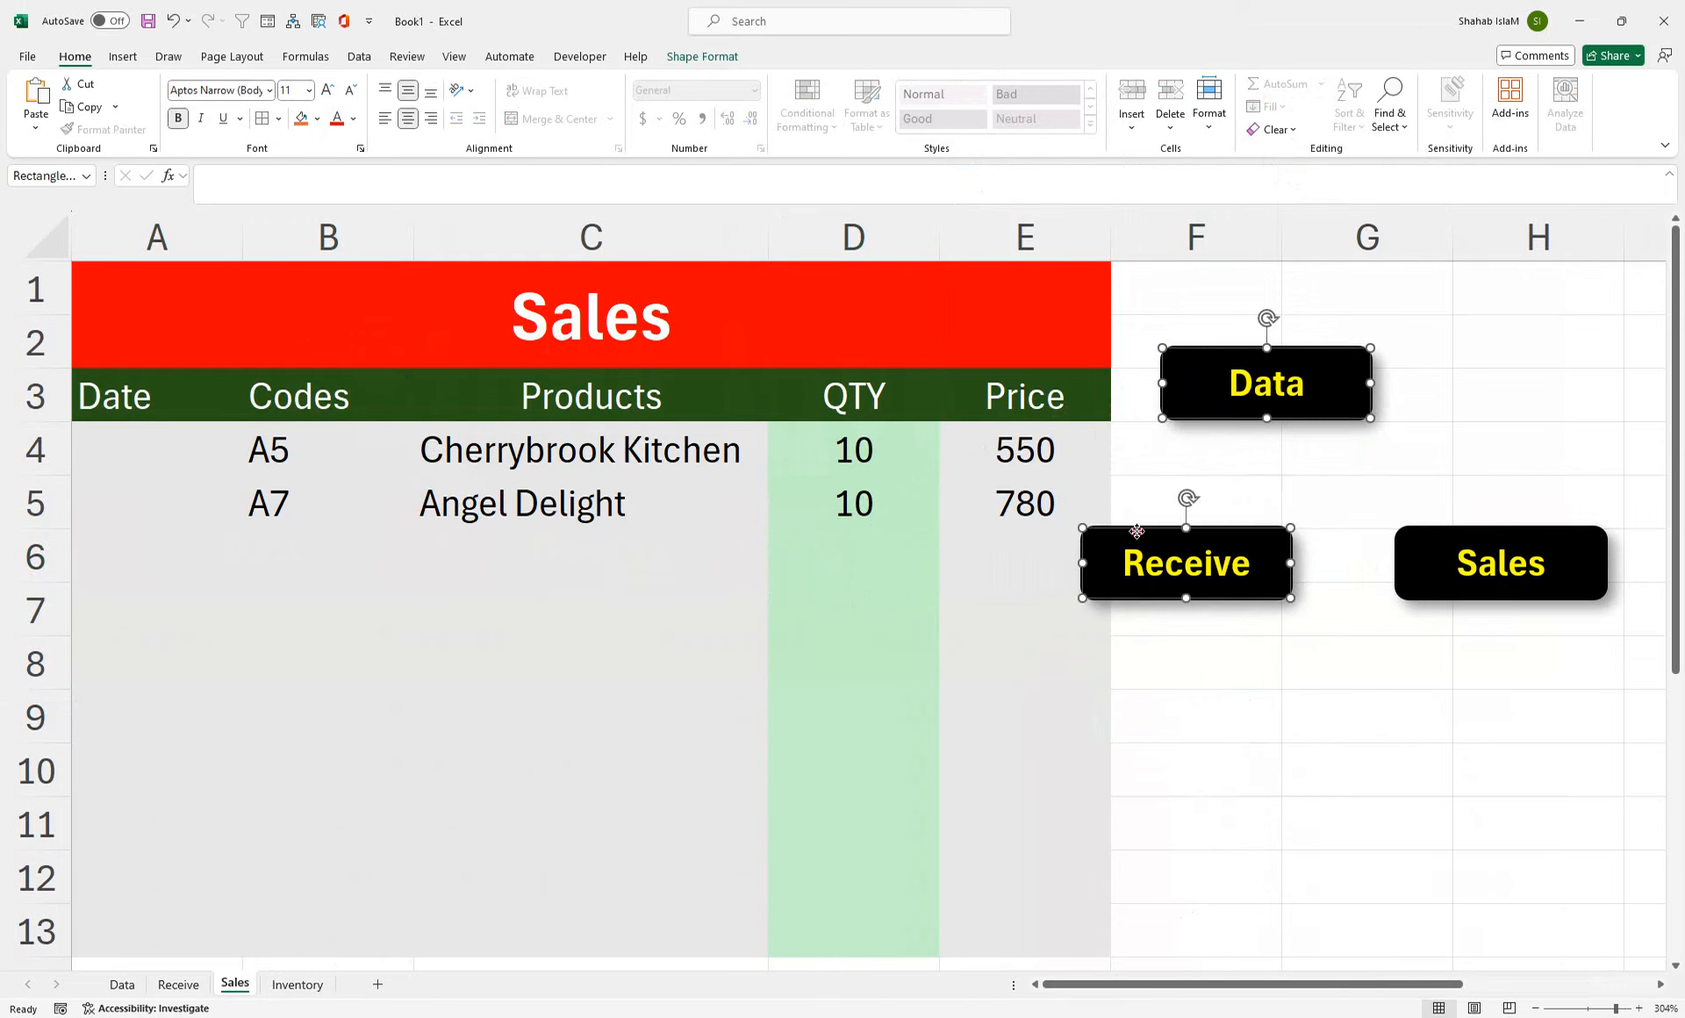
pyautogui.moveTo(1137, 531); pyautogui.dragTo(1224, 531)
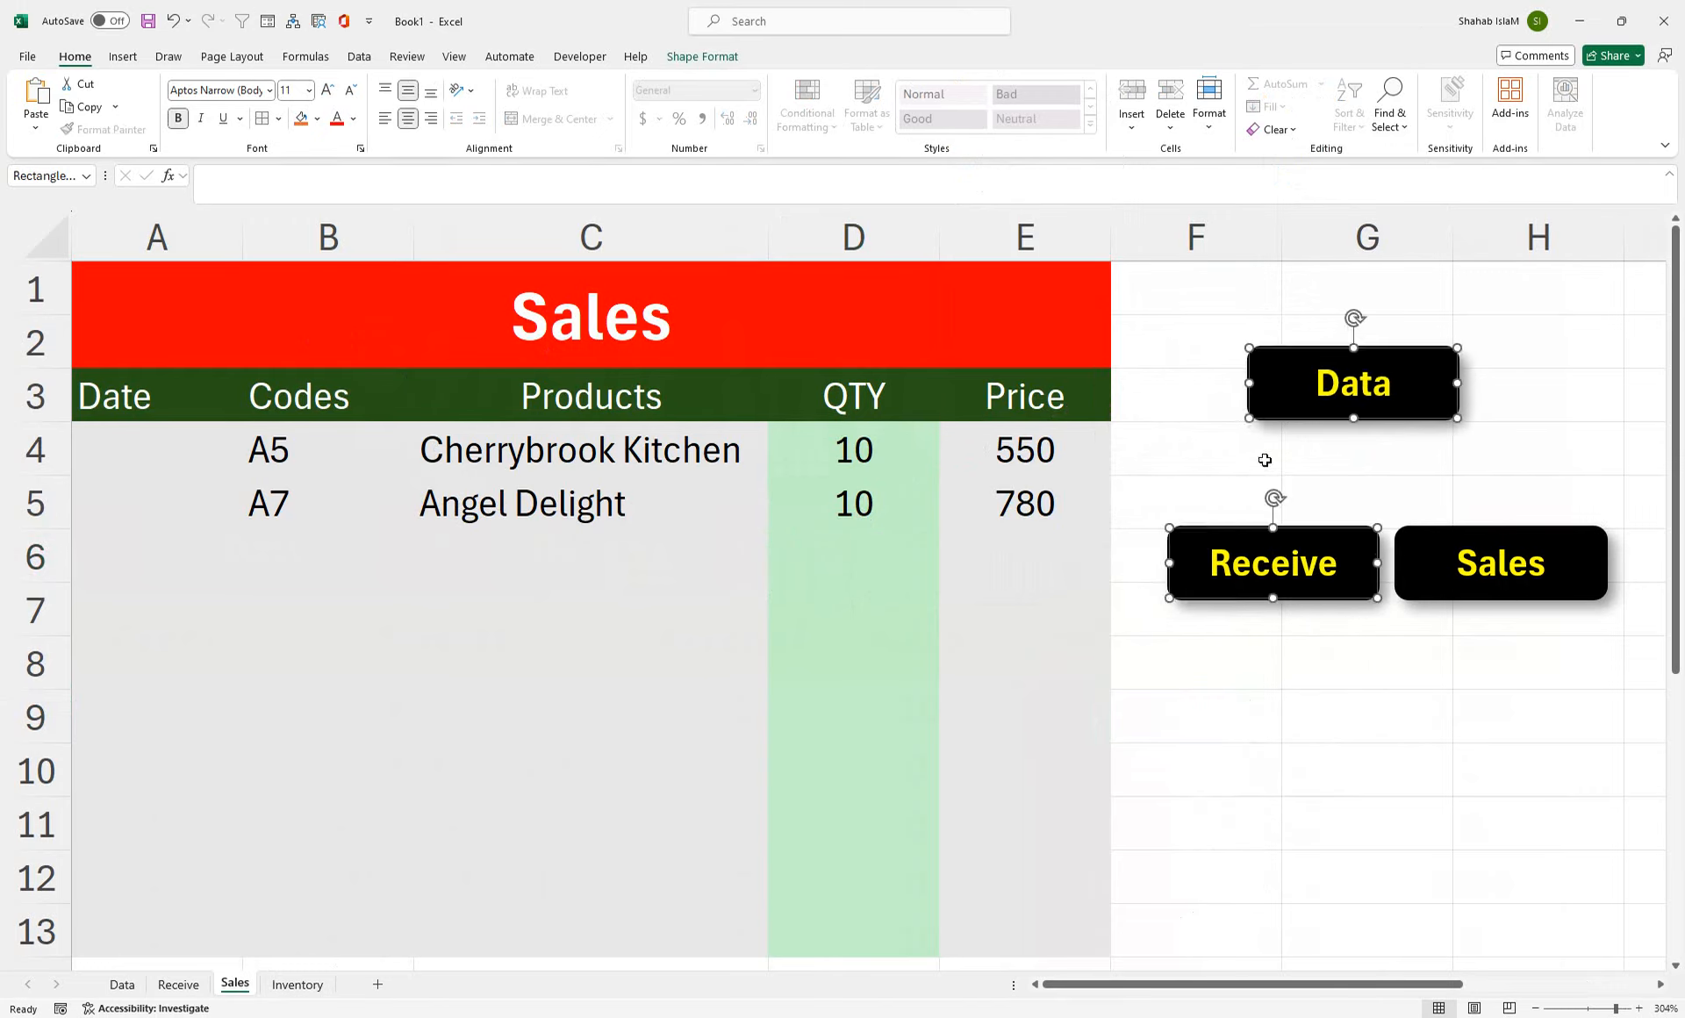
pyautogui.click(1306, 337)
pyautogui.click(1308, 354)
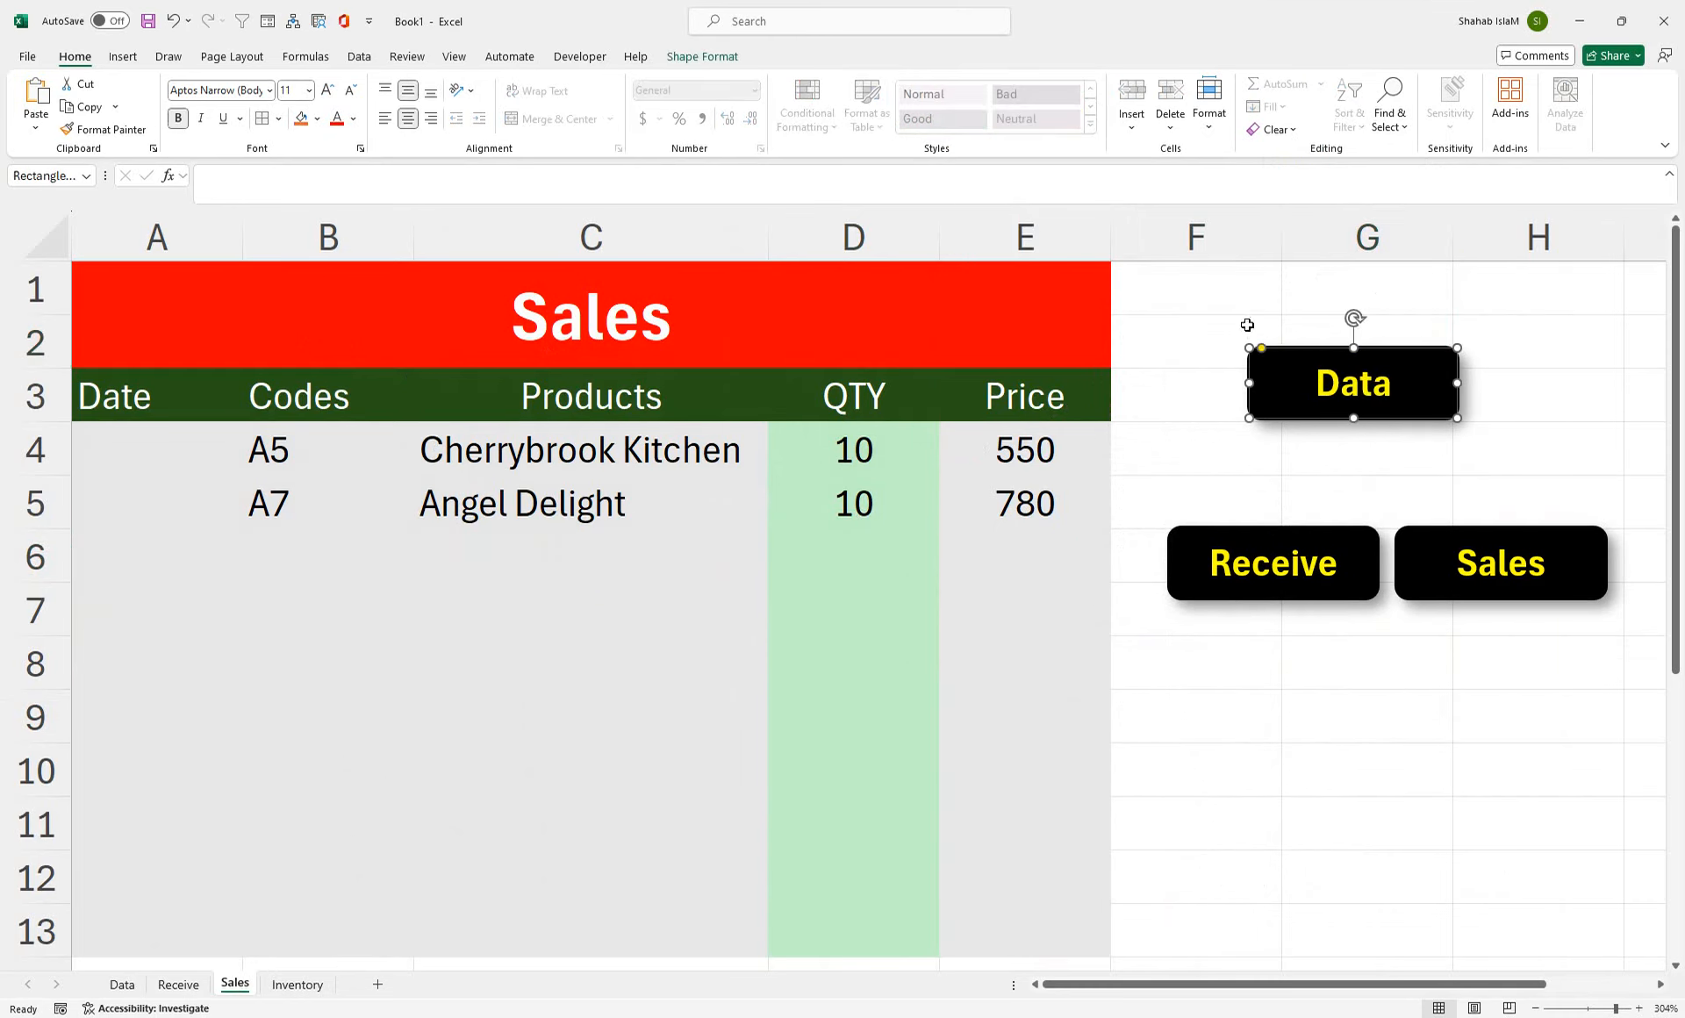
pyautogui.moveTo(1278, 346); pyautogui.dragTo(1195, 347)
pyautogui.click(1199, 531)
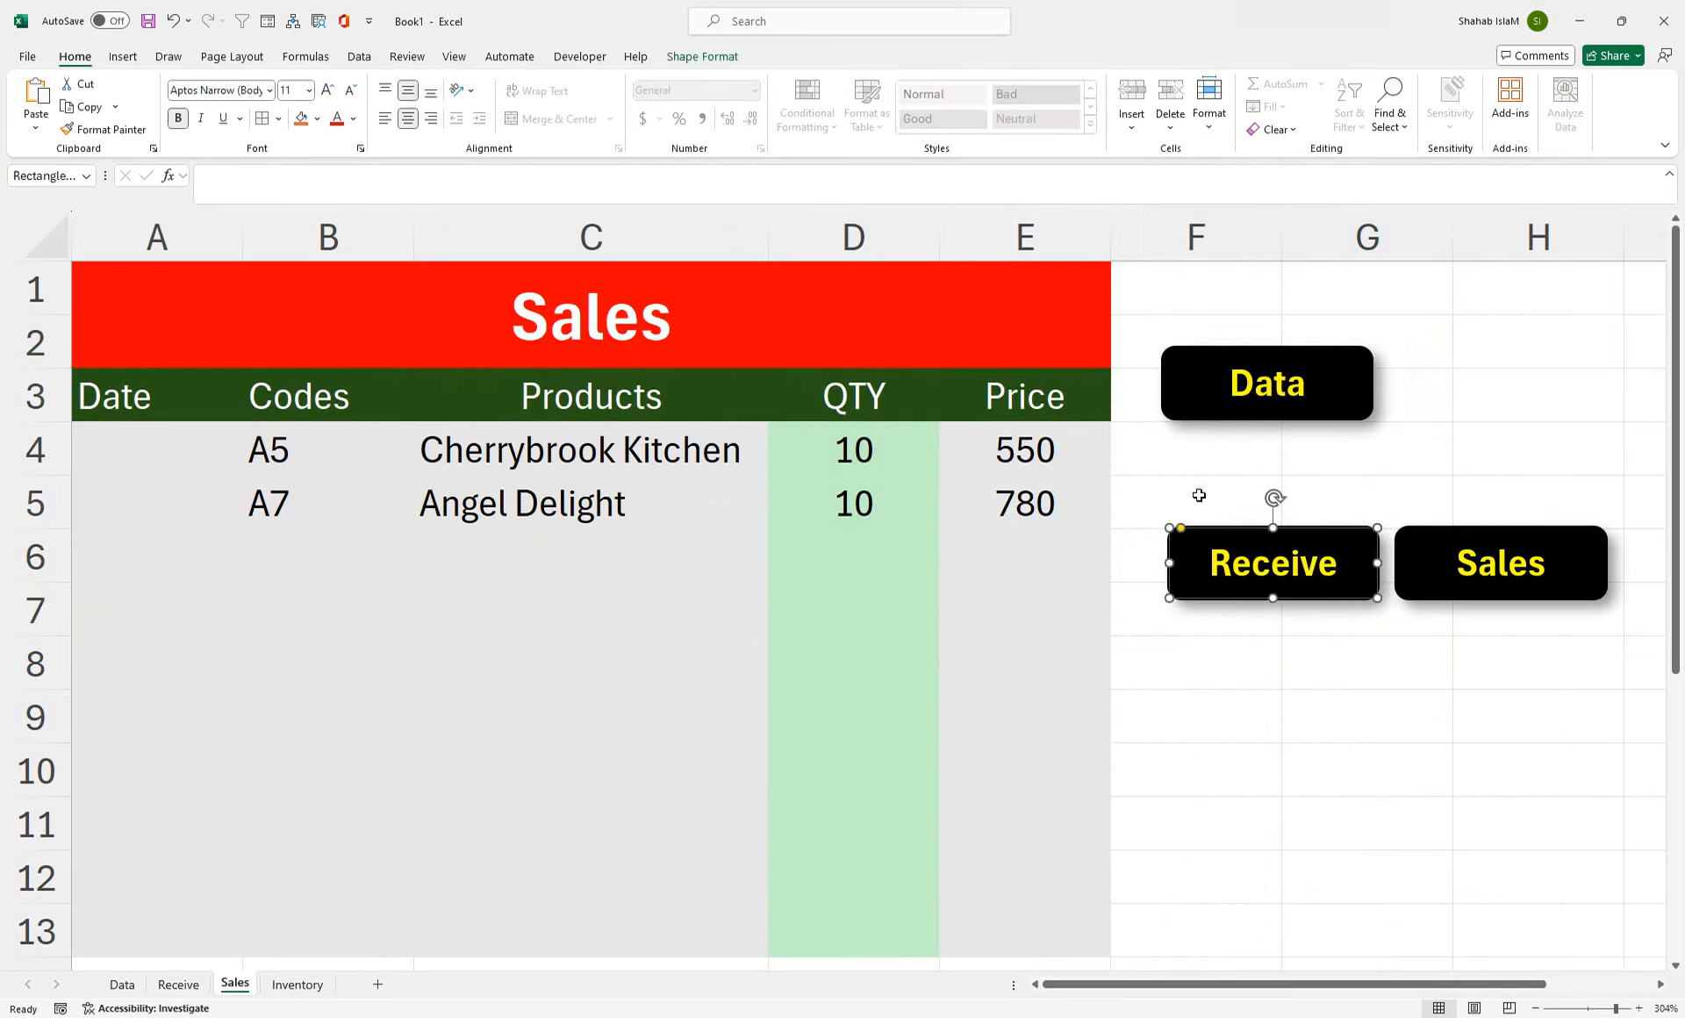
pyautogui.moveTo(1202, 533); pyautogui.dragTo(1205, 457)
# - Move the Sales button directly beneath the Receive button, at about rows 6 and 7
pyautogui.click(1602, 558)
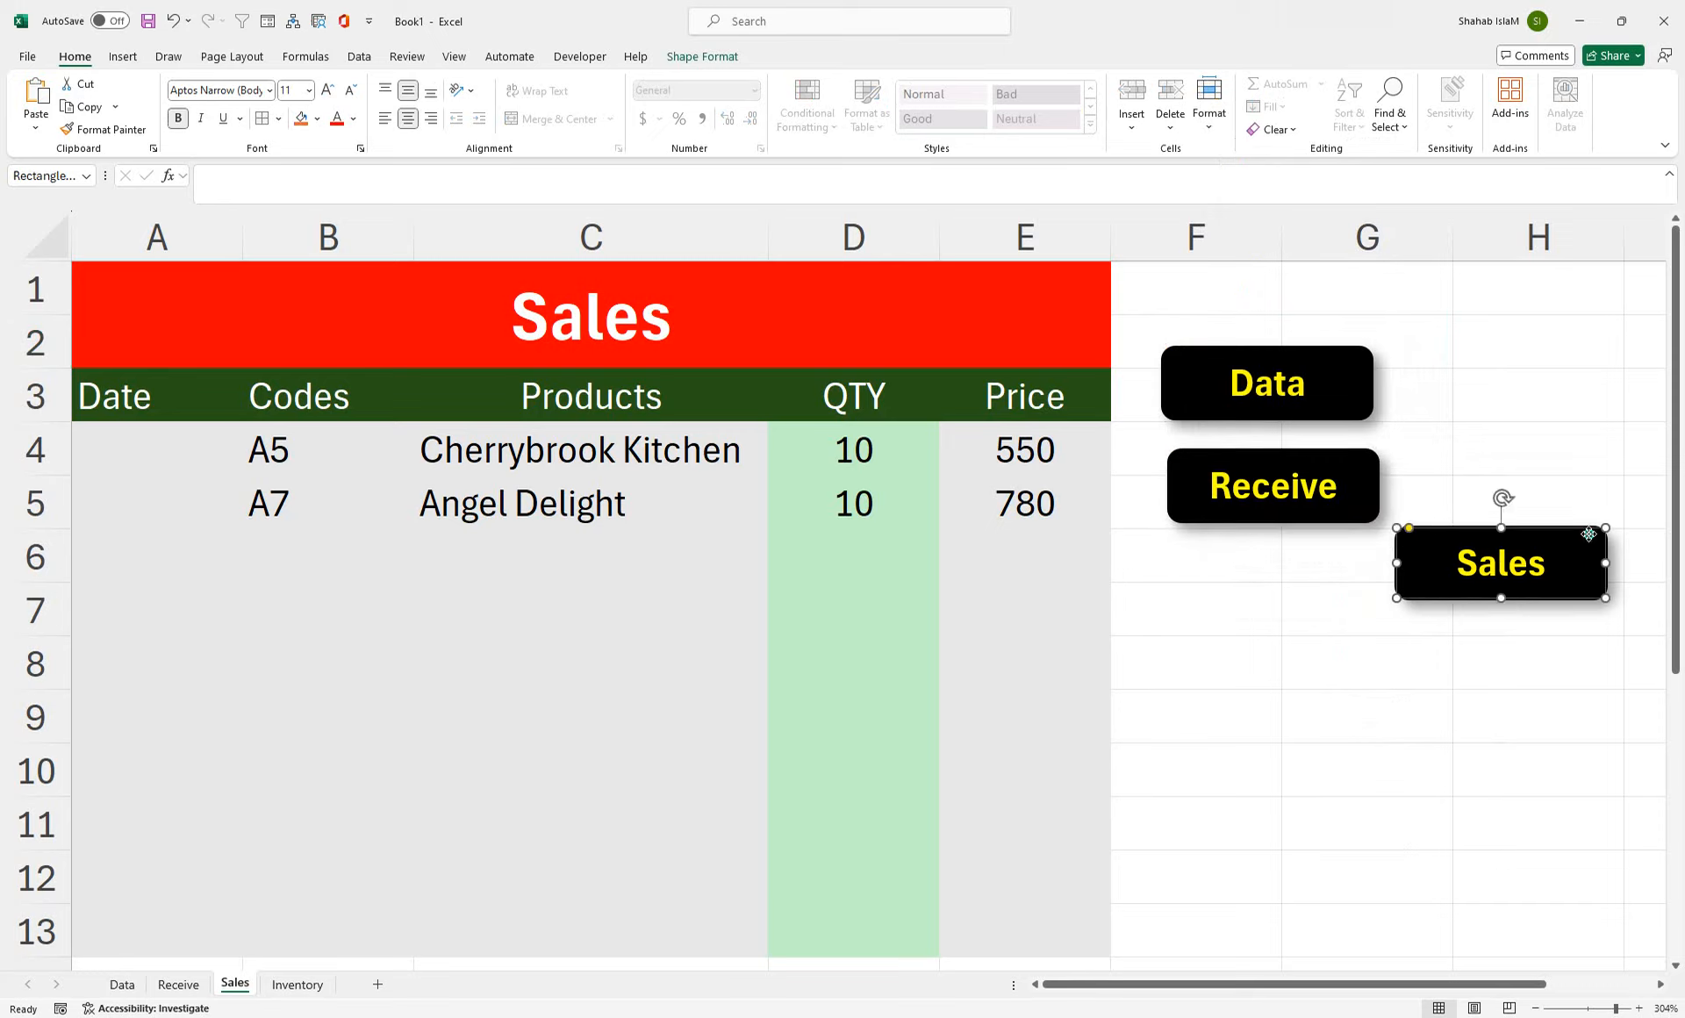
pyautogui.rightClick(1602, 558)
pyautogui.press('Escape')
pyautogui.moveTo(1585, 530); pyautogui.dragTo(1358, 551)
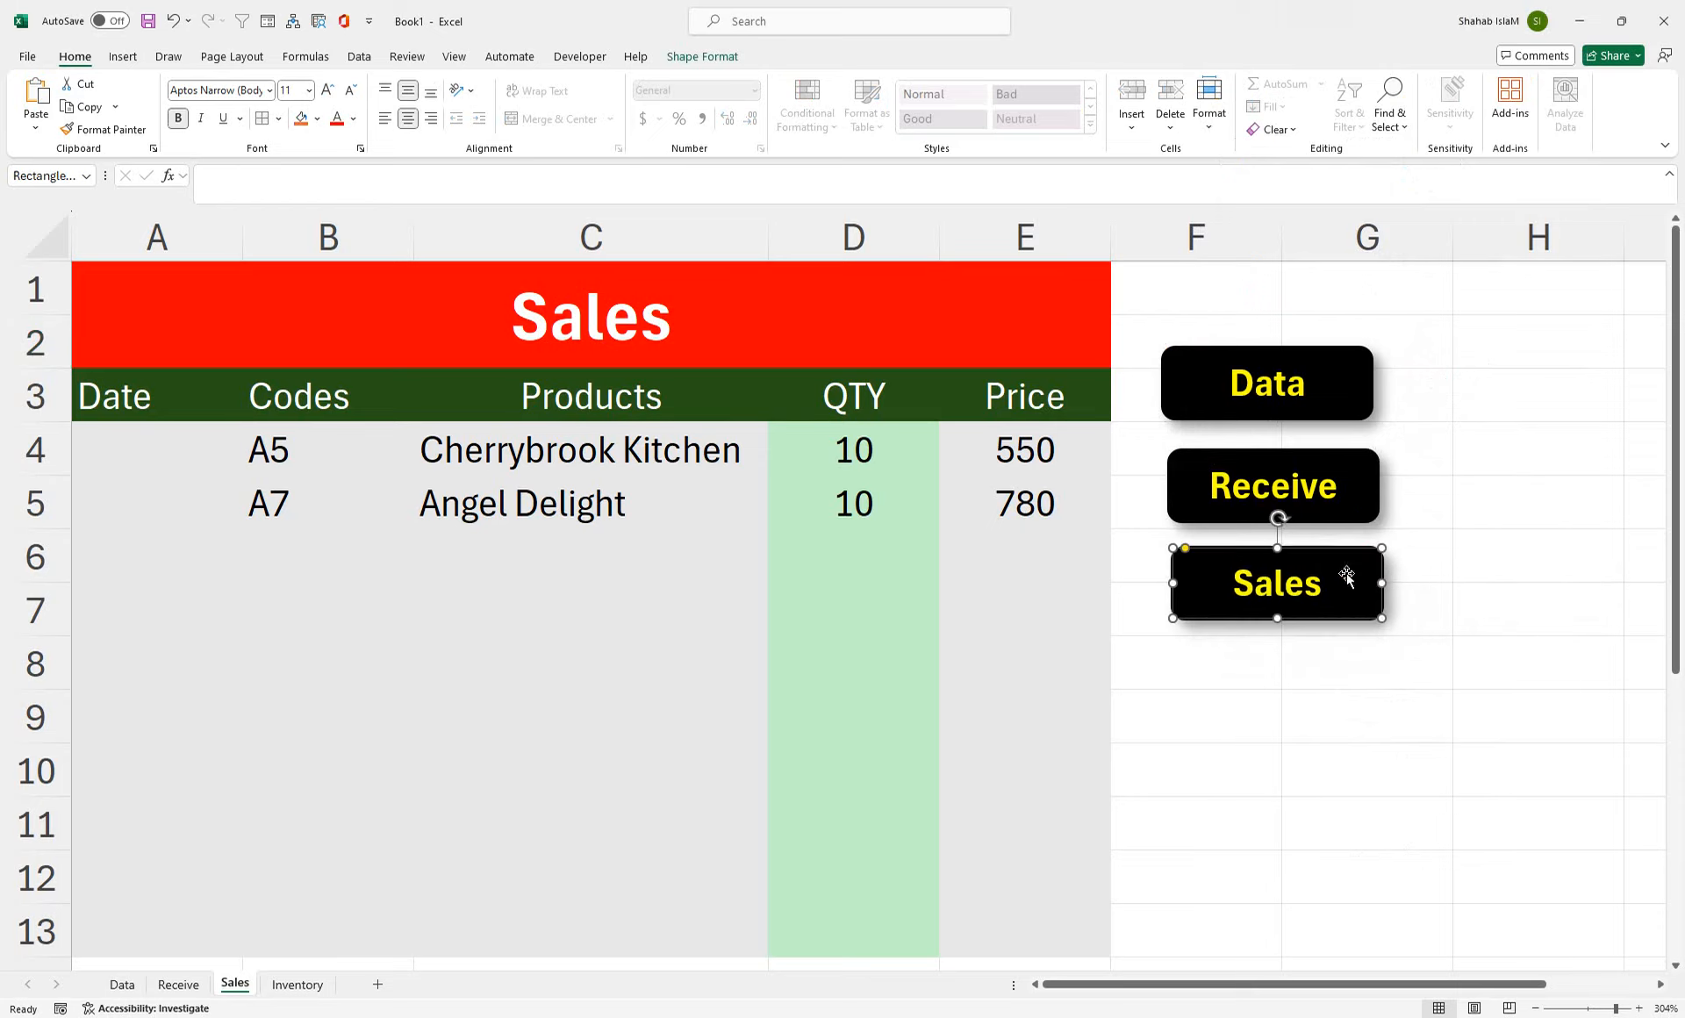
# - Move the Inventory button beneath the Sales button, at about rows 8 and 9
pyautogui.moveTo(1290, 975); pyautogui.dragTo(1399, 971)
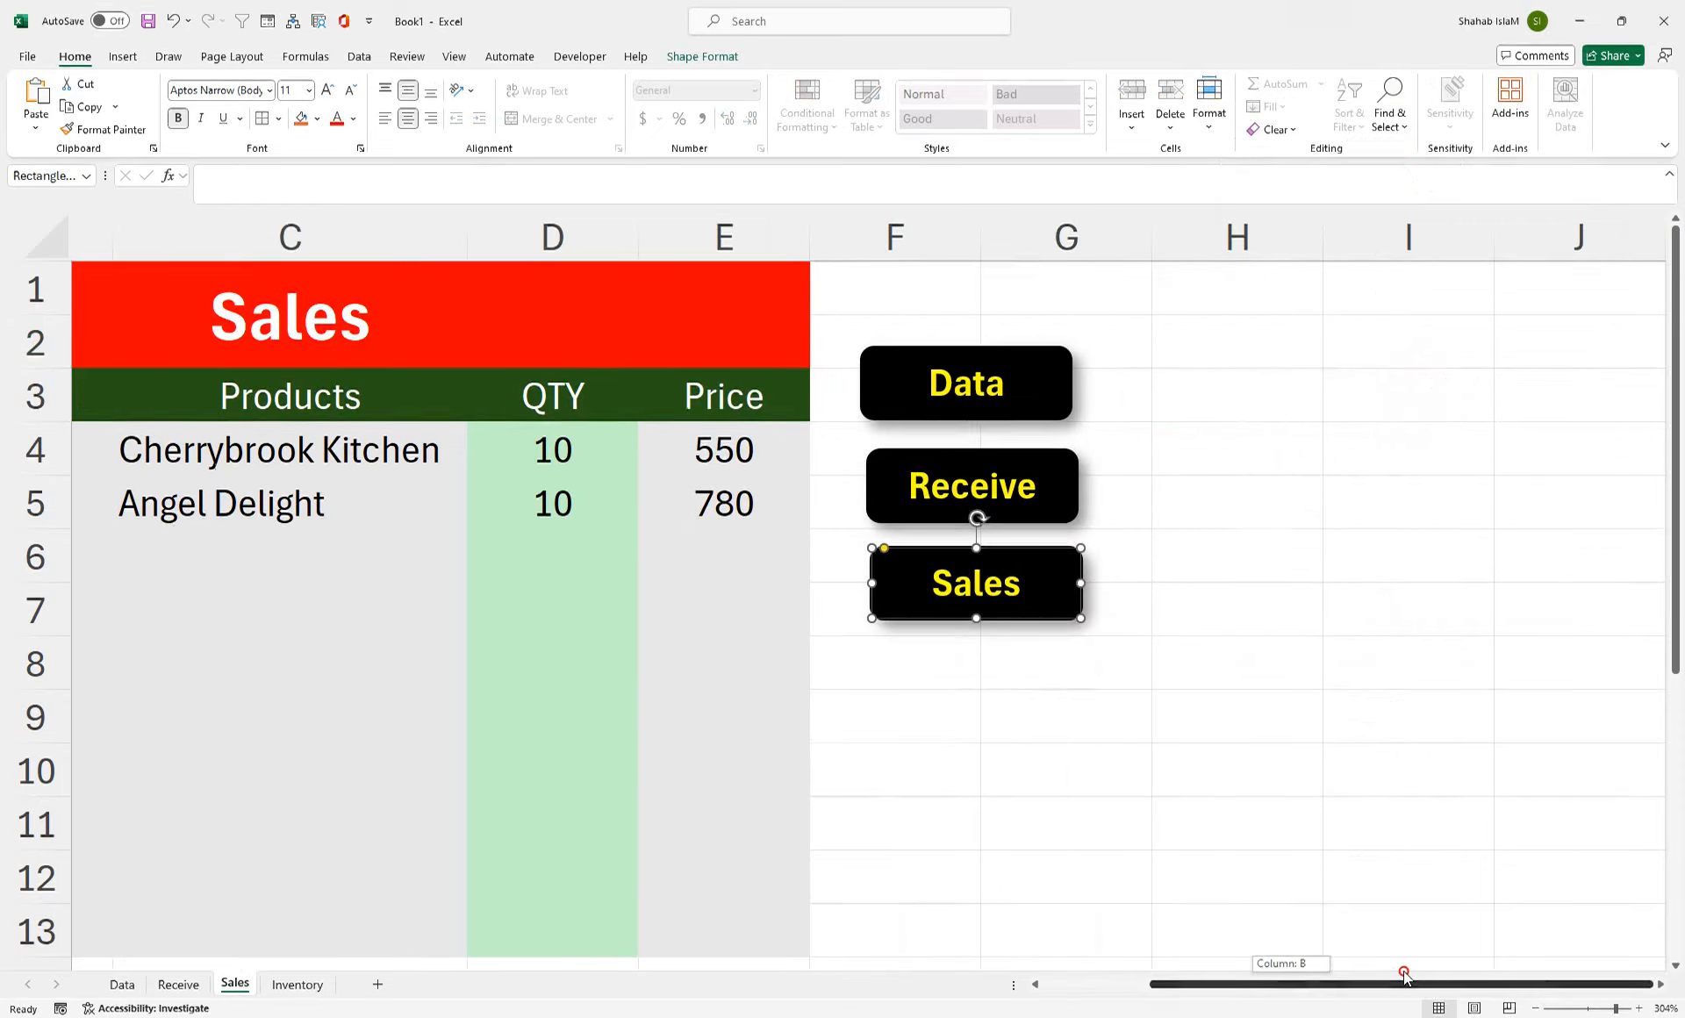
pyautogui.rightClick(1493, 526)
pyautogui.click(1457, 490)
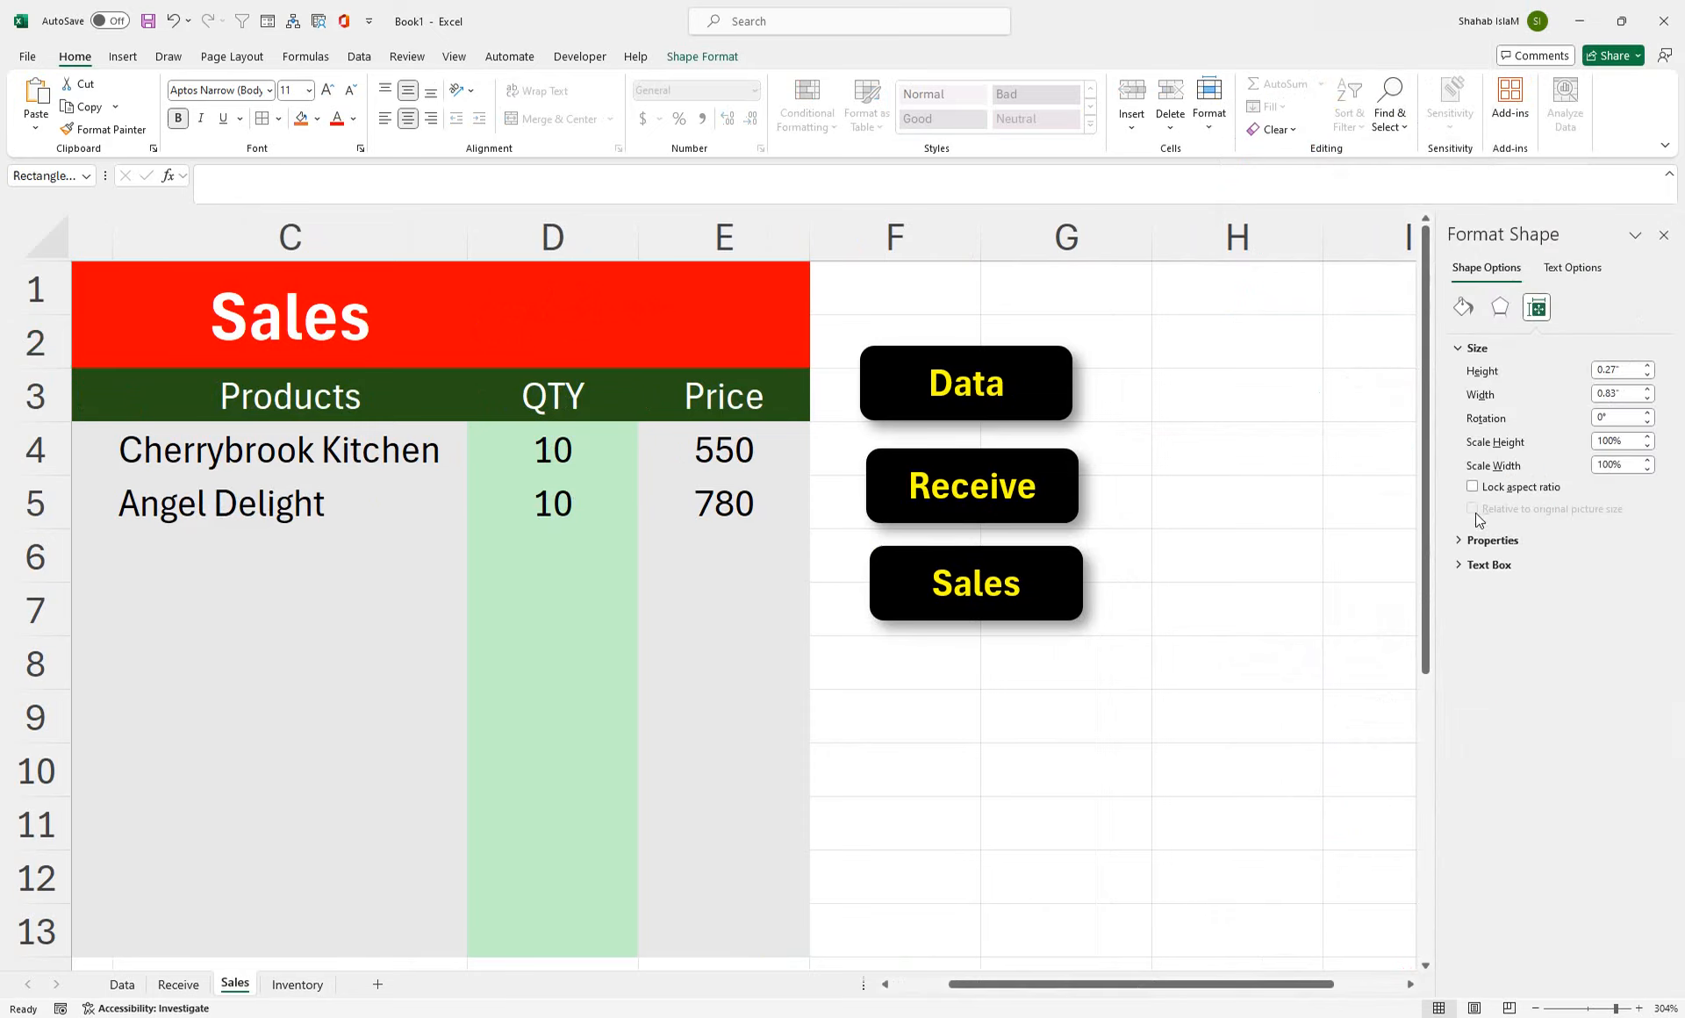
pyautogui.click(1660, 234)
pyautogui.moveTo(1519, 537); pyautogui.dragTo(952, 643)
# - Nudge the Data button slightly right and down to line it up with the Receive button
pyautogui.click(1016, 405)
pyautogui.rightClick(1013, 402)
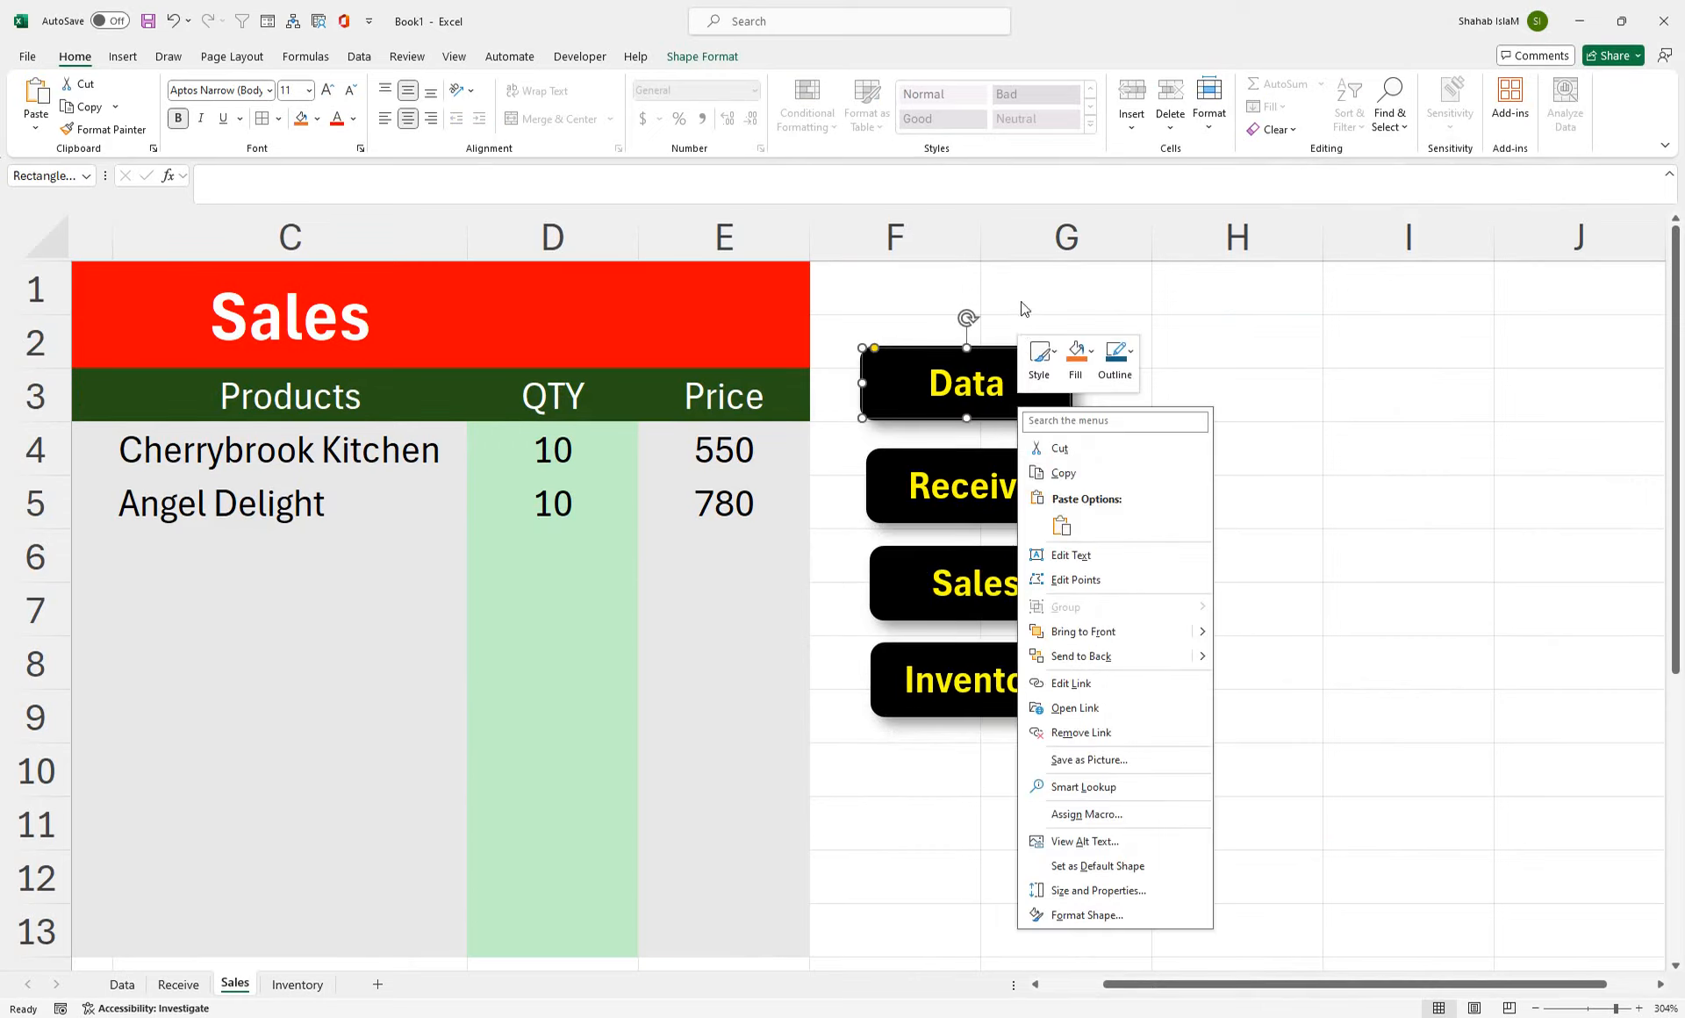
pyautogui.press('Escape')
pyautogui.moveTo(1008, 349); pyautogui.dragTo(1013, 355)
pyautogui.moveTo(1119, 984); pyautogui.dragTo(952, 960)
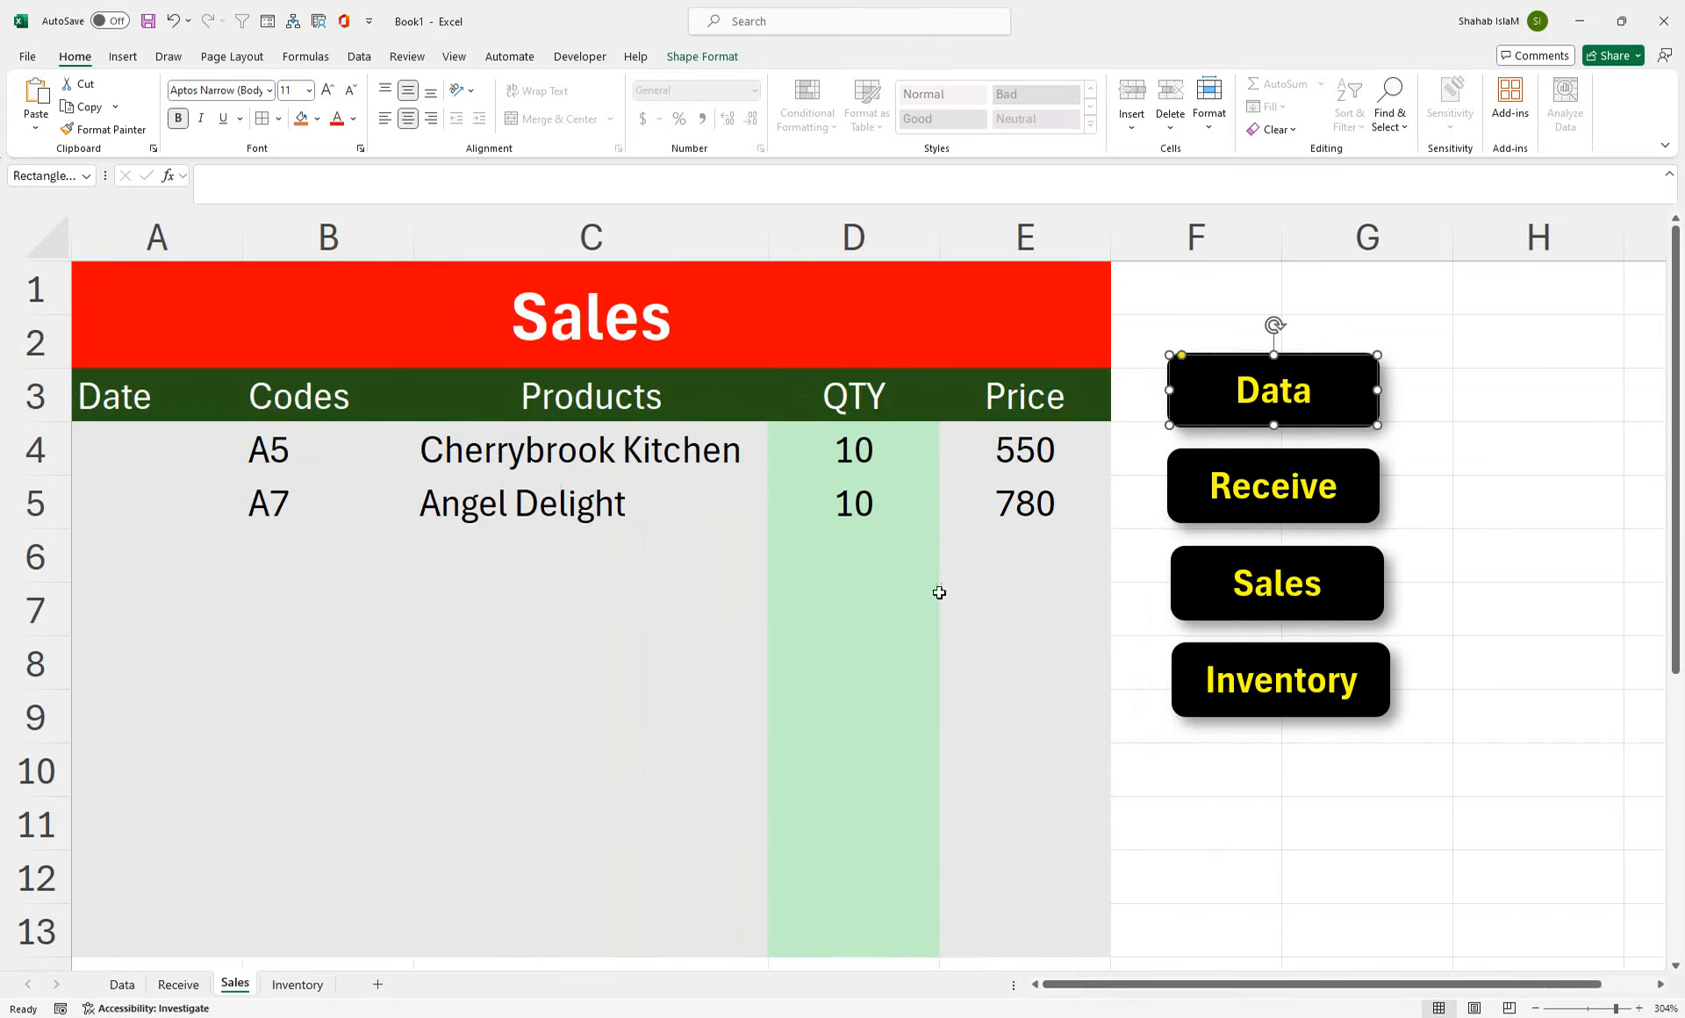
# - Copy all four stacked buttons from the Sales sheet, paste them onto the Receive sheet at cell F3, and shift them slightly right of the table
pyautogui.click(885, 403)
pyautogui.rightClick(1213, 415)
pyautogui.keyDown('ctrl'); pyautogui.rightClick(1190, 474); pyautogui.keyUp('ctrl')
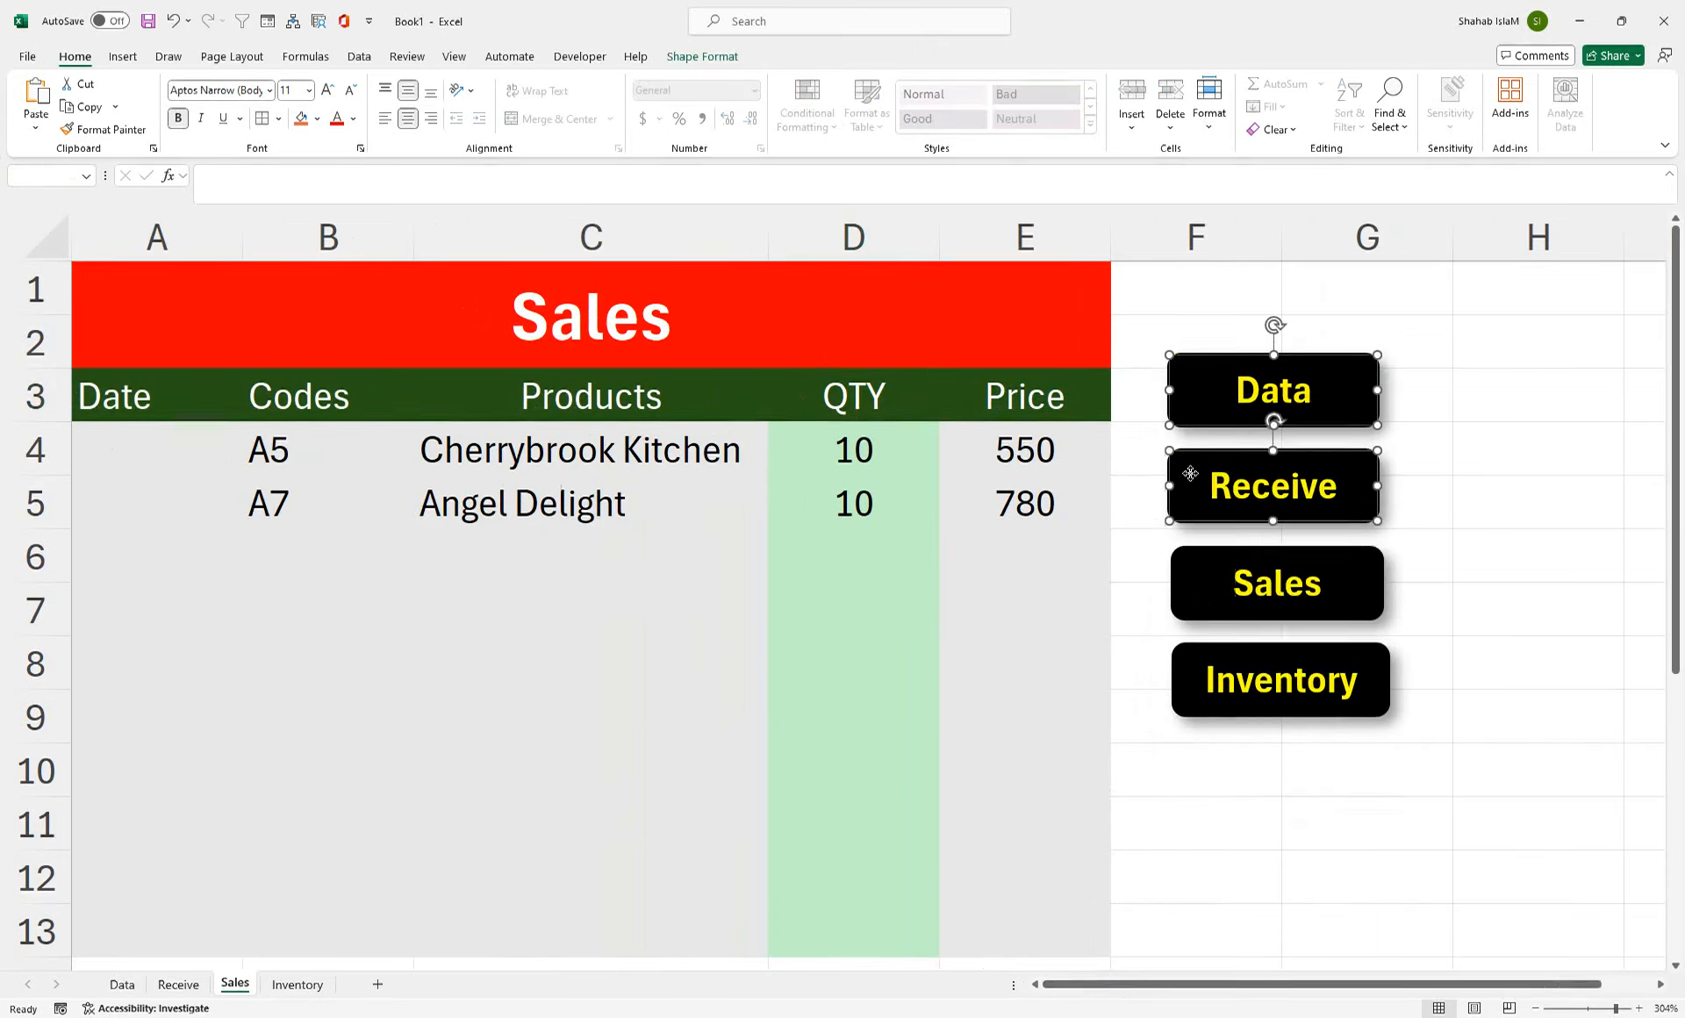
pyautogui.keyDown('ctrl'); pyautogui.rightClick(1182, 593); pyautogui.keyUp('ctrl')
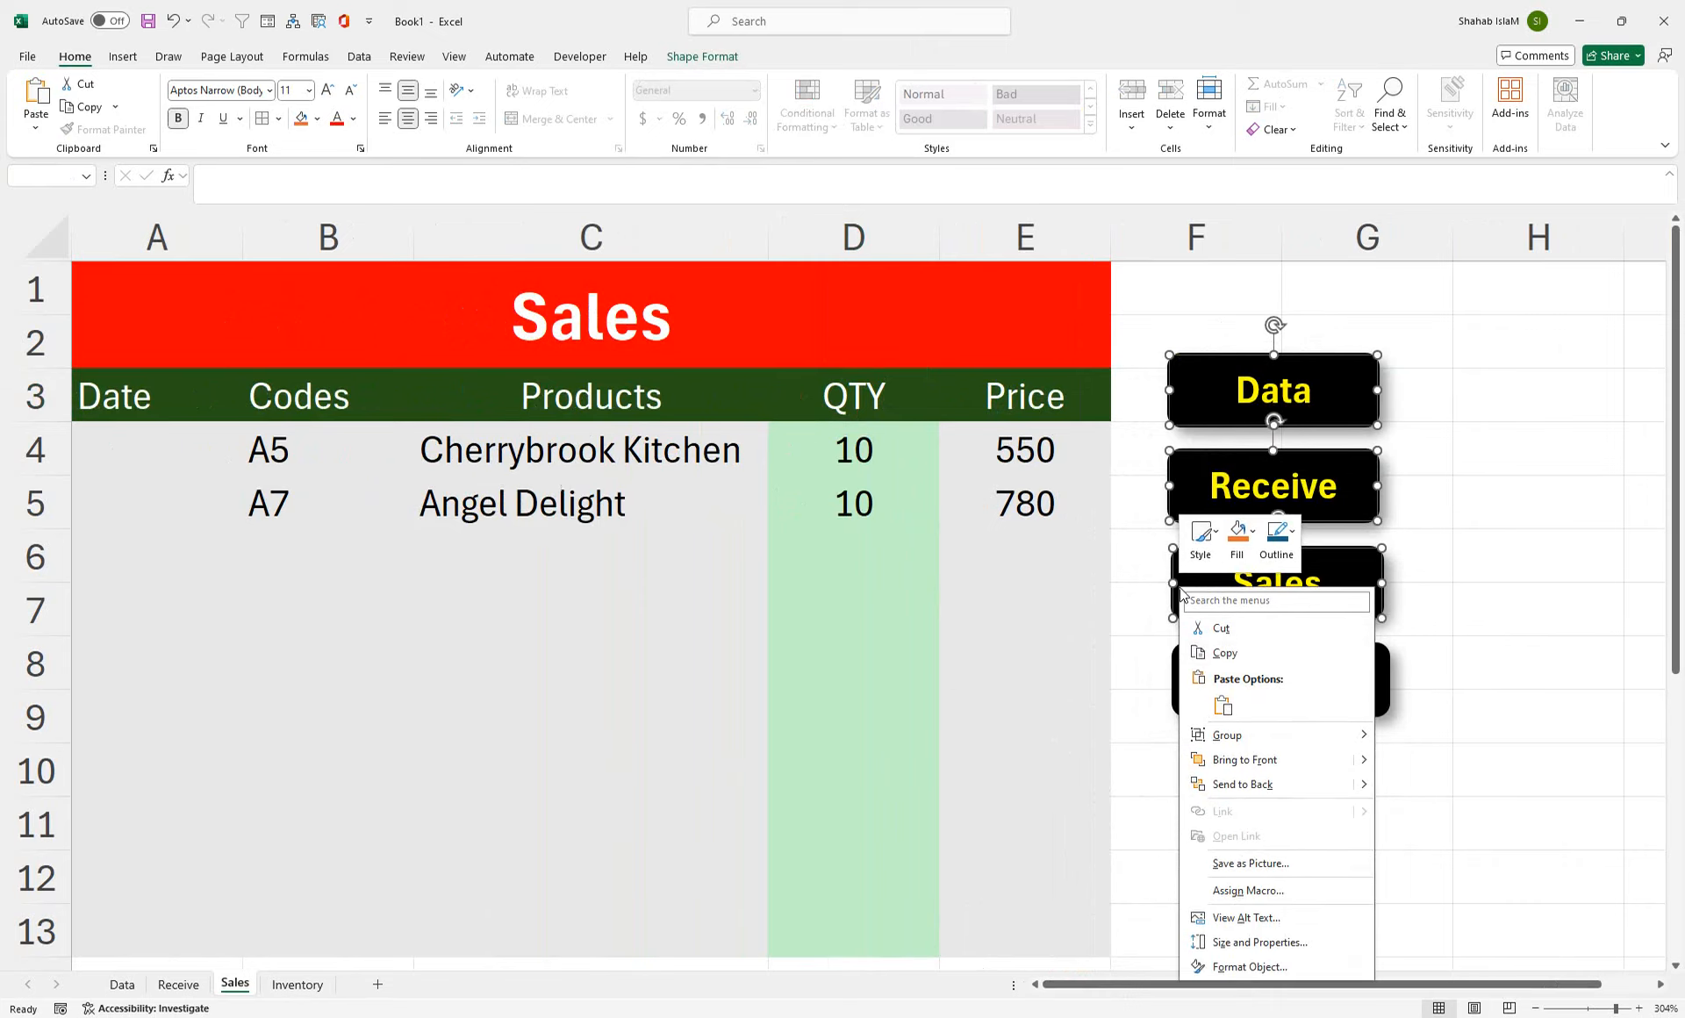
pyautogui.keyDown('ctrl'); pyautogui.rightClick(1373, 693); pyautogui.keyUp('ctrl')
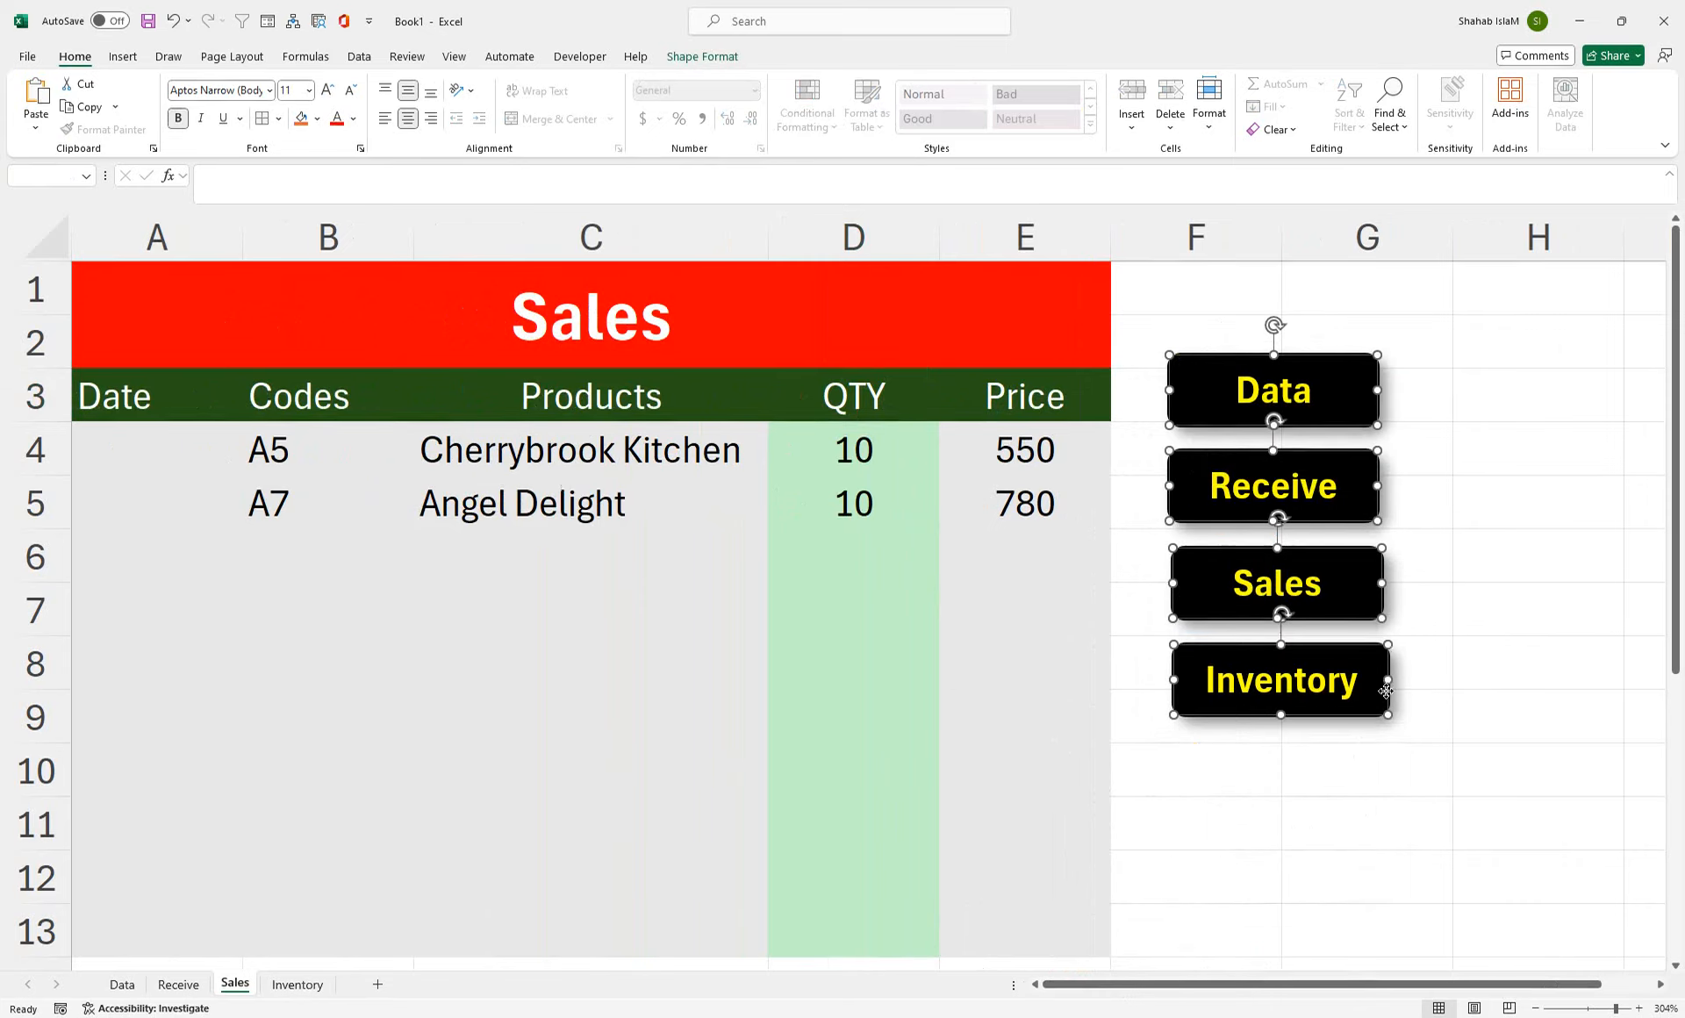
pyautogui.click(1260, 227)
pyautogui.click(179, 984)
pyautogui.click(1211, 403)
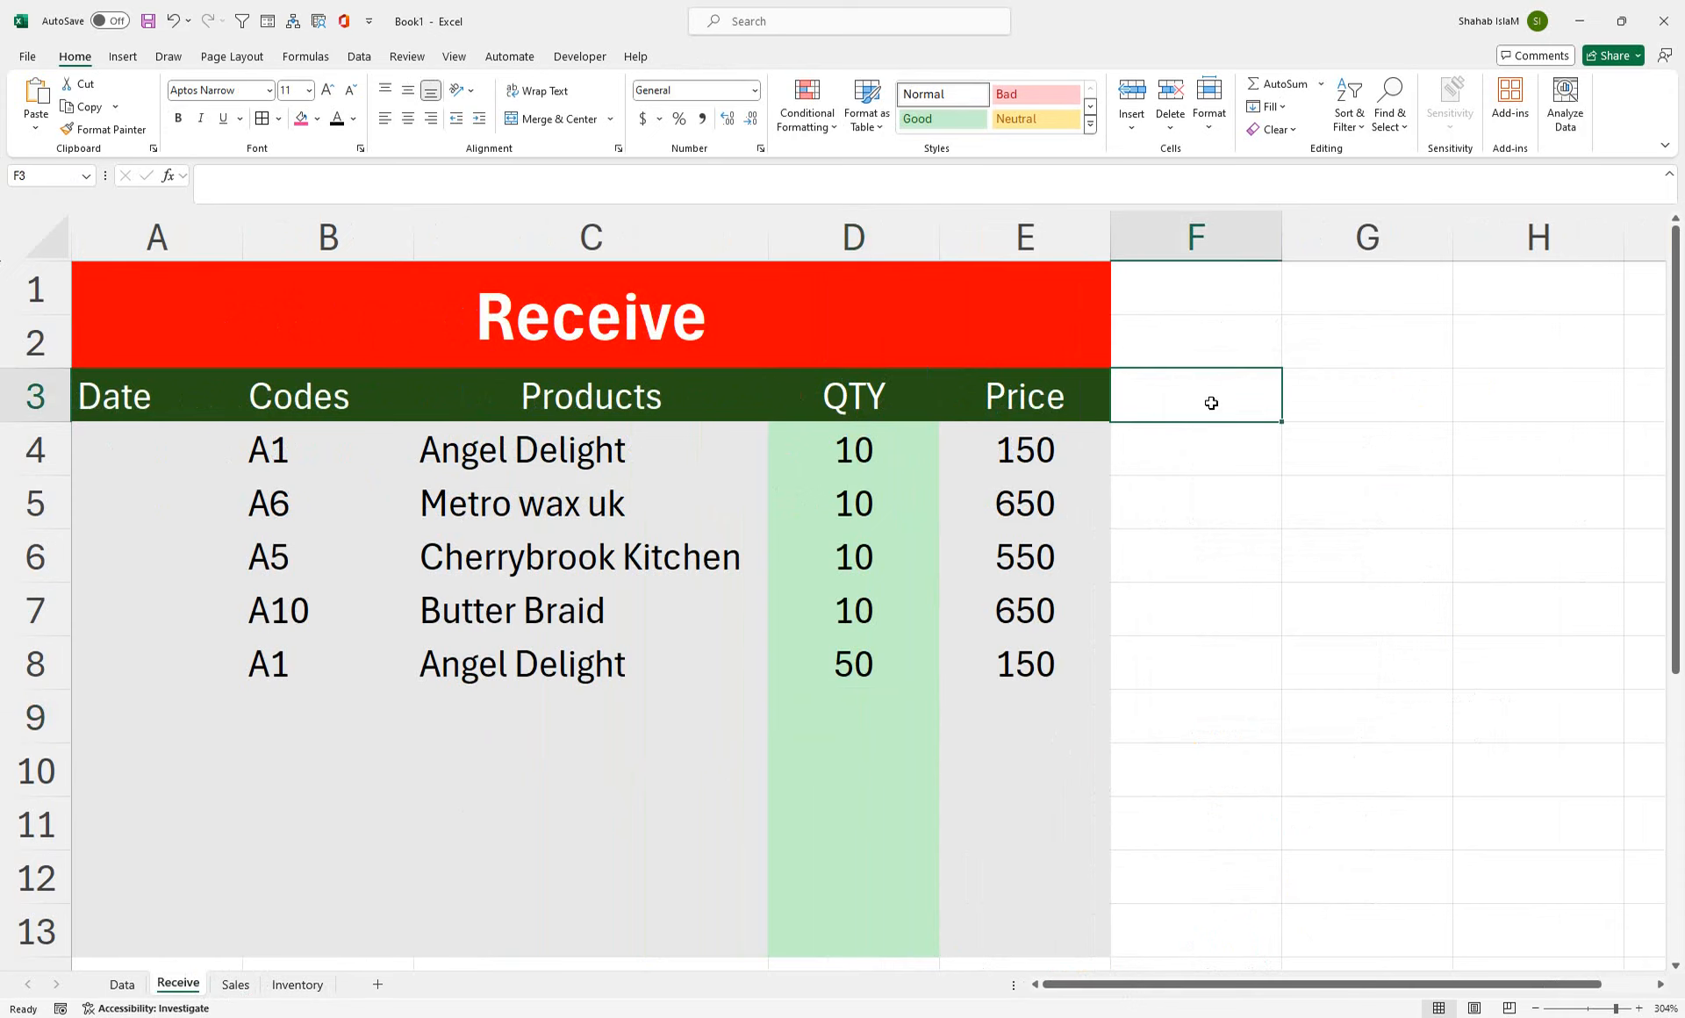
pyautogui.hotkey('ctrl', 'v')
pyautogui.moveTo(1244, 371); pyautogui.dragTo(1308, 363)
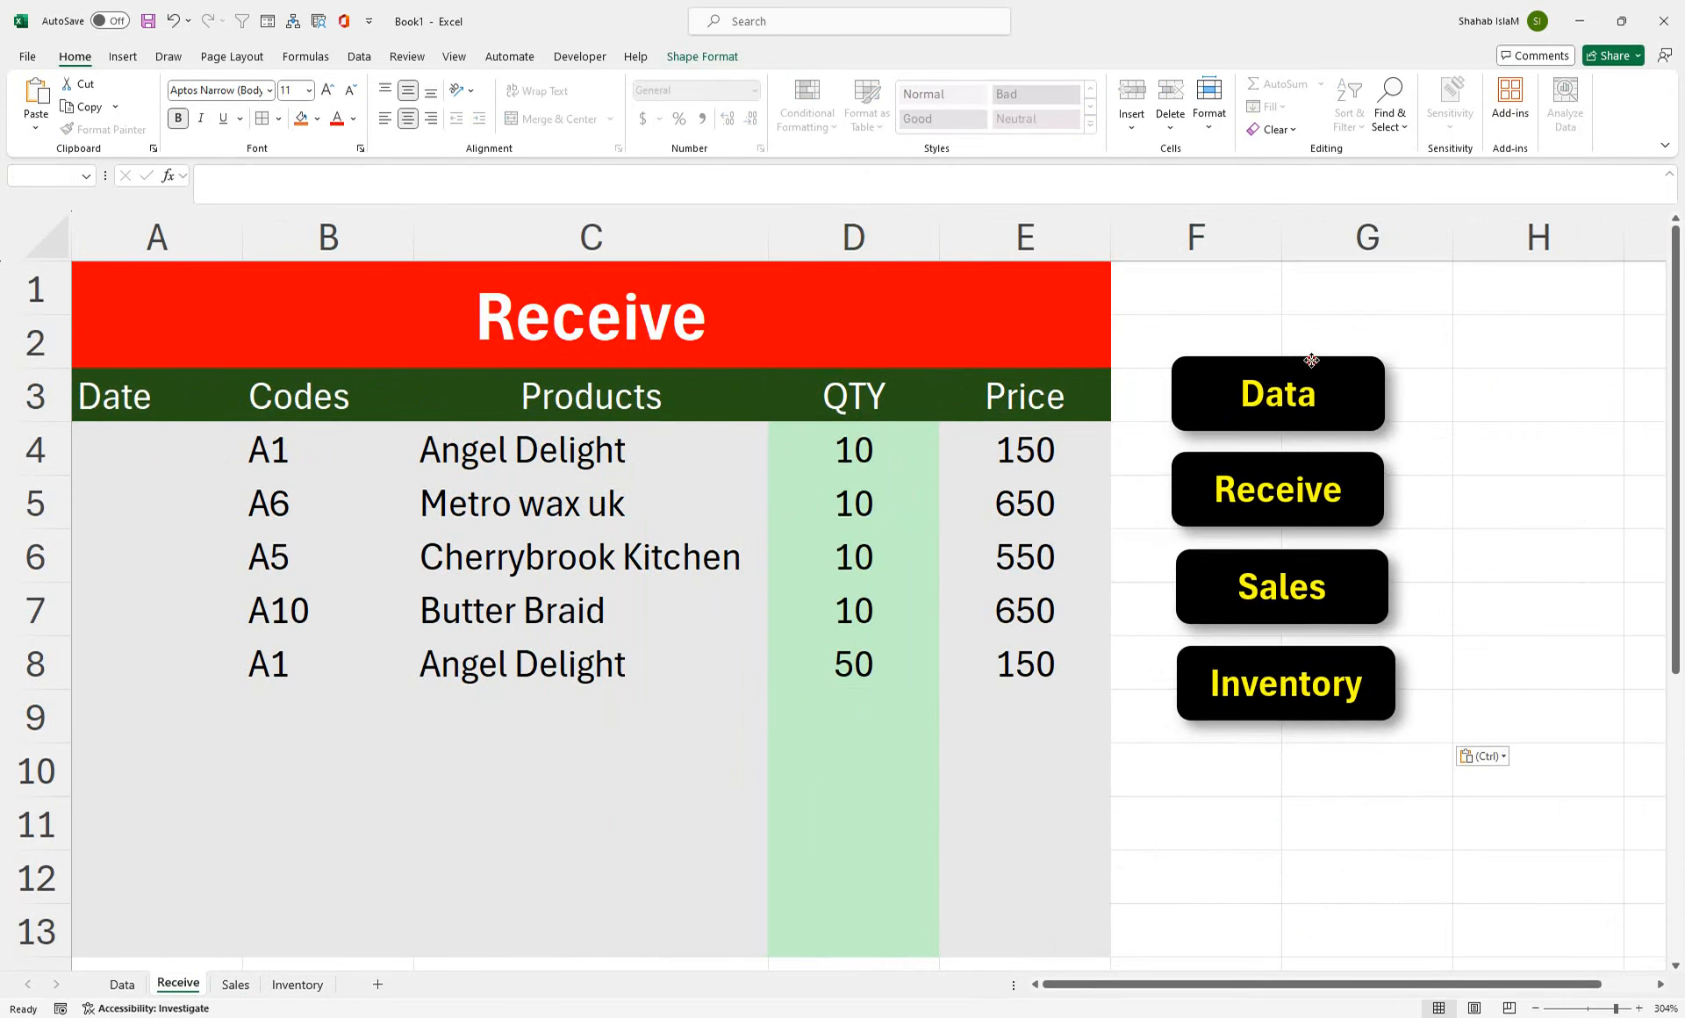
# - Paste the four copied buttons onto the Data sheet at cell M4
pyautogui.click(122, 985)
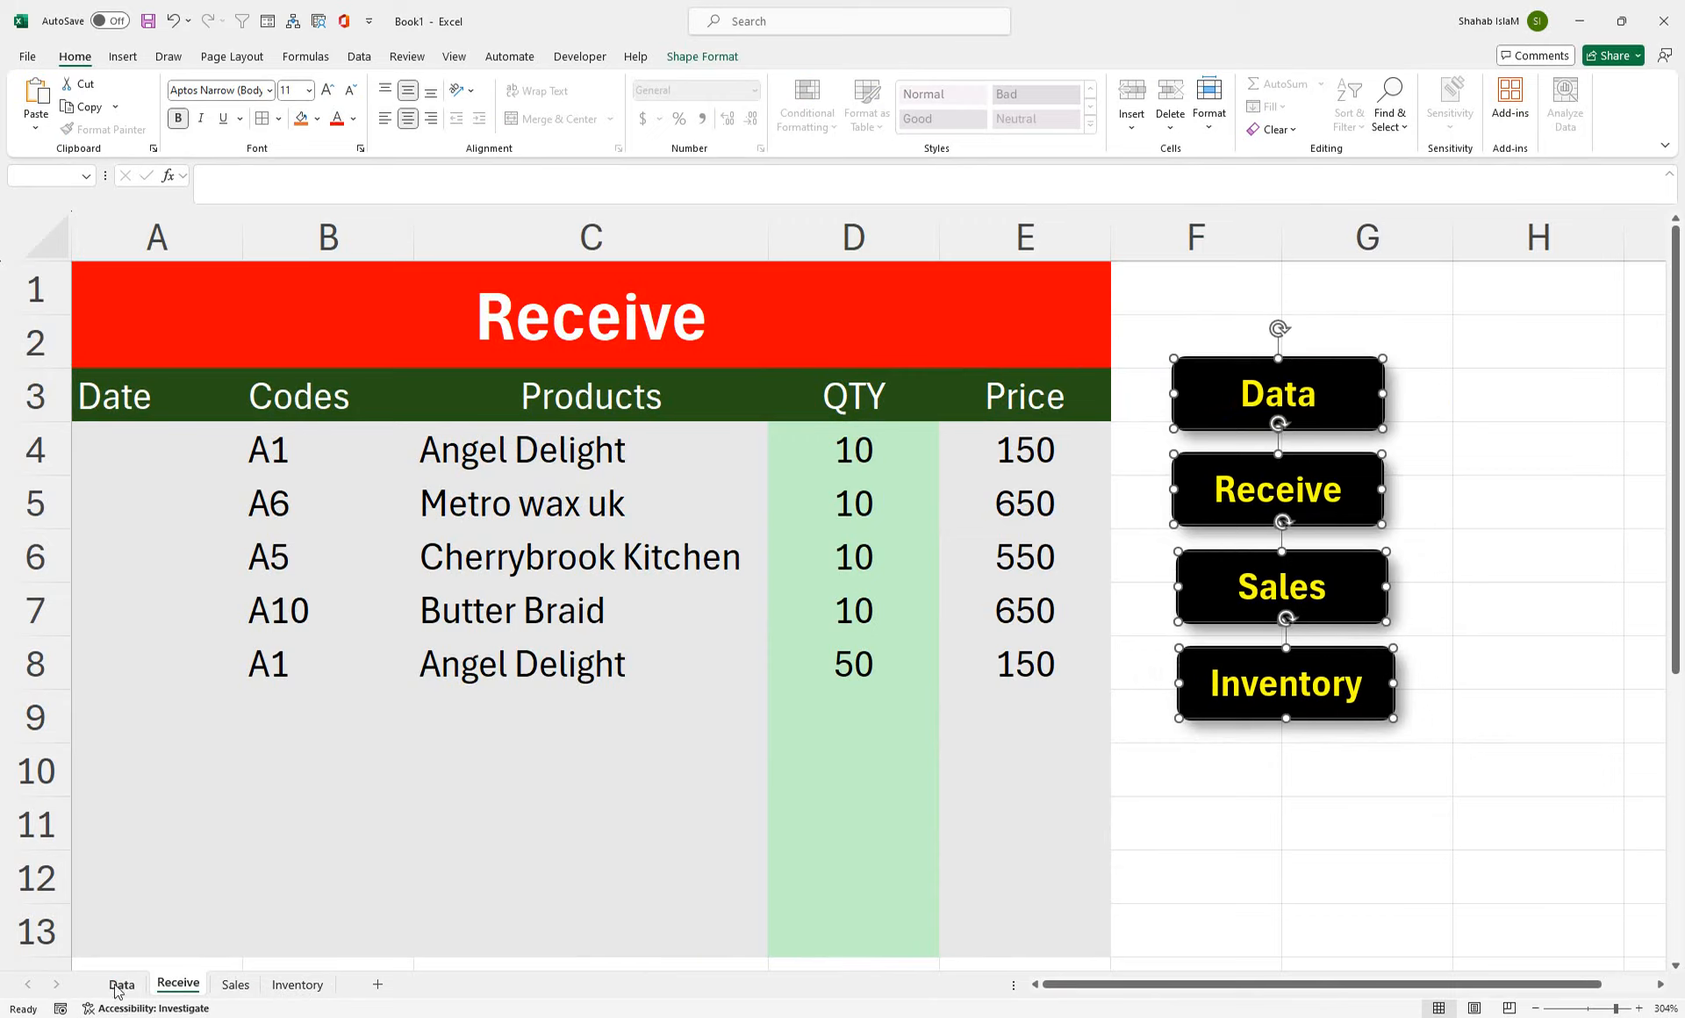
pyautogui.click(990, 378)
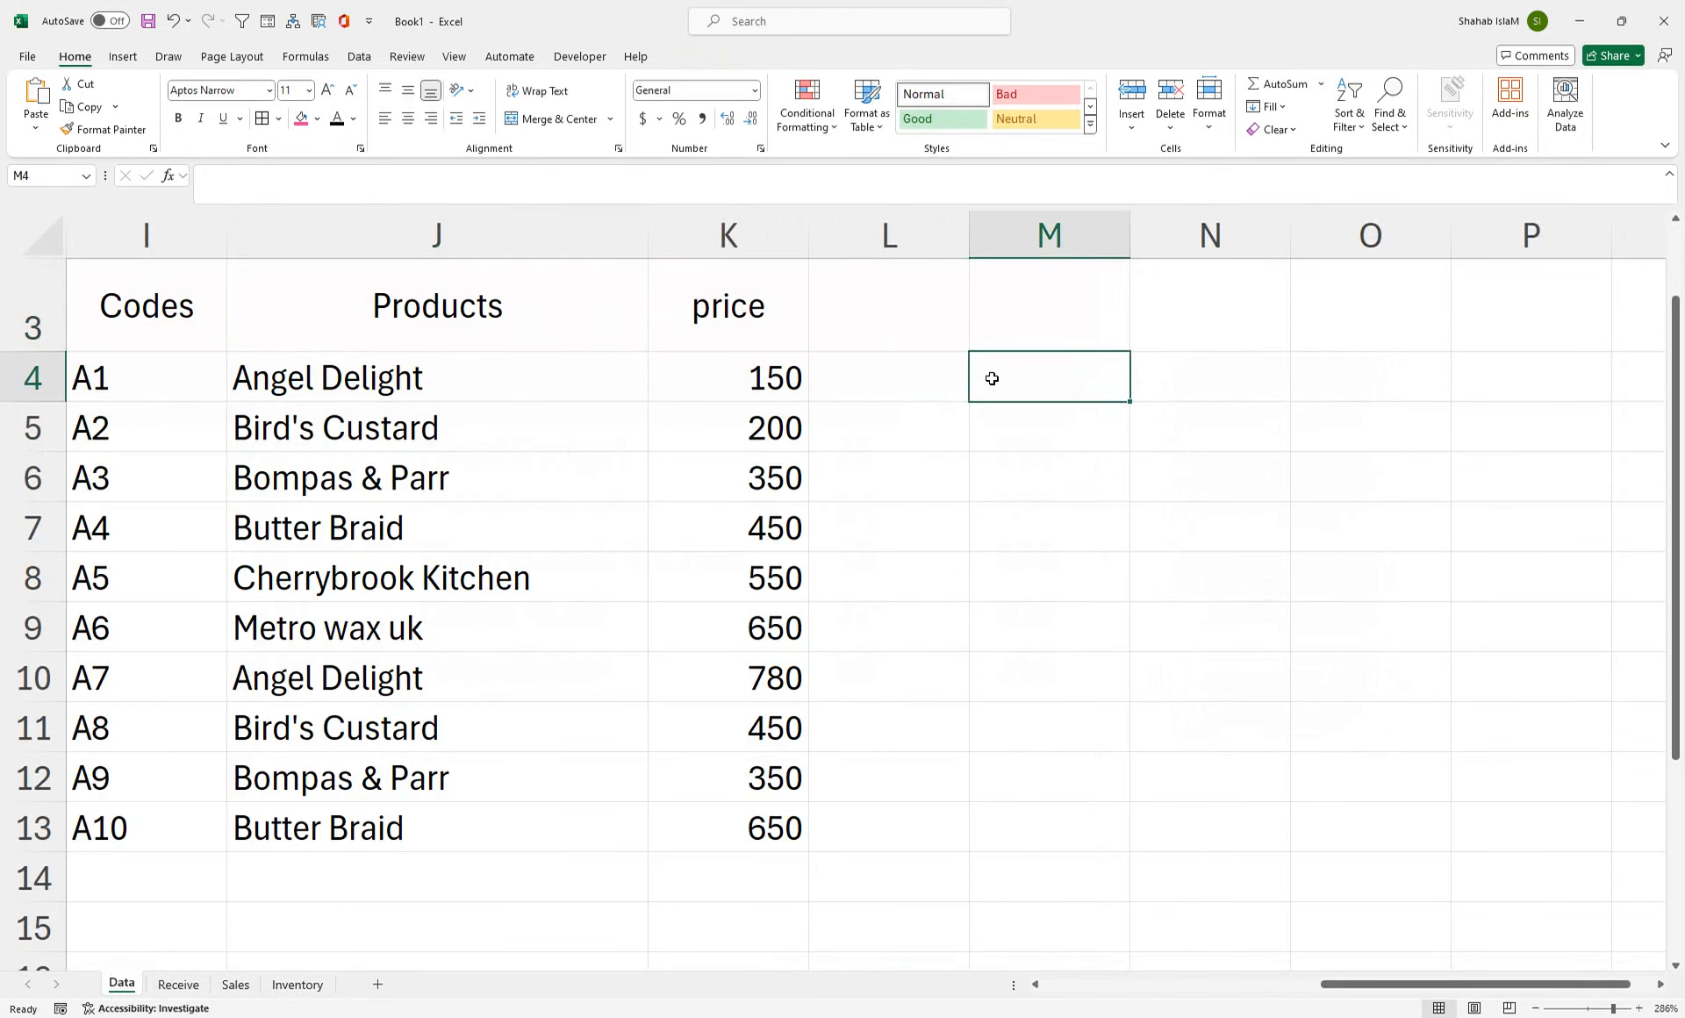
pyautogui.hotkey('ctrl', 'v')
# - Format the header cells I3:K3 on the Data sheet with a pink fill and bold white text
pyautogui.click(835, 372)
pyautogui.moveTo(781, 320); pyautogui.dragTo(193, 339)
pyautogui.click(301, 120)
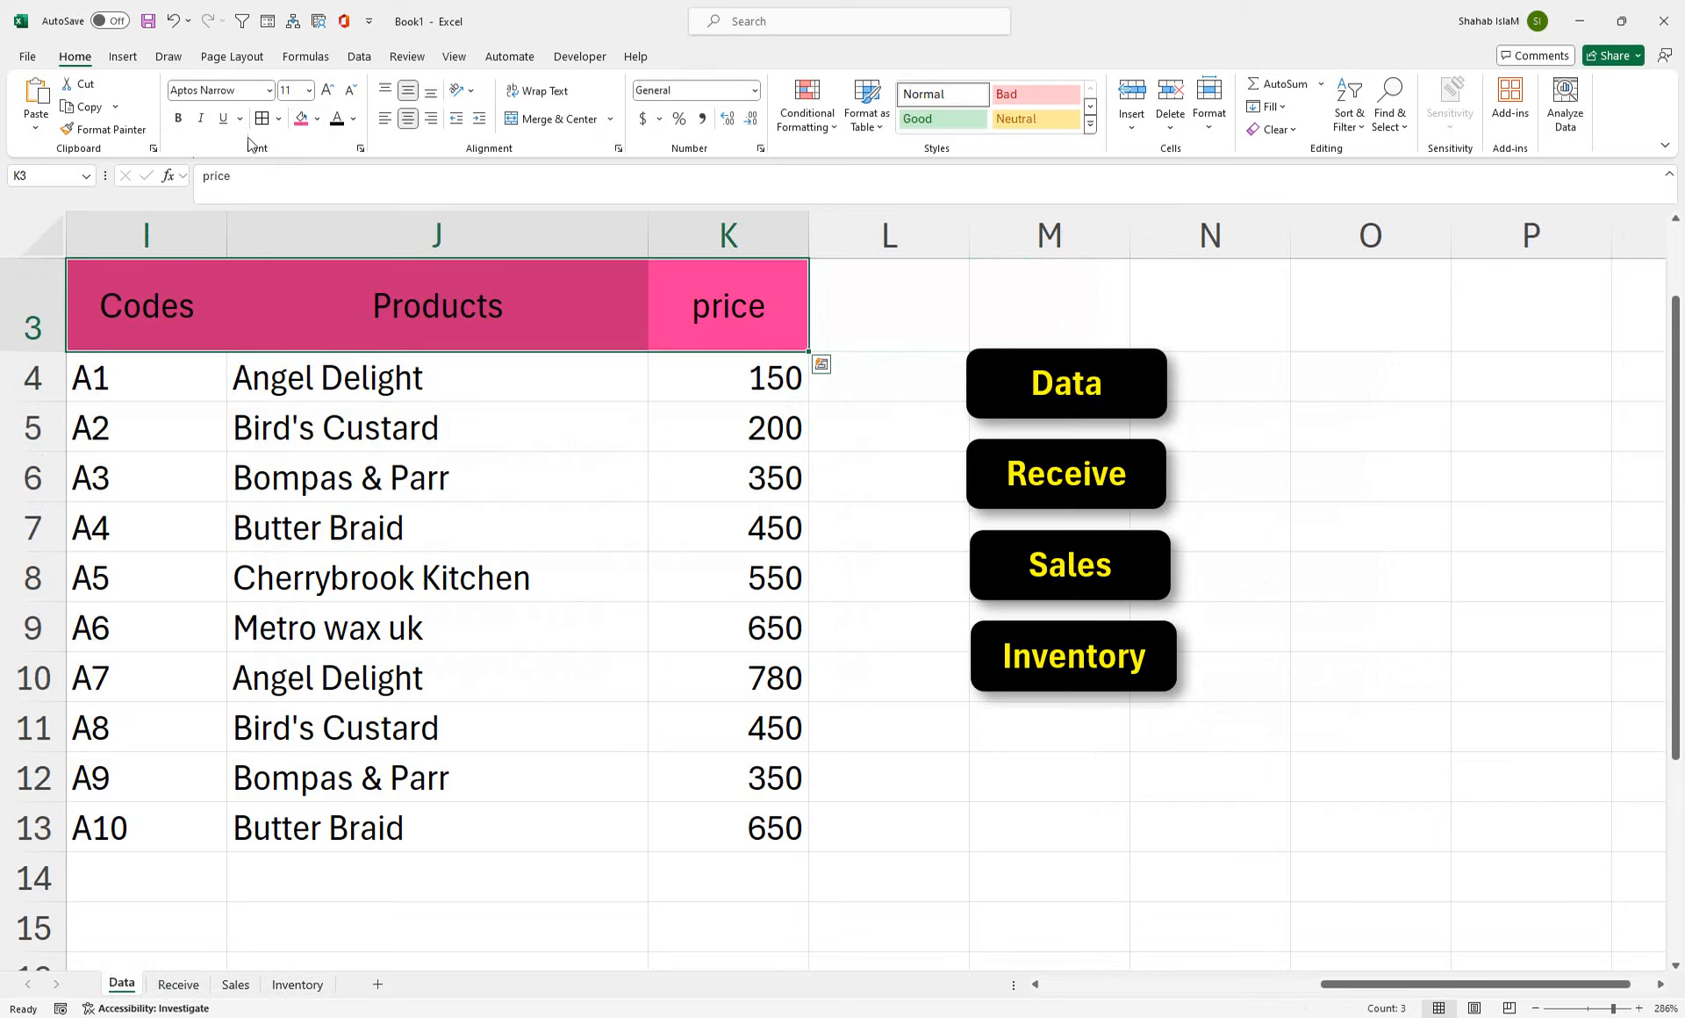
pyautogui.click(180, 119)
pyautogui.click(352, 118)
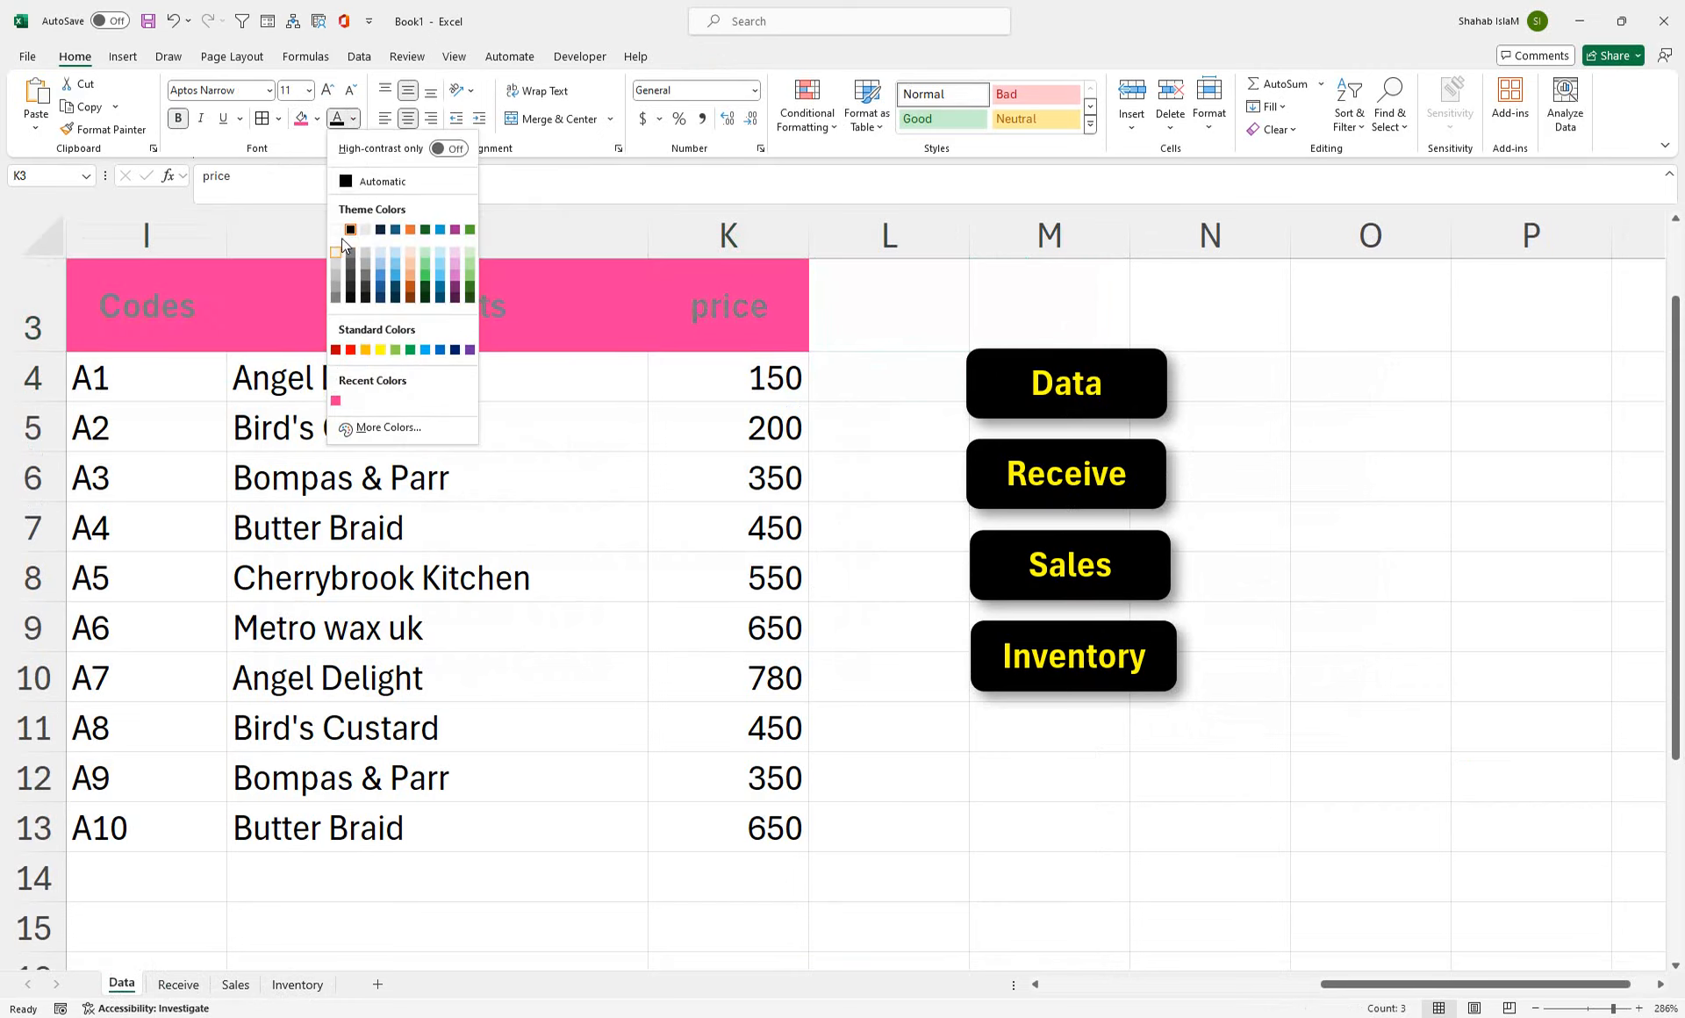
pyautogui.click(338, 230)
# - Turn off the gridlines on the Data sheet
pyautogui.moveTo(196, 380); pyautogui.dragTo(668, 823)
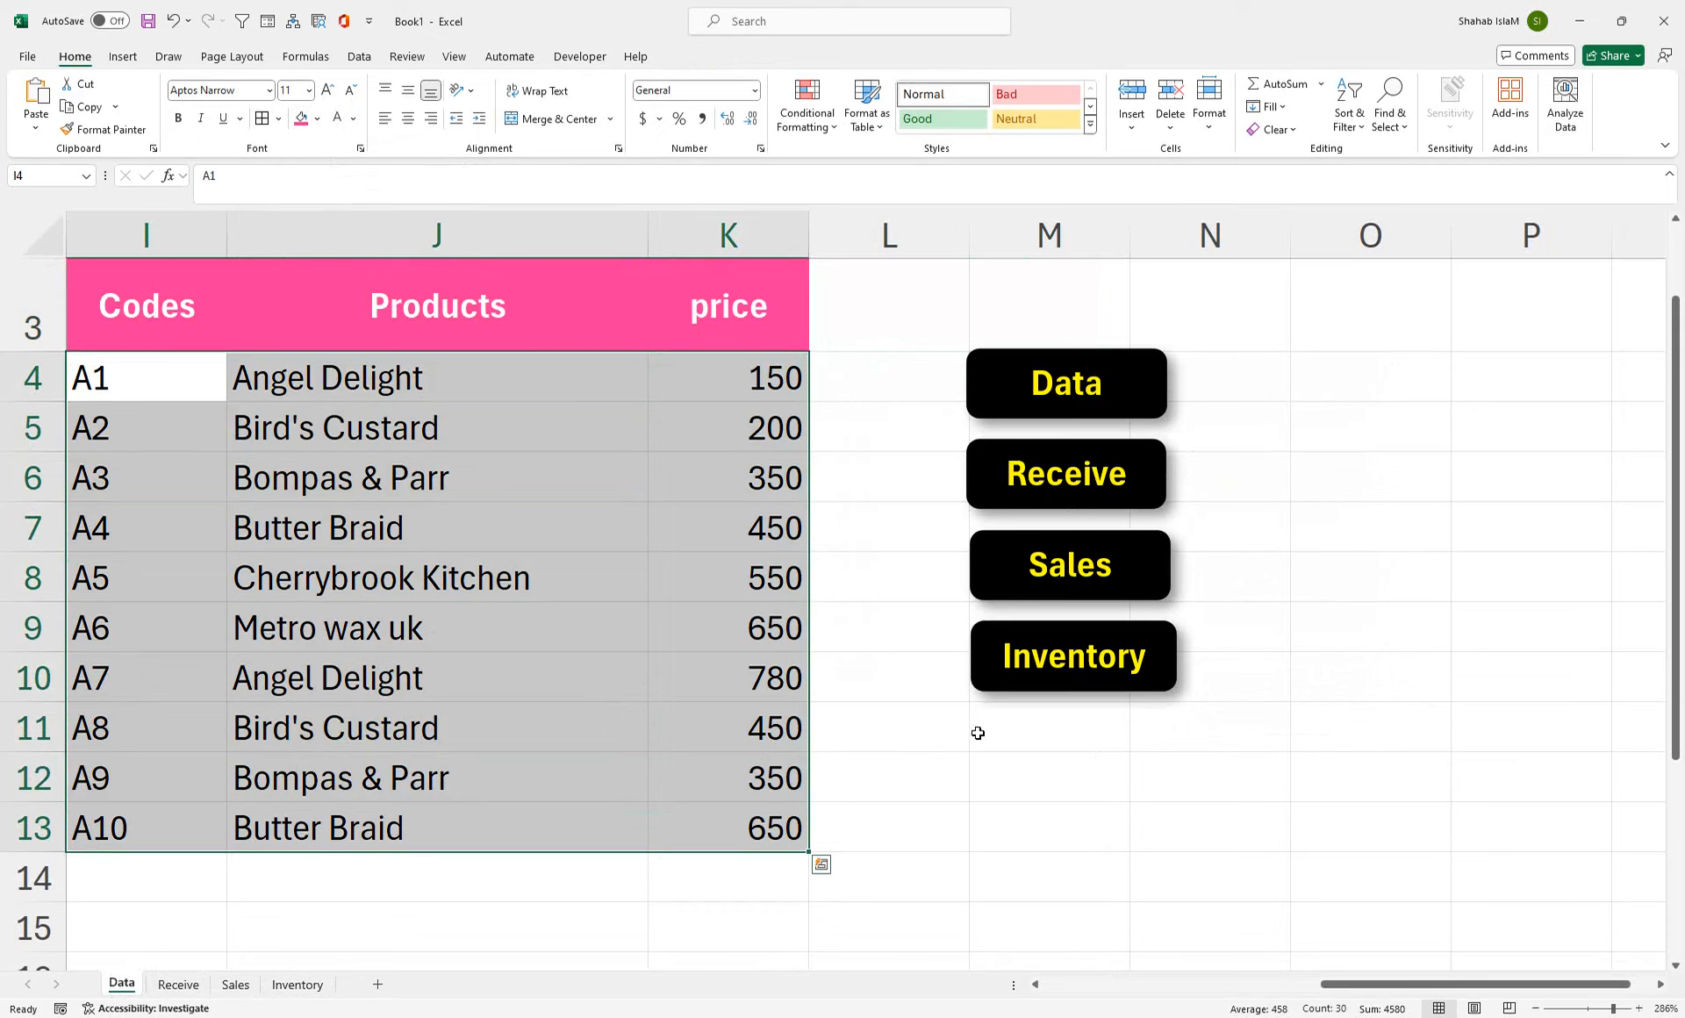
pyautogui.click(455, 56)
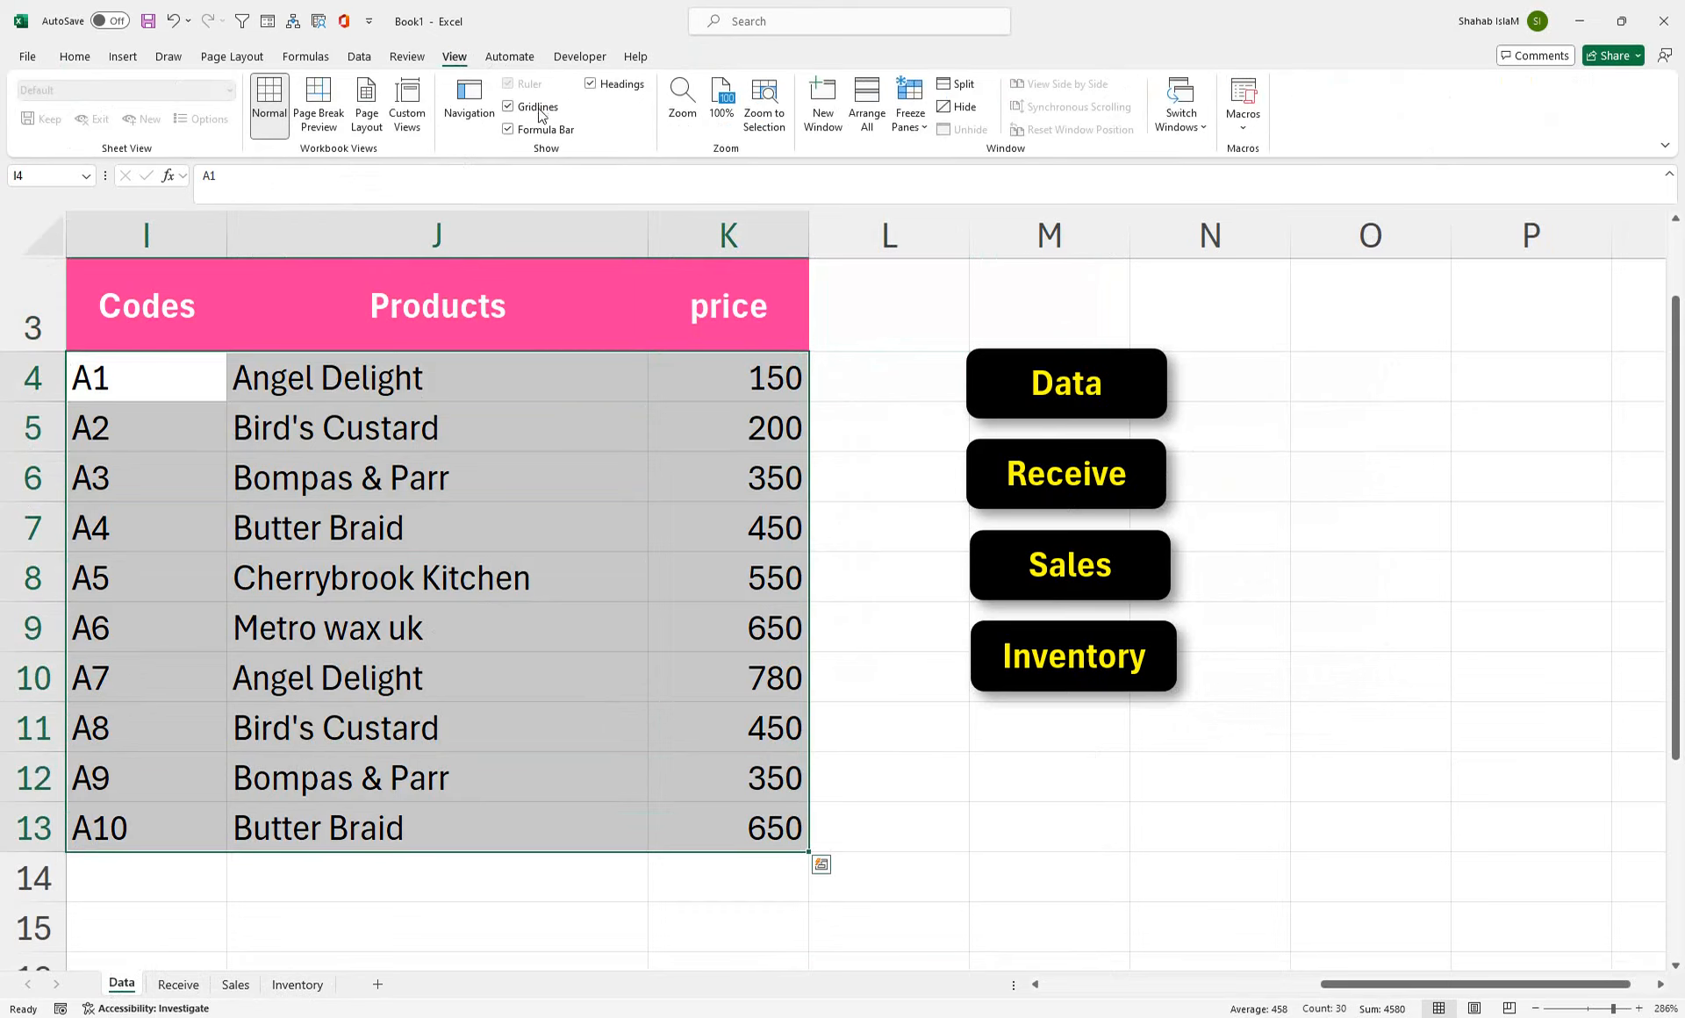
pyautogui.click(509, 106)
pyautogui.click(1284, 450)
pyautogui.click(489, 575)
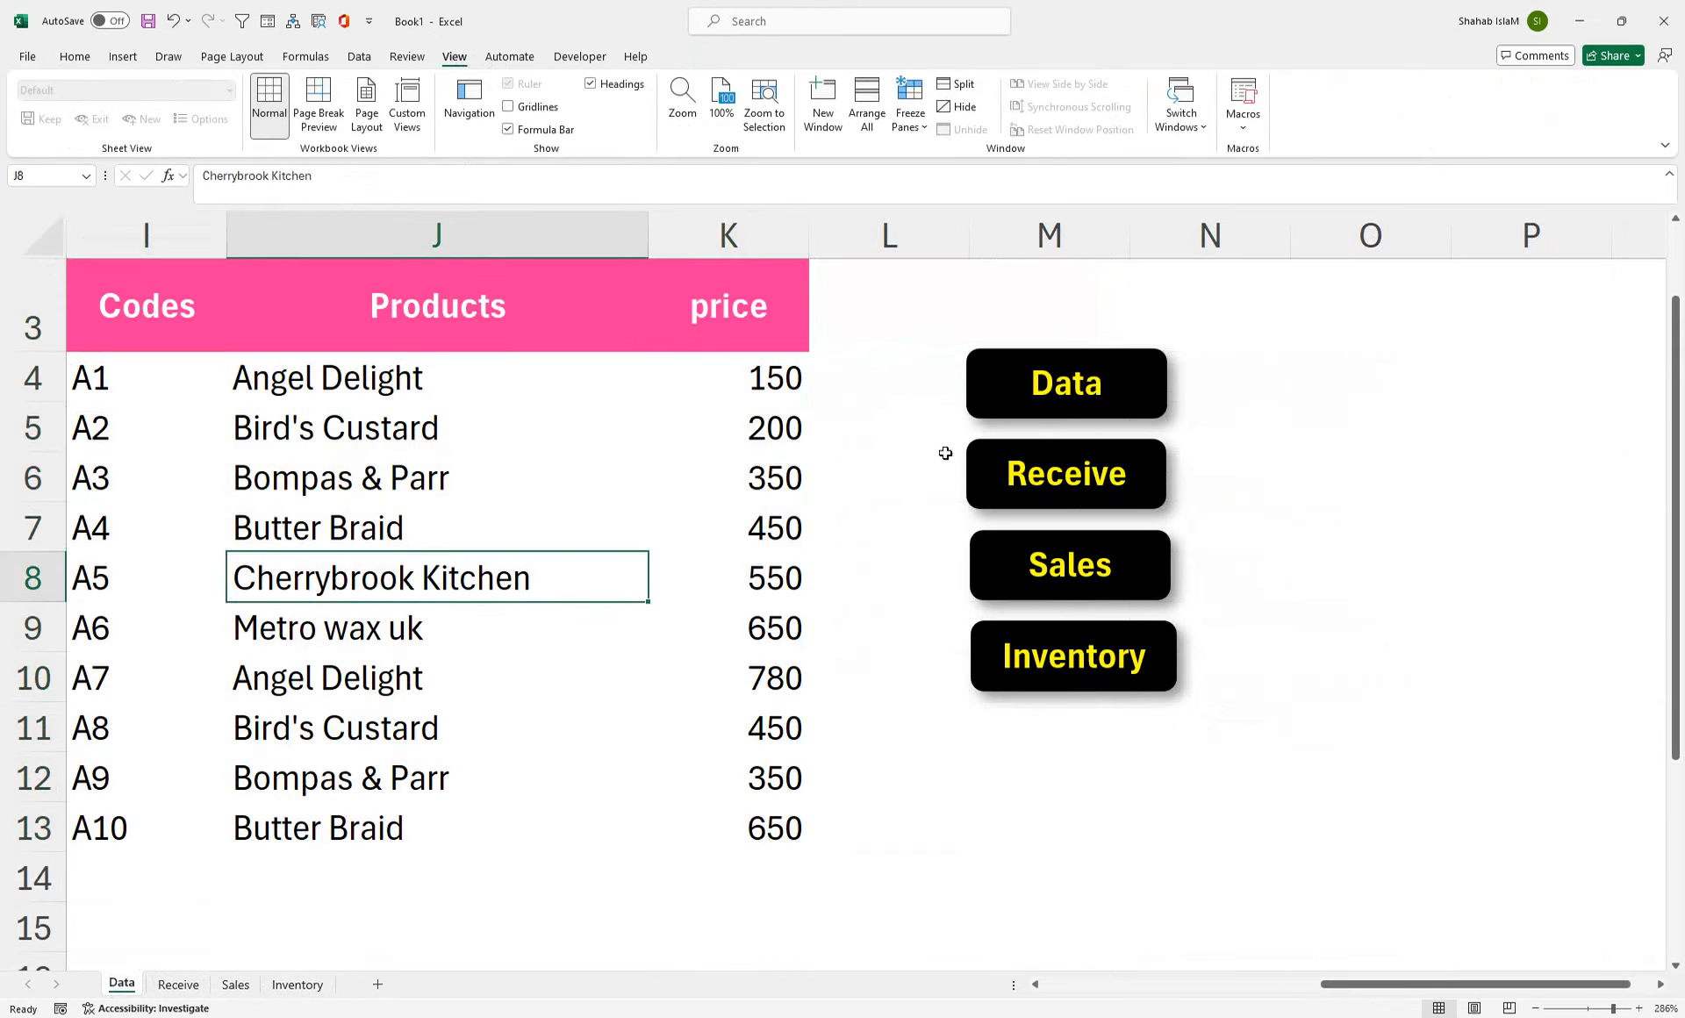
# - Test the linked navigation buttons by moving between the Data, Receive, Sales and Inventory sheets, ending on the Data sheet
pyautogui.click(1045, 399)
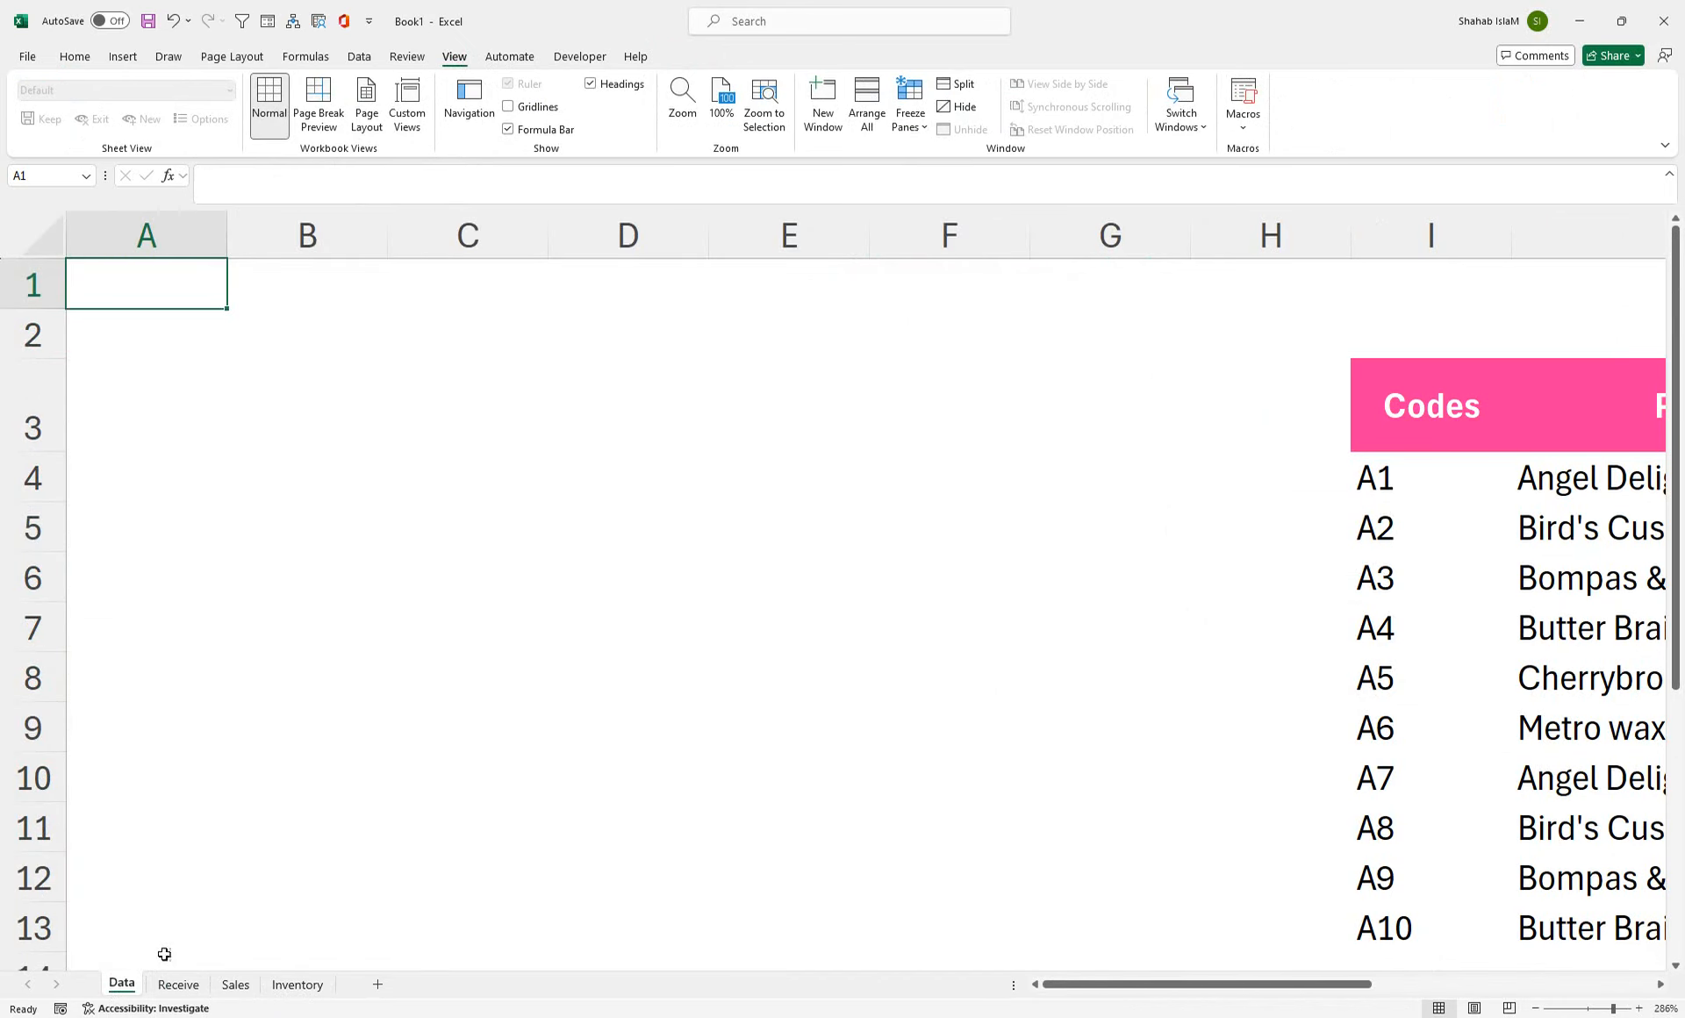
pyautogui.click(176, 985)
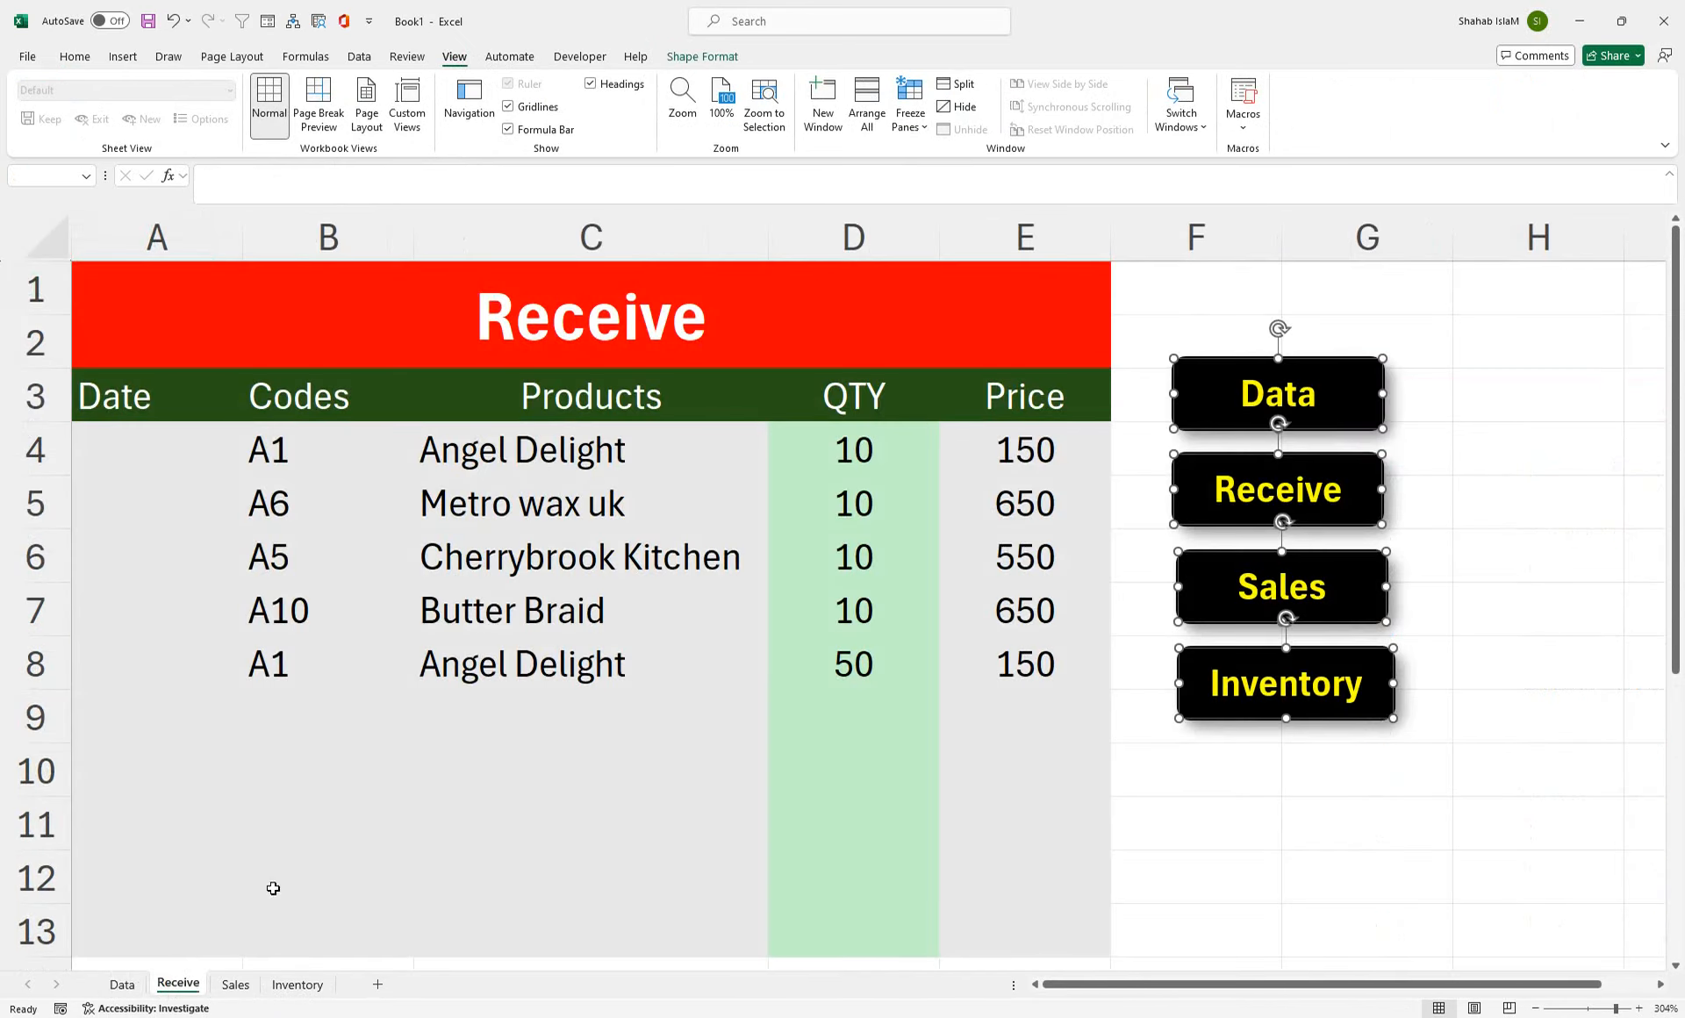
pyautogui.click(1496, 519)
pyautogui.click(1248, 590)
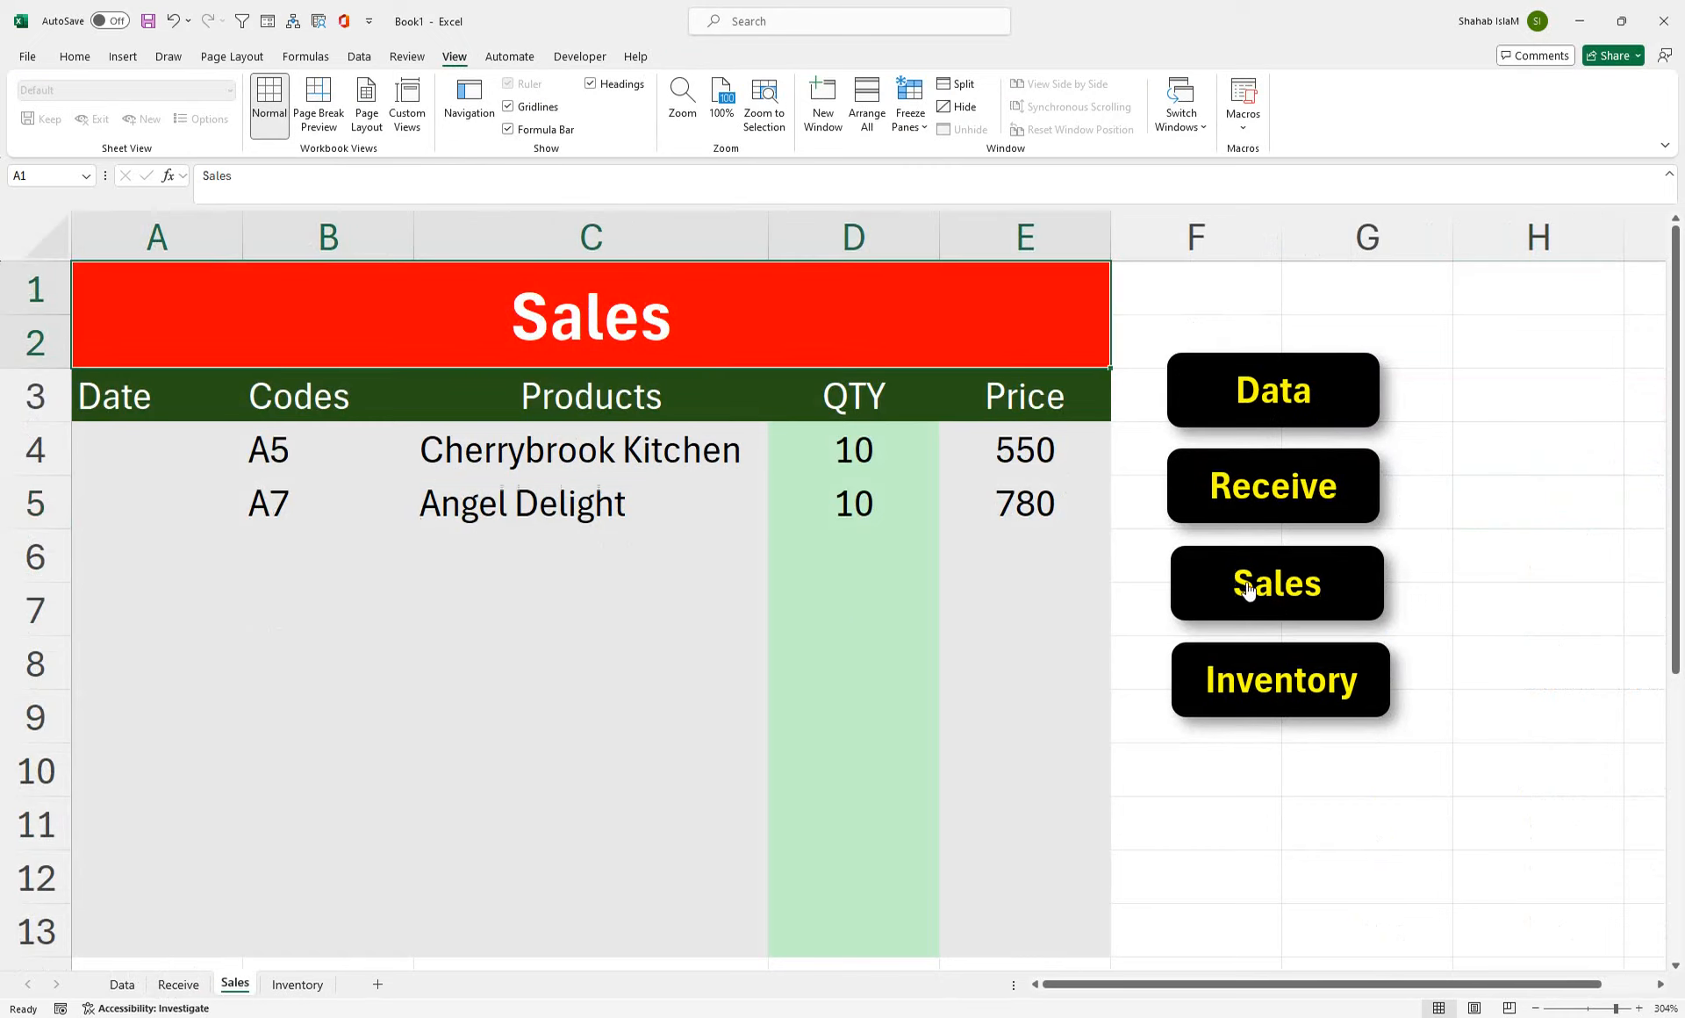
pyautogui.click(1248, 486)
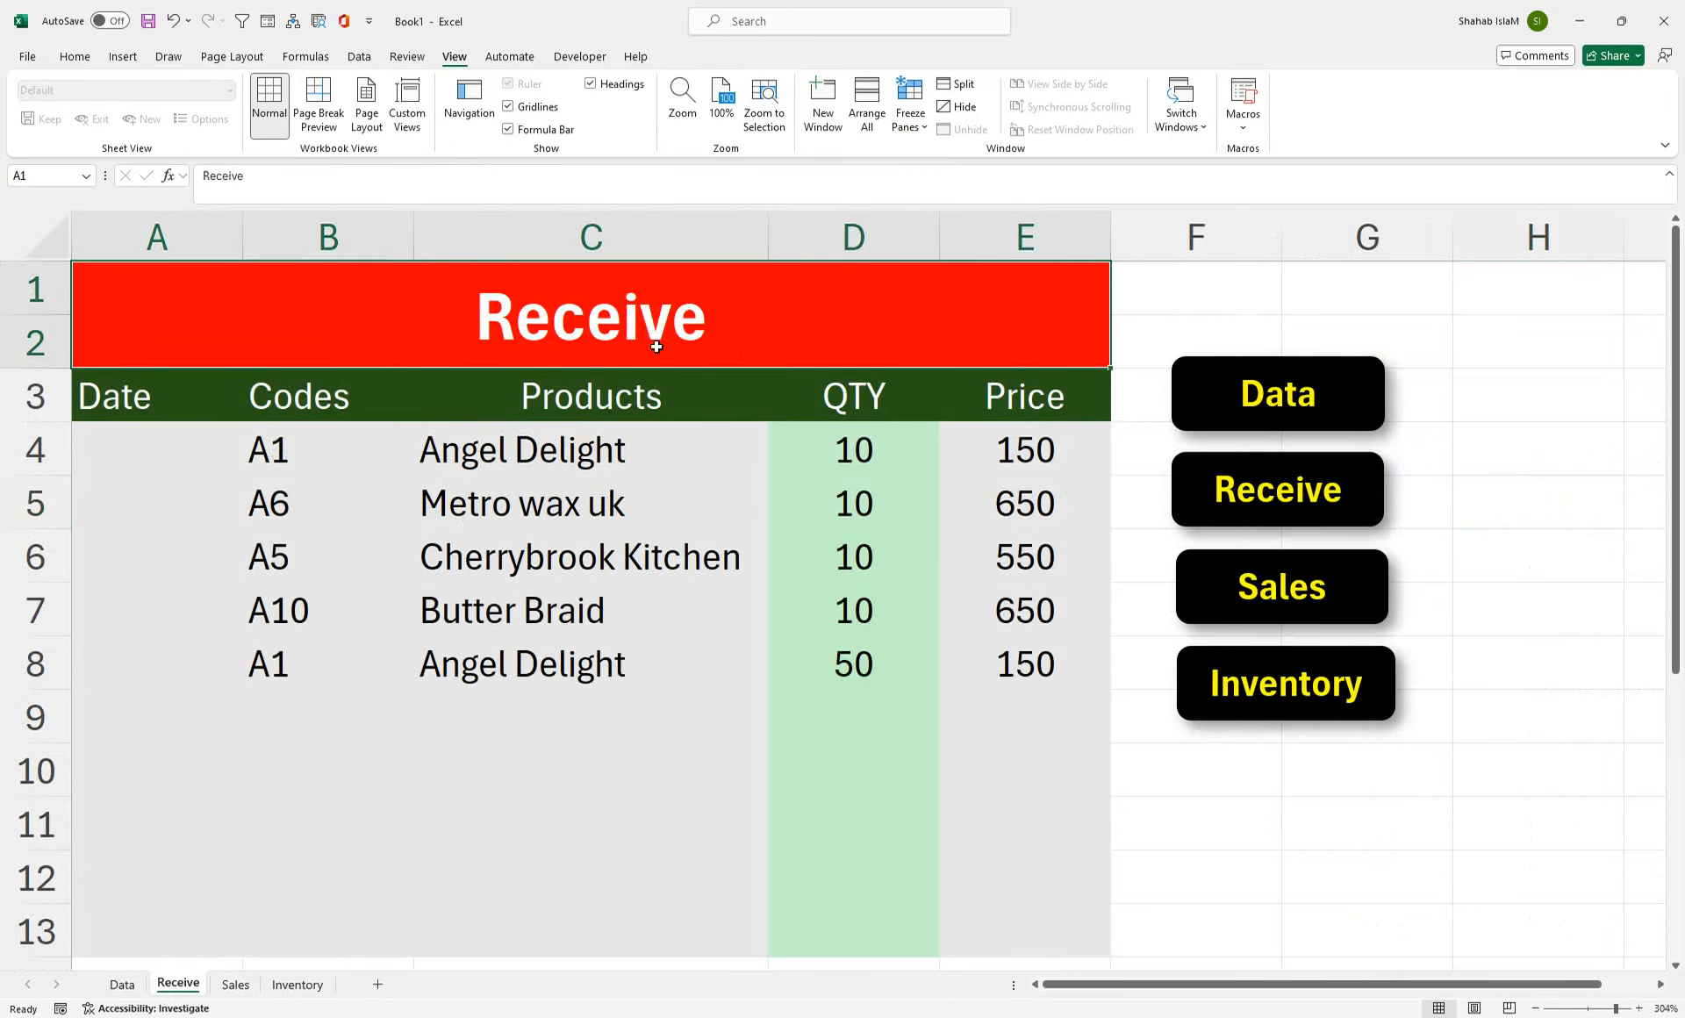
pyautogui.click(1212, 690)
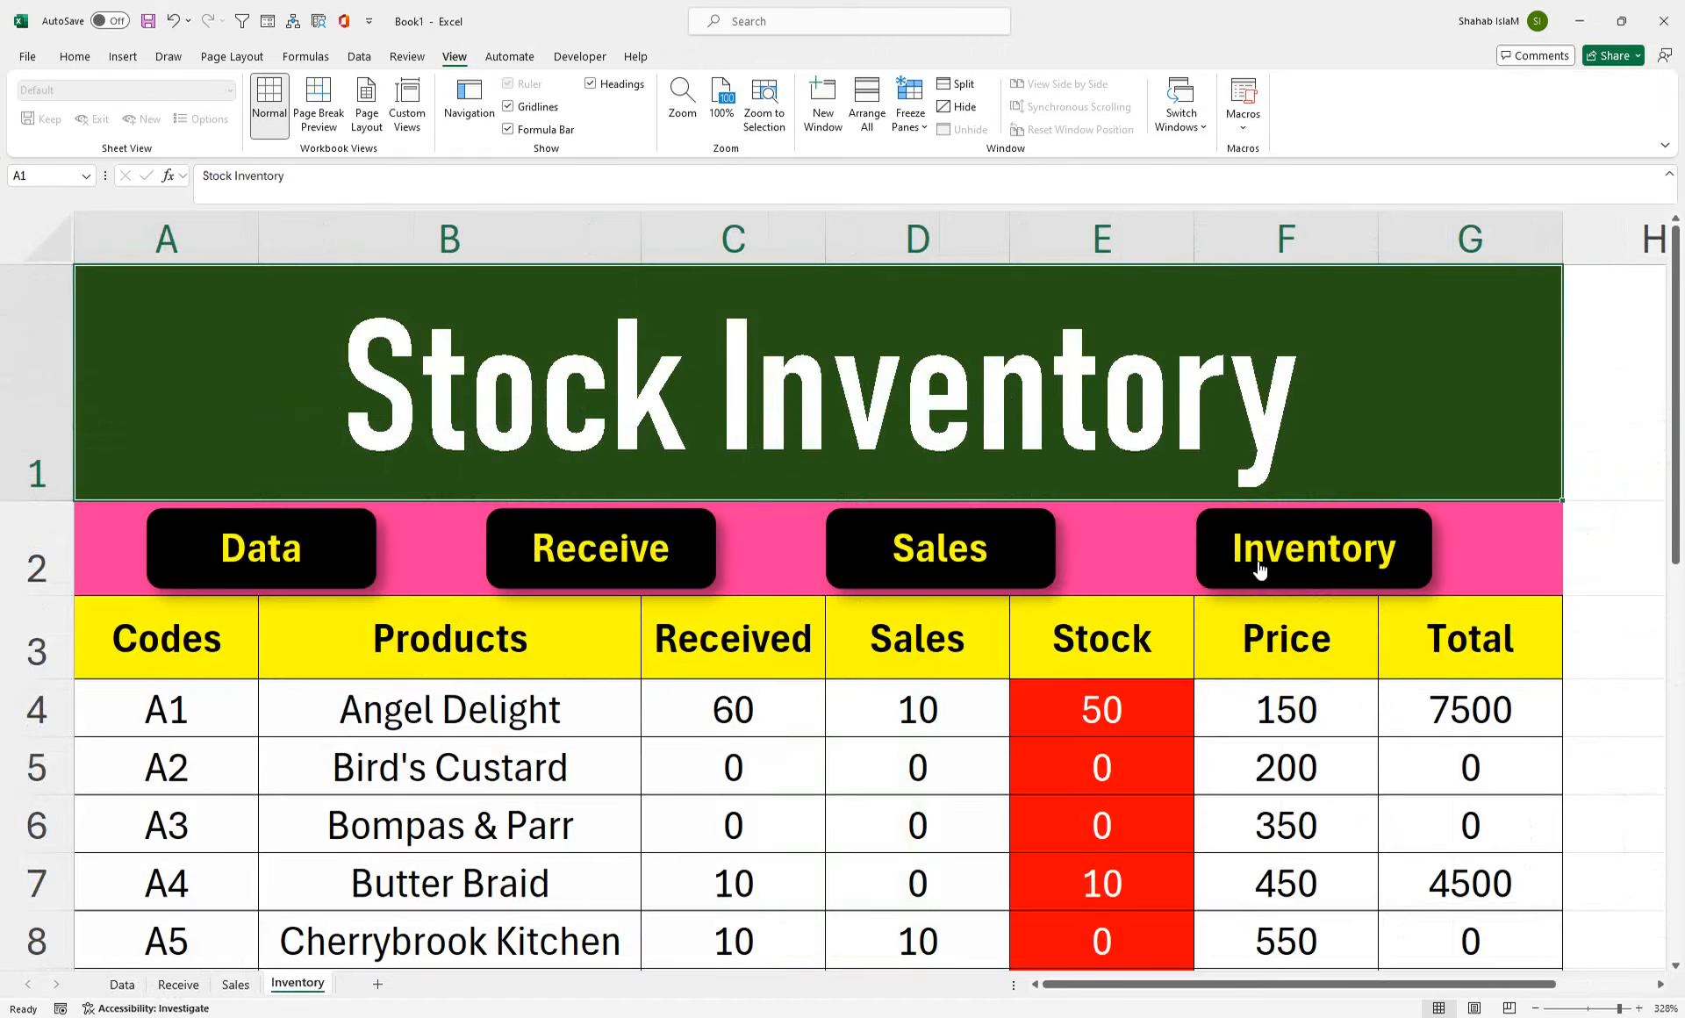
pyautogui.click(1009, 557)
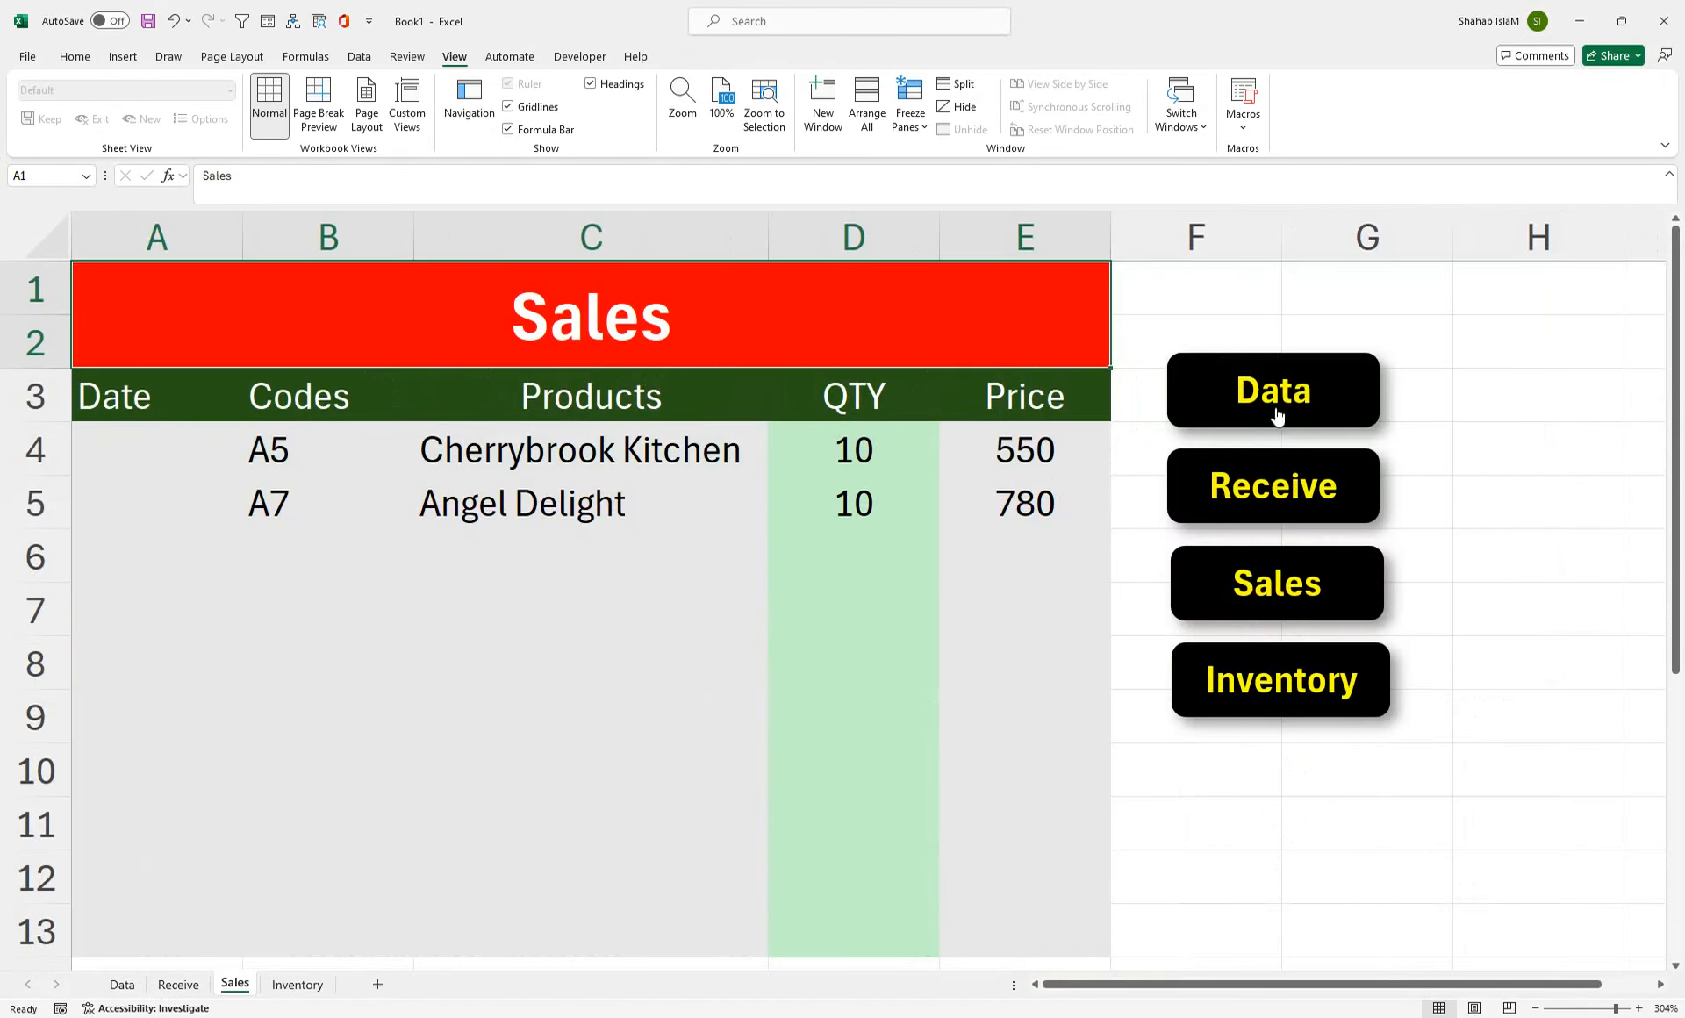
pyautogui.click(1277, 416)
# - Try hiding the empty columns A to H on the Data sheet, and undo it
pyautogui.moveTo(1173, 990); pyautogui.dragTo(1394, 951)
pyautogui.moveTo(378, 235); pyautogui.dragTo(15, 238)
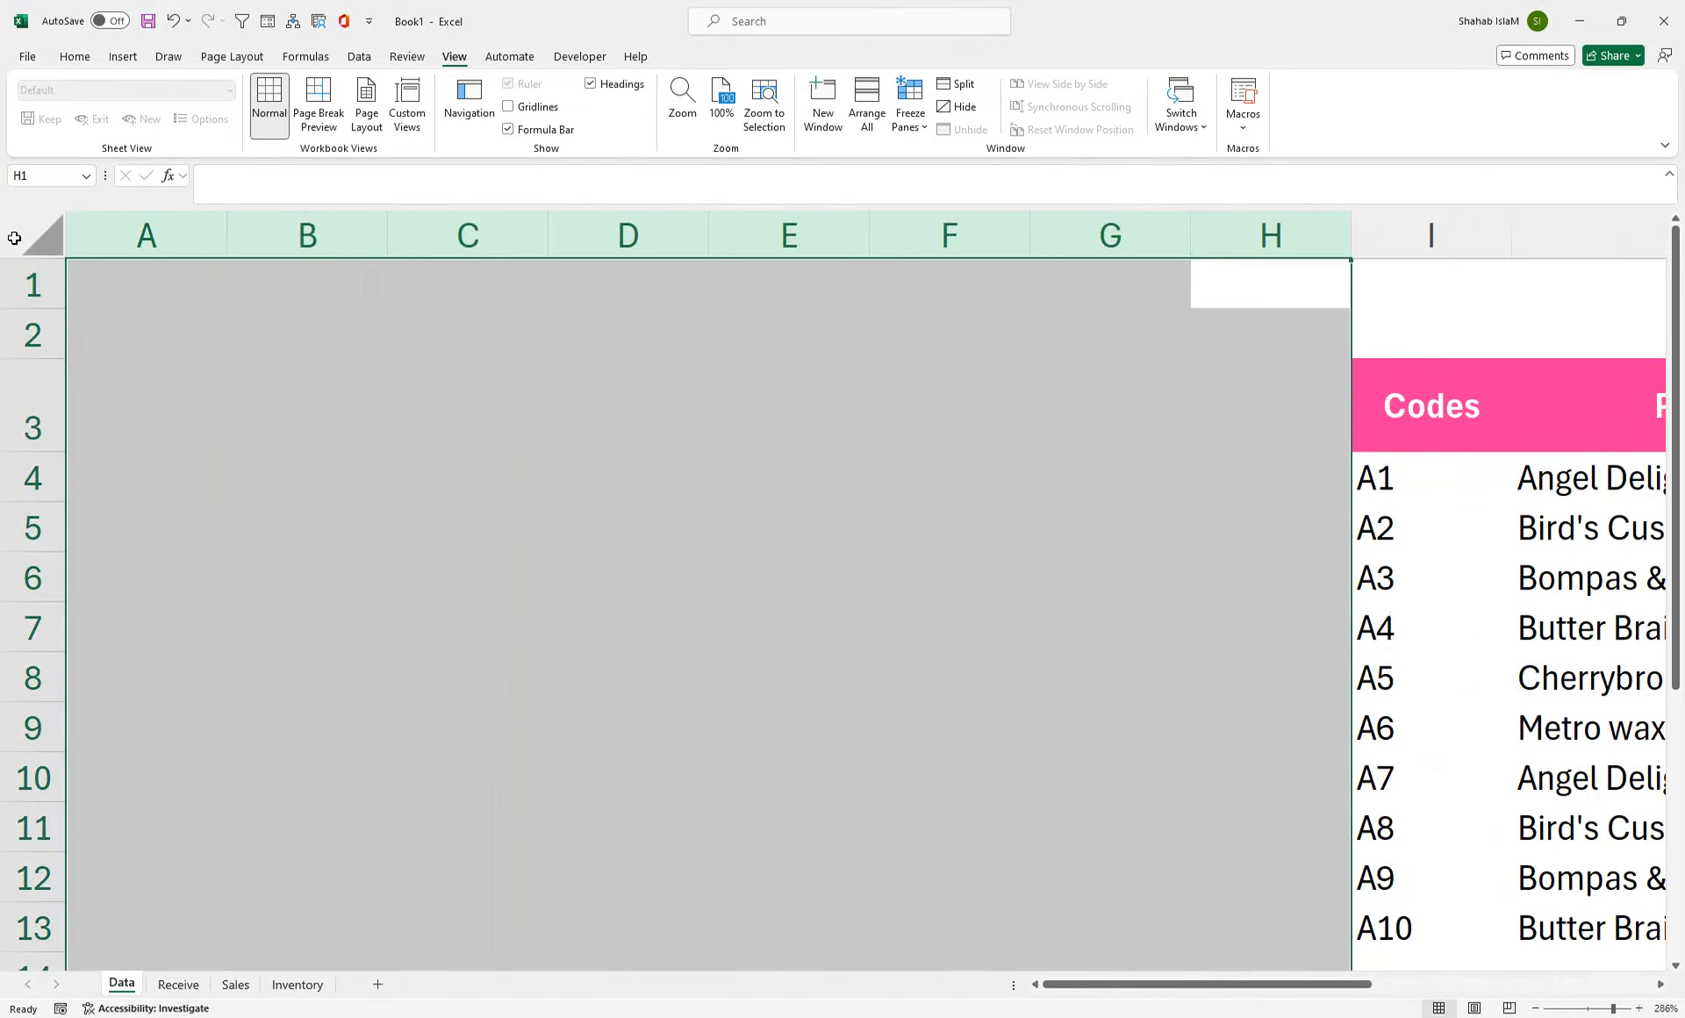
pyautogui.hotkey('ctrl', '0')
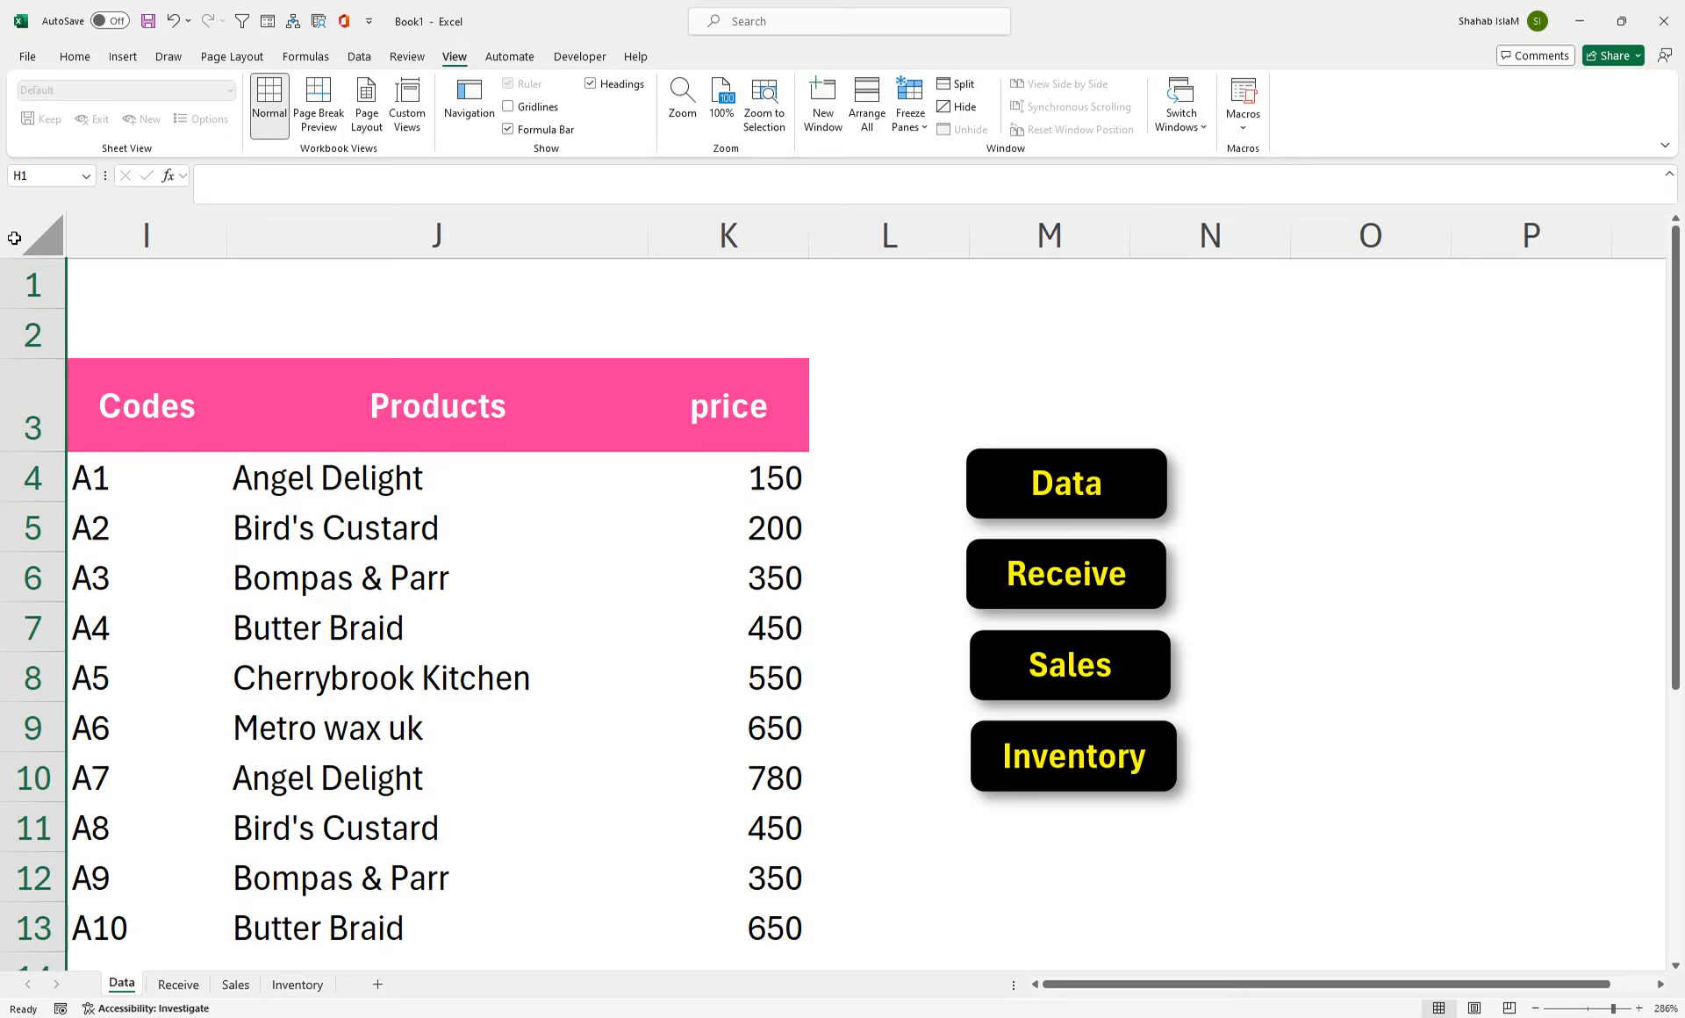
pyautogui.hotkey('ctrl', 'z')
# - Delete the empty columns A to H from the Data sheet
pyautogui.moveTo(79, 303); pyautogui.dragTo(26, 308)
pyautogui.moveTo(1221, 237); pyautogui.dragTo(4, 246)
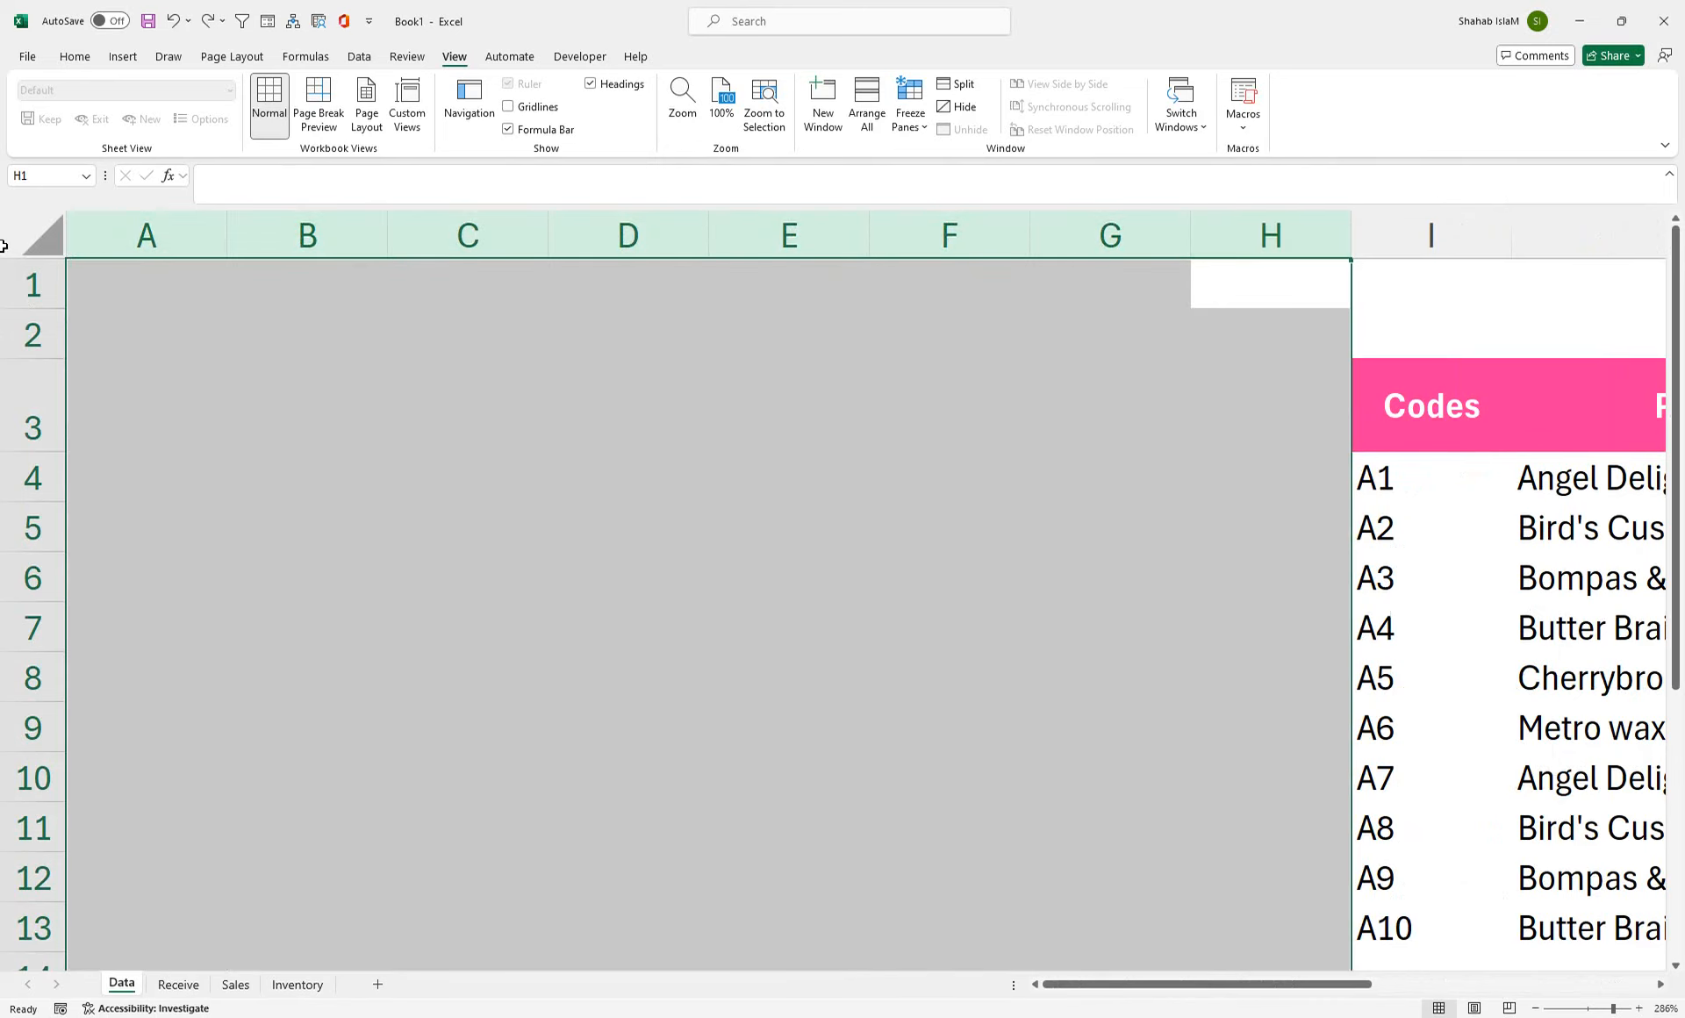
pyautogui.hotkey('ctrl', '-')
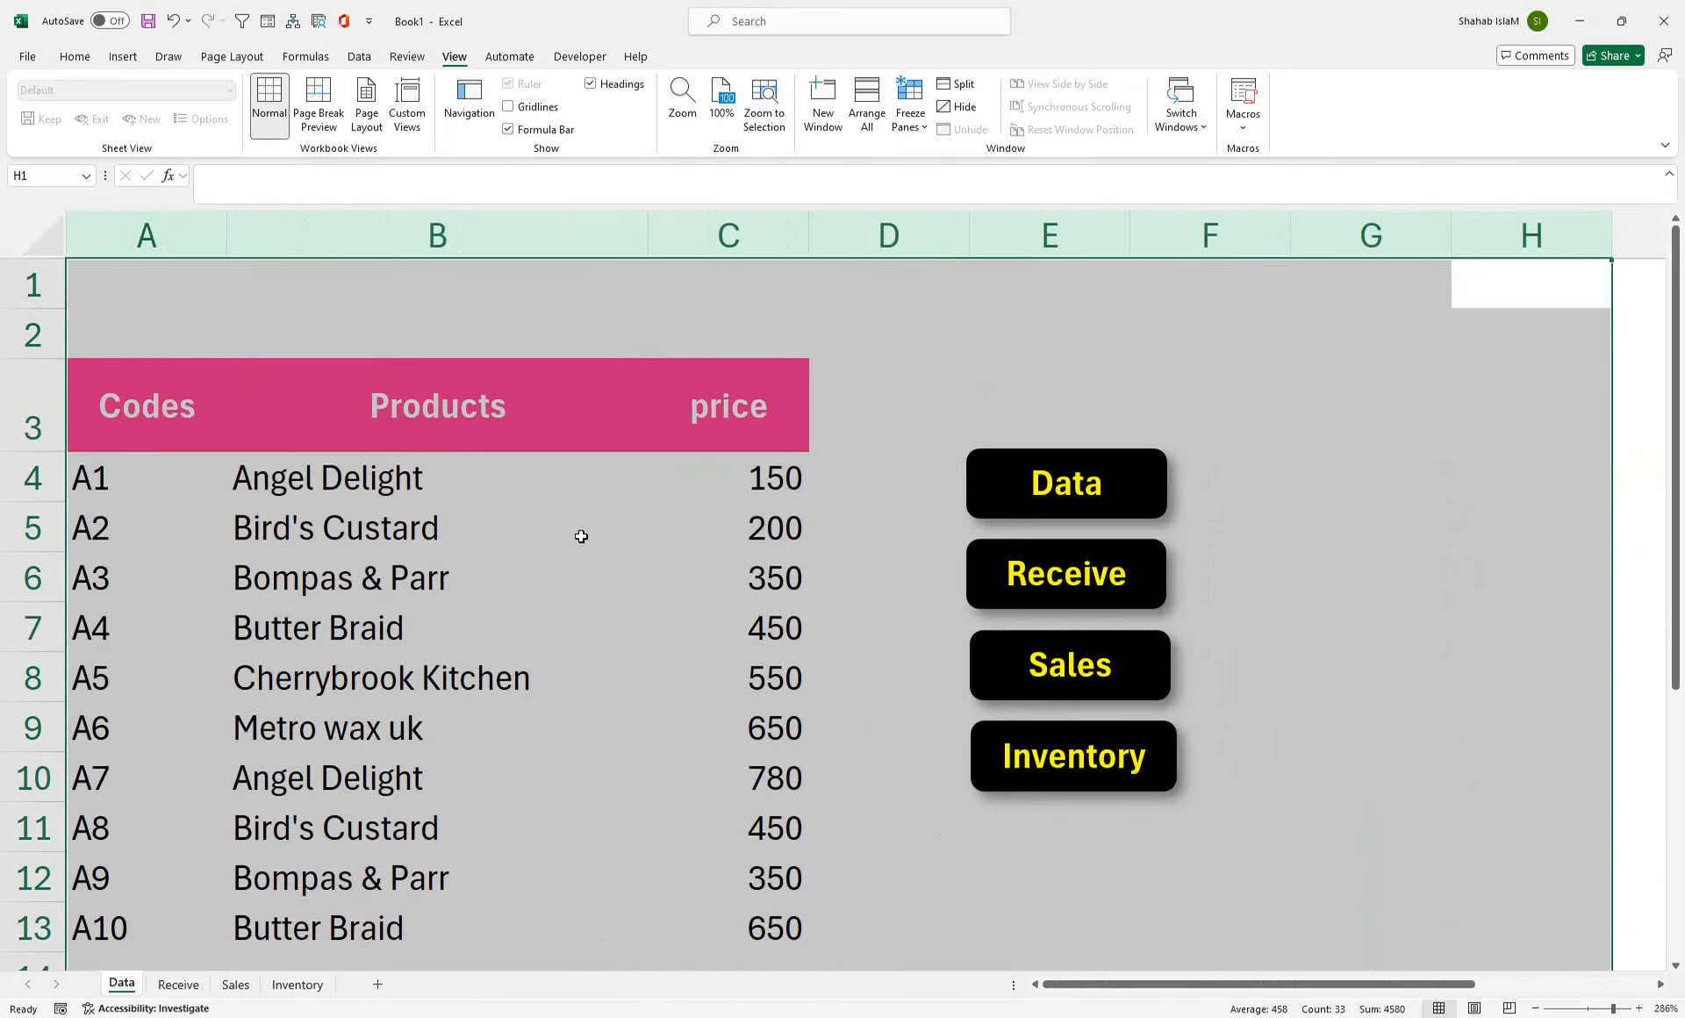
# - Test the linked navigation buttons by moving through the Receive, Sales and Inventory sheets, back to Receive, and ending on the Data sheet
pyautogui.click(581, 536)
pyautogui.click(1043, 594)
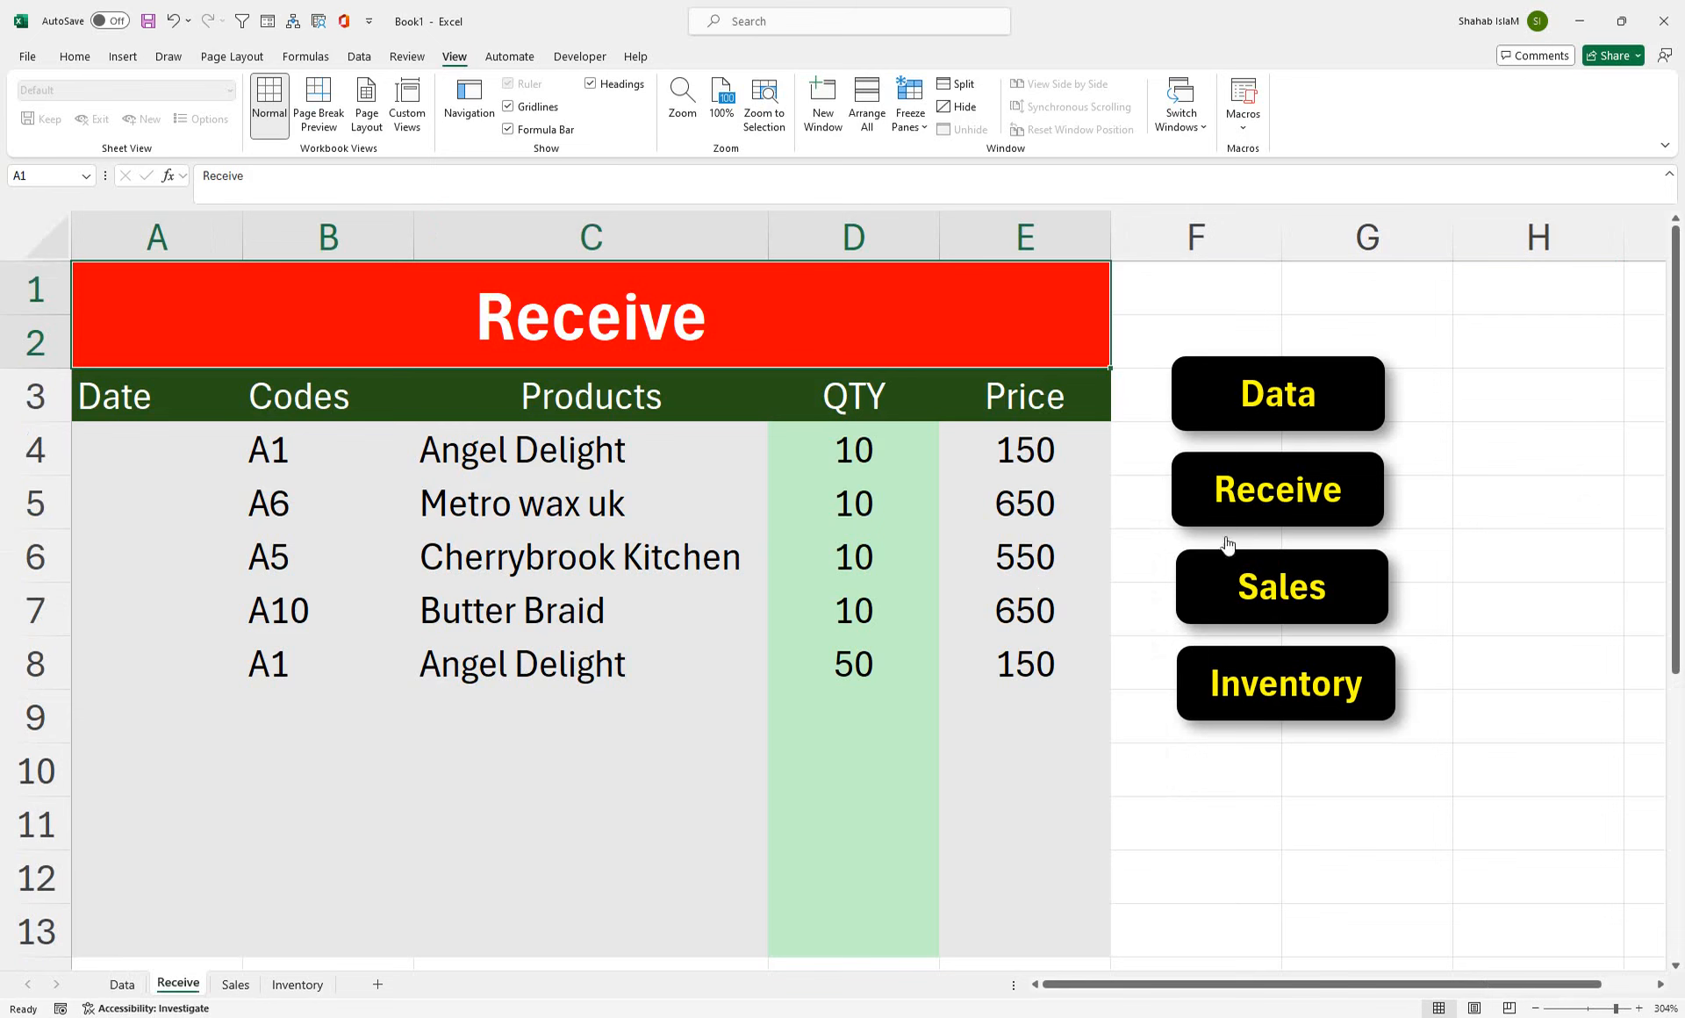
pyautogui.click(1249, 592)
pyautogui.click(1305, 699)
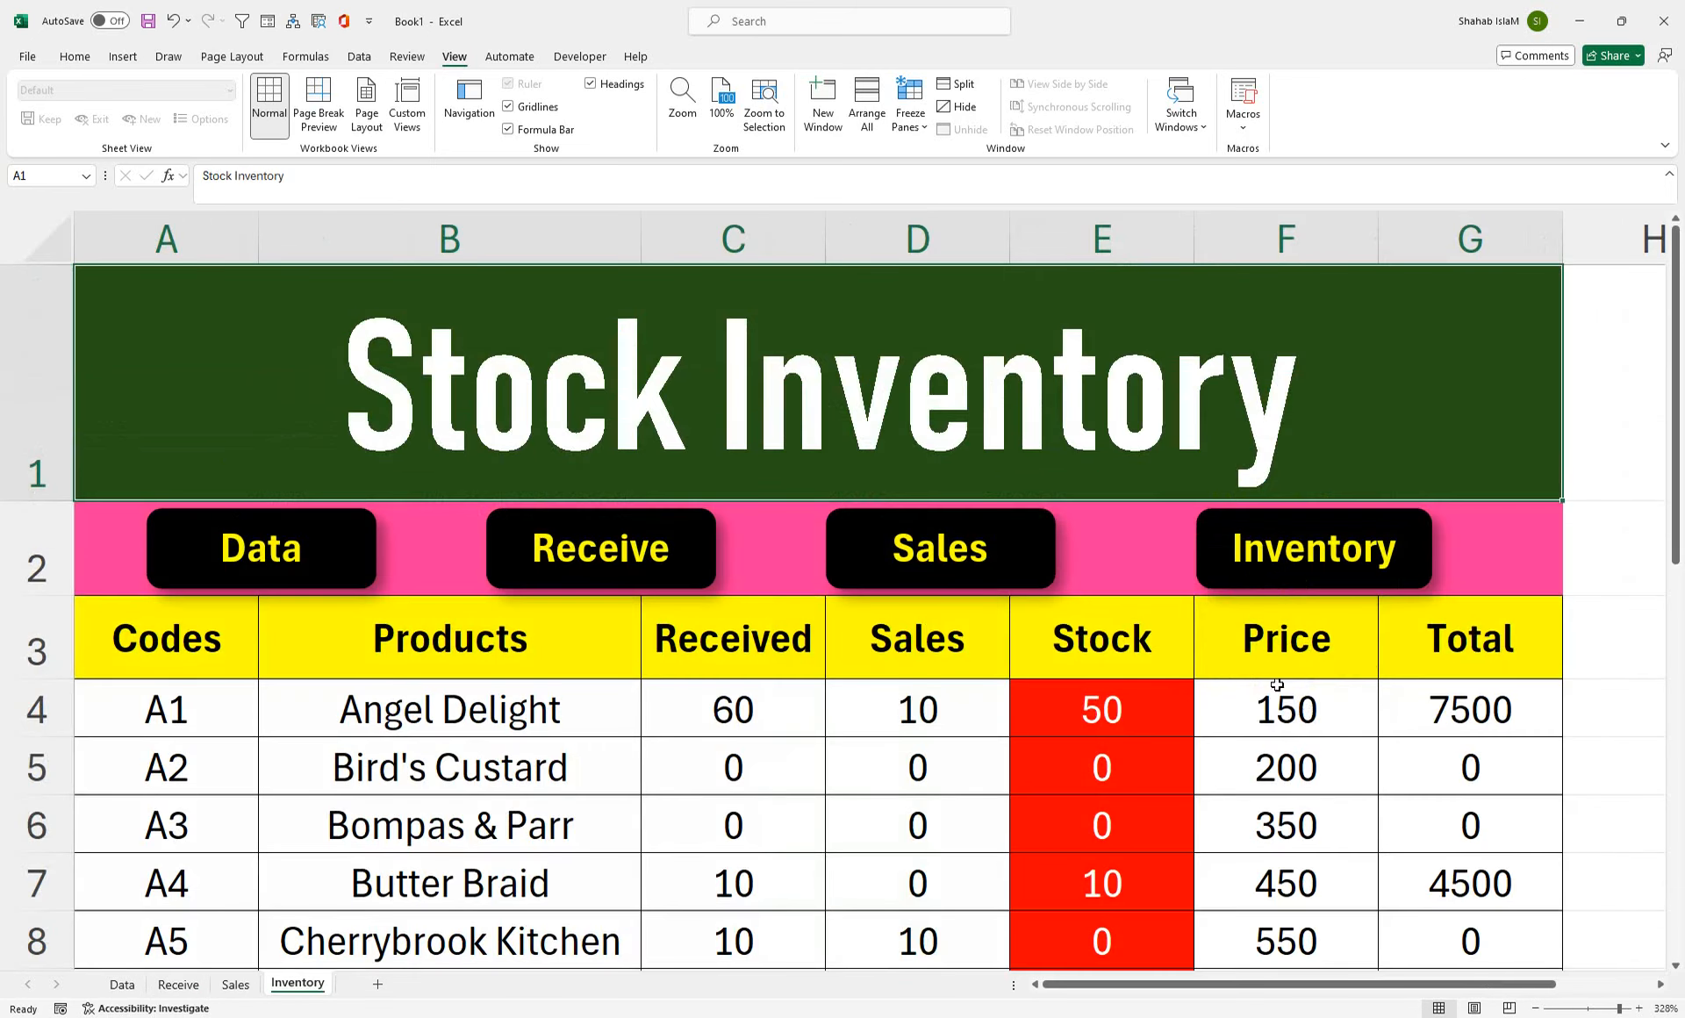
pyautogui.click(618, 551)
pyautogui.click(1232, 431)
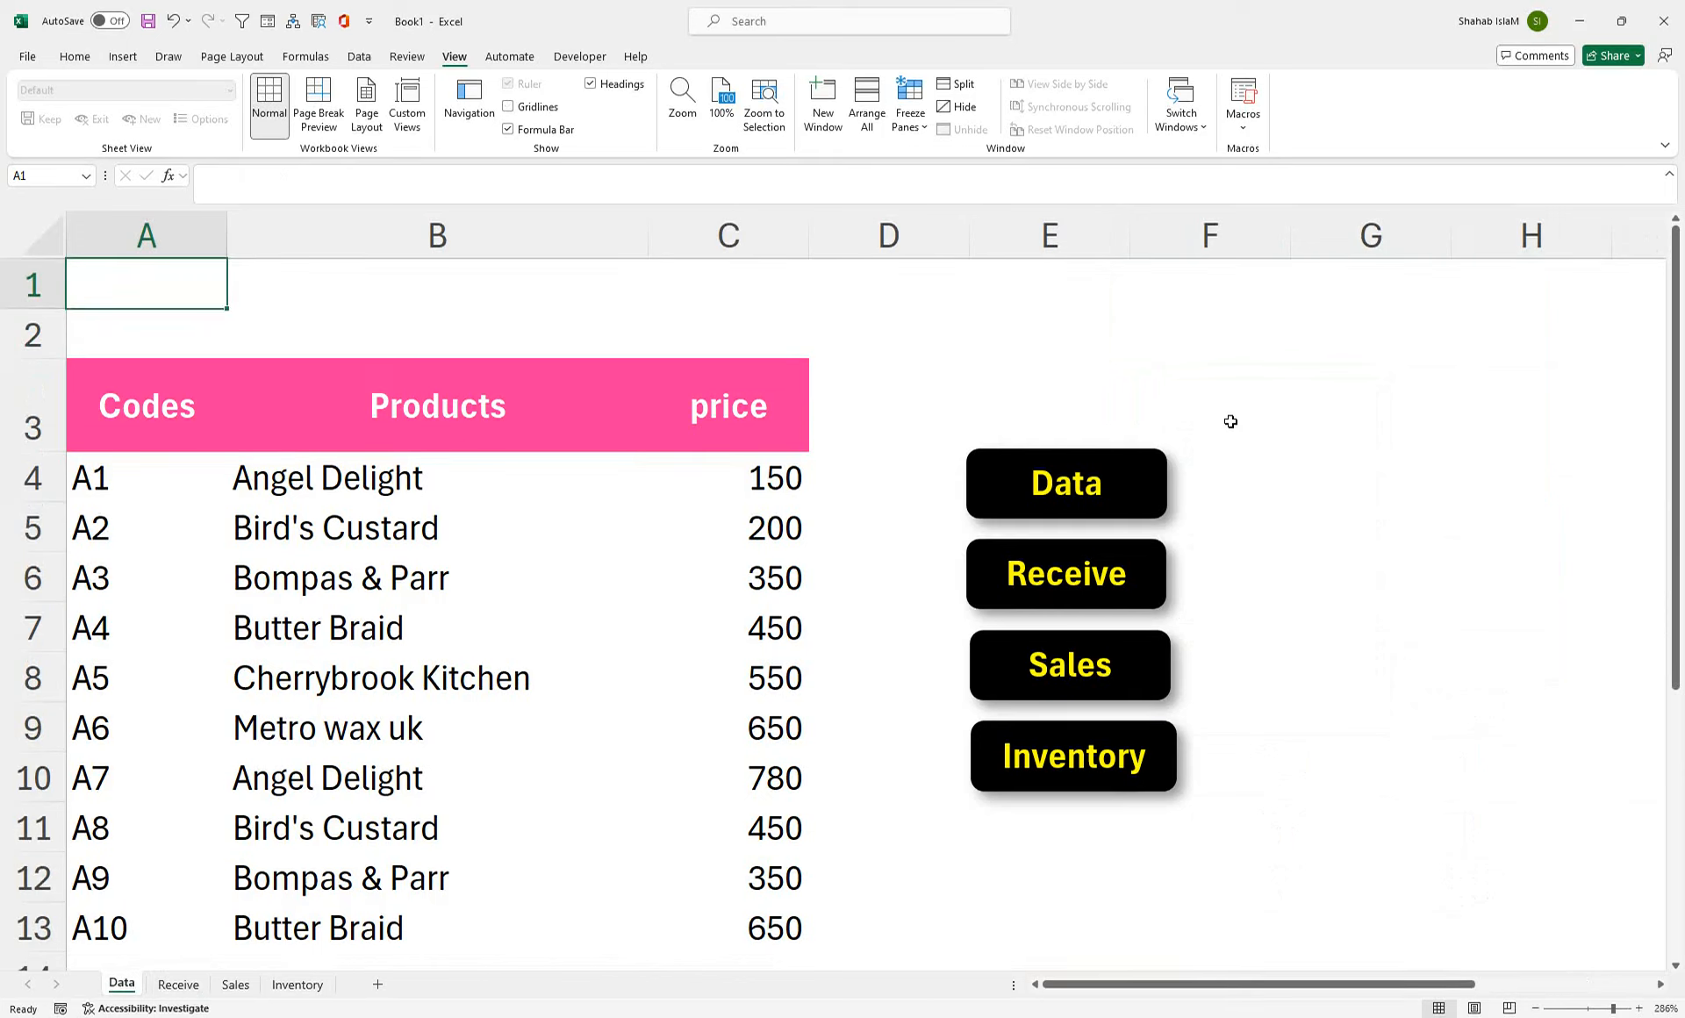
# - Delete the empty rows 1 and 2 above the header on the Data sheet
pyautogui.moveTo(60, 339); pyautogui.dragTo(56, 282)
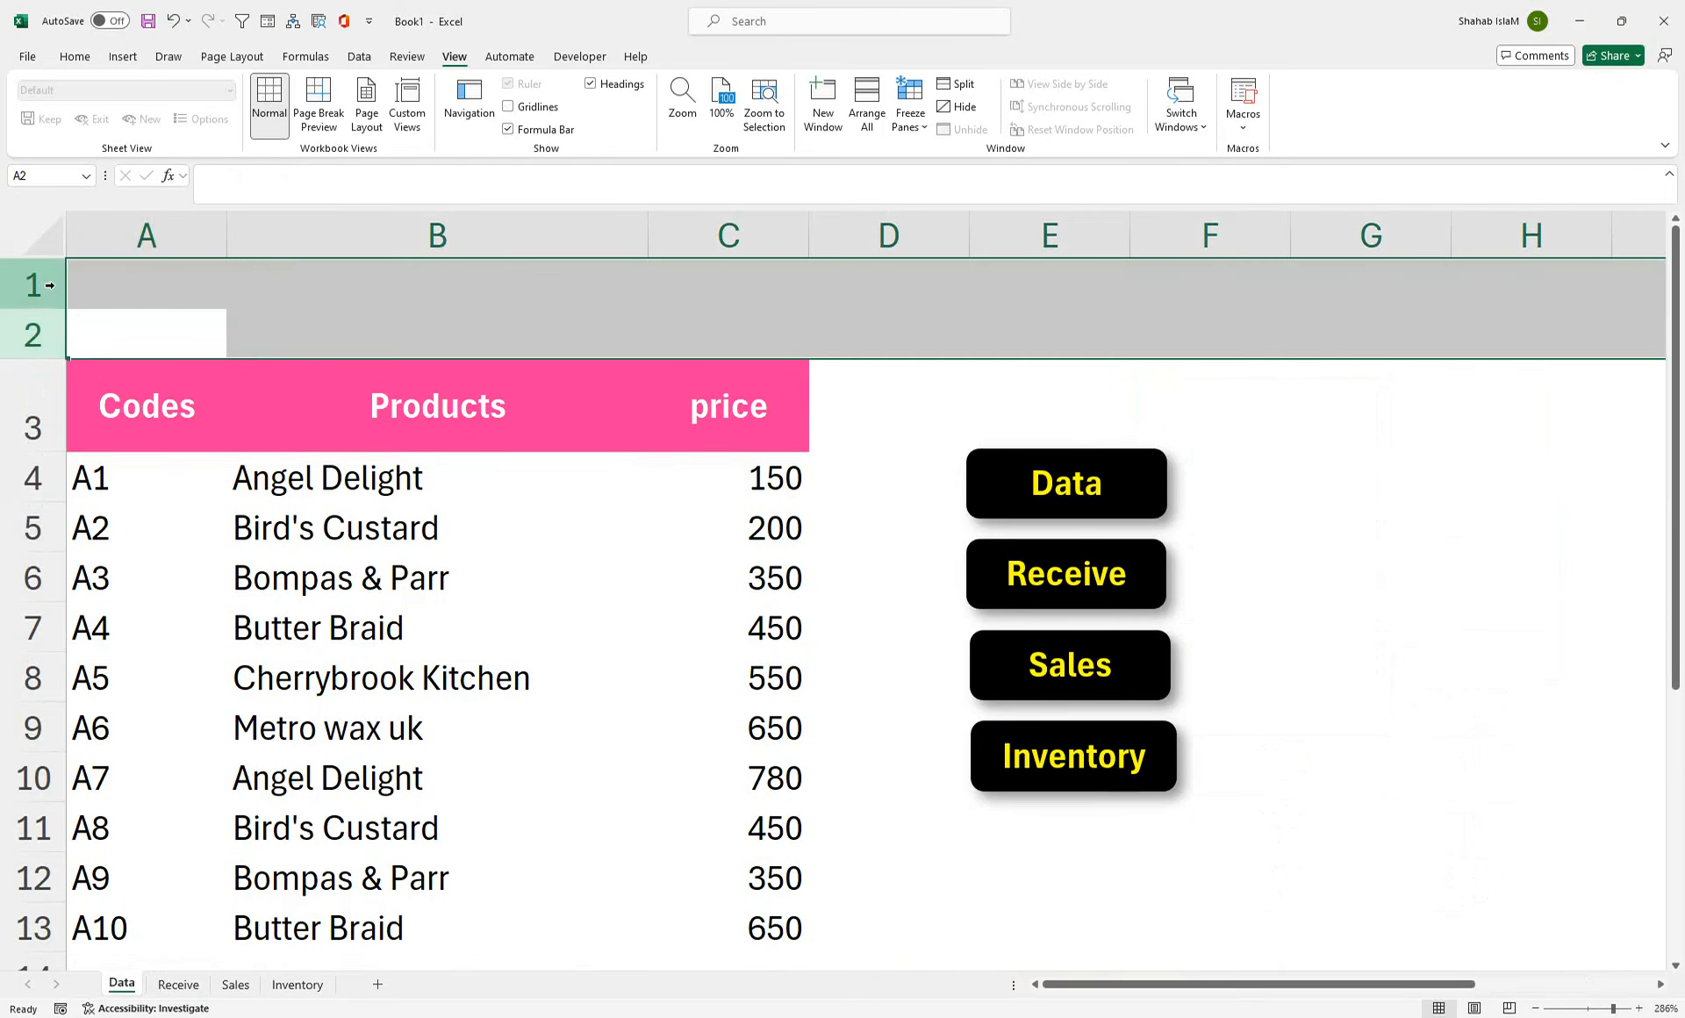
pyautogui.rightClick(55, 289)
pyautogui.click(100, 483)
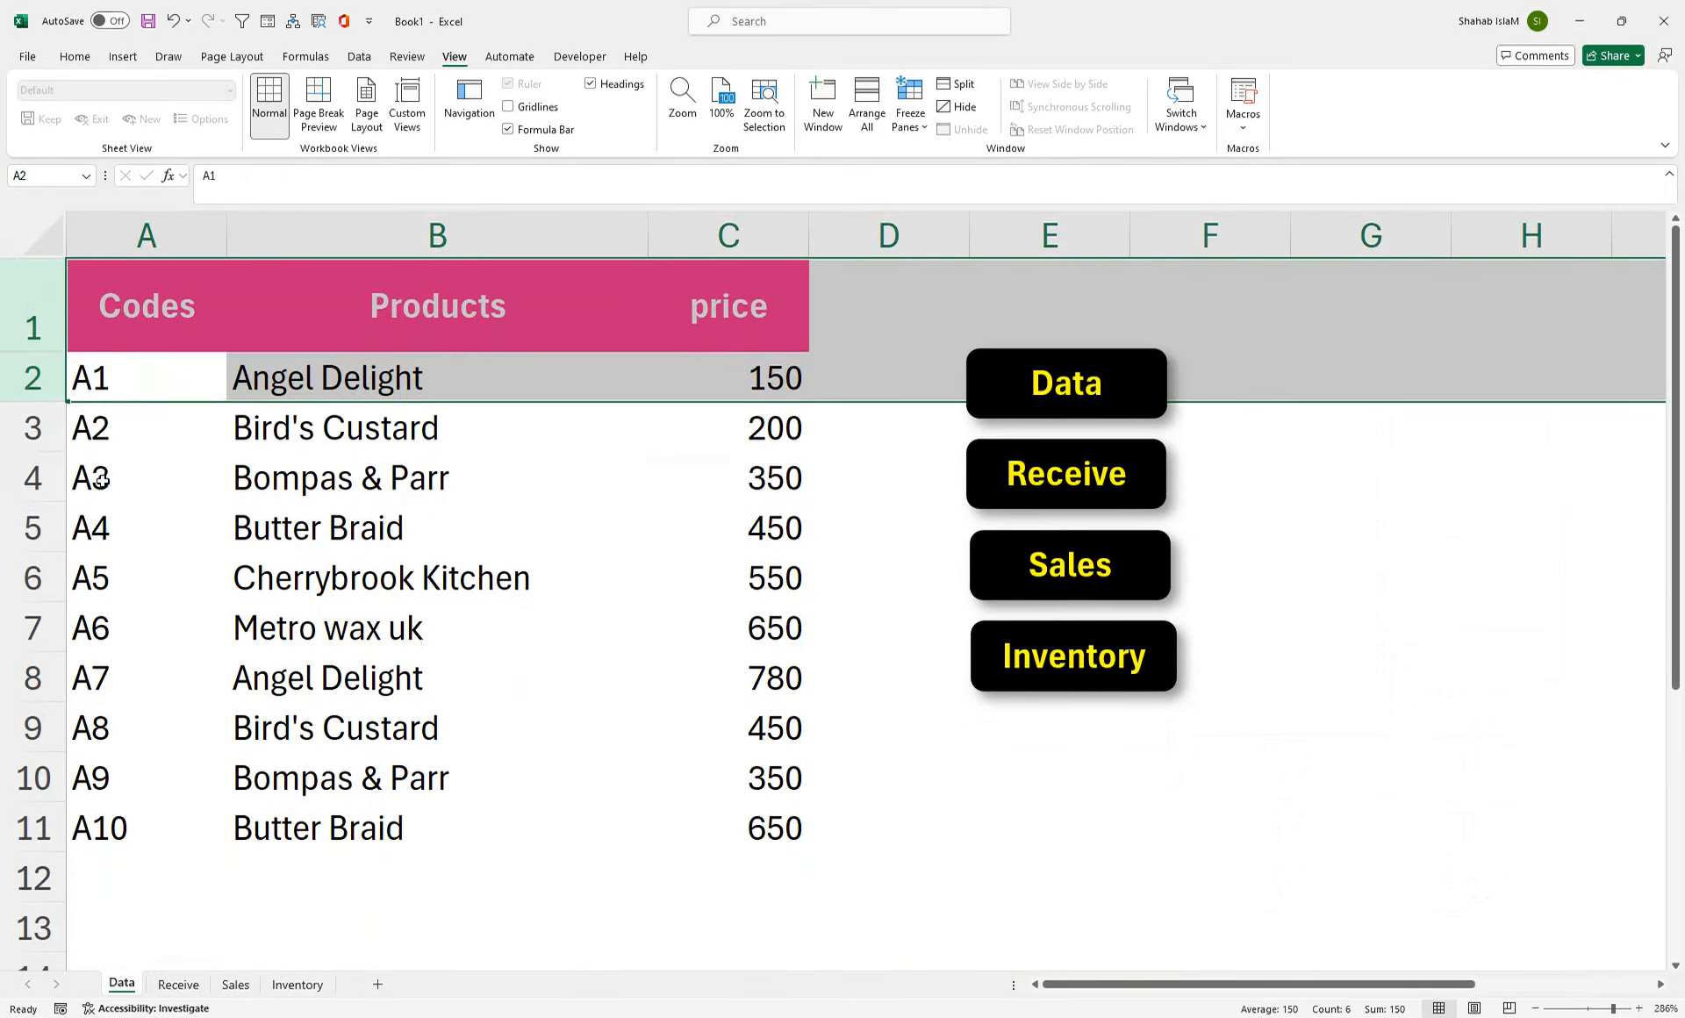
pyautogui.click(530, 511)
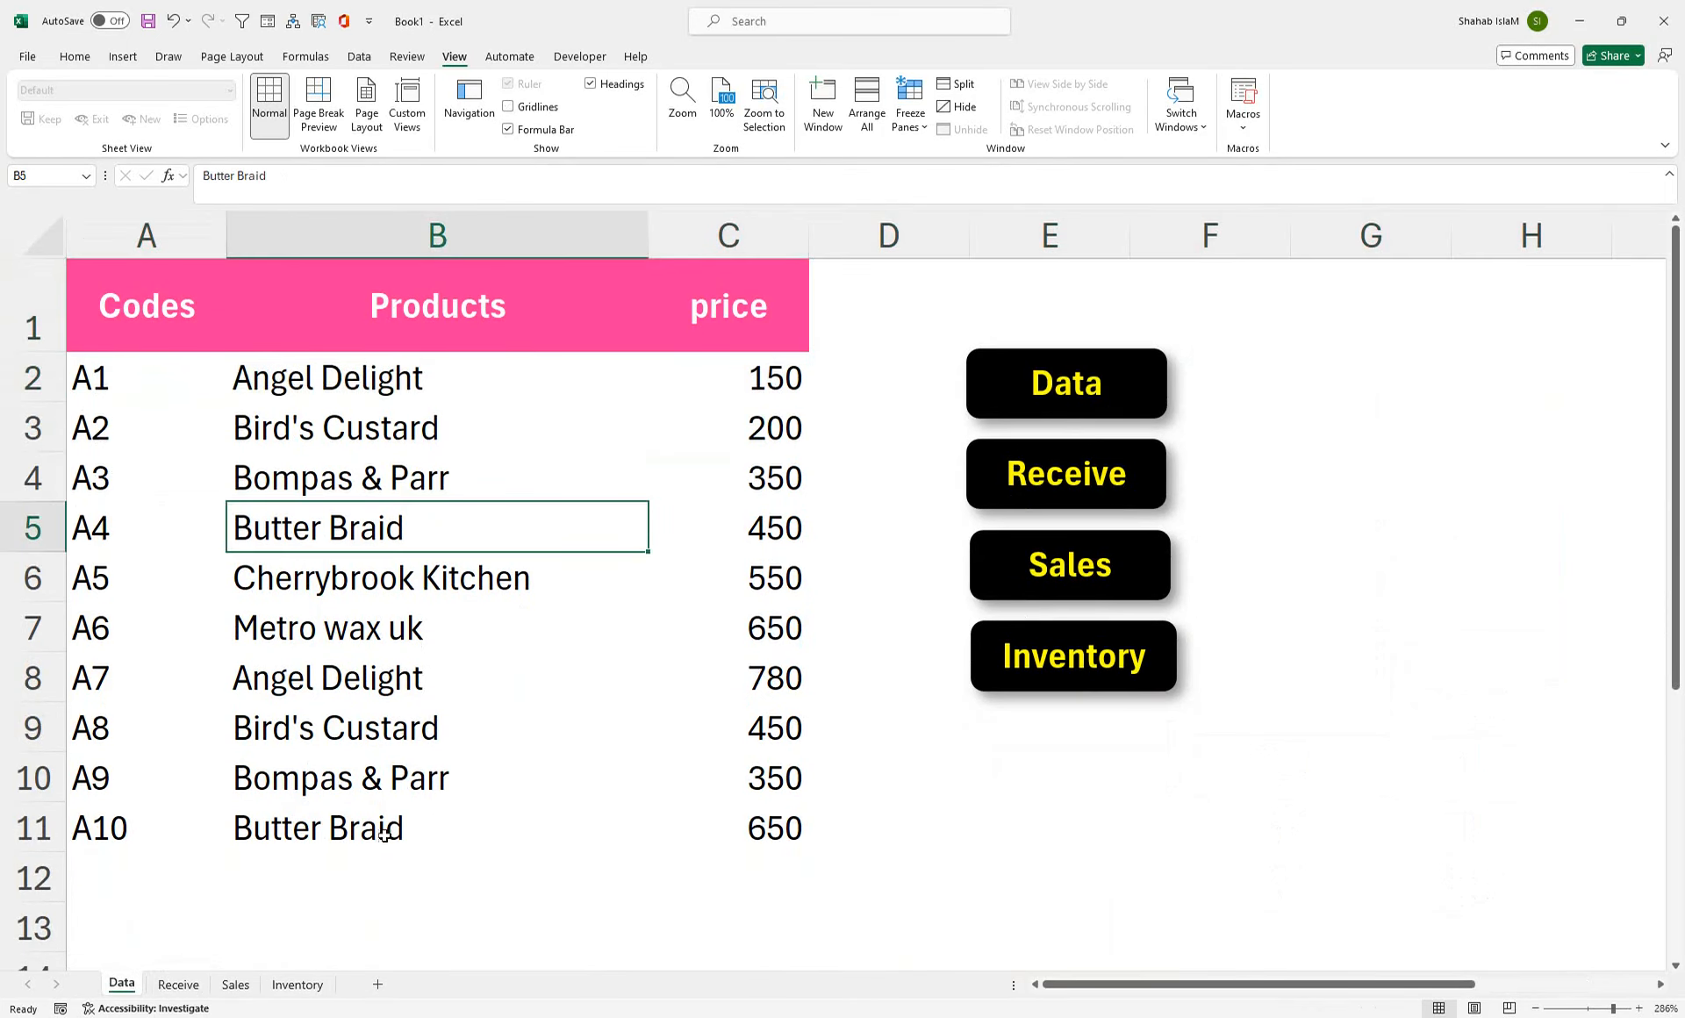
# - Slightly increase the height of row 2, which holds the navigation buttons, on the Inventory sheet
pyautogui.click(292, 985)
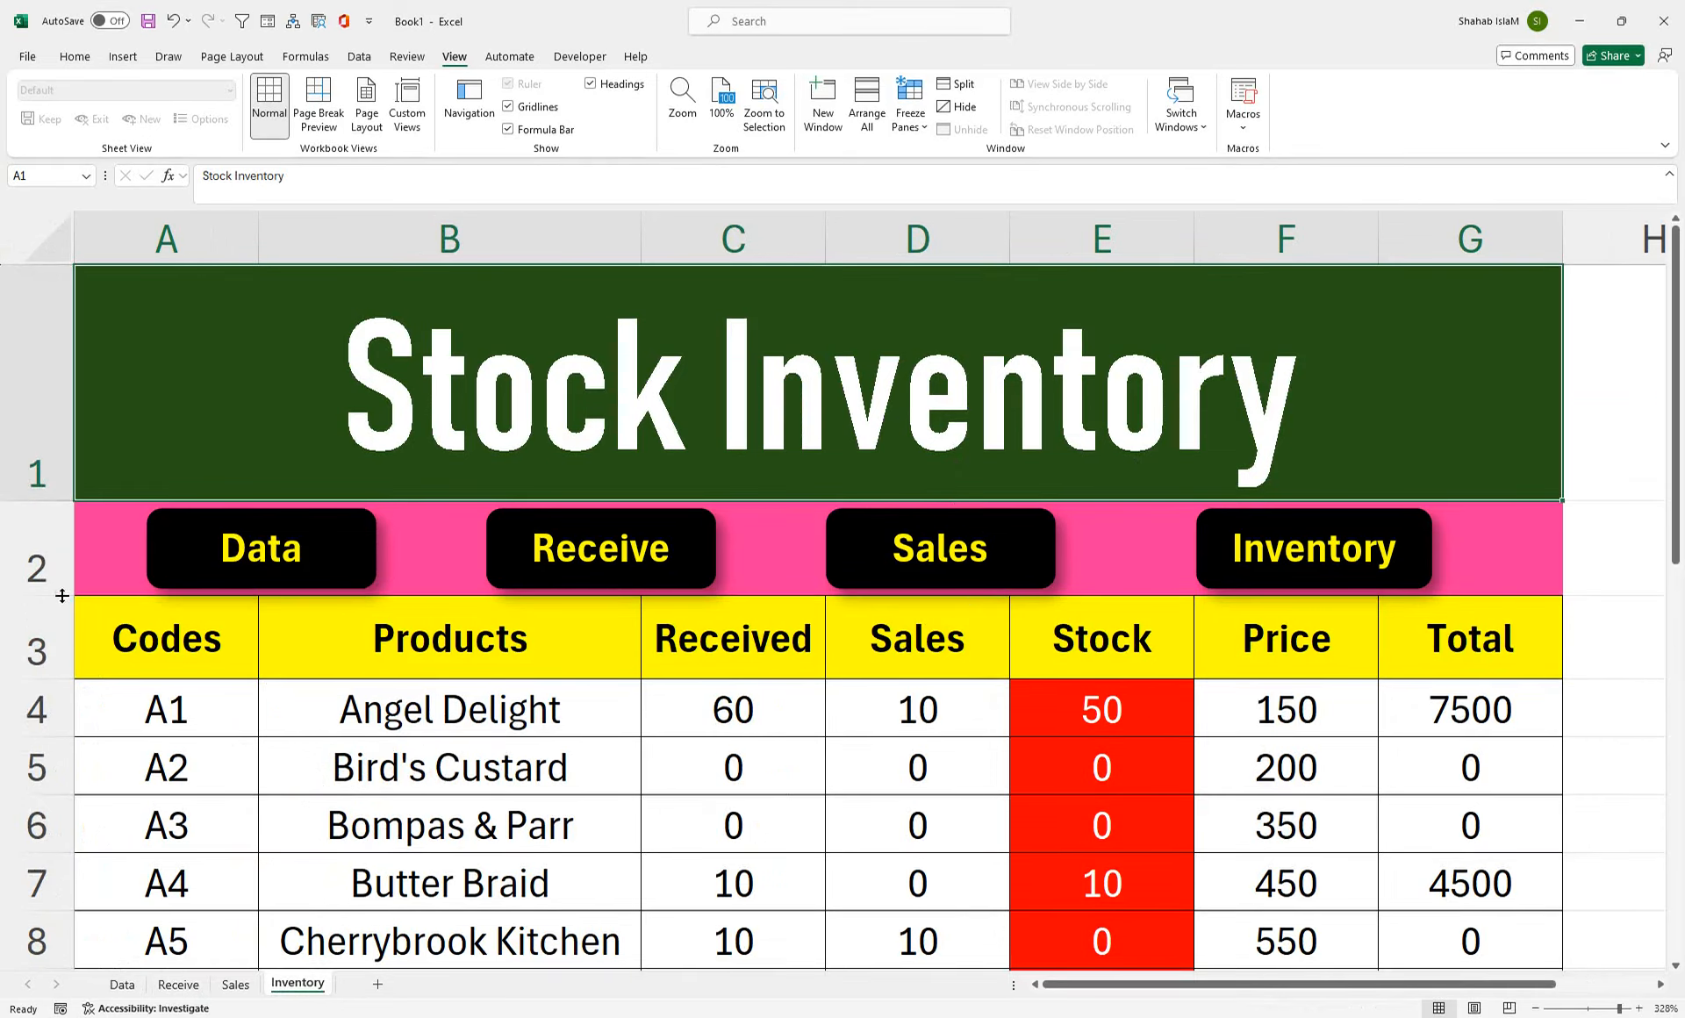
pyautogui.moveTo(76, 596); pyautogui.dragTo(76, 605)
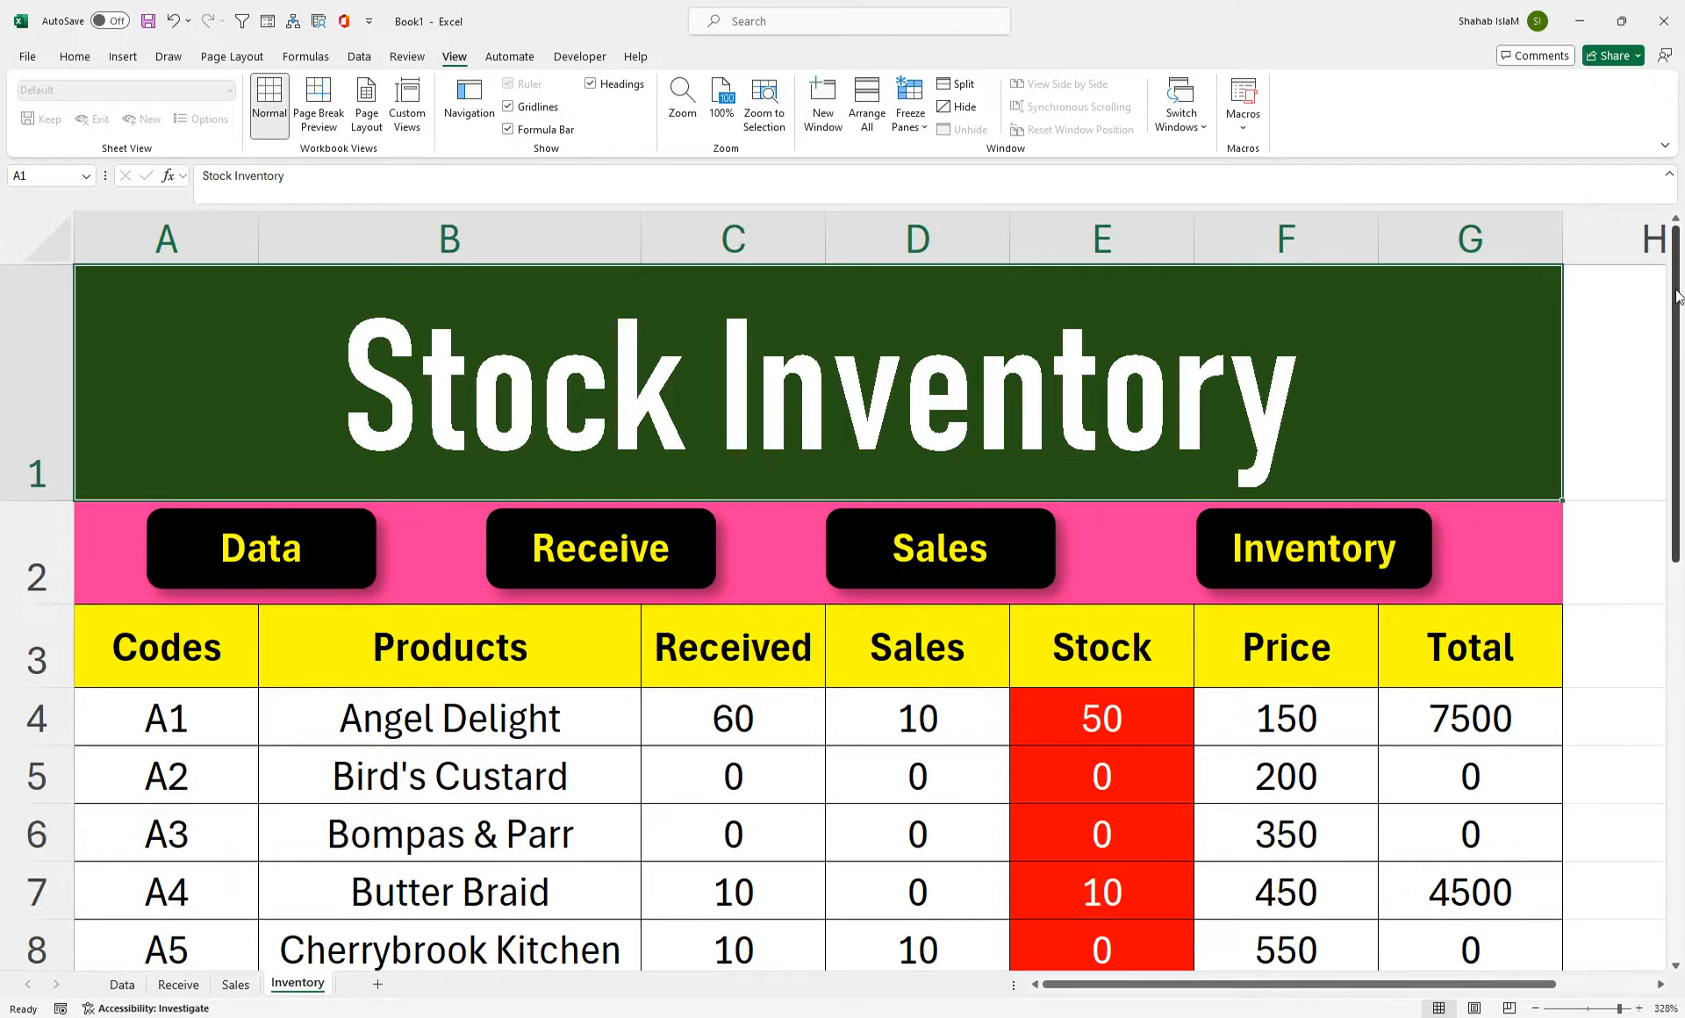
# - Try applying the comma number style to cells C4:G13 on the Inventory sheet, and undo it
pyautogui.moveTo(1672, 294); pyautogui.dragTo(1672, 384)
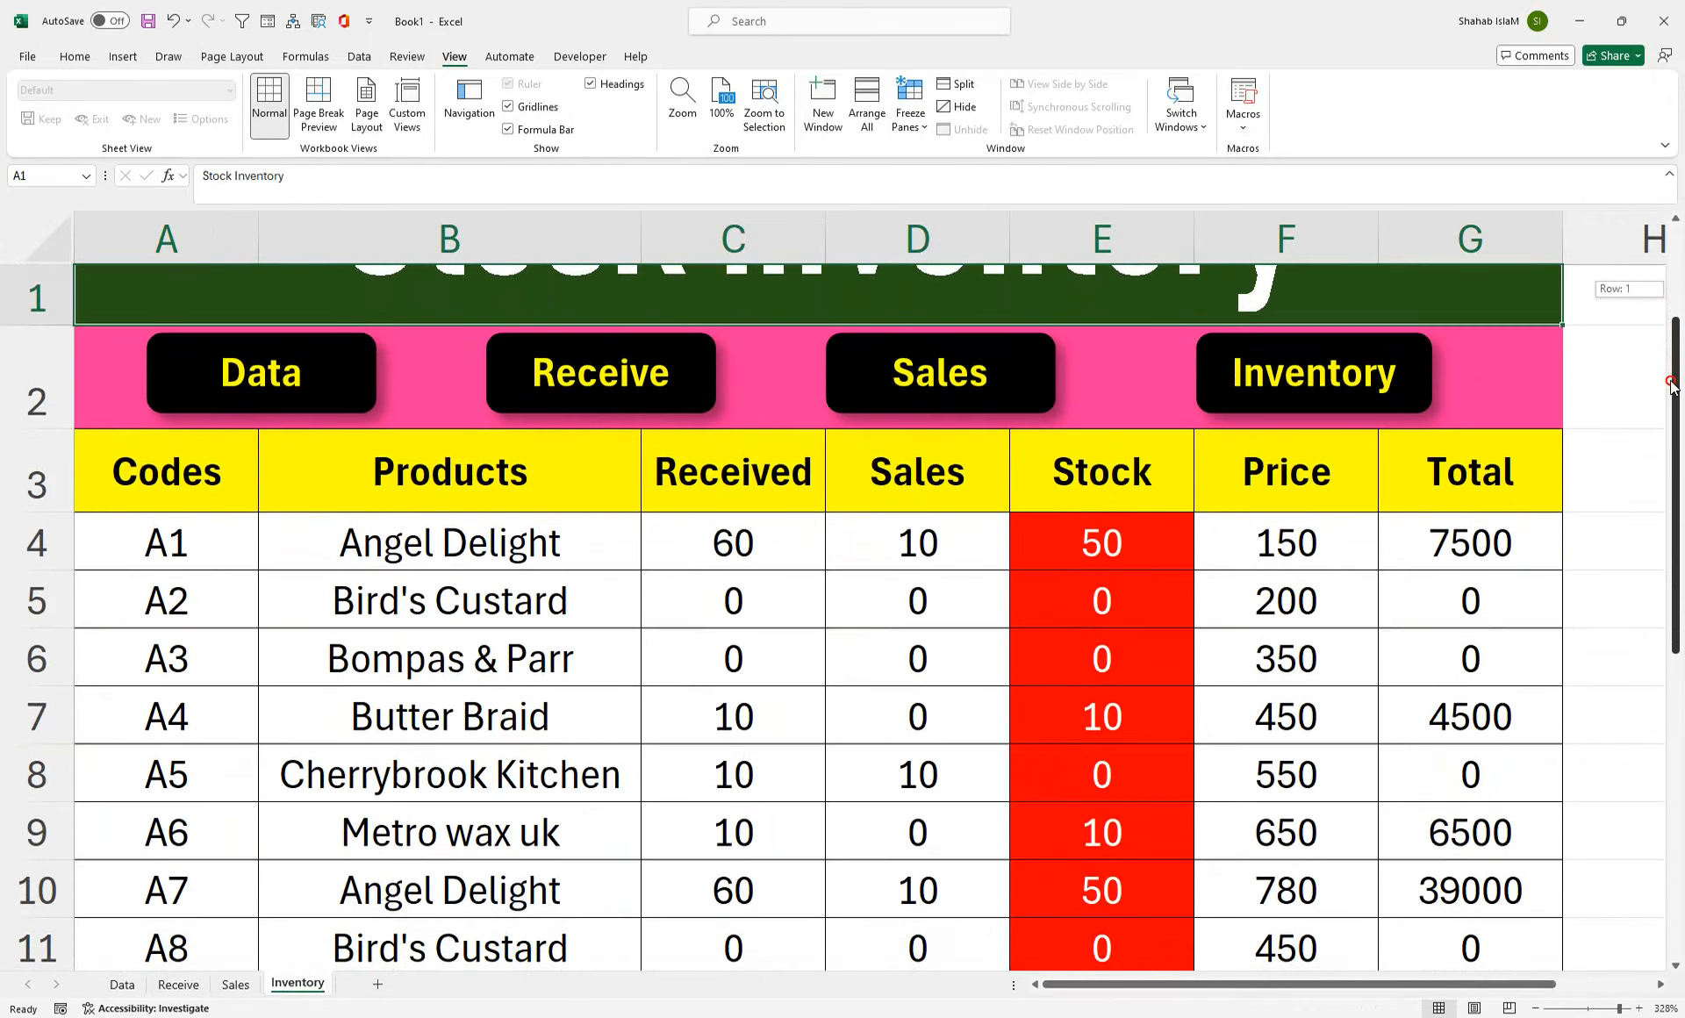
pyautogui.moveTo(670, 531); pyautogui.dragTo(1454, 901)
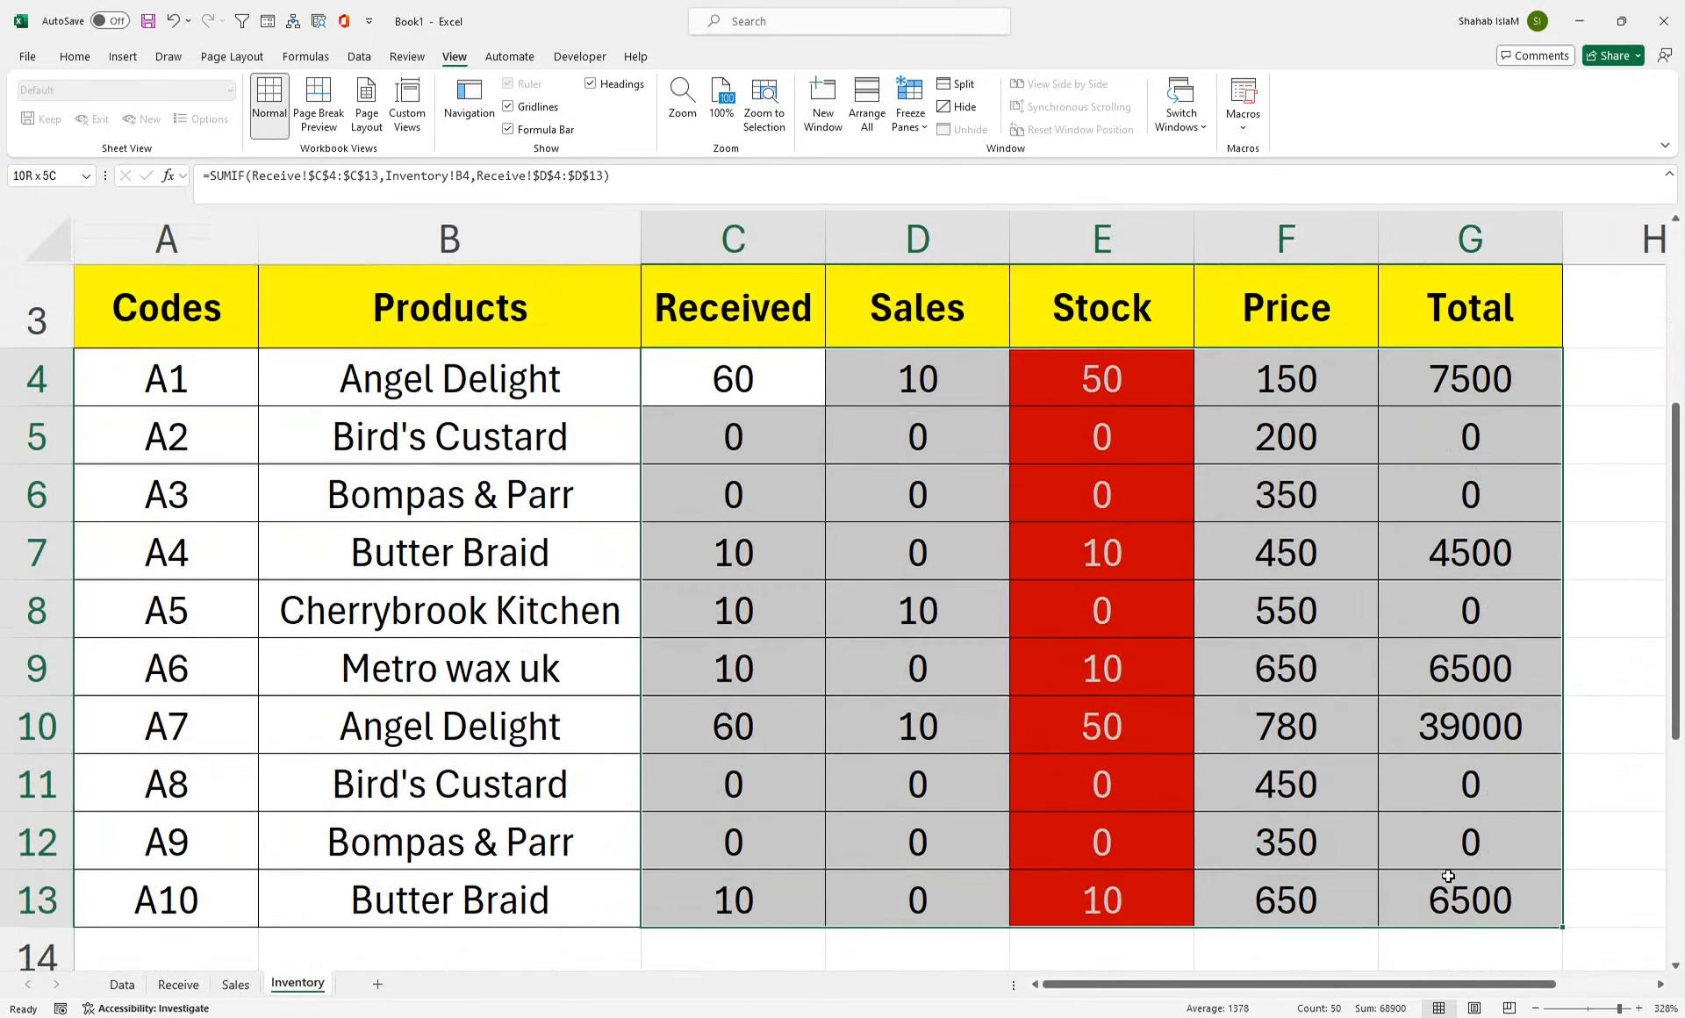
pyautogui.click(83, 58)
pyautogui.click(702, 118)
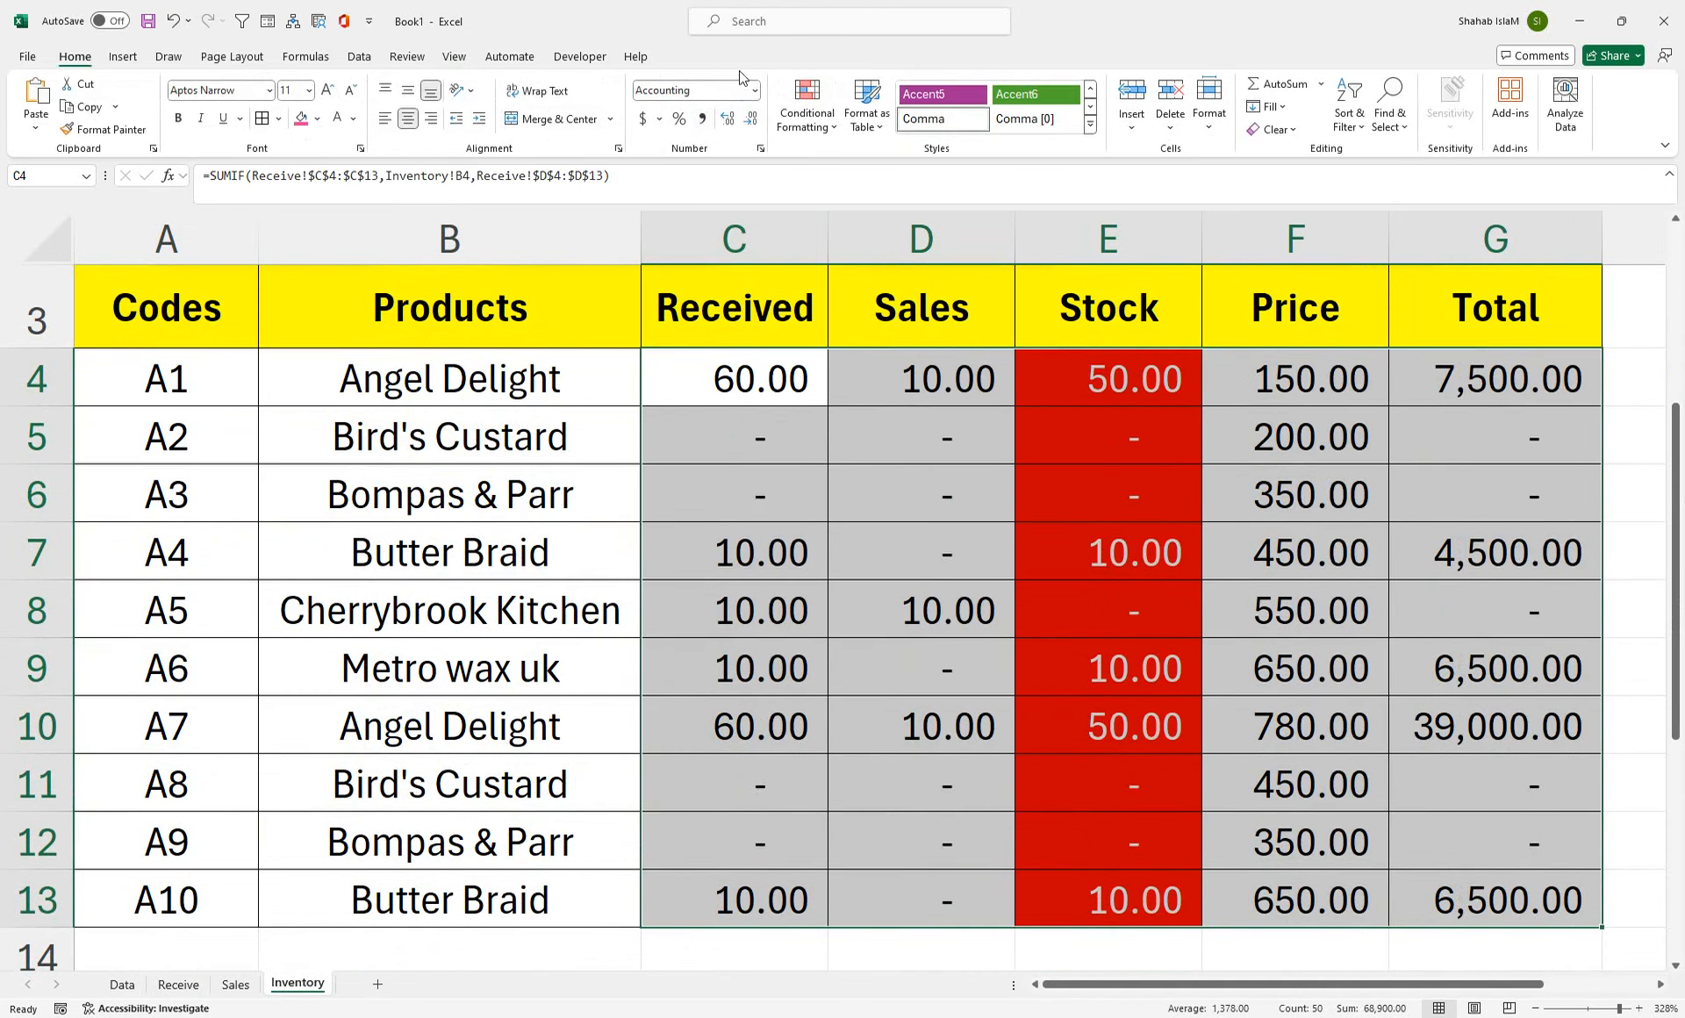
pyautogui.click(173, 21)
pyautogui.click(401, 367)
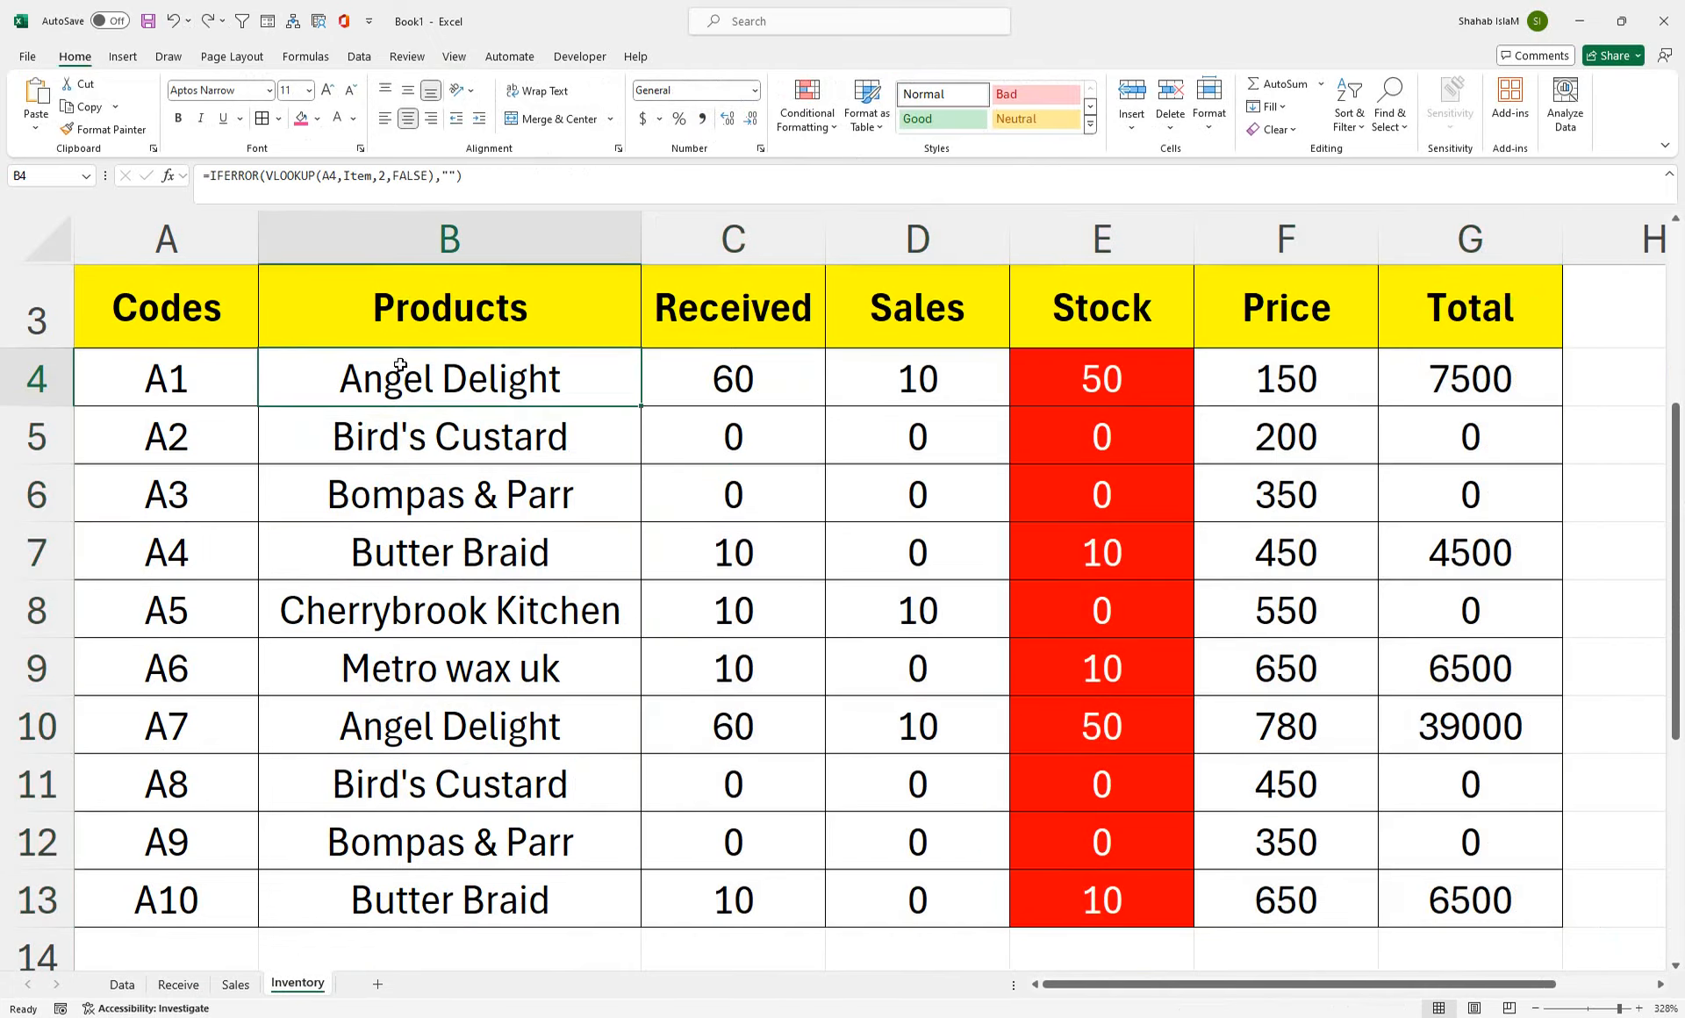